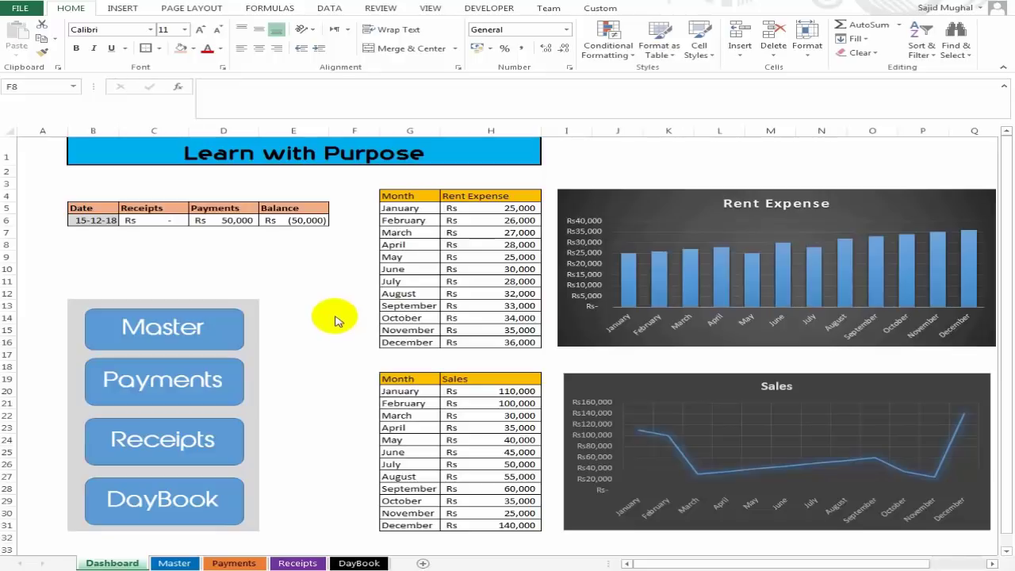
- Enter the date 1-1 in Dashboard cell B6 so it reads 01-01-18
left_click(349, 244)
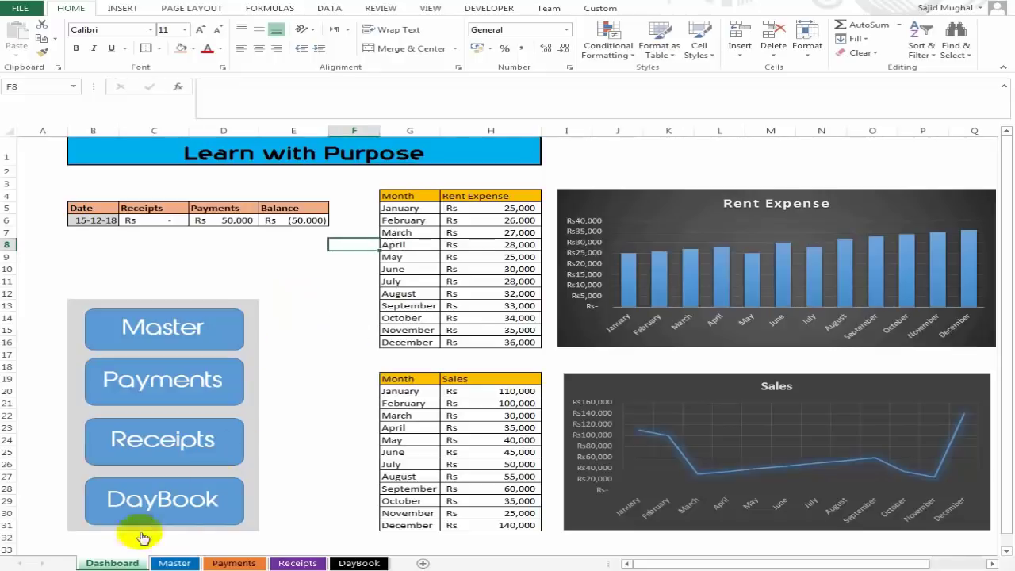
left_click(93, 220)
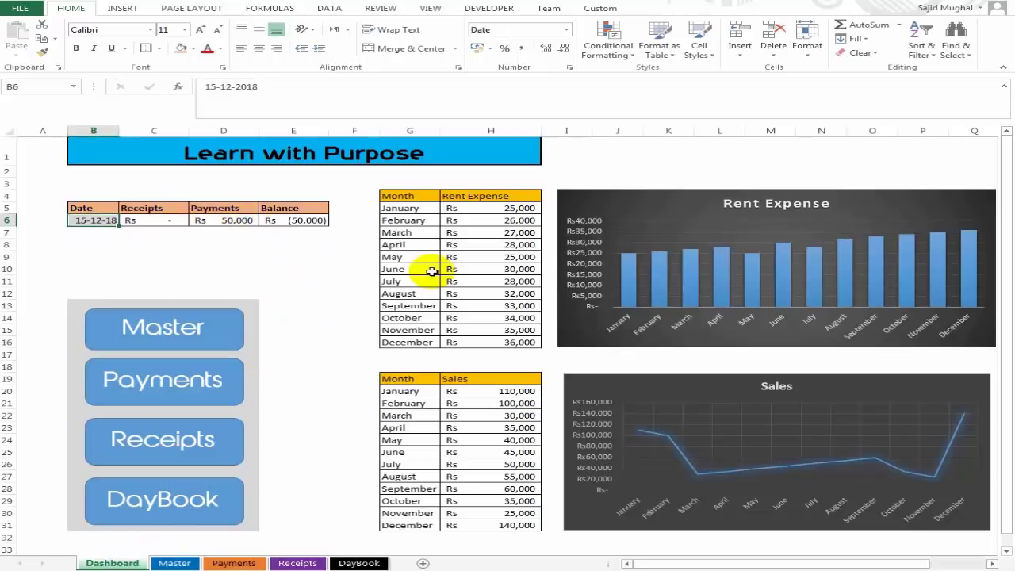
type("1-1")
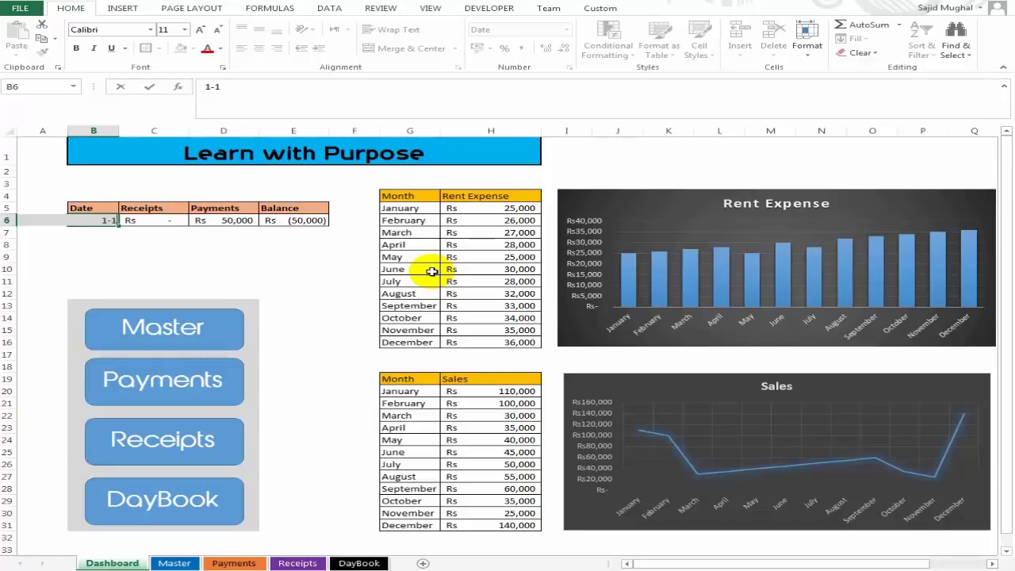
key("Return")
- Inspect the Receipts and Balance lookup formulas, then select the Rent Expense header H4
key("Up")
key("Right")
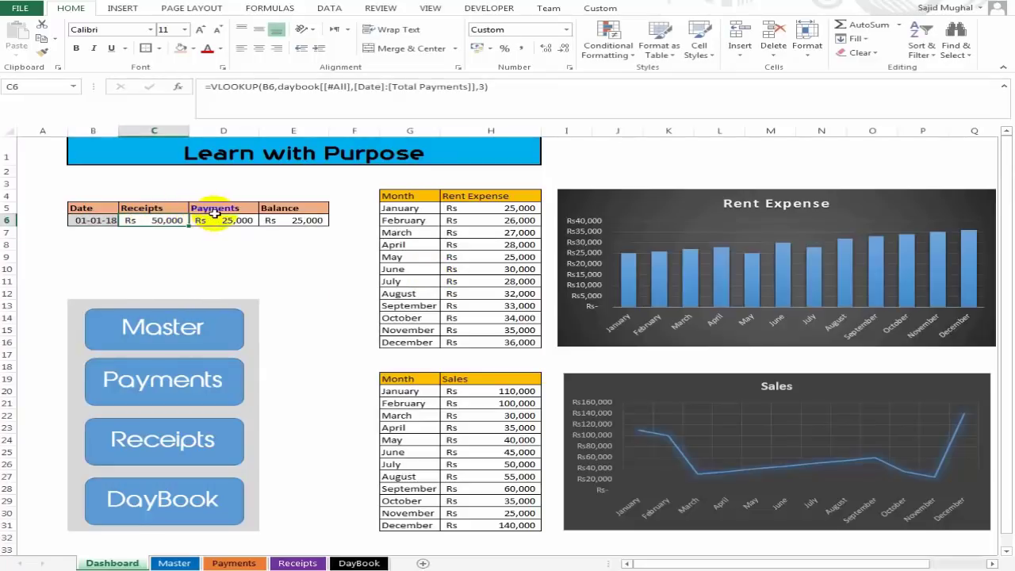
left_click(295, 230)
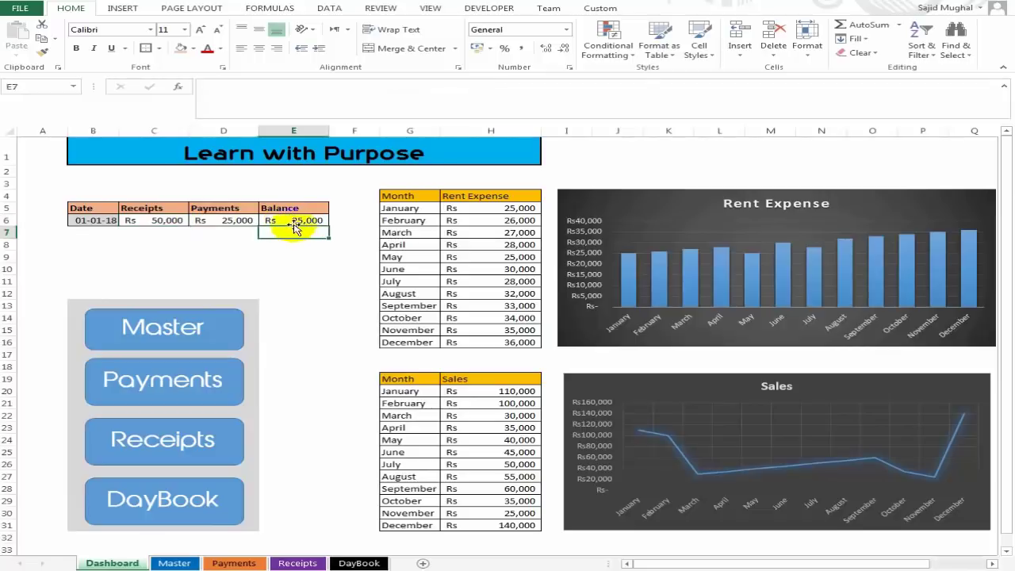
left_click(516, 197)
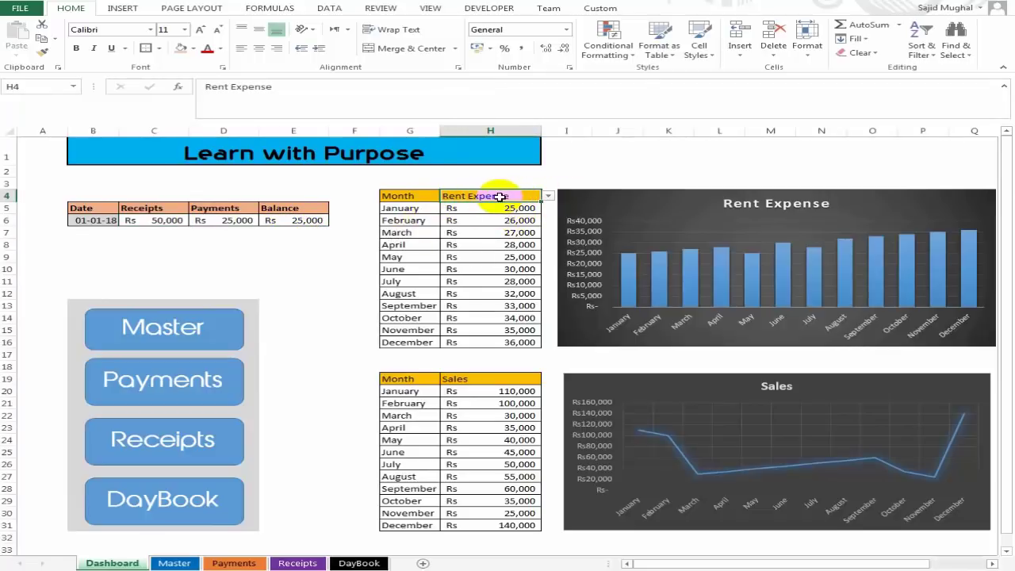
left_click(496, 196)
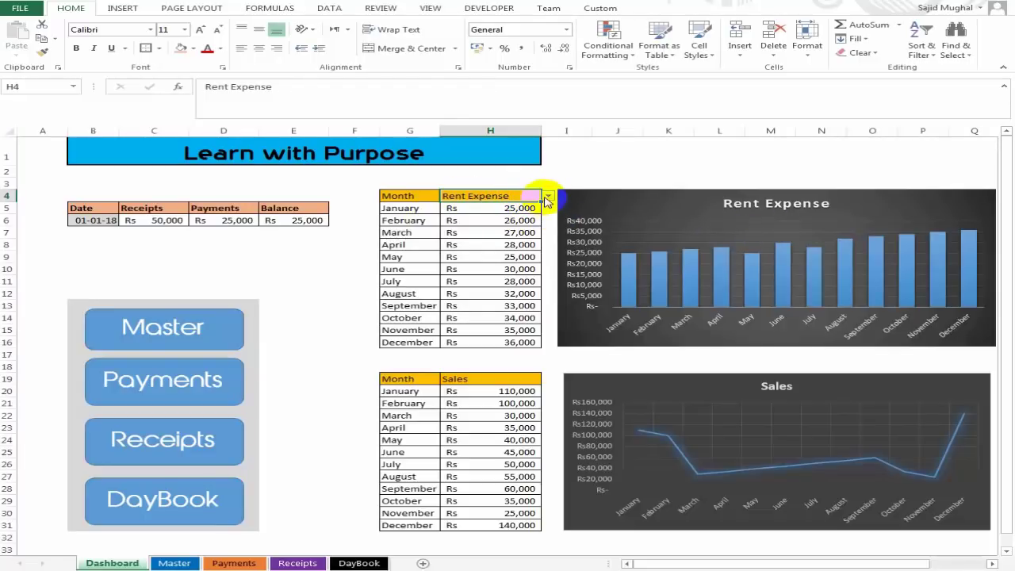
left_click(547, 202)
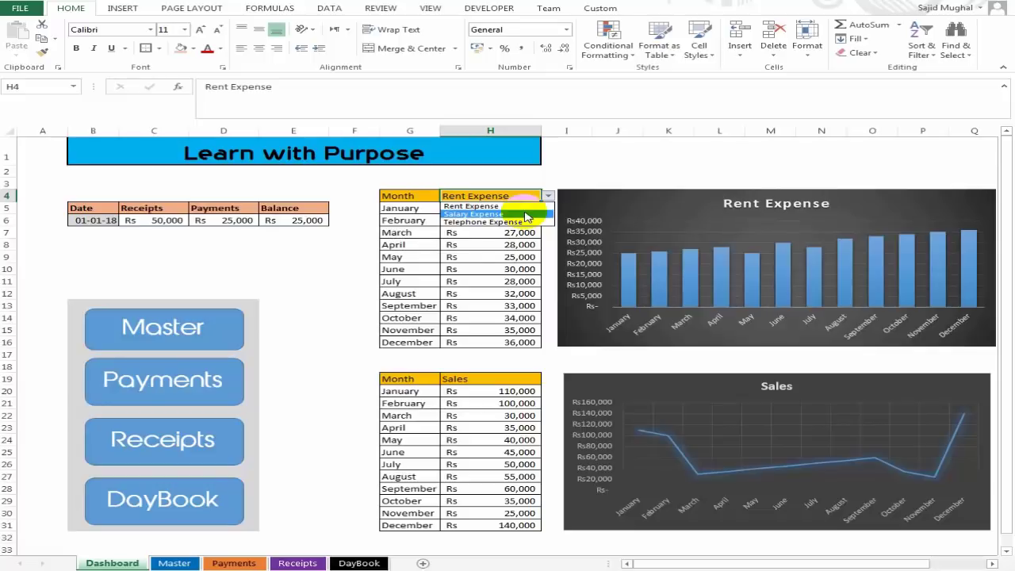
left_click(524, 215)
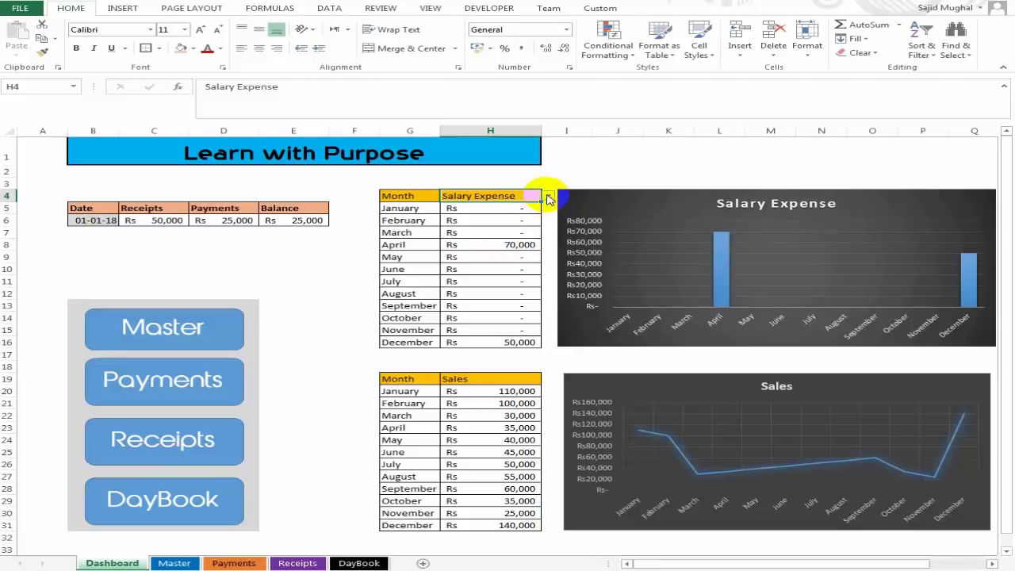
left_click(549, 199)
left_click(508, 204)
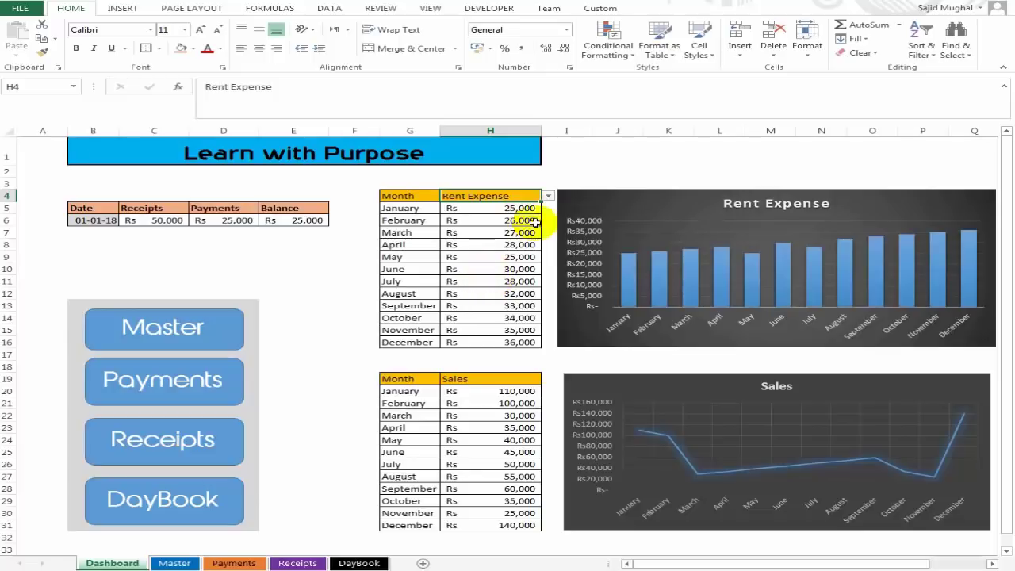
left_click(489, 376)
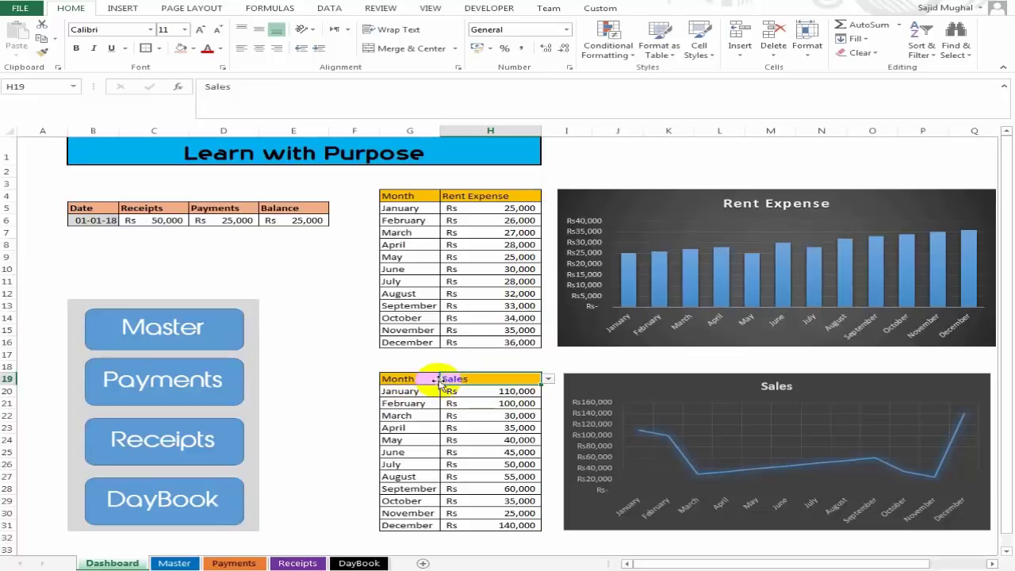
left_click(547, 379)
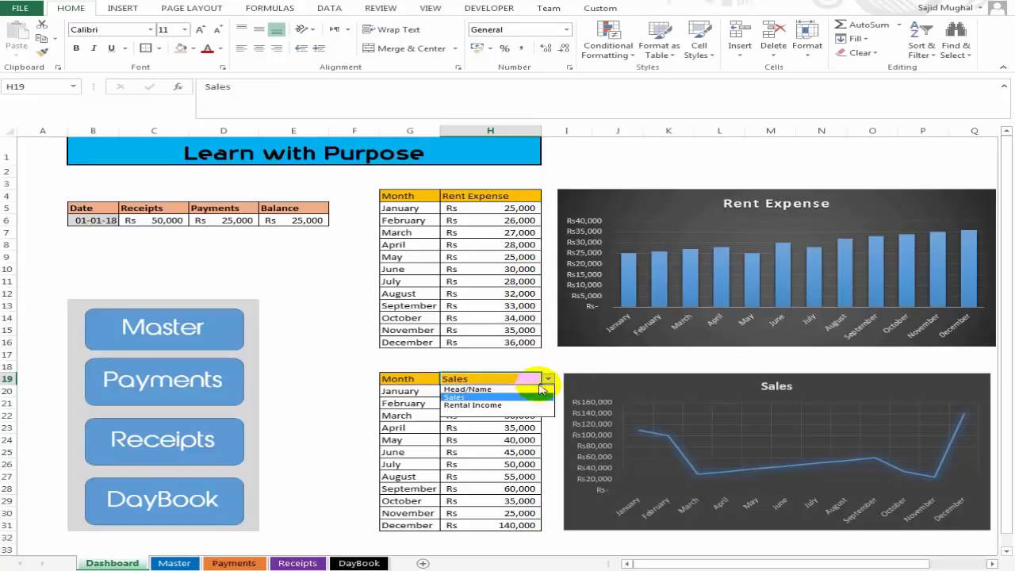
left_click(533, 391)
left_click(547, 380)
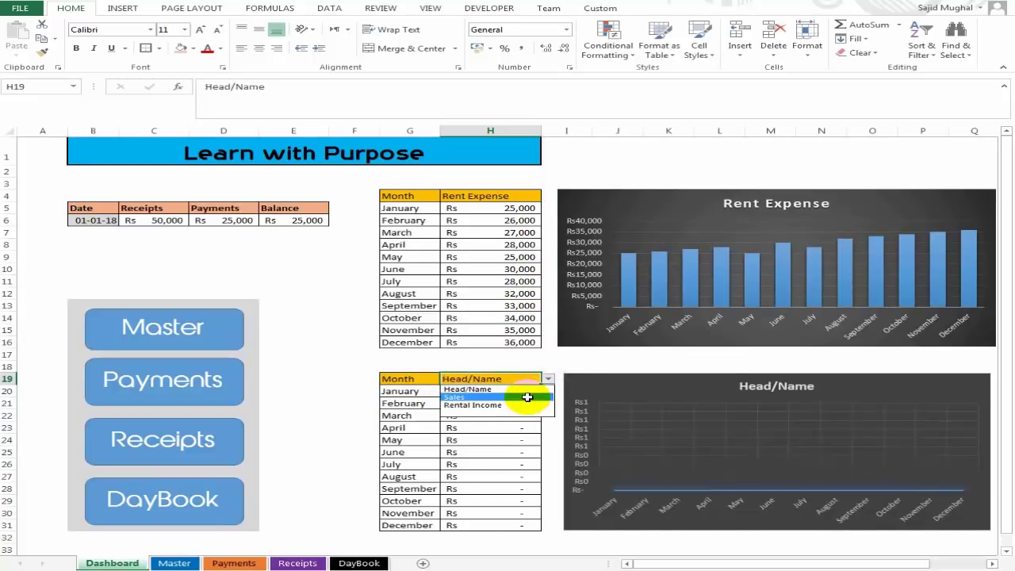
left_click(522, 404)
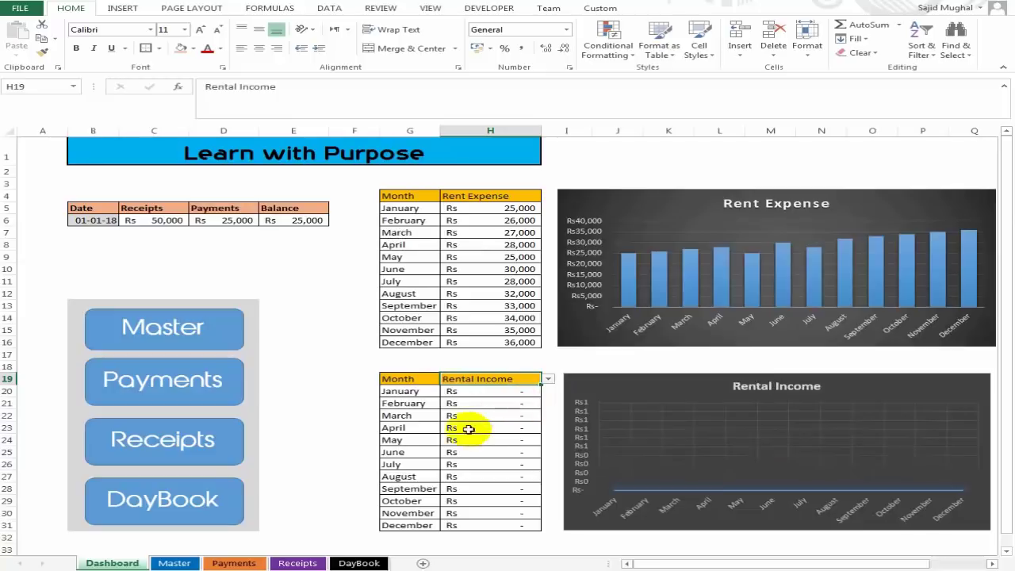
left_click(548, 380)
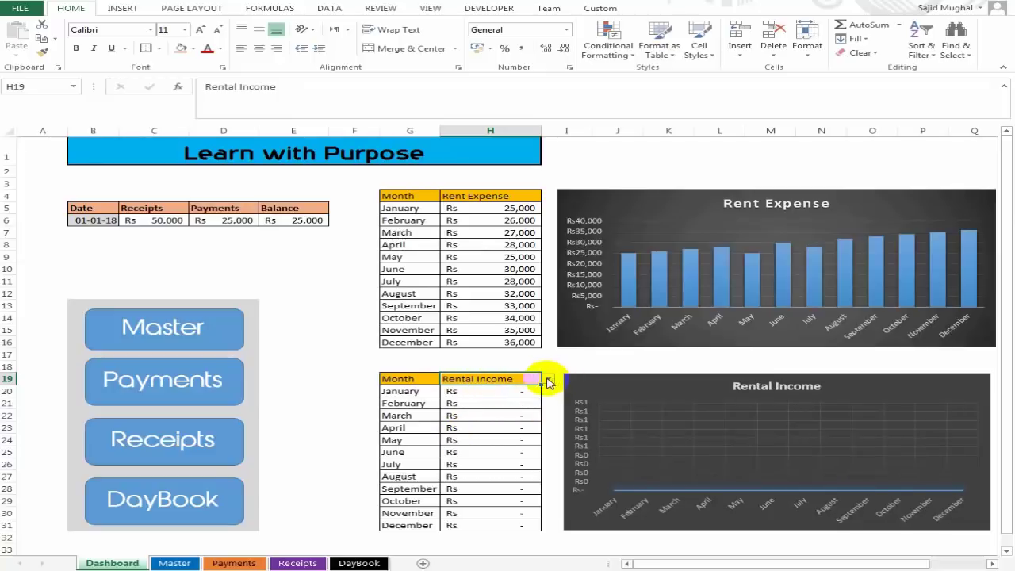
left_click(546, 381)
left_click(523, 394)
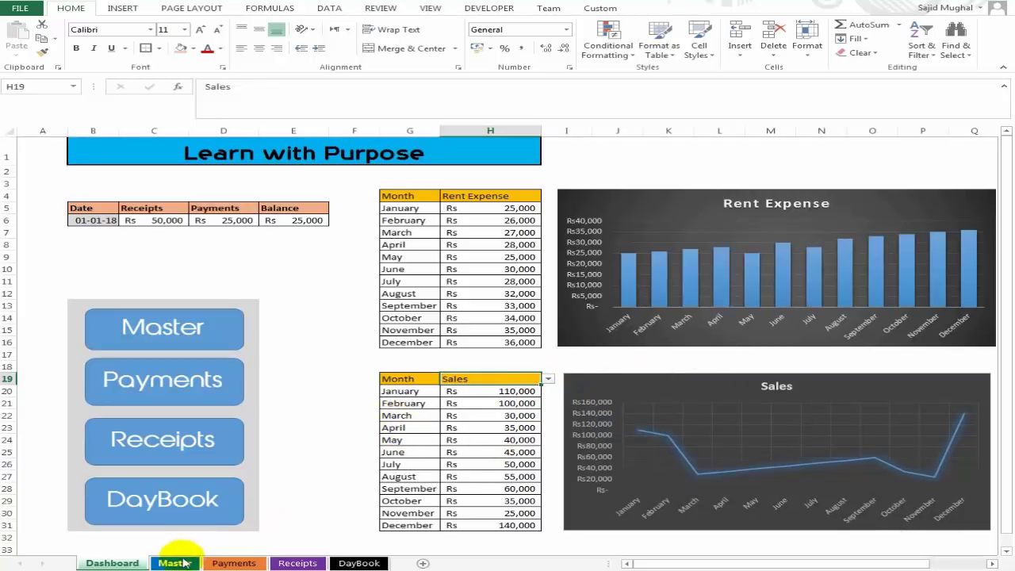
left_click(169, 335)
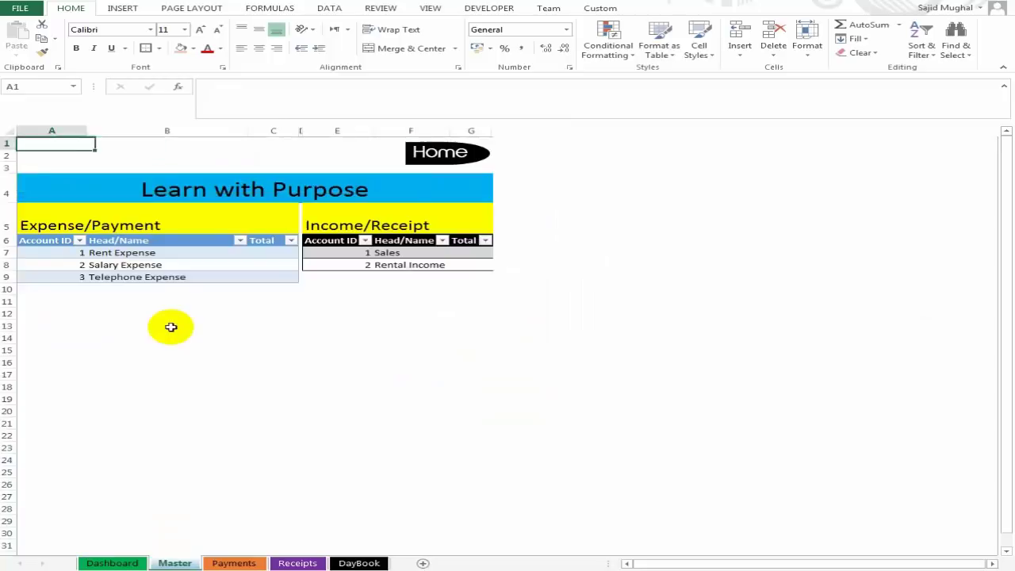
left_click(142, 253)
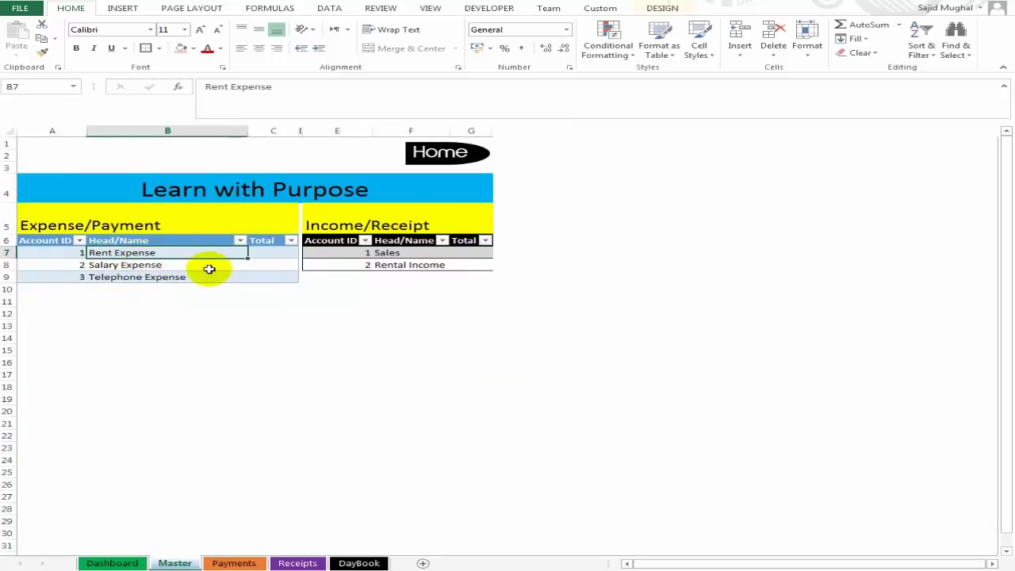
left_click(195, 267)
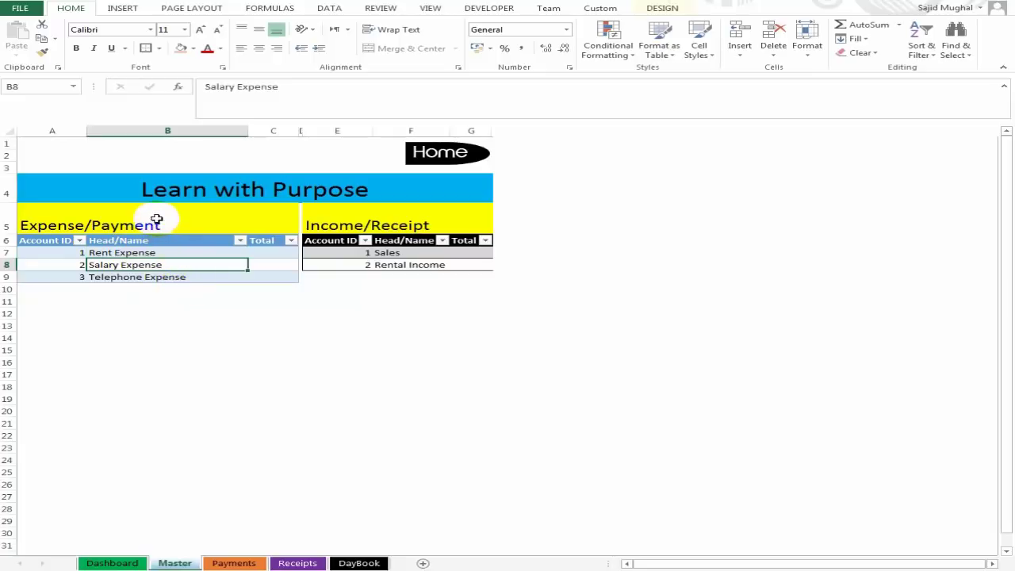
left_click(182, 279)
left_click(166, 265)
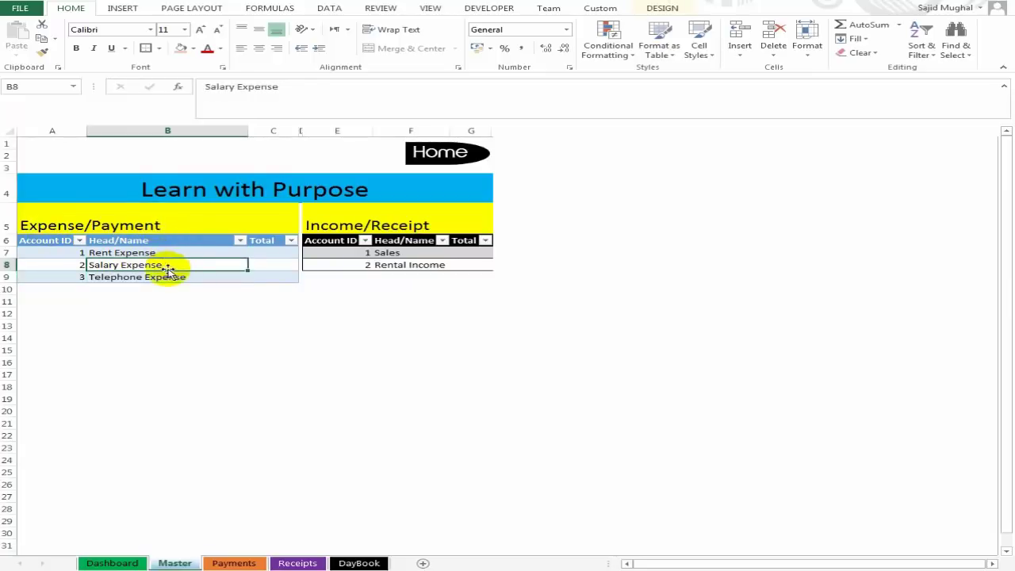
left_click(392, 226)
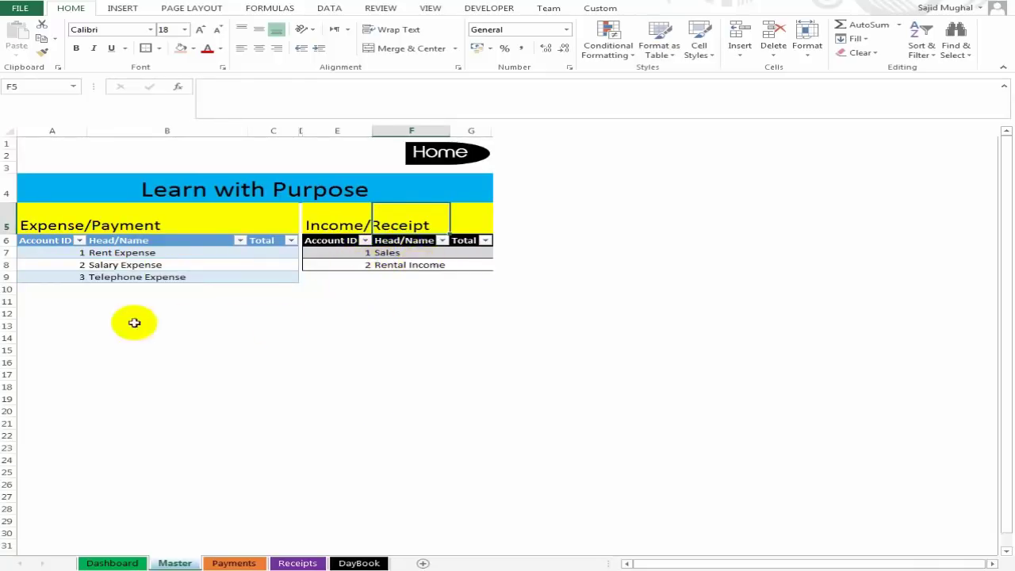
left_click(426, 220)
- Switch to the Payments sheet and look over the January month and first date cells
left_click(448, 153)
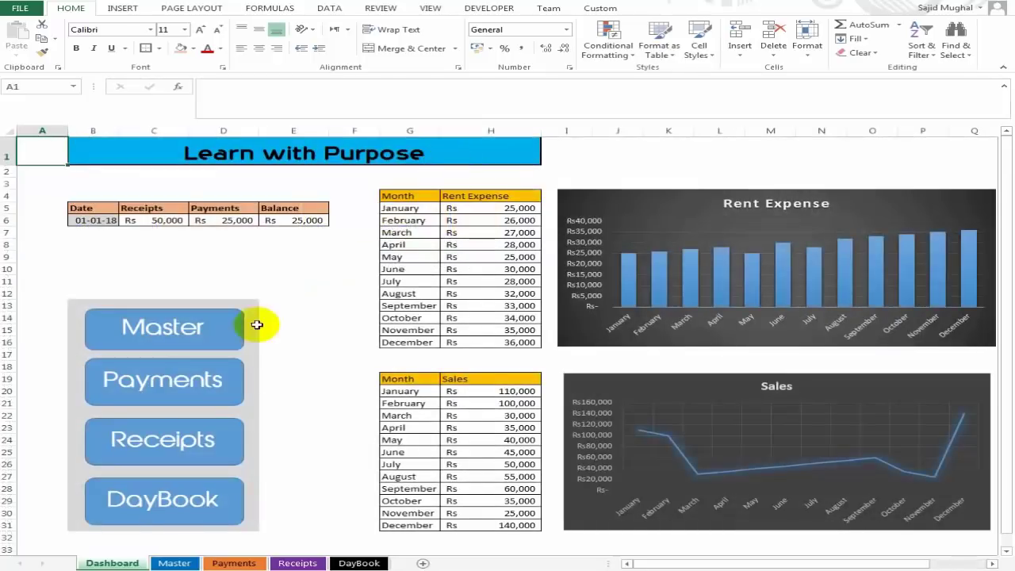
left_click(168, 390)
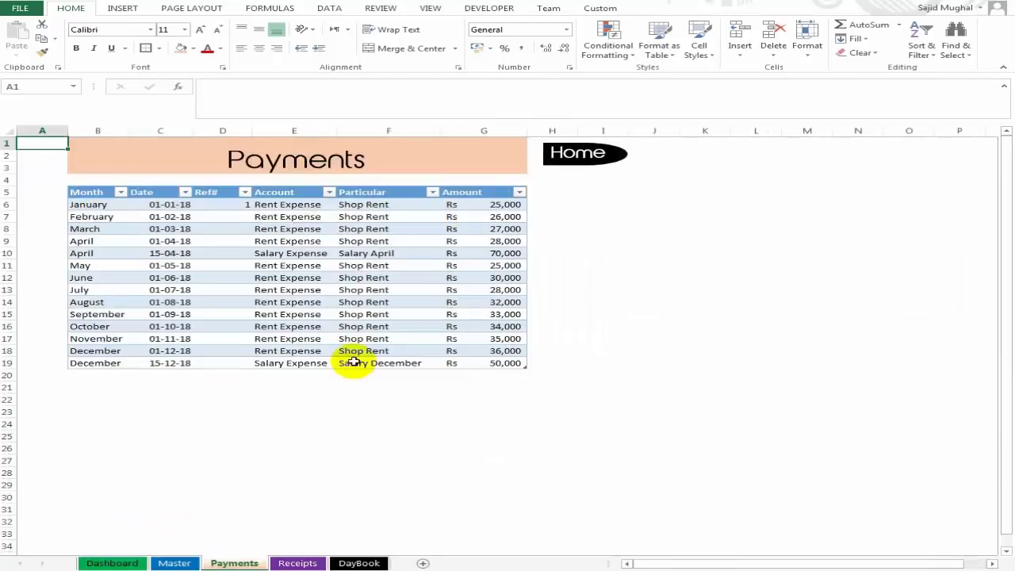
left_click(381, 387)
left_click(205, 229)
left_click(111, 205)
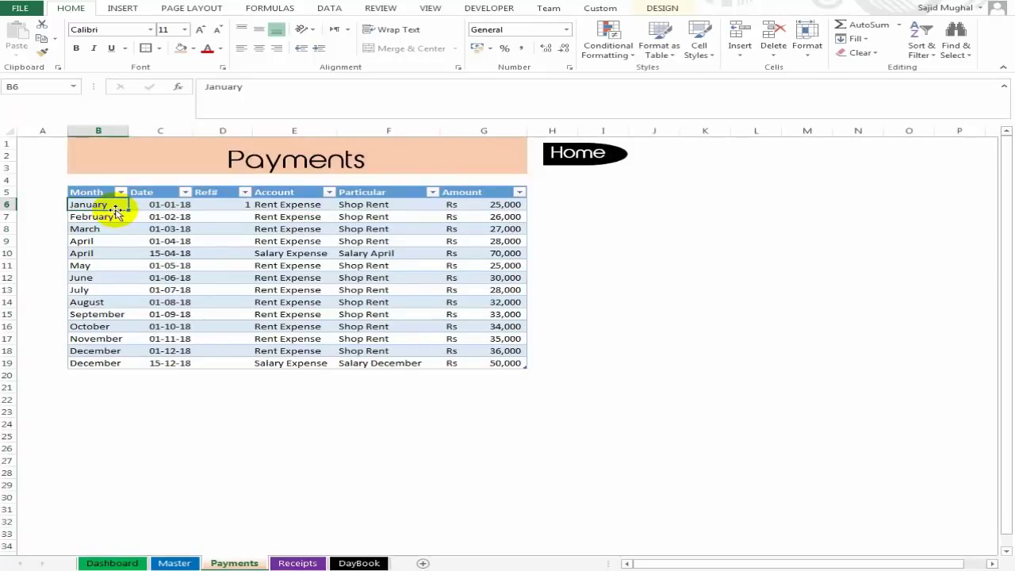
left_click(159, 207)
left_click(98, 207)
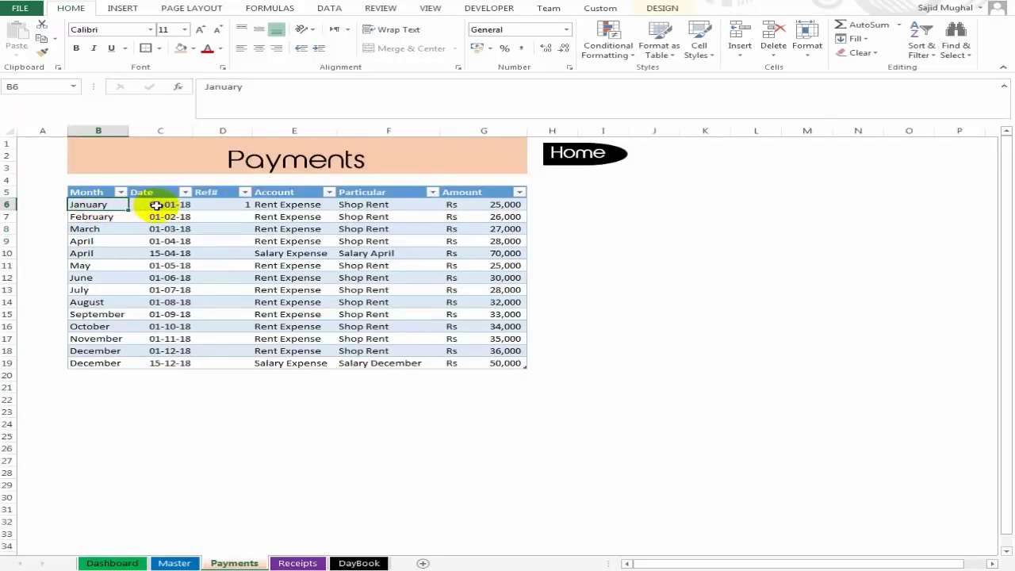
left_click(159, 206)
- Copy the D6 Ref# formula down to row 19, numbering entries 1 to 14
left_click(228, 203)
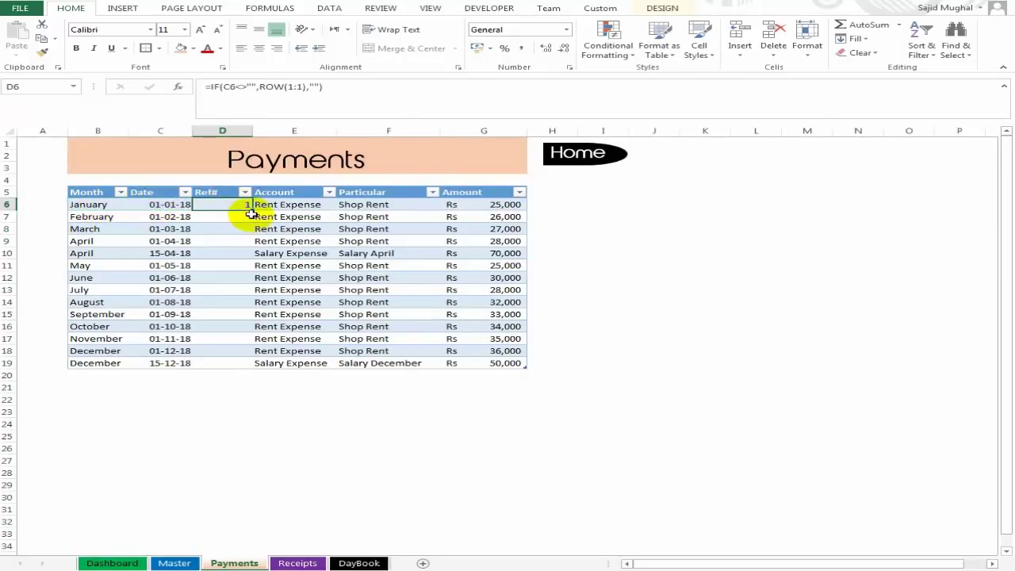
left_click_drag(240, 204, 212, 361)
left_click(563, 341)
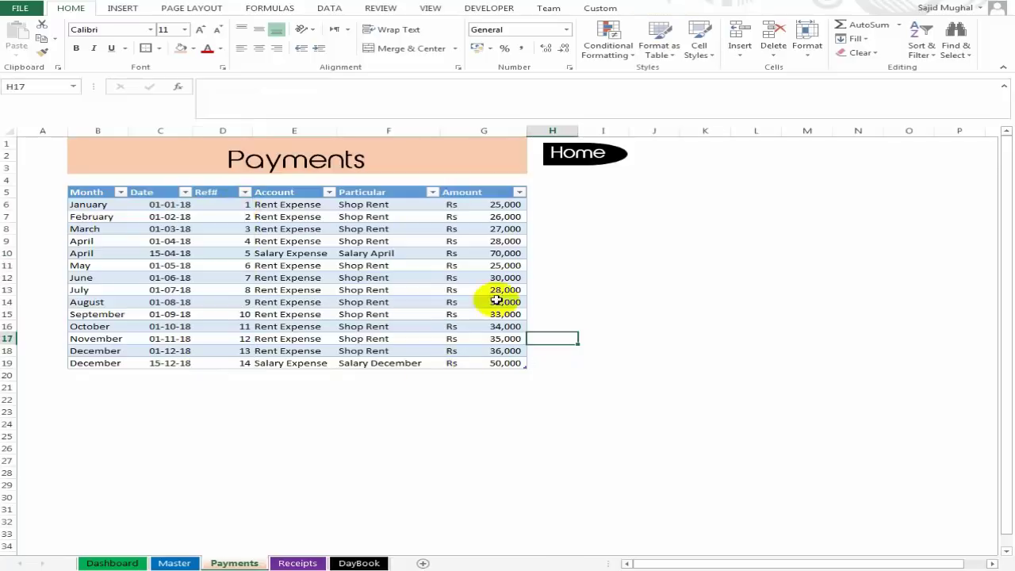
left_click(234, 217)
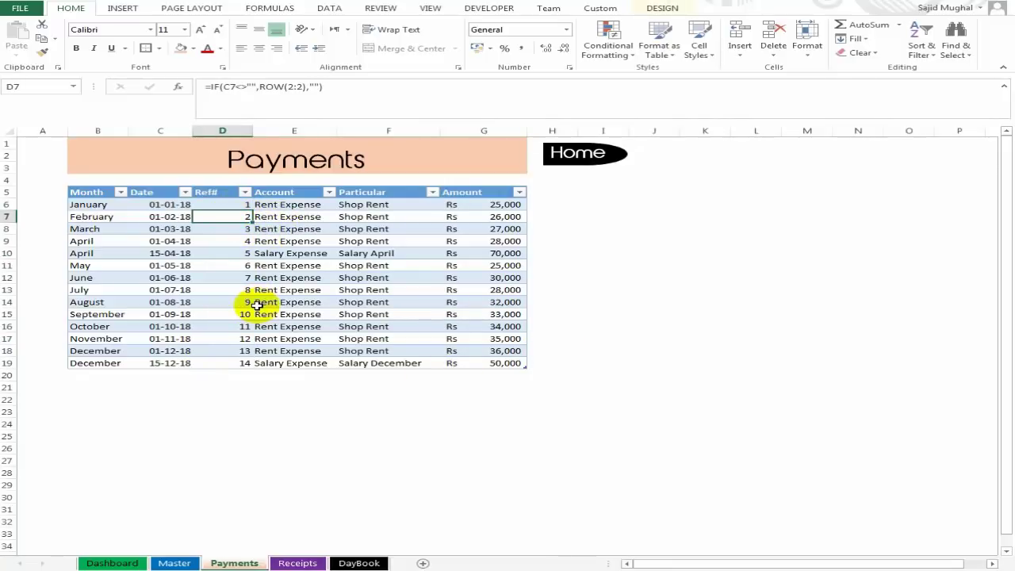
- Choose Salary Expense from the dropdown as the January payment's account in E6
left_click(316, 217)
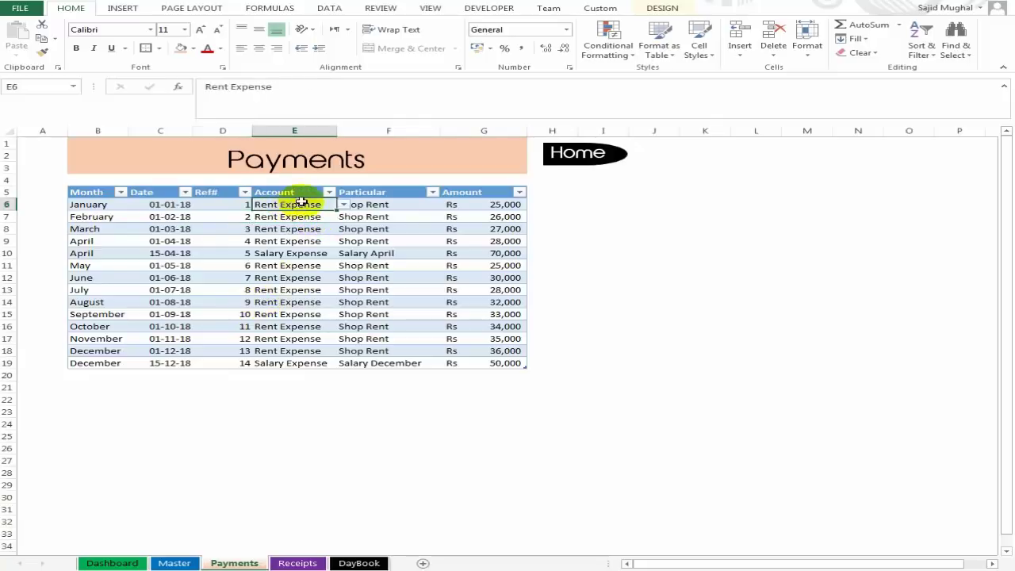
left_click(343, 204)
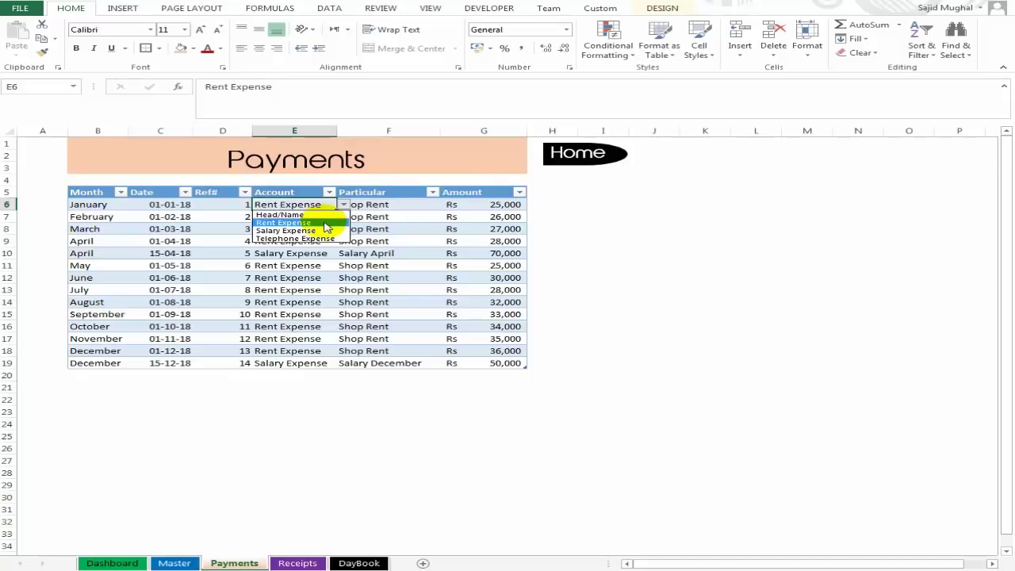
left_click(325, 231)
- Enter 'Salary Jan' as the January payment's particular in F6 and return to the Dashboard
left_click(385, 215)
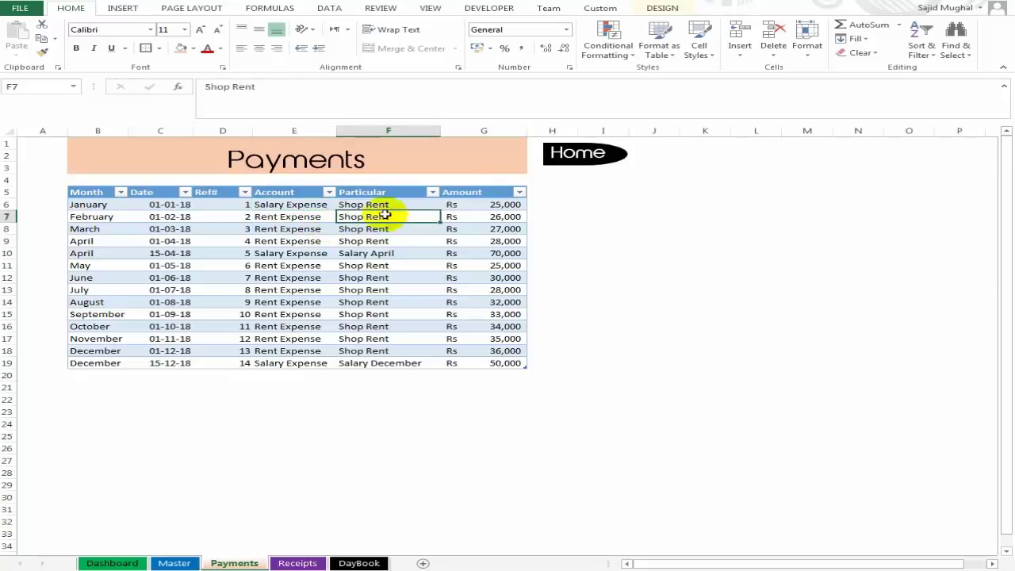
left_click(371, 205)
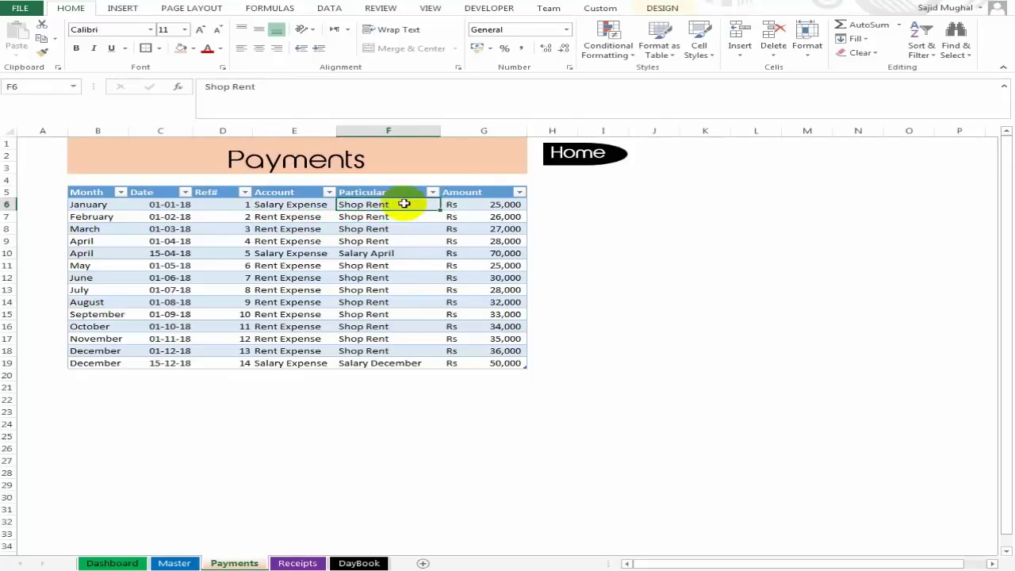
type("Salary Jan")
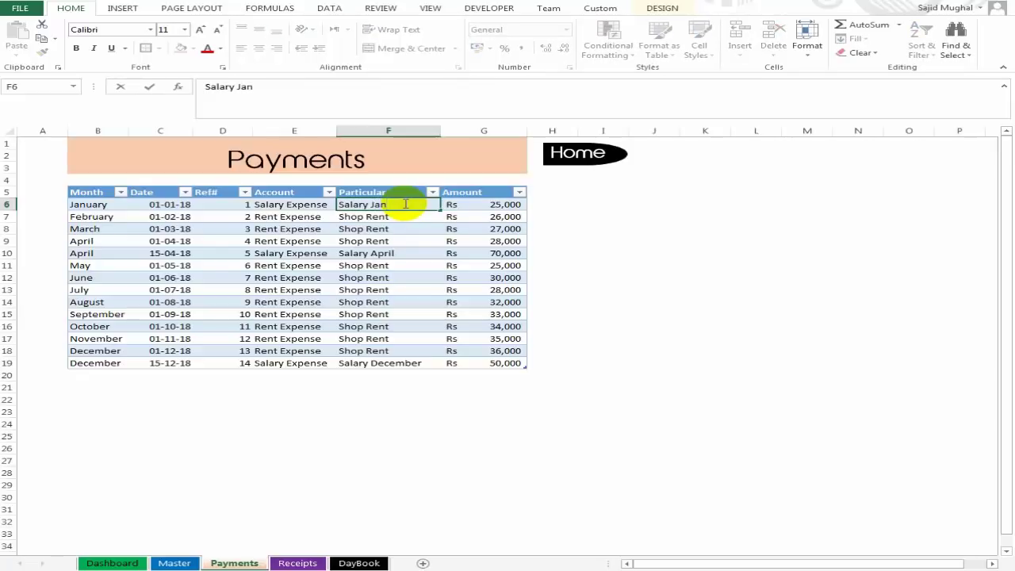
key("Return")
key("Up")
key("Right")
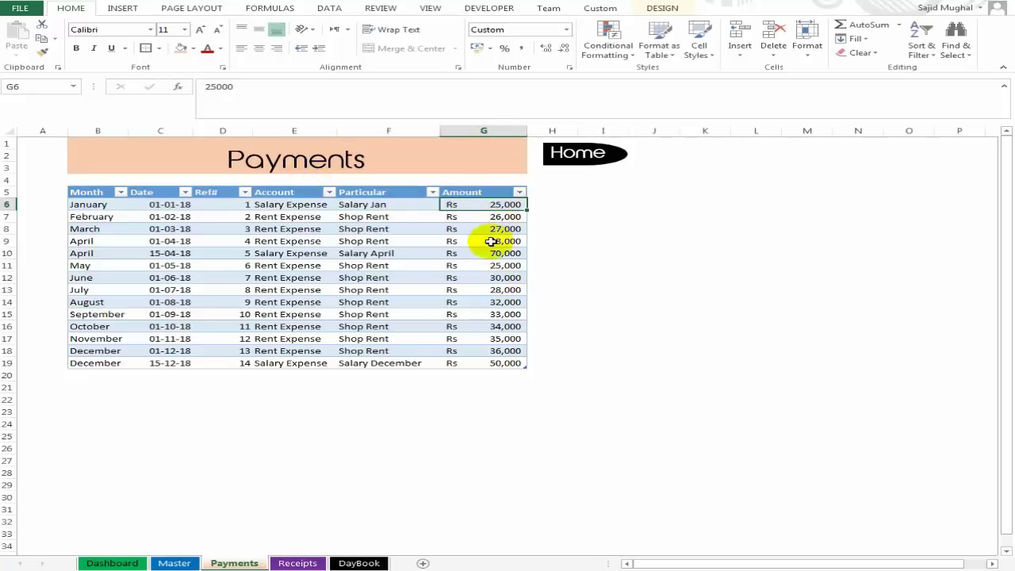
left_click(558, 169)
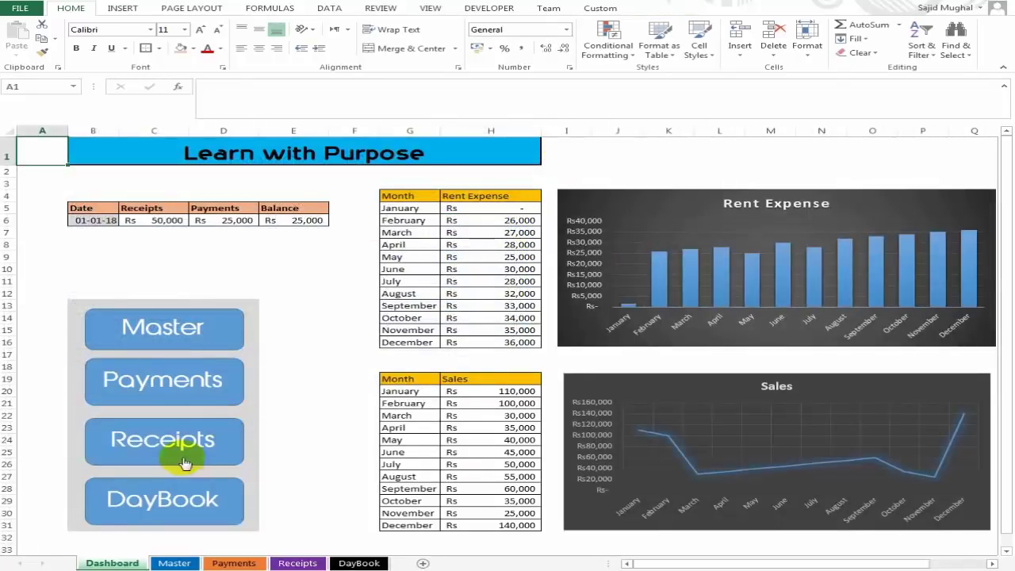
- Open the Receipts sheet and review its Daily Sales entries and Ref# numbering formulas
left_click(162, 447)
left_click(306, 223)
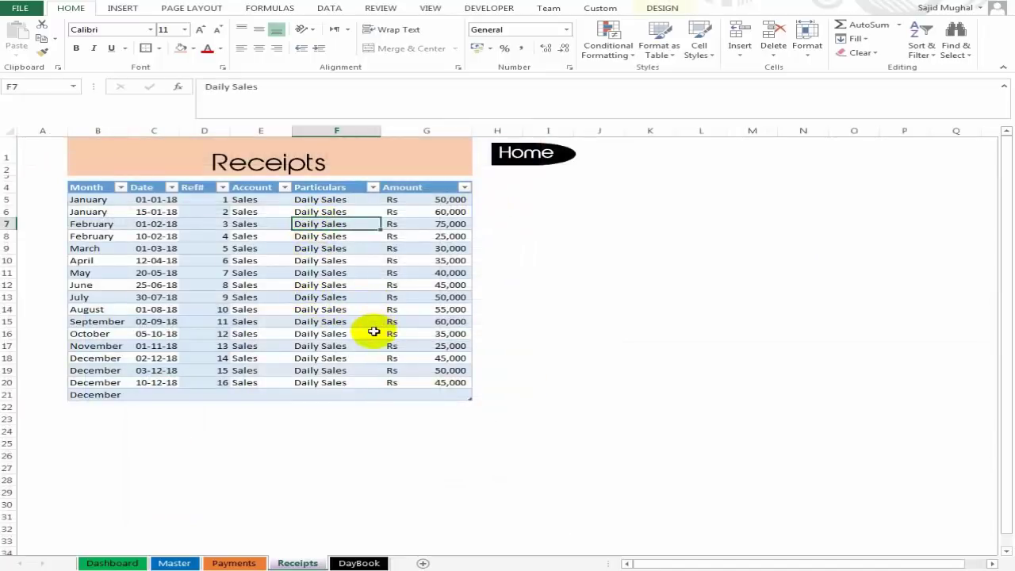
left_click(211, 212)
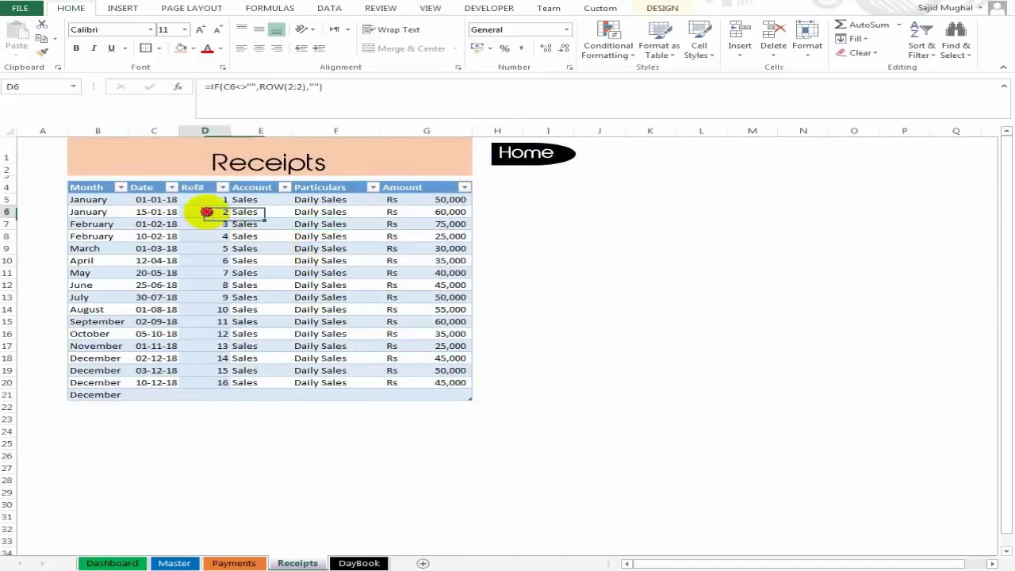
left_click(208, 260)
left_click(199, 308)
left_click(199, 370)
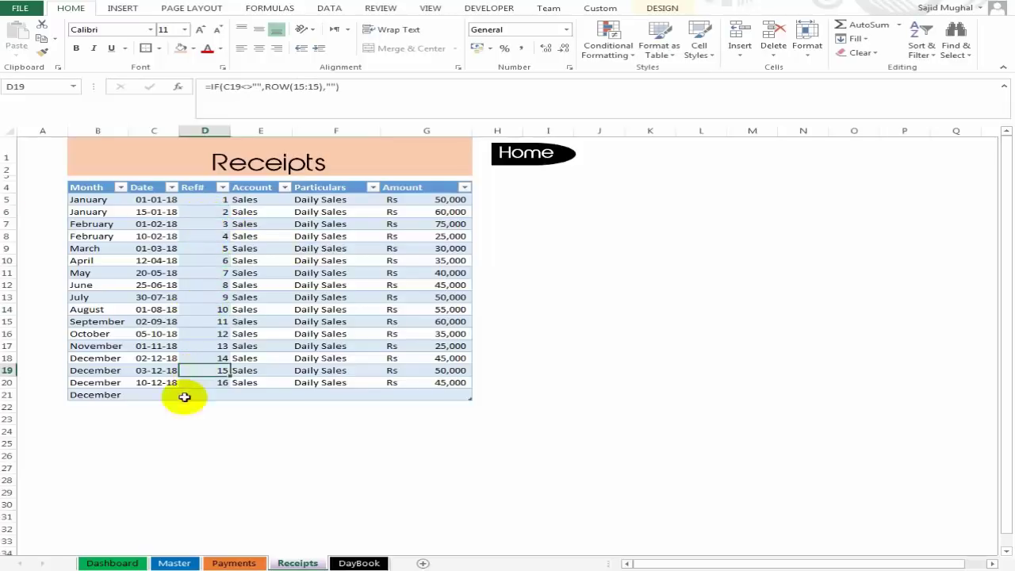
key("ctrl+a")
key("ctrl+a")
left_click(252, 408)
- Record a 15-12-18 receipt of Rs 50,000 in row 21, then switch to the DayBook sheet
left_click(151, 396)
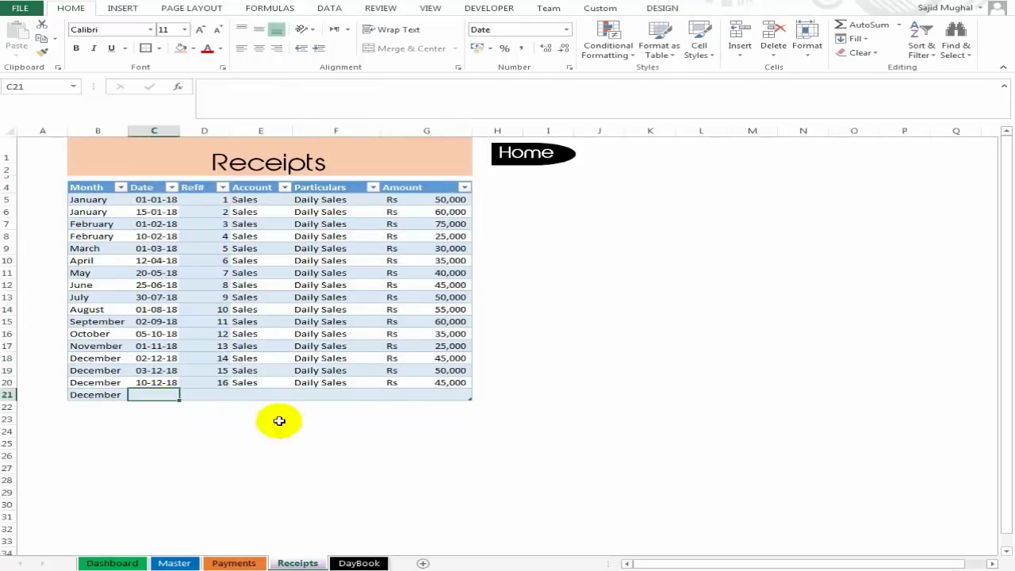
type("15")
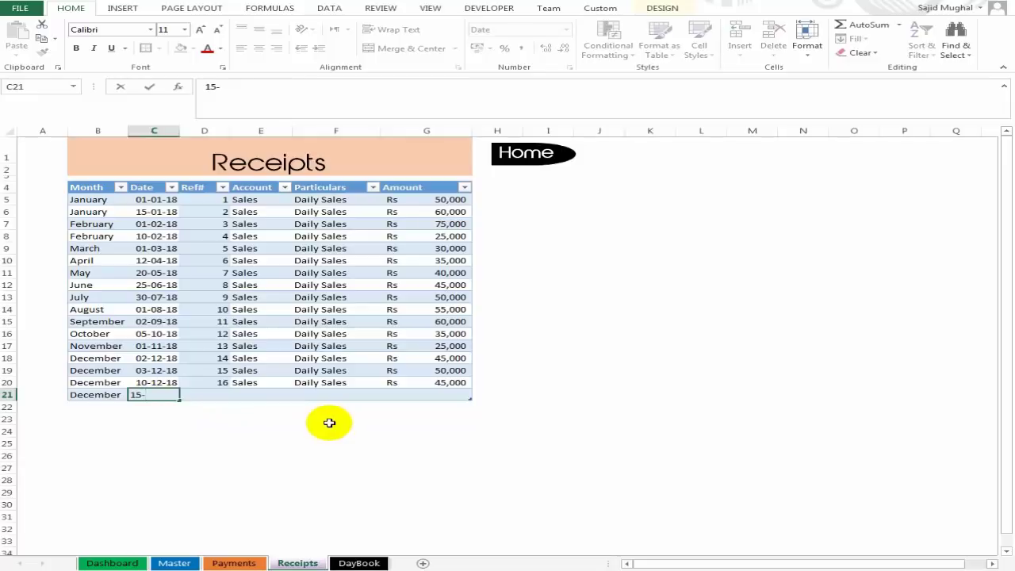
type("-12-18")
key("ctrl+Return")
key("Right")
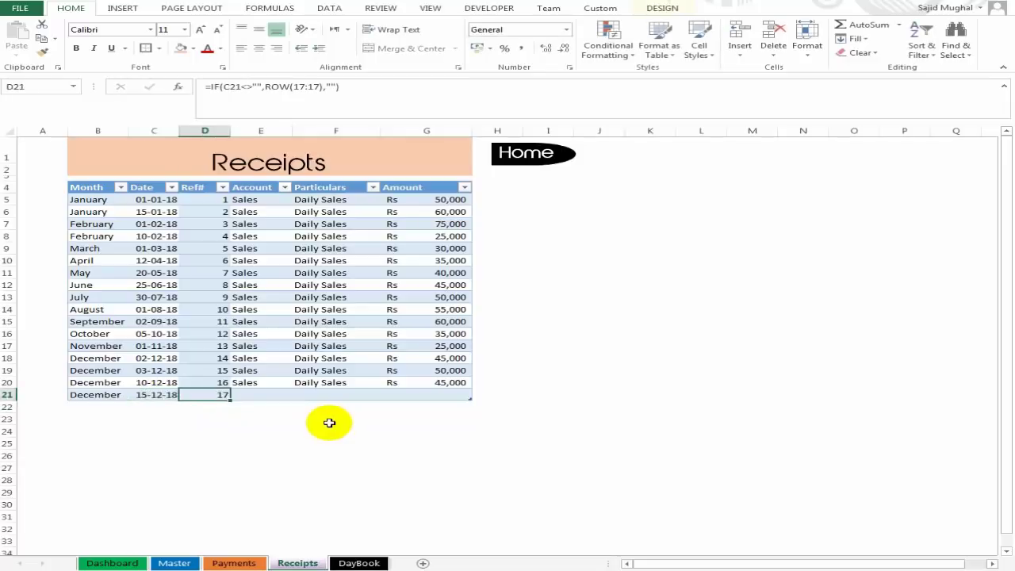
key("Right")
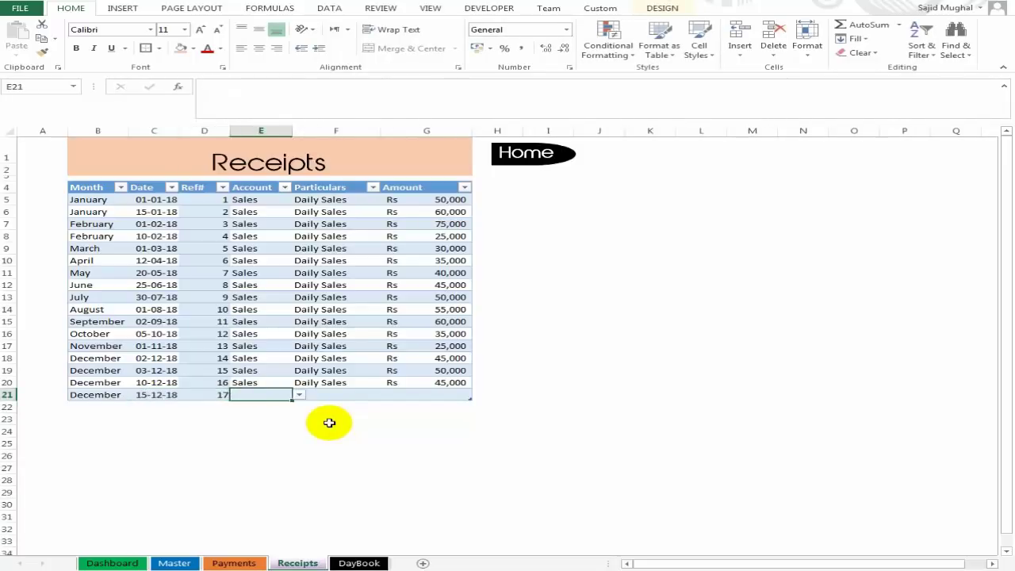
key("Right")
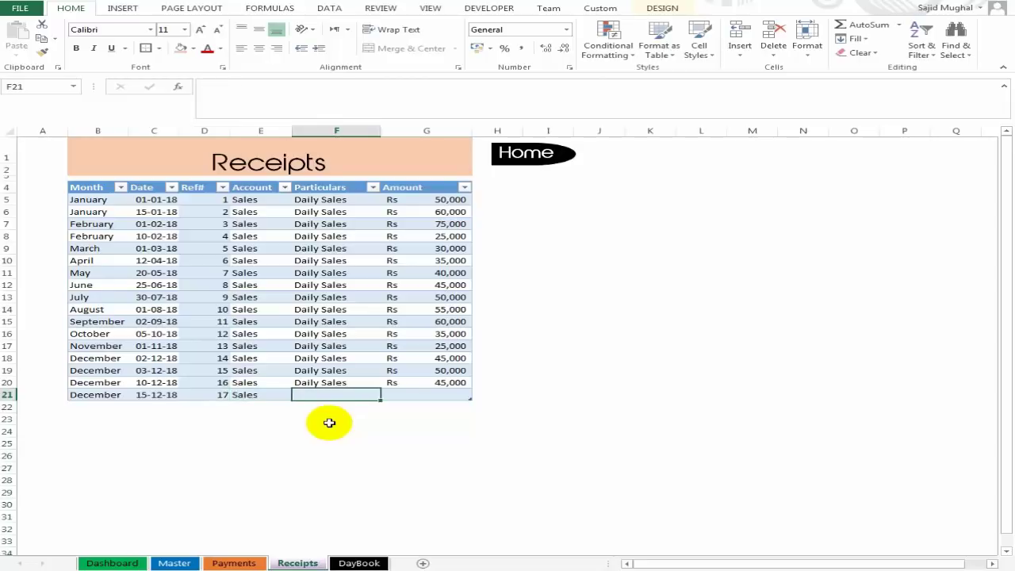
key("Right")
type("5000")
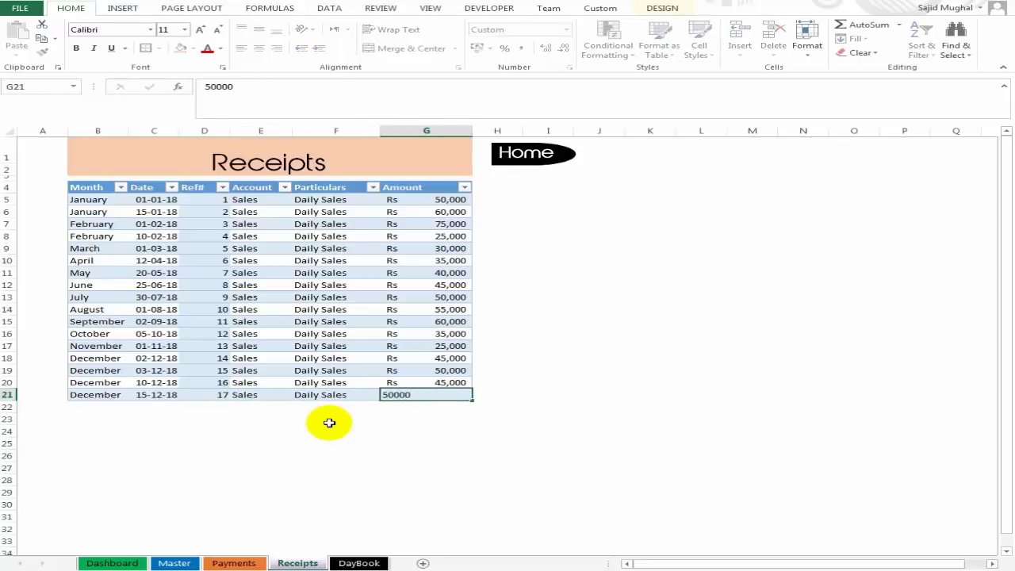
key("ctrl+Return")
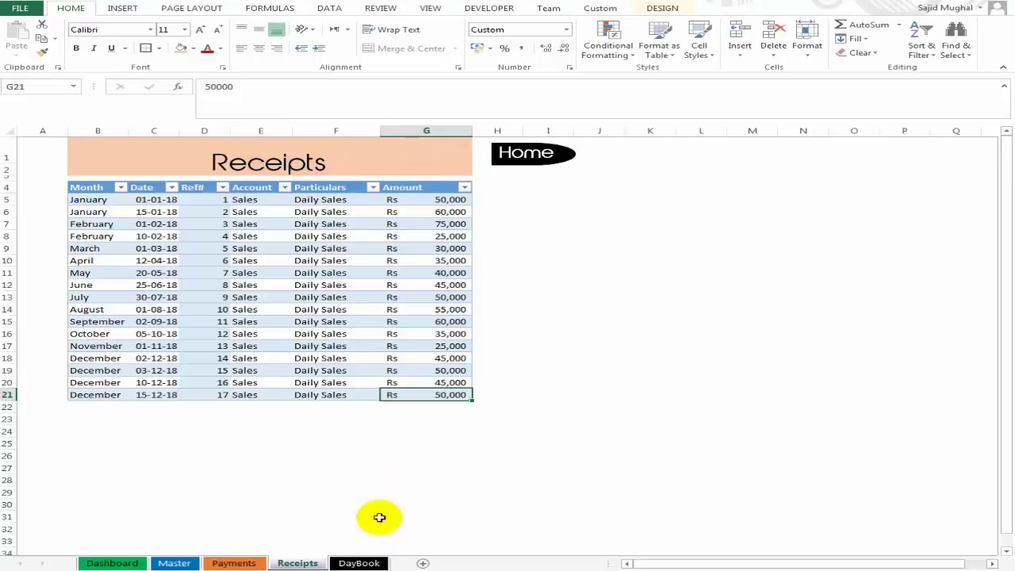
left_click(527, 158)
left_click(195, 504)
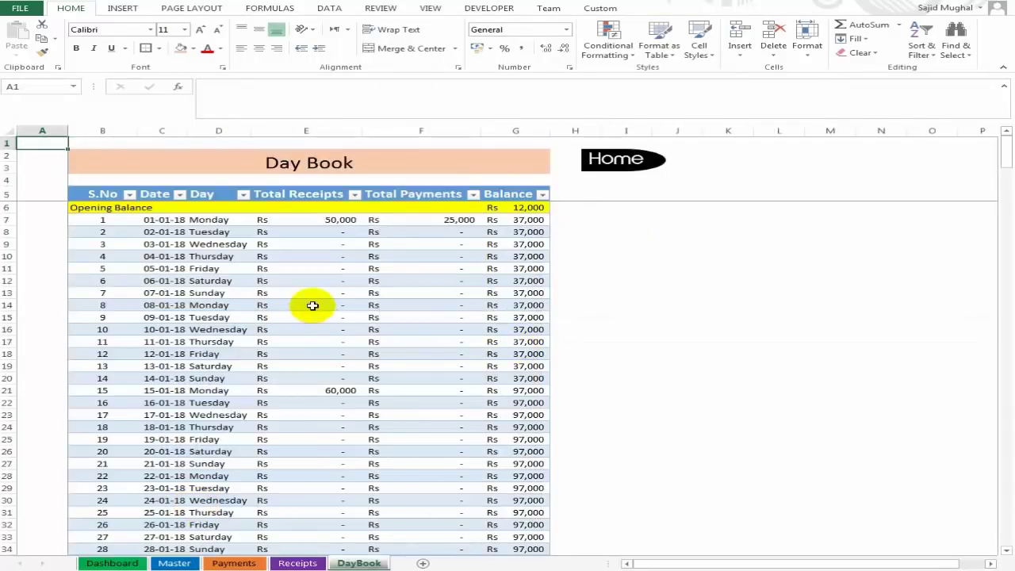
- Check the Total Receipts SUMIF formula and browse to the DayBook's end and back to the top
left_click(281, 293)
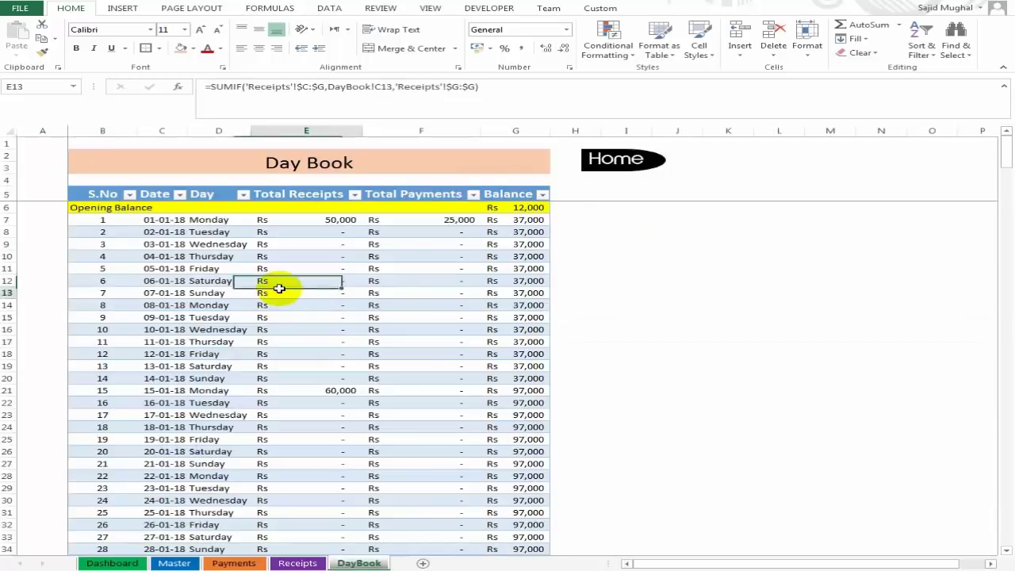
left_click(154, 281)
key("ctrl+Down")
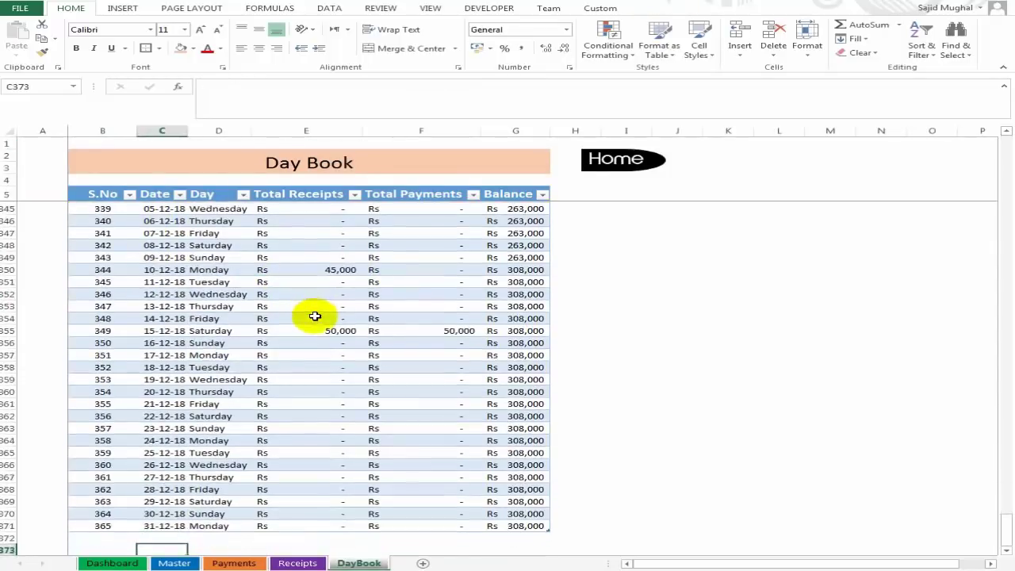
key("Up")
key("ctrl+Up")
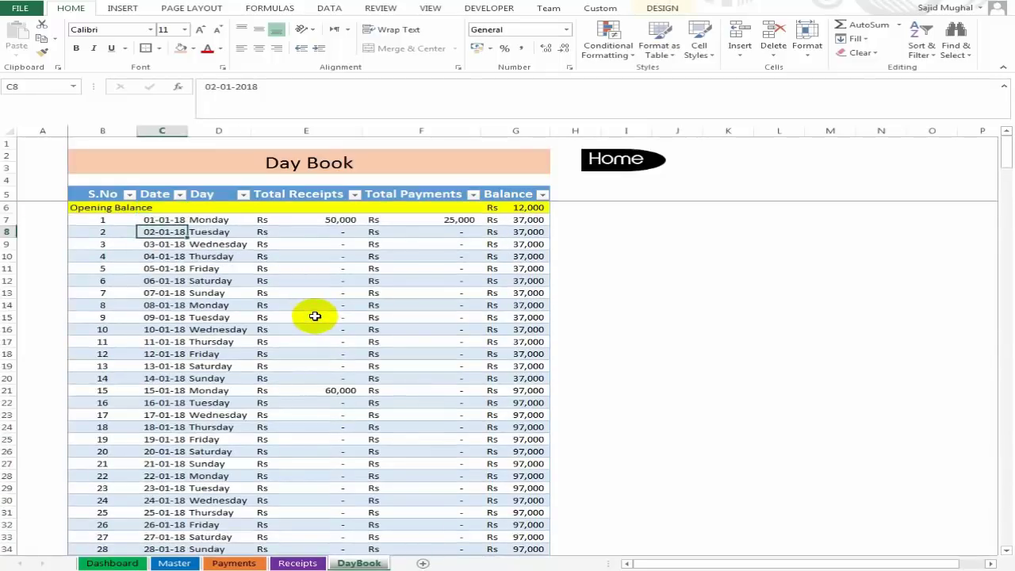
- Inspect the row 7 Day, Total Receipts, Total Payments and Balance formulas for 01-01-18
left_click(215, 220)
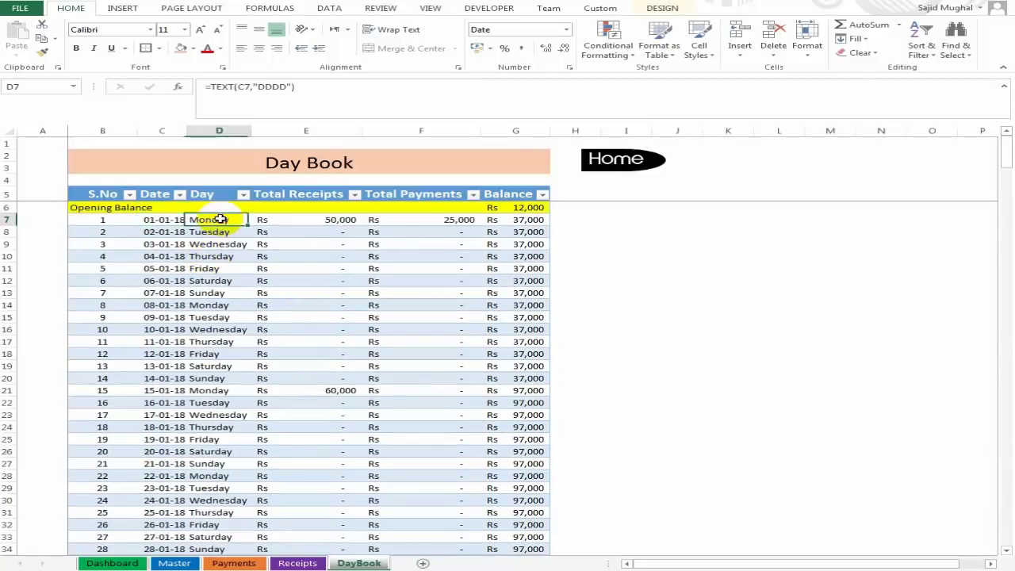
left_click(165, 221)
left_click(230, 222)
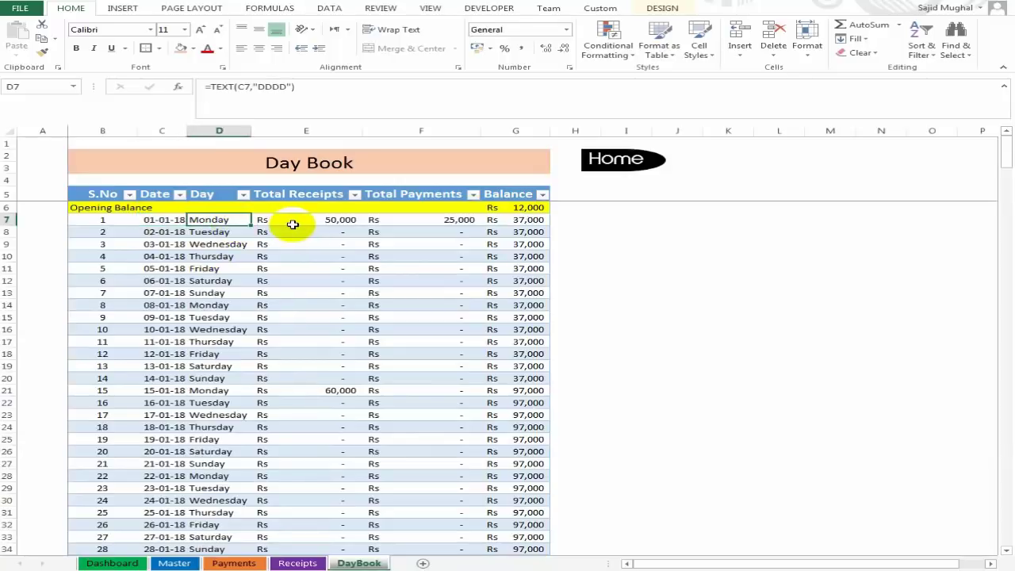
left_click(326, 226)
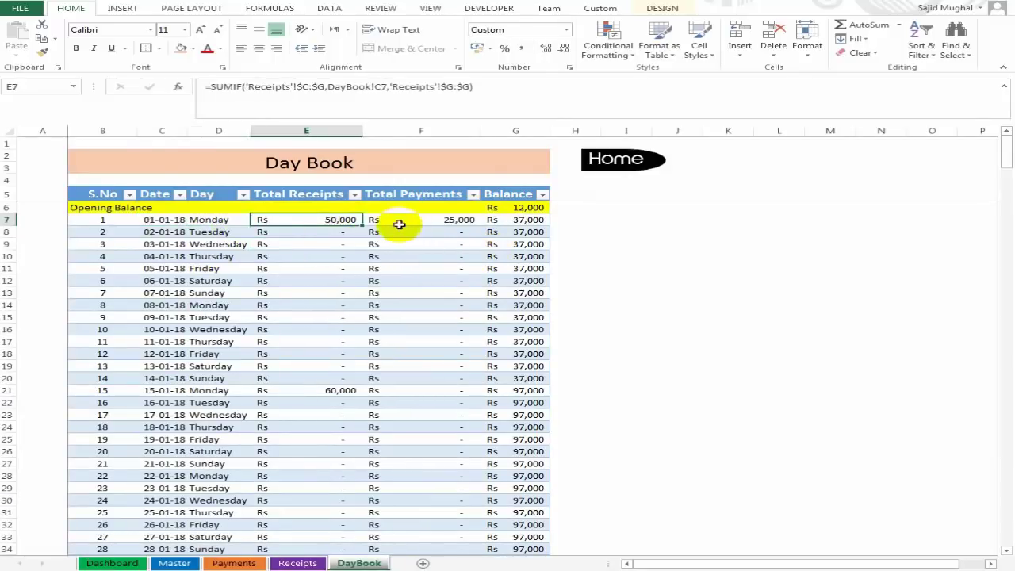
left_click(174, 223)
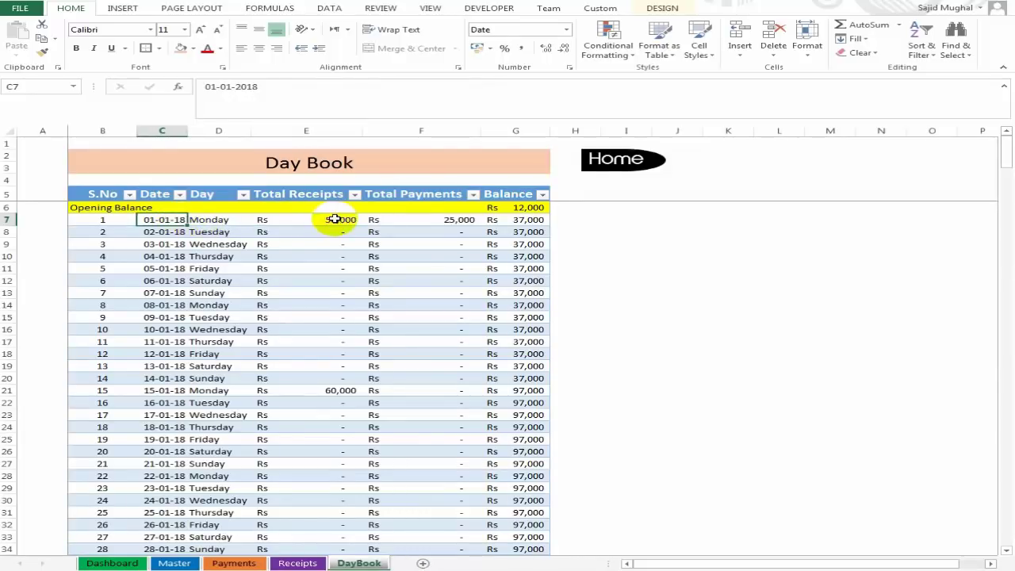
left_click(420, 221)
left_click(526, 226)
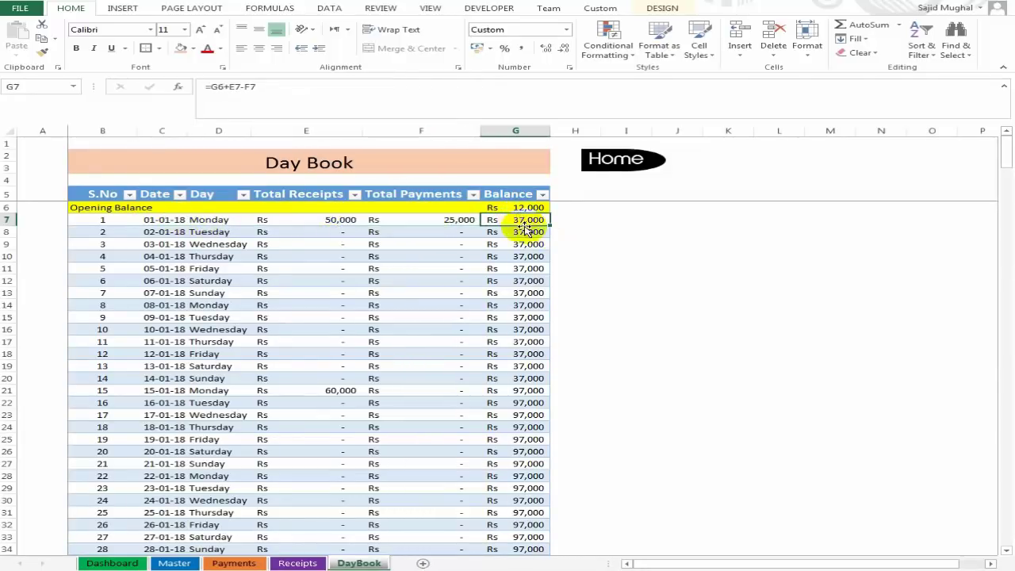
scroll(526, 340, "down", 2)
scroll(510, 365, "down", 3)
scroll(510, 370, "down", 3)
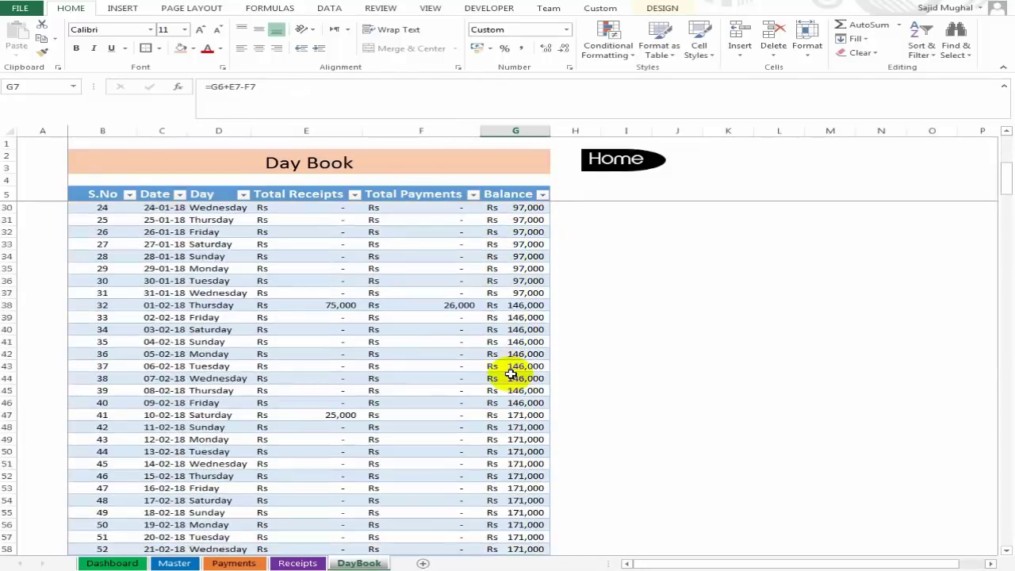
scroll(510, 374, "up", 8)
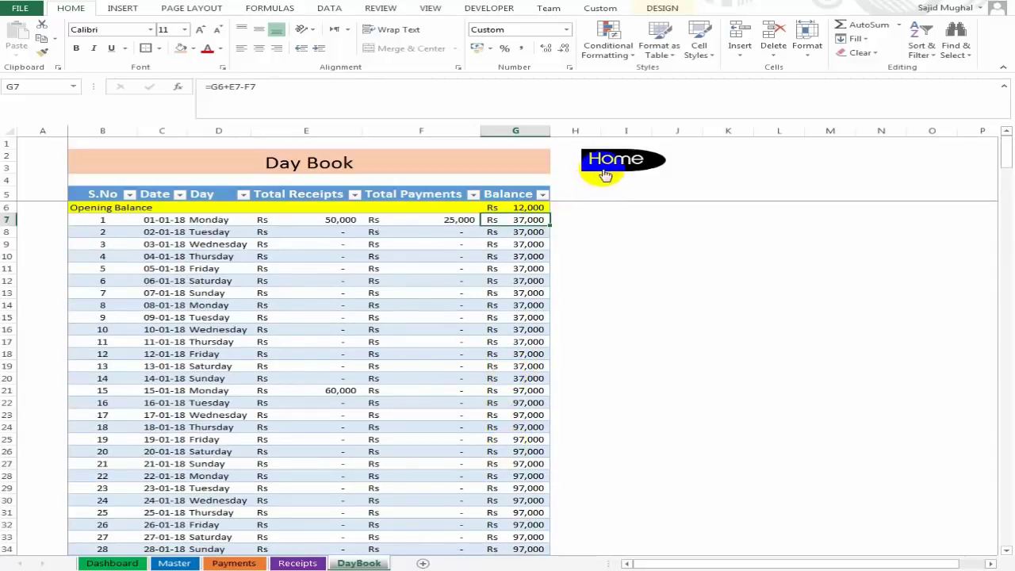
- Return to the Dashboard, keep Sales in the H19 head dropdown, and start a blank workbook
left_click(601, 165)
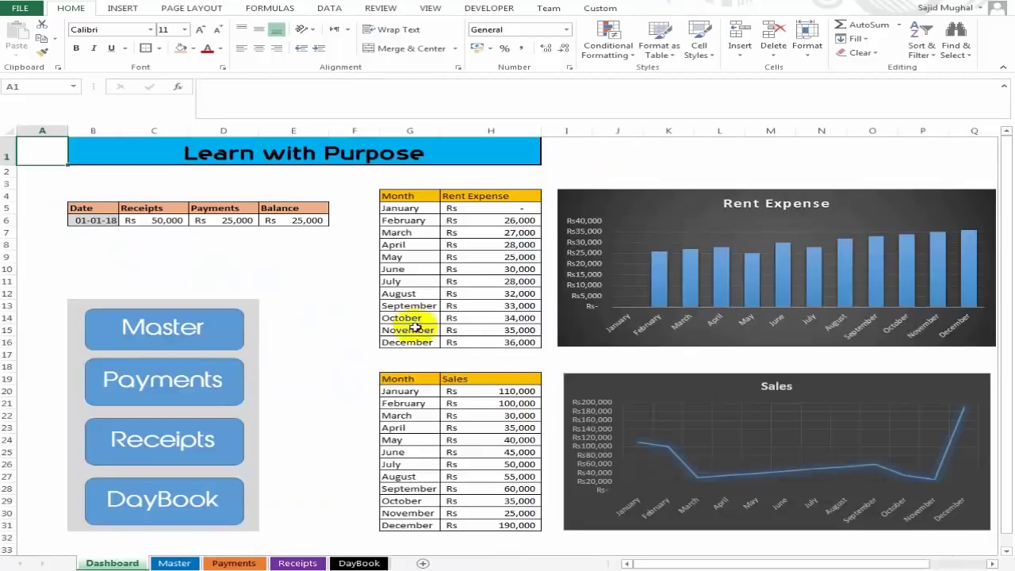
left_click(512, 379)
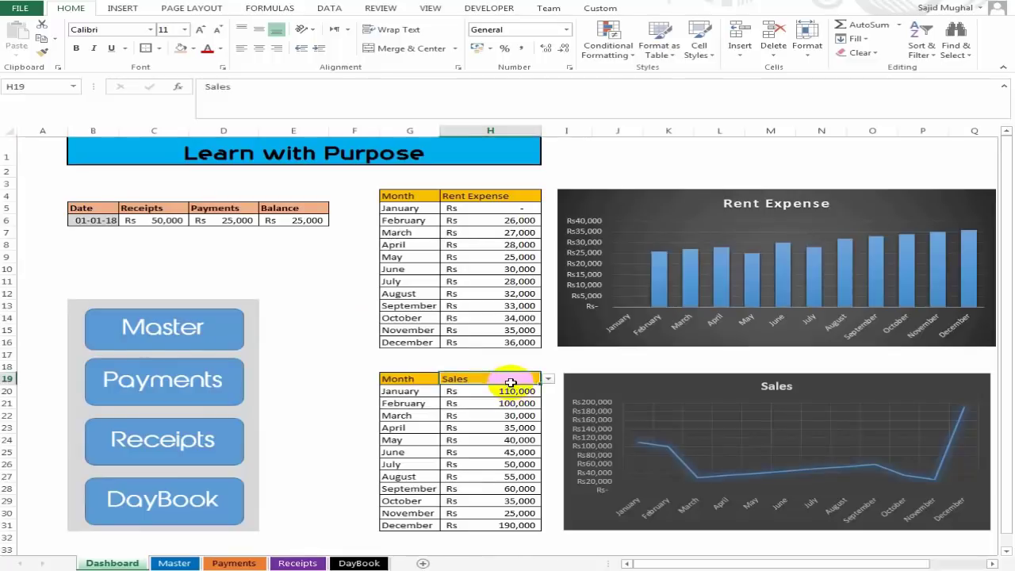
left_click(547, 379)
left_click(516, 398)
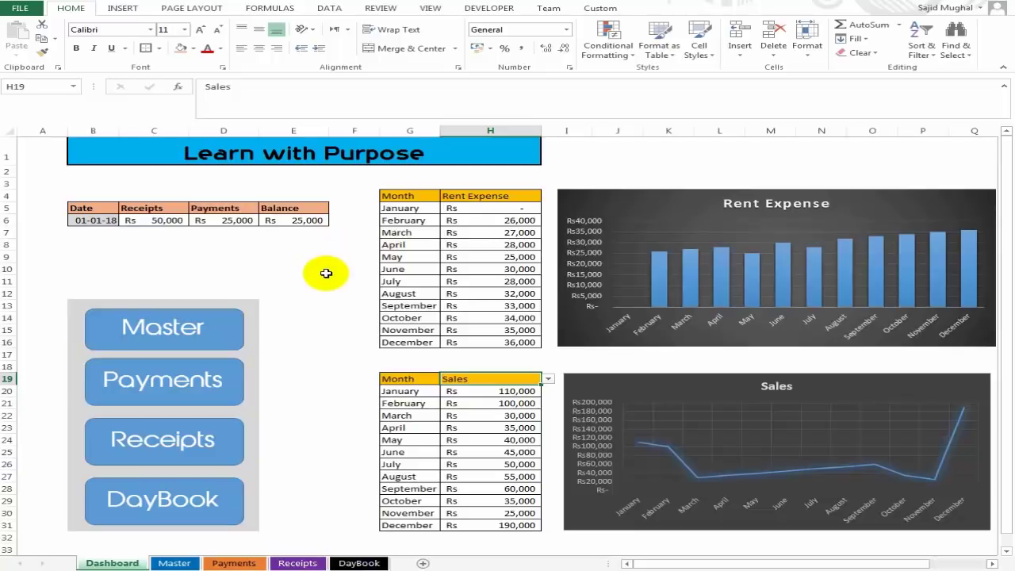
left_click(505, 372)
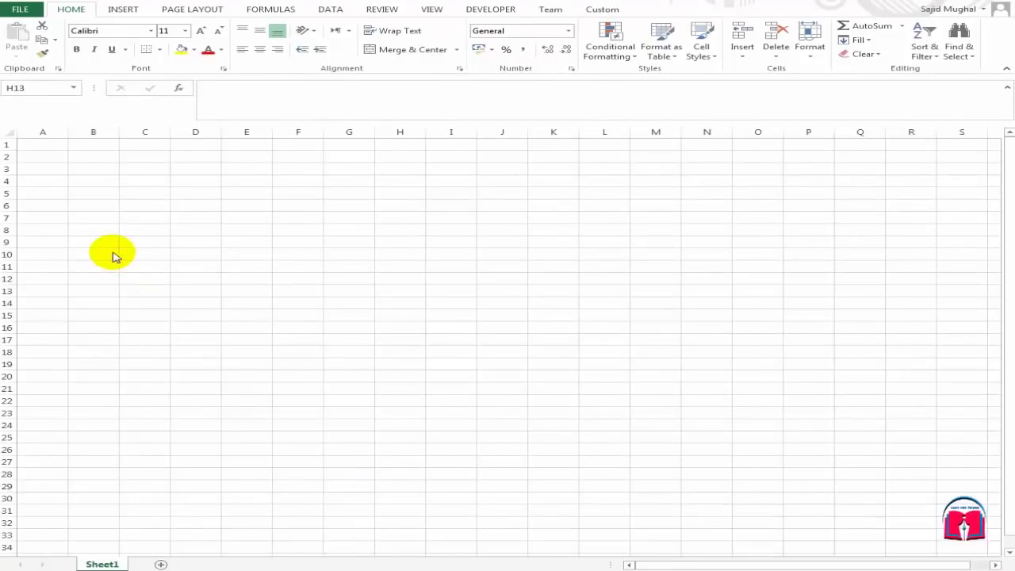
- Rename the sheet to Master and type 'Learn with Purpose' in B4
double_click(103, 564)
type("Master")
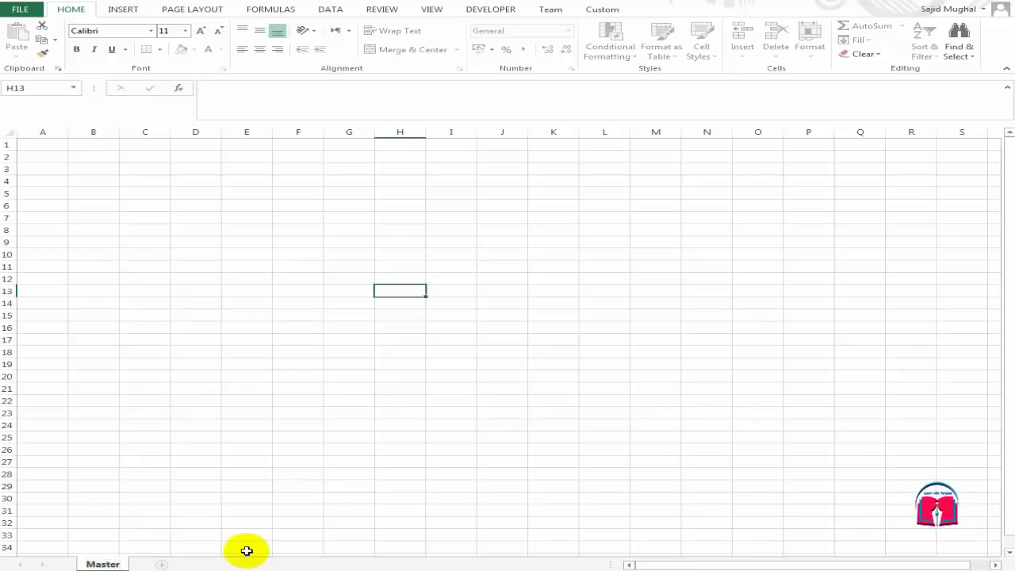
key("Return")
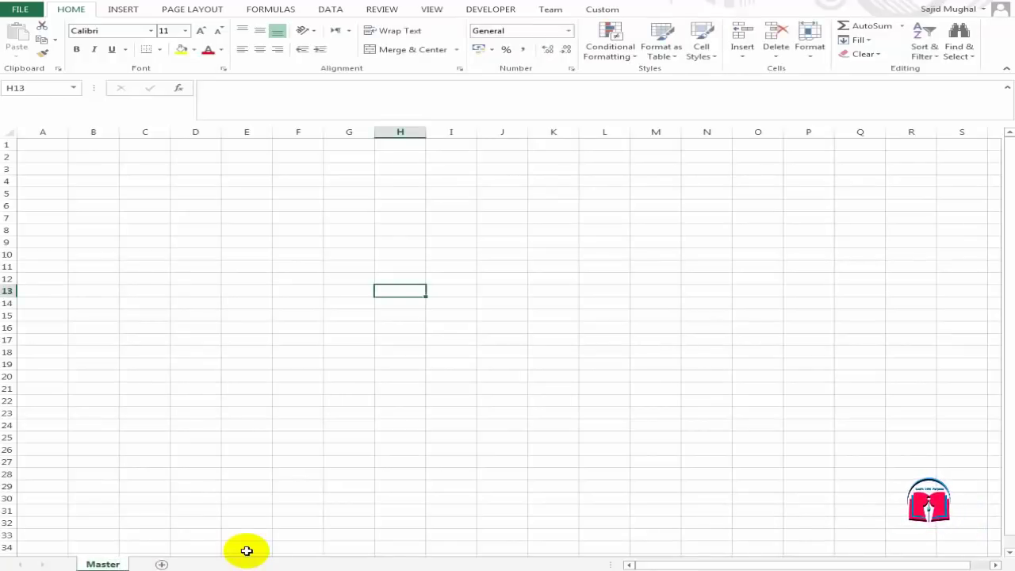
left_click(94, 192)
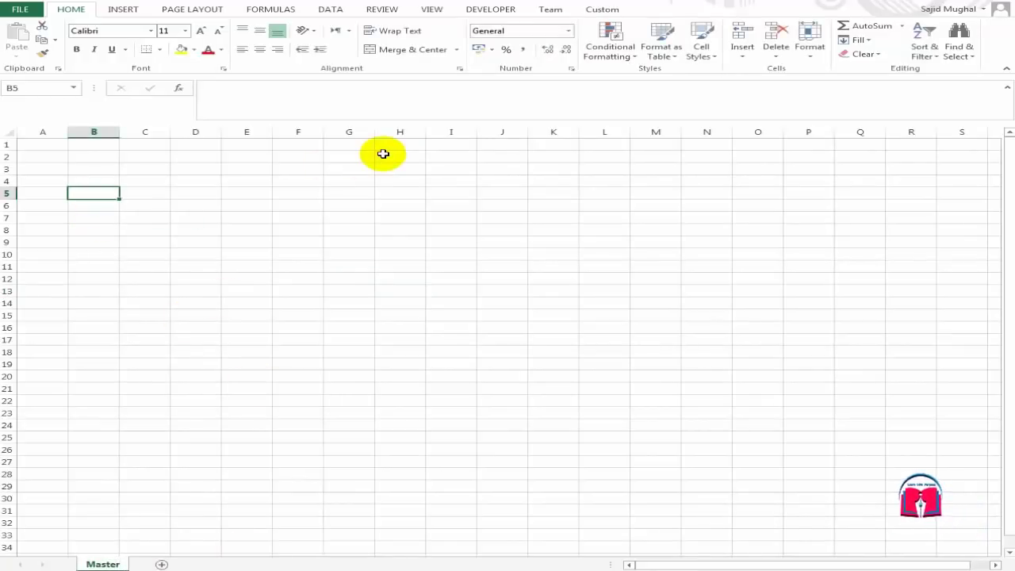
key("Up")
type("Lear")
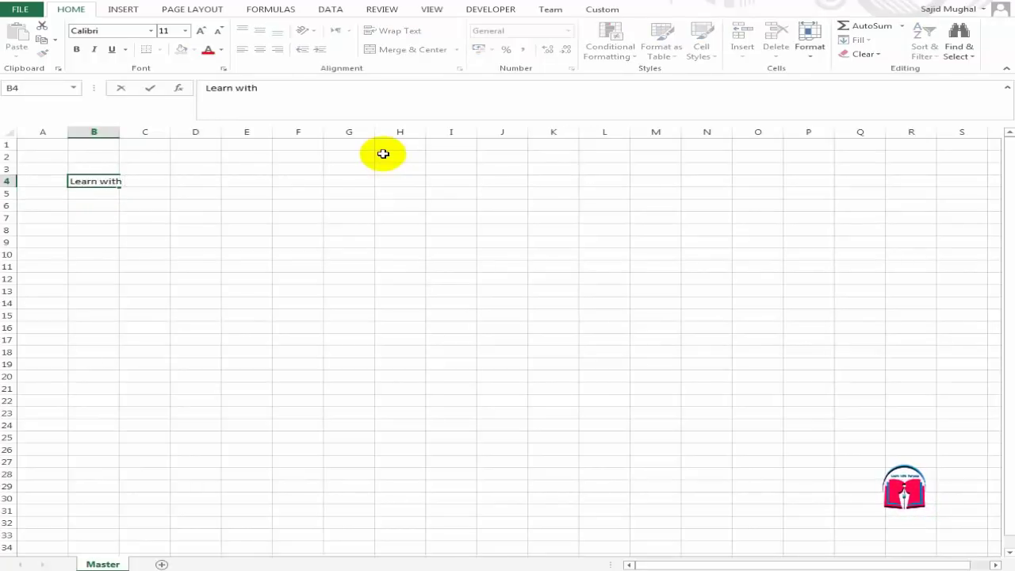
type("pose")
key("Return")
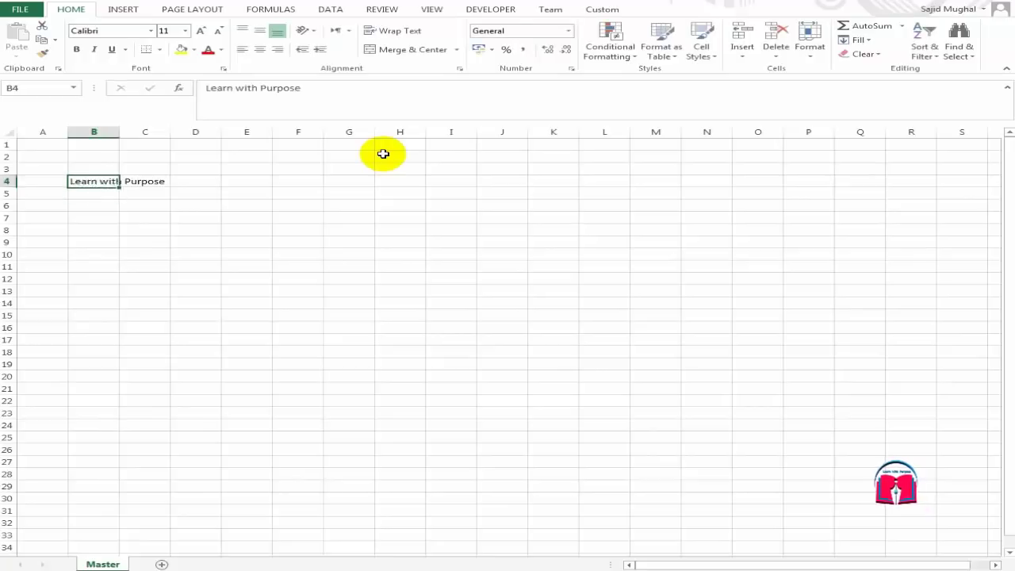
key("Up")
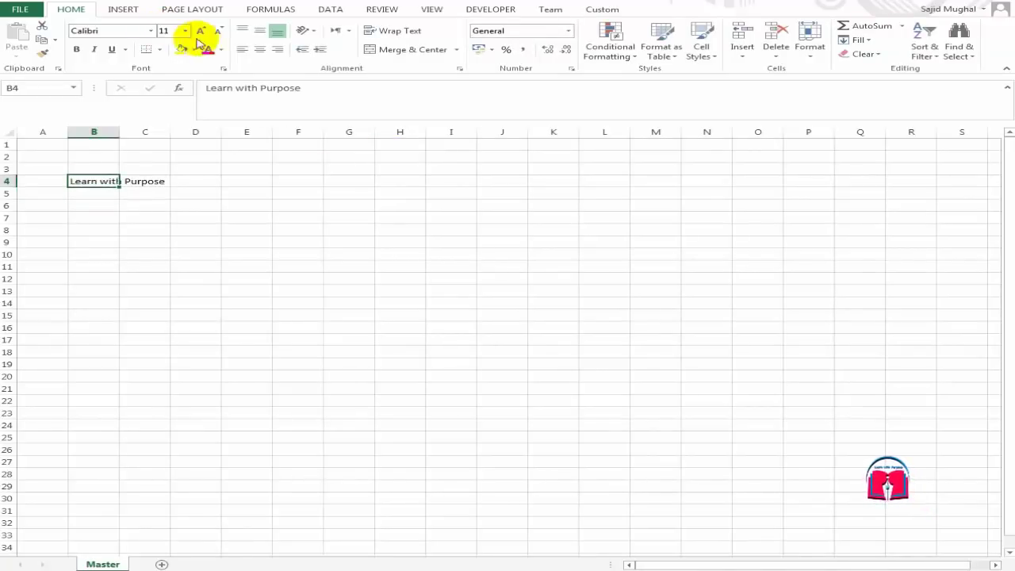
- Format B4 at 18 point with yellow fill and a thick box border, autofitting column B
left_click(200, 30)
left_click(201, 30)
left_click(200, 30)
left_click(201, 30)
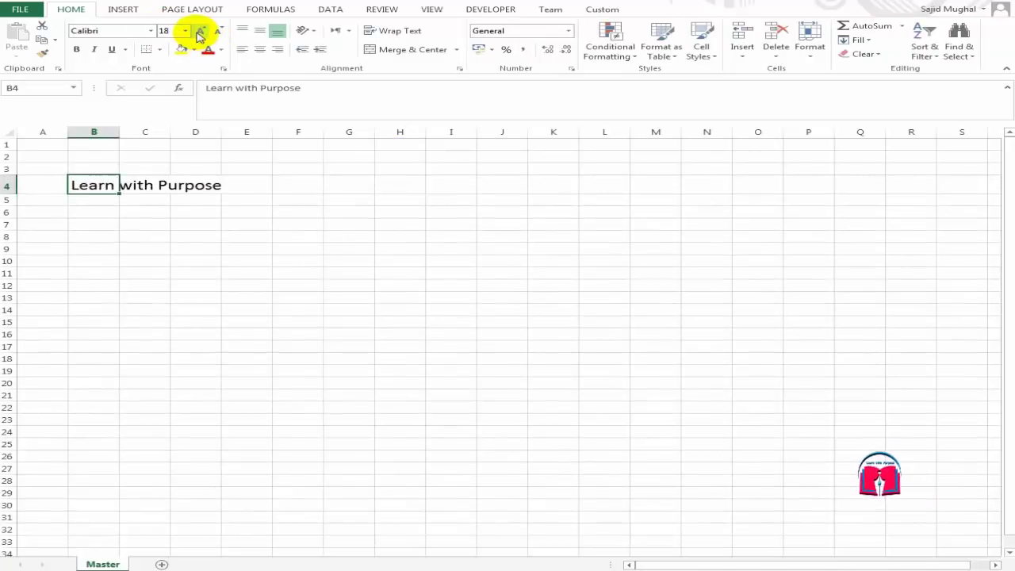
left_click(182, 49)
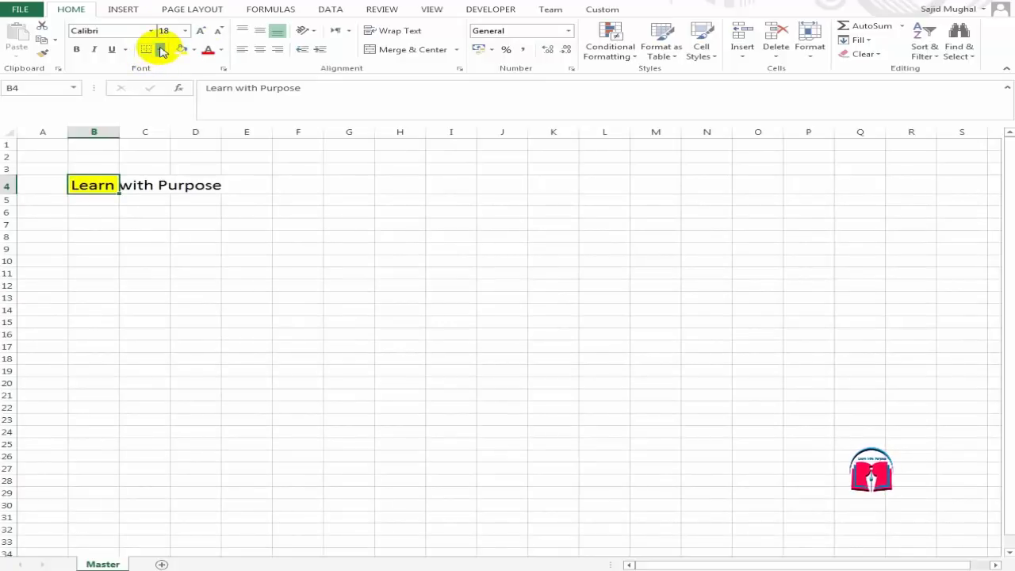
left_click(158, 49)
left_click(171, 182)
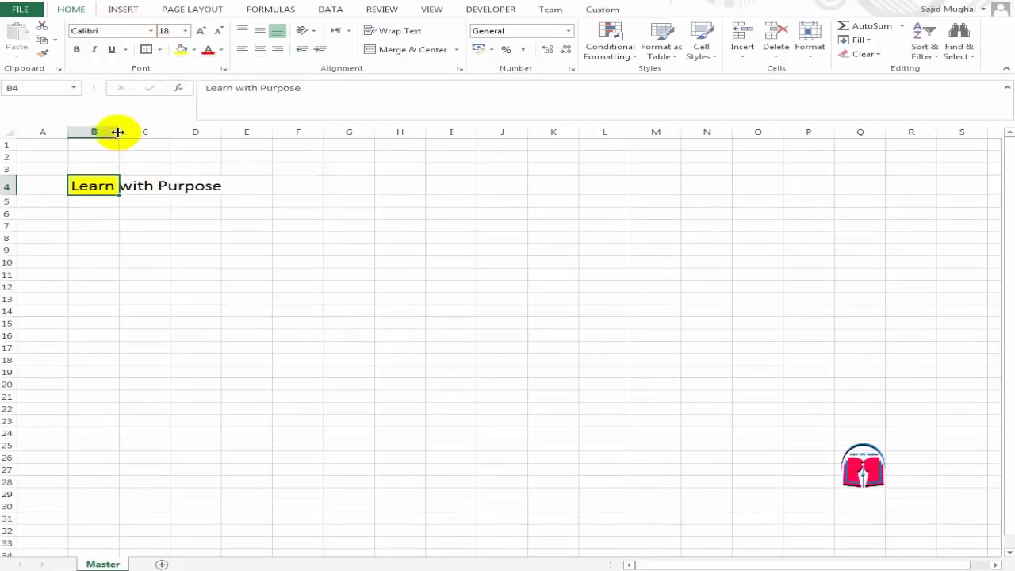
double_click(119, 132)
- Move to cell A5 and begin typing the Account ID heading
key("Return")
key("Left")
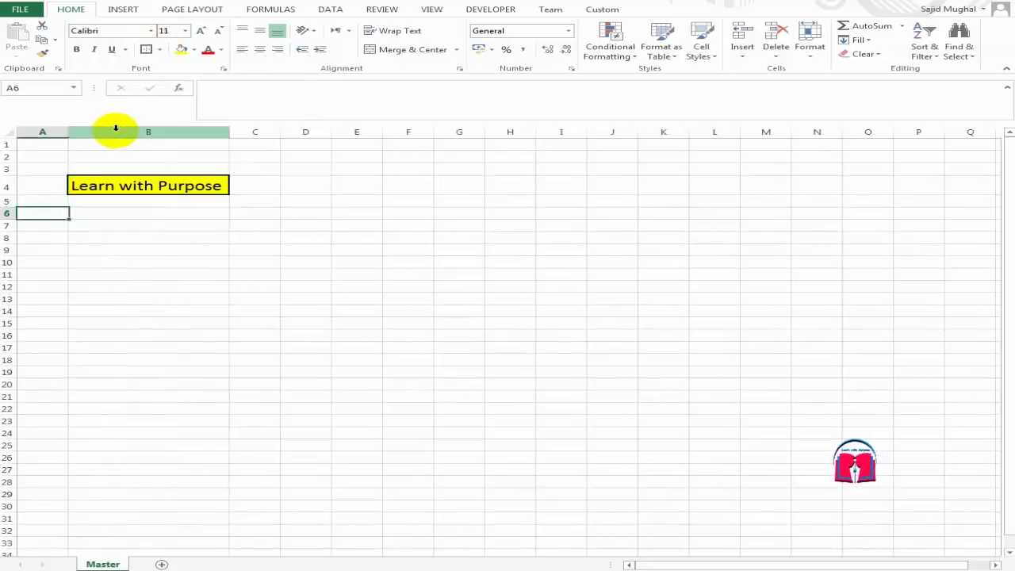
key("Right")
key("Left")
key("Right")
key("Left")
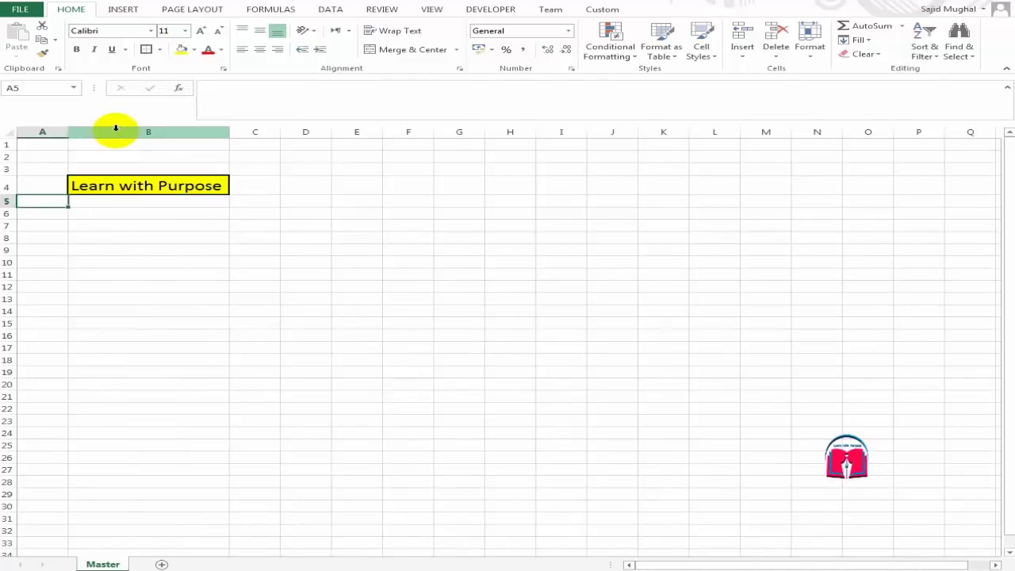
key("Down")
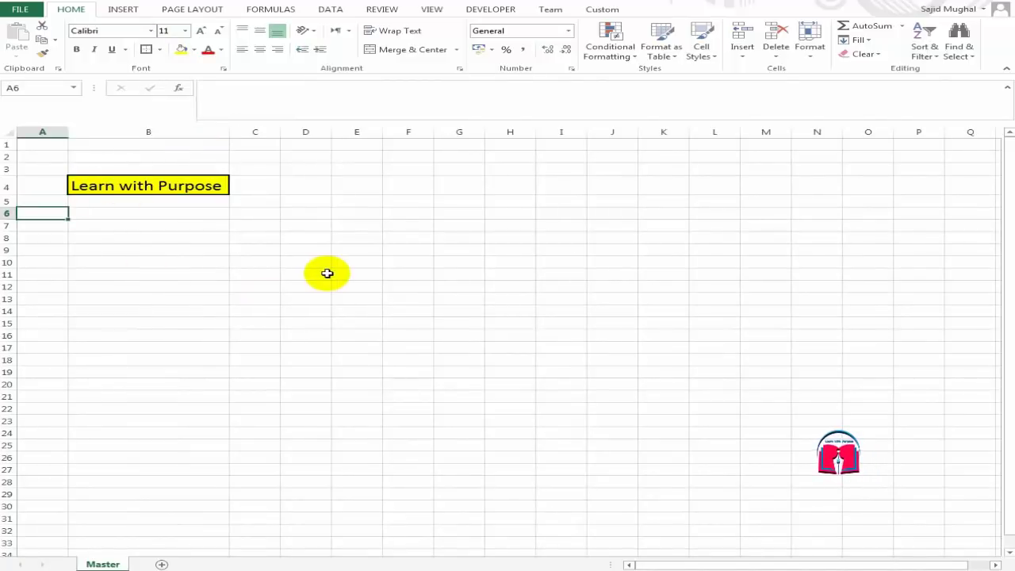
key("Up")
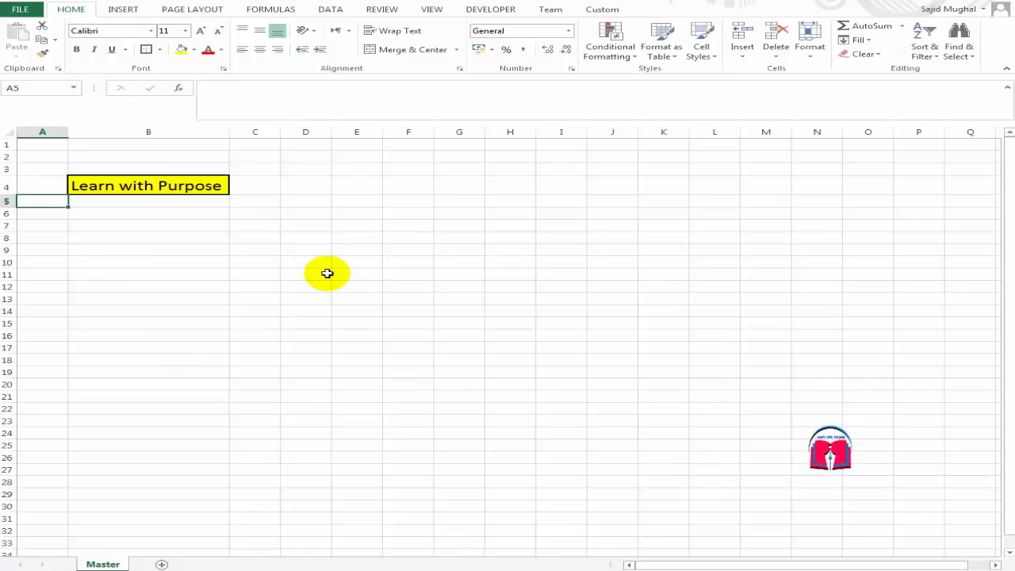
type("Account ID")
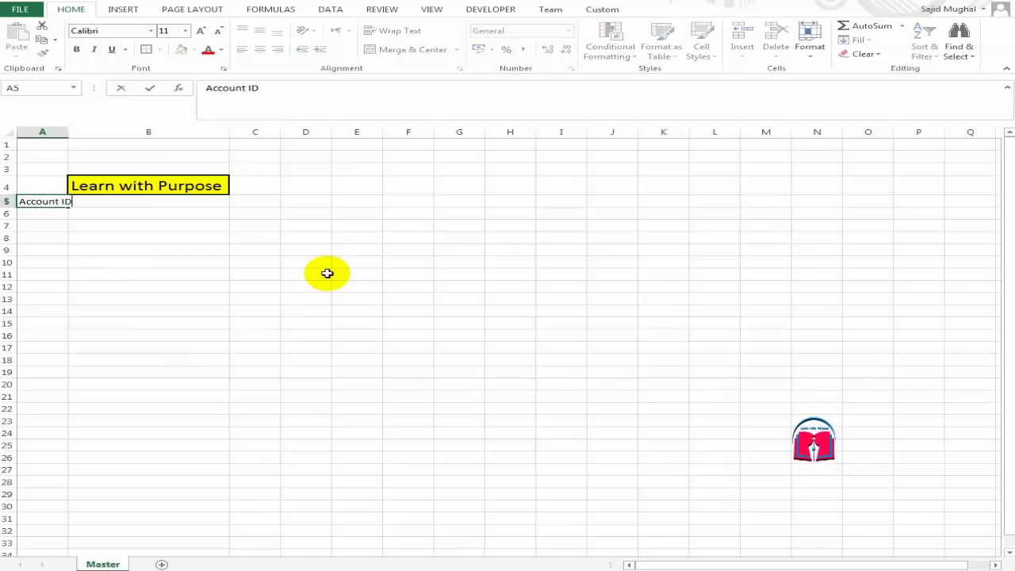
- Enter headings Account ID, Head/Name and Total in A5:C5, autofit column A, and insert a row above
key("Return")
key("Up")
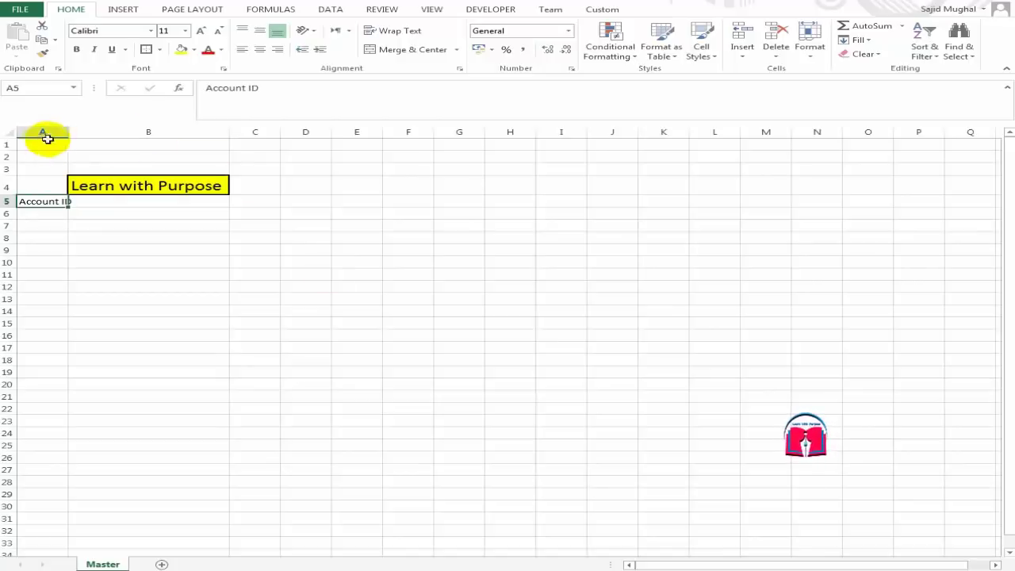
double_click(69, 132)
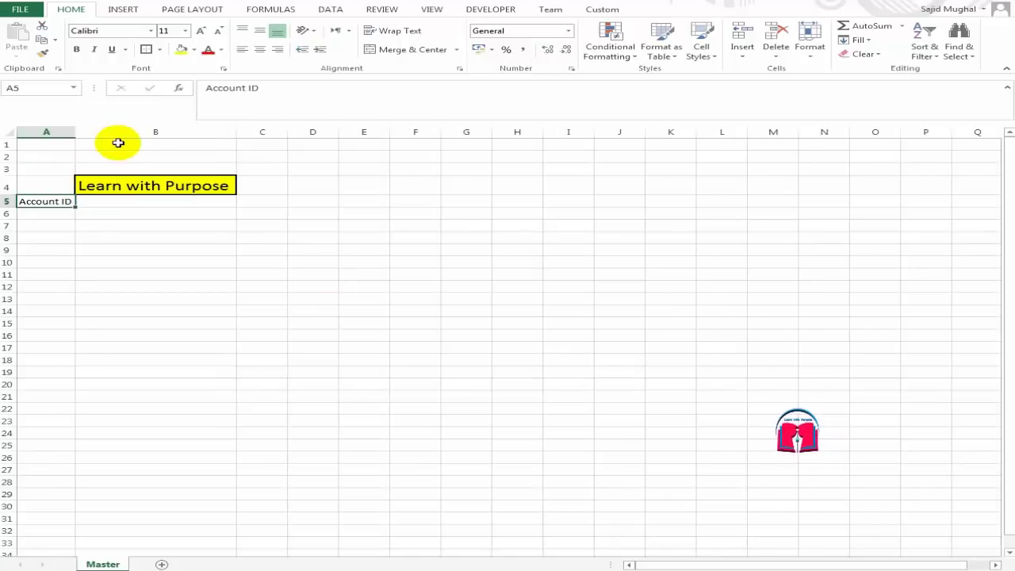
key("Right")
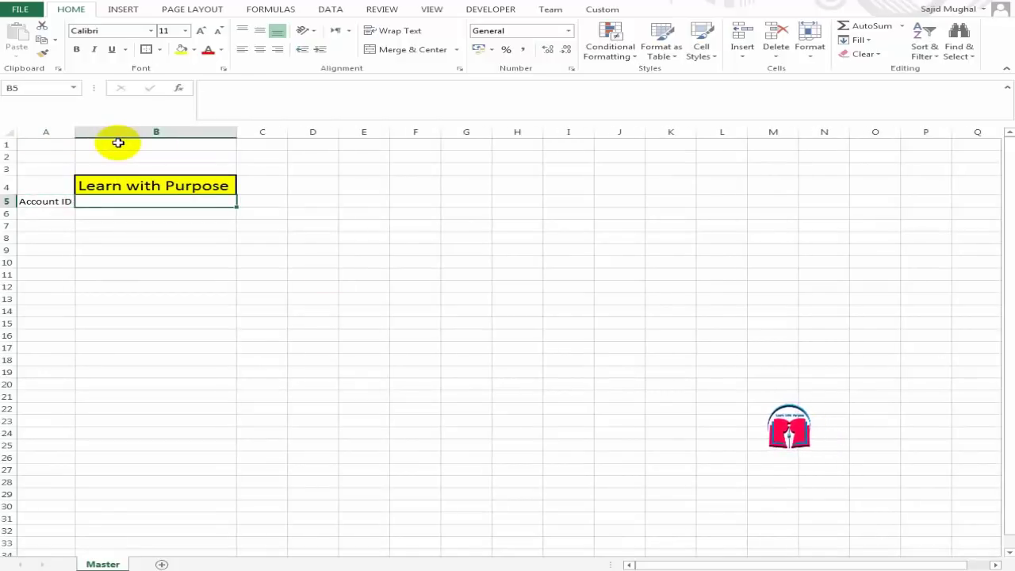
type("Head/")
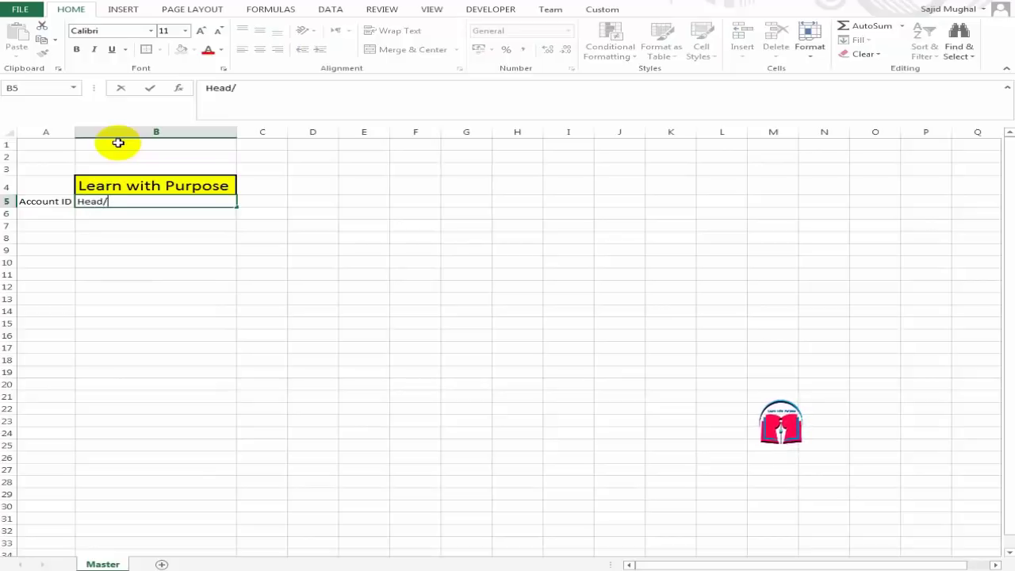
type("Nanme")
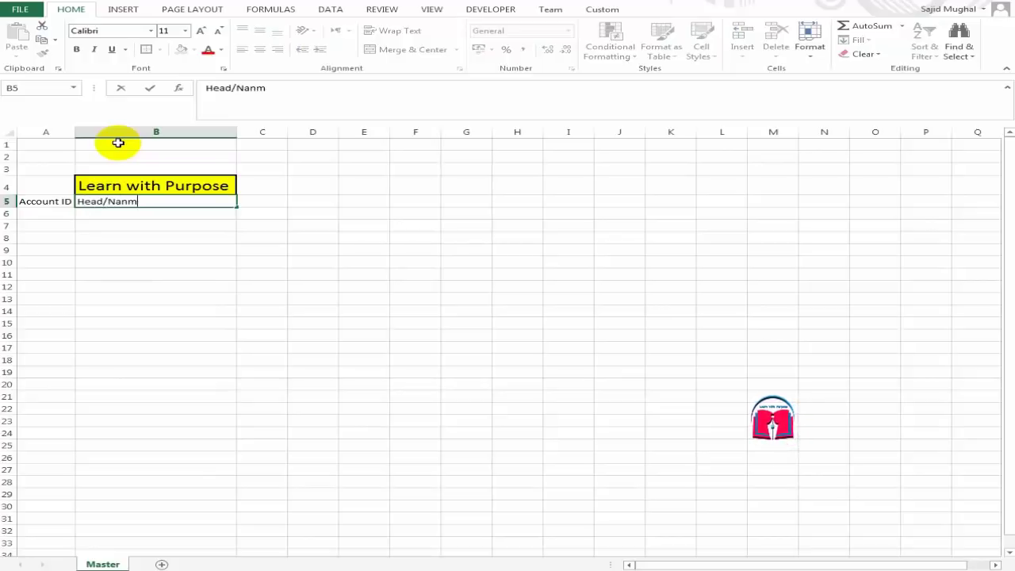
key("BackSpace")
key("BackSpace")
type("me")
key("Tab")
type("T")
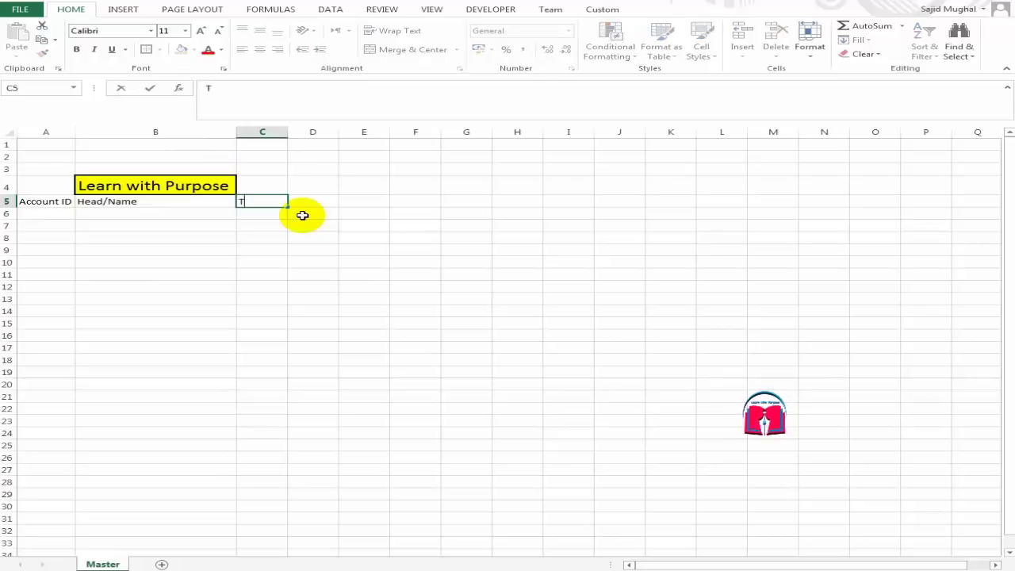
type("otal")
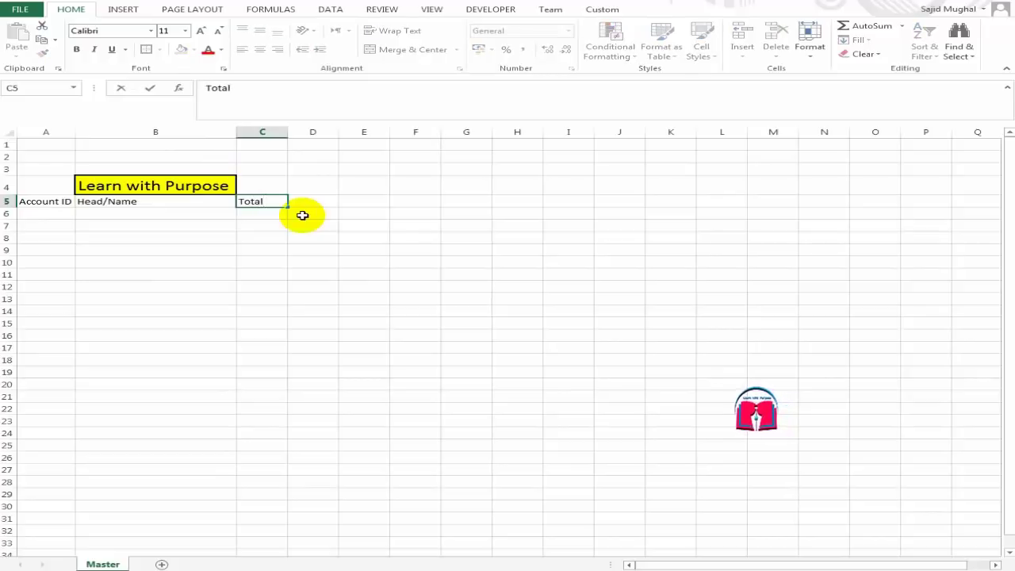
key("ctrl+Return")
key("ctrl+shift+plus")
- Enter Expense/Payment in B5, merge and centre it across A5:C5, and make row 5 taller
key("Return")
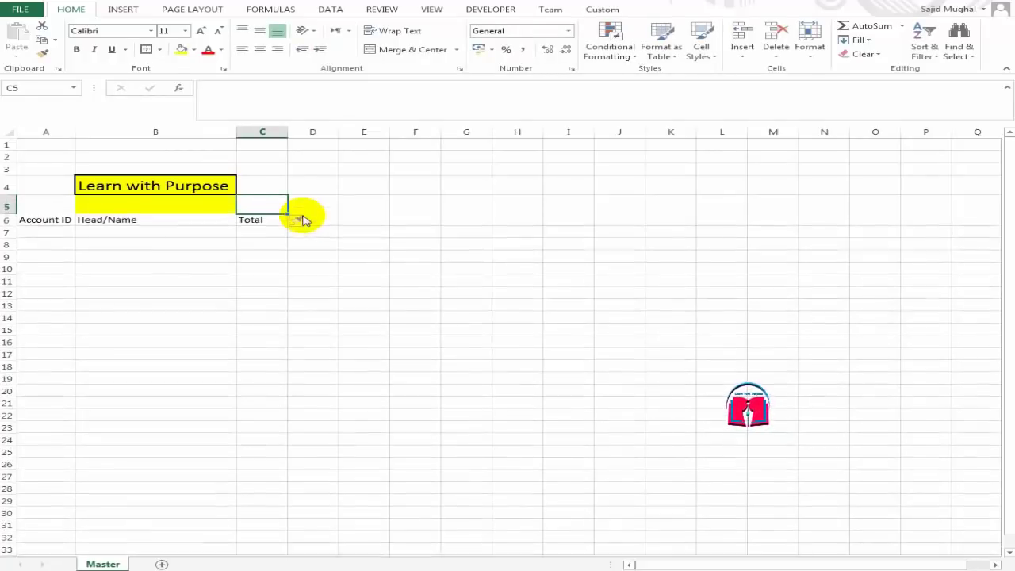
key("Home")
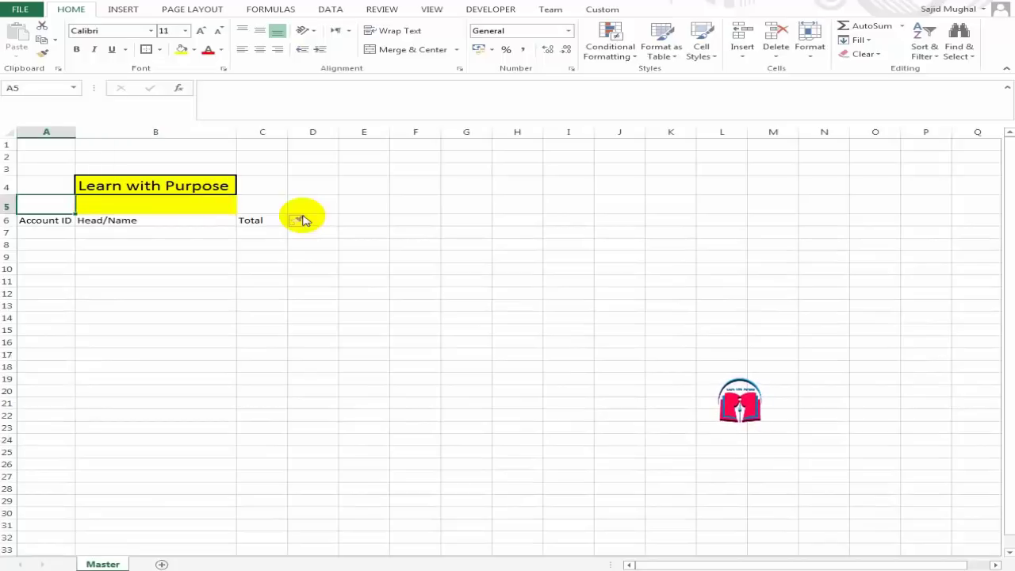
key("Right")
type("Ex")
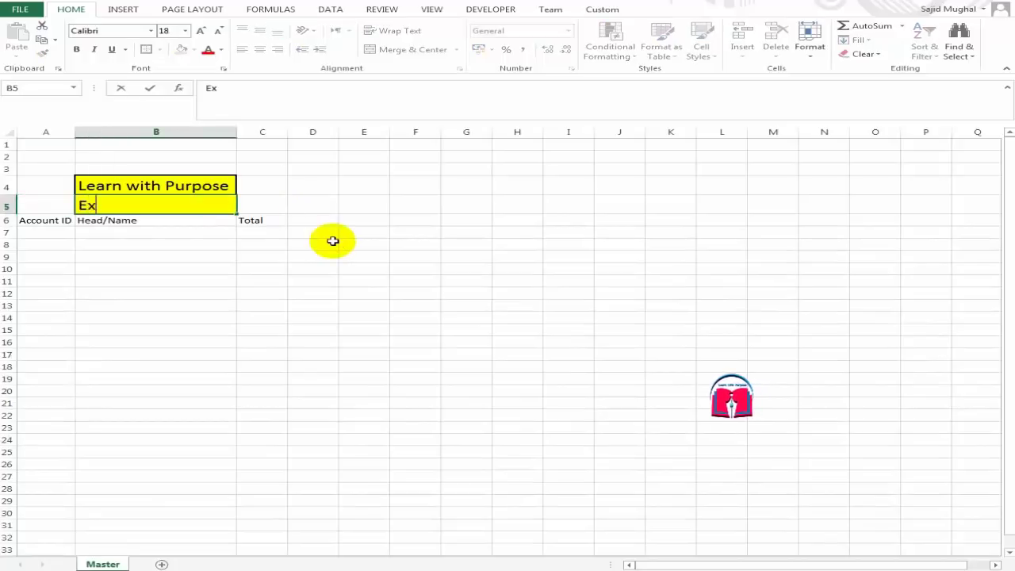
type("pense/")
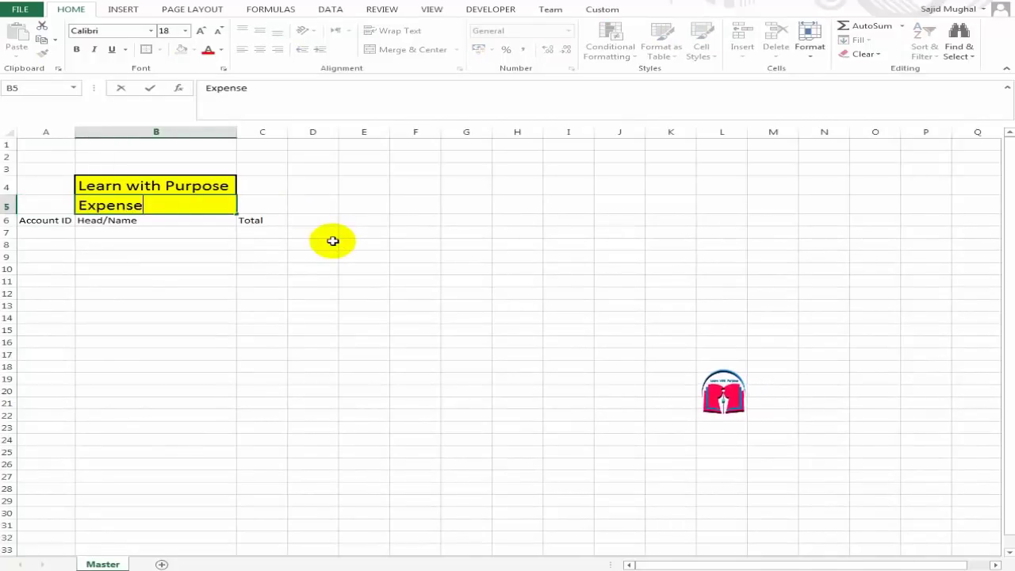
type("Paym")
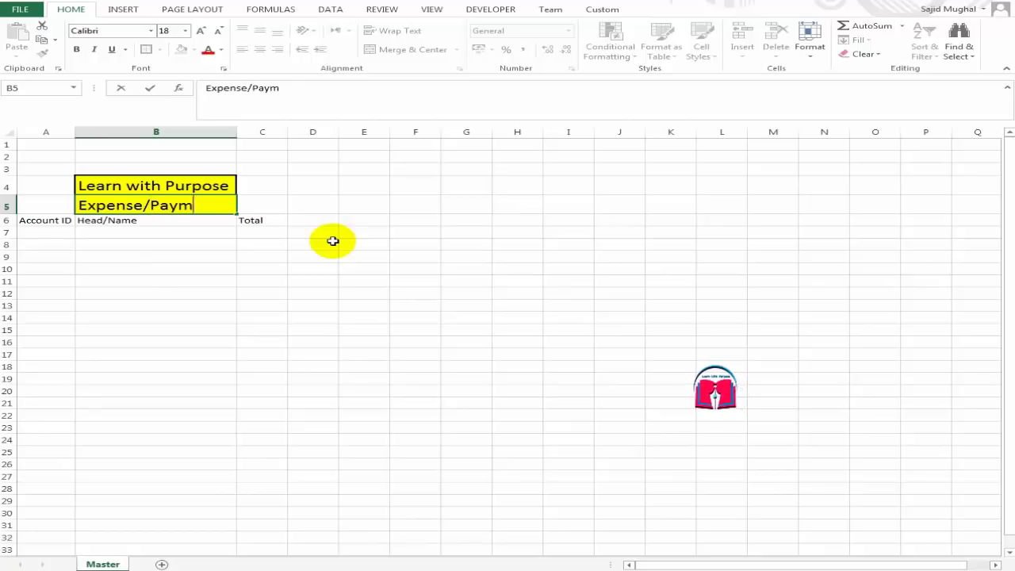
type("ent")
key("Left")
key("shift+Right")
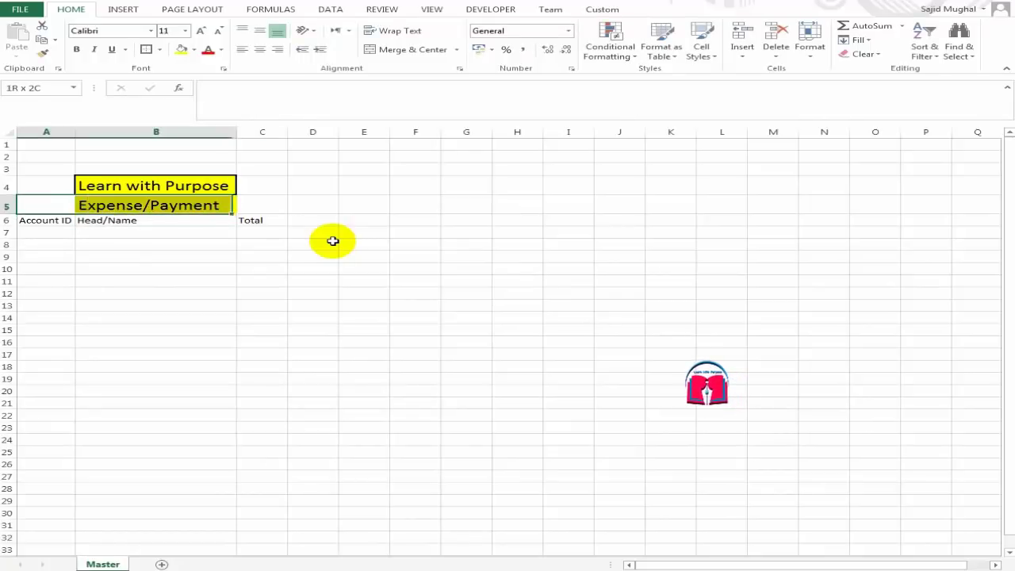
key("shift+Right")
left_click(425, 50)
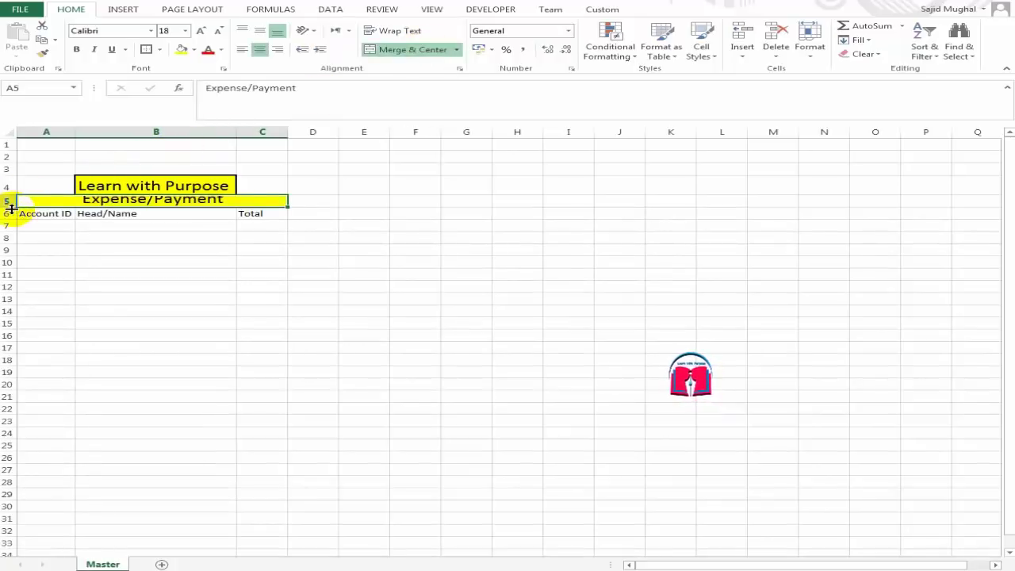
left_click_drag(12, 208, 12, 226)
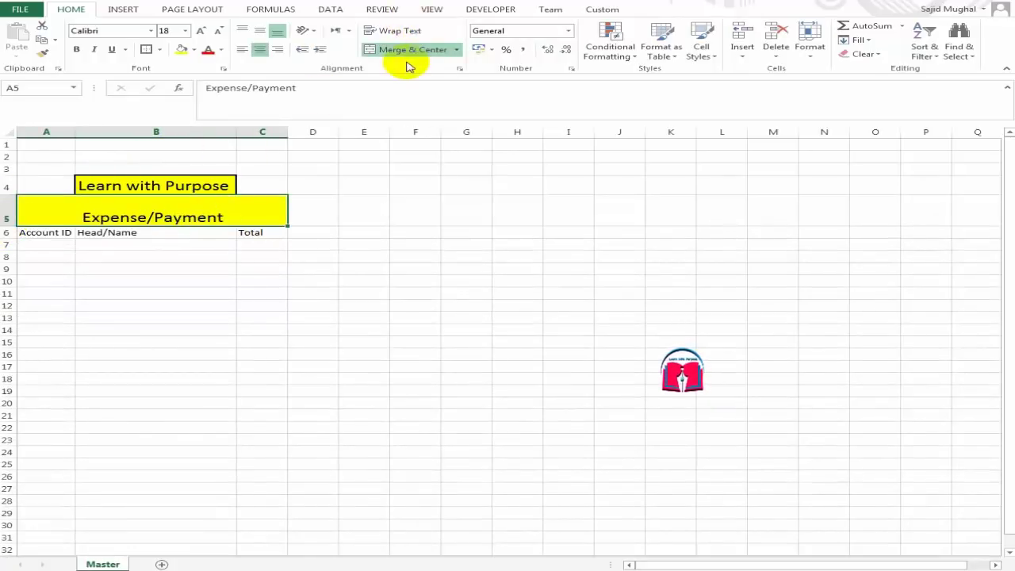
left_click(409, 51)
left_click(119, 210)
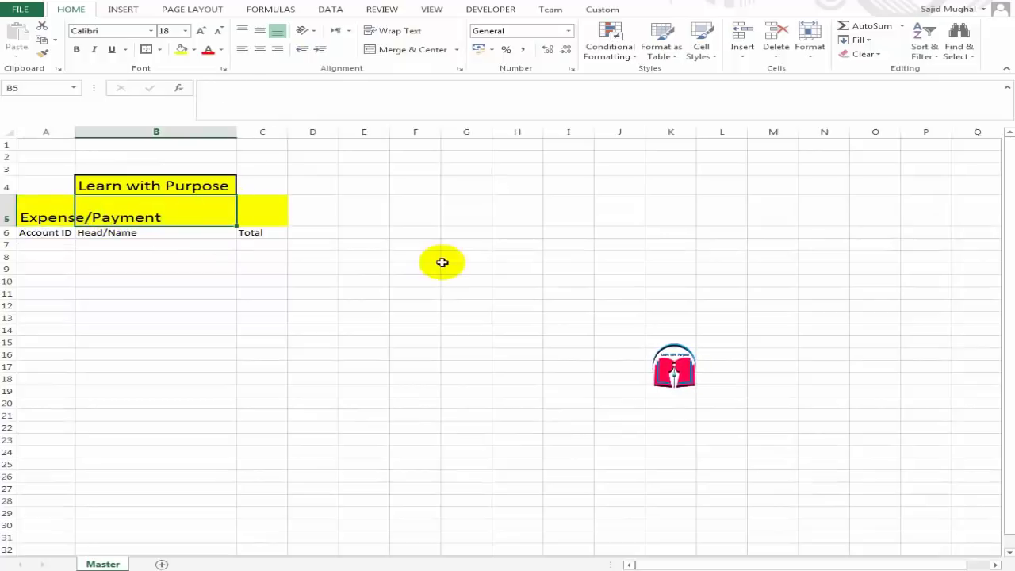
- Copy the A5:C6 title and header block to E5 and narrow column D into a gap
key("Left")
key("shift+Down")
key("shift+Right")
key("shift+Right")
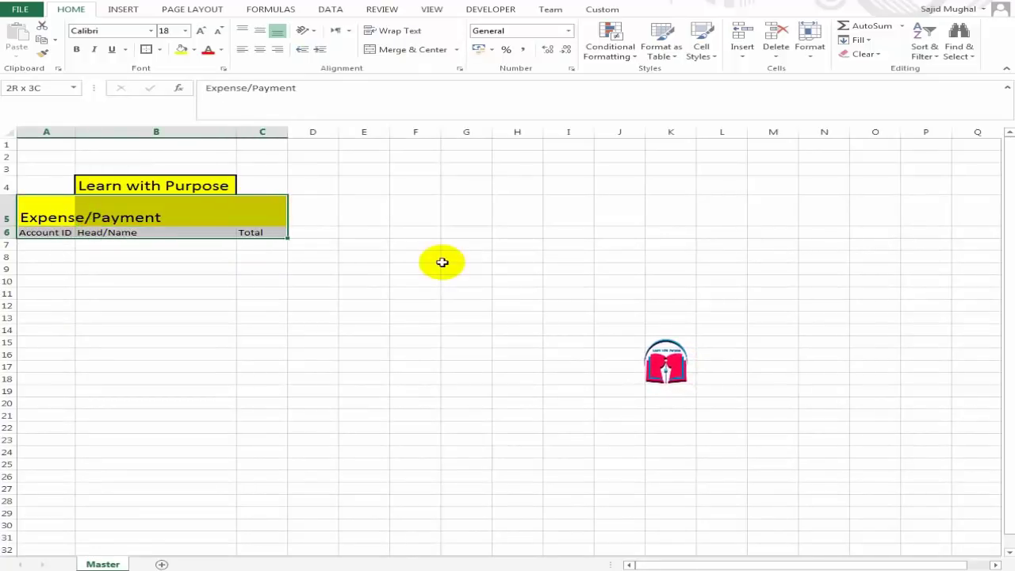
key("ctrl+c")
key("Right")
key("Right")
key("Right")
key("ctrl+v")
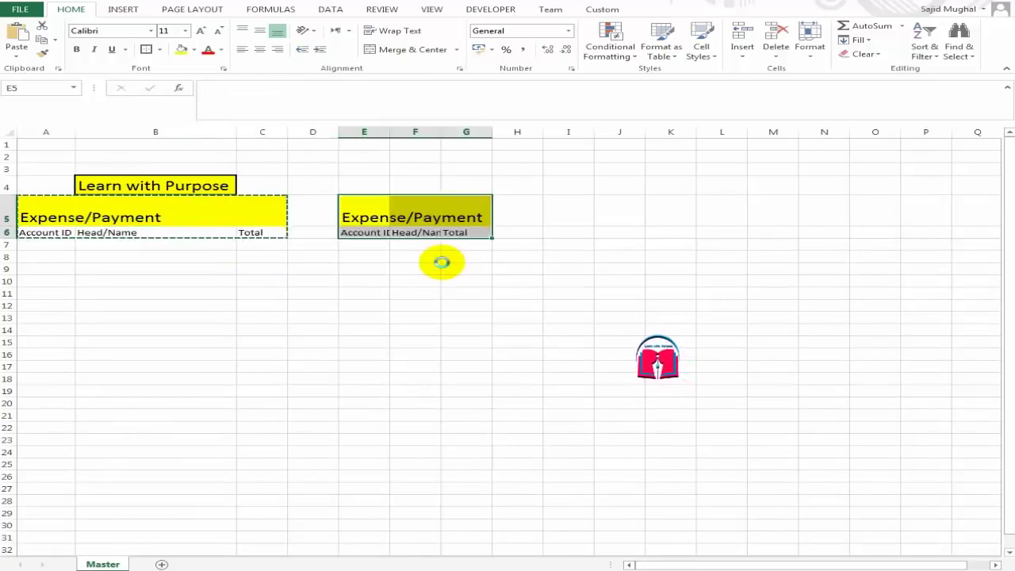
left_click_drag(338, 132, 290, 132)
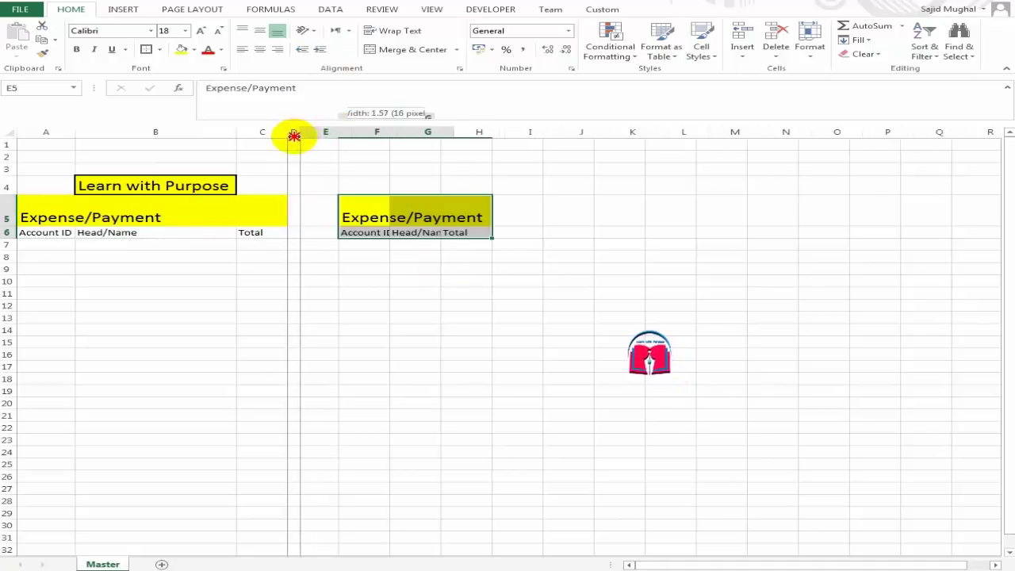
- Retitle E5 as Income/Receipt and adjust the widths of columns E and F
left_click(380, 220)
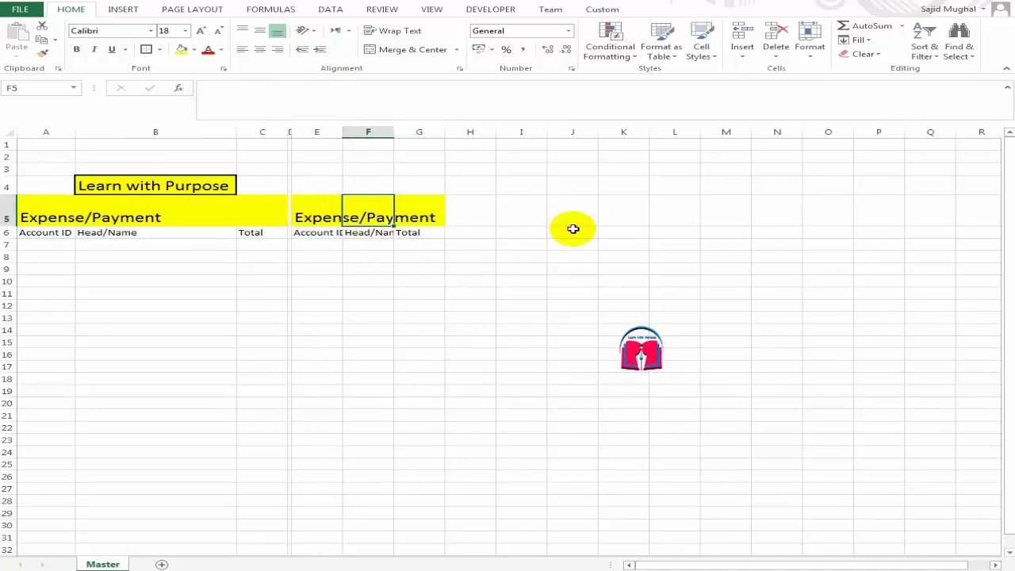
key("Left")
type("Income")
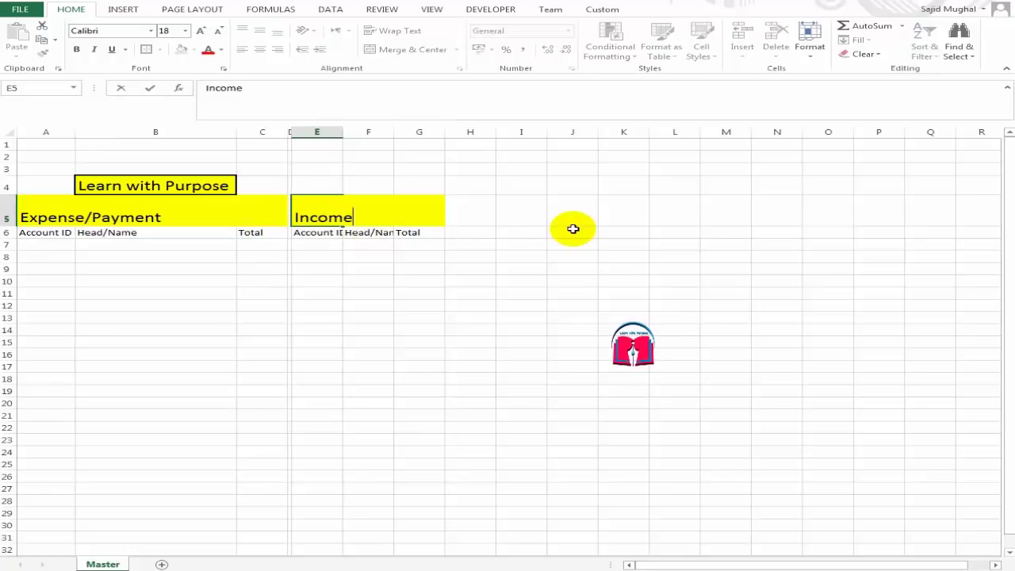
type("/Rec")
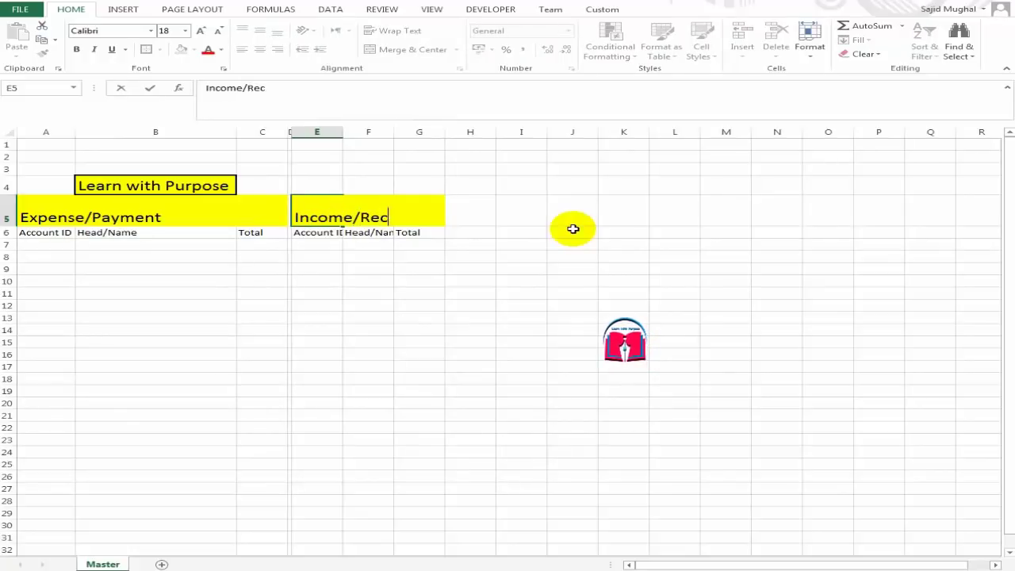
type("eipt")
key("Return")
key("Up")
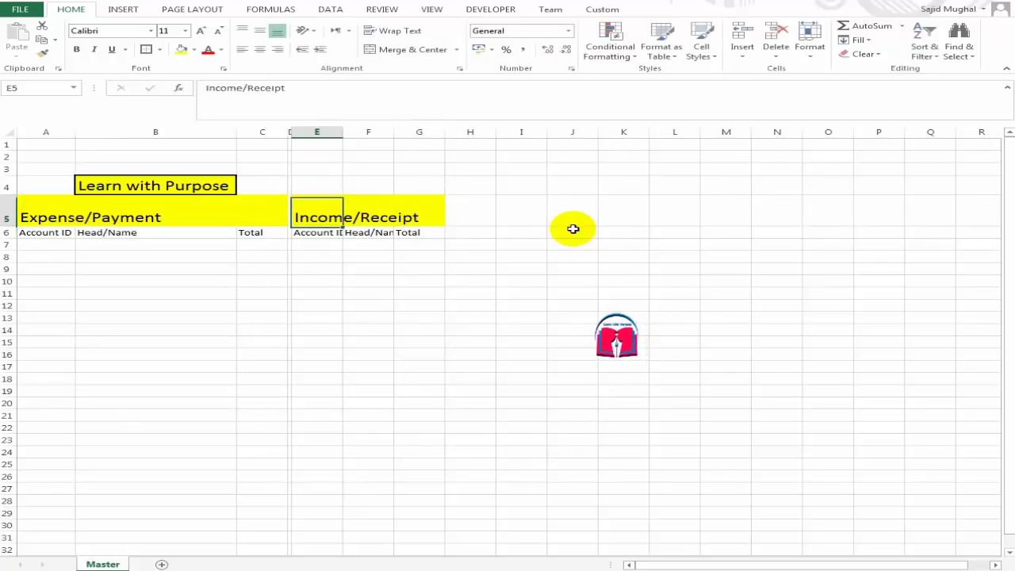
double_click(346, 131)
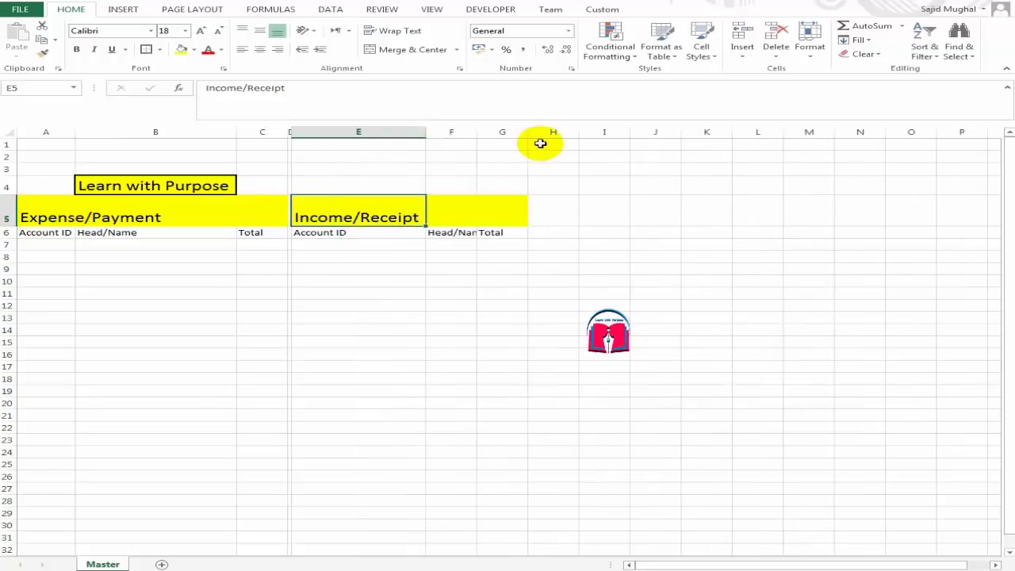
left_click_drag(426, 133, 353, 133)
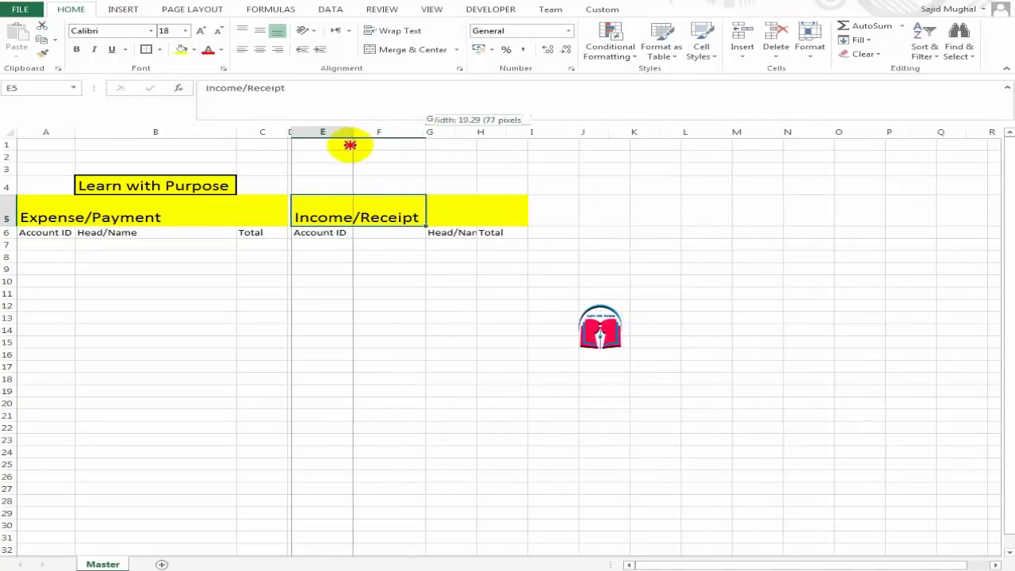
double_click(405, 133)
- Move among the Expense/Payment headers, ending in cell A7
left_click(147, 233)
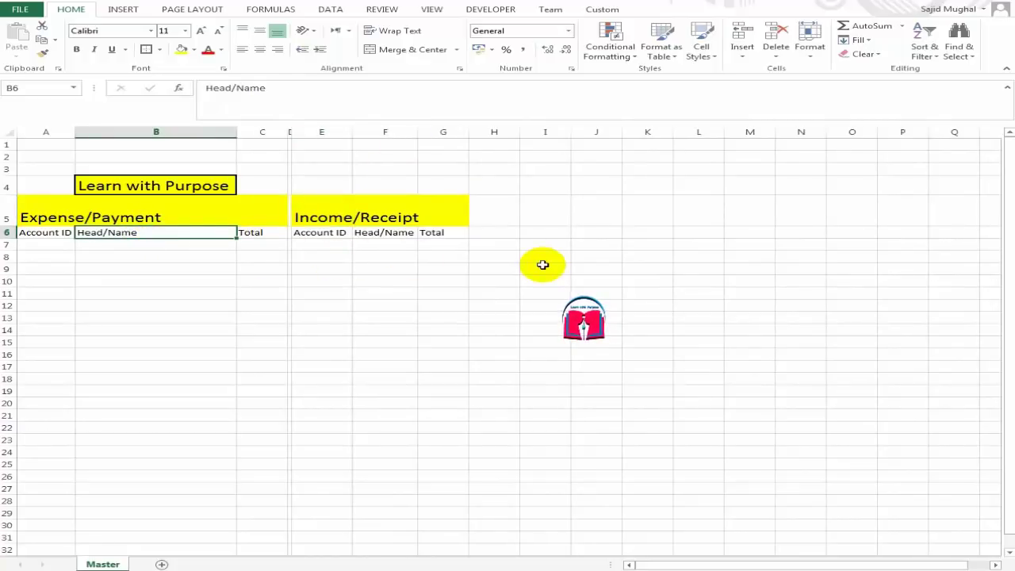
key("Up")
key("Down")
key("Left")
key("Down")
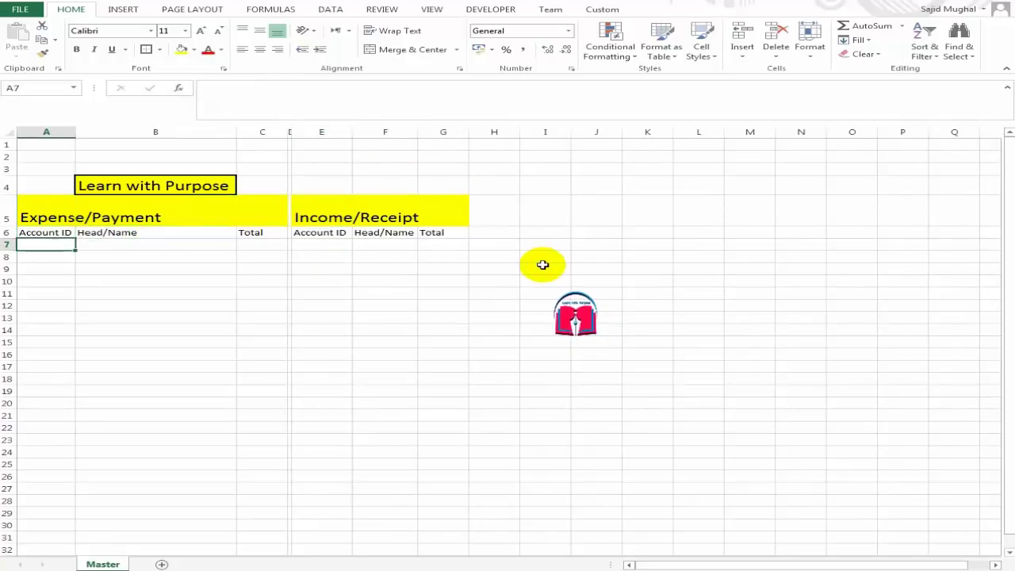
key("Right")
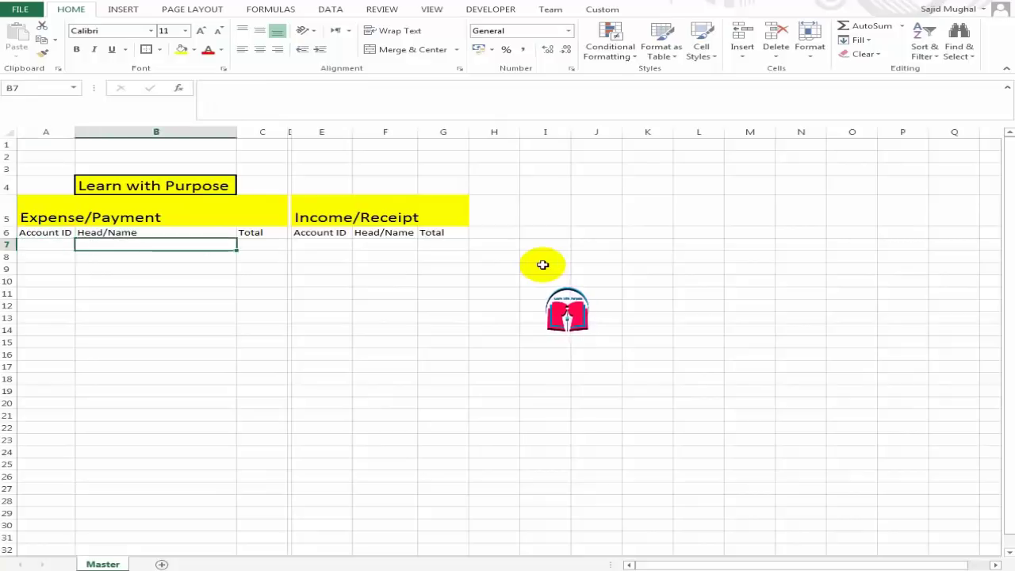
key("Up")
key("Down")
key("Left")
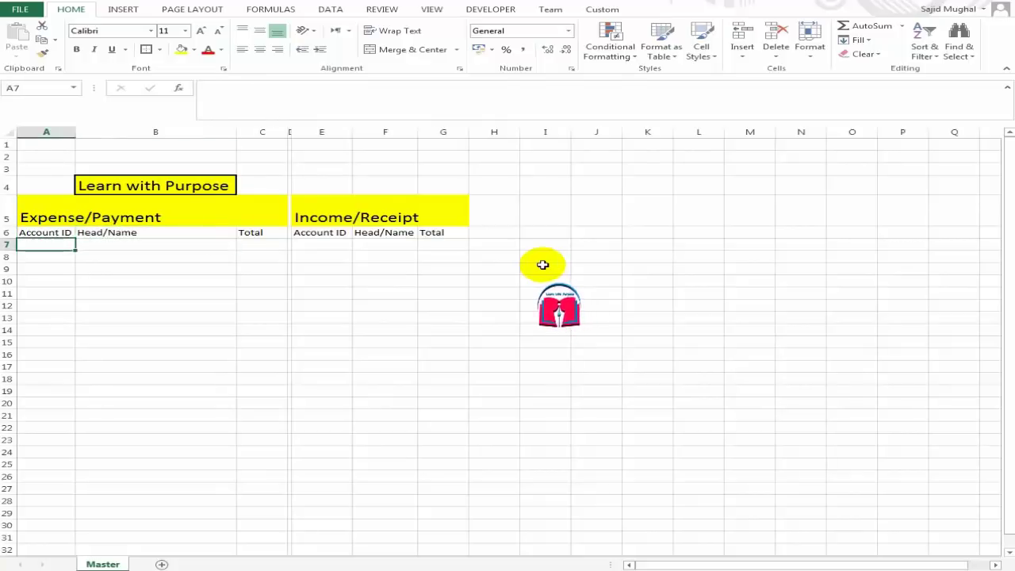
- Begin an IF formula in A7 that tests whether B7 is not blank
key("Right")
key("Left")
type("=")
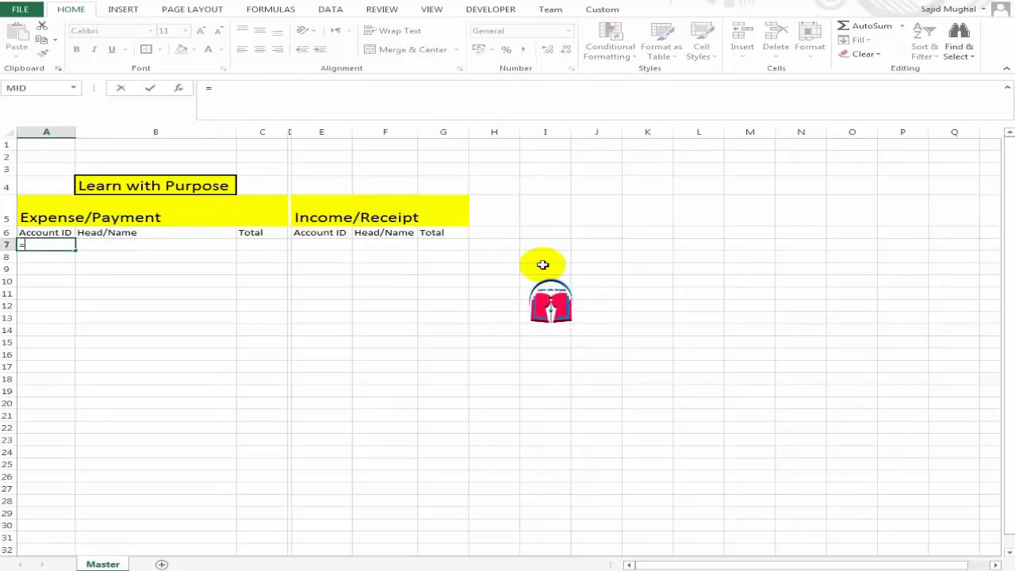
type("if")
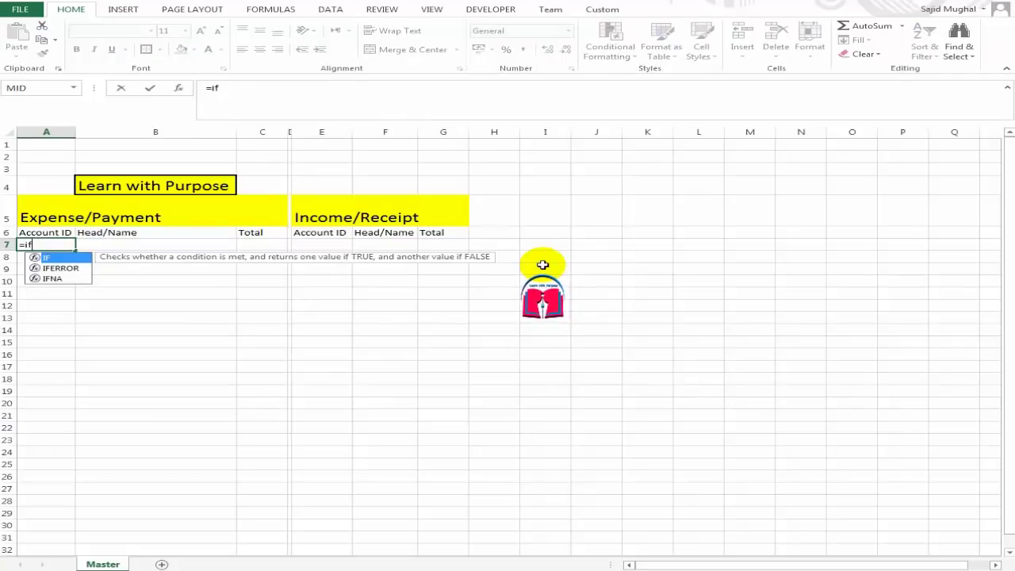
key("Tab")
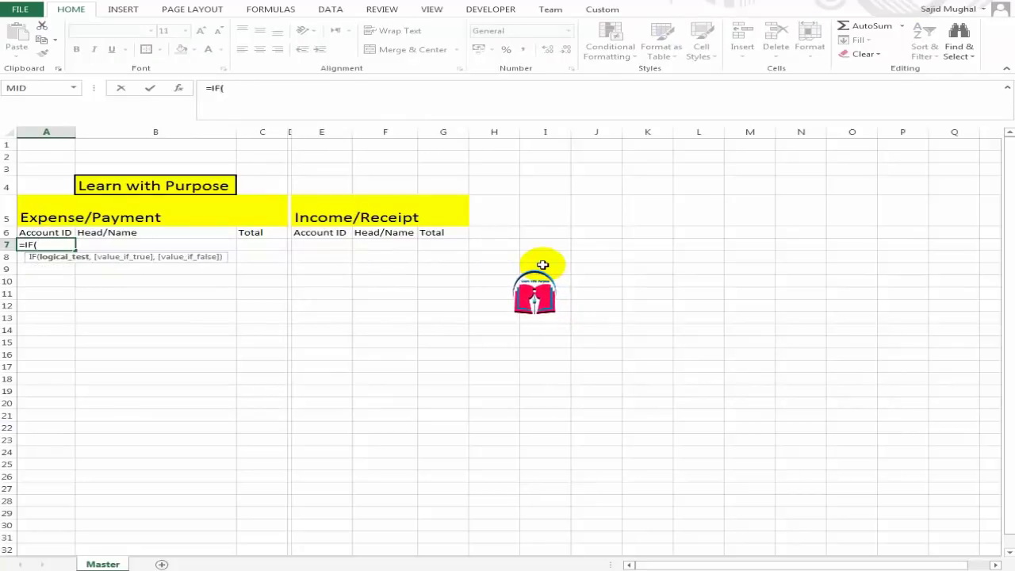
left_click(148, 243)
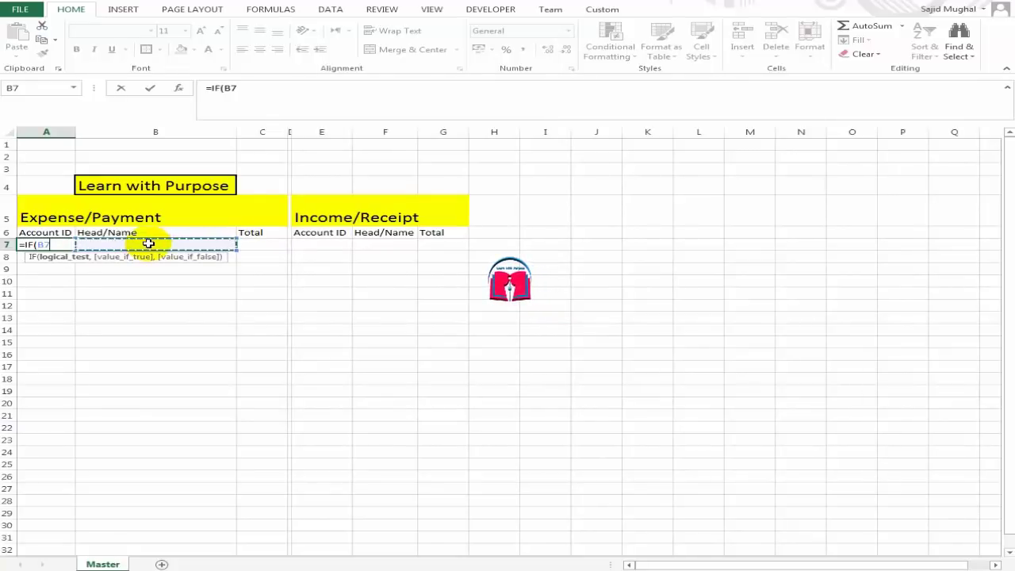
type("<>")
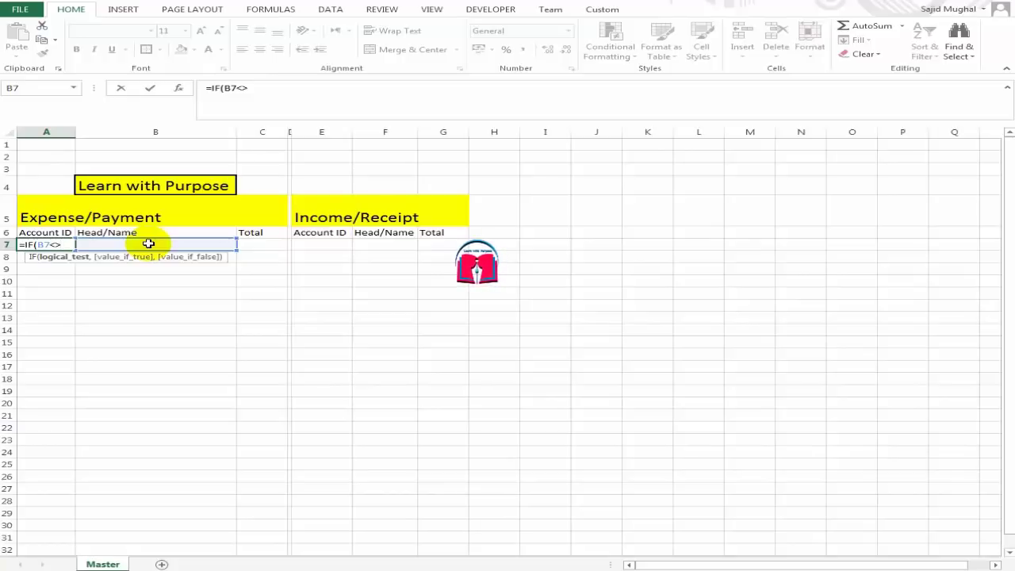
type("\"")
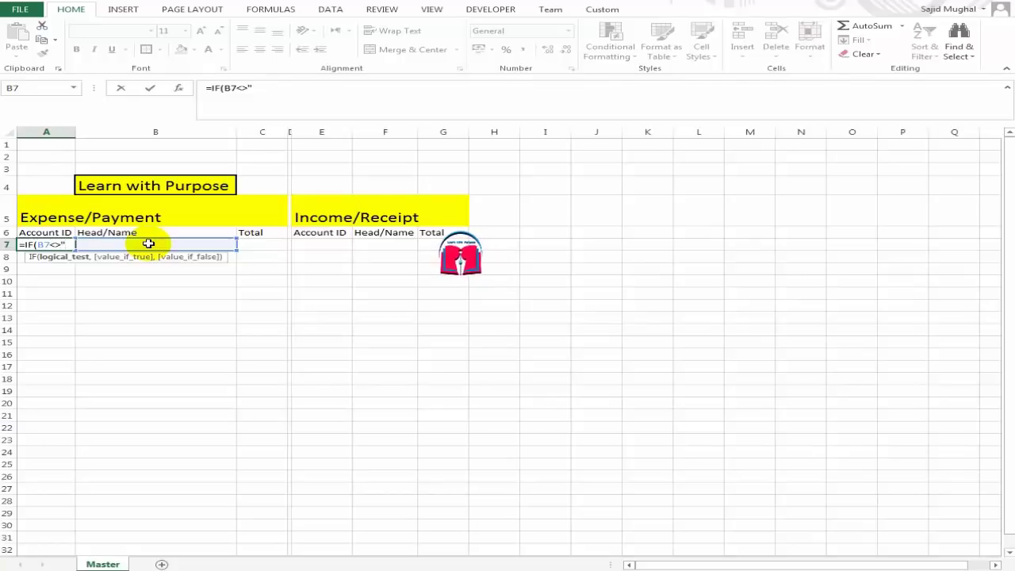
type("\"")
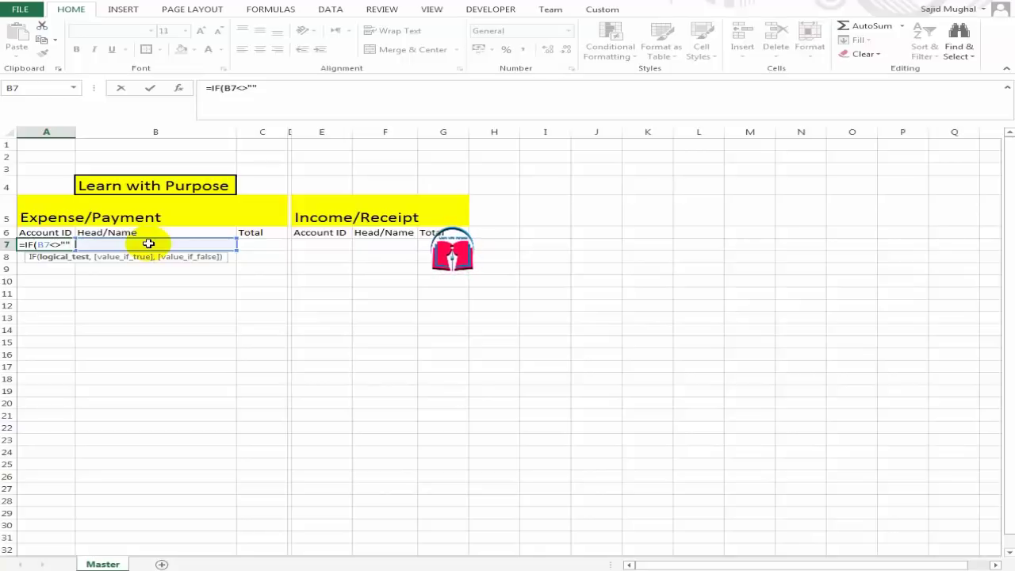
type(",o")
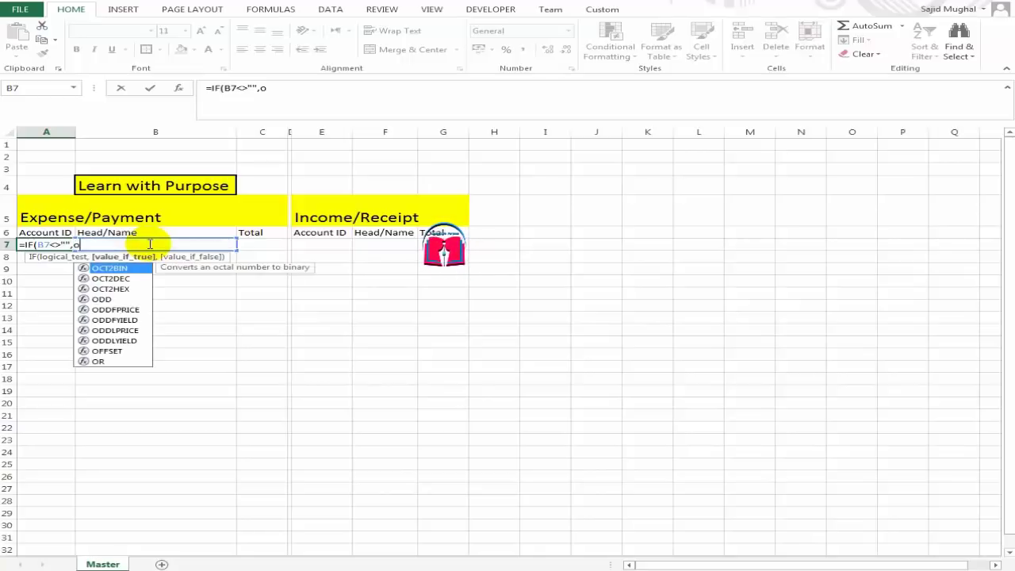
- Complete A7's formula as =IF(B7<>"",ROW(1:1),"") and enter it
key("BackSpace")
type("ro")
key("Tab")
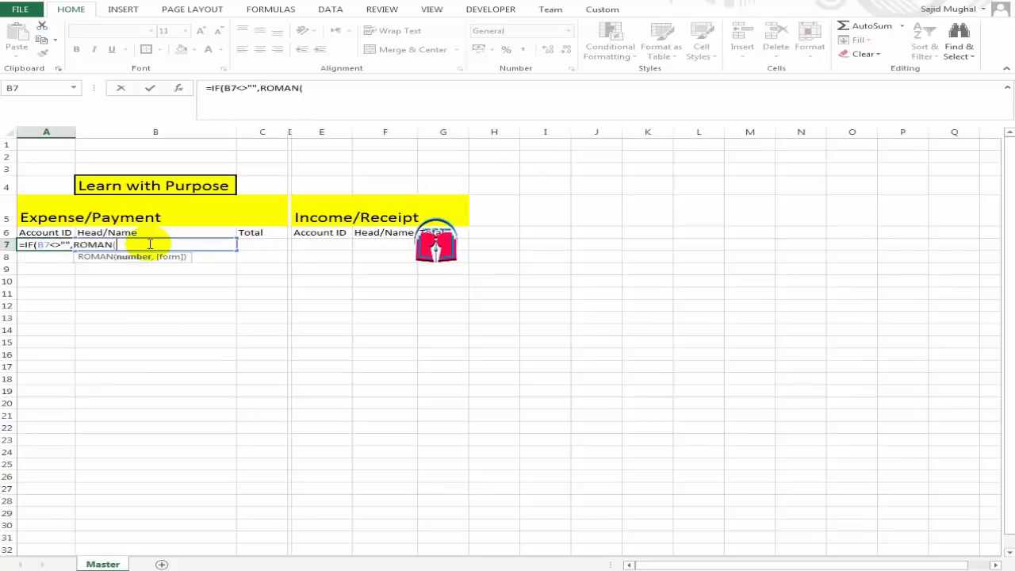
key("BackSpace")
key("BackSpace")
key("BackSpace")
key("BackSpace")
key("BackSpace")
key("BackSpace")
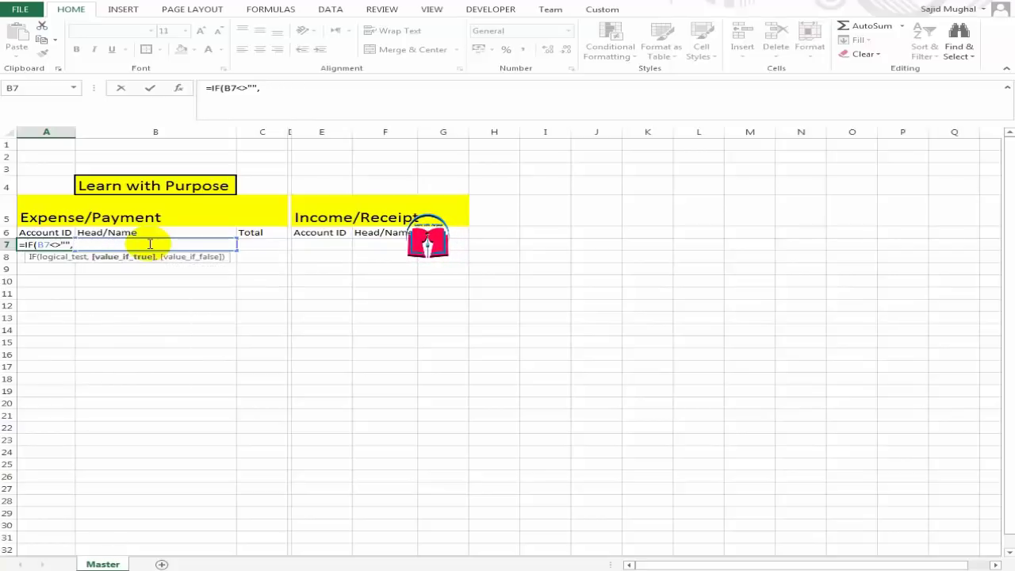
type("row")
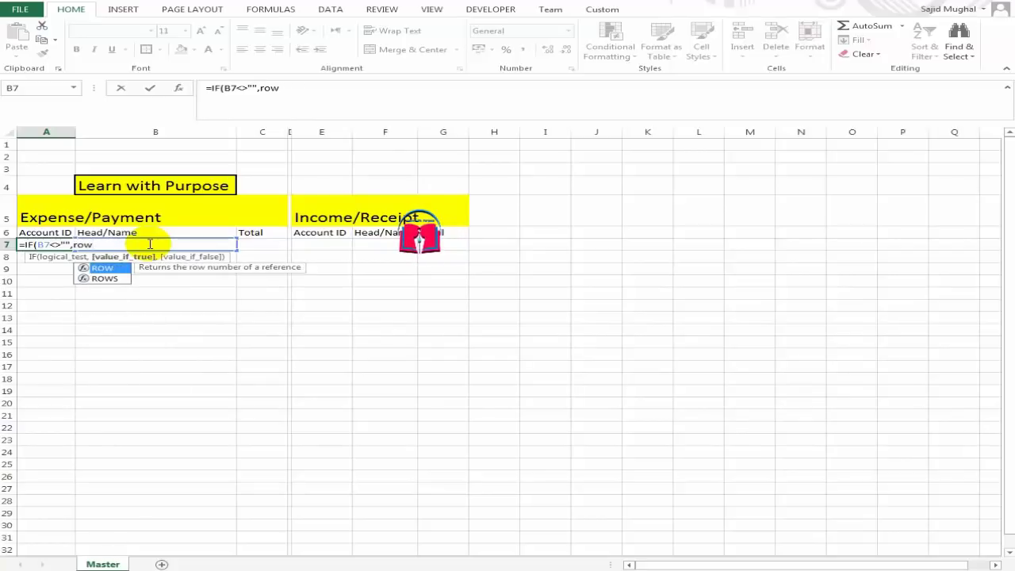
type("(")
type("1")
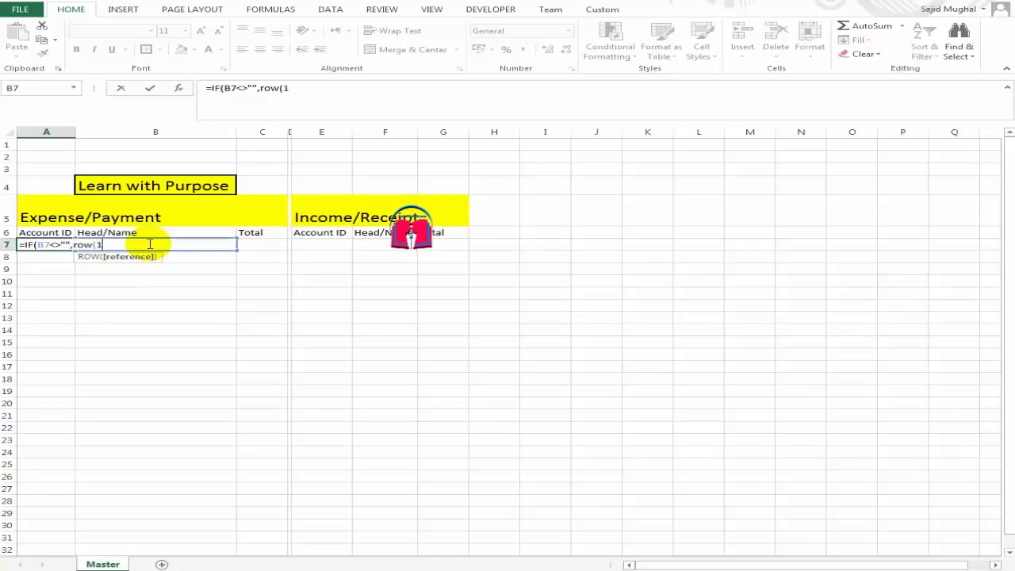
type(":1)")
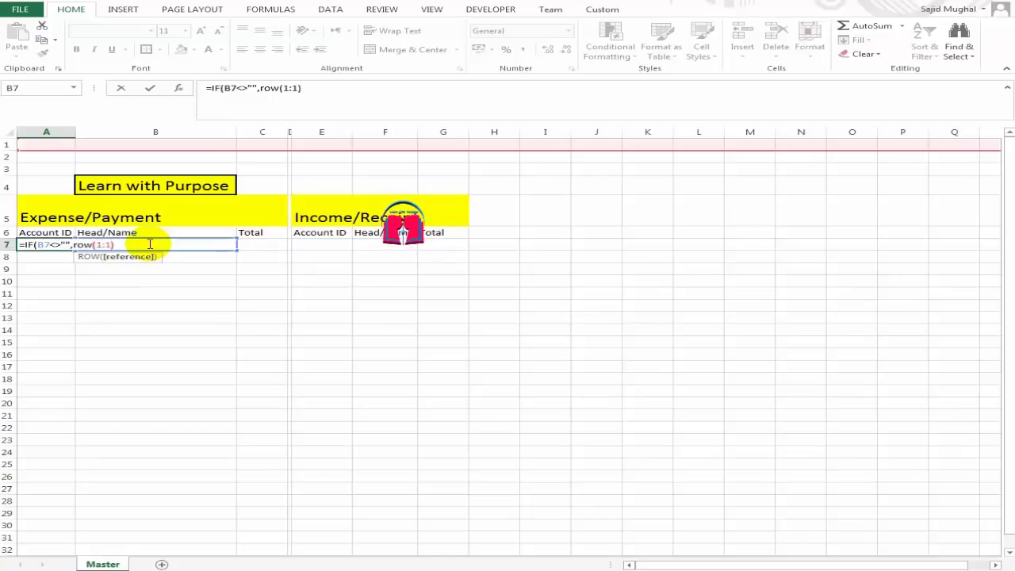
type(",")
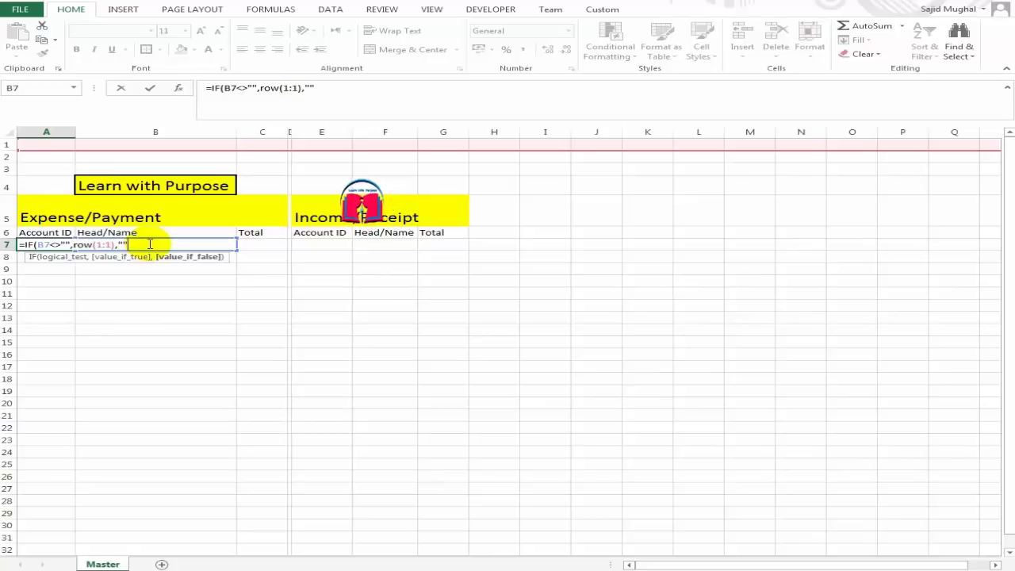
key("Return")
key("Return")
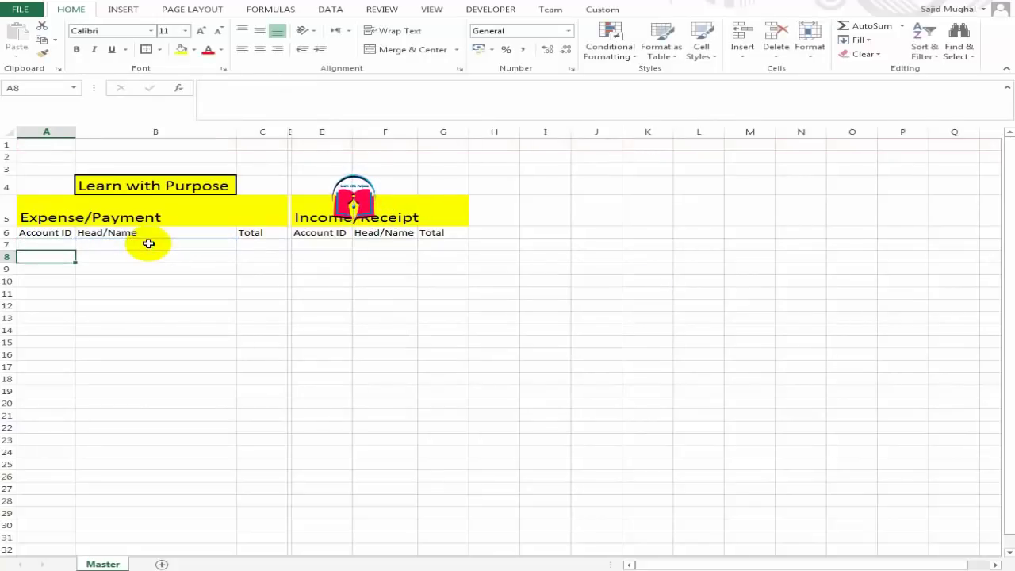
key("Up")
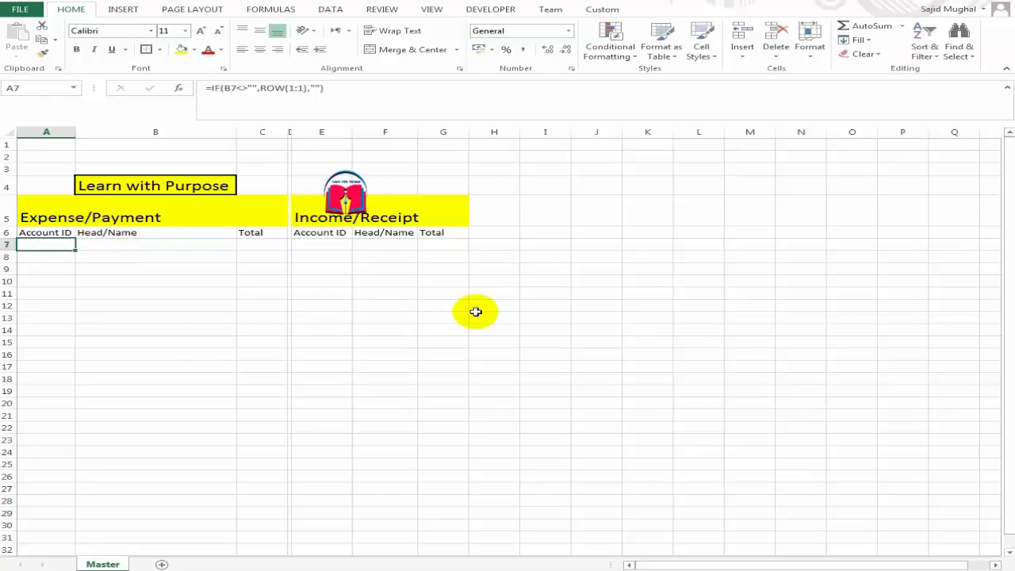
key("Right")
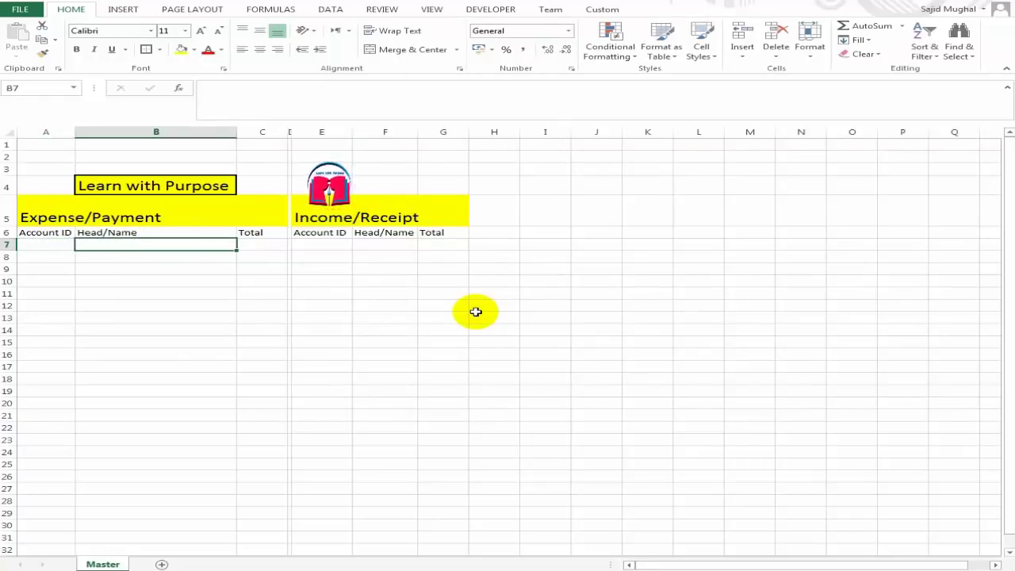
- Enter Rent Expense in B7 and Salary Expense in B8
type("RE")
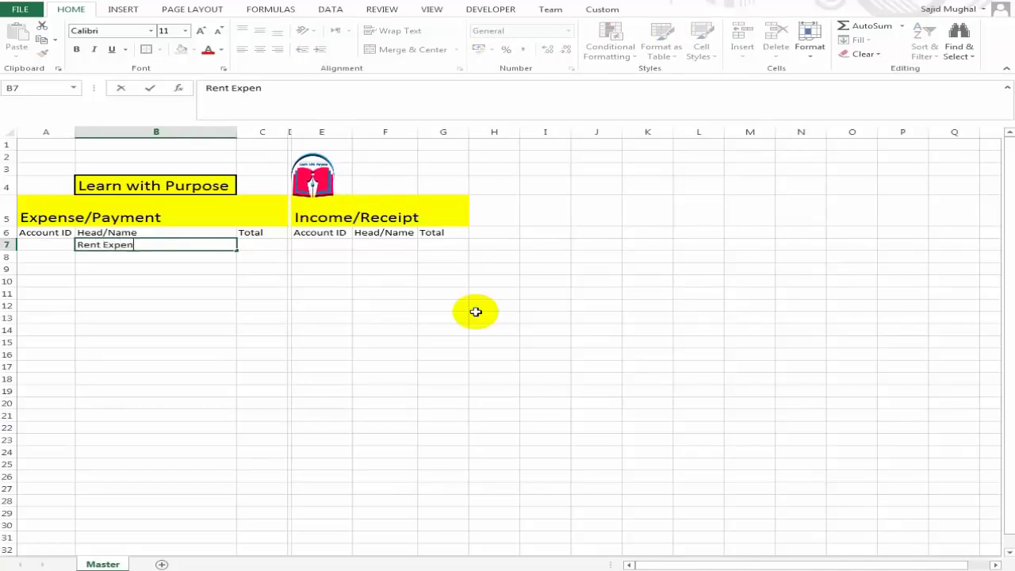
key("Left")
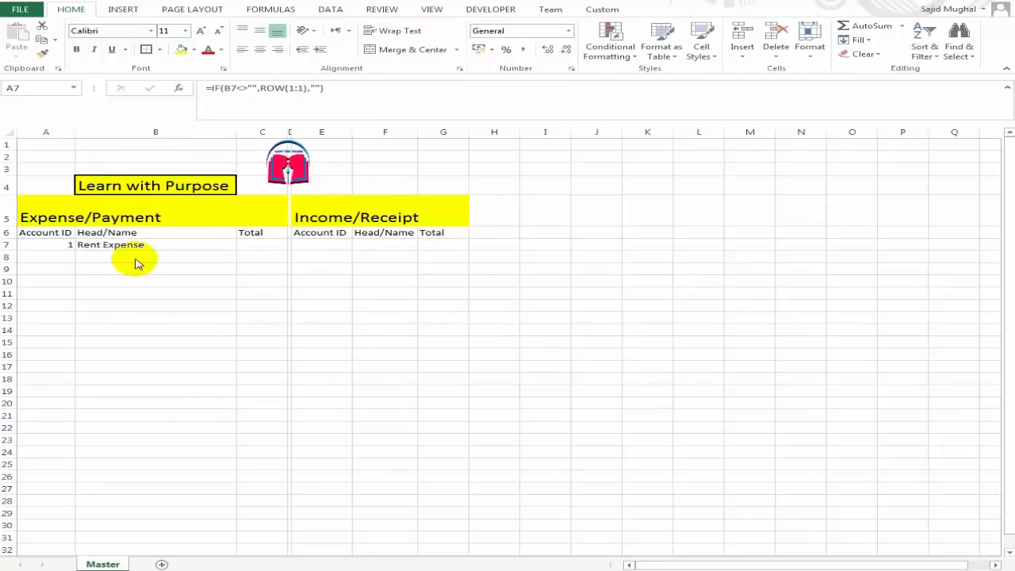
key("Down")
left_click(222, 256)
type("Salary Expense")
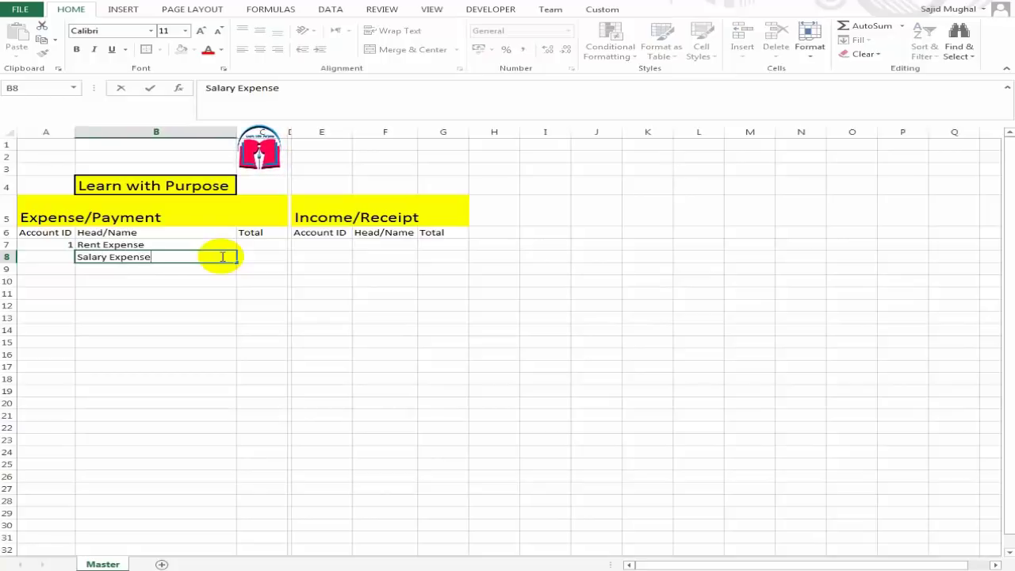
key("Return")
- Check that the ID formulas in A7 and A8 return Account IDs 1 and 2
key("Up")
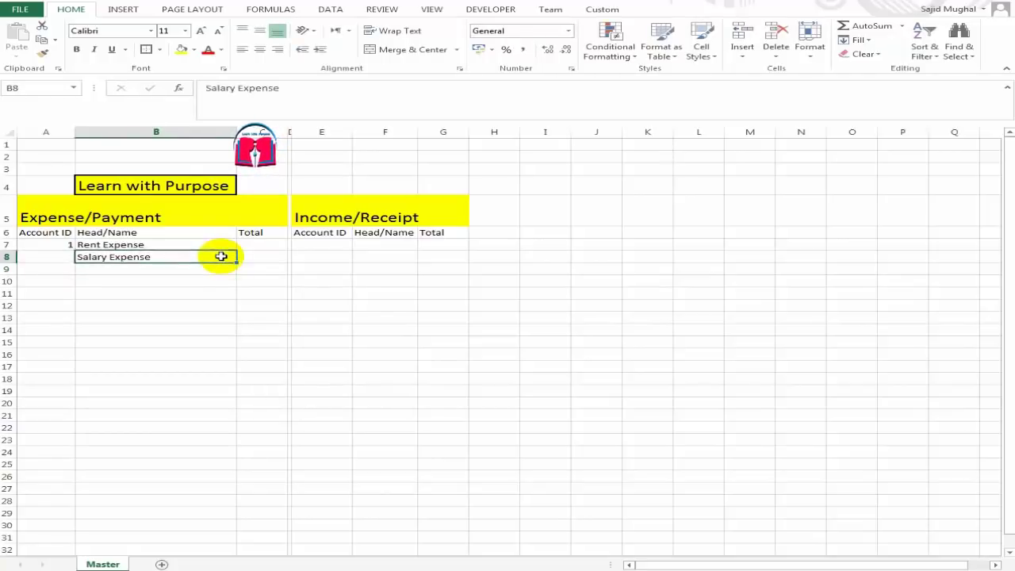
key("Left")
key("Up")
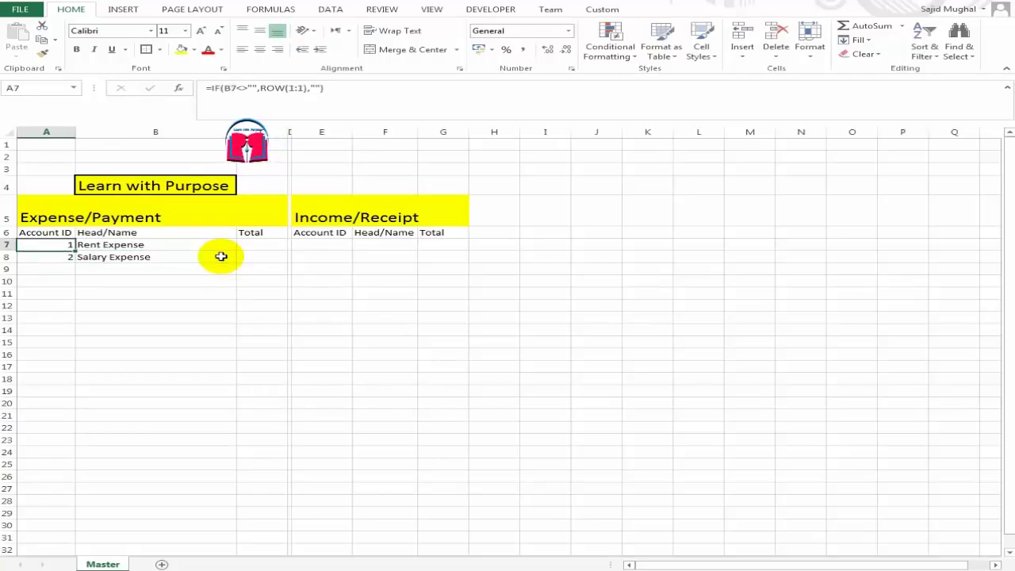
key("Down")
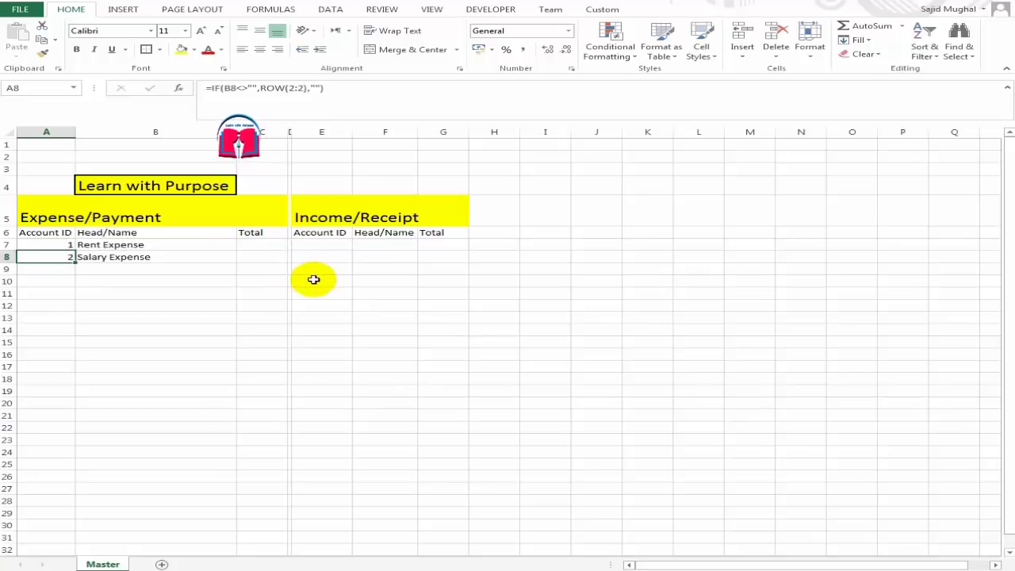
key("Up")
key("Down")
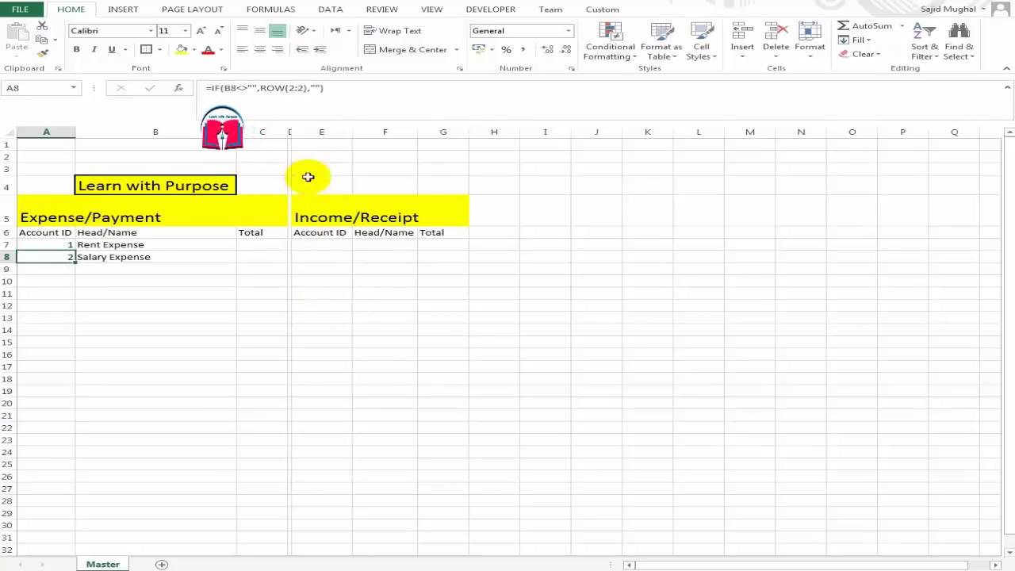
- Copy A7's Account ID formula into E7
left_click(329, 246)
key("Left")
key("Left")
key("Left")
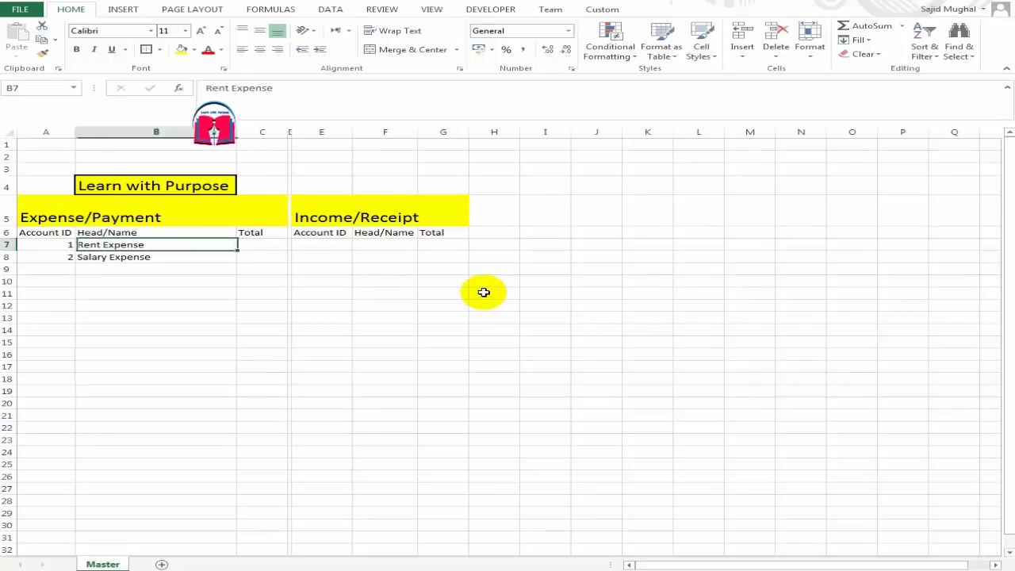
key("Left")
key("F2")
key("ctrl+shift+Left")
key("ctrl+shift+Left")
key("ctrl+shift+Left")
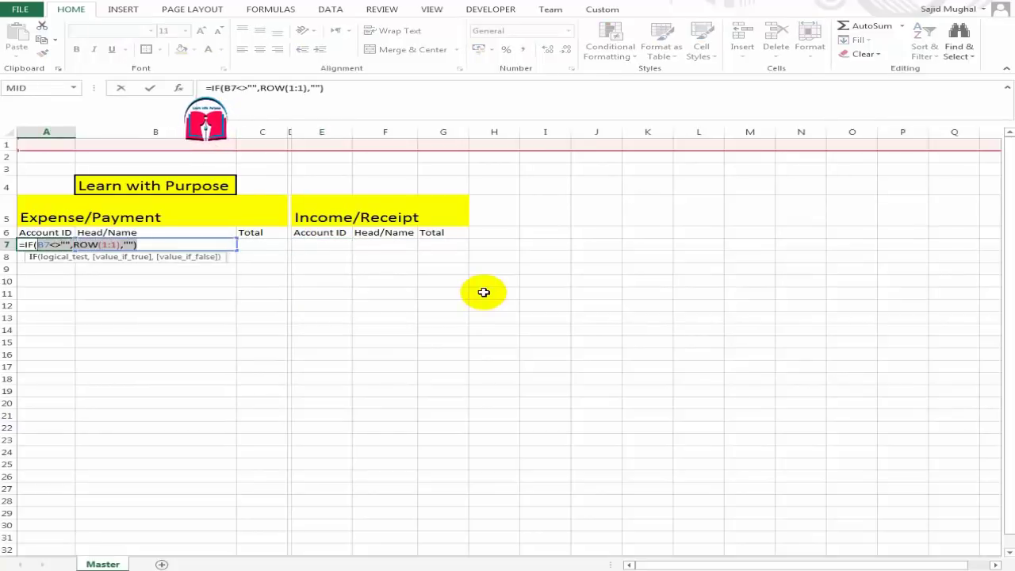
key("ctrl+shift+Left")
key("Return")
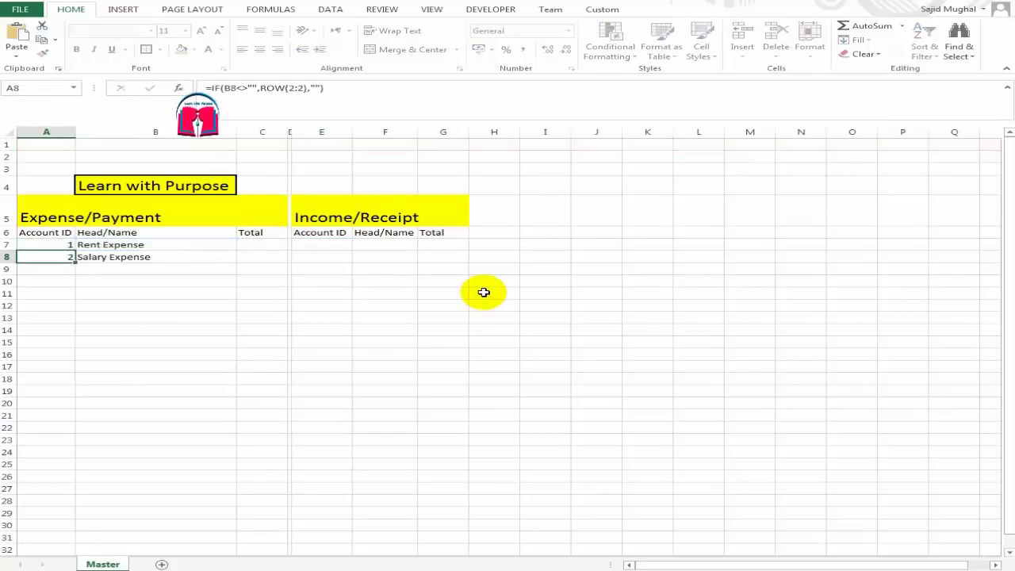
key("Up")
key("Right")
key("Right")
key("Right")
key("Right")
type("1")
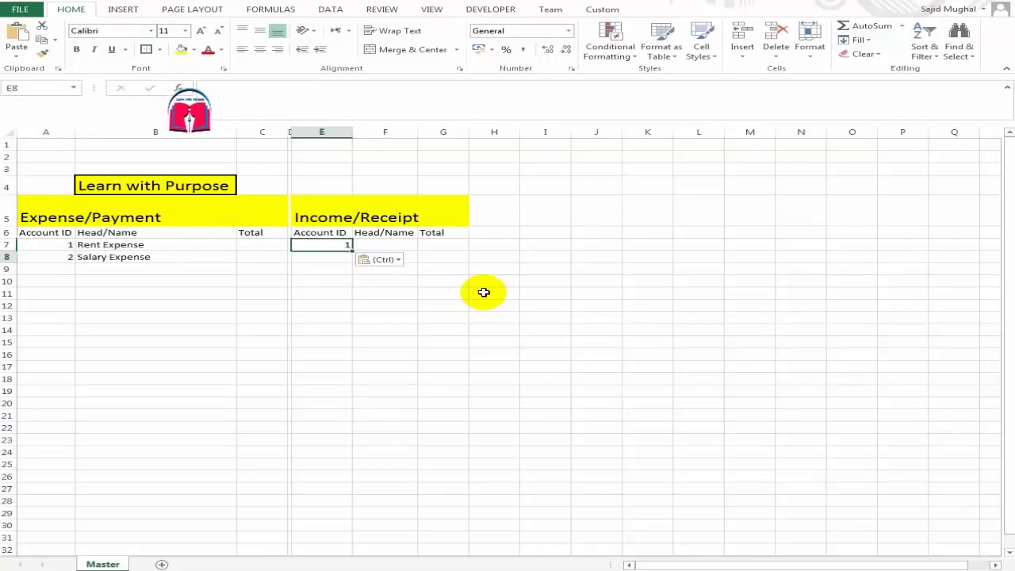
key("Right")
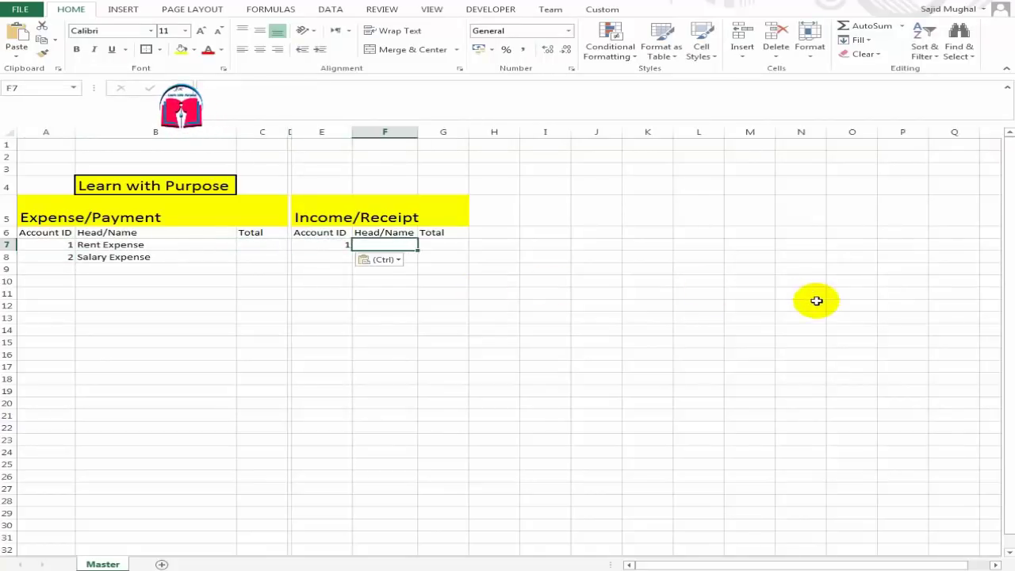
- Change E7's formula to test F7 instead of B7
key("Left")
key("F2")
key("Left")
key("Left")
key("Left")
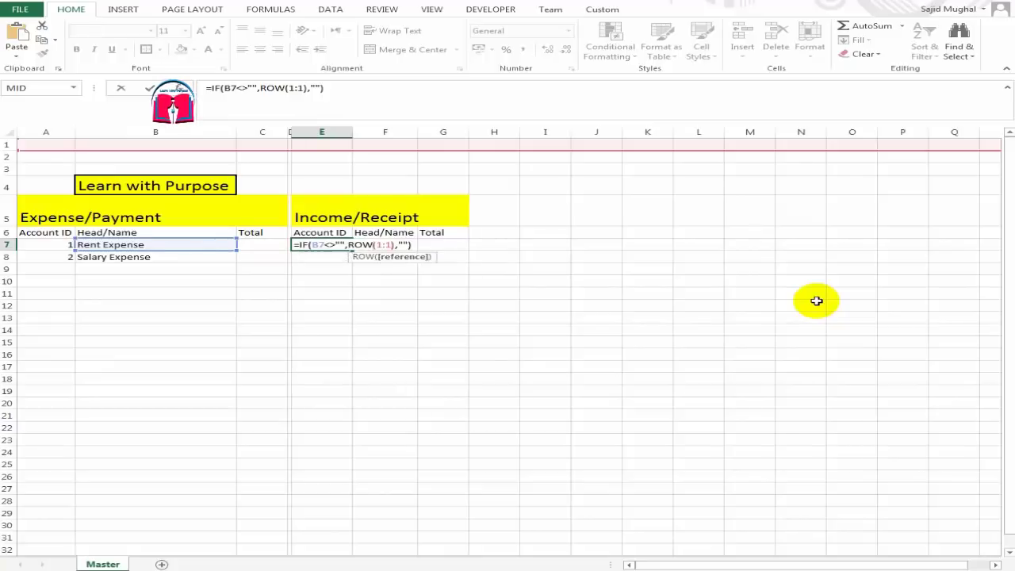
key("Left")
key("Left")
key("Left")
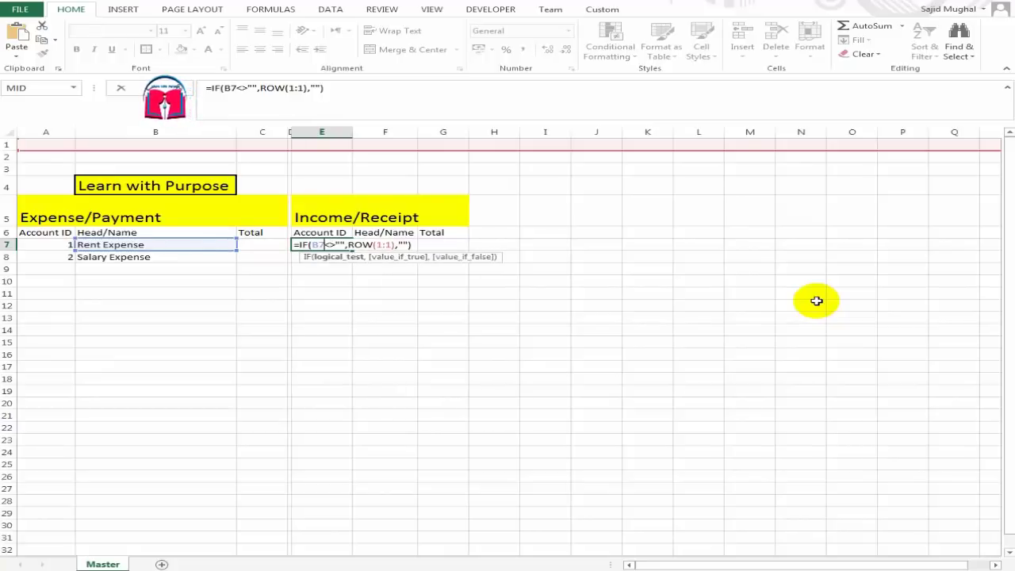
key("BackSpace")
key("BackSpace")
type("f7")
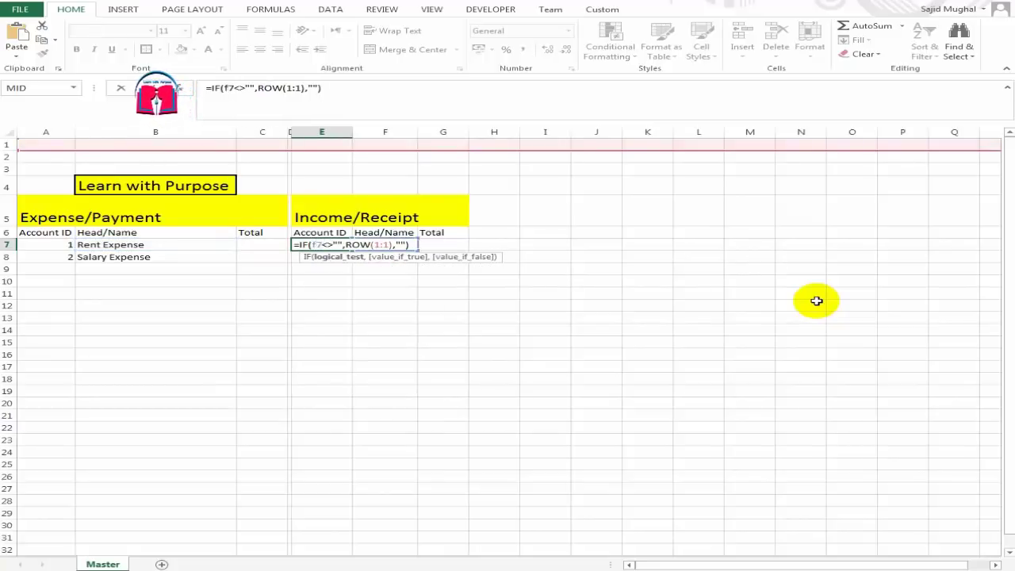
key("Return")
key("Up")
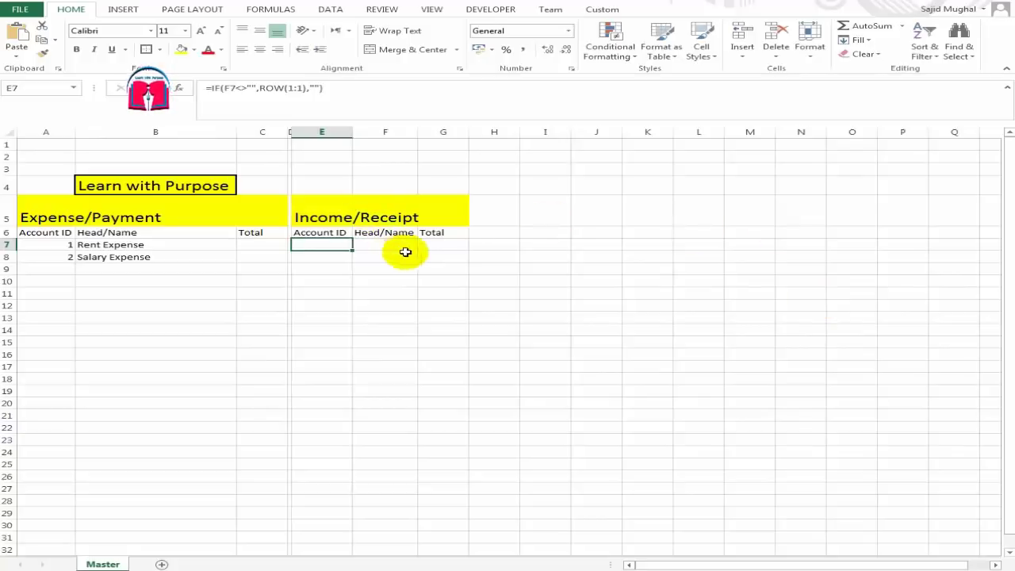
- Enter Sales in F7 and confirm E7 shows Account ID 1
left_click(386, 246)
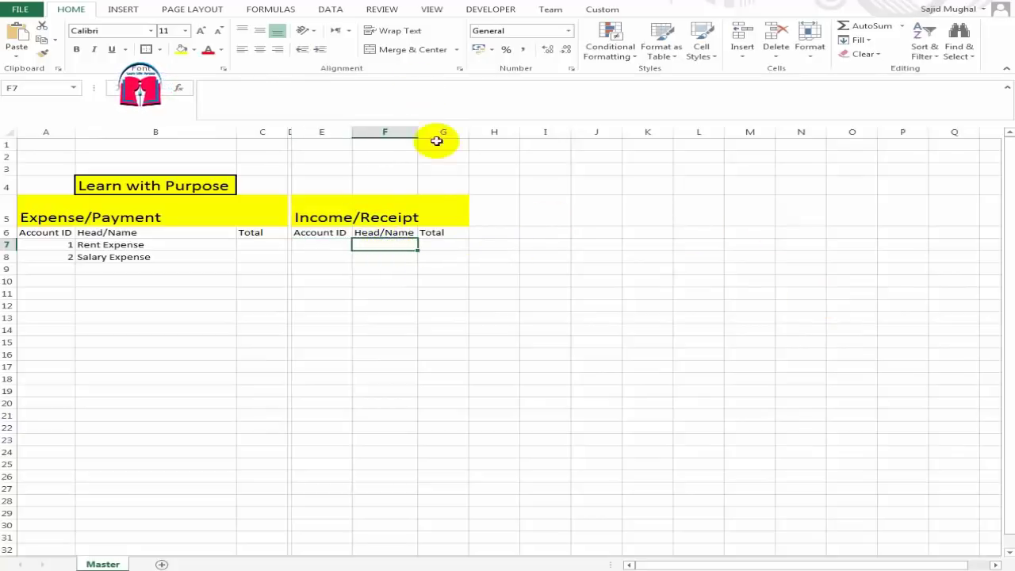
left_click(343, 244)
left_click(378, 242)
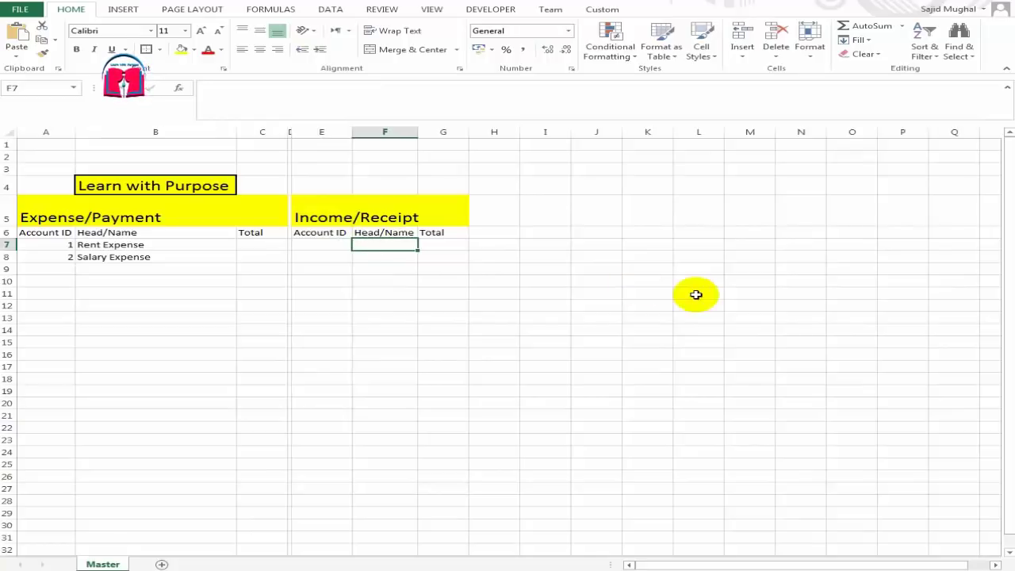
type("Sales")
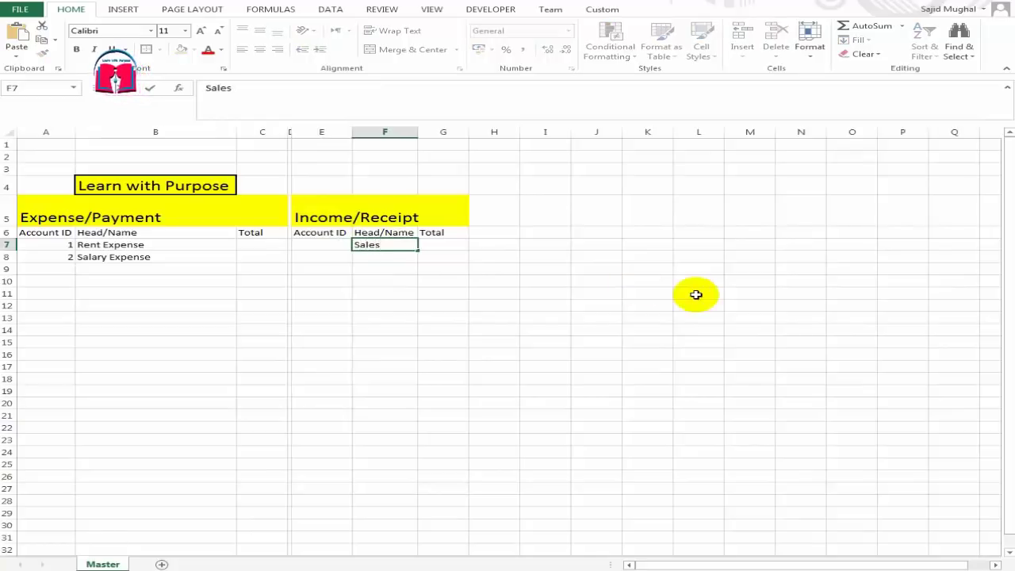
key("Return")
key("Up")
key("Left")
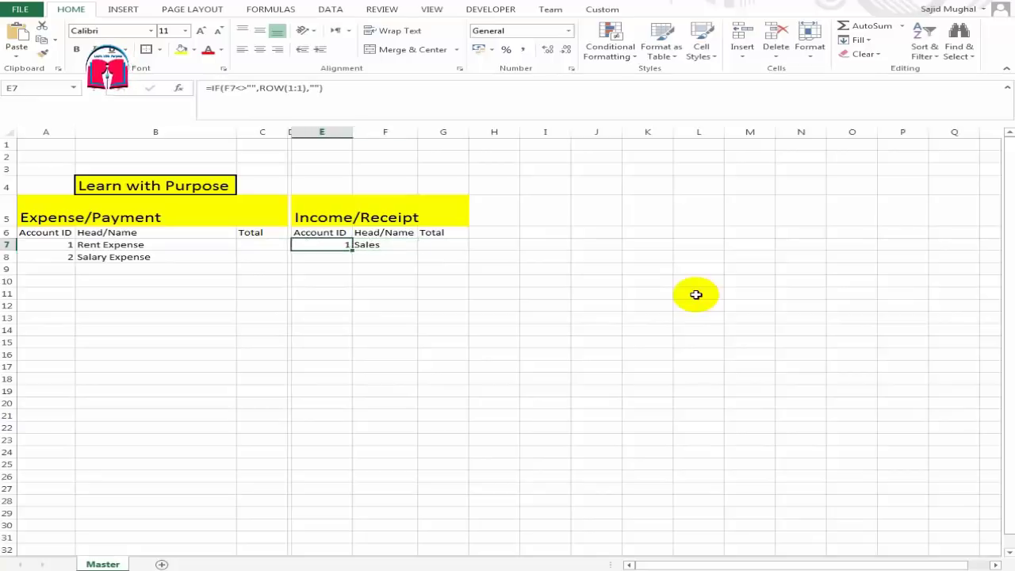
key("Right")
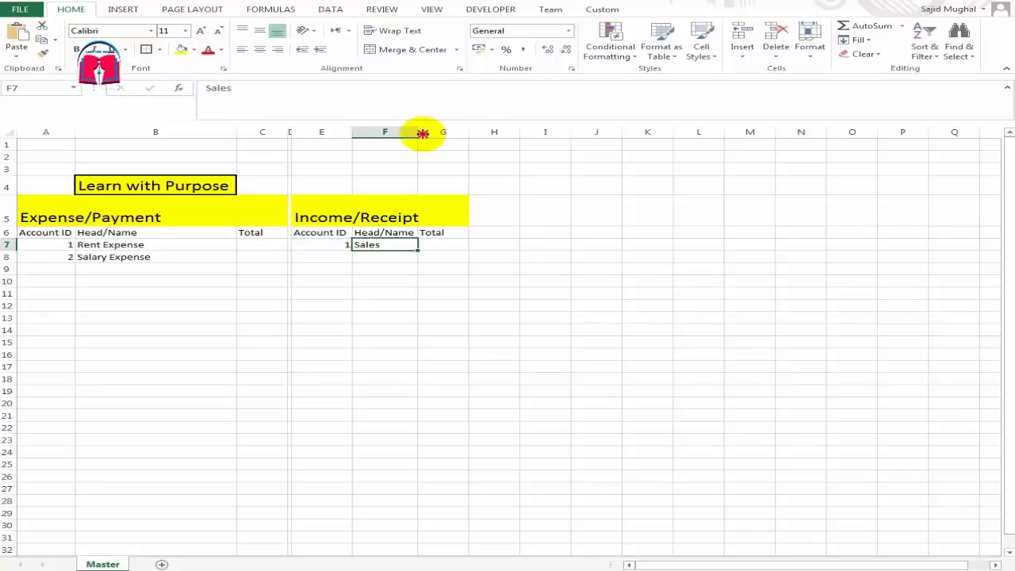
- Widen column F slightly and select the Expense/Payment block A5:C8
left_click_drag(418, 131, 423, 130)
left_click(352, 131)
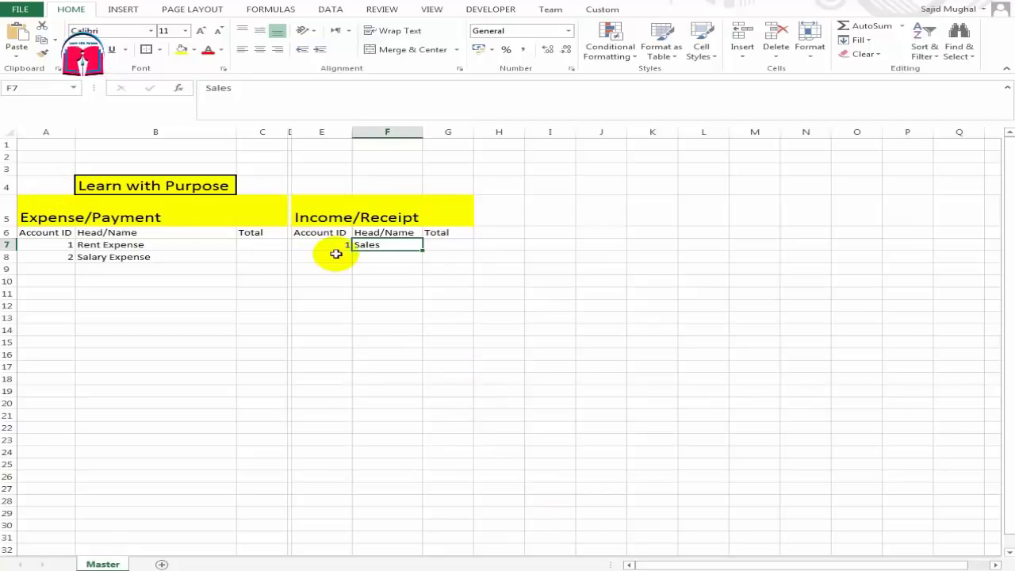
left_click_drag(40, 205, 243, 251)
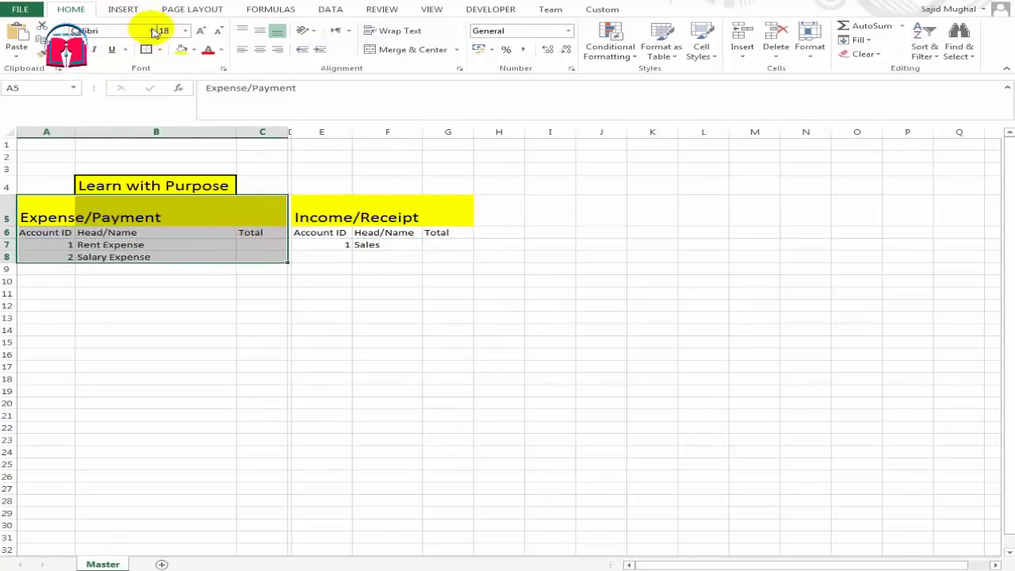
- Convert A5:C8 into a table, then undo the conversion
left_click(123, 9)
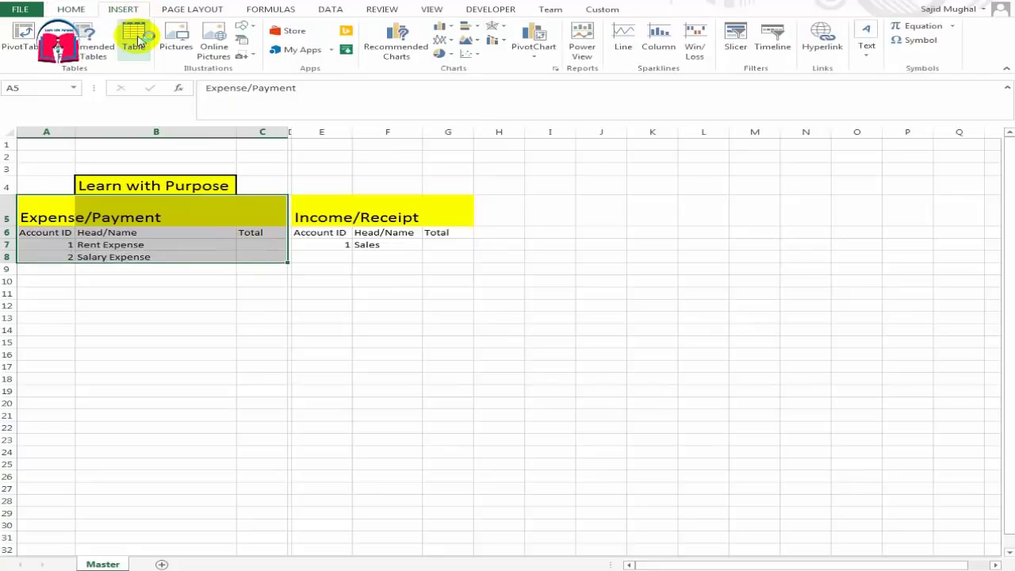
left_click(131, 40)
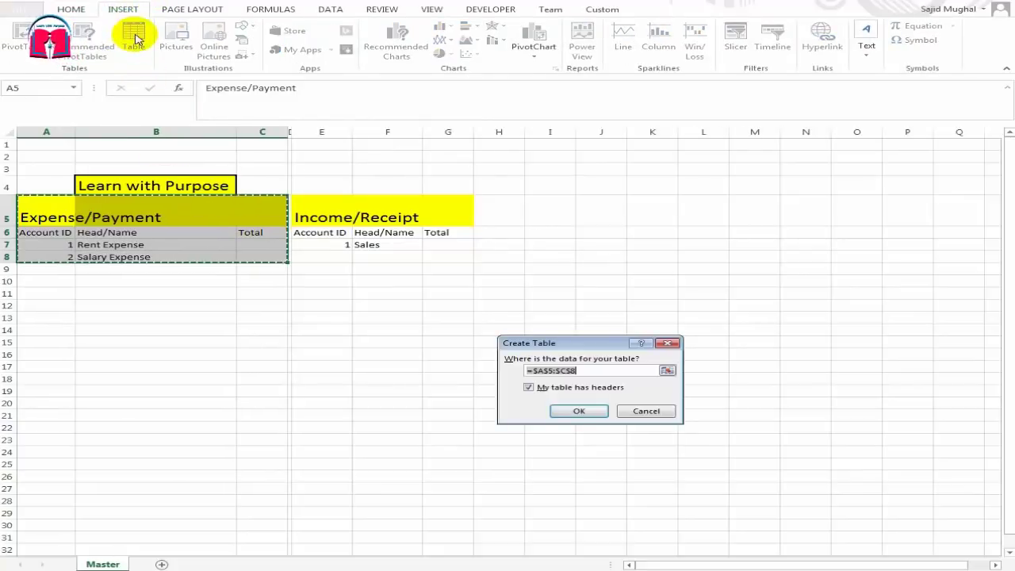
left_click(579, 411)
left_click(191, 328)
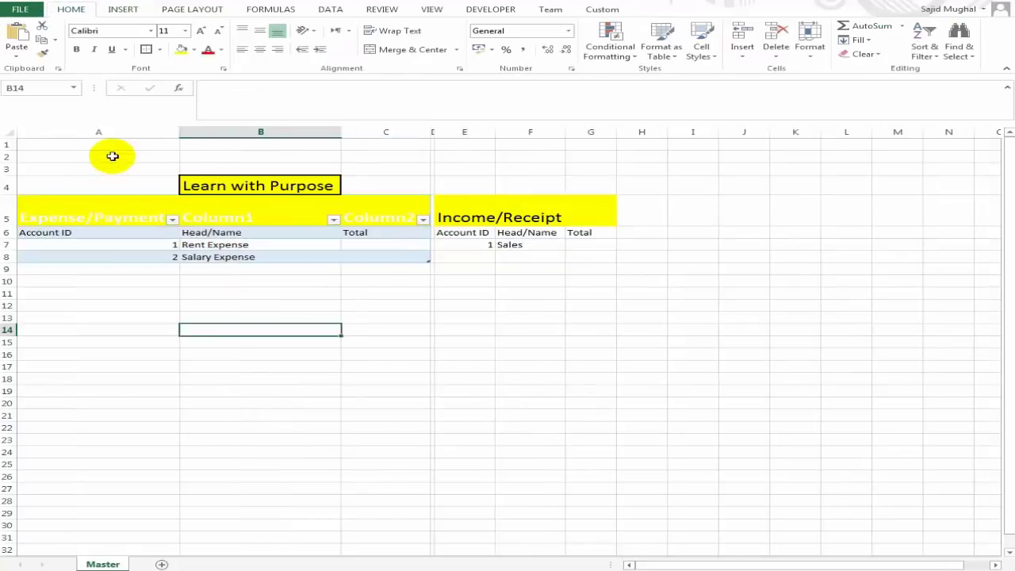
left_click_drag(179, 130, 171, 130)
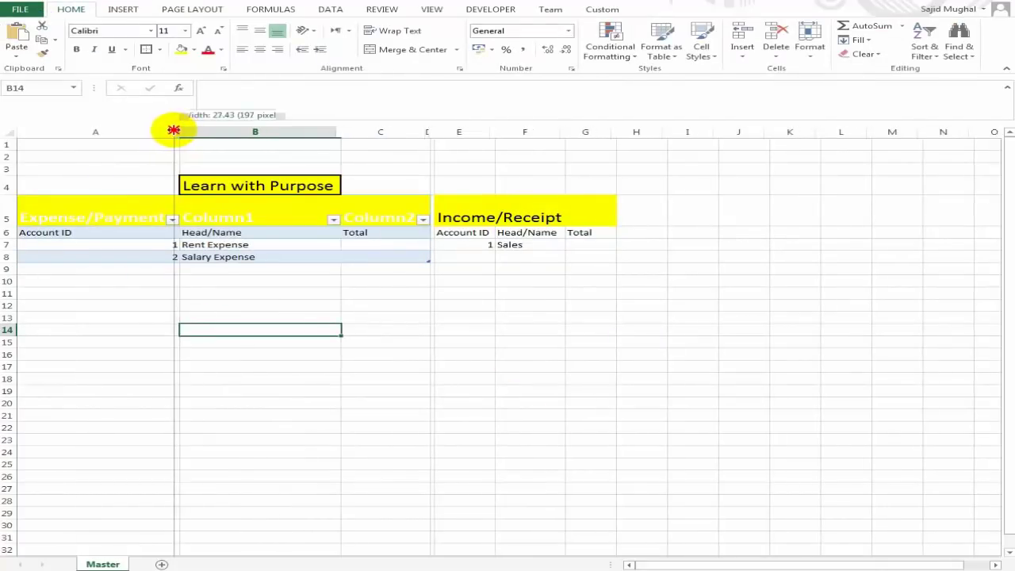
key("ctrl+z")
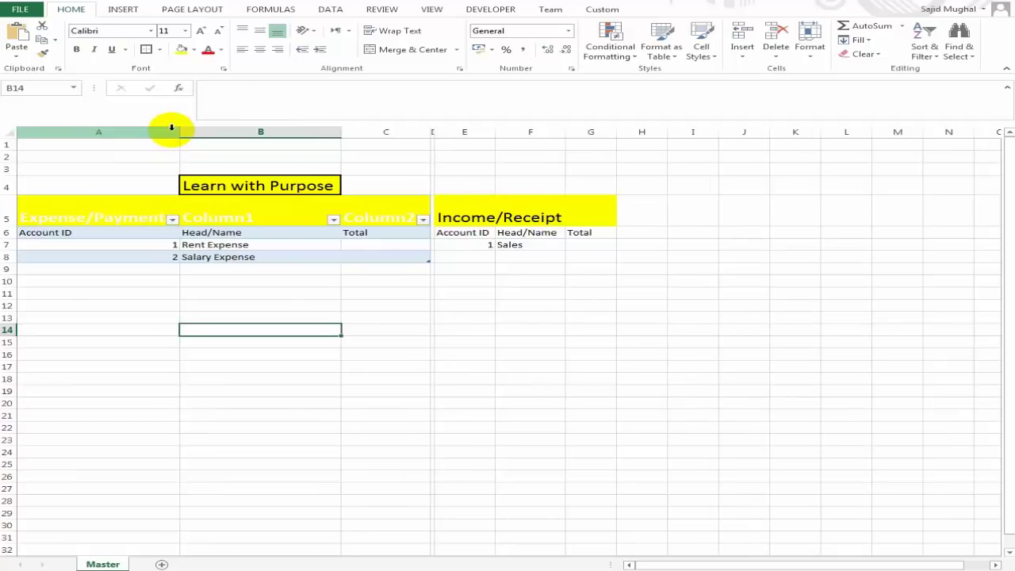
key("ctrl+z")
- Turn the range A6:C8 into a table with headers
key("Down")
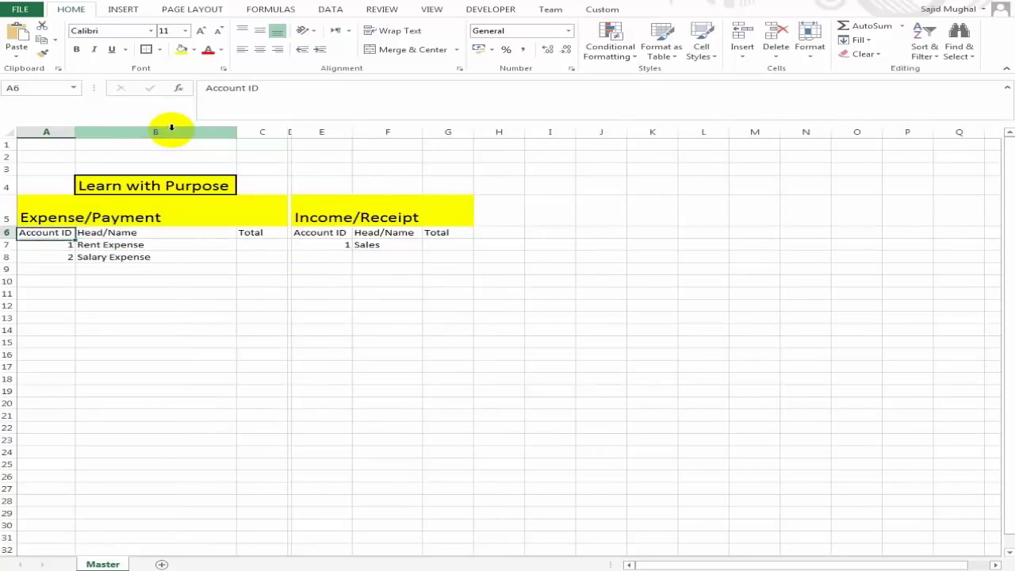
key("shift+Right")
key("shift+Right")
key("shift+Down")
key("shift+Down")
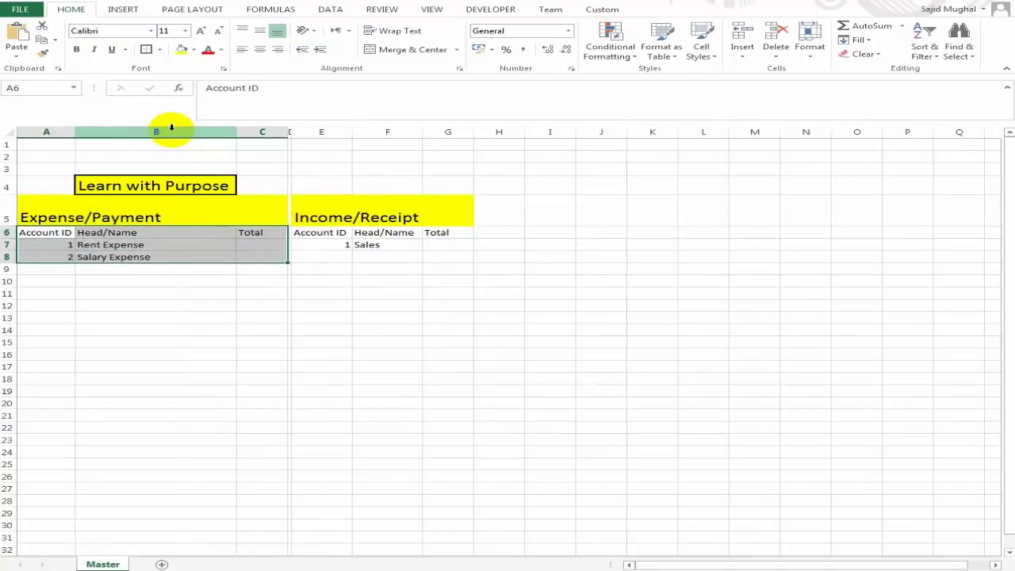
left_click(126, 9)
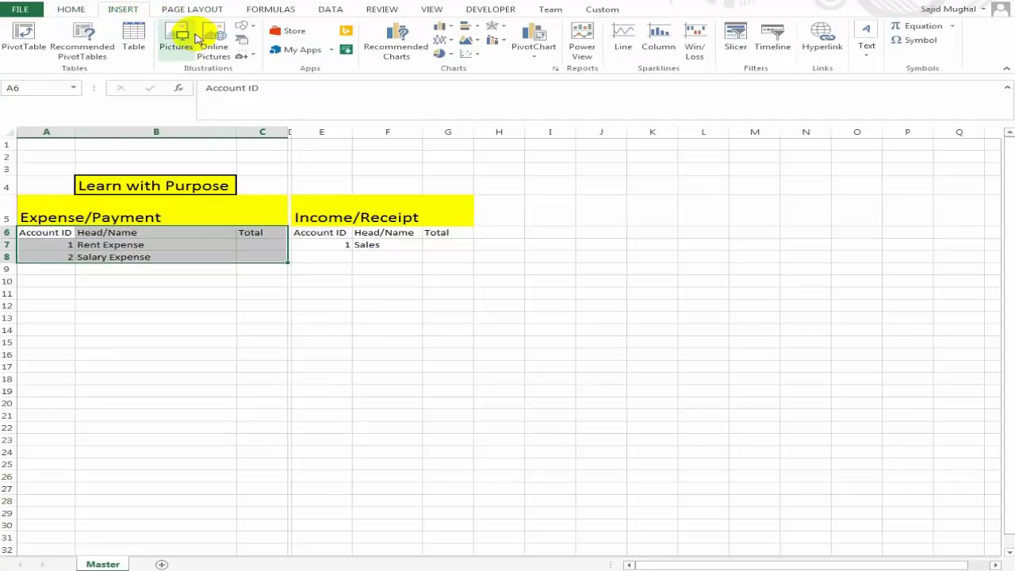
left_click(134, 35)
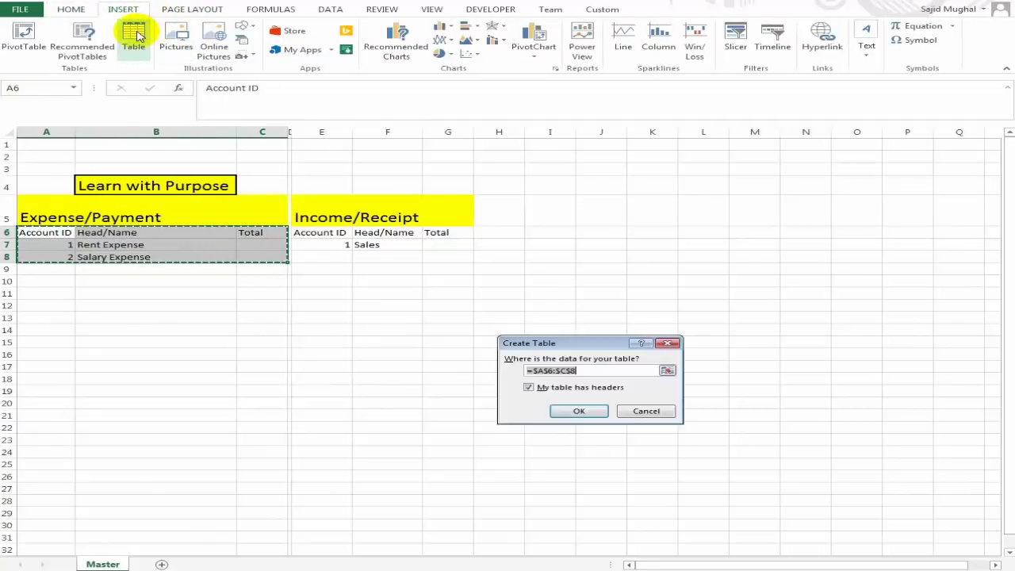
left_click(578, 411)
left_click(135, 279)
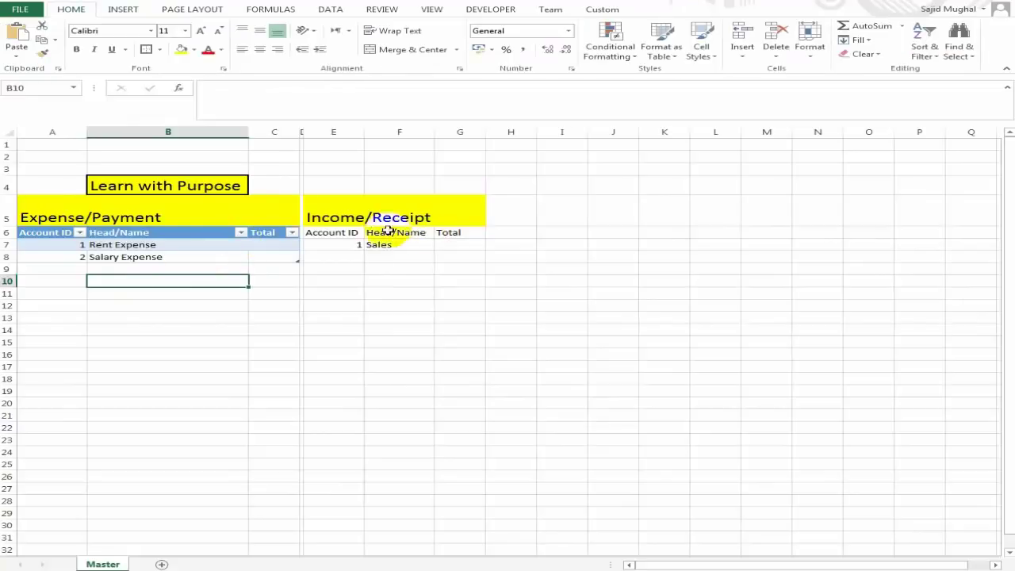
- Turn the Income/Receipt range E6:G7 into a table with headers
left_click(331, 232)
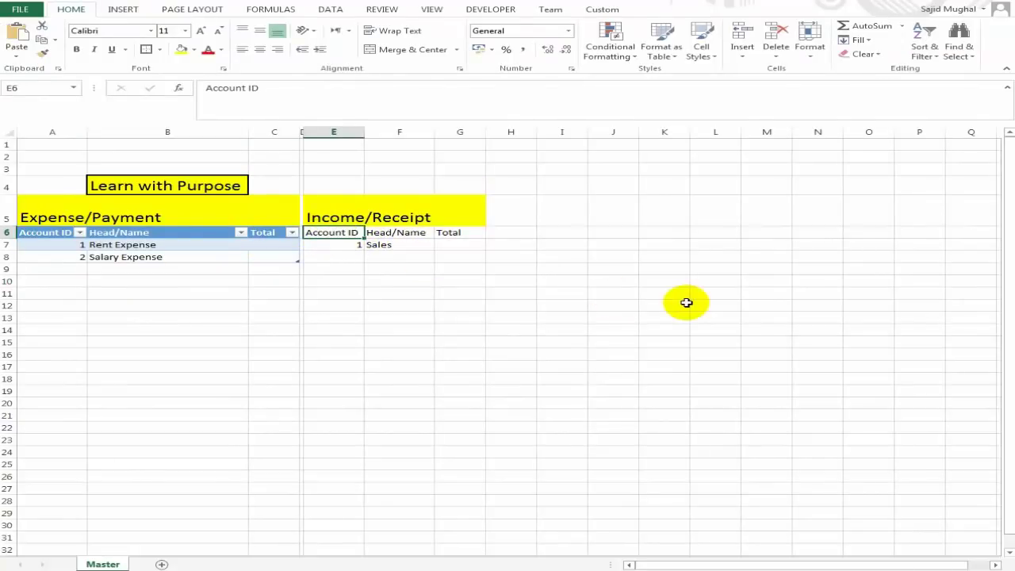
key("shift+Down")
key("shift+Down")
key("shift+Up")
key("shift+Right")
key("shift+Right")
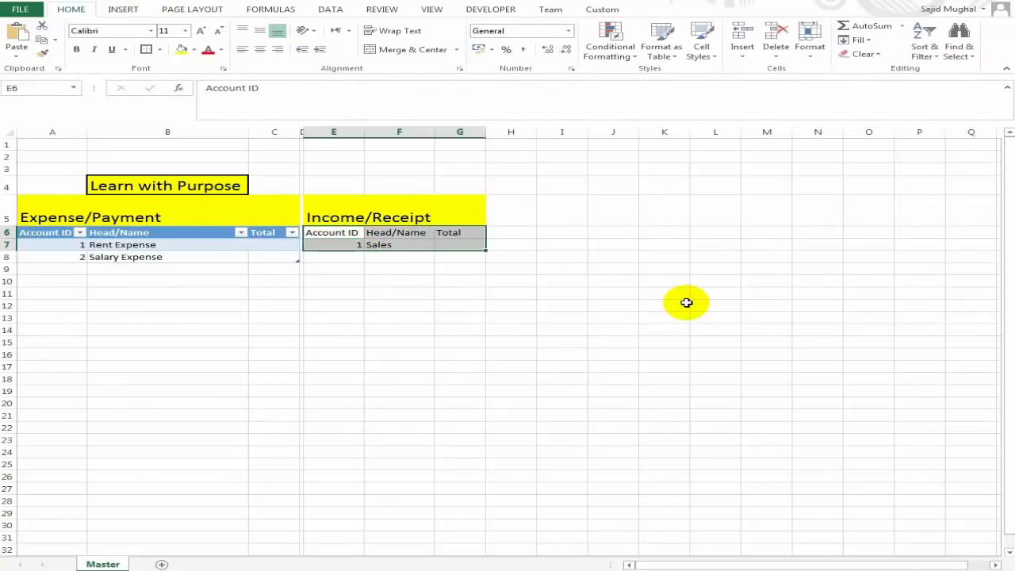
left_click(123, 11)
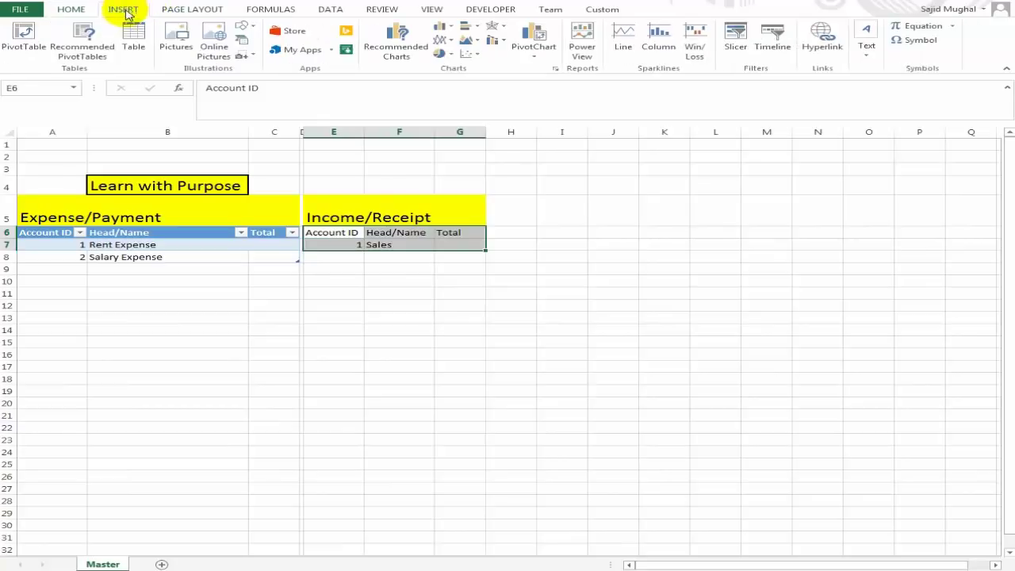
left_click(135, 43)
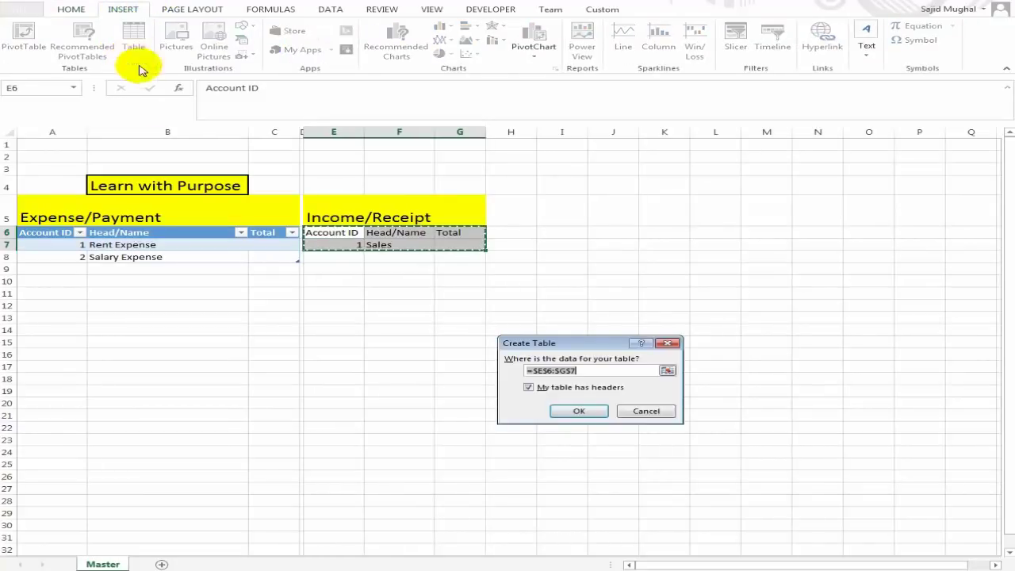
left_click(578, 413)
left_click(444, 281)
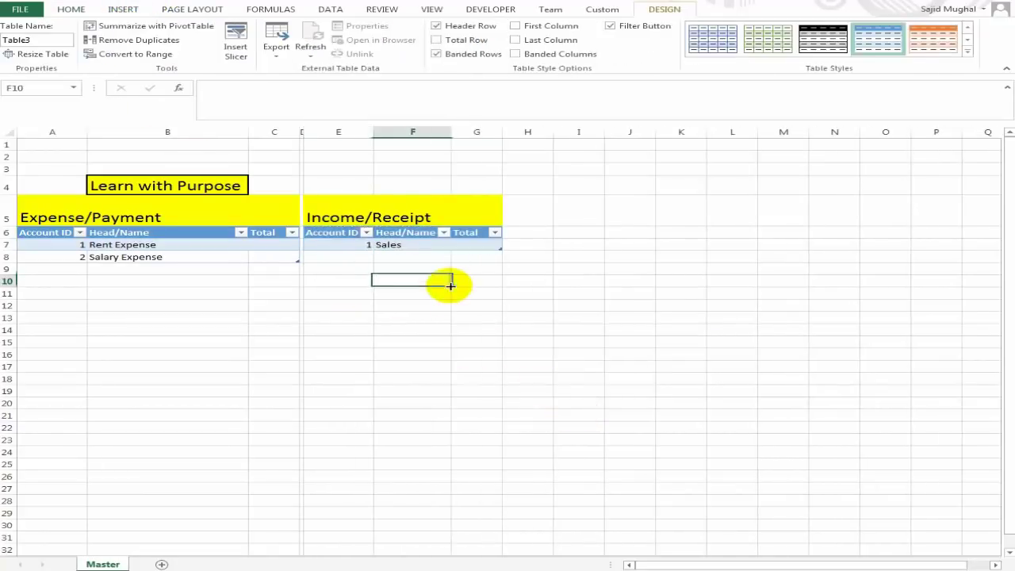
- Add Rental Income in F8, getting Account ID 2 automatically
left_click(356, 244)
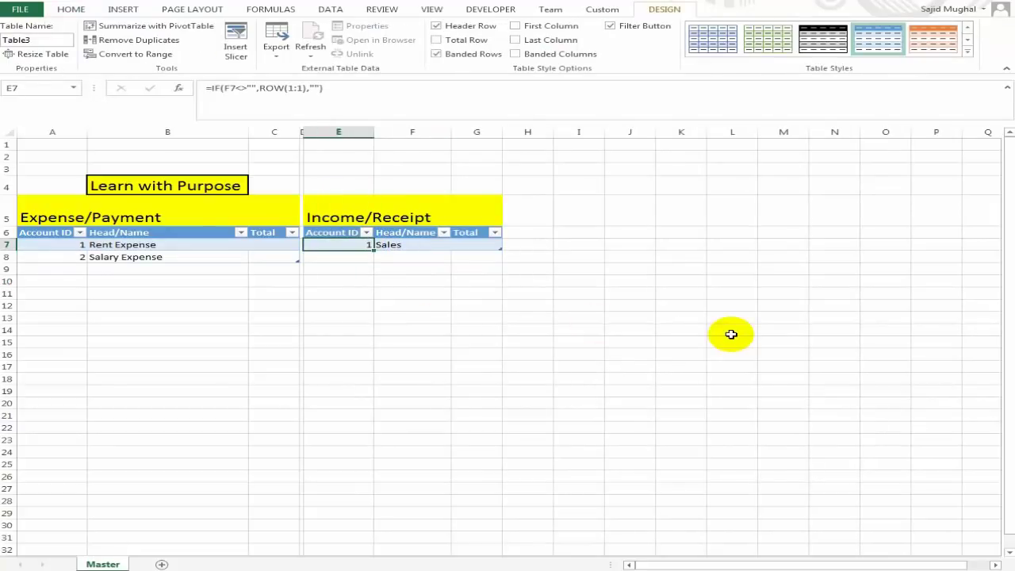
key("Down")
key("Right")
type("REn")
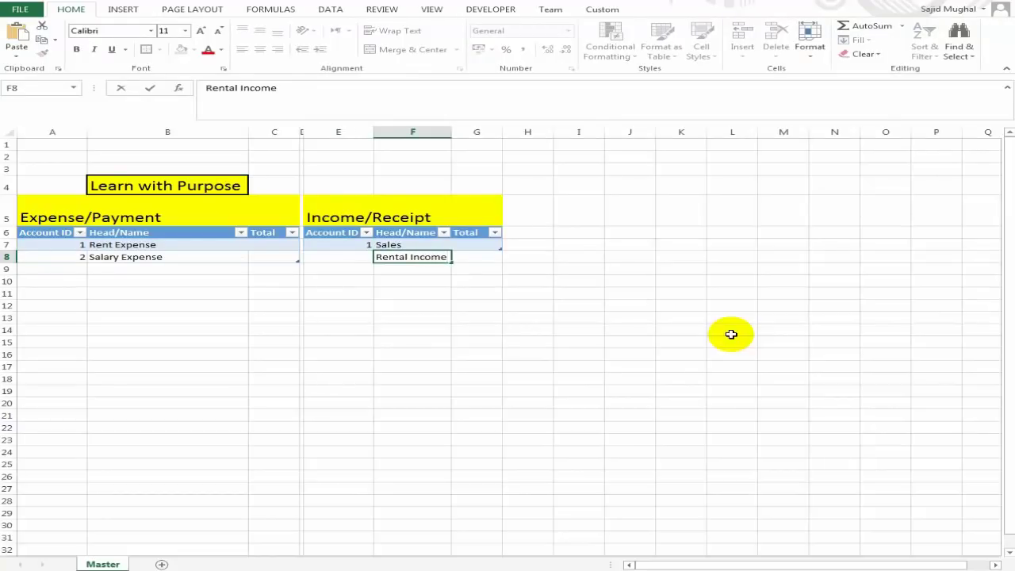
key("Return")
key("Up")
key("Left")
key("Right")
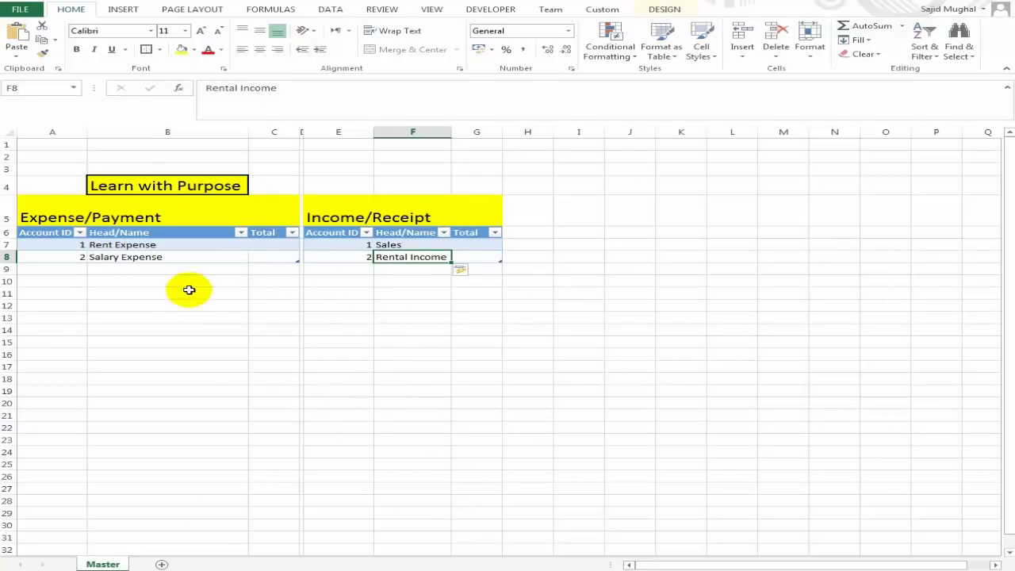
left_click(153, 270)
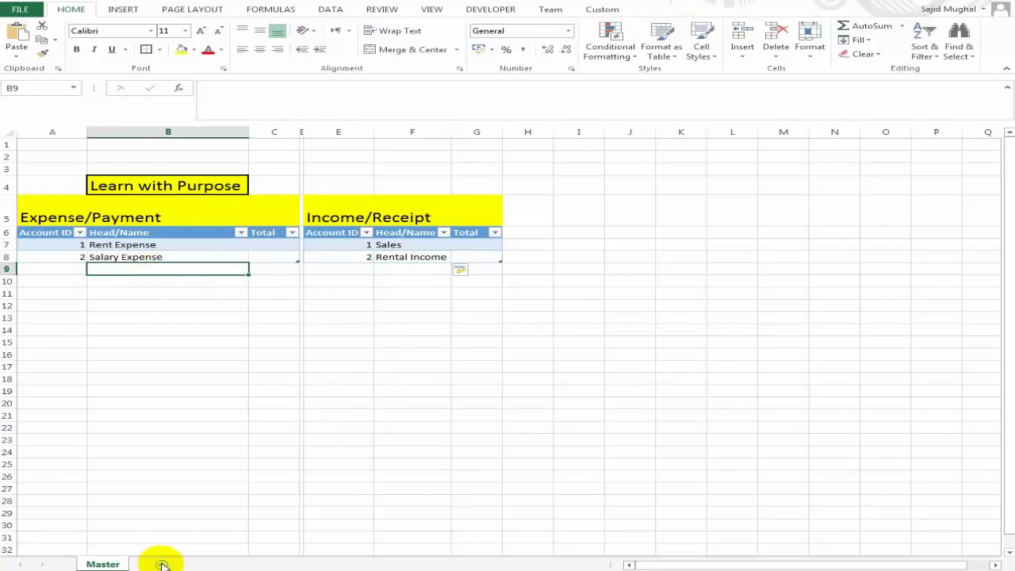
- Add a new worksheet named Payments
left_click(162, 564)
double_click(154, 564)
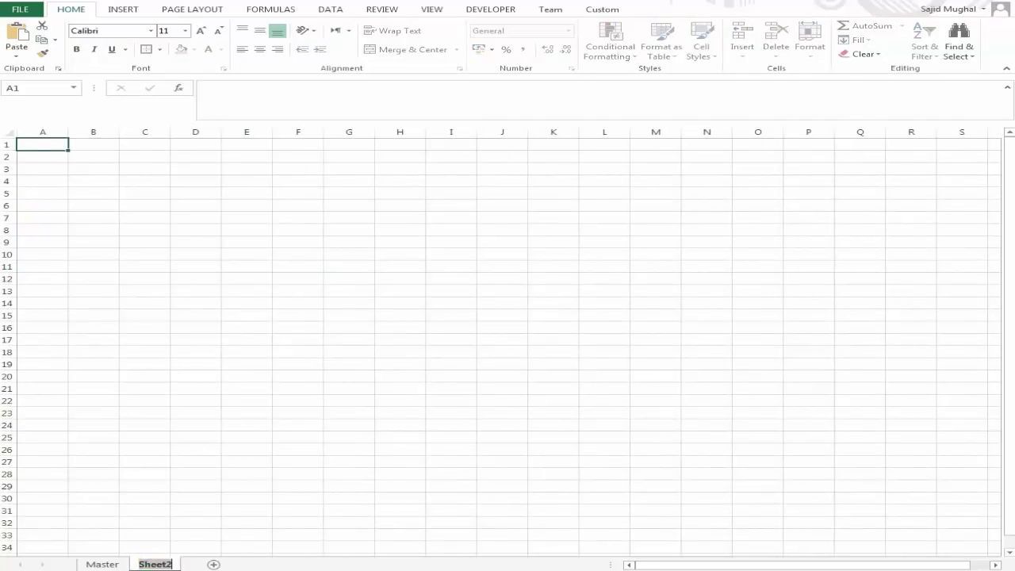
type("Payments")
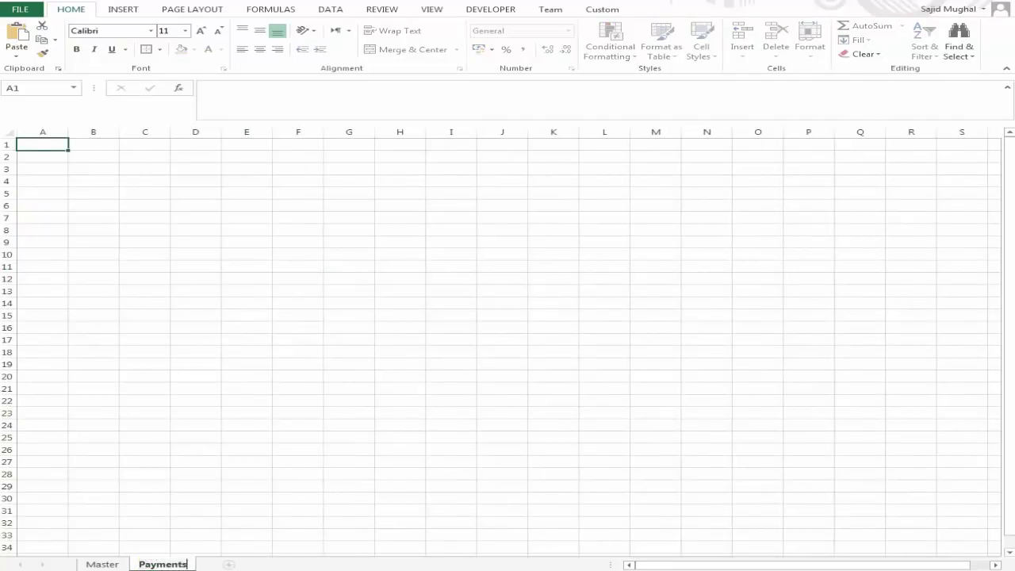
key("Return")
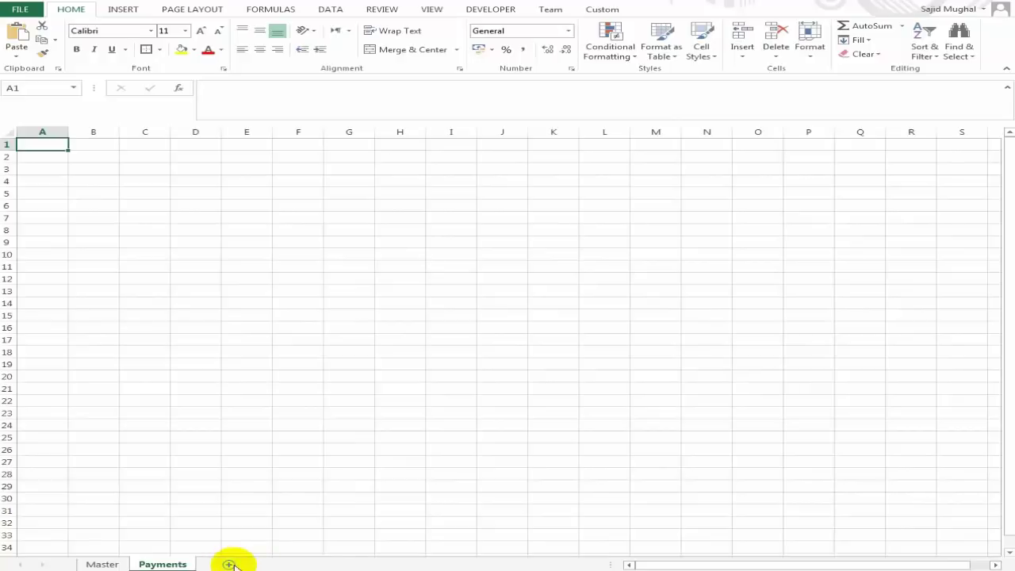
- Add a second worksheet named Receipts, then return to the Payments sheet
left_click(230, 564)
double_click(224, 564)
type("Receipts")
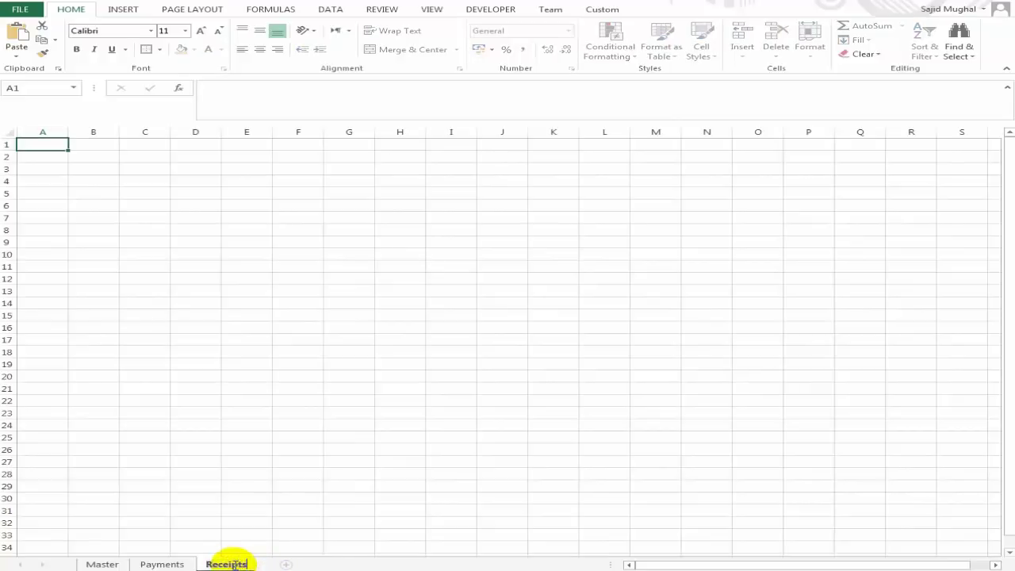
key("Return")
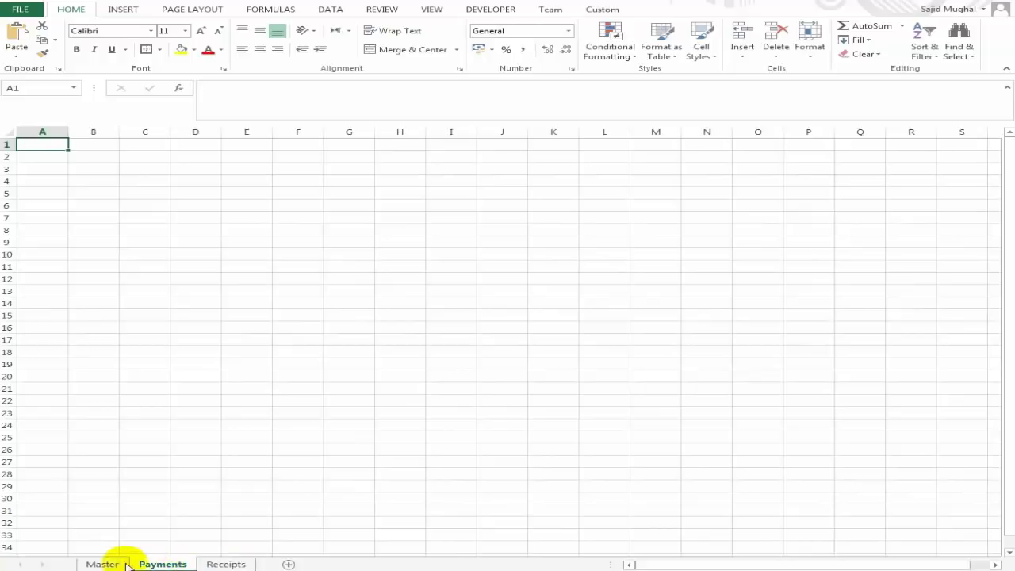
left_click(119, 563)
left_click(163, 563)
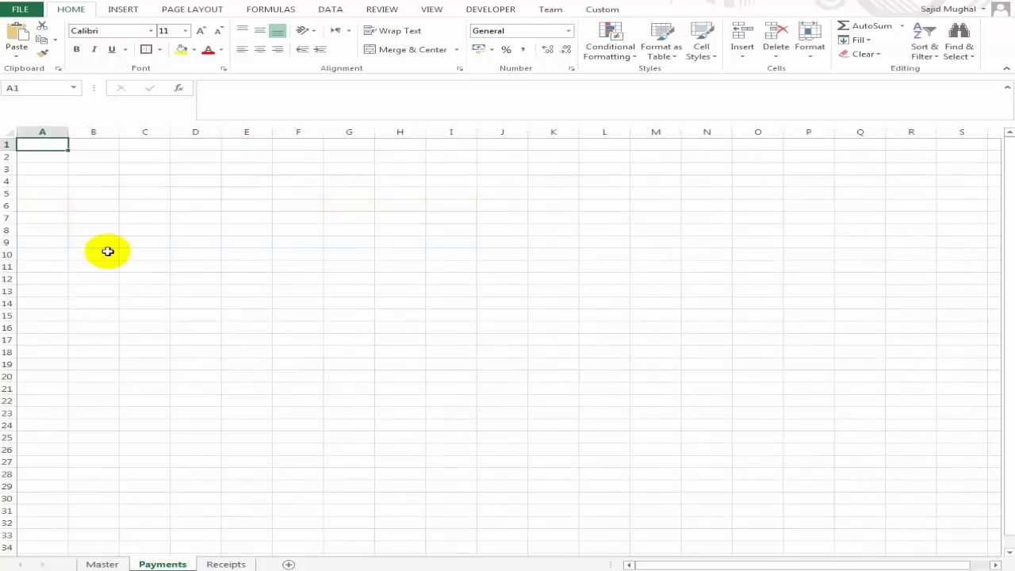
left_click(83, 190)
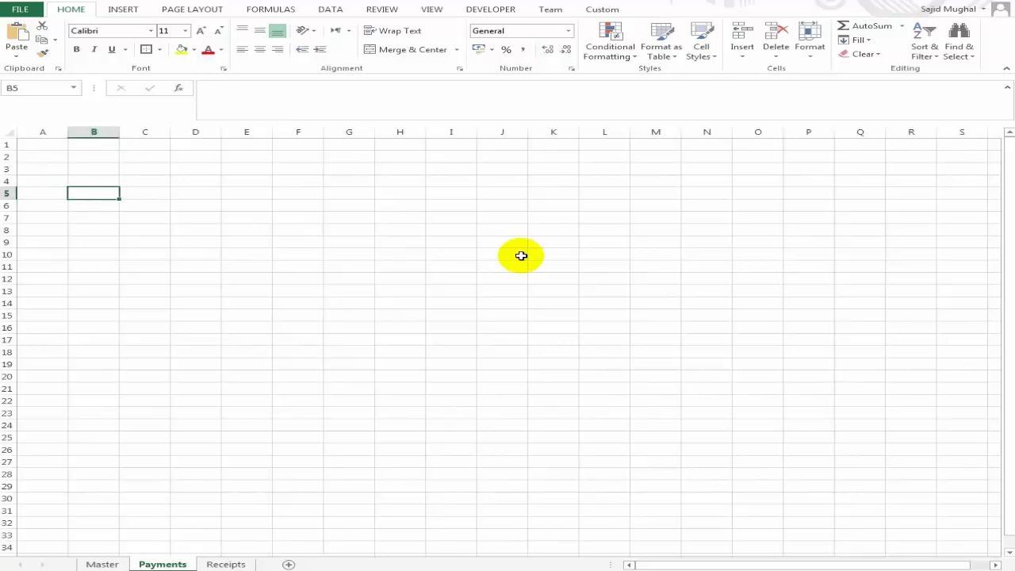
- Put the headings Month in B5 and Date in C5
type("Date")
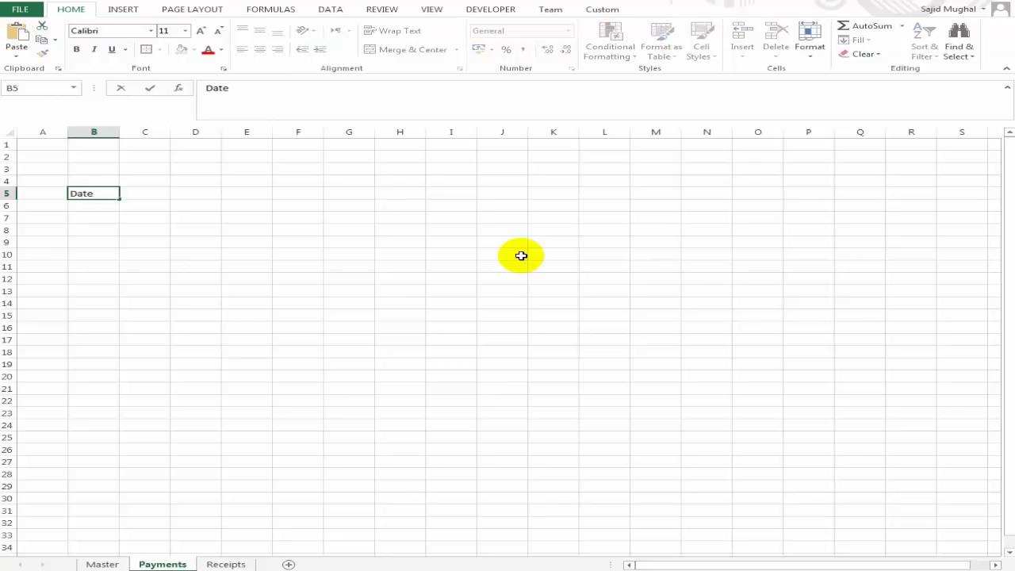
key("Tab")
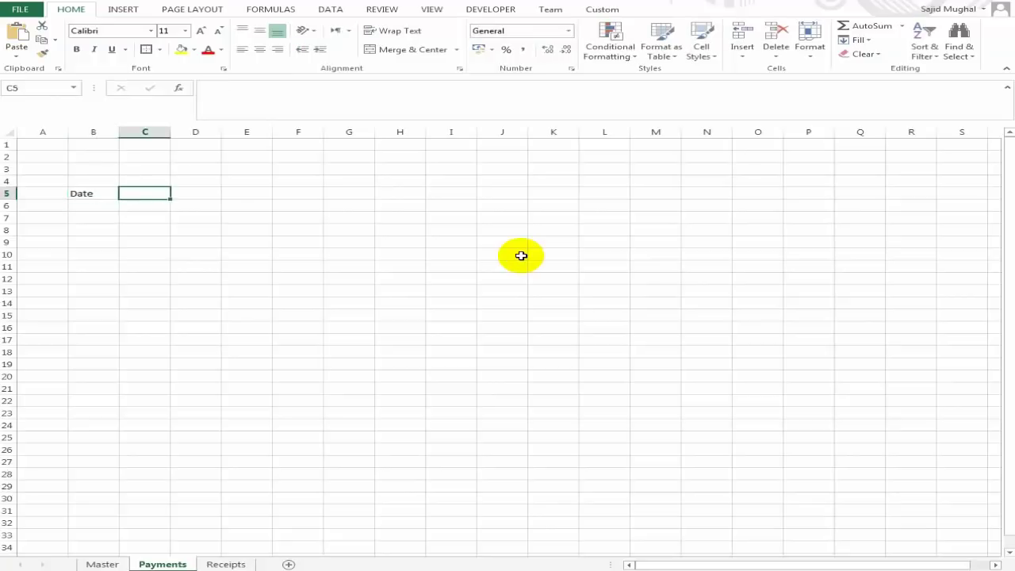
key("Left")
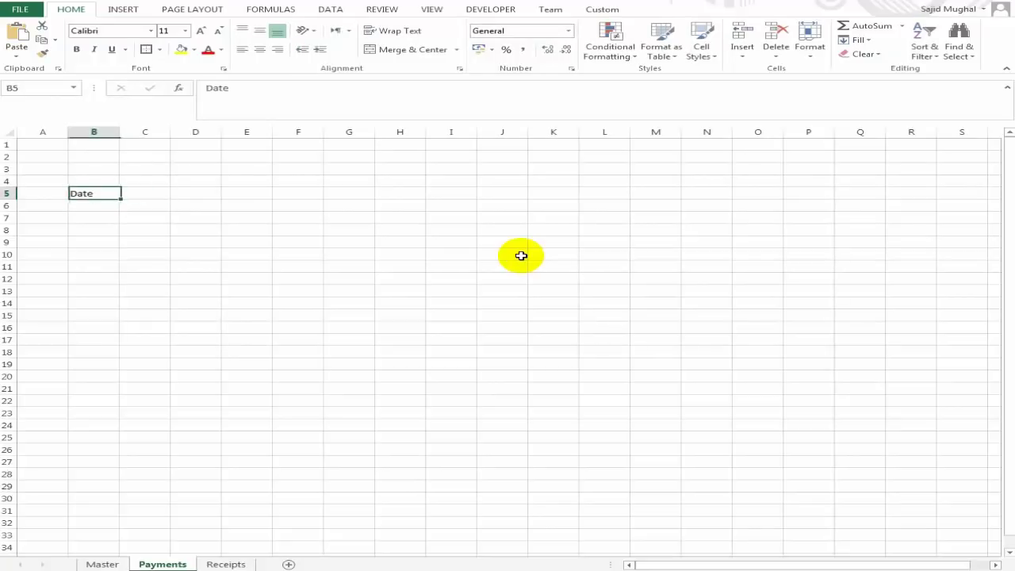
key("ctrl+c")
key("Right")
key("ctrl+v")
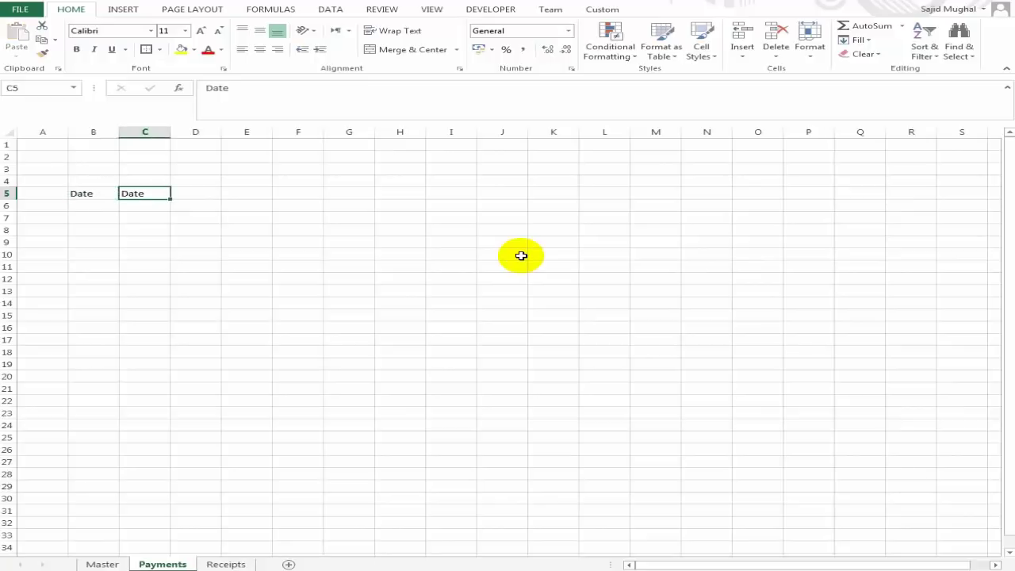
key("Left")
type("Mo")
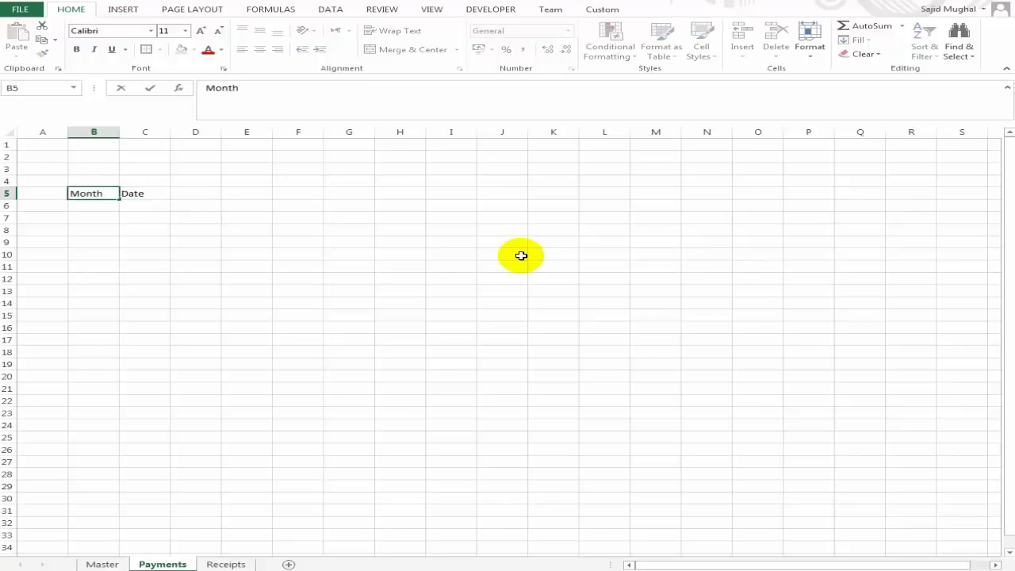
key("Right")
key("Right")
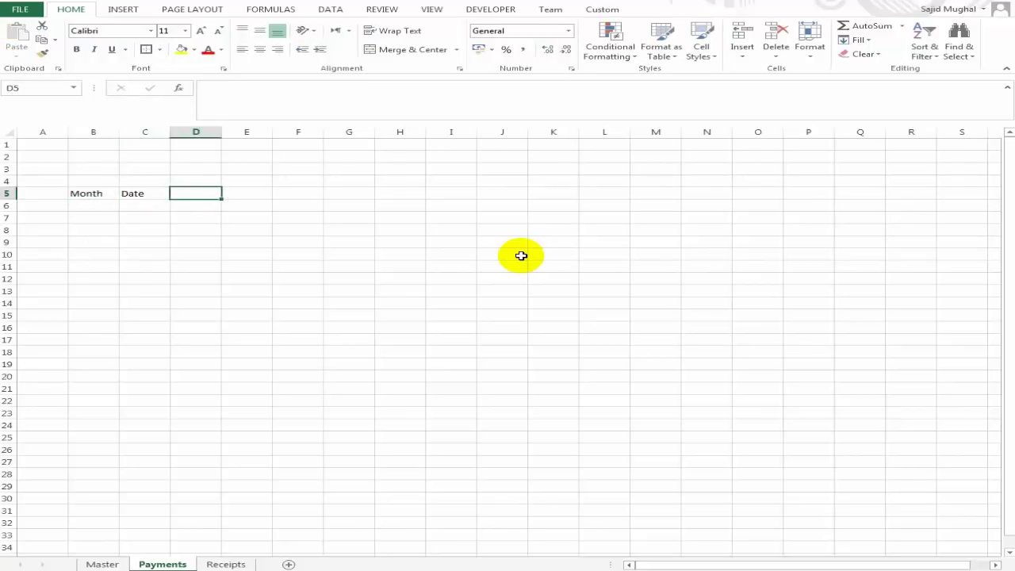
- Add the headings Ref# in D5 and Account in E5
type("Ref#")
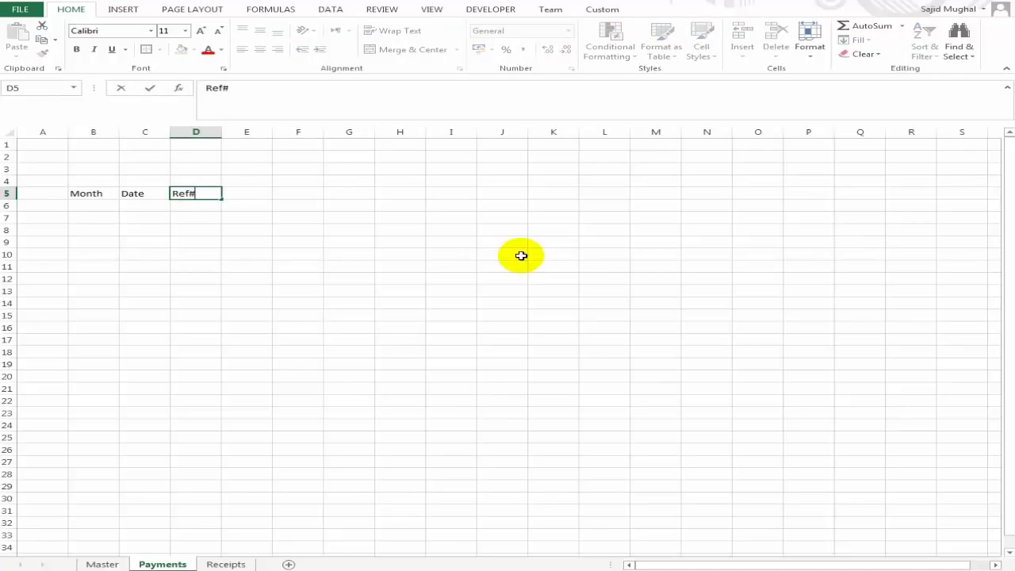
key("Right")
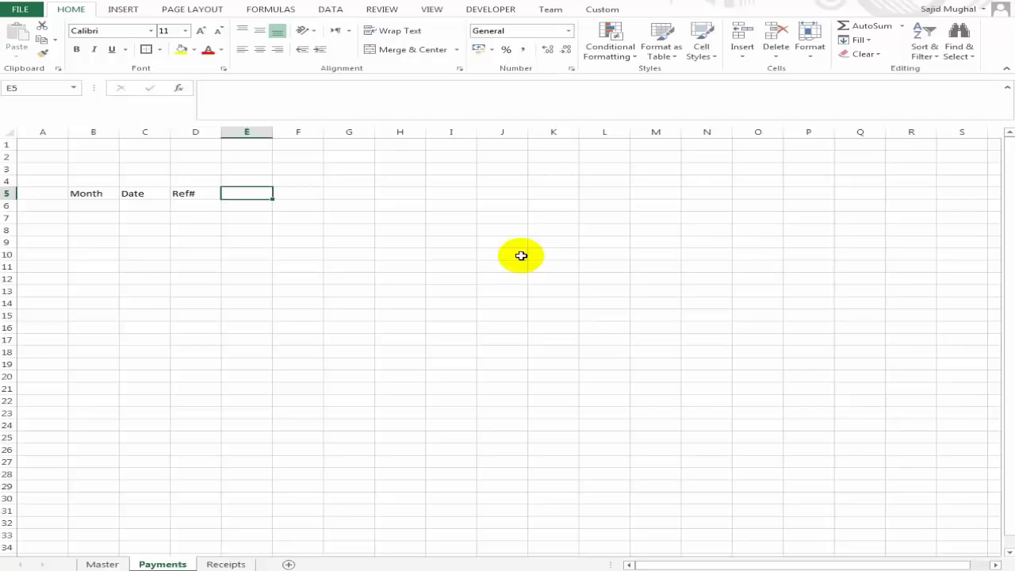
key("Left")
key("Right")
type("A")
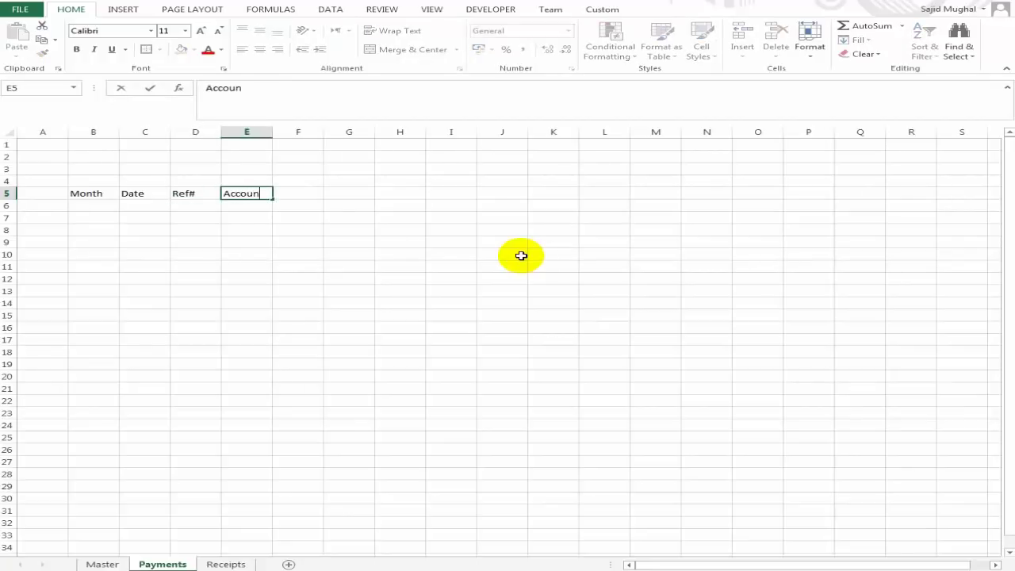
key("Return")
key("Up")
key("Right")
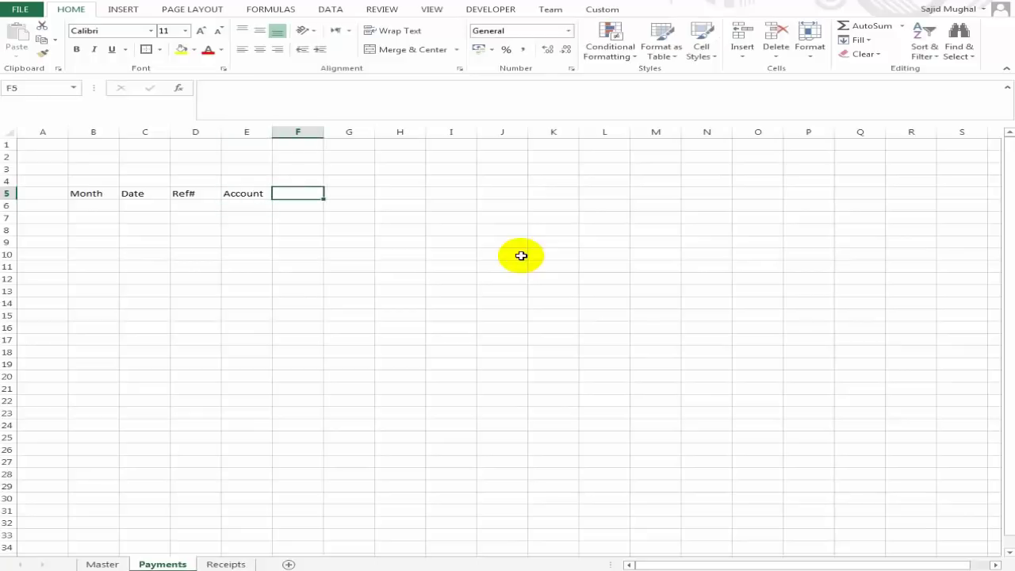
- Add the headings Particular in F5 and Amount in G5
type("Particular")
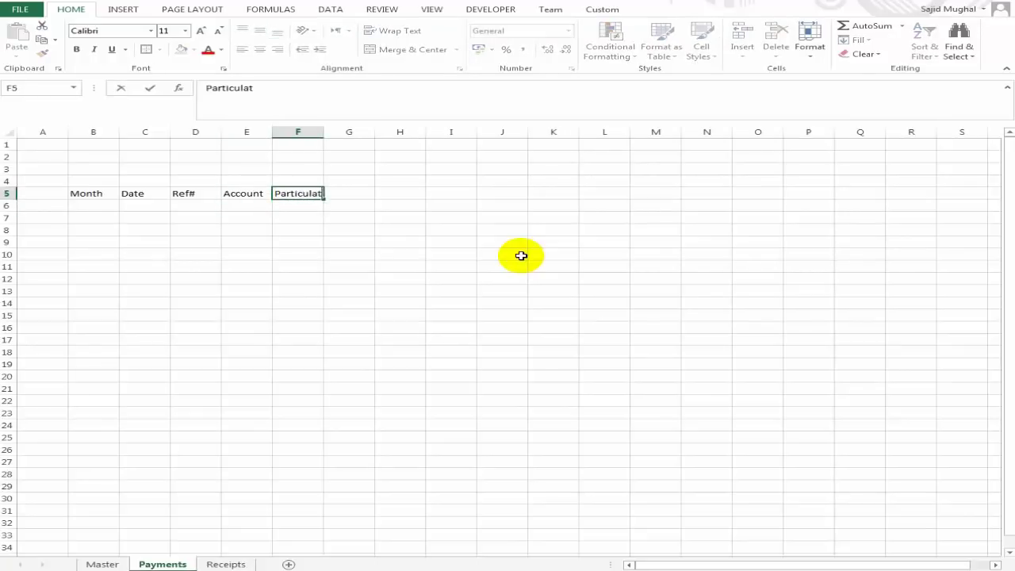
key("Return")
key("Up")
key("Right")
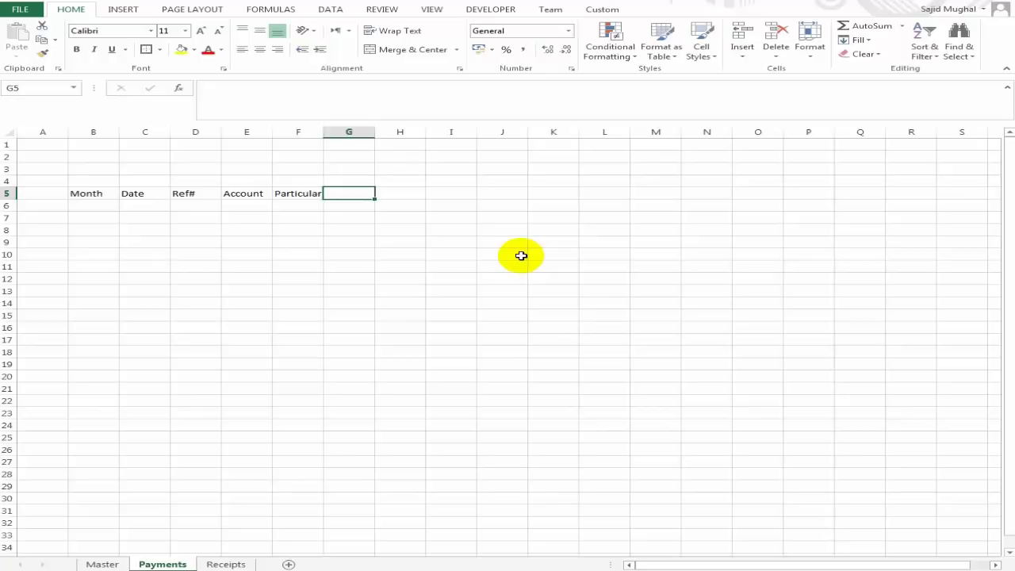
type("Amount")
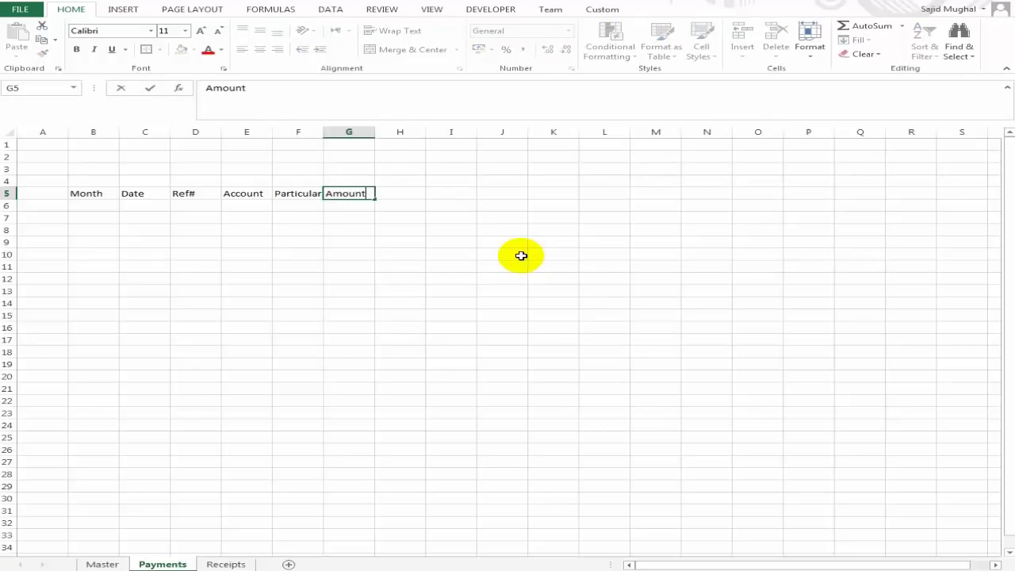
key("Return")
key("Up")
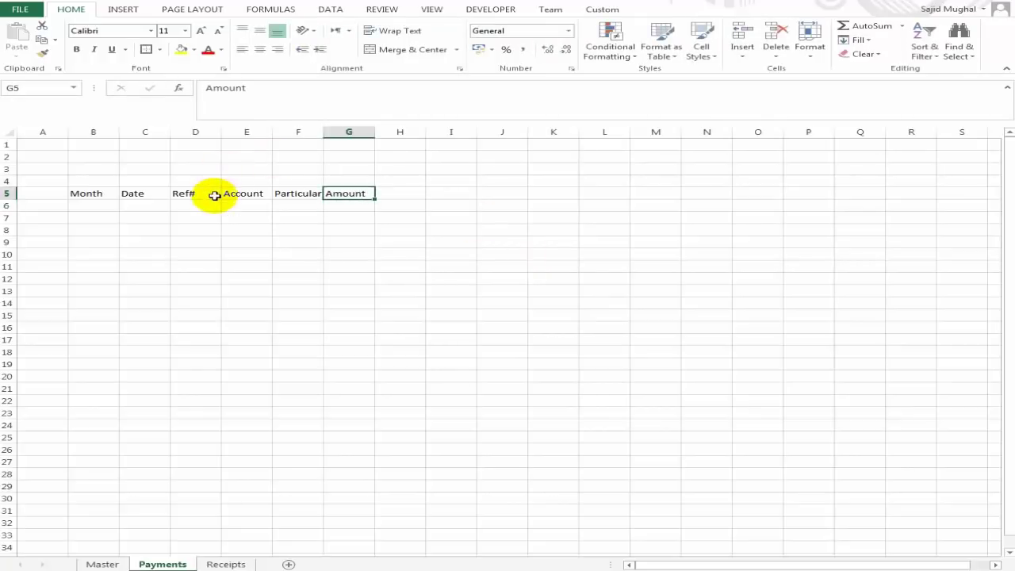
left_click(208, 195)
key("Left")
key("Left")
- Enter January in B6 and fill it down through B16
key("Down")
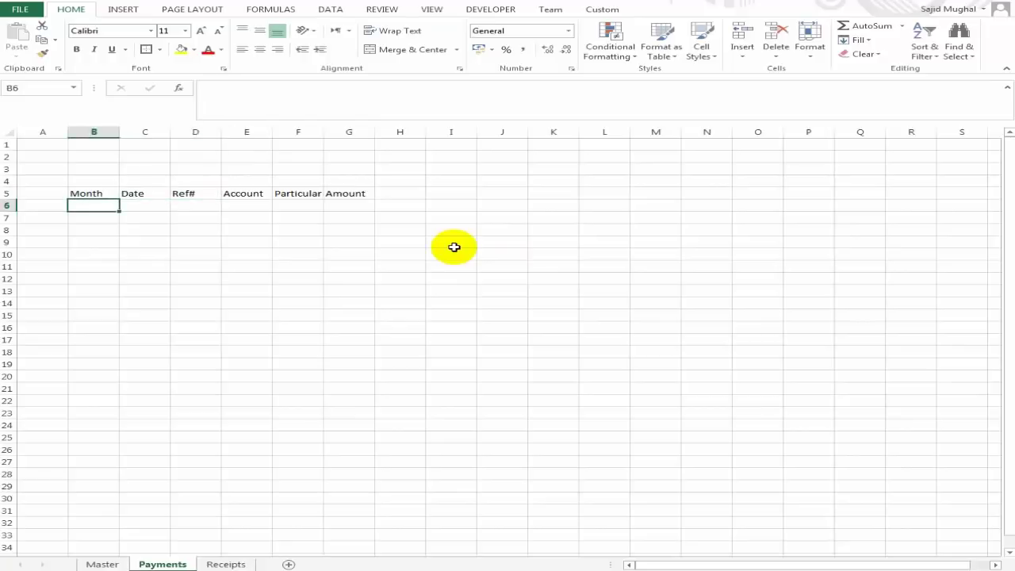
key("Up")
key("Down")
type("J")
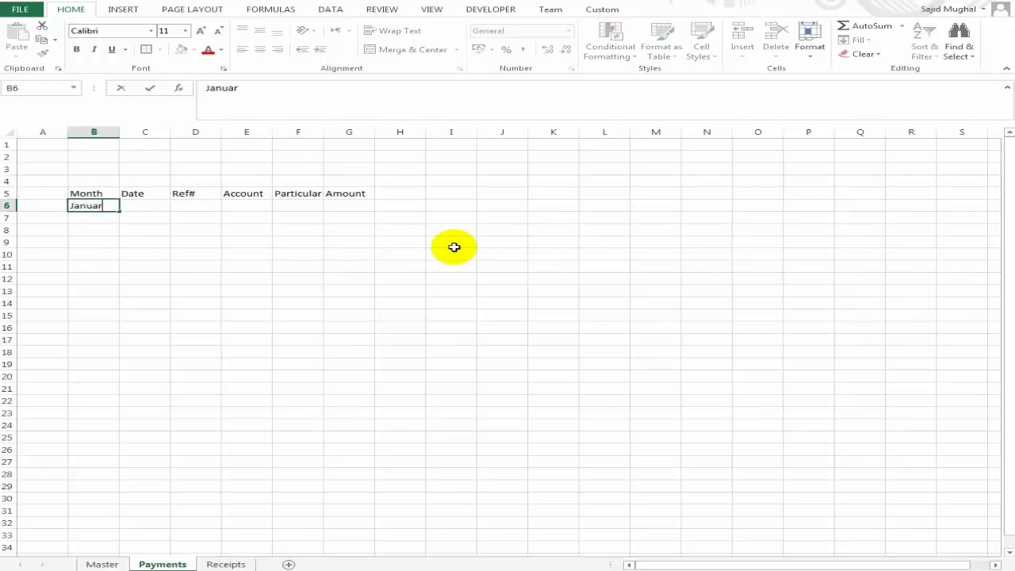
key("Return")
key("Up")
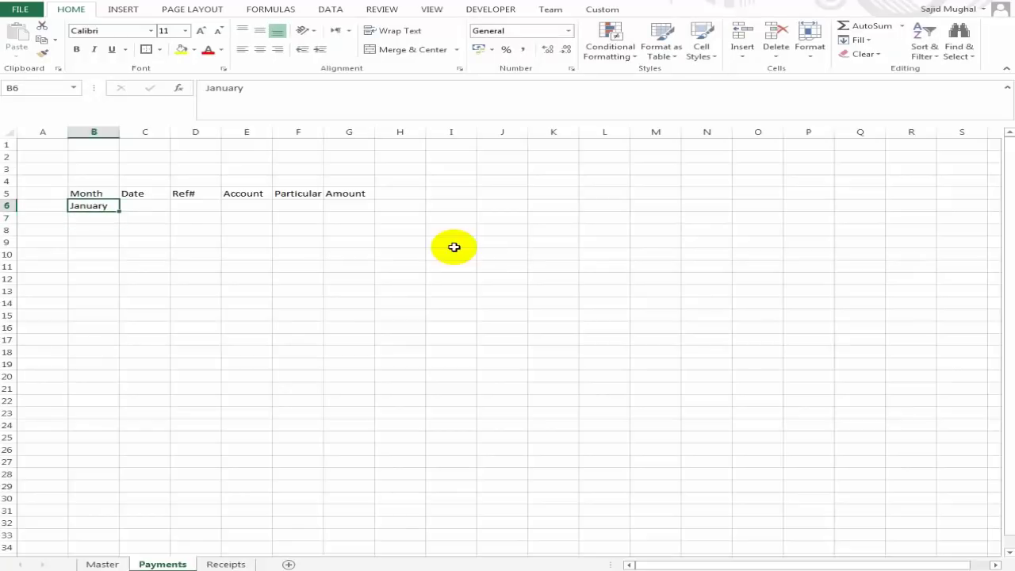
key("shift+Down")
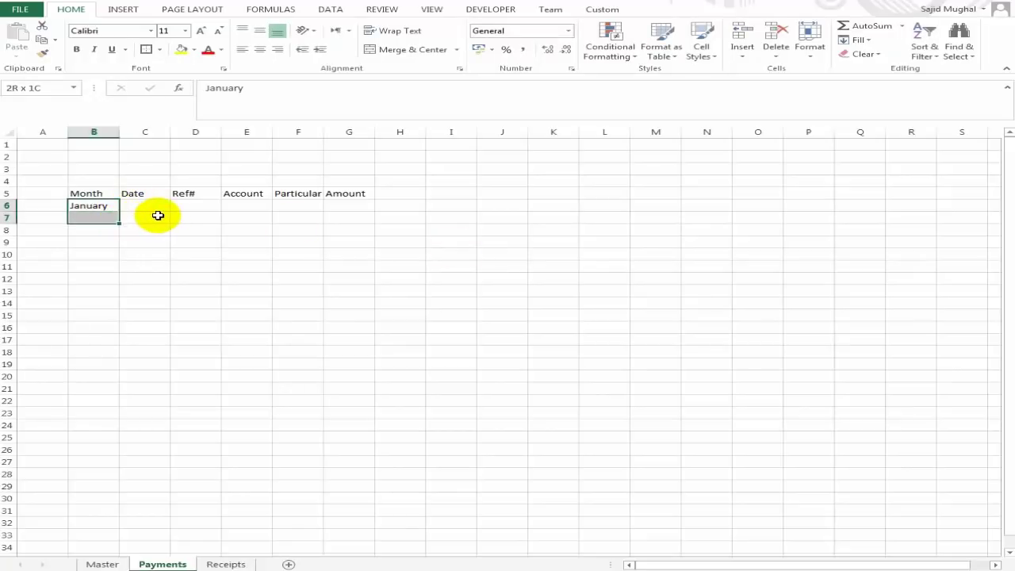
key("shift+Down")
key("shift+Down")
key("shift+Down")
key("ctrl+d")
- Widen column C, enter the date 01-01-18 in C6, and widen column D
left_click(156, 210)
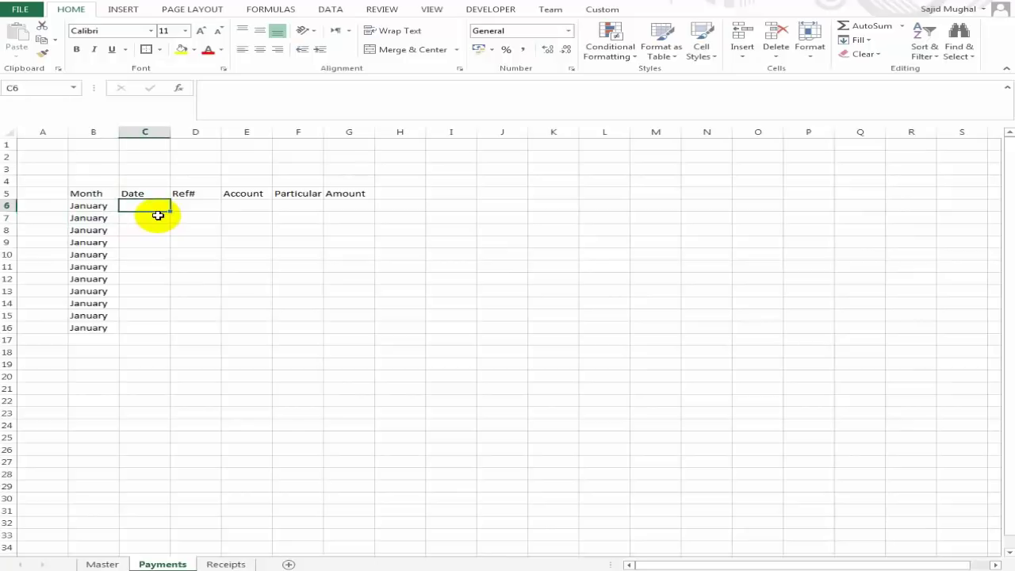
left_click_drag(170, 131, 183, 130)
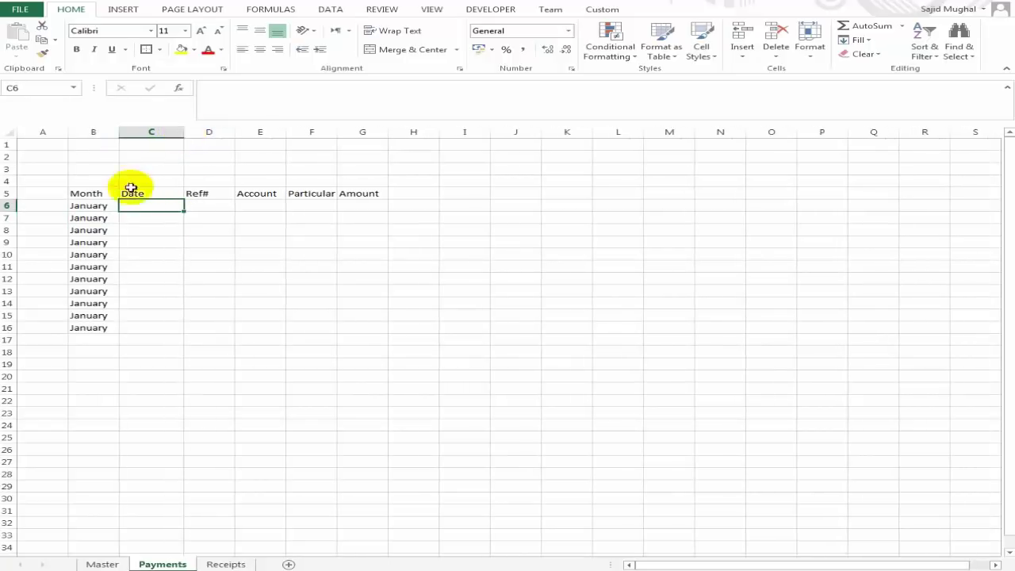
left_click(95, 206)
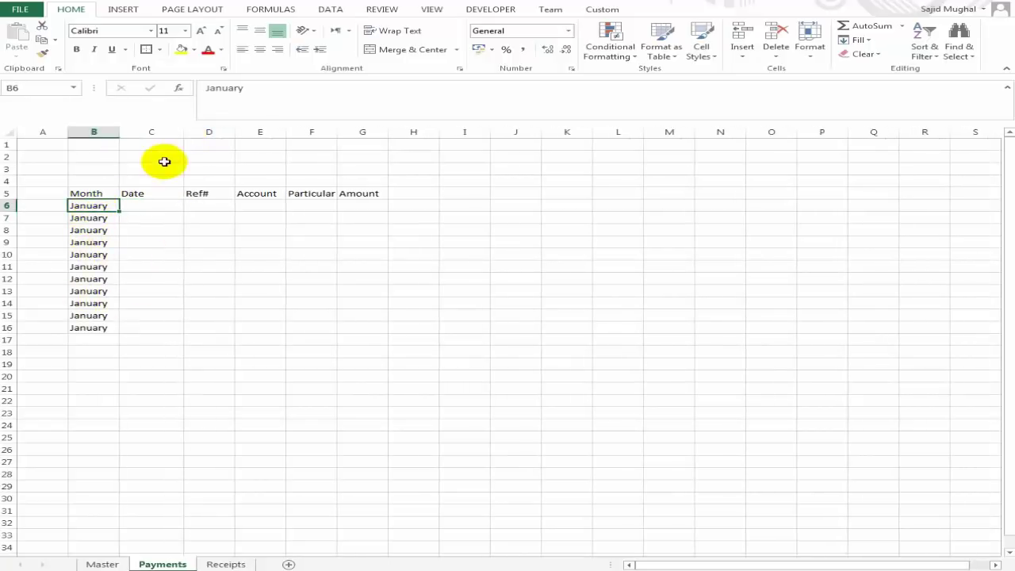
left_click(159, 206)
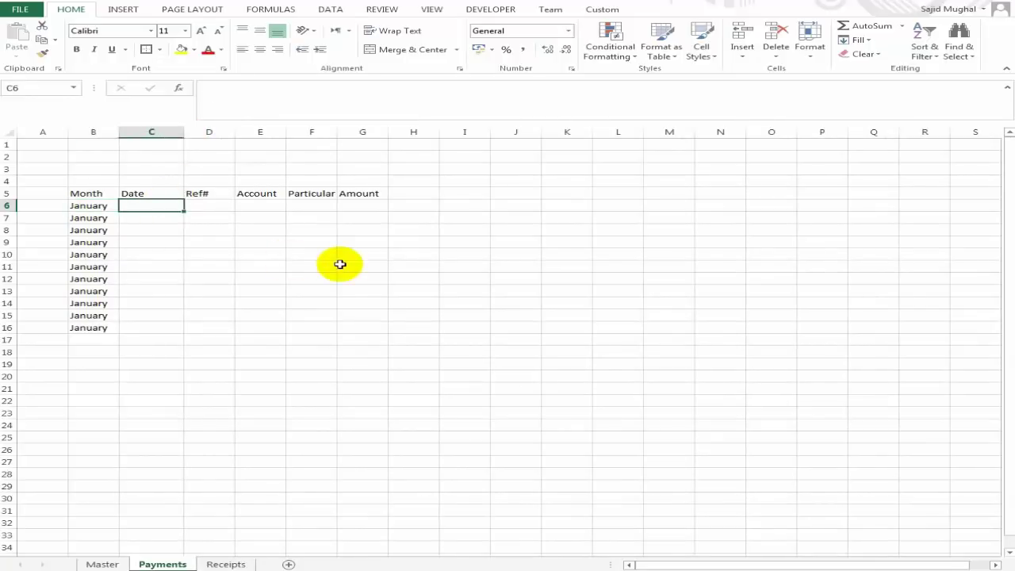
type("1-1-1")
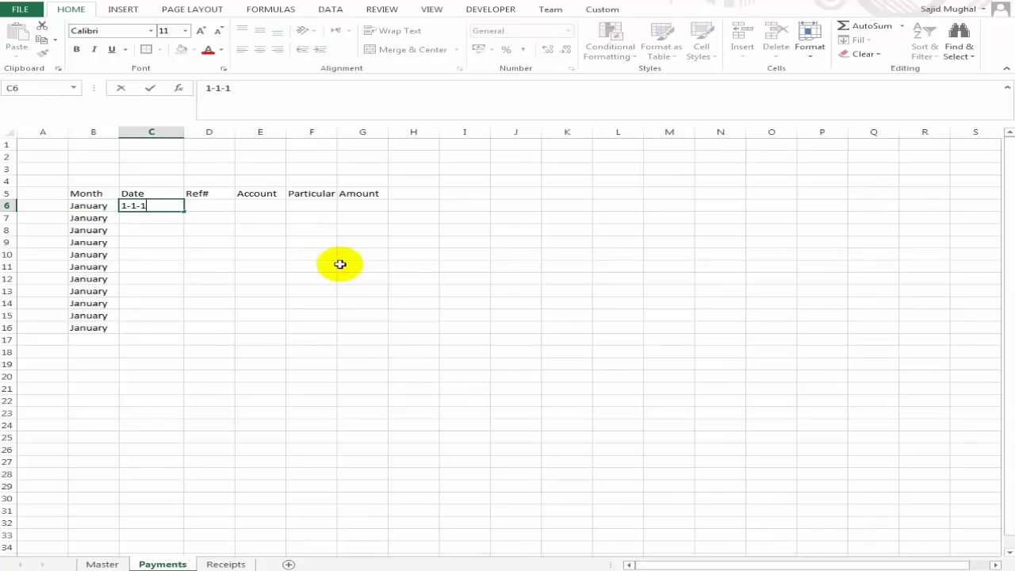
key("Return")
key("Up")
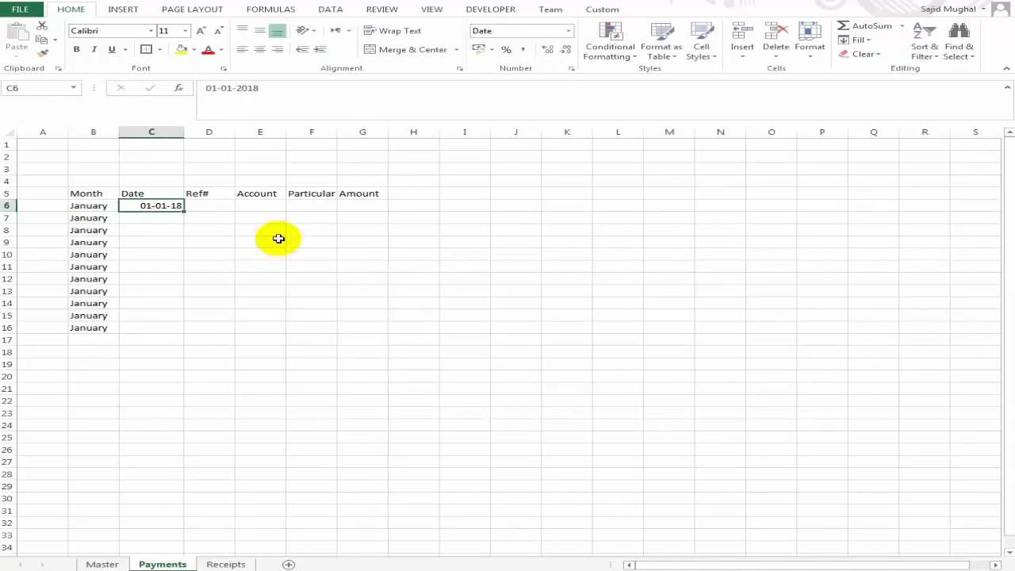
key("Right")
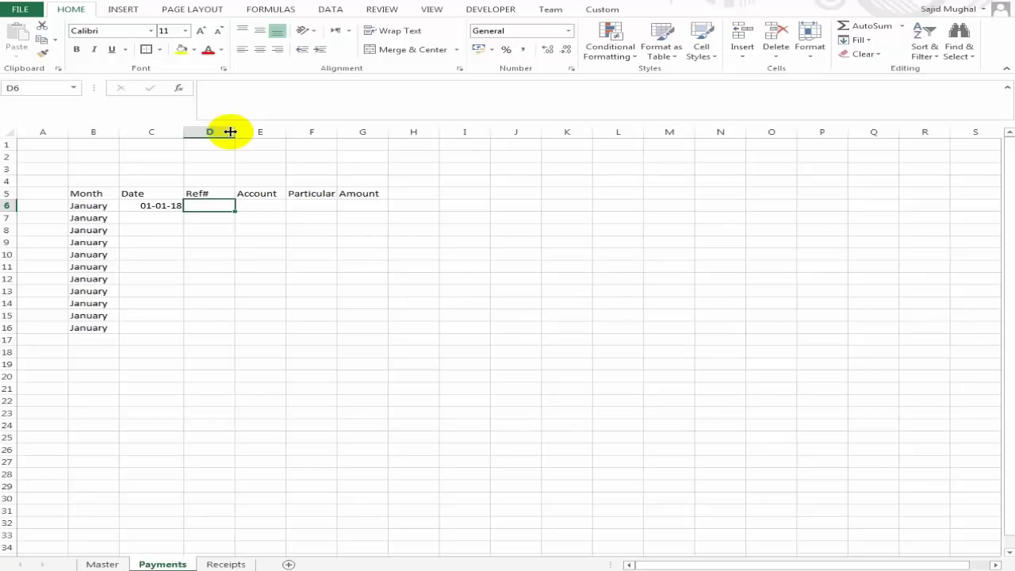
left_click_drag(230, 132, 238, 132)
key("Return")
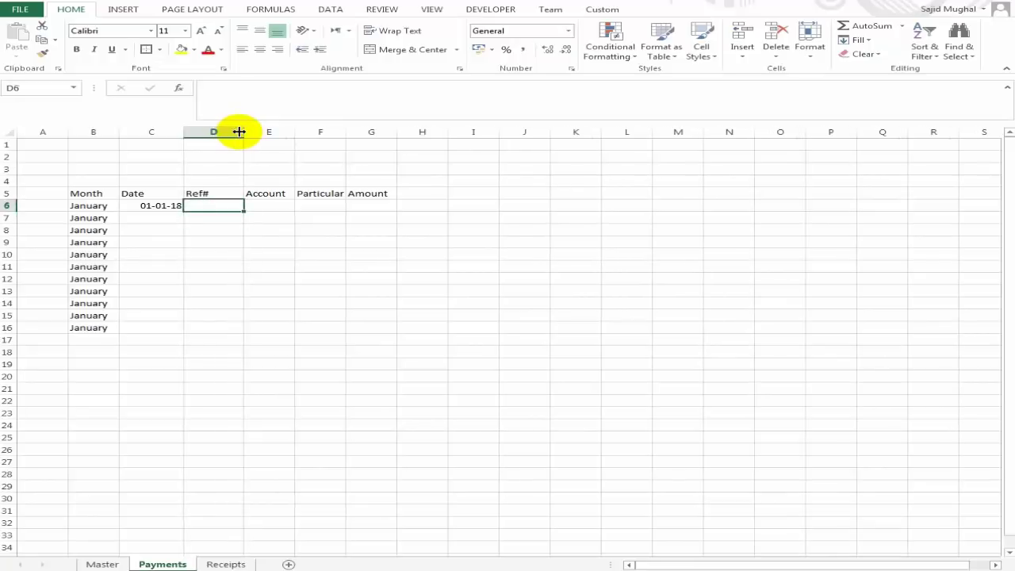
- Put the formula =IF(C6<>"",ROW(1:1),"") in D6 so it shows Ref# 1
type("=if")
key("Tab")
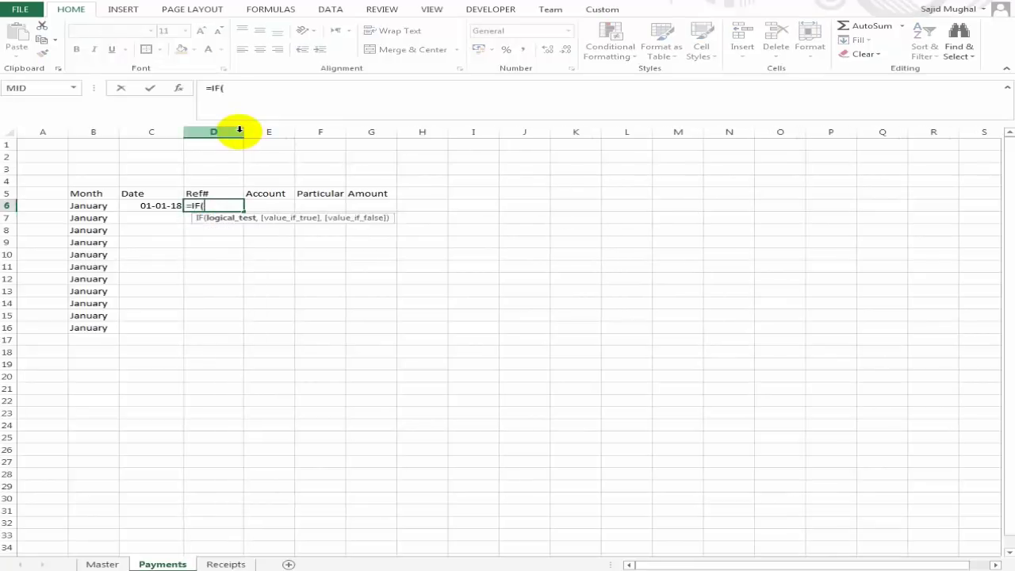
key("Left")
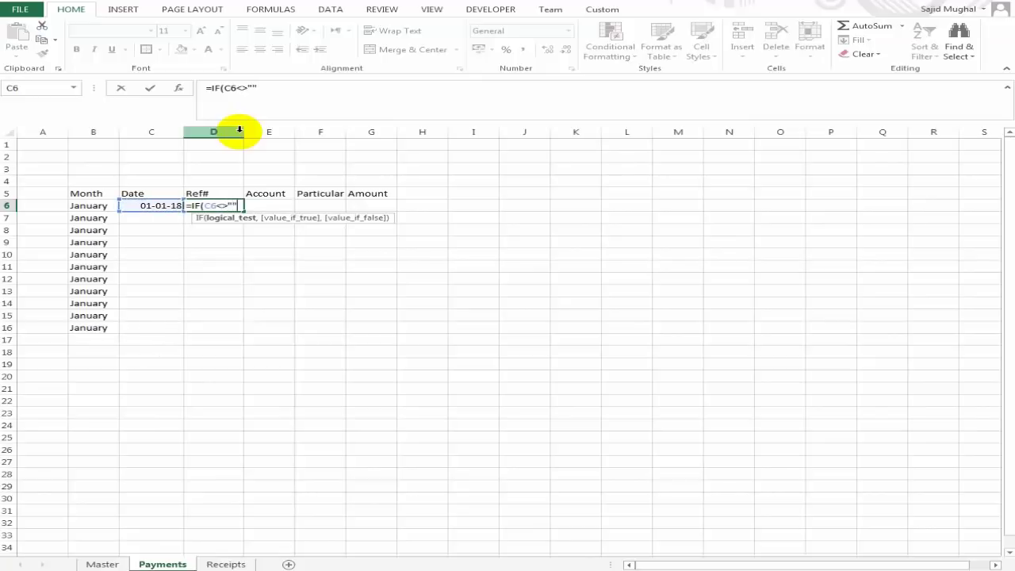
type(",")
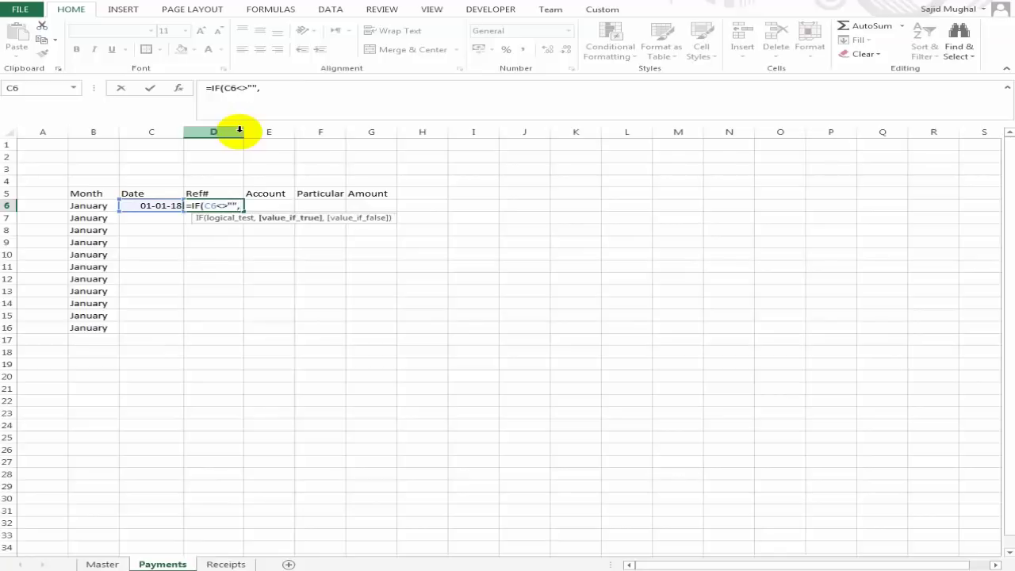
type("roq")
key("BackSpace")
type("w")
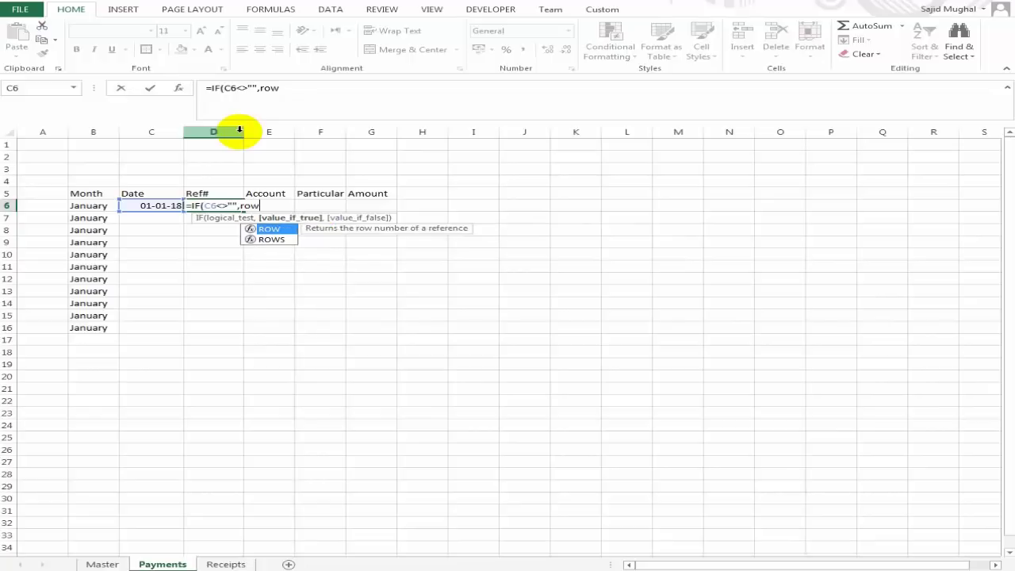
type("(1:")
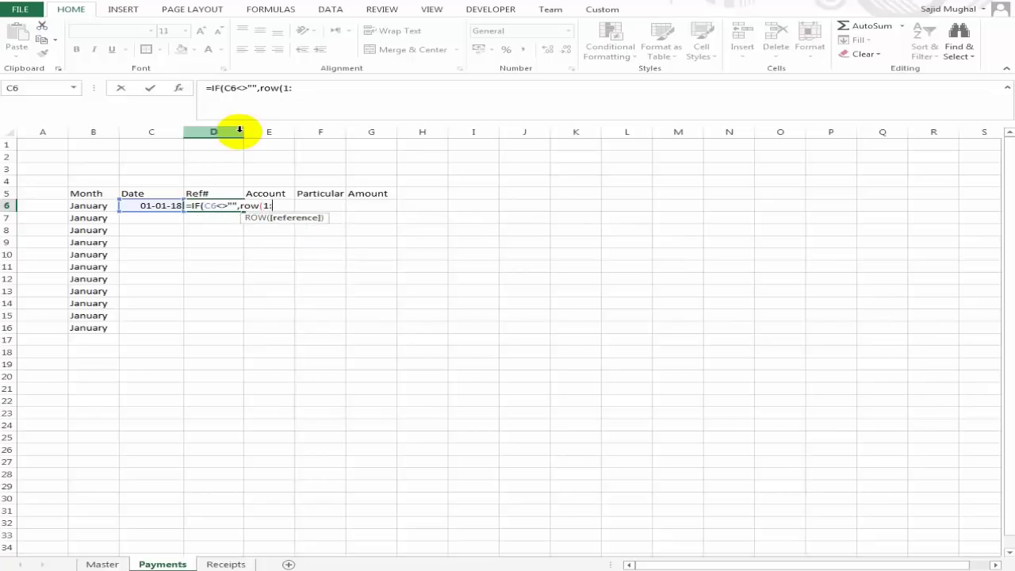
type("1")
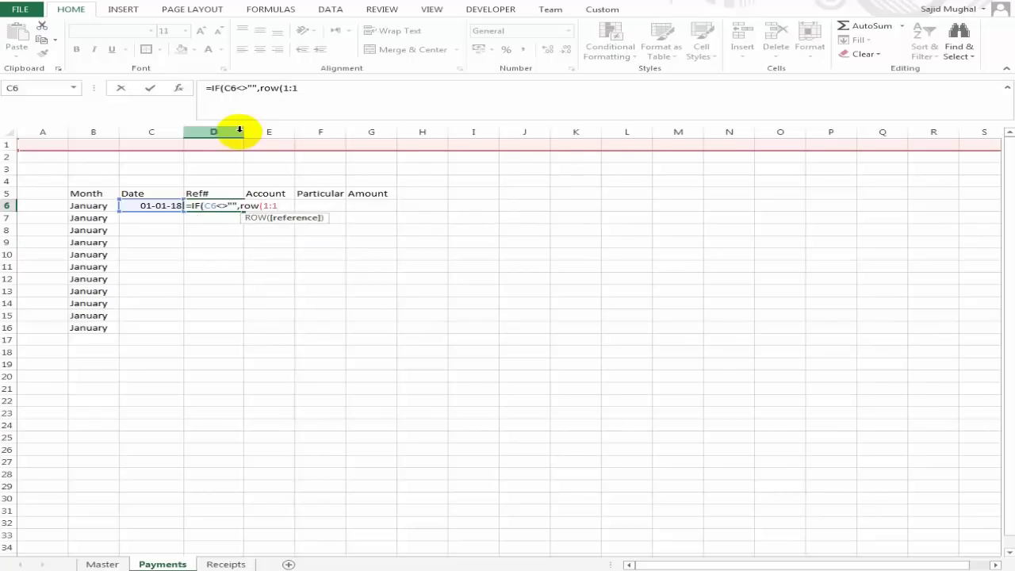
type("),")
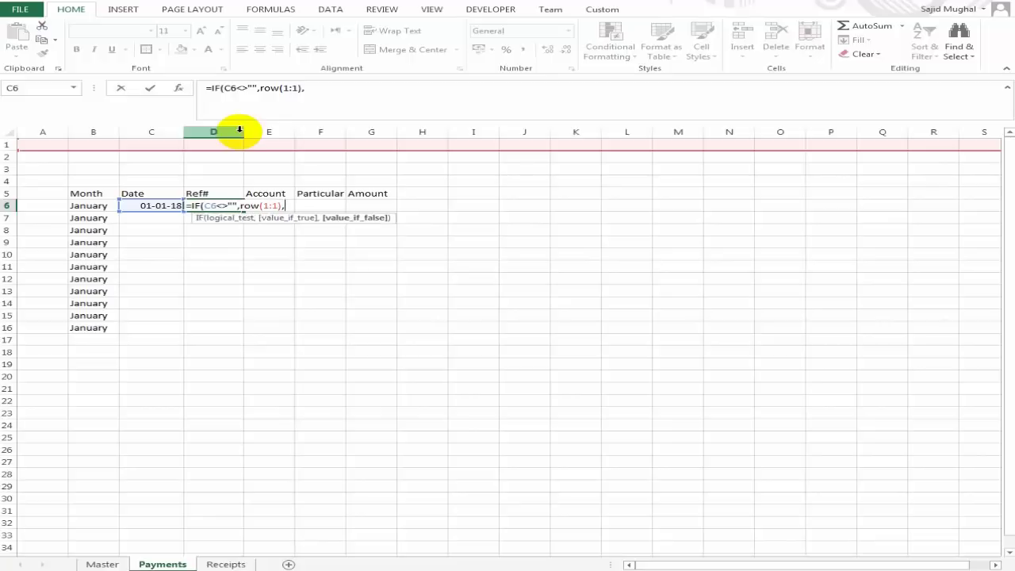
key("Return")
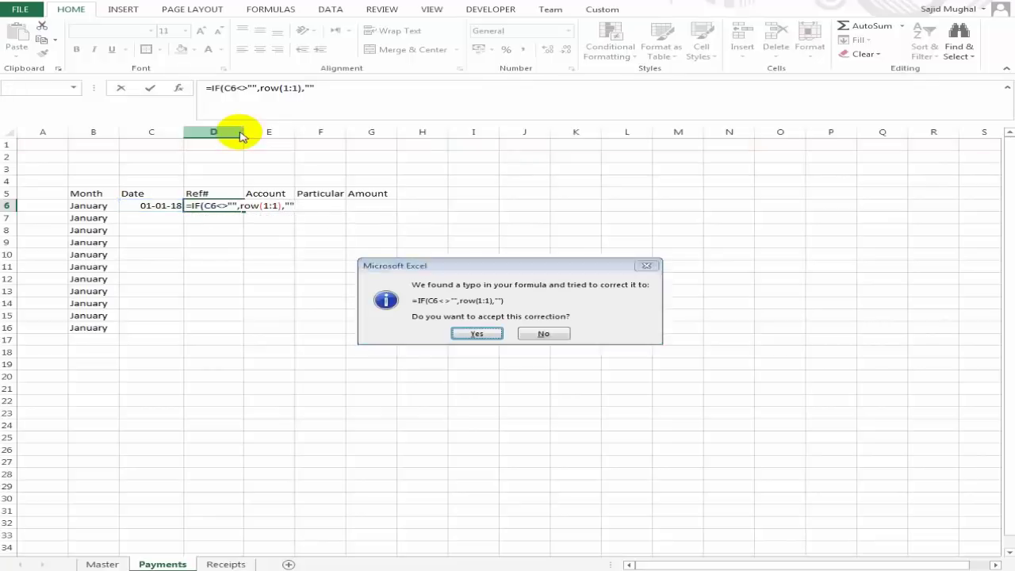
key("Return")
key("Up")
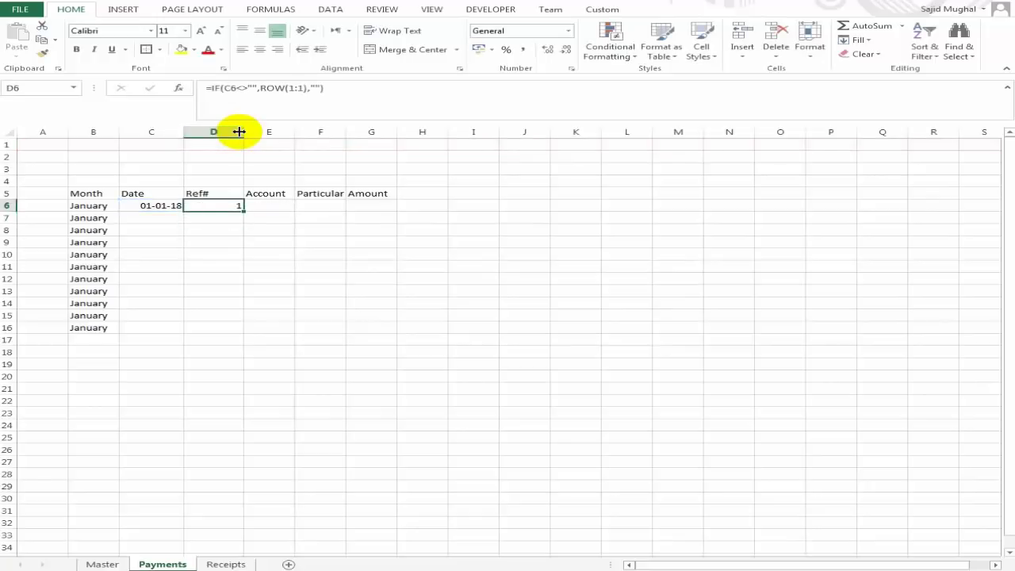
left_click(290, 207)
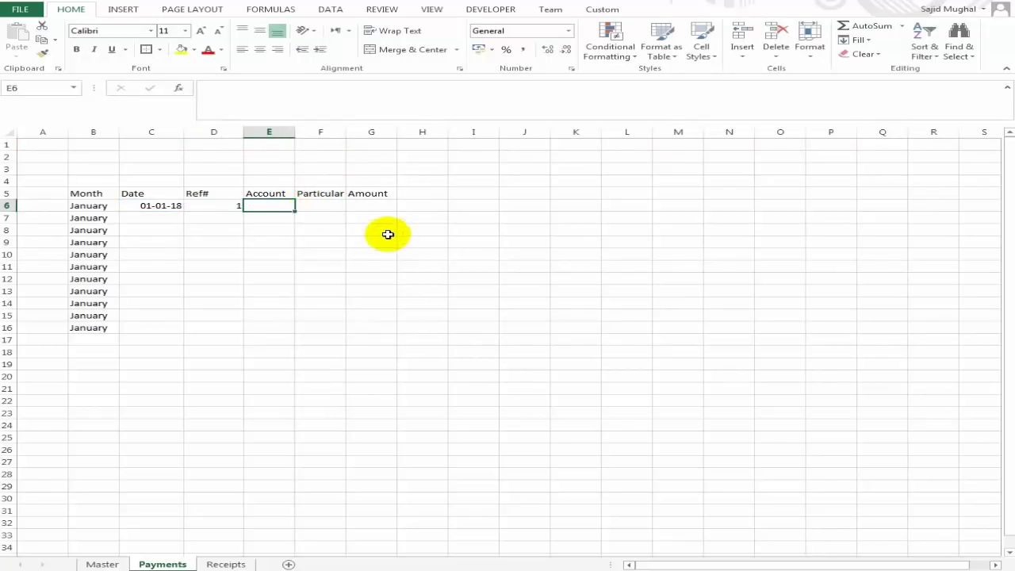
- Widen column E and give E6 a dropdown list sourced from Master!B6:B8
left_click_drag(295, 132, 318, 132)
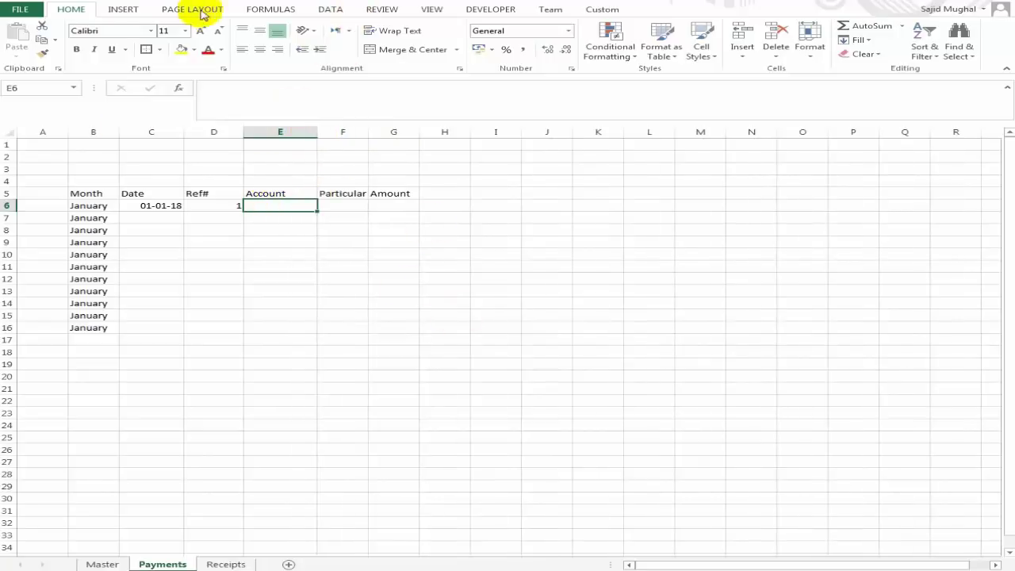
left_click(340, 10)
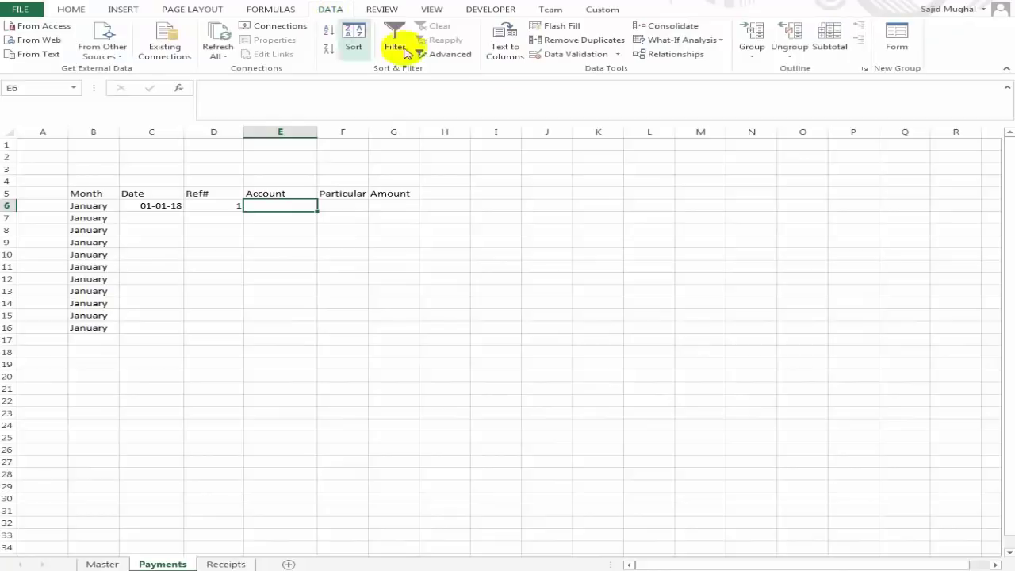
left_click(574, 54)
left_click(569, 350)
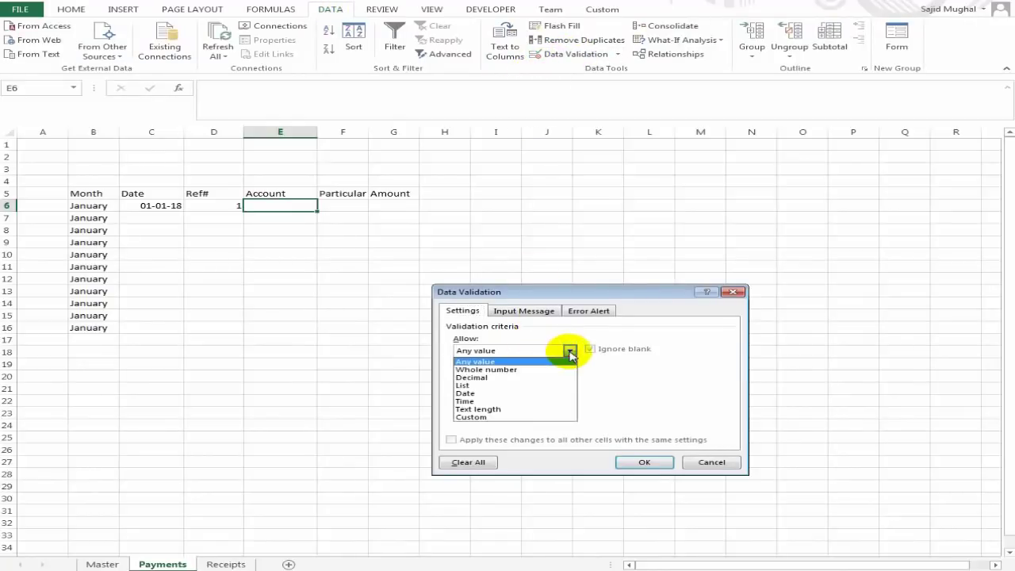
left_click(527, 385)
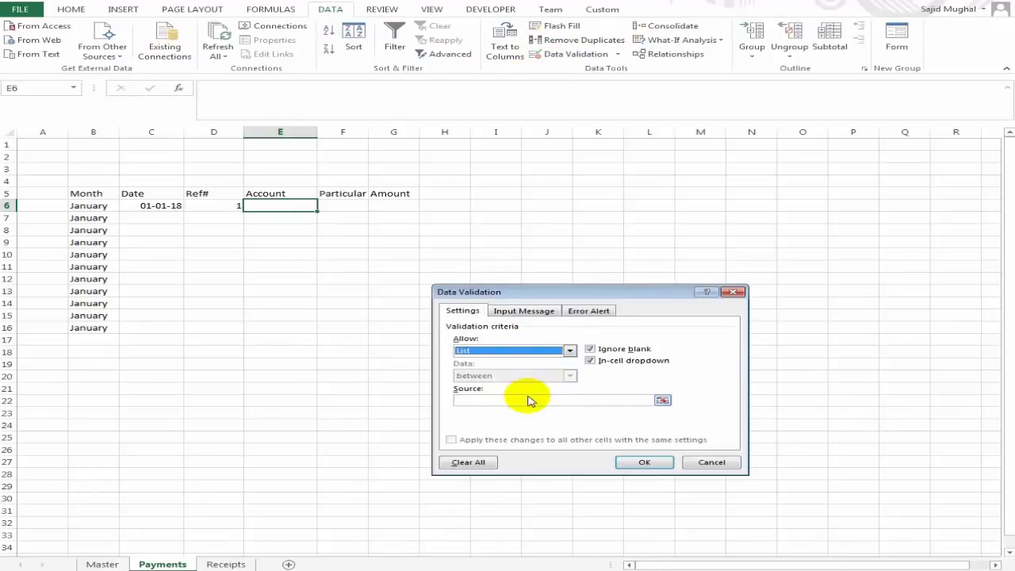
left_click(524, 400)
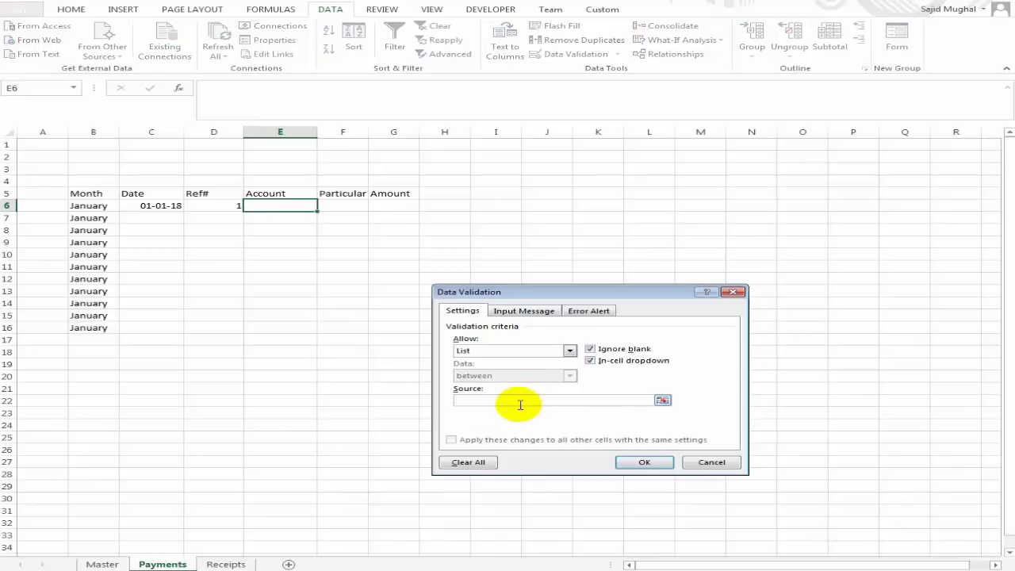
left_click(103, 564)
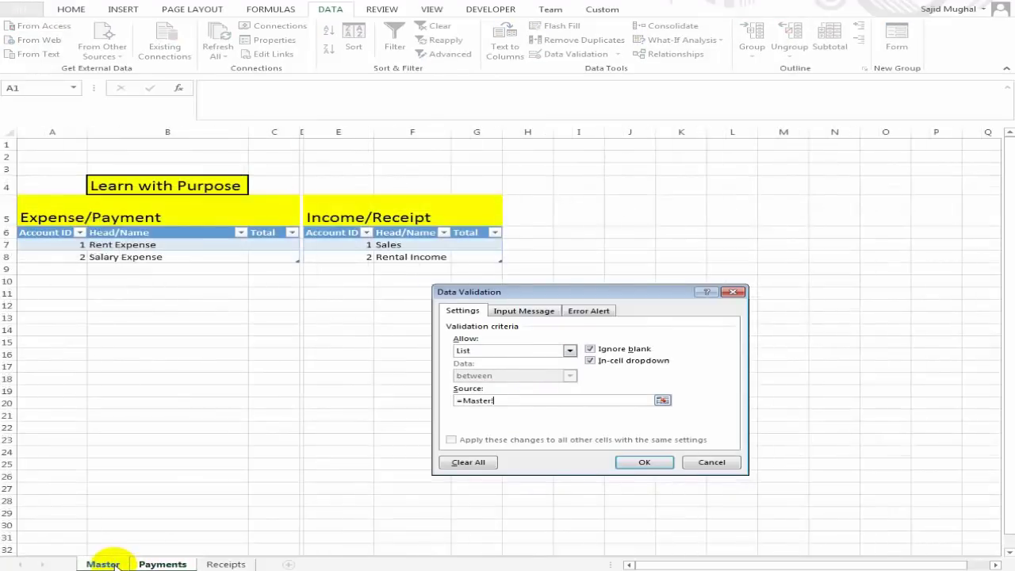
left_click(161, 234)
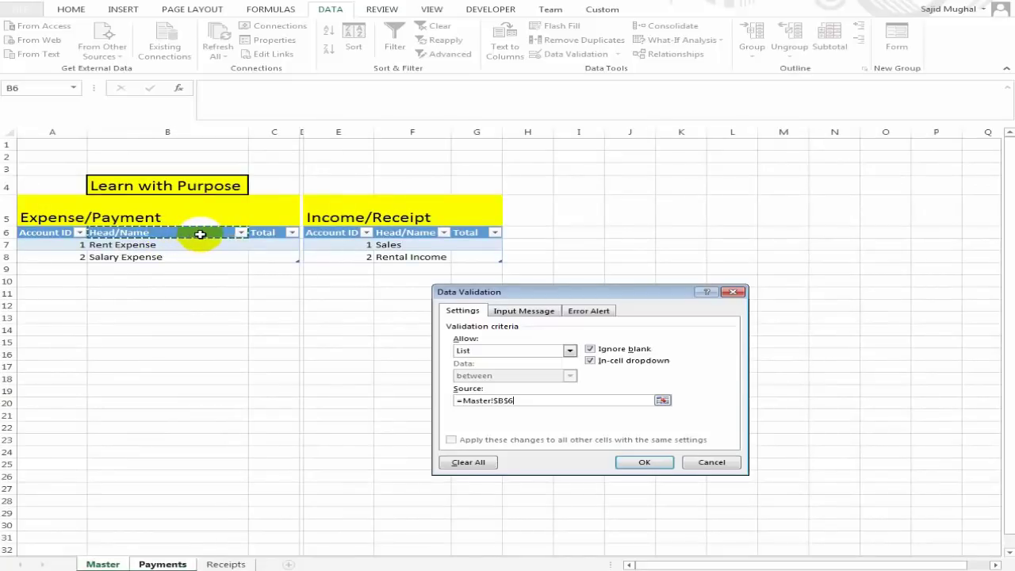
left_click_drag(200, 234, 194, 253)
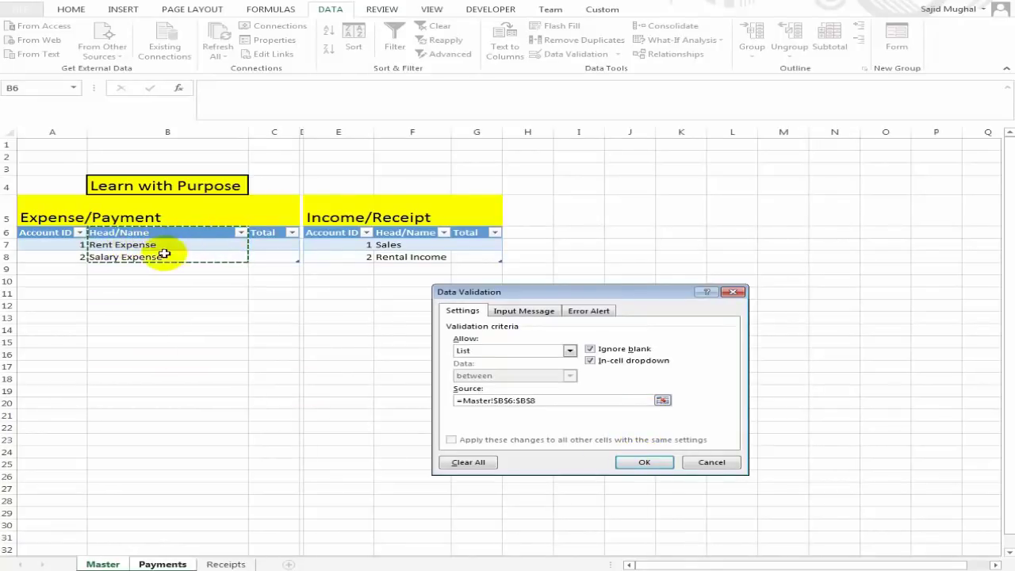
left_click(646, 462)
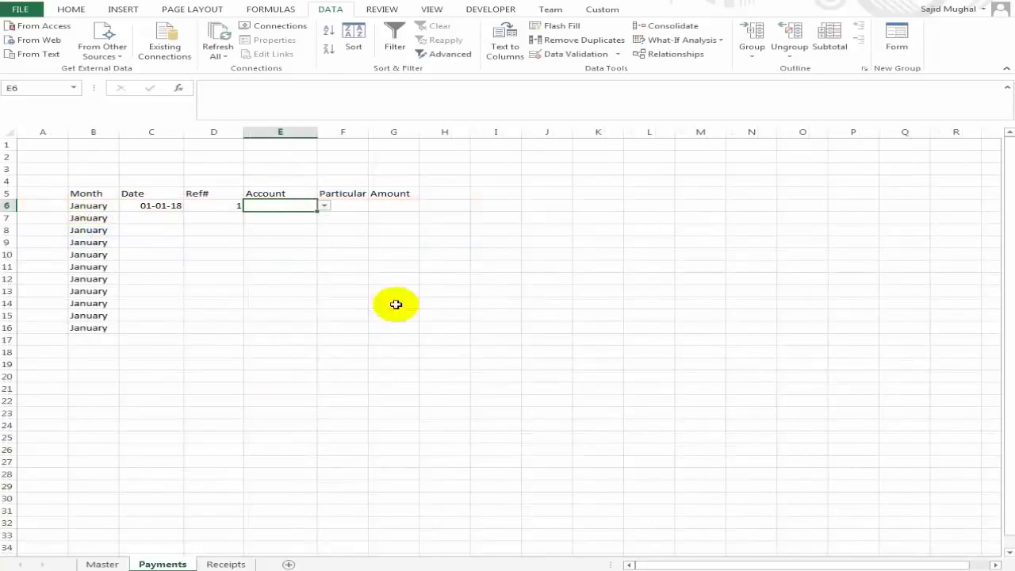
- Choose Salary Expense from E6's Account dropdown
left_click(341, 266)
left_click(310, 205)
left_click(324, 205)
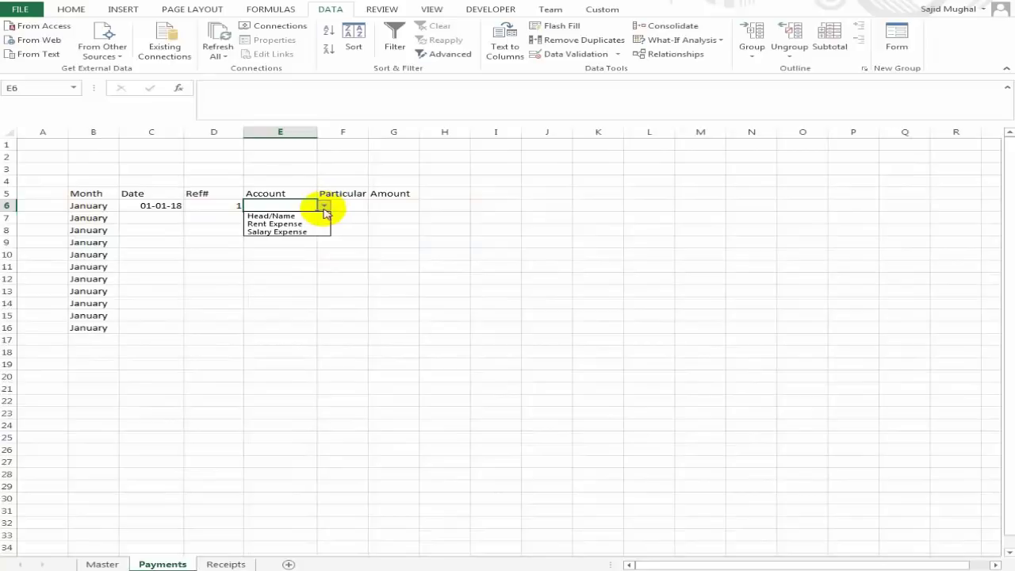
left_click(306, 225)
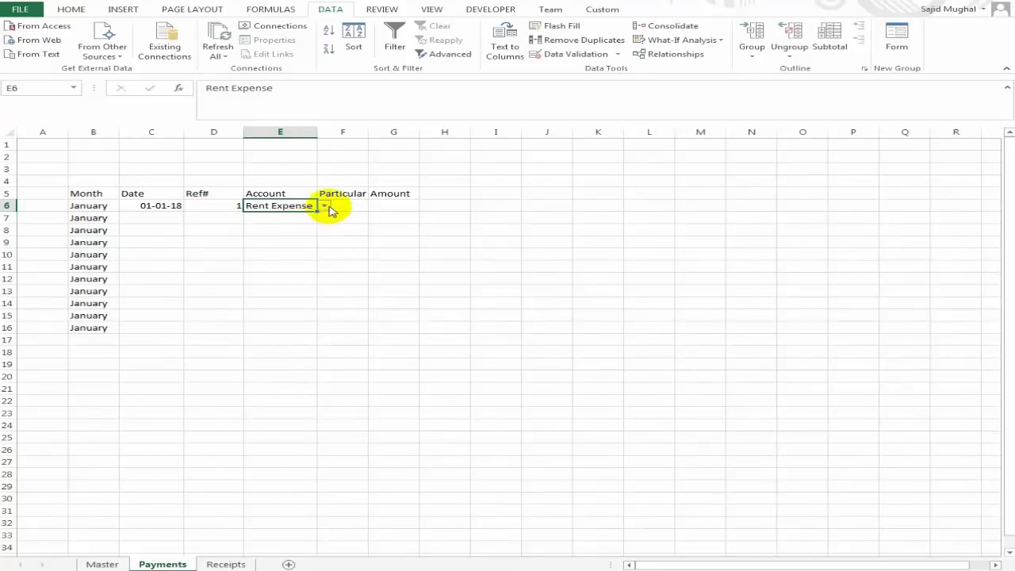
left_click(325, 206)
left_click(301, 232)
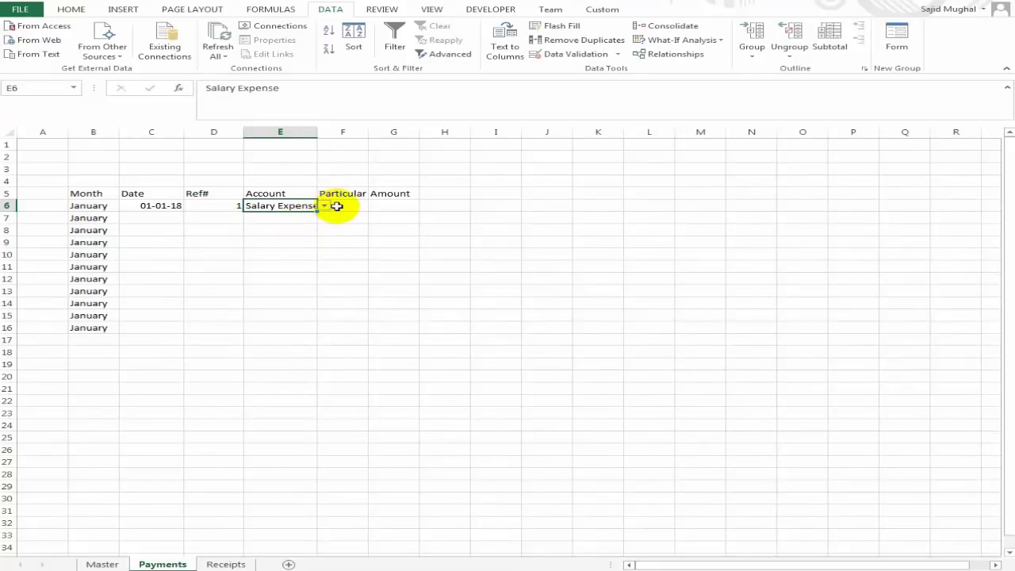
left_click(335, 204)
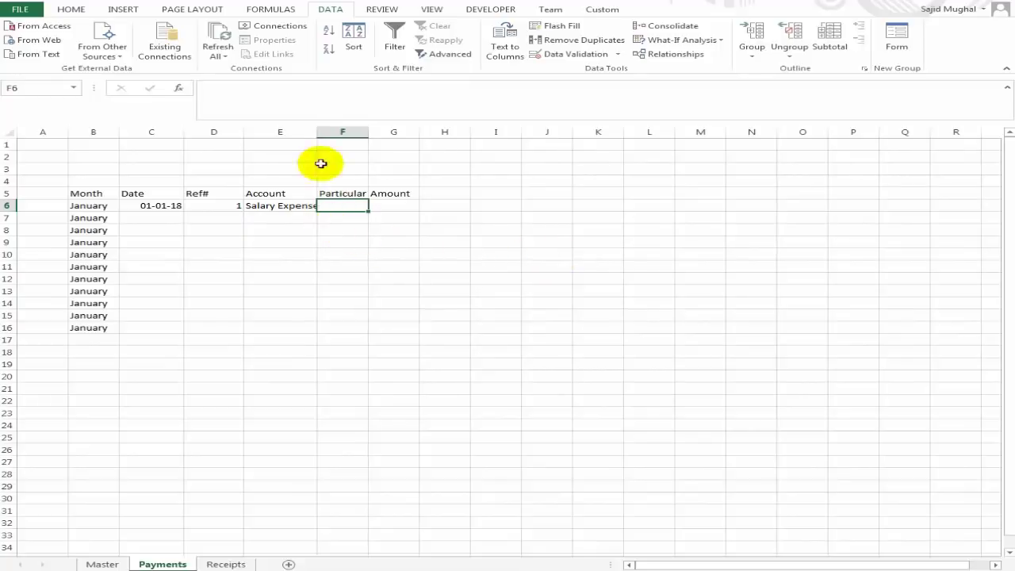
- Widen column E to fit the account name, then go to the Master sheet
left_click_drag(317, 132, 328, 132)
left_click(292, 203)
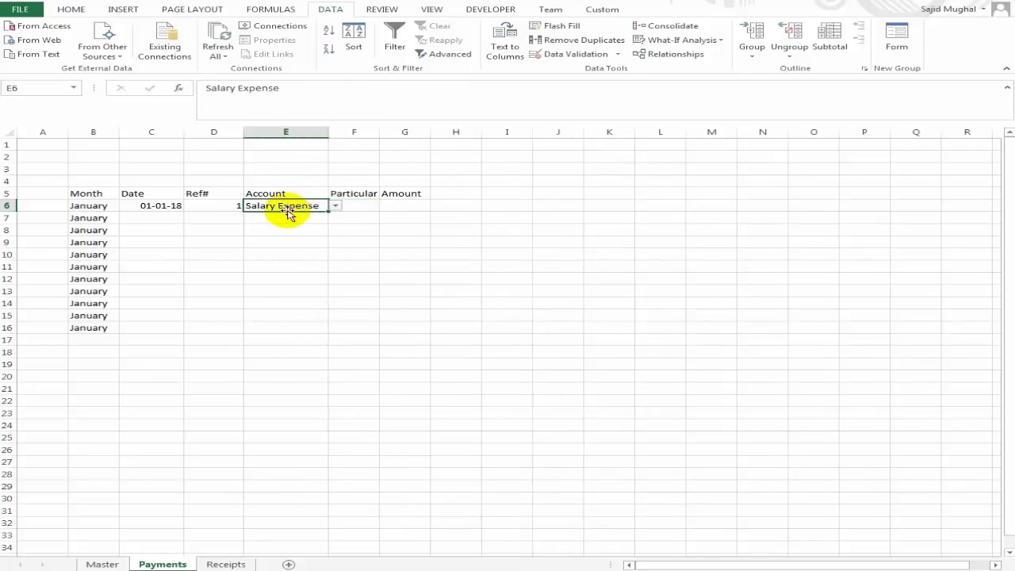
left_click(335, 206)
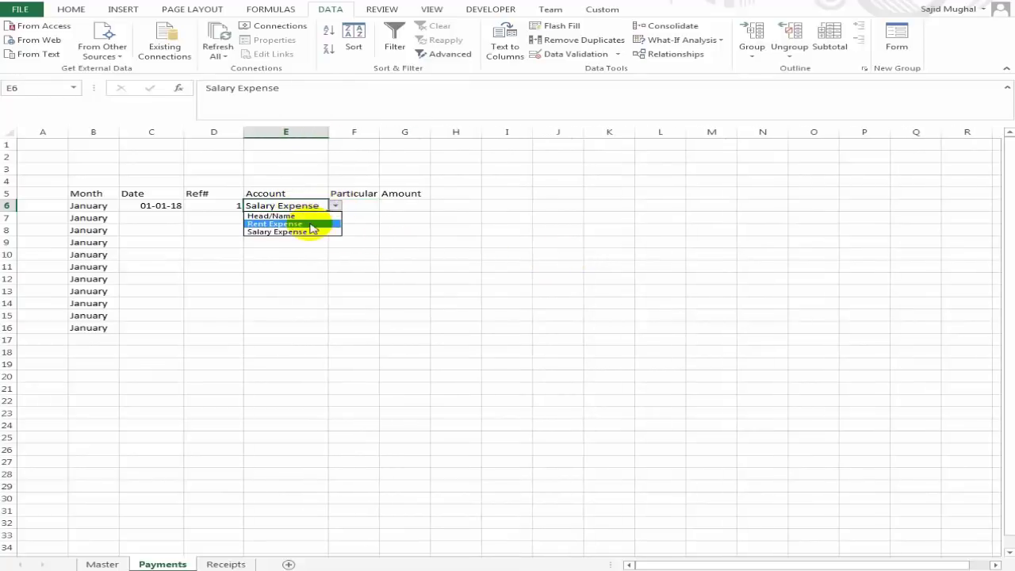
left_click(323, 224)
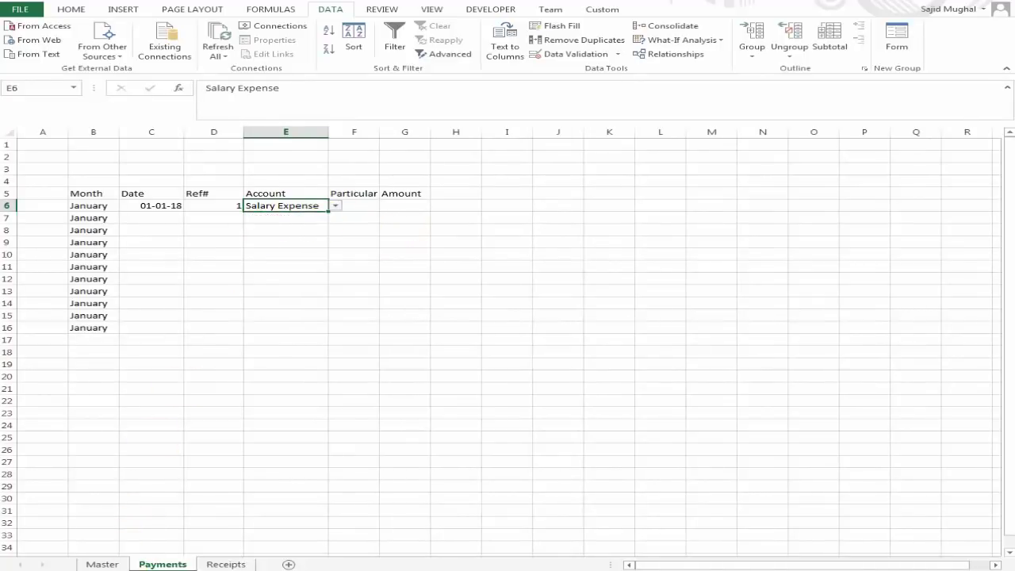
left_click(102, 564)
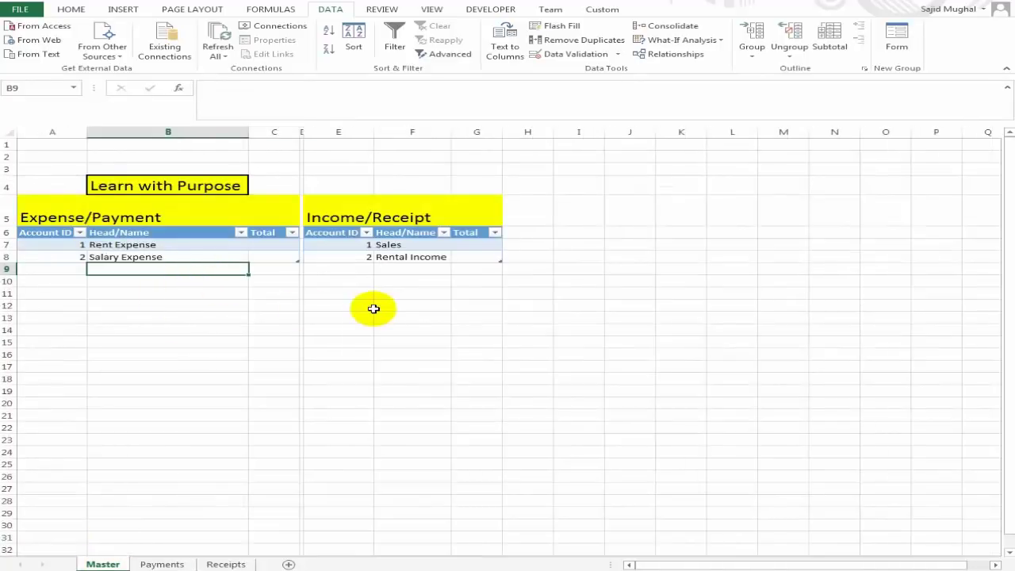
- Add Telephone Expense as a new expense row in Master cell B9
type("Telephone Expenses")
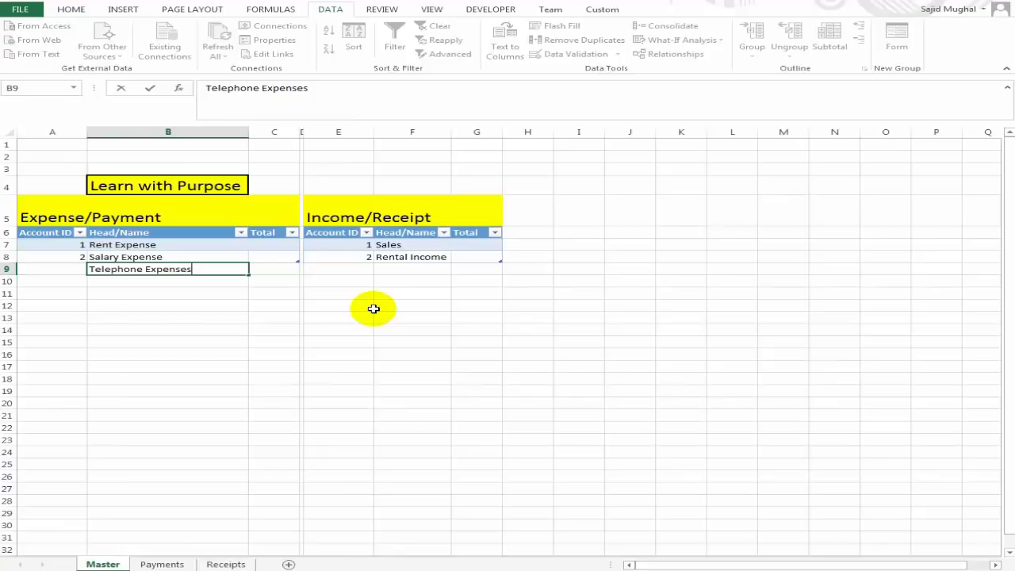
key("Return")
key("Up")
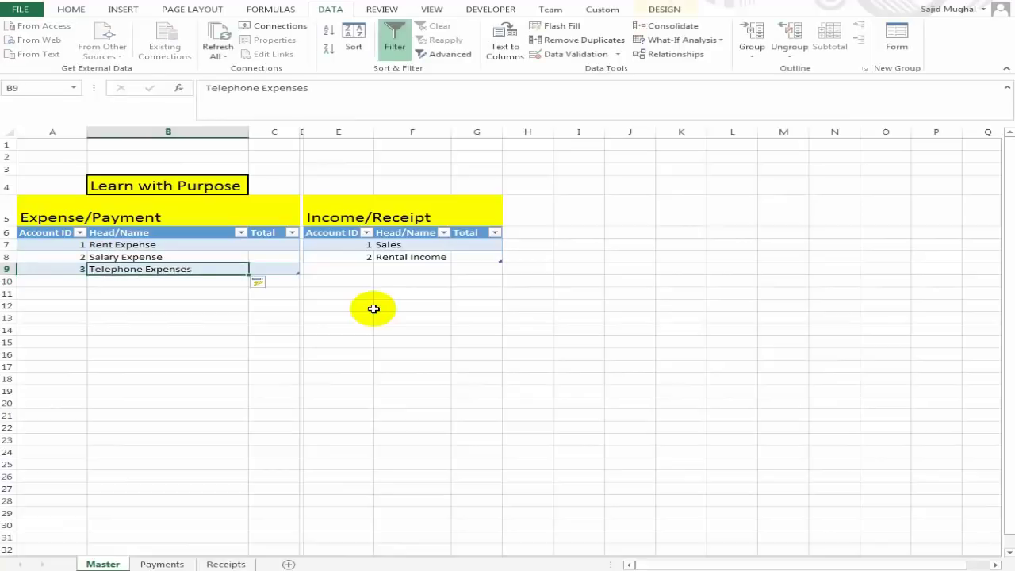
key("F2")
key("BackSpace")
key("Return")
key("Up")
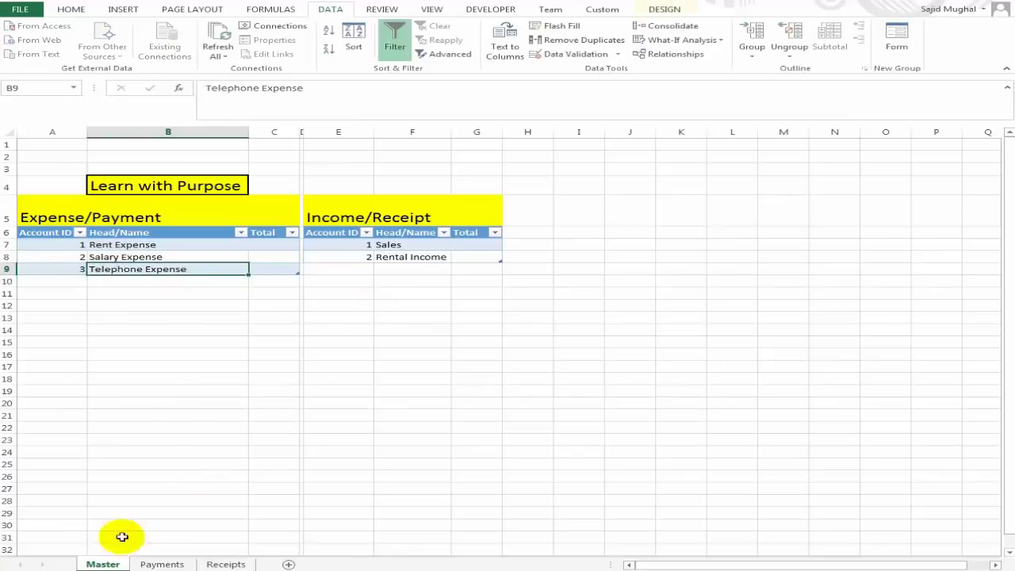
- Check whether E6's Account dropdown on Payments offers the new Telephone Expense entry
left_click(161, 564)
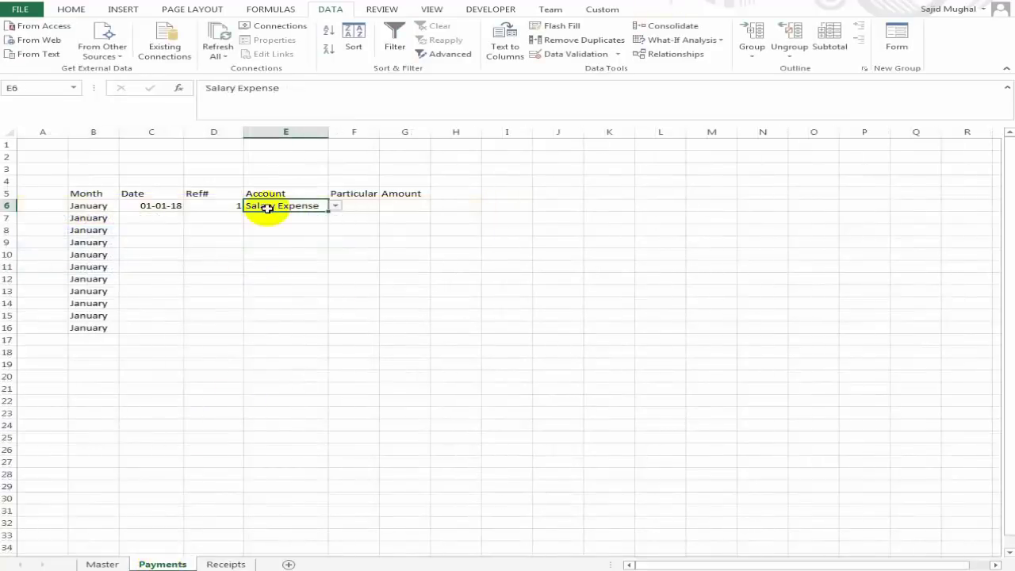
left_click(337, 206)
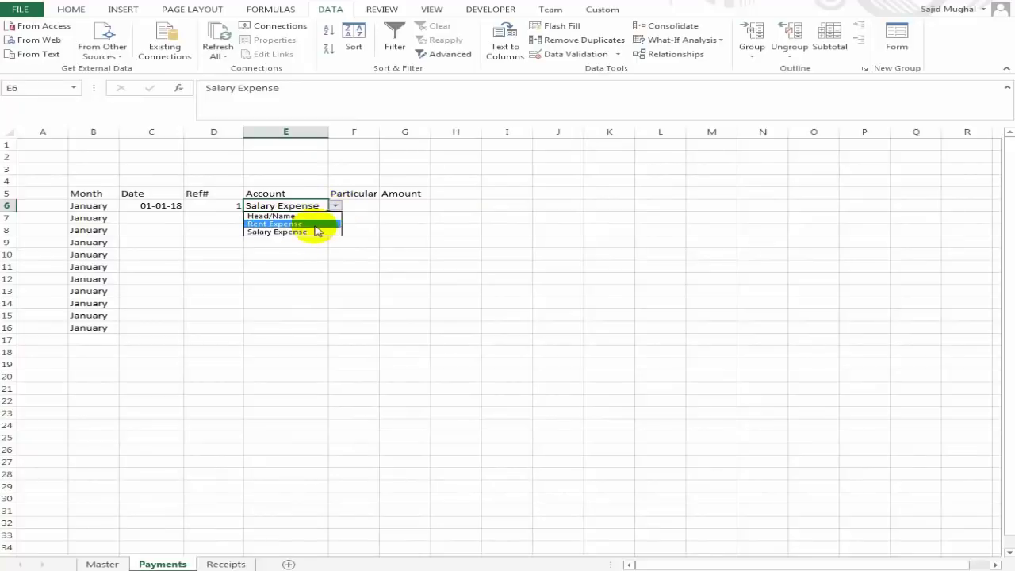
left_click(307, 207)
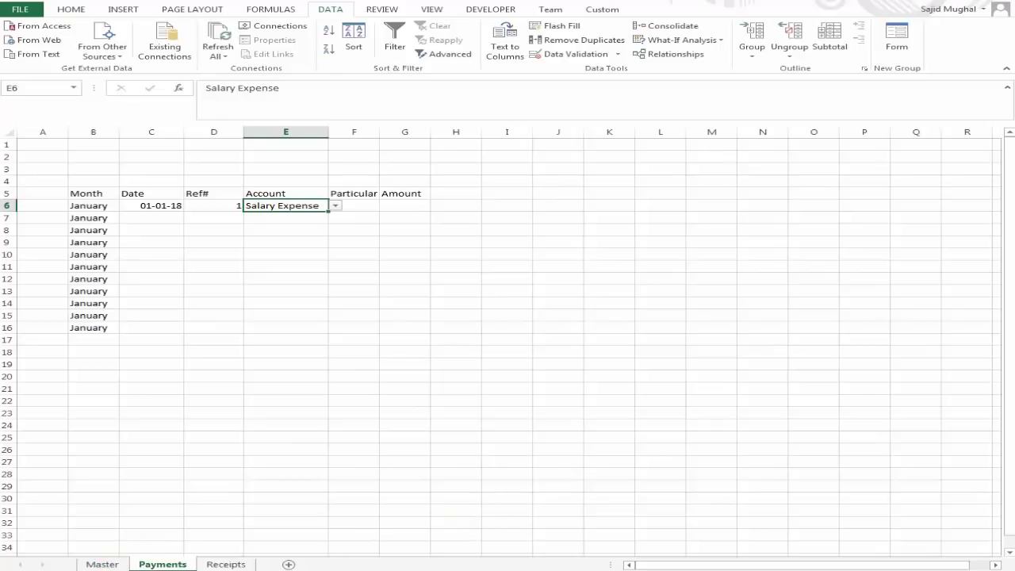
left_click(107, 564)
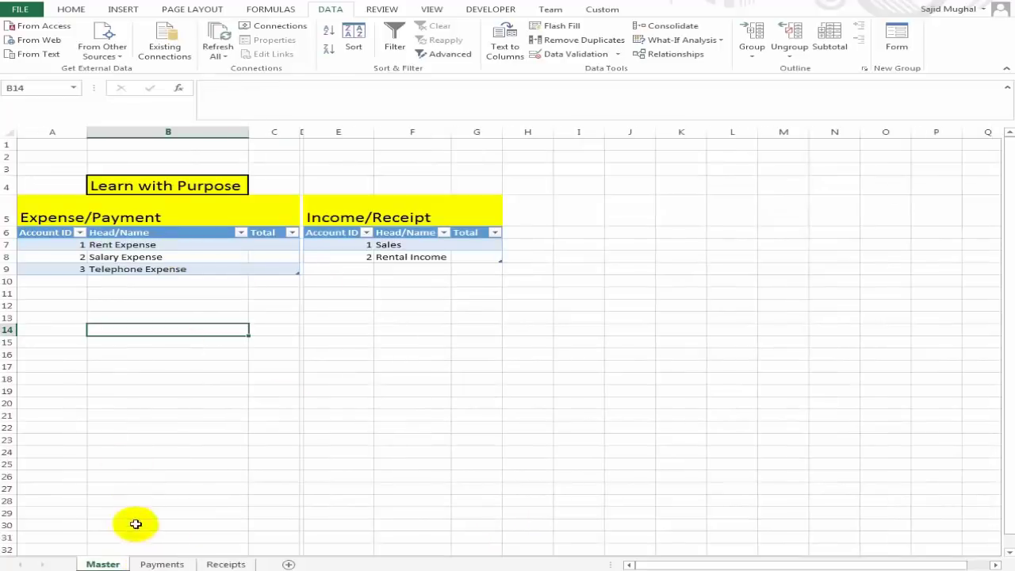
left_click(163, 564)
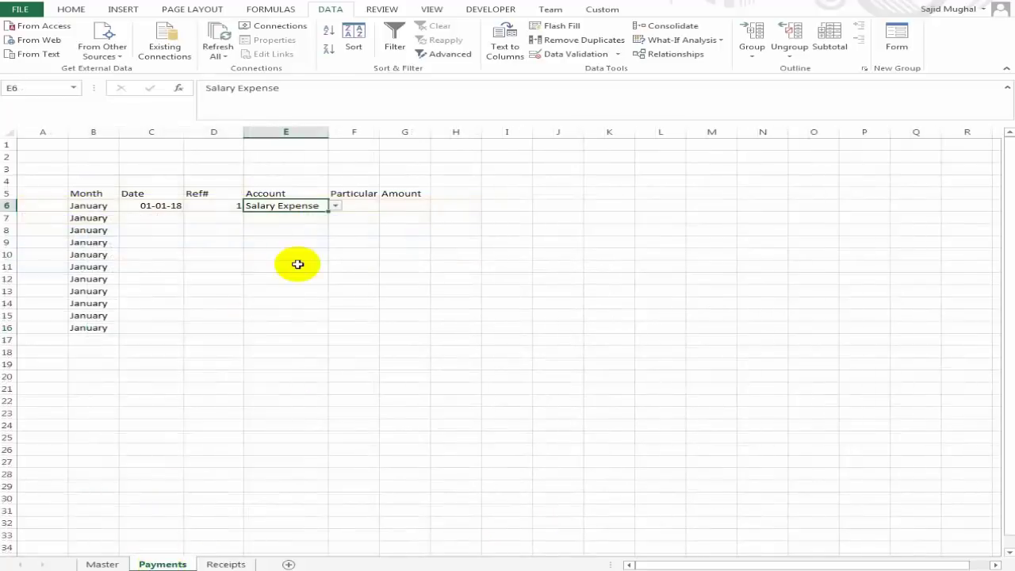
left_click(335, 208)
left_click(336, 208)
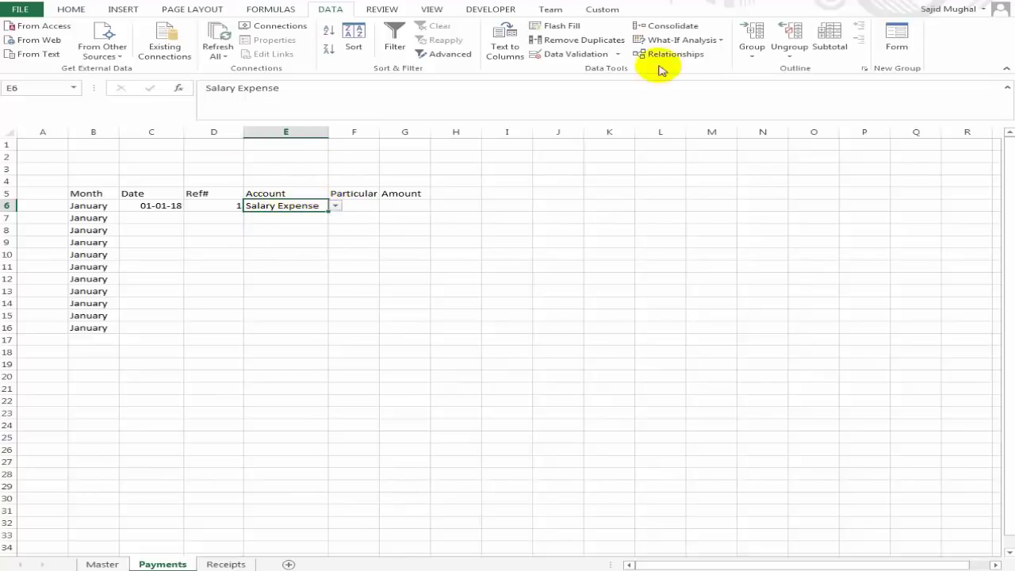
- Extend E6's list source to Master!$B$6:$B$1048576 and choose Telephone Expense
left_click(579, 55)
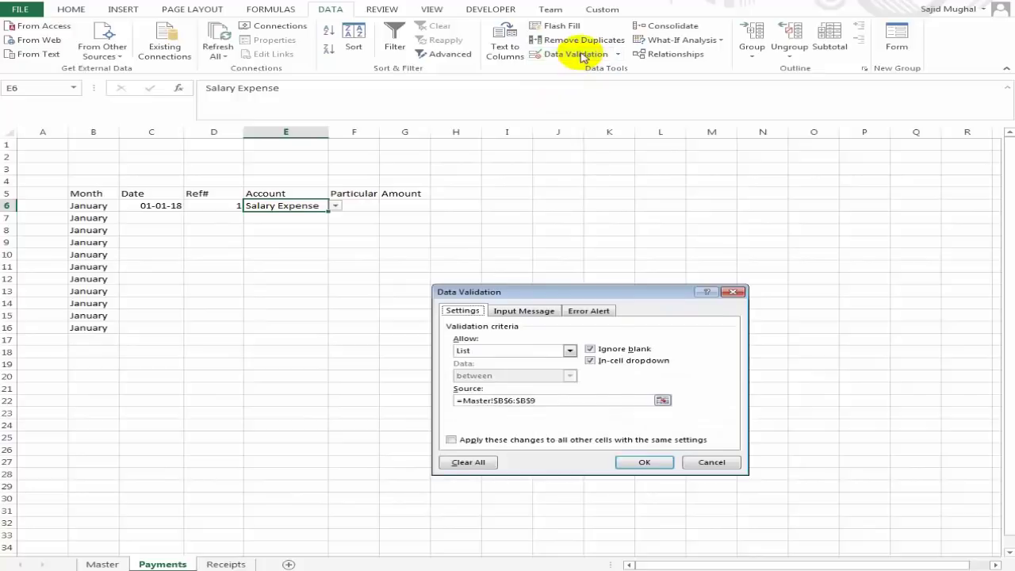
left_click(571, 400)
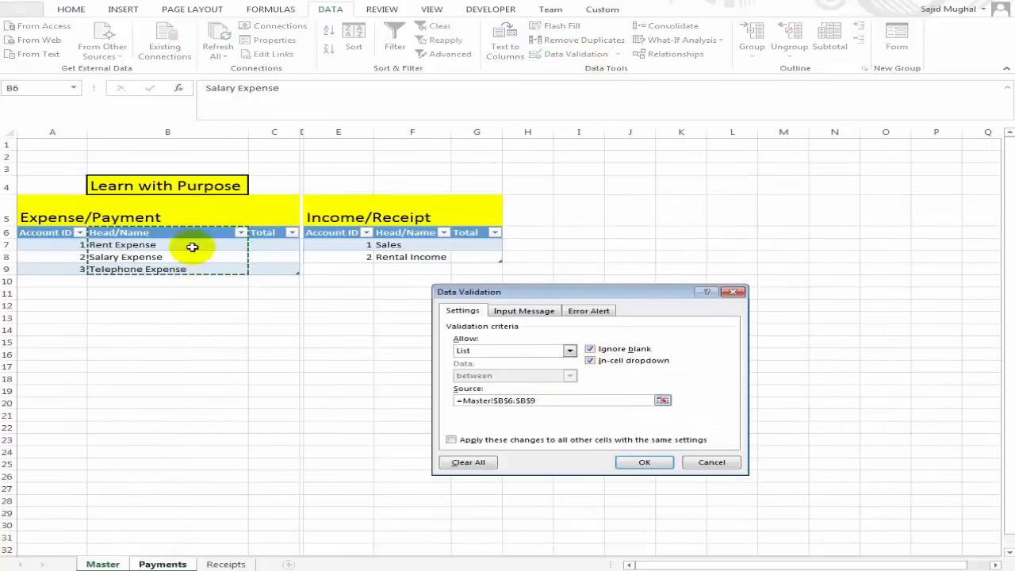
left_click_drag(196, 232, 192, 290)
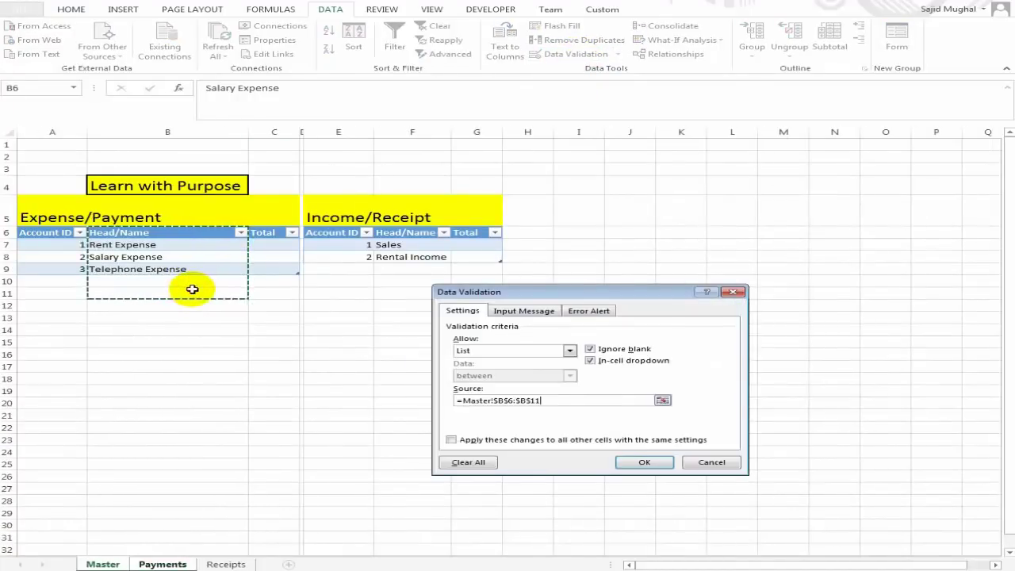
key("ctrl+shift+Down")
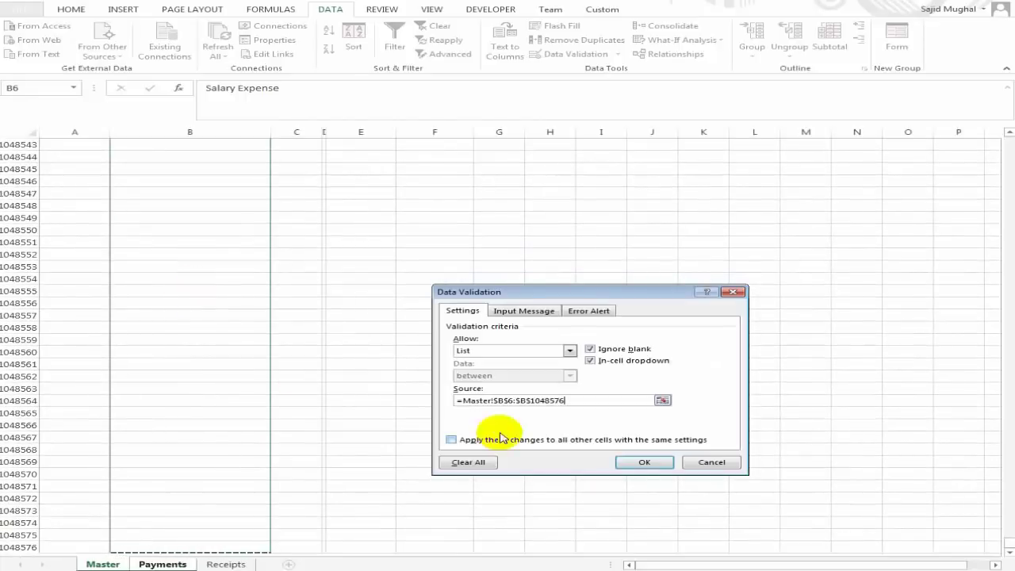
left_click(644, 462)
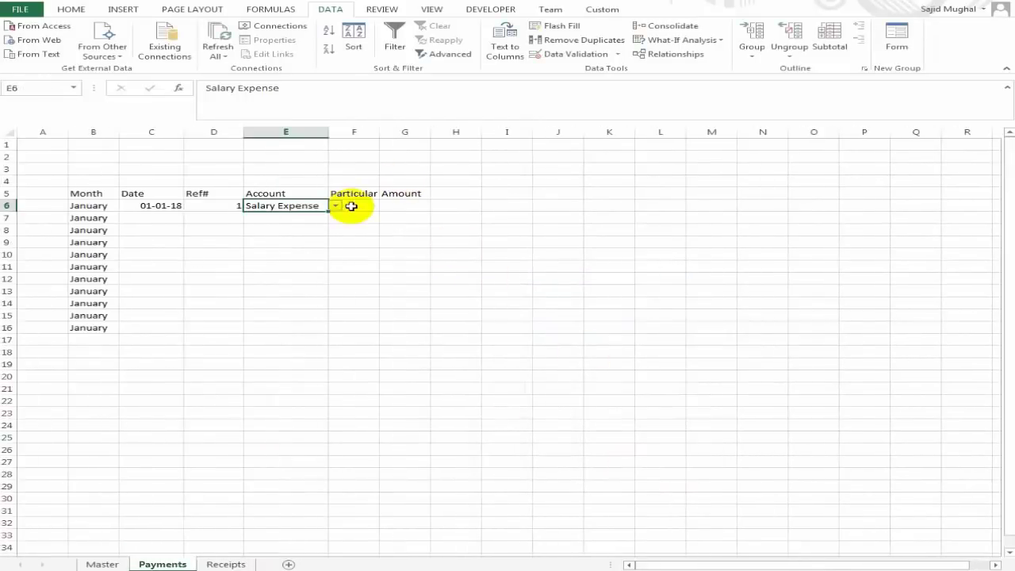
left_click(336, 206)
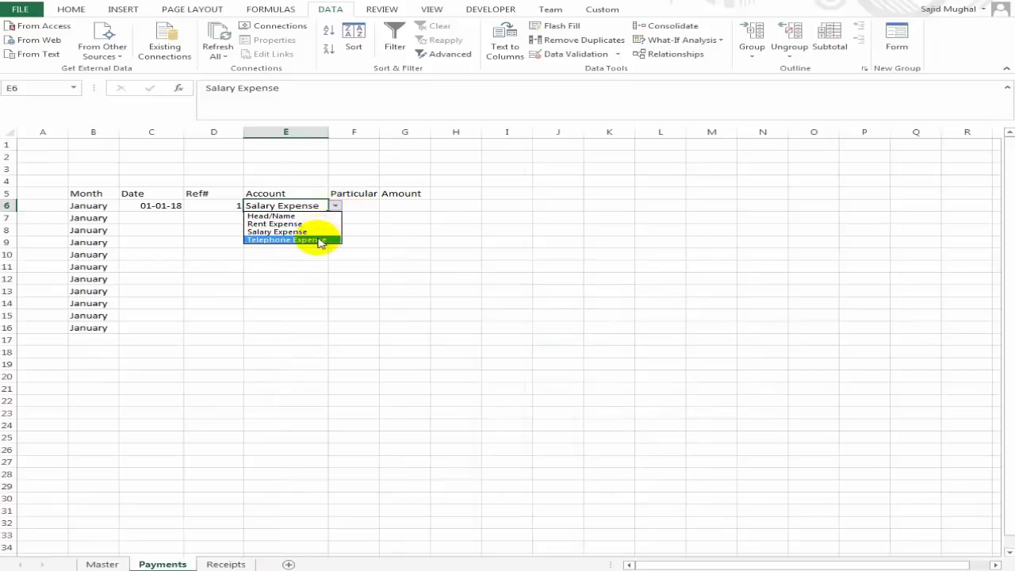
left_click(318, 240)
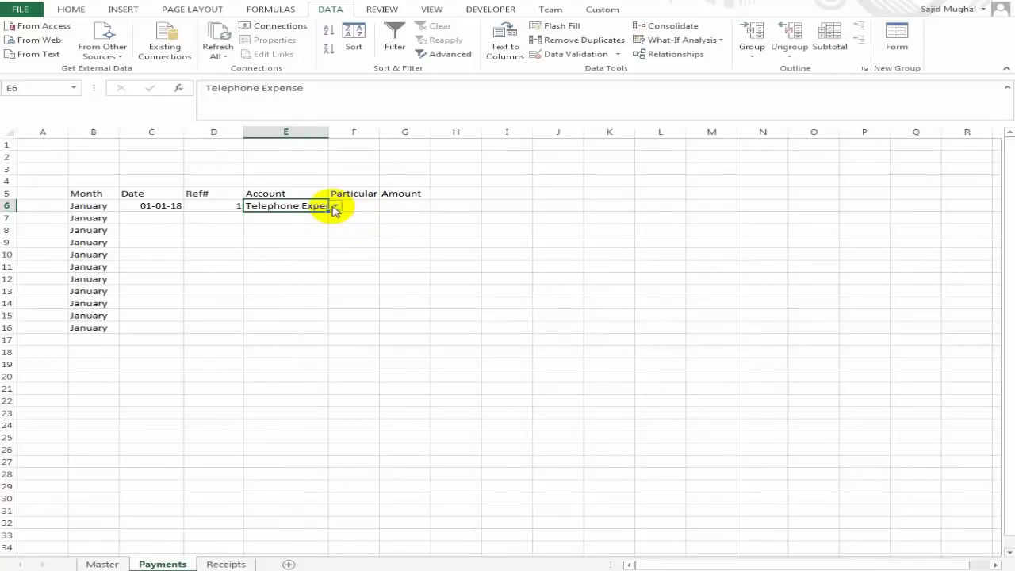
- Clear E6 and widen the Particular column F and the Amount column G
key("Delete")
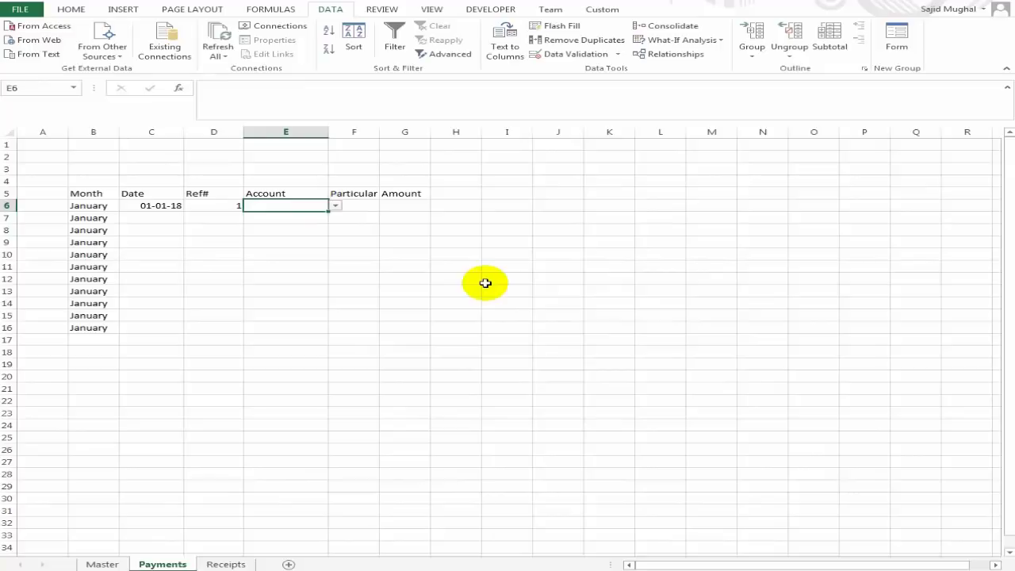
key("shift+Down")
key("shift+Down")
key("shift+Down")
key("shift+Down")
key("shift+Down")
key("shift+Down")
key("shift+Down")
key("shift+Down")
key("shift+Down")
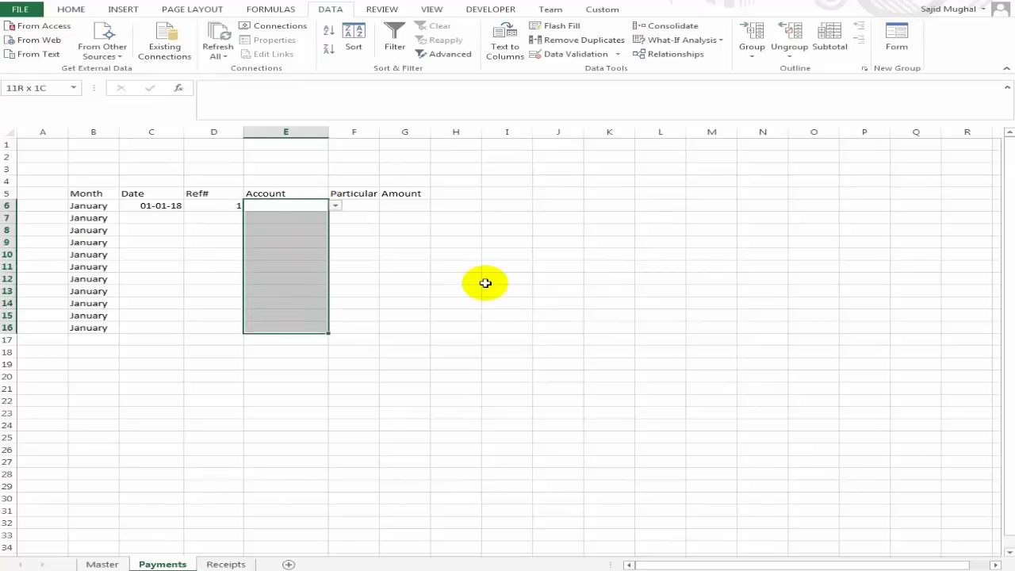
key("shift+Up")
key("shift+Up")
key("shift+Up")
key("Right")
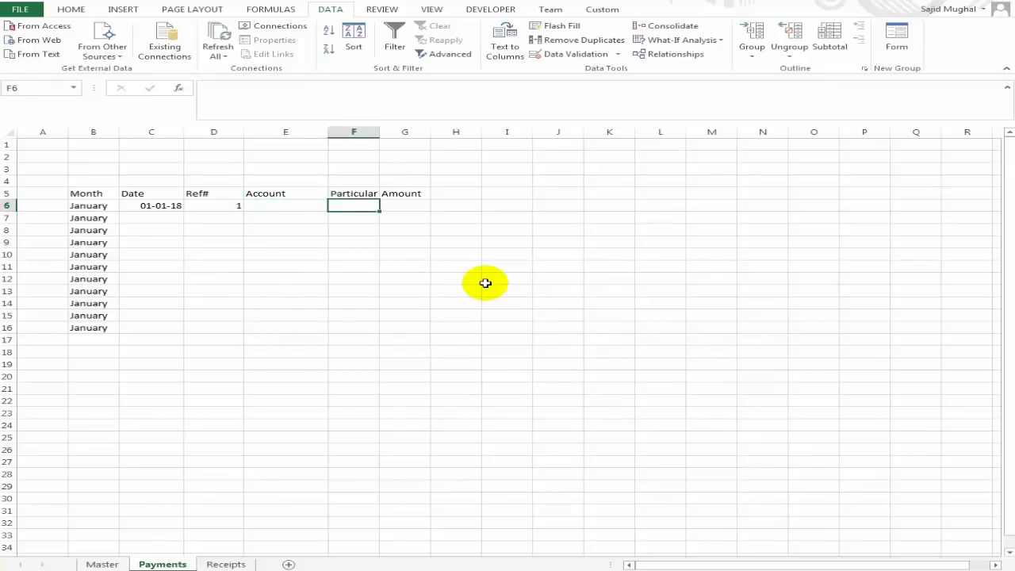
left_click_drag(379, 132, 520, 132)
left_click(468, 196)
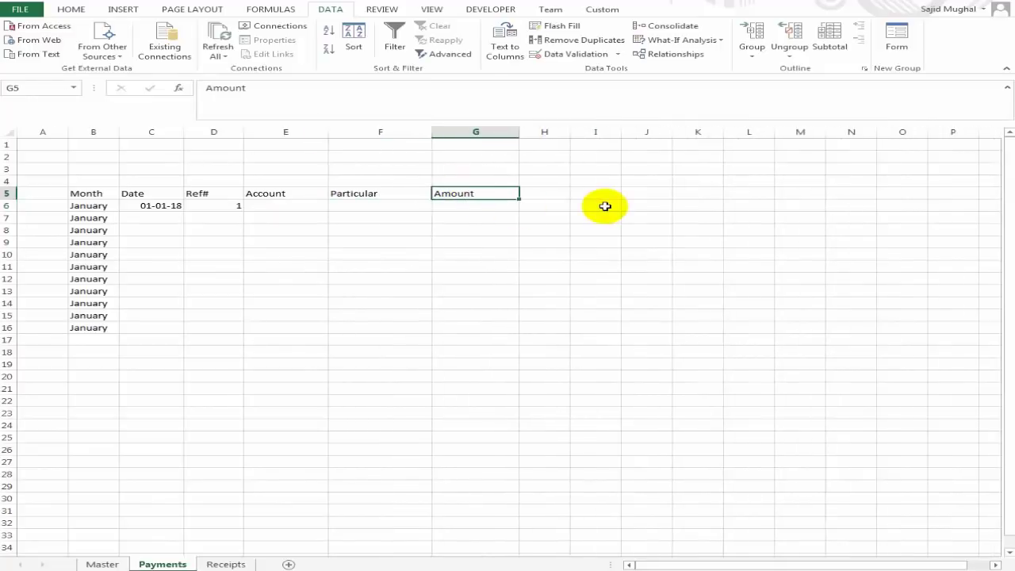
- Select the range B5:G16 covering the headers and data rows
key("Left")
key("Left")
key("Left")
key("Left")
key("Left")
key("shift+Right")
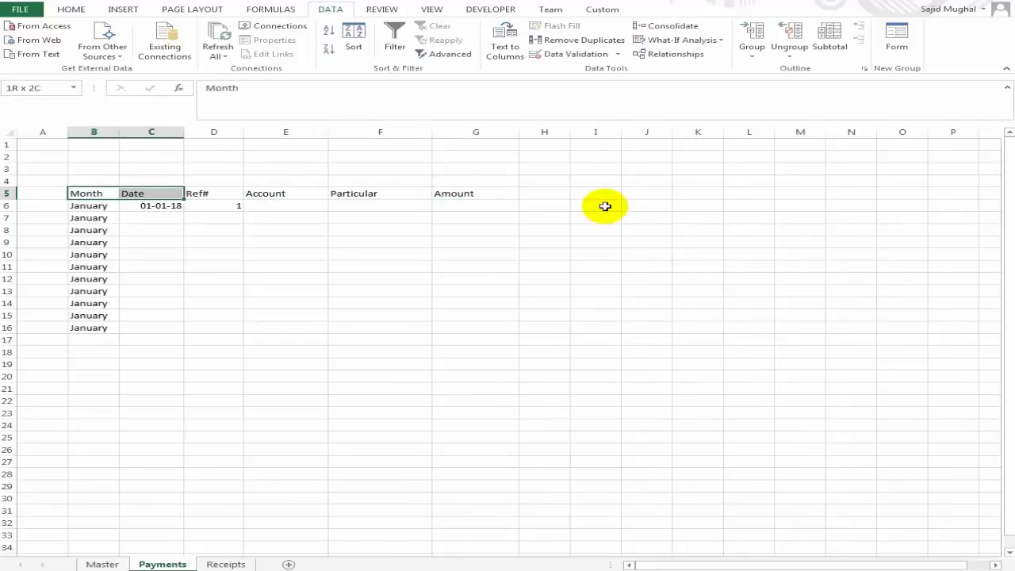
key("shift+Right")
key("shift+Right")
key("shift+Right")
key("shift+Right")
key("shift+Down")
key("shift+Down")
key("shift+Down")
key("shift+Down")
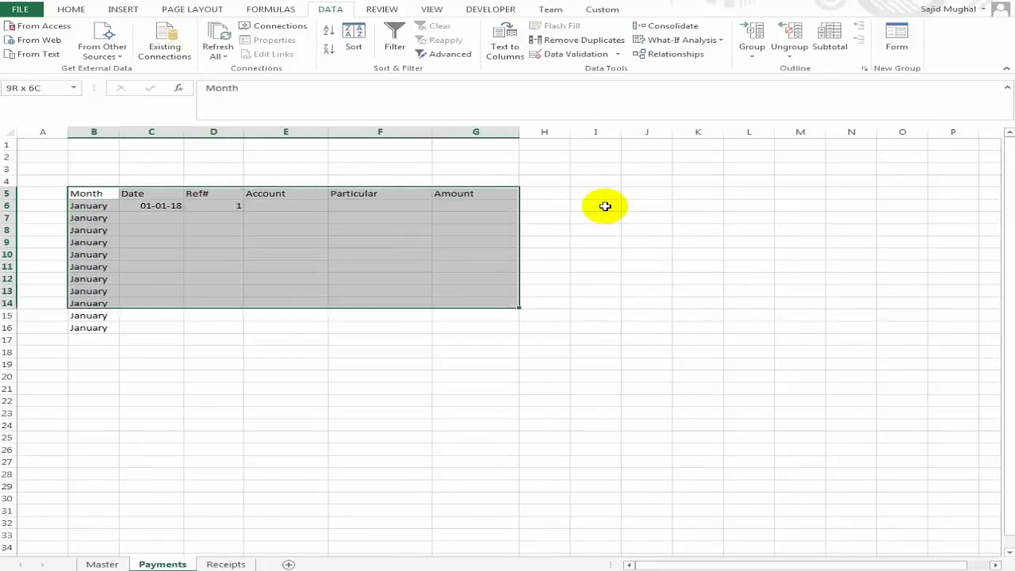
key("shift+Down")
key("shift+Down")
key("shift+Down")
key("shift+Up")
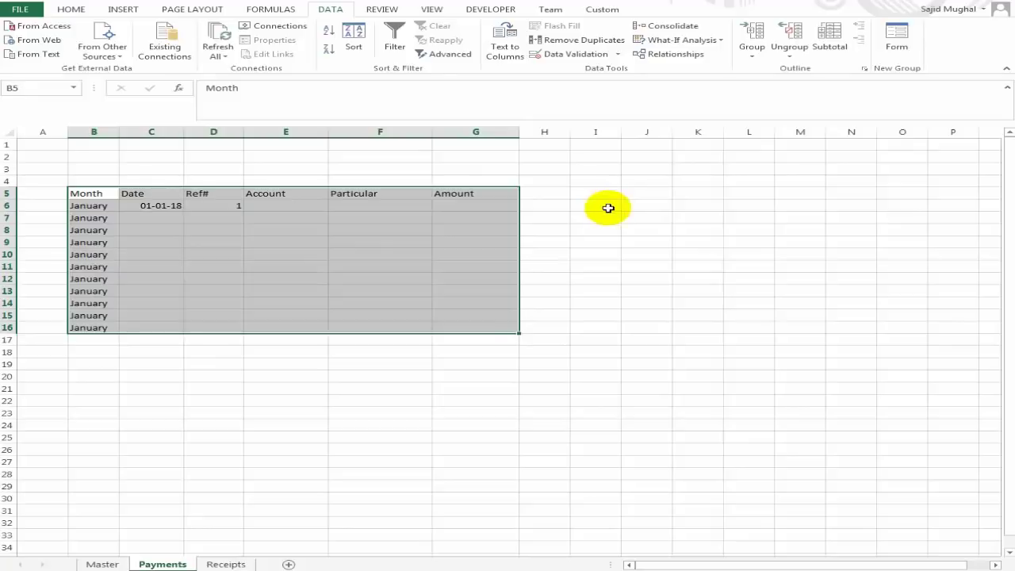
- Convert B5:G16 into a table with headers named Payments
left_click(122, 9)
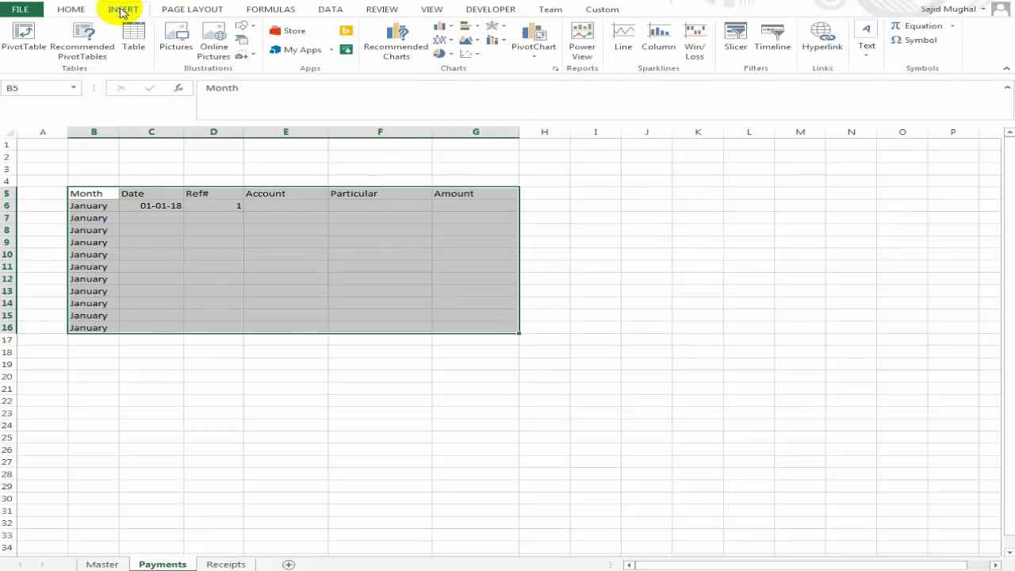
left_click(135, 51)
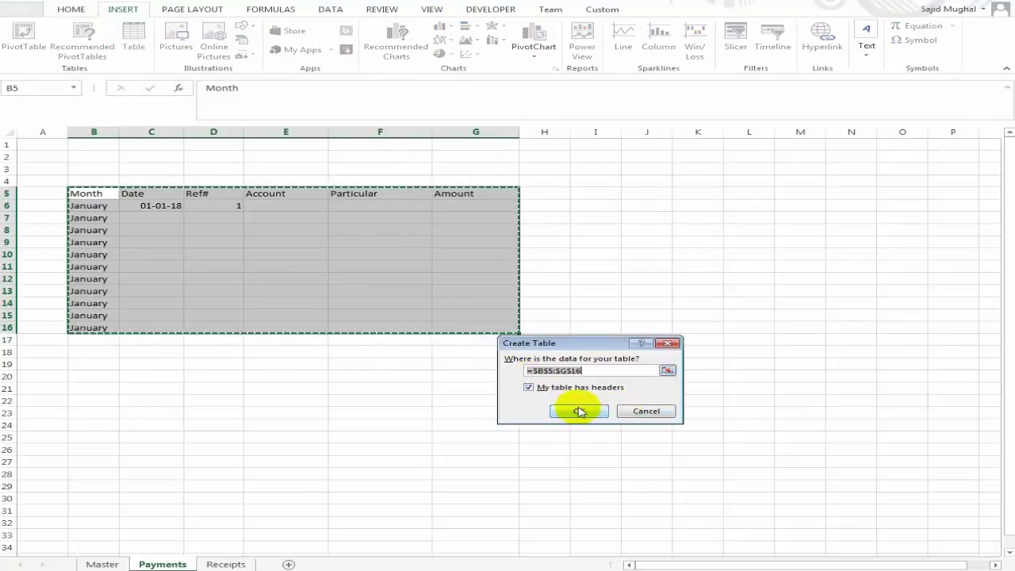
left_click(579, 412)
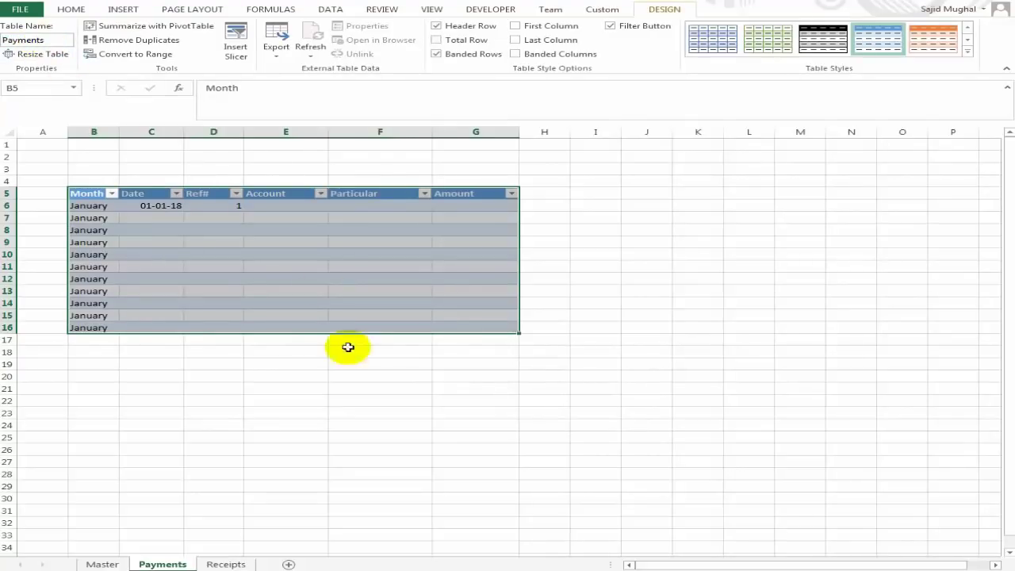
left_click(333, 388)
- Choose Rent Expense as the first Account entry in E6
left_click(216, 216)
left_click(286, 209)
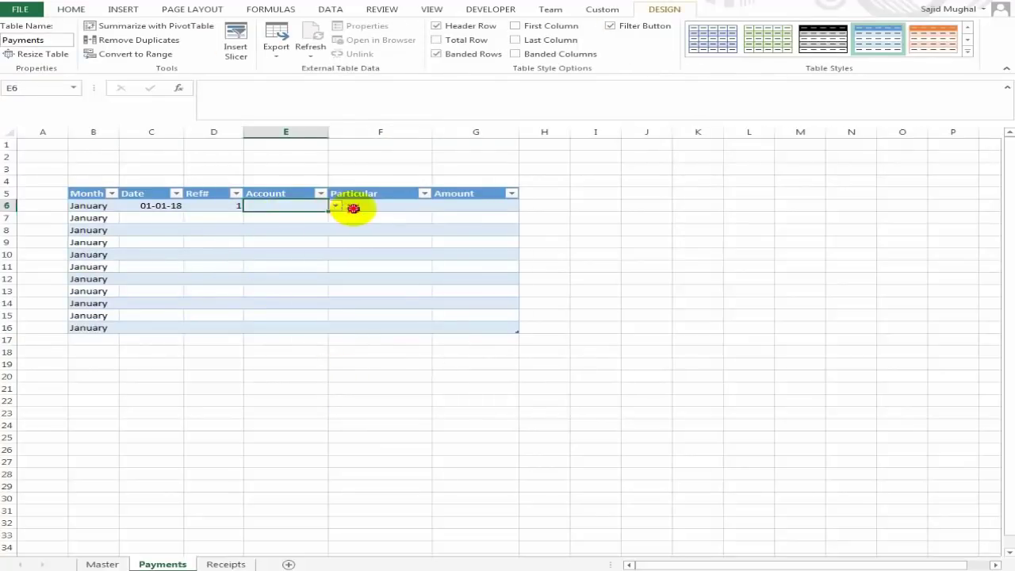
left_click(358, 209)
left_click(297, 207)
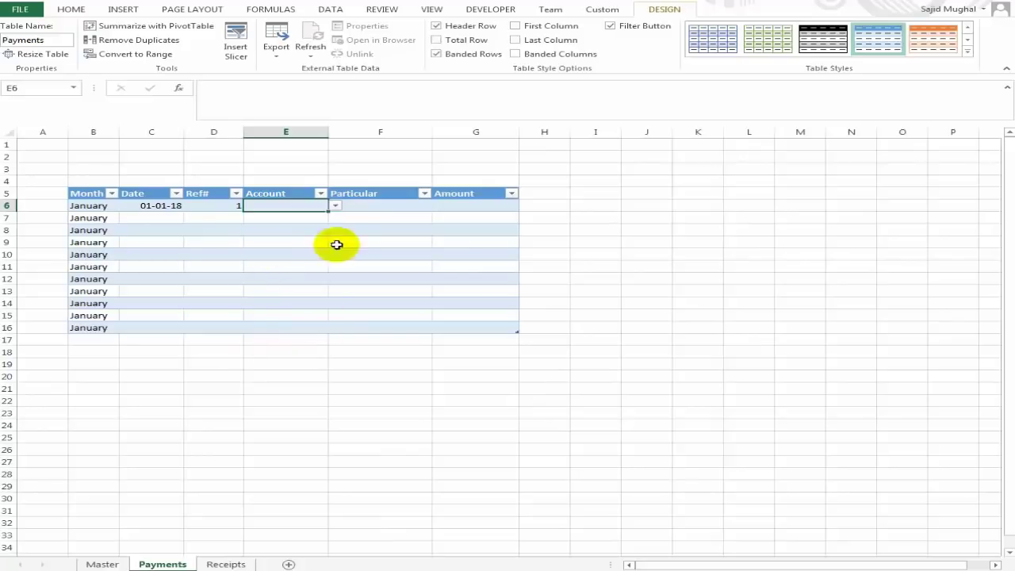
left_click(336, 206)
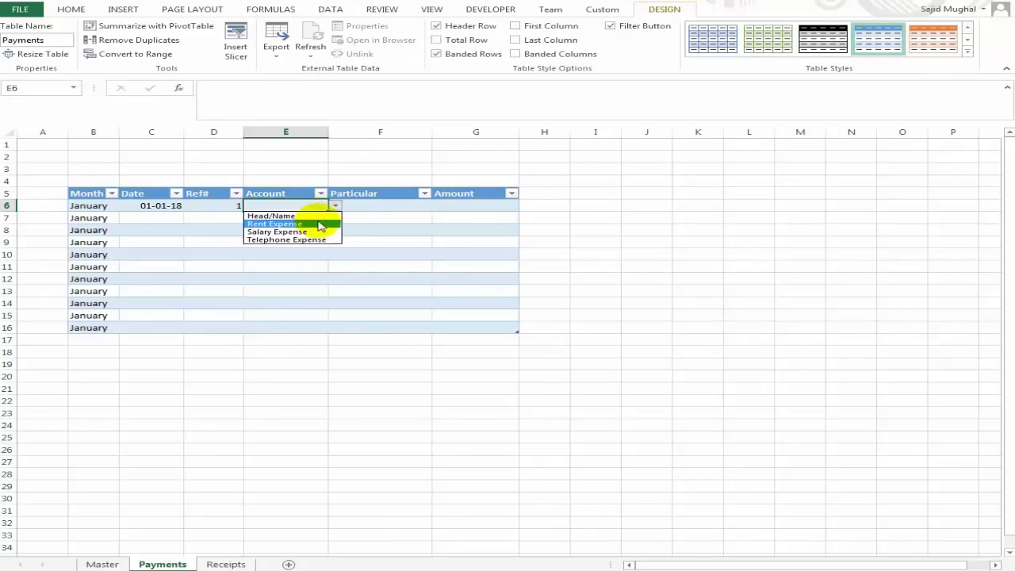
left_click(320, 224)
left_click(380, 209)
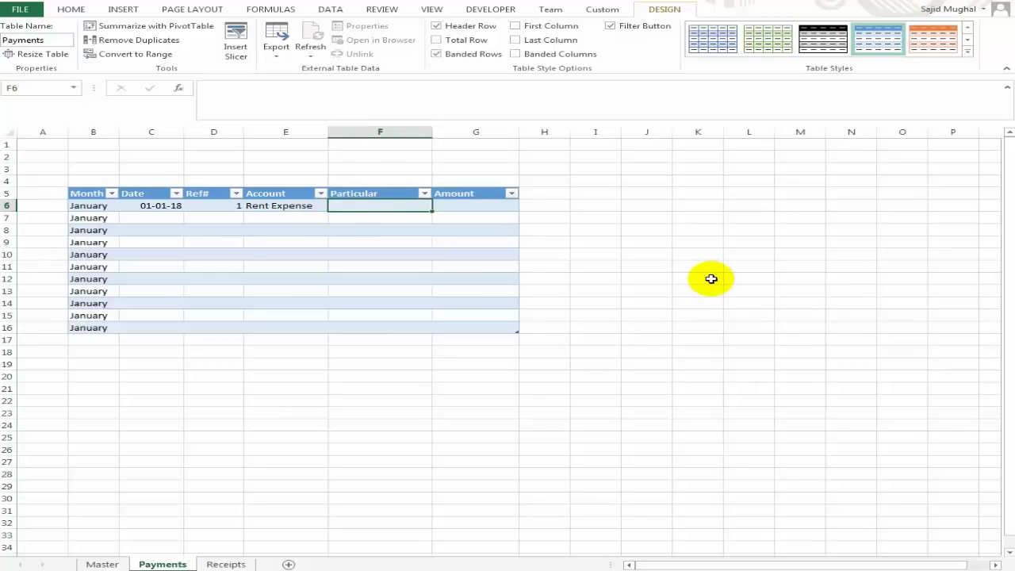
- Enter Jan-18 in F6 and widen the Amount column G
type("Jan-1")
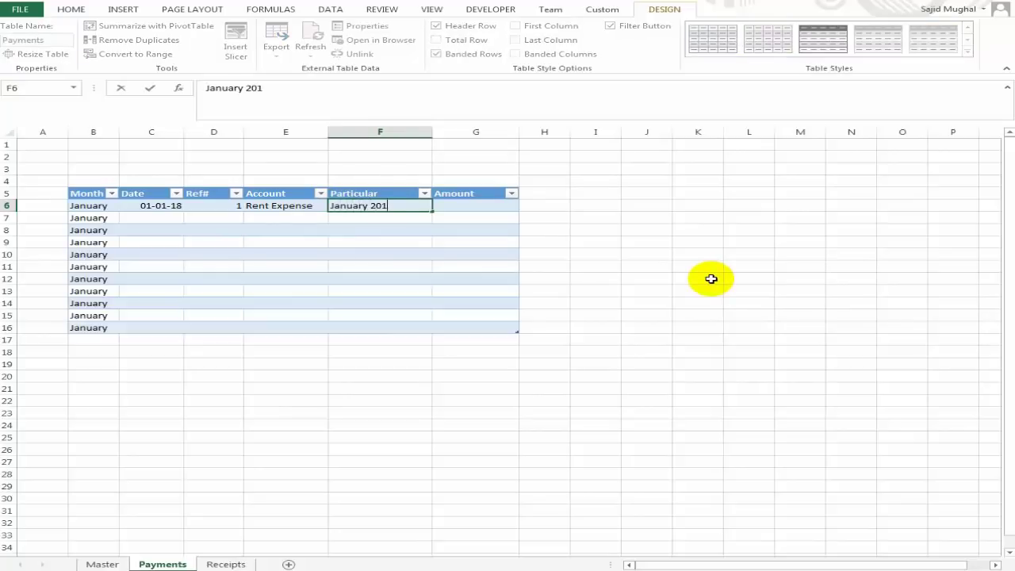
type("8")
key("Tab")
key("Left")
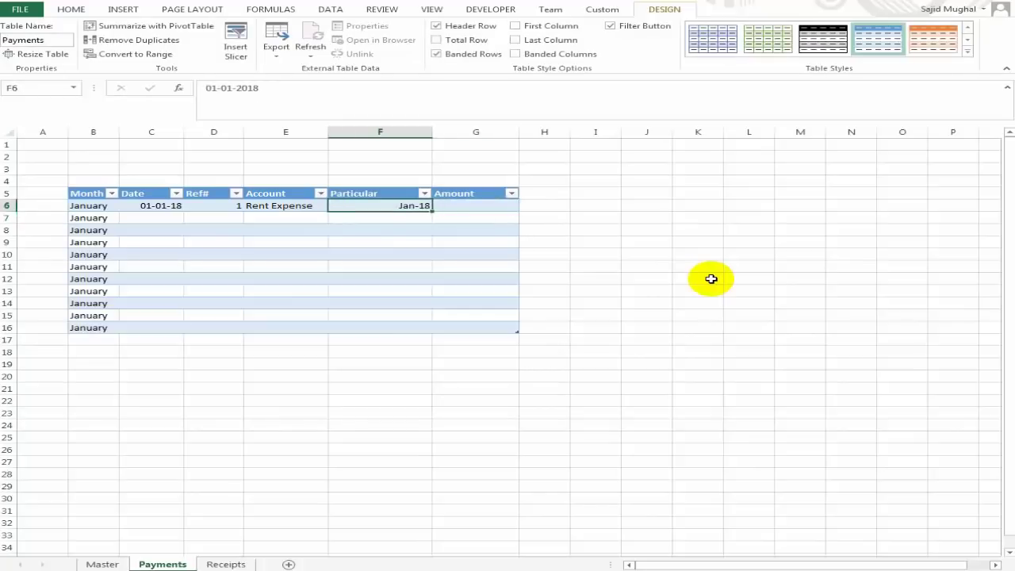
left_click_drag(519, 132, 560, 133)
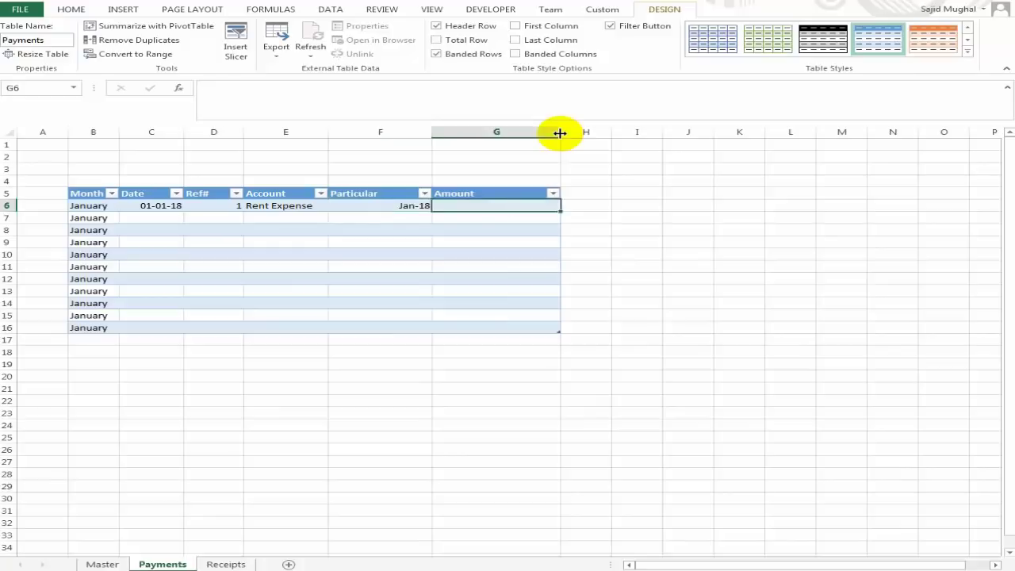
key("Up")
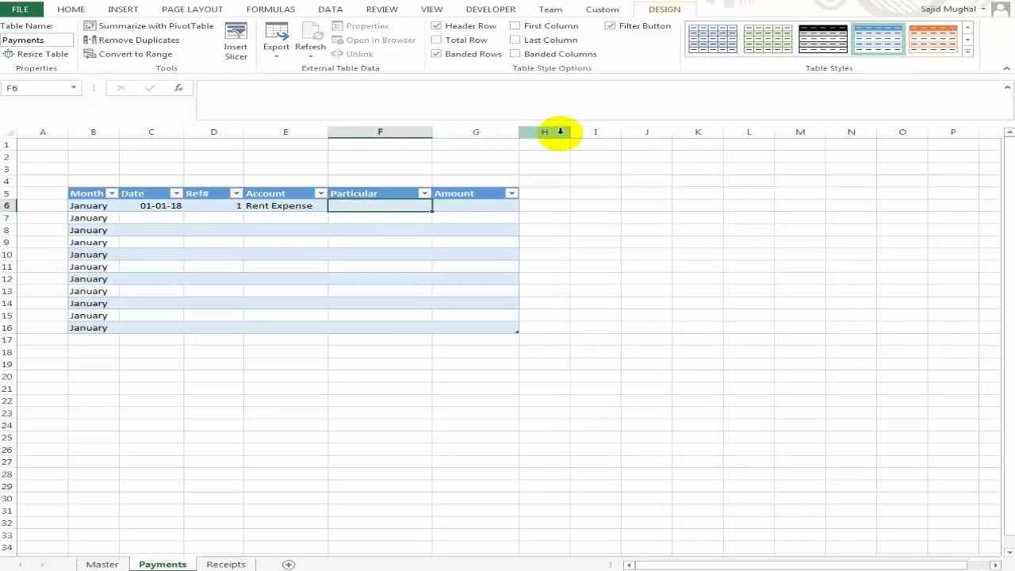
key("Right")
key("Left")
- Enter Shop Rent as the Particular in F6 and 25000 as the Amount in G6
type("S")
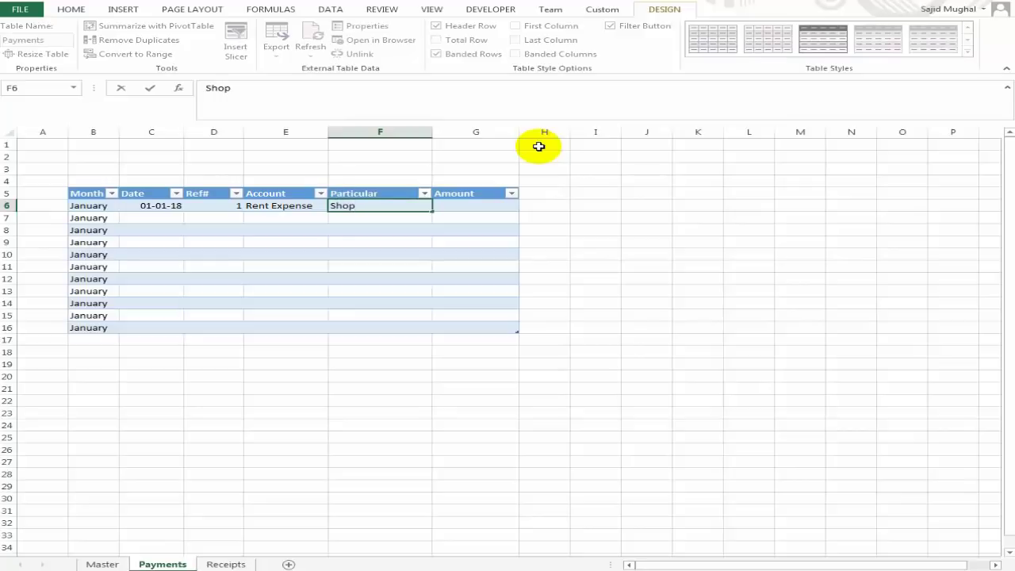
type("t")
key("Tab")
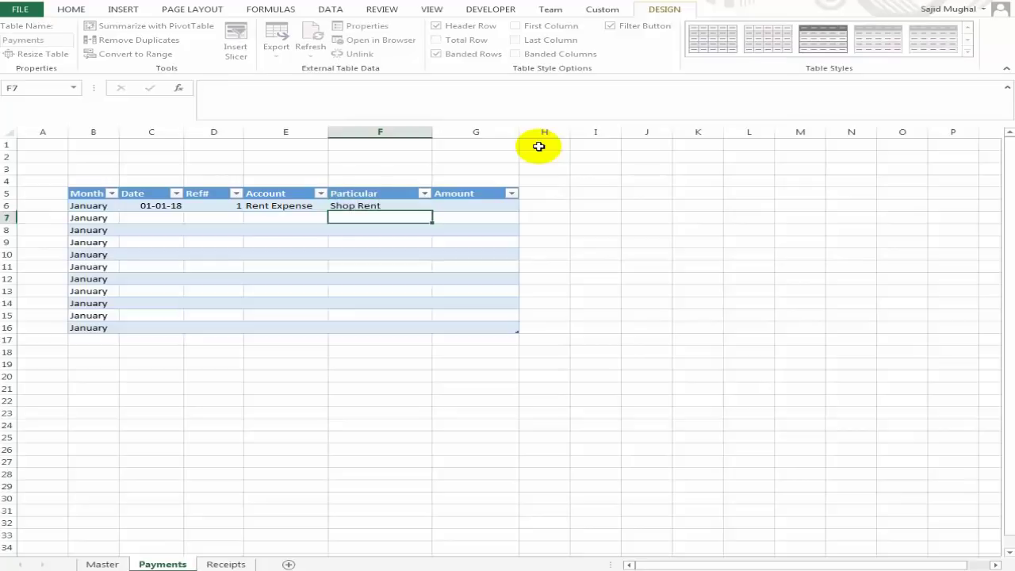
key("Left")
key("Right")
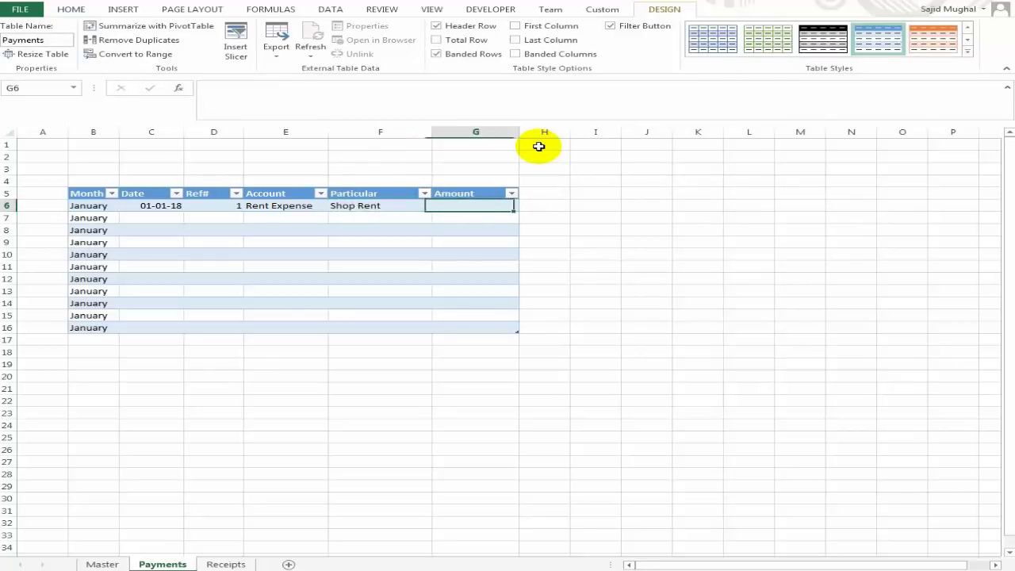
type("25000")
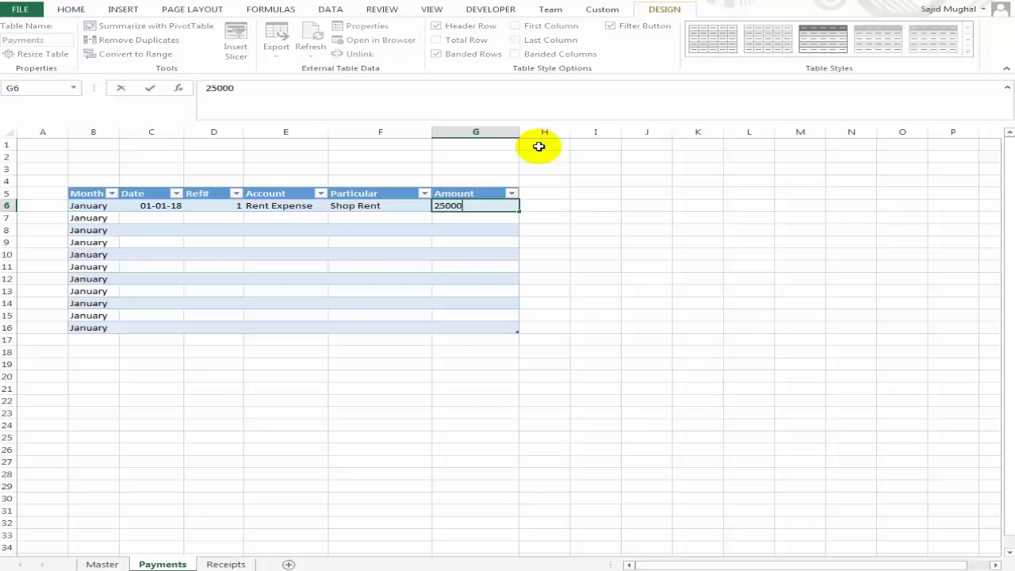
key("ctrl+Return")
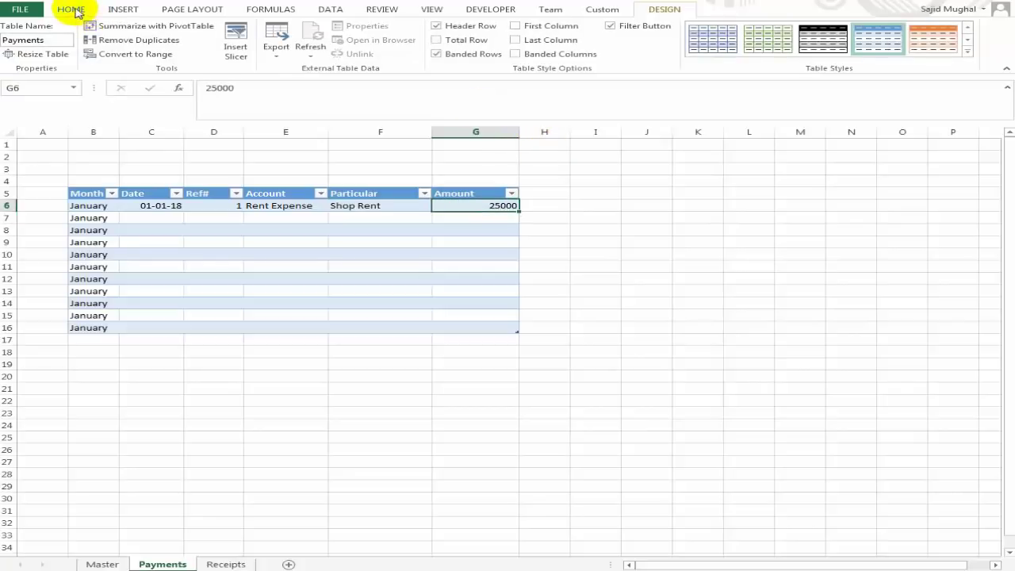
- Format G6 in rupee accounting style without decimals, showing Rs 25,000
left_click(70, 9)
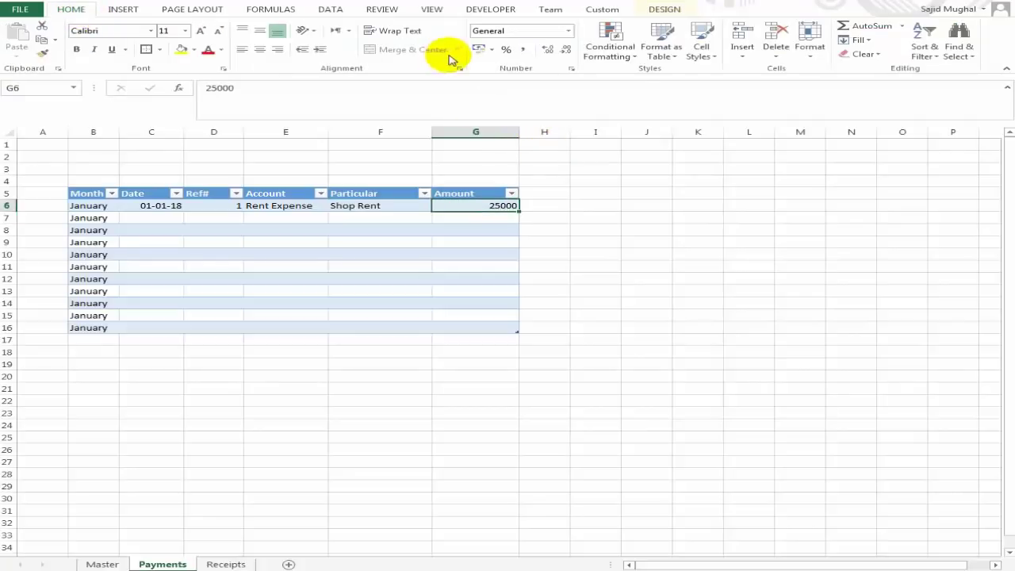
left_click(507, 50)
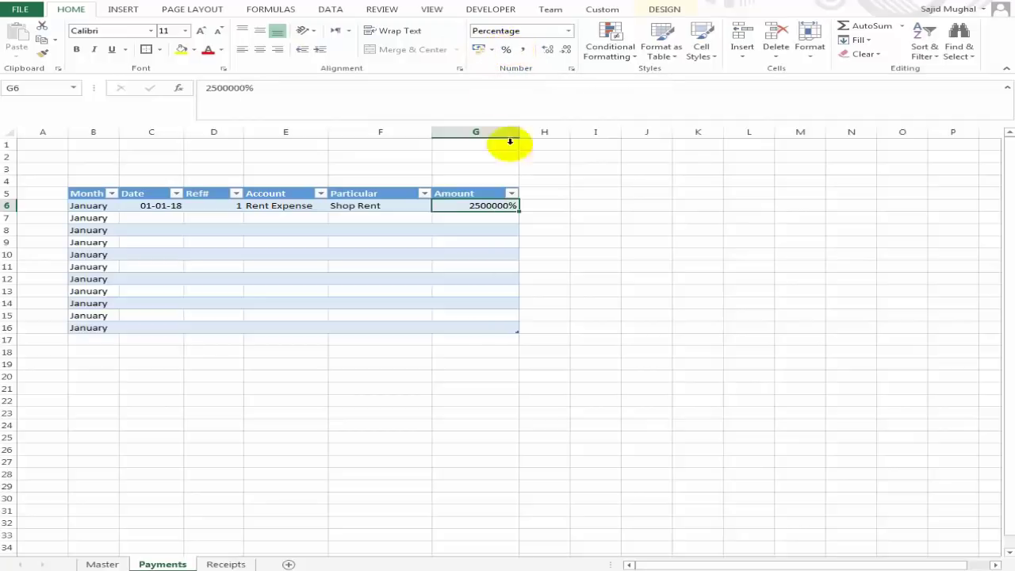
key("ctrl+z")
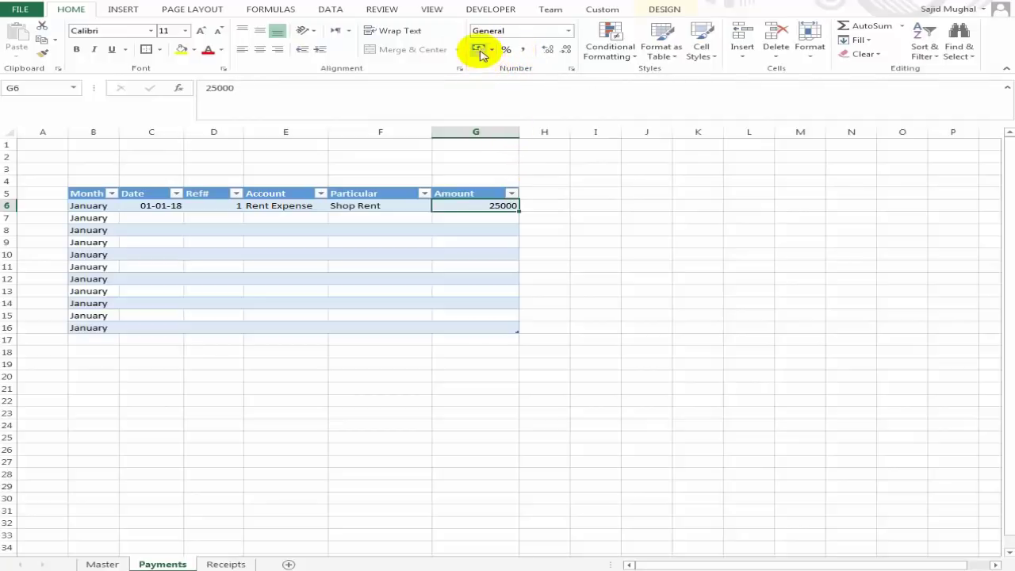
left_click(478, 50)
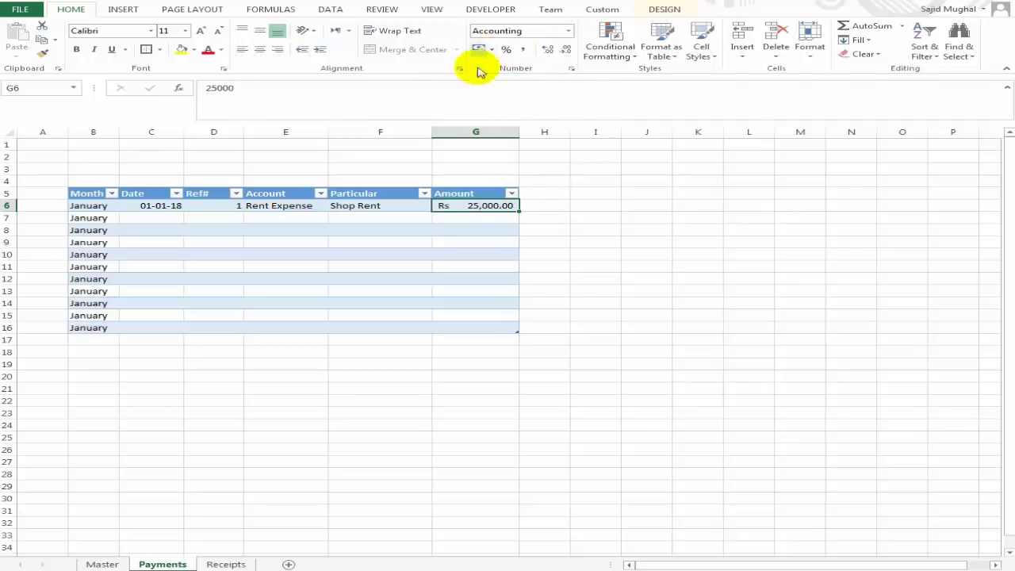
left_click(560, 51)
left_click(479, 214)
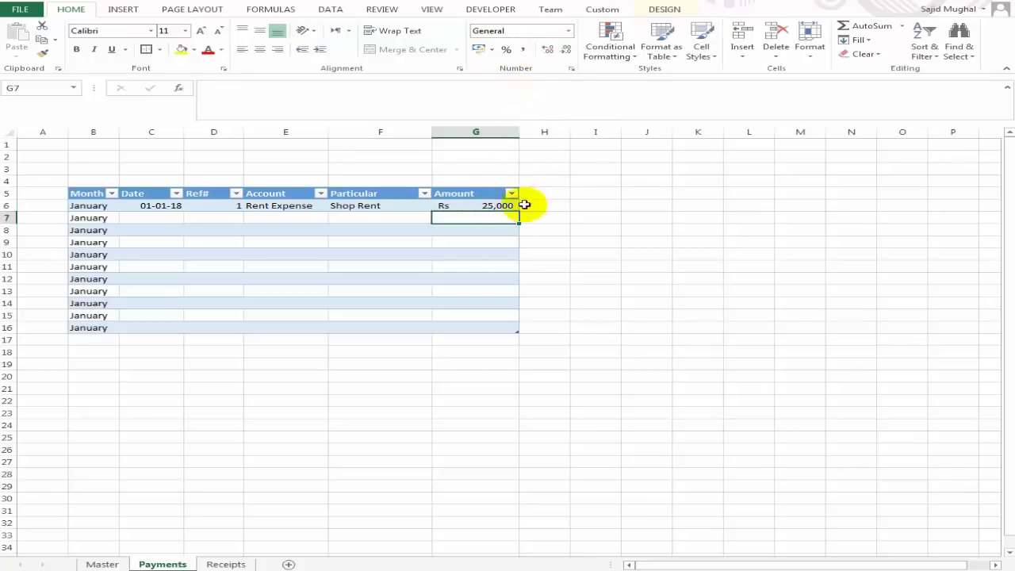
left_click(457, 204)
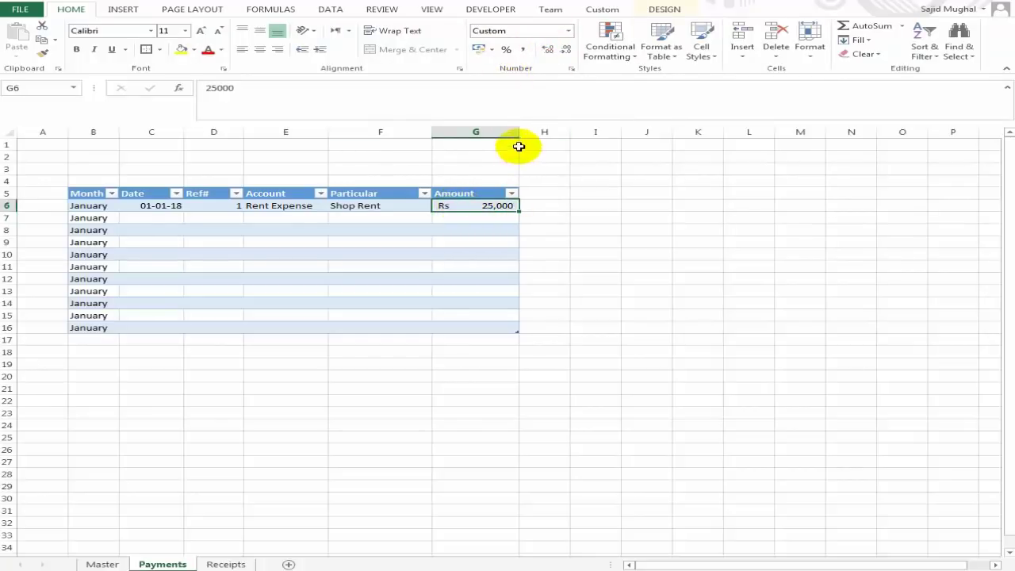
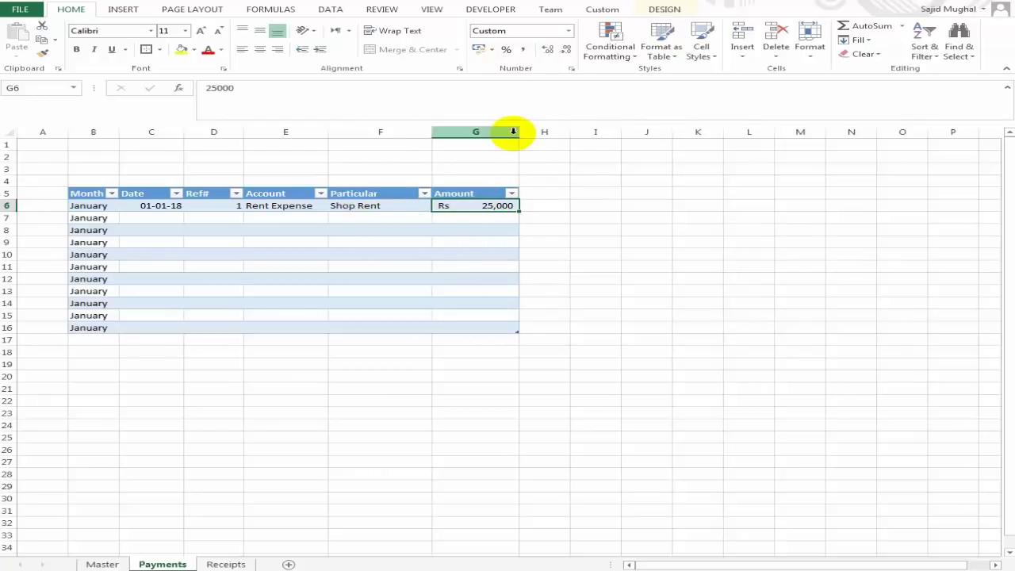
- Compare the Payments and Receipts sheets, ending on the Receipts sheet
left_click(408, 204)
left_click(460, 208)
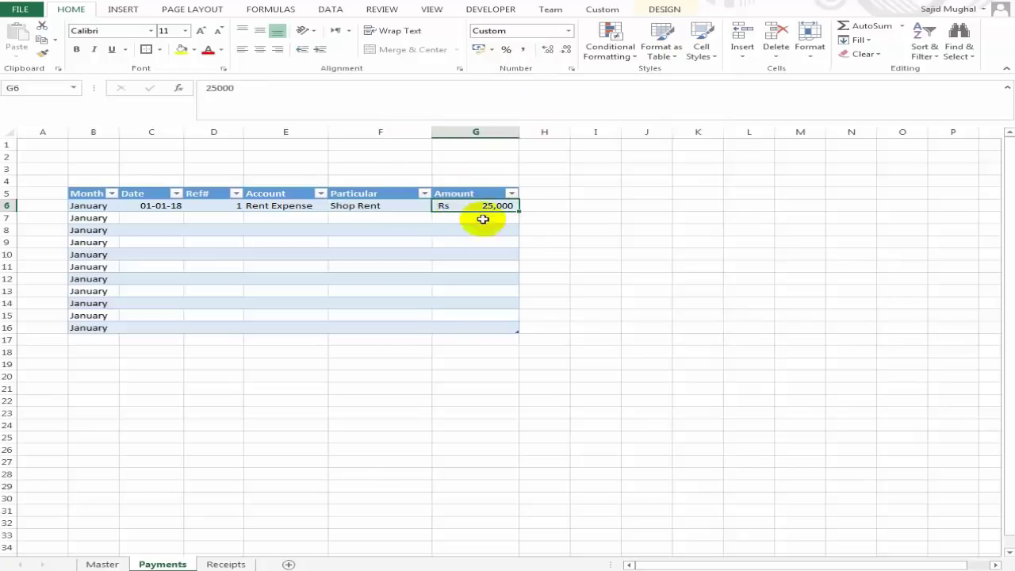
left_click(368, 219)
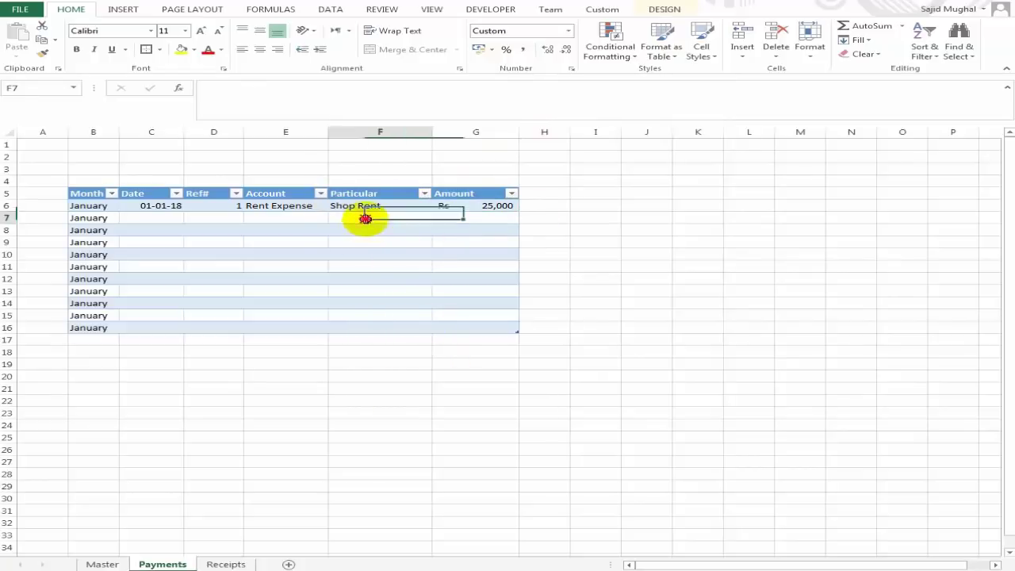
left_click(226, 563)
left_click(162, 563)
left_click(229, 564)
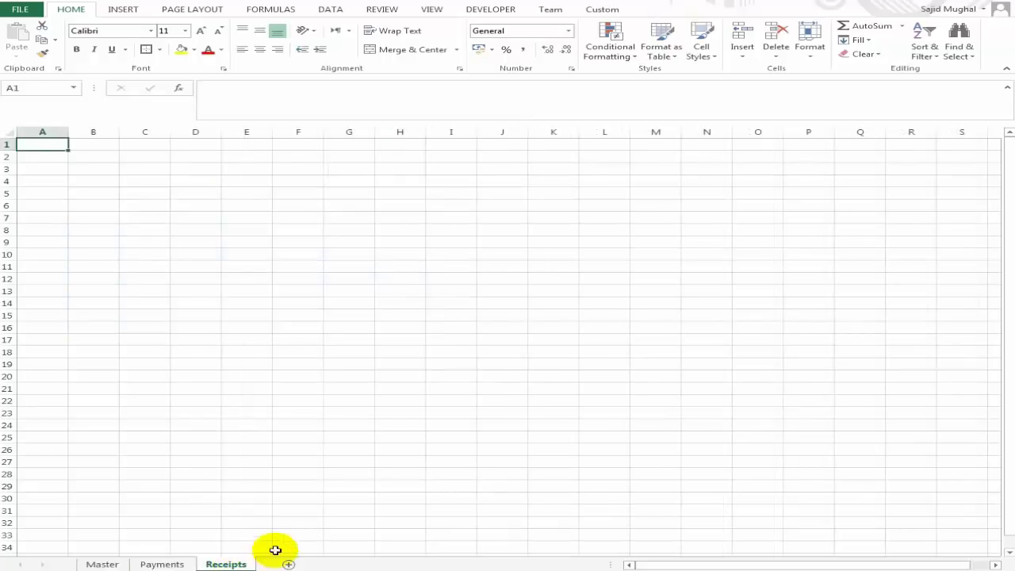
left_click(163, 564)
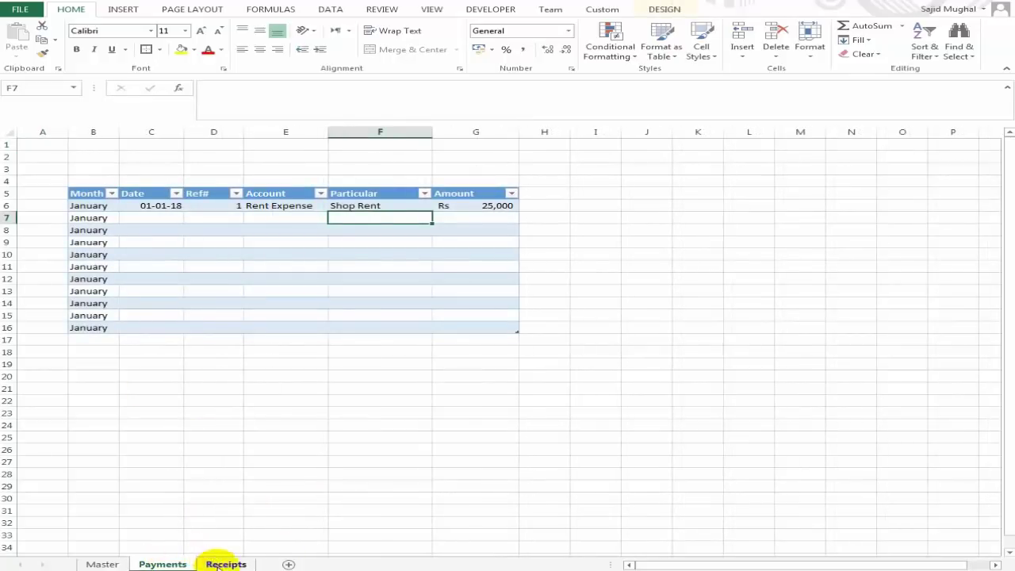
left_click(223, 563)
- Enter the headers Month, Date, Ref#, Account, Particulars and Amount in B4:G4
left_click(97, 180)
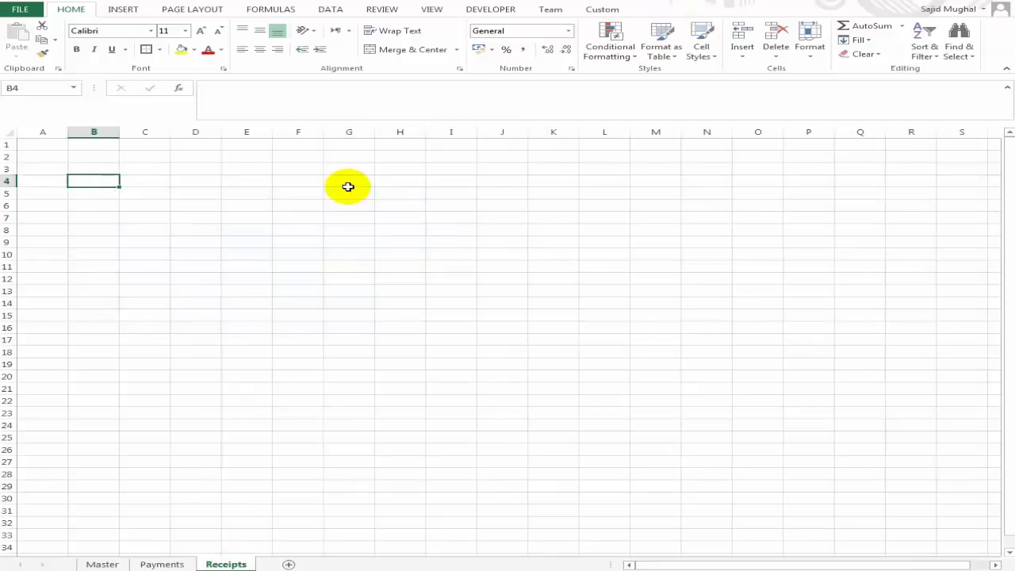
type("Month")
key("Return")
key("Up")
key("Right")
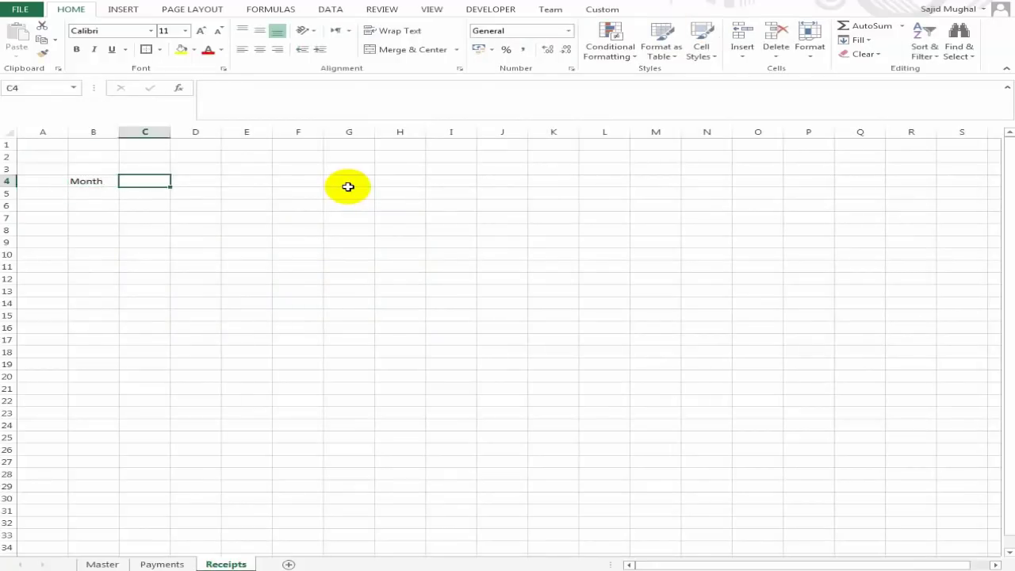
type("Date")
key("Tab")
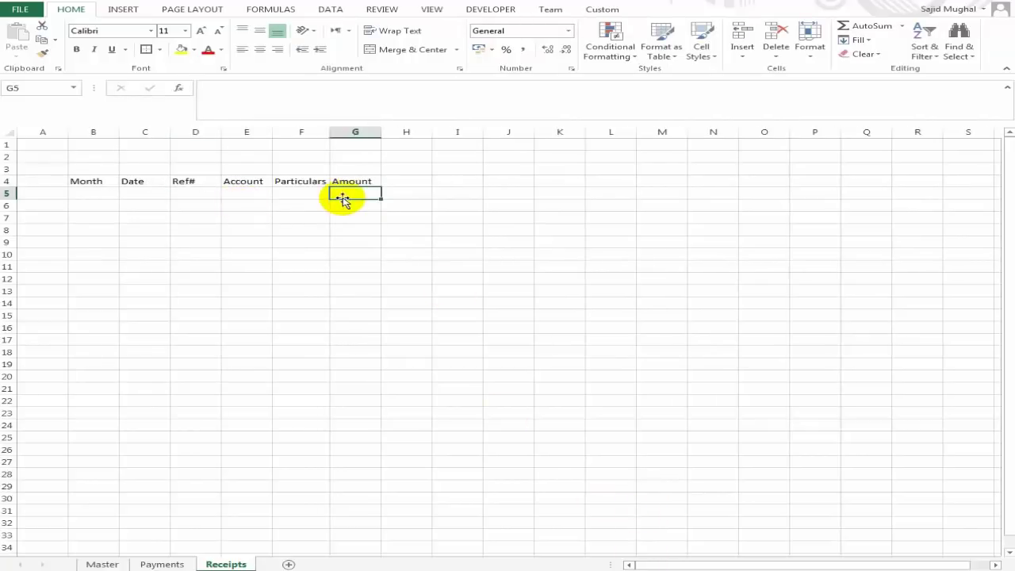
- Fill January down B5:B17 and enter the date 01-01-18 in C5
key("Left")
key("Left")
key("Left")
key("Left")
type("J")
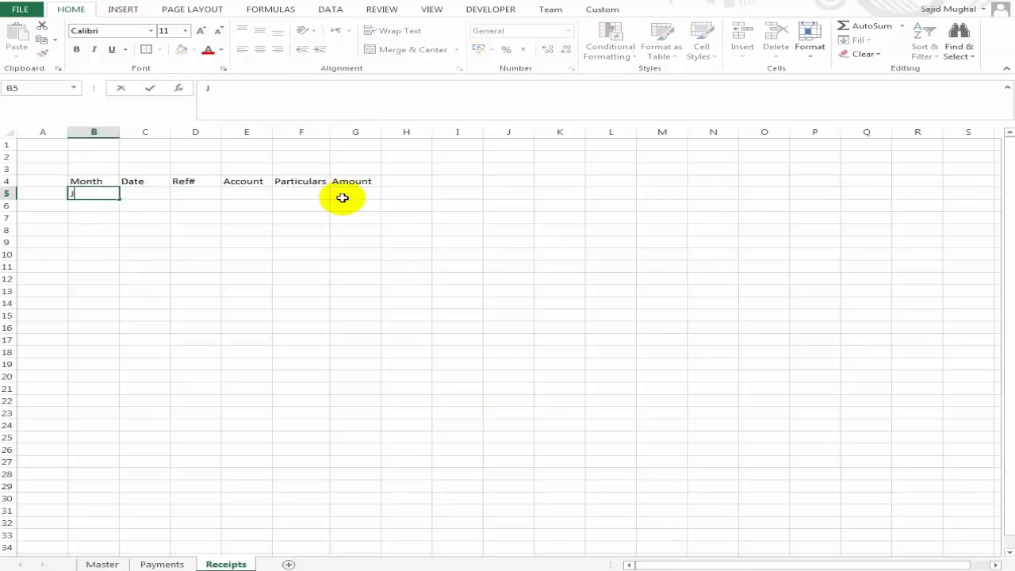
key("Return")
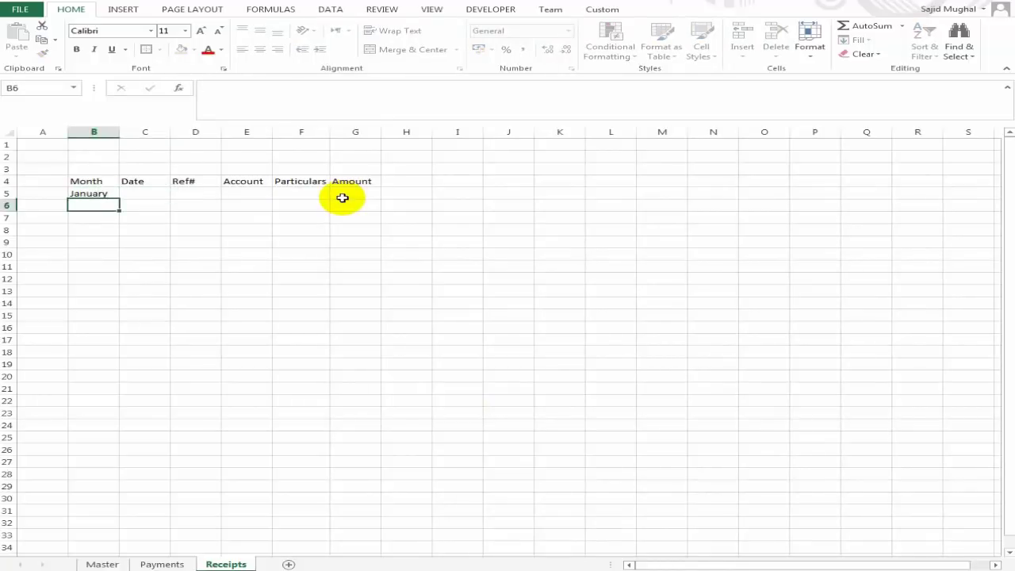
key("Up")
key("shift+Down")
key("shift+Down")
key("shift+Down")
key("shift+Down")
key("shift+Down")
key("shift+Down")
key("ctrl+d")
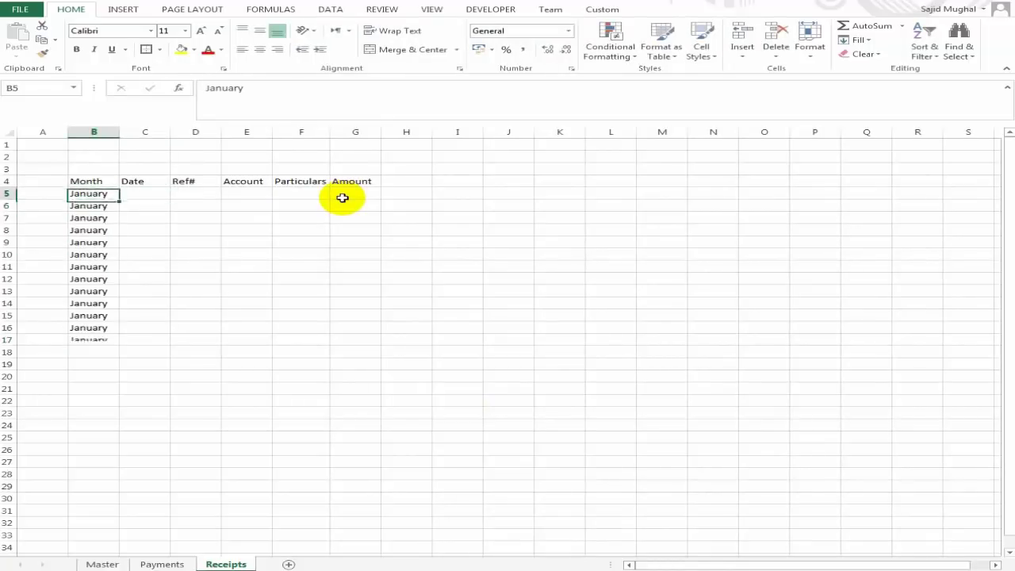
key("Right")
type("1-1")
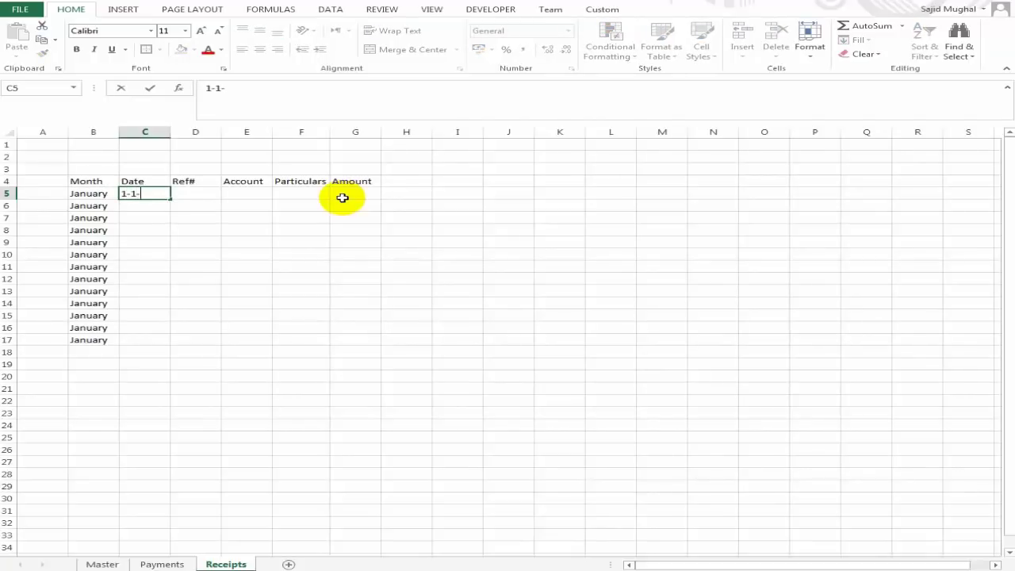
type("8")
key("Return")
key("Up")
key("Right")
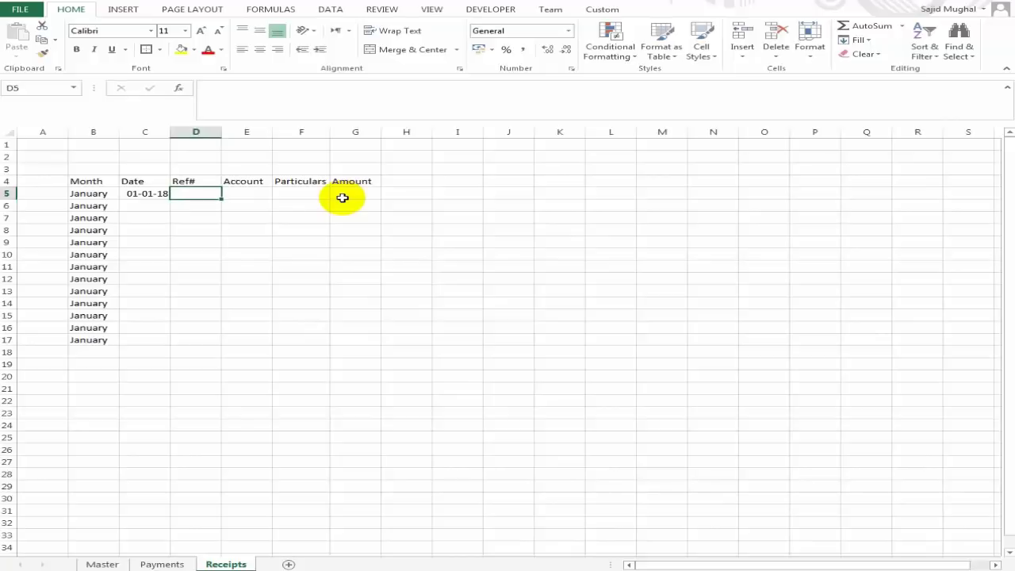
- Copy the Ref# formula from Payments D6 into Receipts D5
left_click(162, 564)
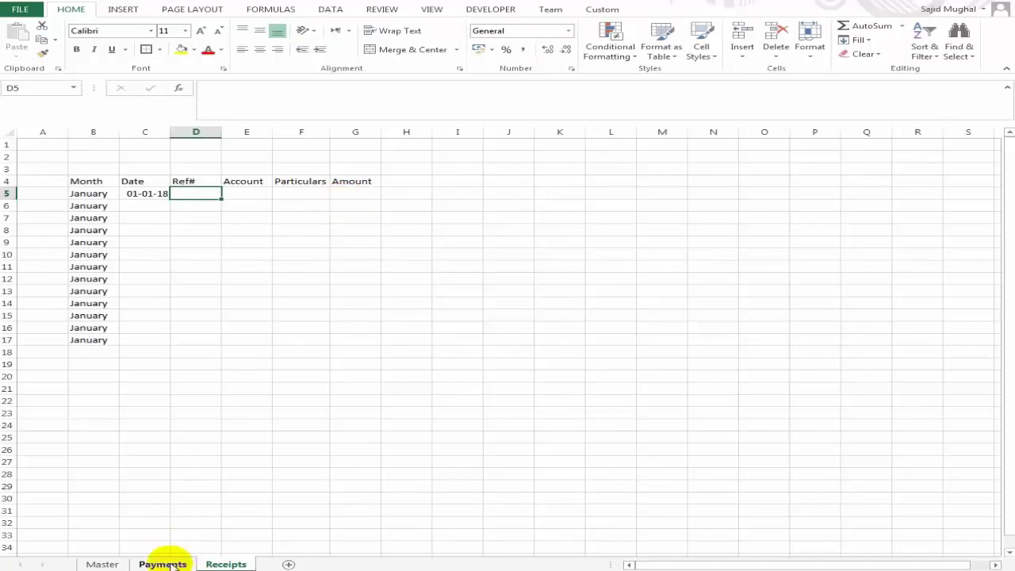
left_click(211, 206)
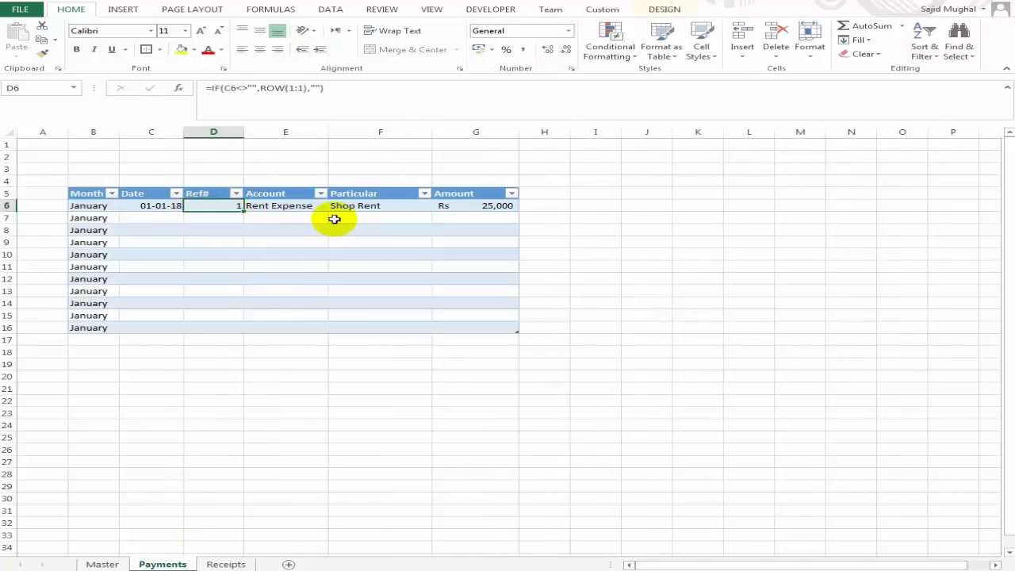
key("ctrl+c")
key("ctrl+Page_Down")
key("ctrl+v")
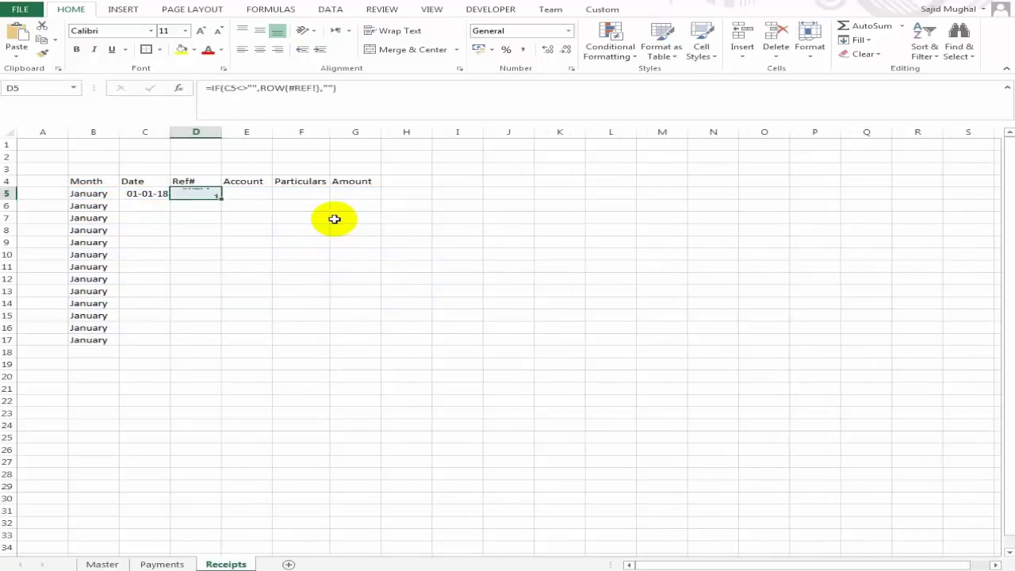
- Fix D5's broken reference so it reads =IF(C5<>"",ROW(1:1),"") and shows 1
key("F2")
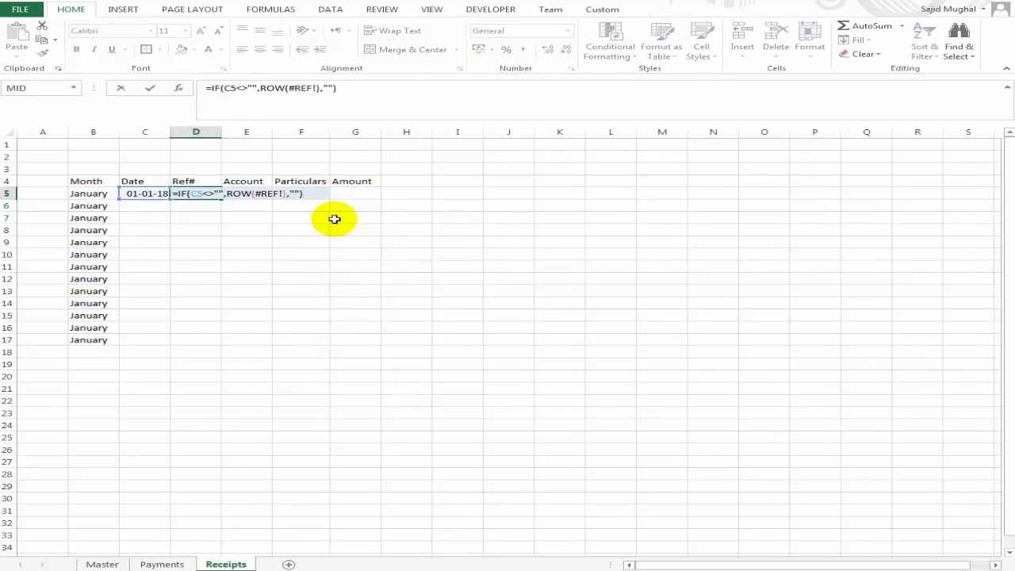
key("Left")
key("Left")
key("Left")
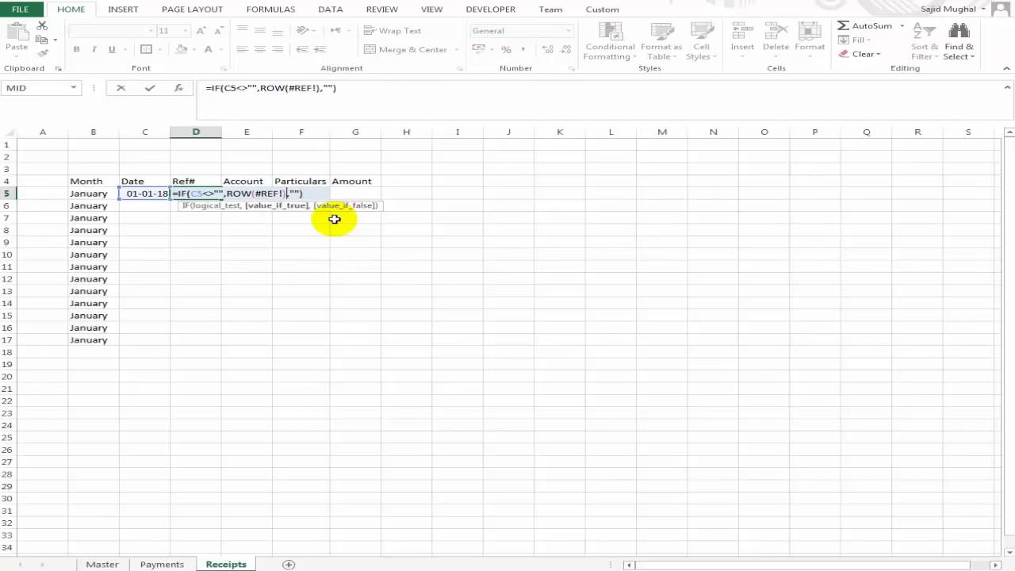
key("Left")
key("Left")
key("Left")
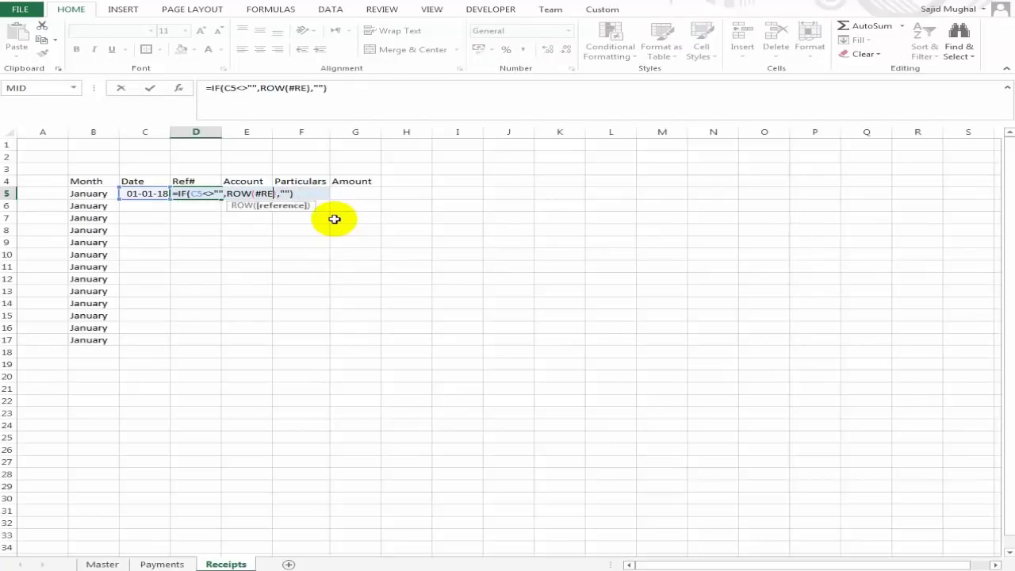
key("BackSpace")
key("BackSpace")
key("BackSpace")
type("r")
type("ow")
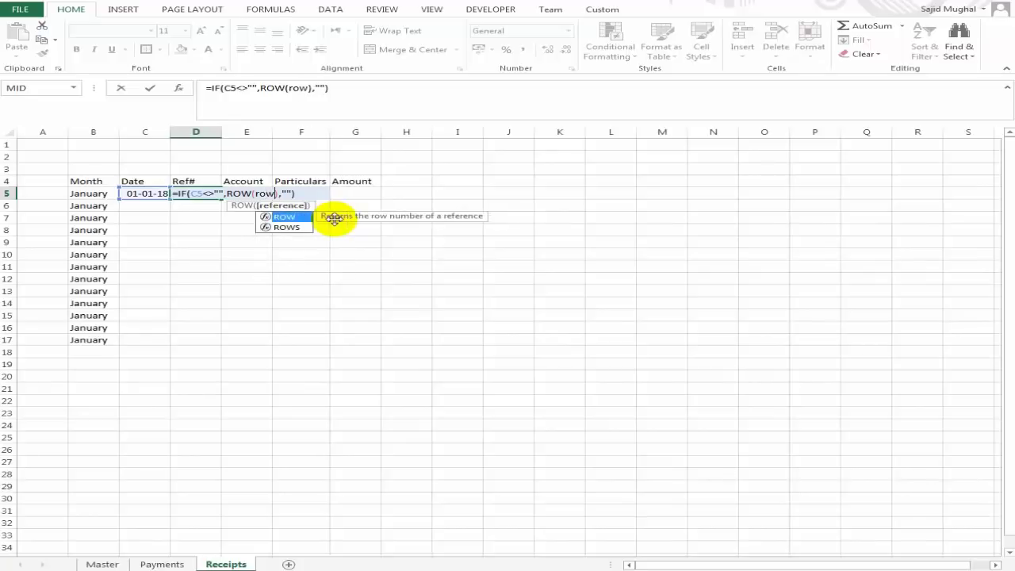
key("BackSpace")
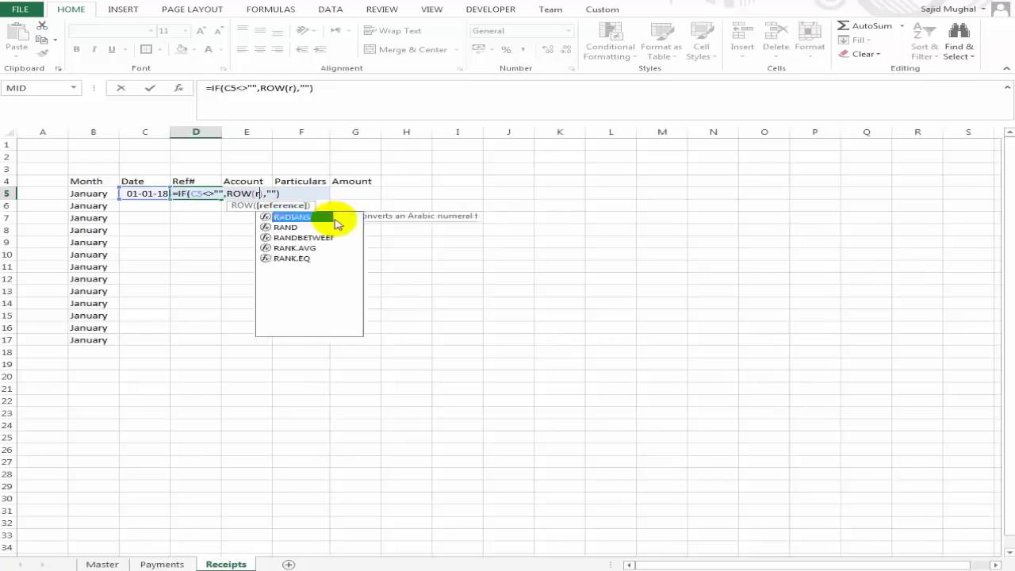
key("BackSpace")
key("BackSpace")
type("1:")
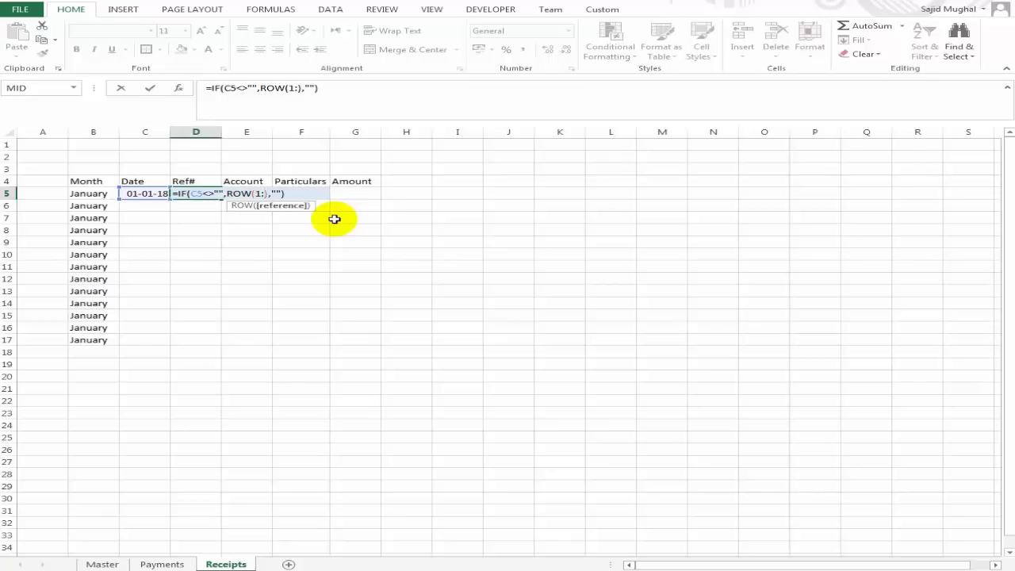
type("1")
key("ctrl+Return")
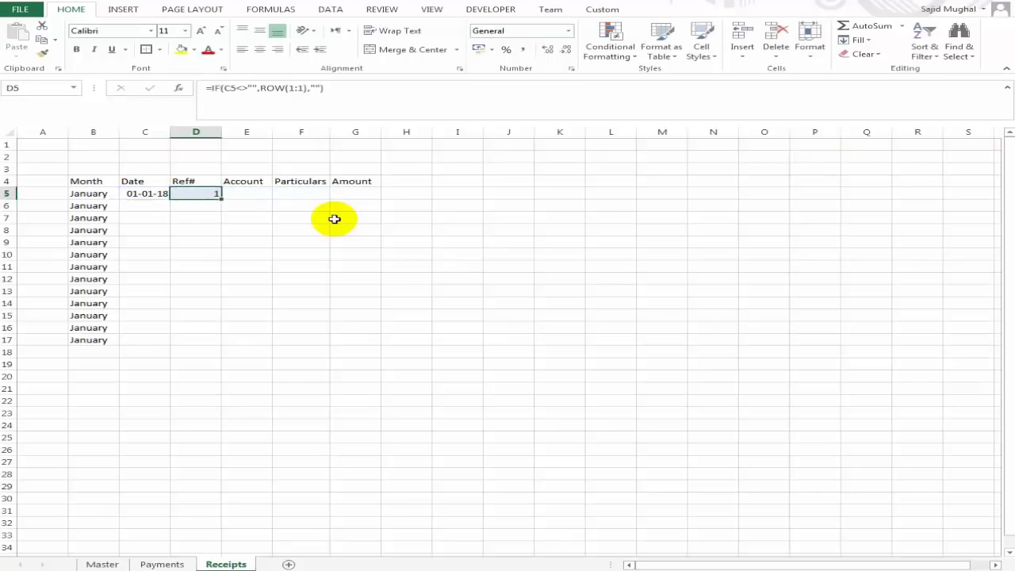
key("Right")
key("Left")
key("Right")
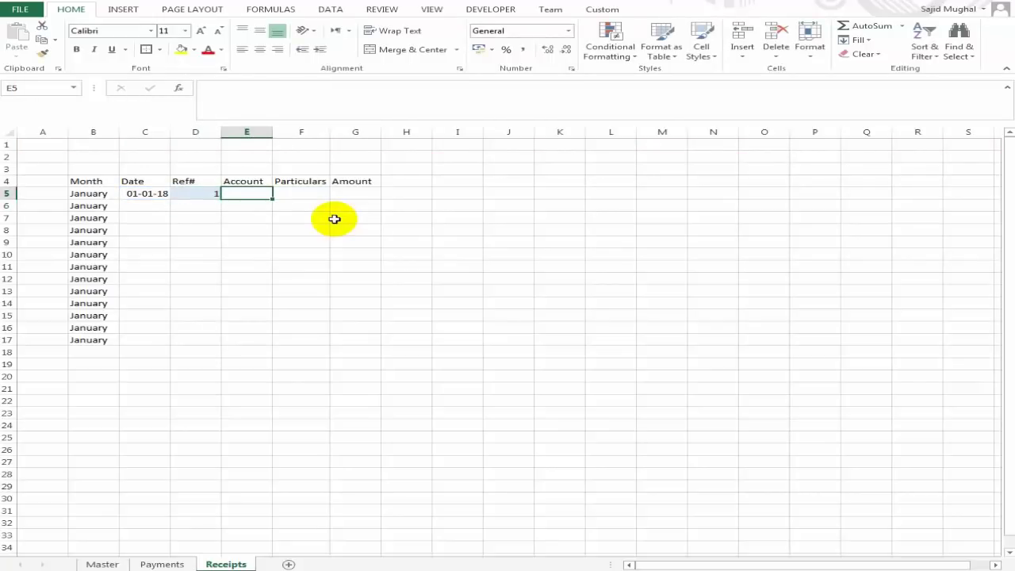
- Widen column E and give E5 a List validation sourced from Master!$F$6:$F$1048576
left_click_drag(273, 132, 283, 131)
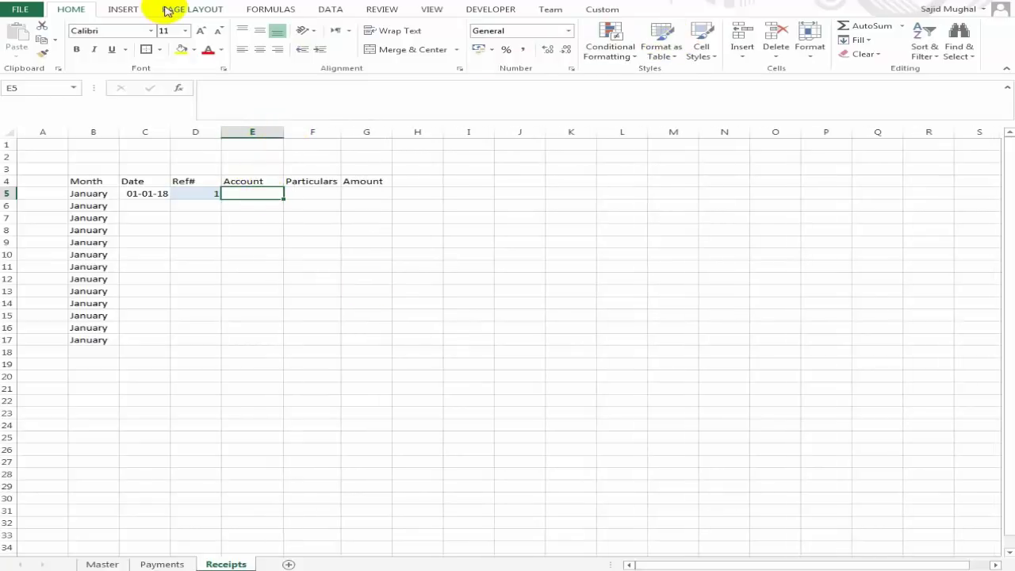
left_click(329, 9)
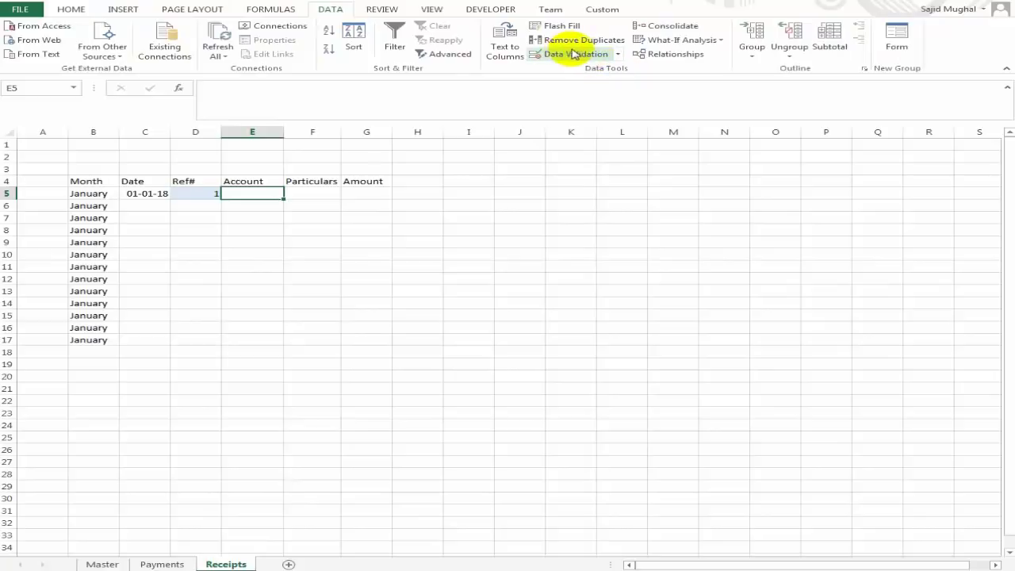
left_click(574, 54)
left_click(569, 349)
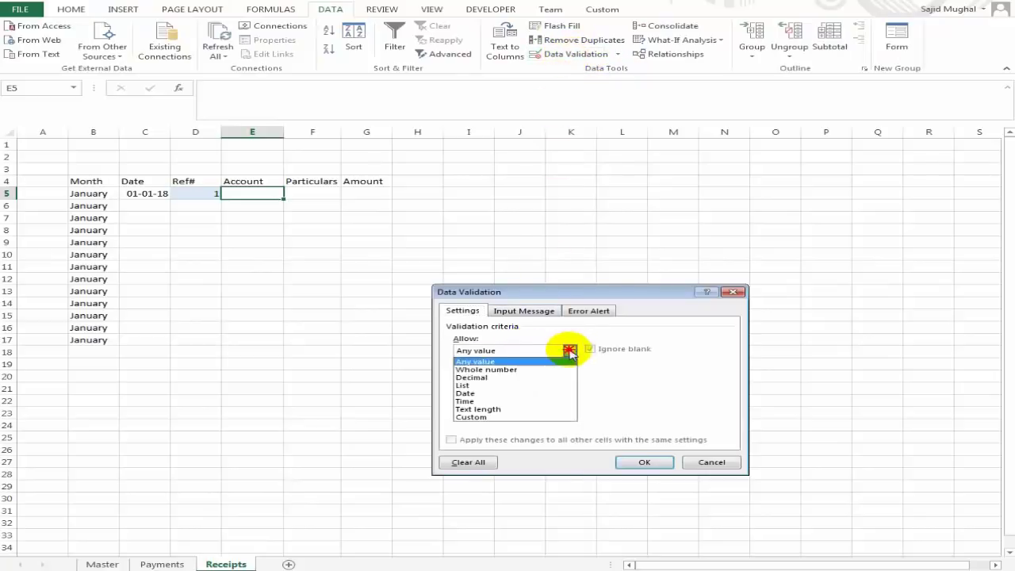
left_click(532, 386)
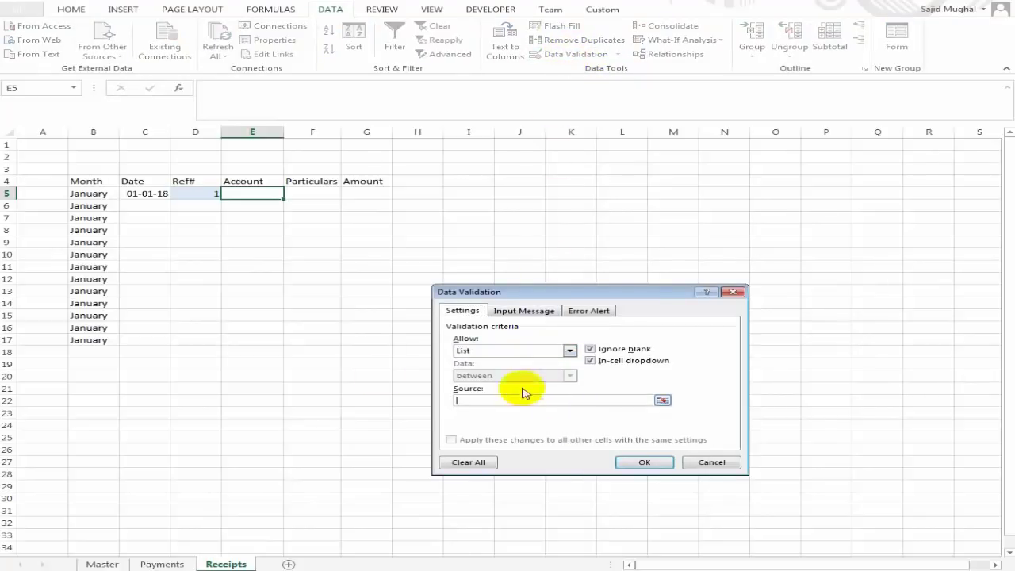
left_click(103, 564)
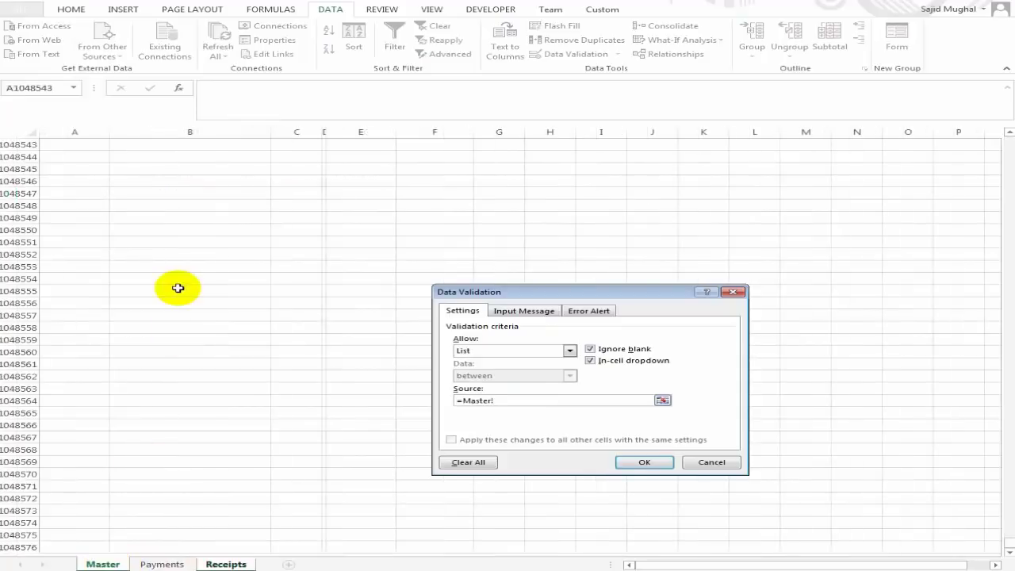
scroll(1005, 522, "up", 16)
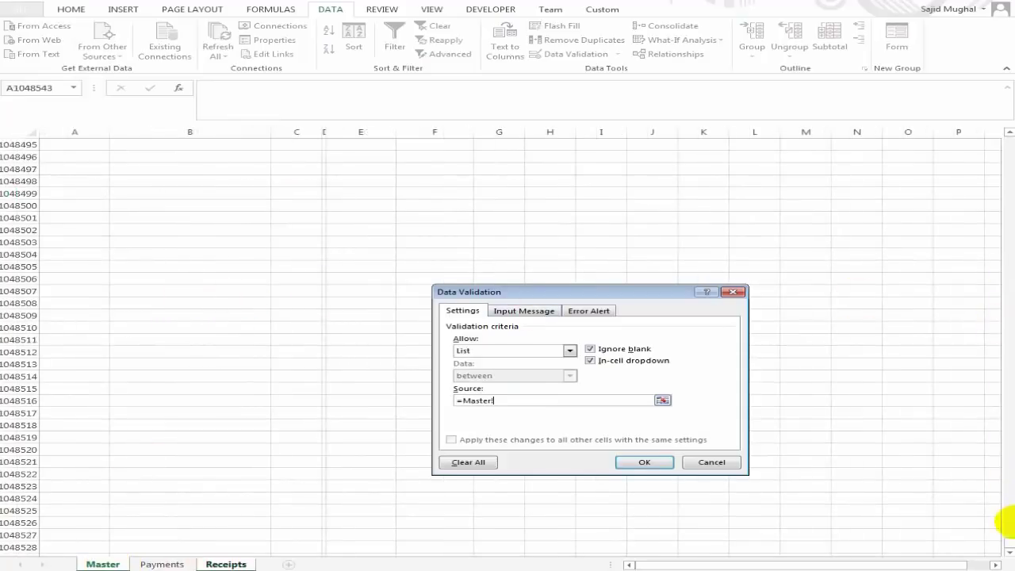
left_click_drag(1005, 522, 1008, 134)
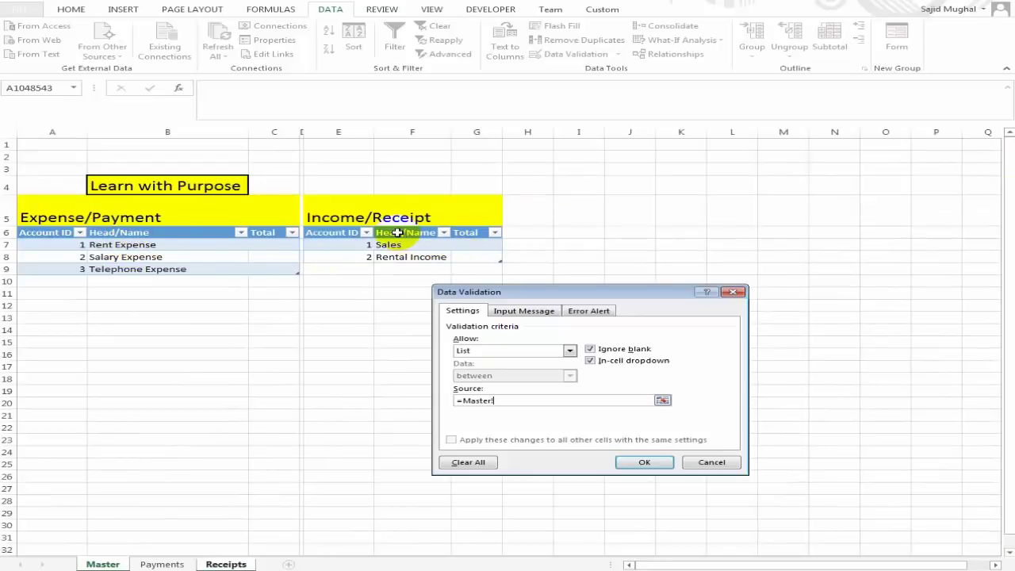
left_click_drag(405, 233, 403, 257)
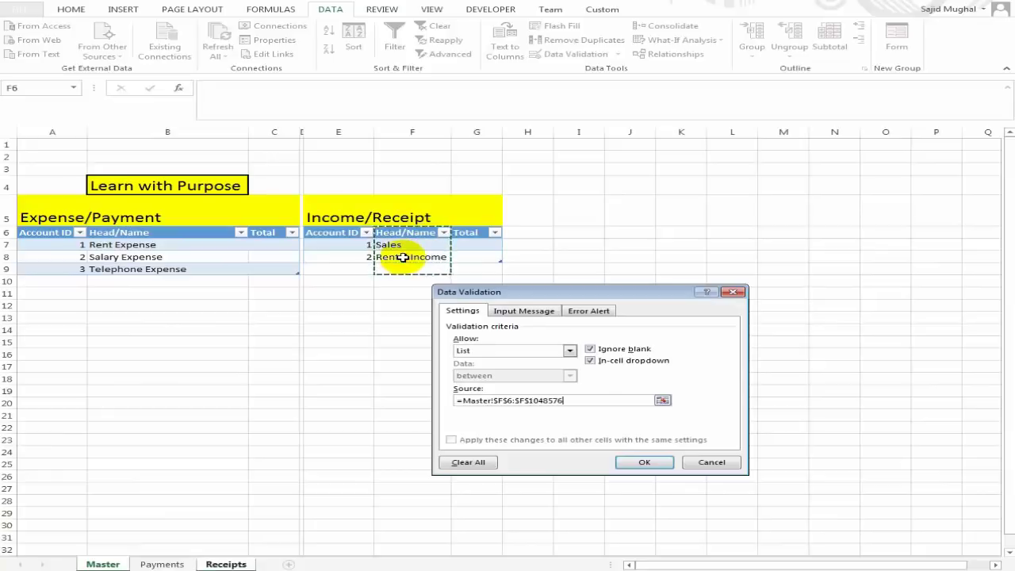
key("ctrl+shift+Down")
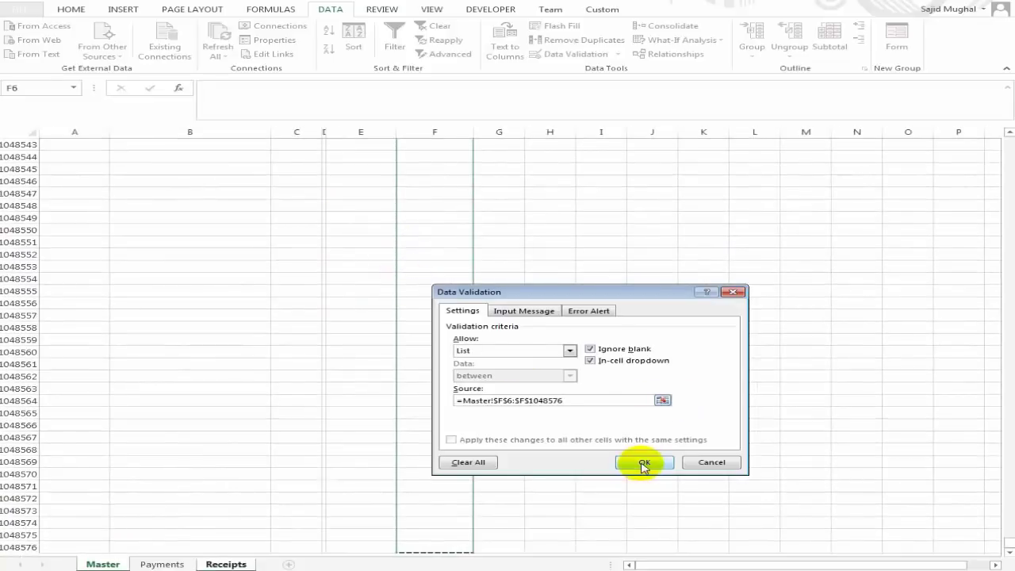
left_click(643, 464)
left_click(291, 194)
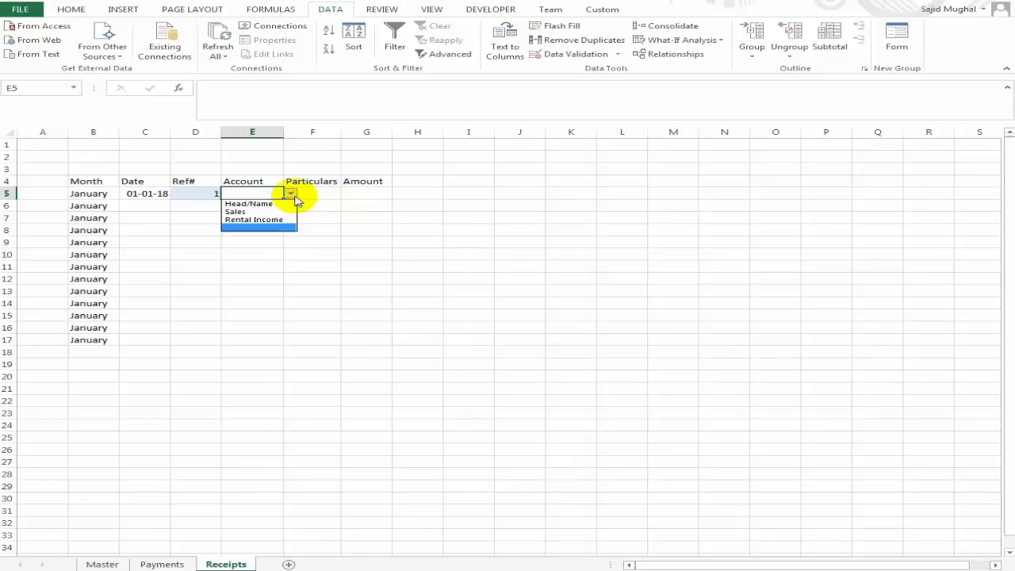
- Fill row 5 with account Sales, particulars Daily Sales and amount 50000, widening column F
left_click(280, 209)
left_click(321, 193)
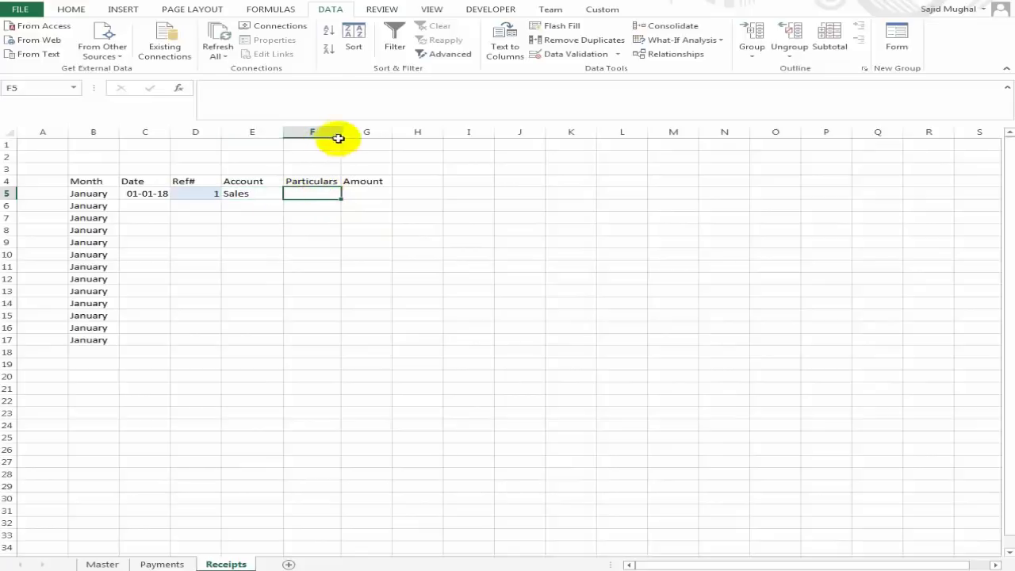
left_click_drag(342, 131, 372, 151)
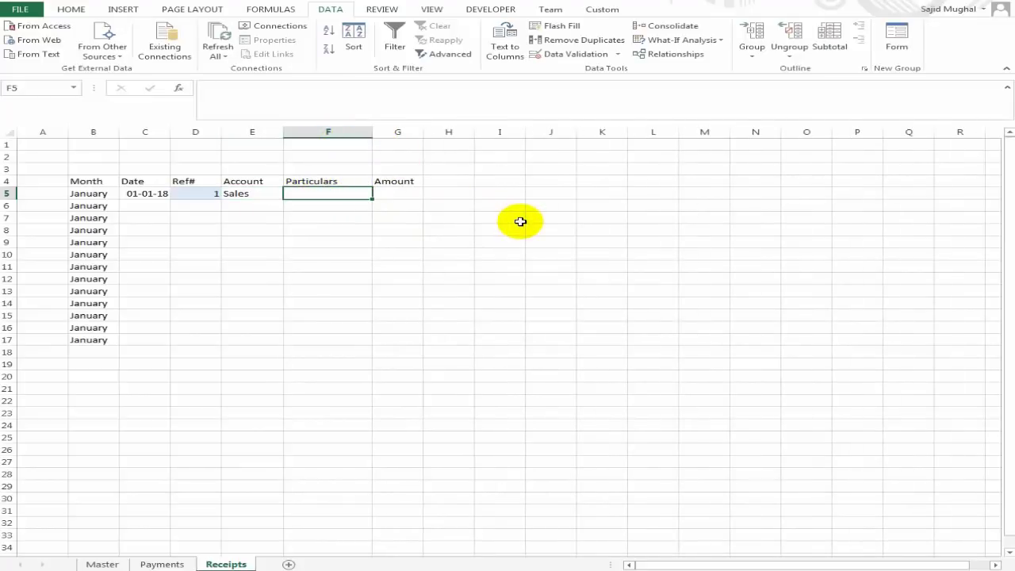
type("Daily")
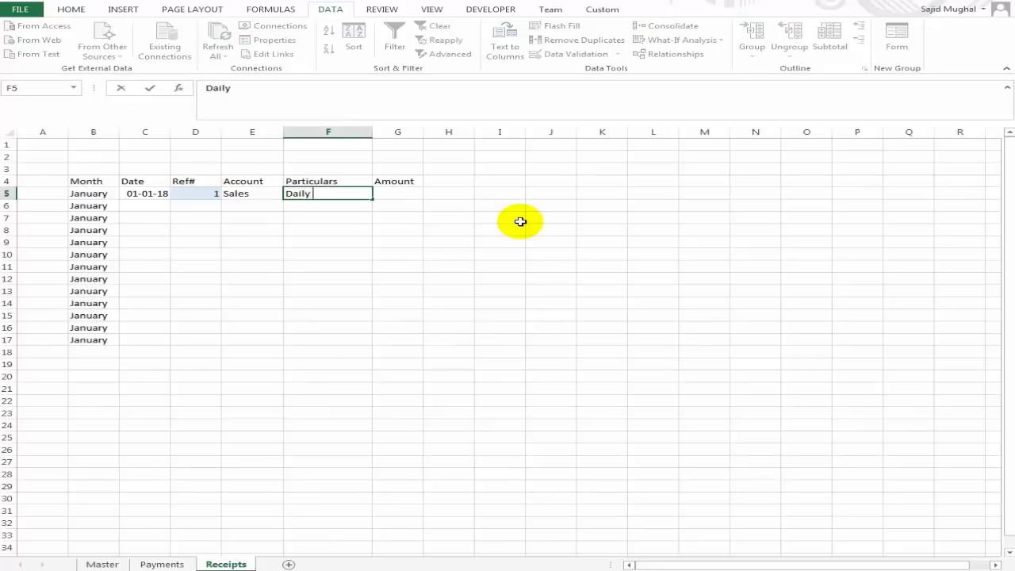
type("s")
key("Tab")
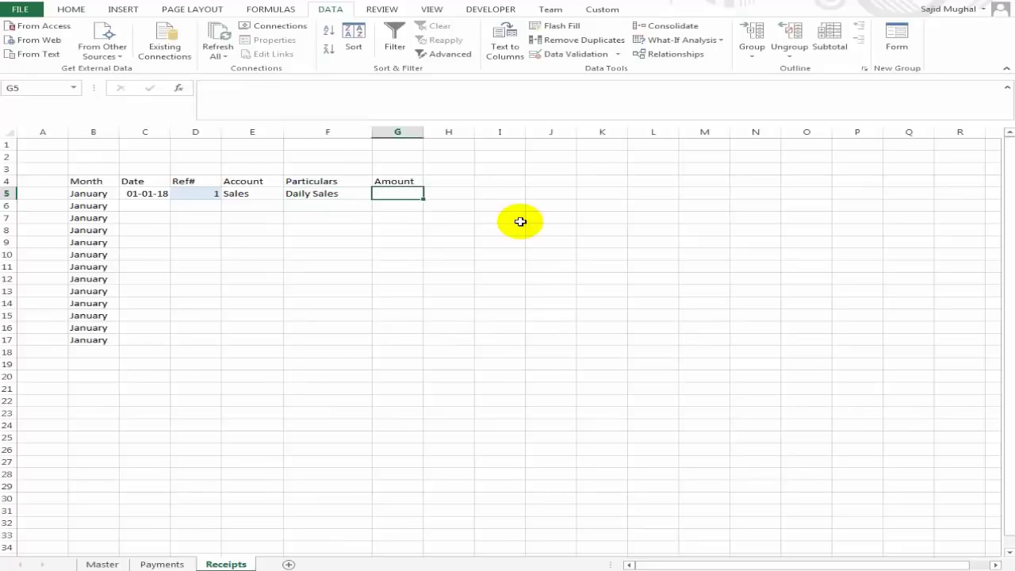
type("50000")
key("Return")
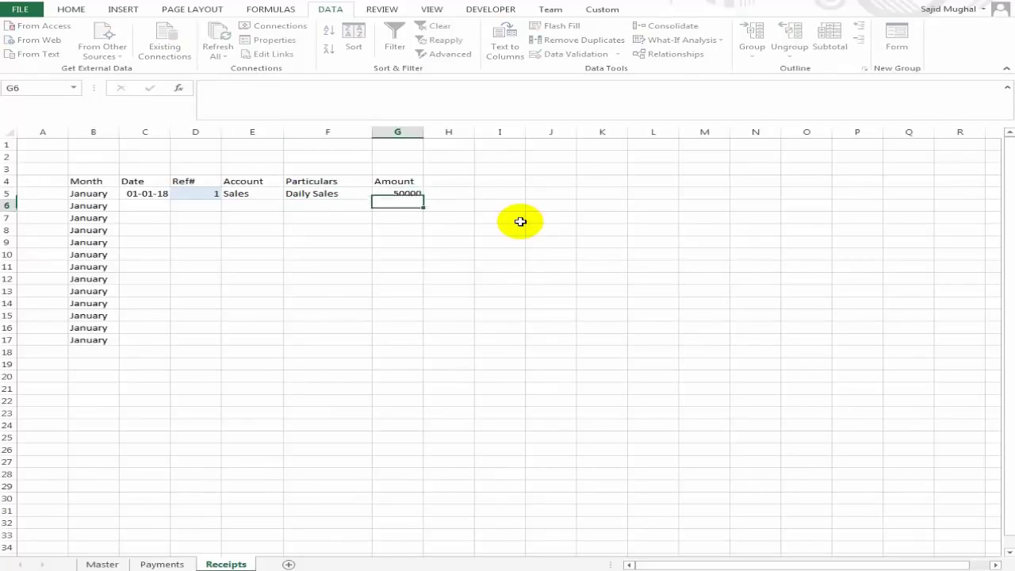
key("Up")
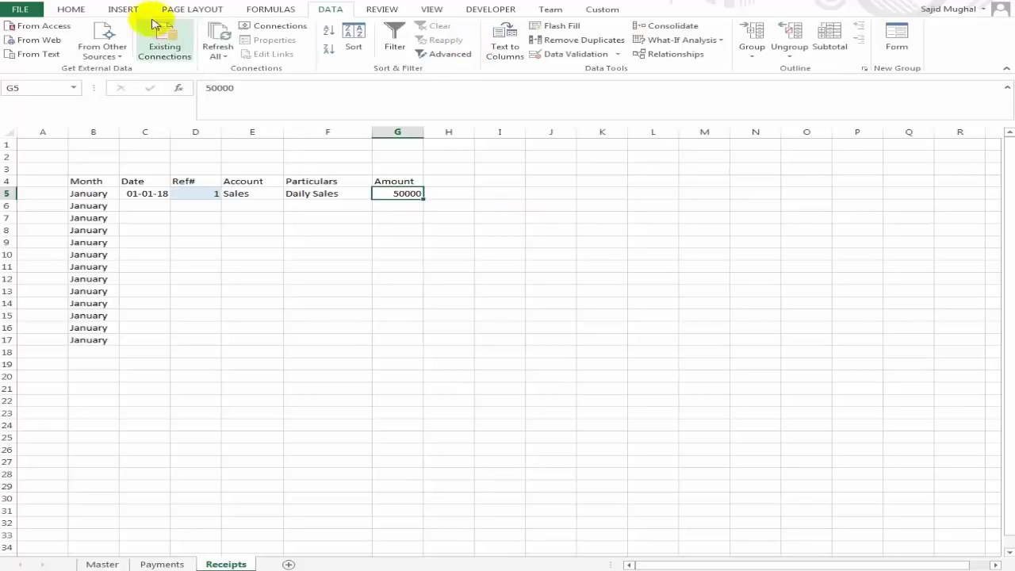
- Format G5 as Rs accounting with no decimals and widen column G
left_click(71, 9)
left_click(478, 49)
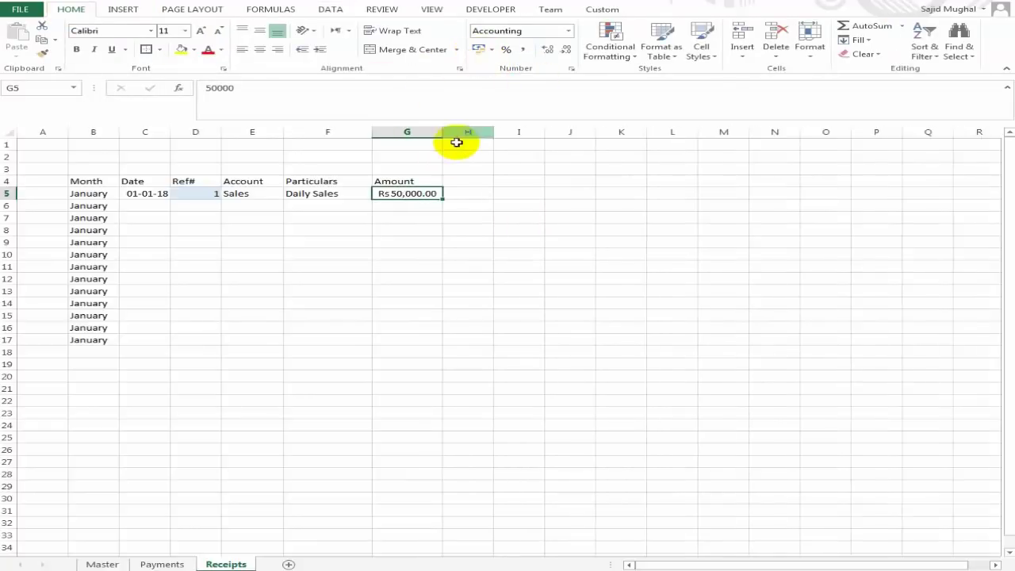
left_click(567, 49)
left_click(566, 49)
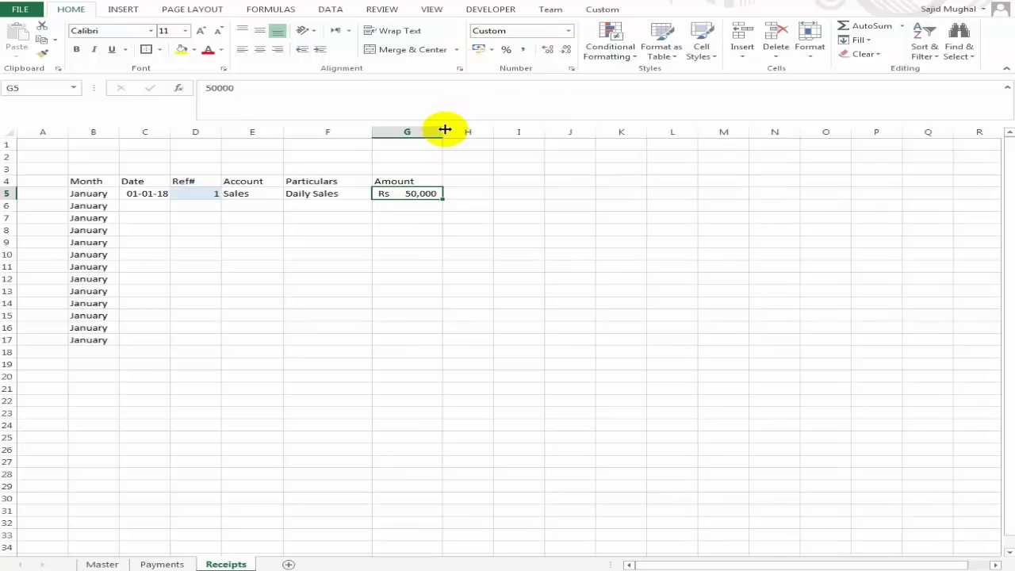
left_click_drag(443, 132, 464, 132)
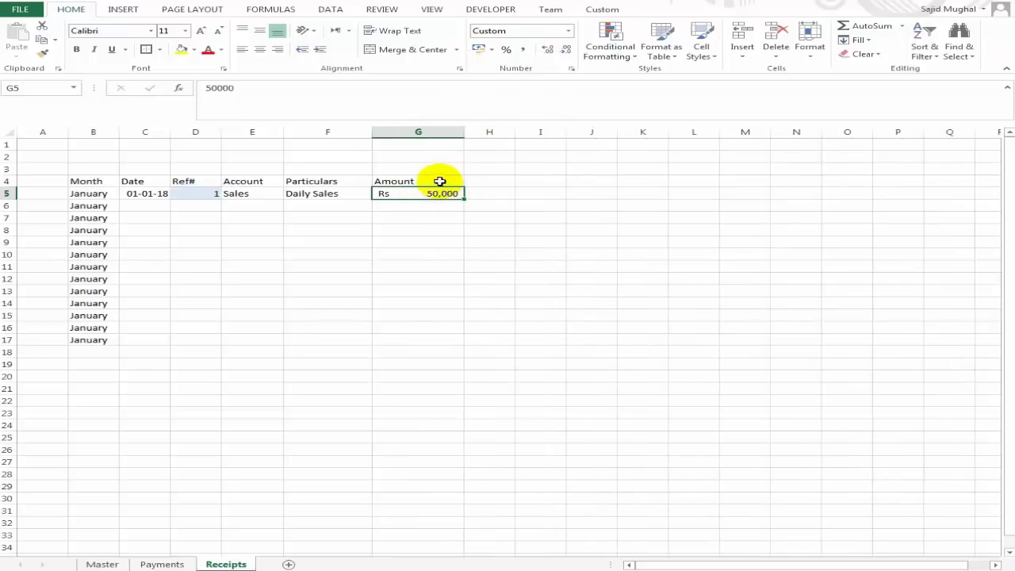
- Convert B4:G17 into a table with headers
left_click(440, 181)
key("ctrl+Left")
key("shift+Right")
key("shift+Right")
key("shift+Right")
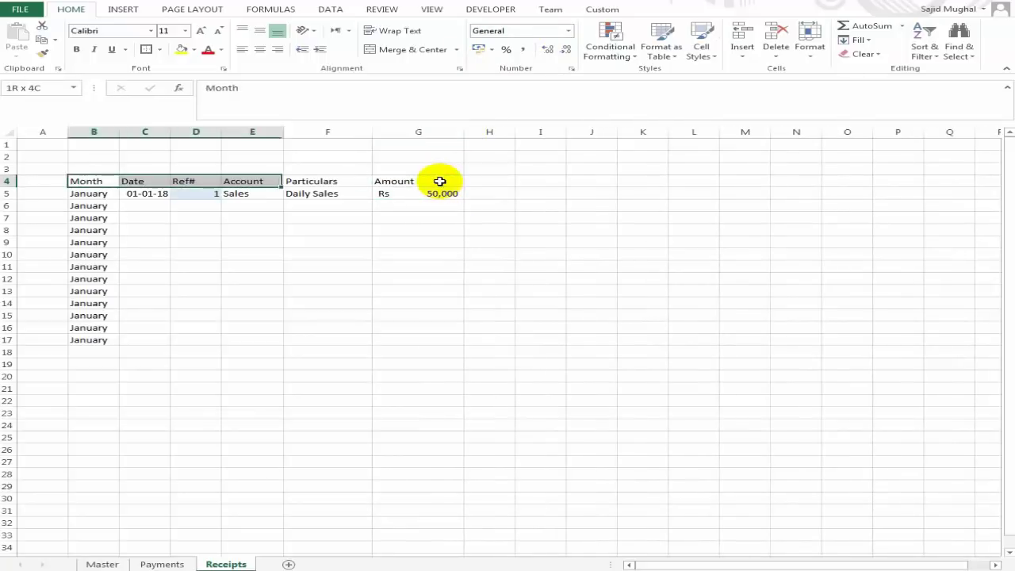
key("shift+Right")
key("shift+Right")
key("shift+Down")
key("shift+Down")
key("shift+Down")
key("shift+Down")
key("shift+Down")
key("shift+Down")
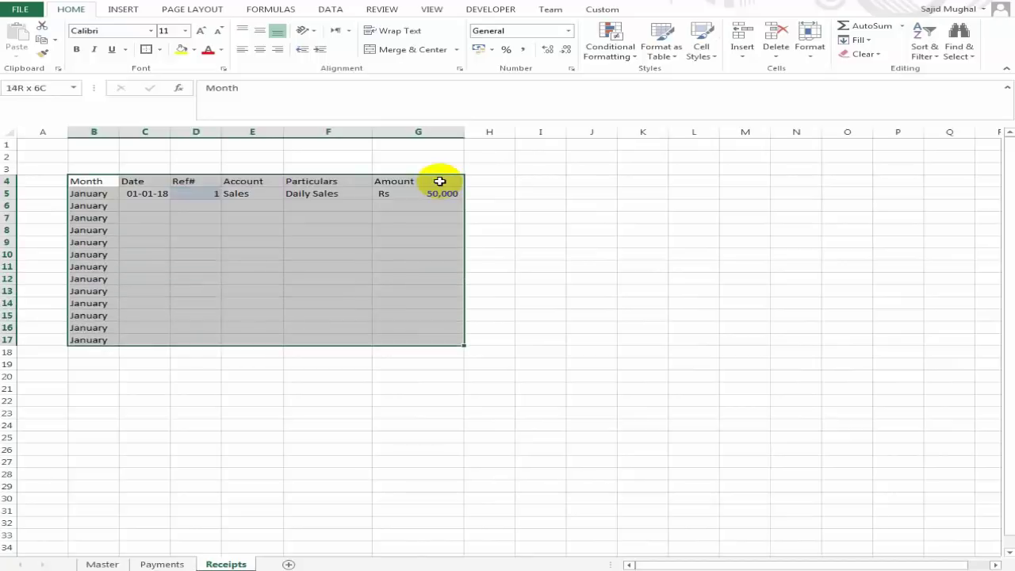
left_click(121, 8)
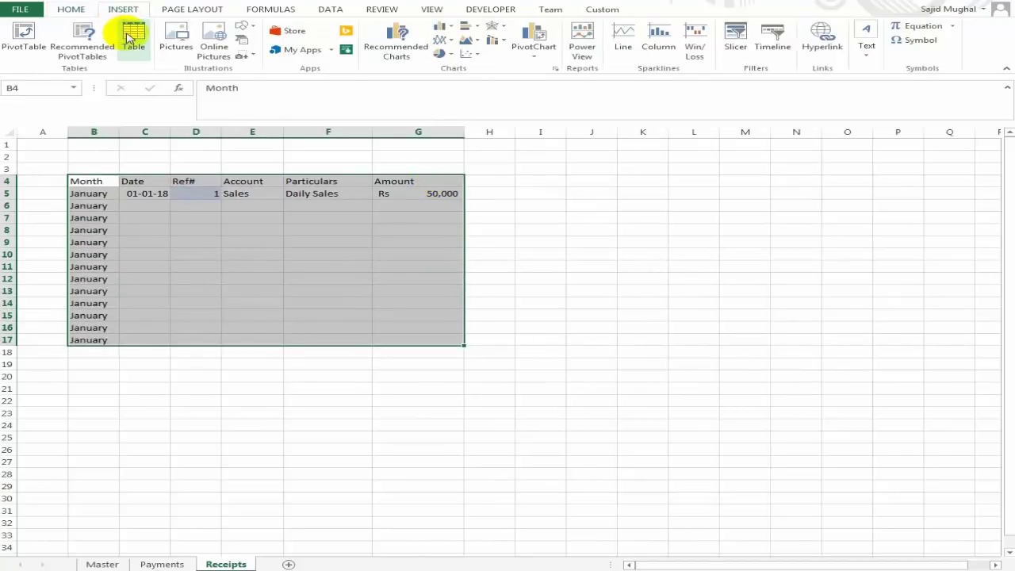
left_click(131, 37)
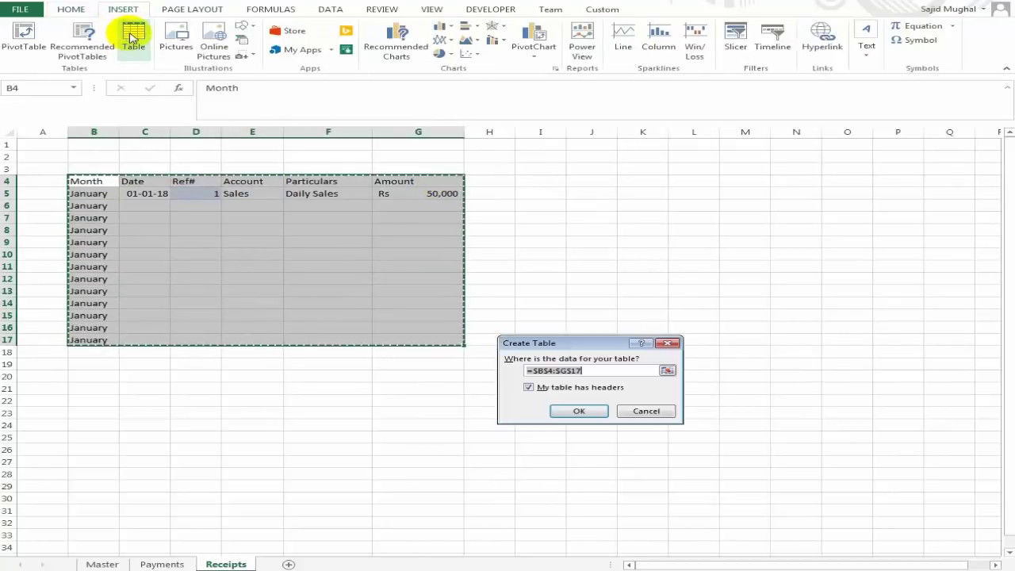
left_click(580, 412)
- Name the table receipts
left_click(47, 38)
type("receipts")
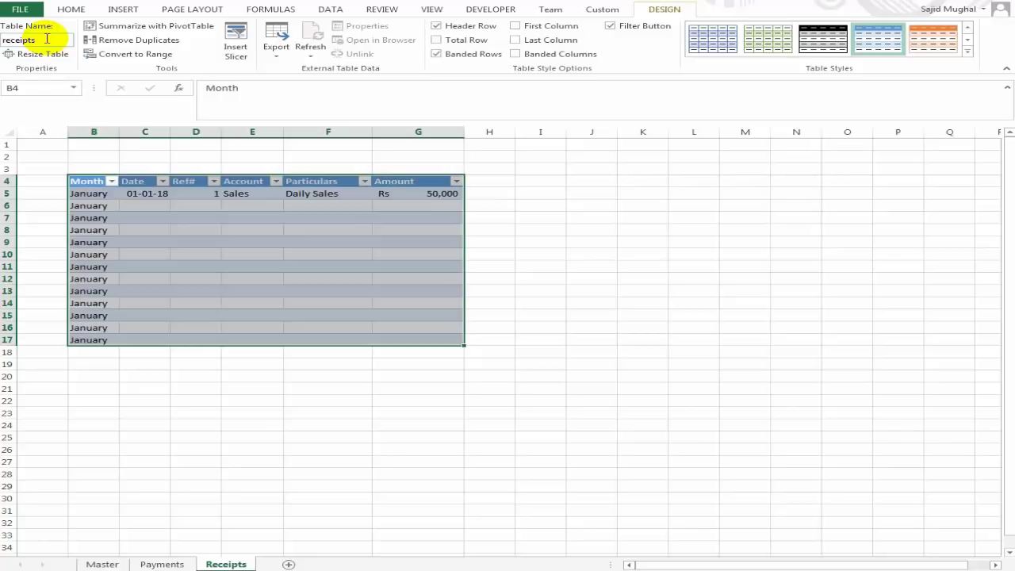
left_click(540, 218)
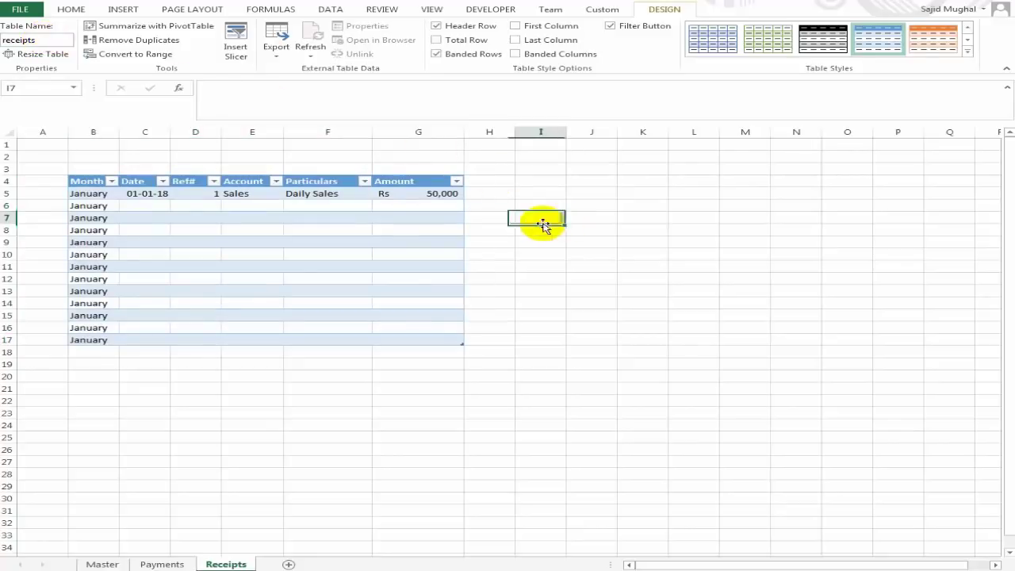
left_click(239, 221)
left_click(111, 229)
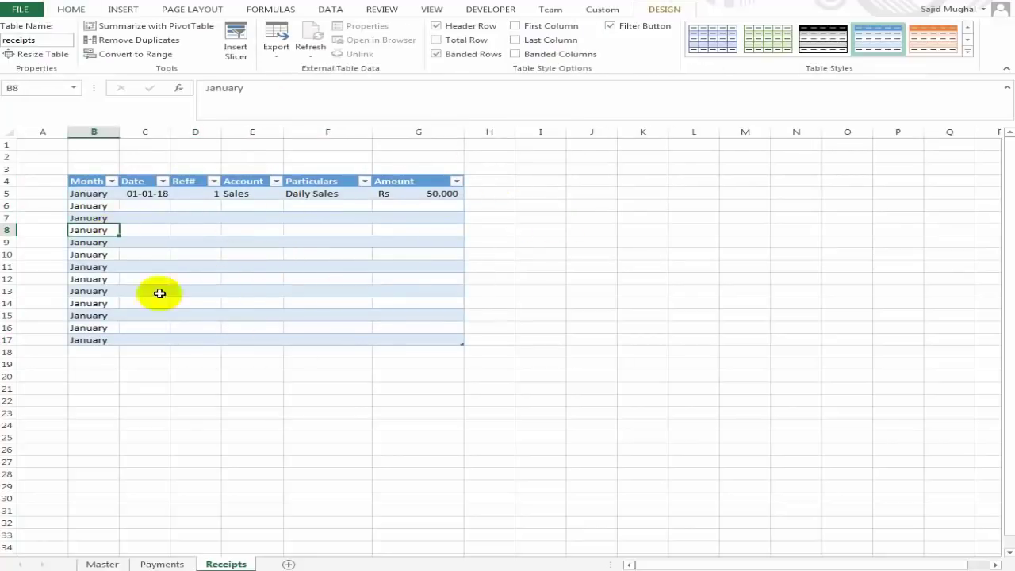
- Add a new sheet named DayBook
left_click(161, 564)
left_click(102, 564)
left_click(226, 564)
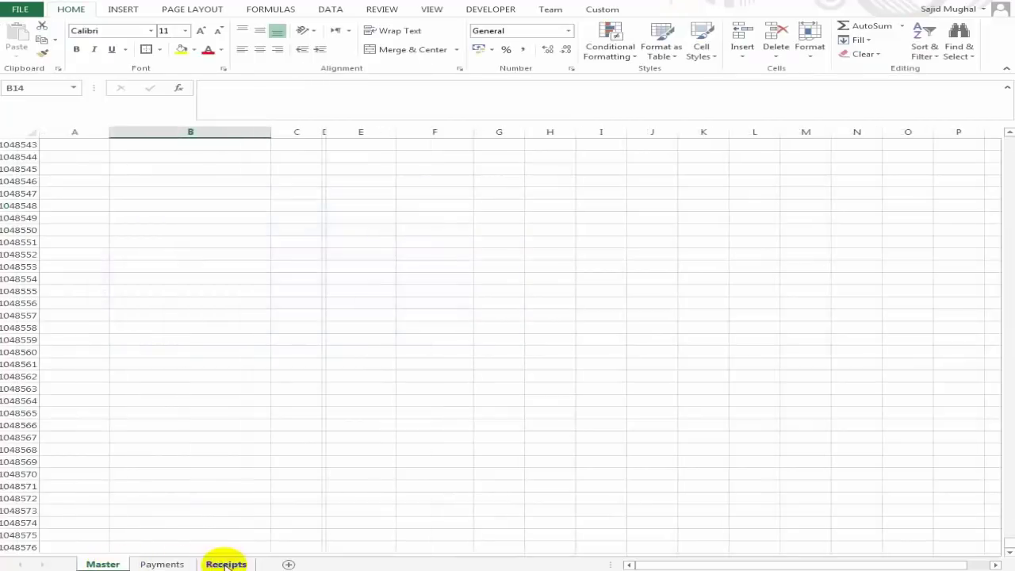
left_click(291, 562)
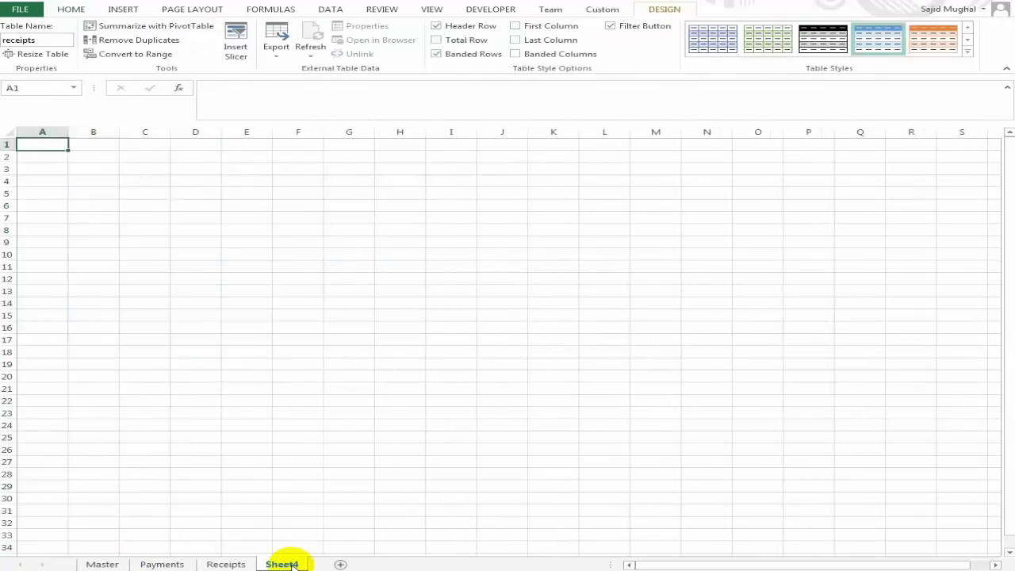
double_click(292, 564)
type("DayBook")
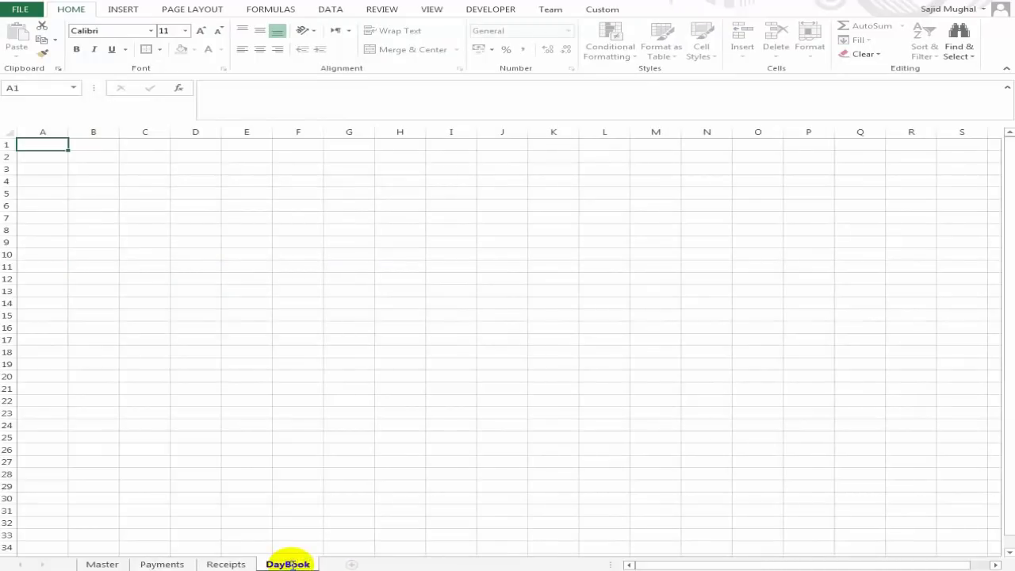
key("Return")
- Enter the headings S.No, Date and Day in B5:D5
left_click(118, 195)
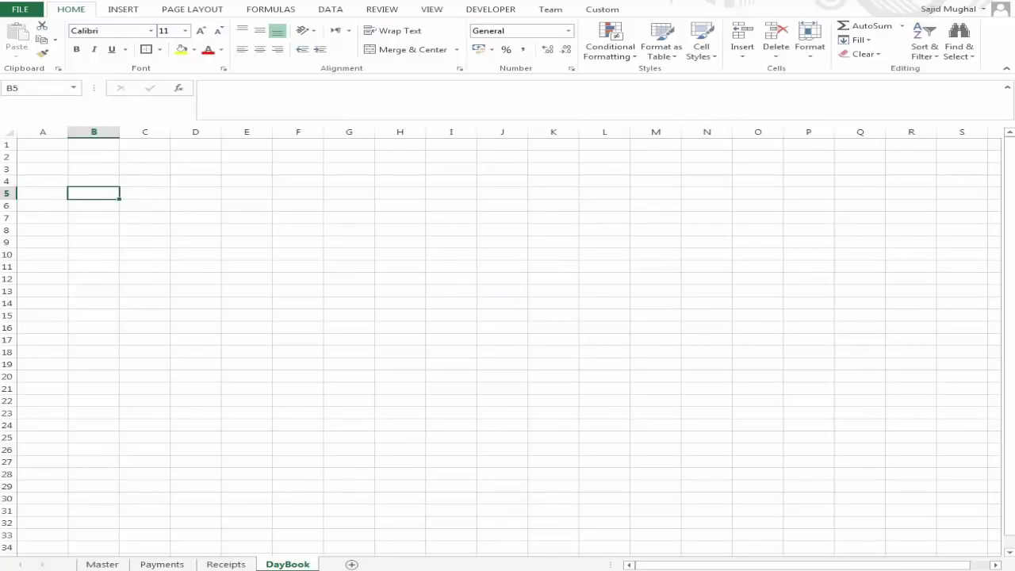
key("alt+m")
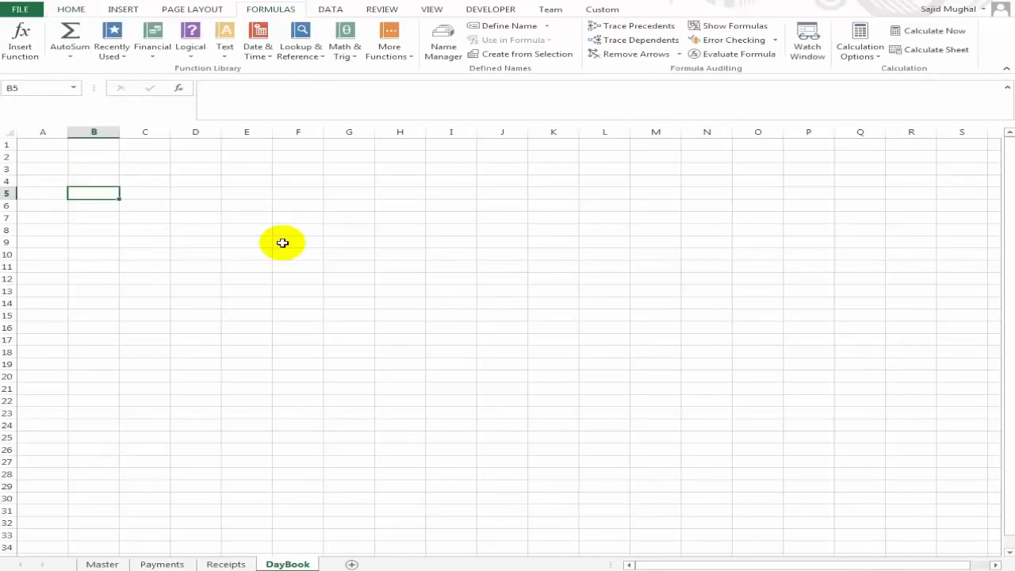
type("S.No")
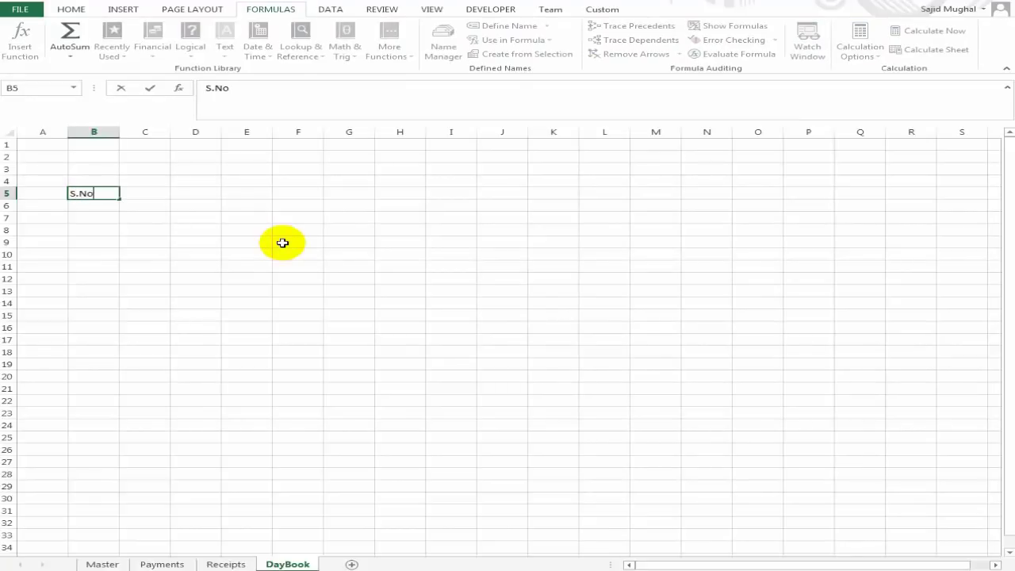
key("Return")
key("Up")
key("Right")
type("Da")
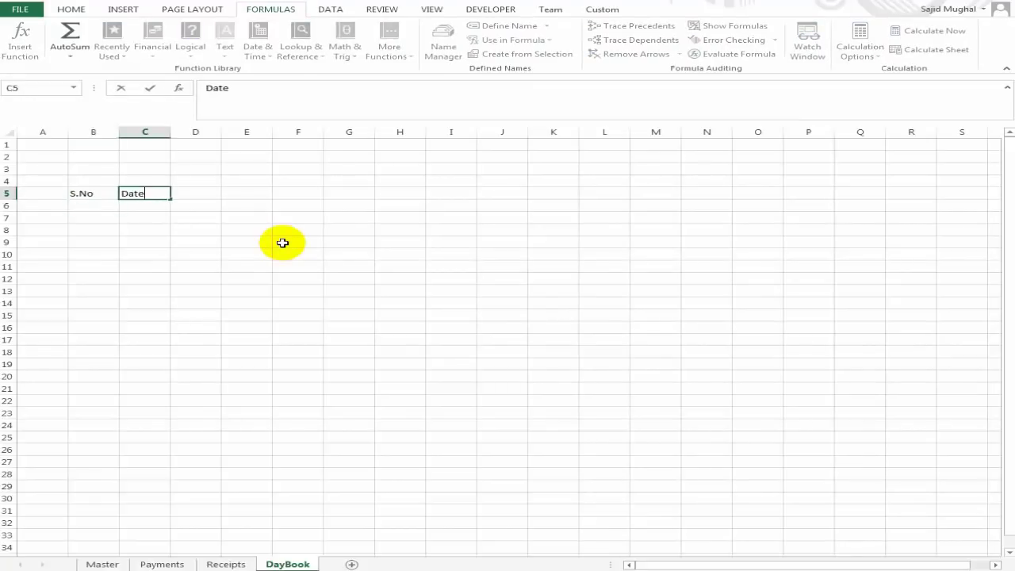
key("Tab")
type("Da")
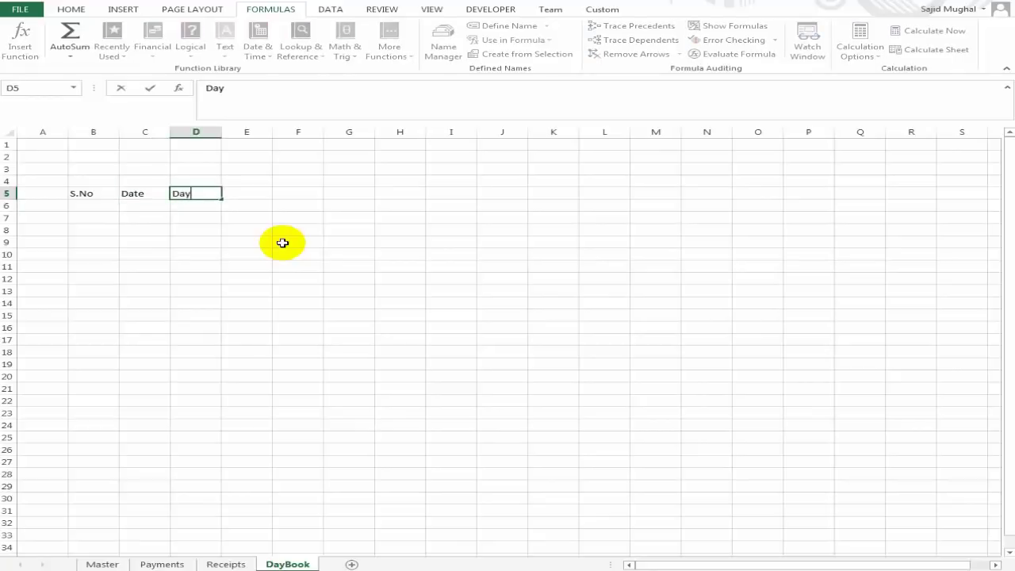
key("Return")
- Enter the headings Total Receipts, Total Payments and Balance in E5:G5
key("Up")
key("Right")
type("To")
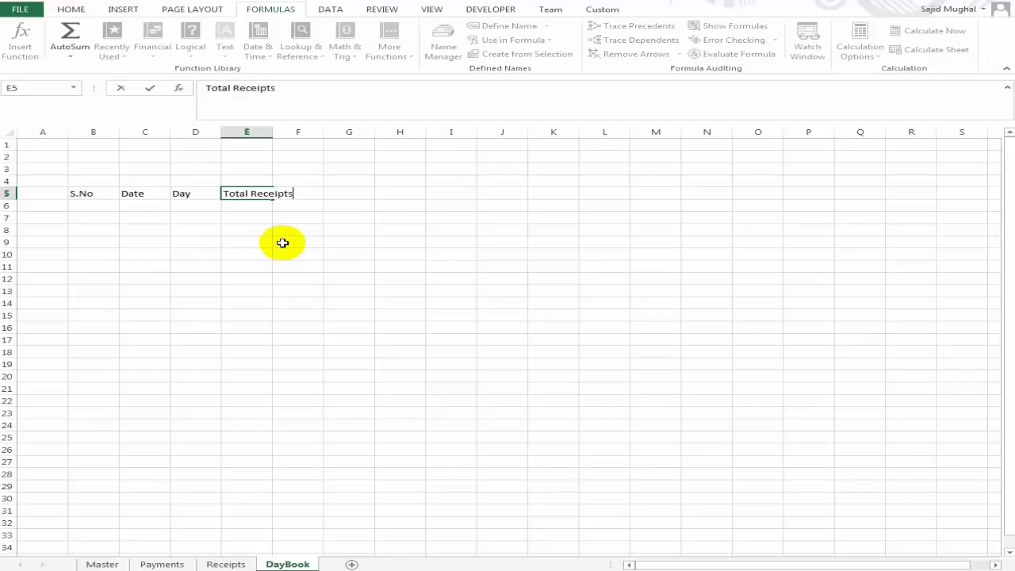
key("Return")
key("Up")
key("Right")
type("To")
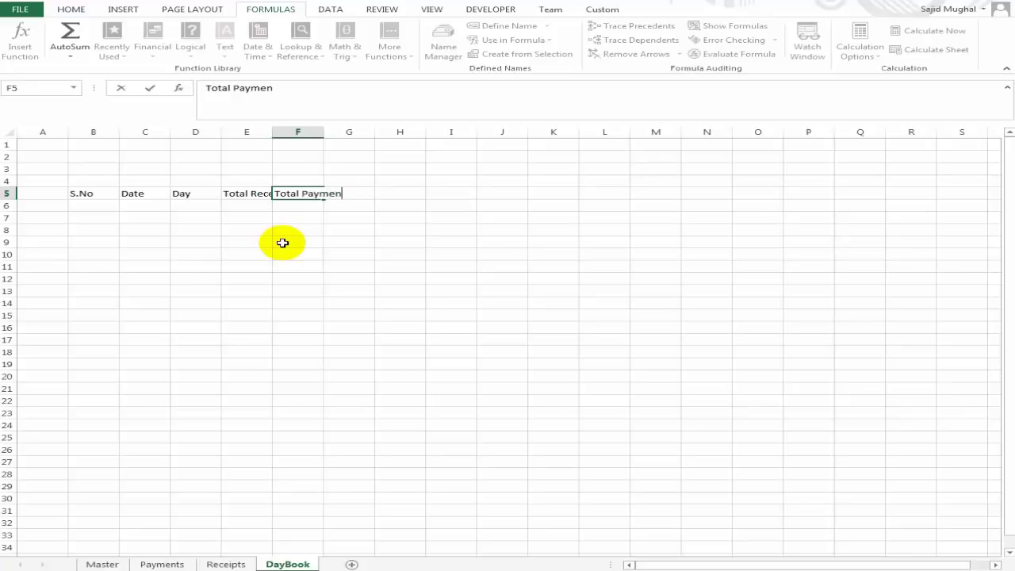
key("Right")
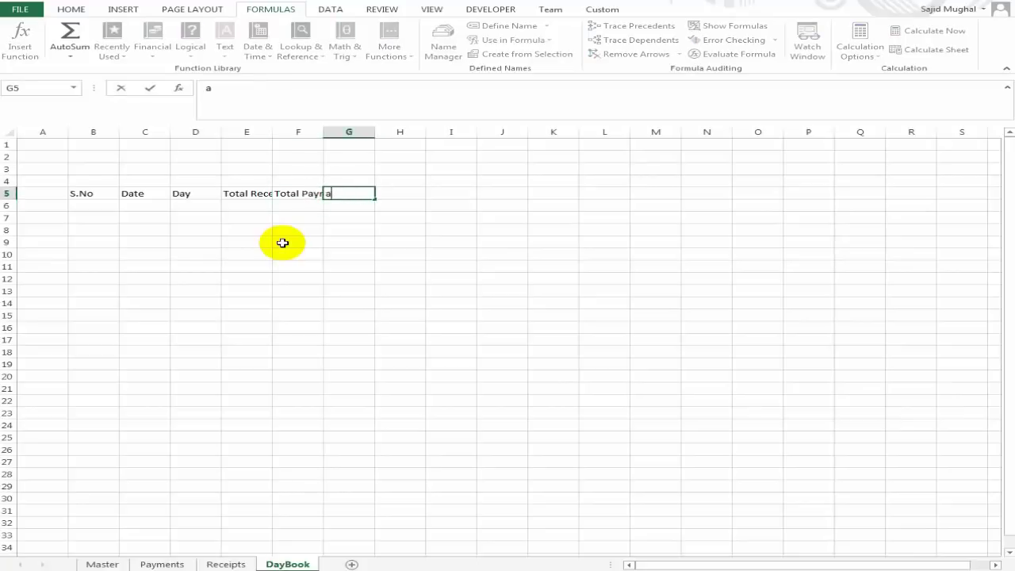
type("Balance")
key("Return")
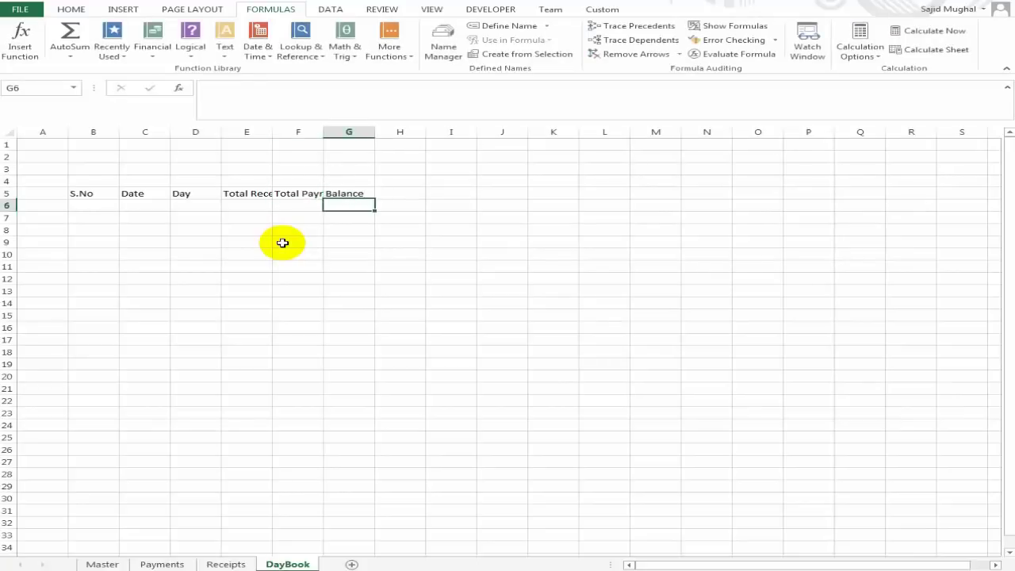
key("Up")
key("Down")
key("Left")
key("Left")
key("Left")
key("Left")
key("Left")
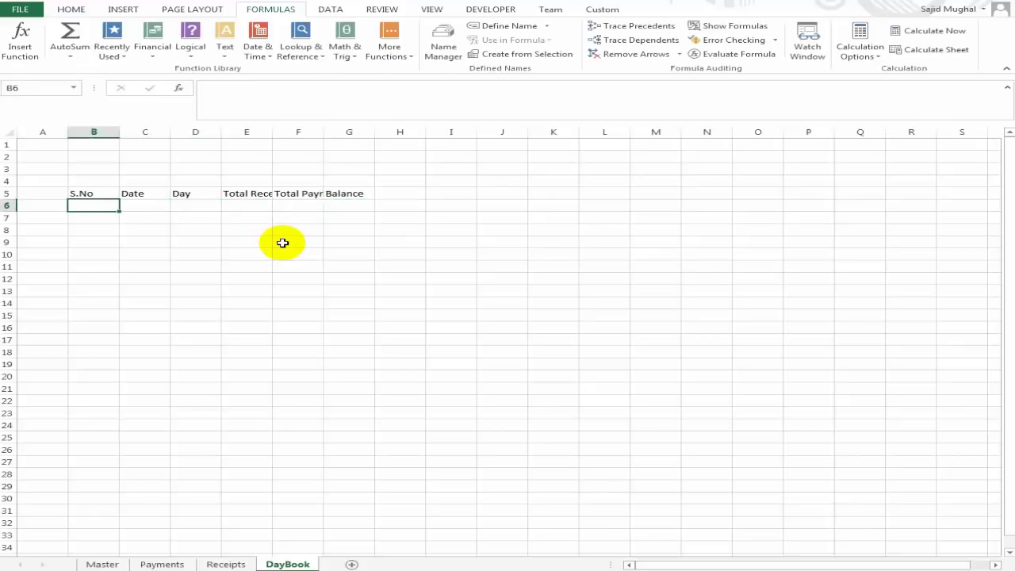
- Widen column E, then enter Opening Balance in B6 and 12000 in G6
double_click(271, 129)
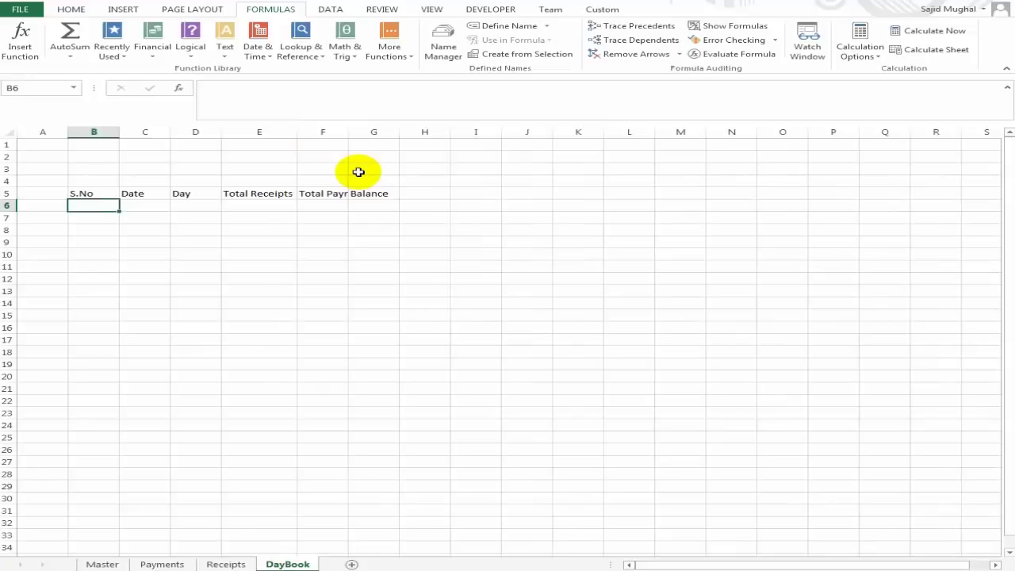
type("Openin")
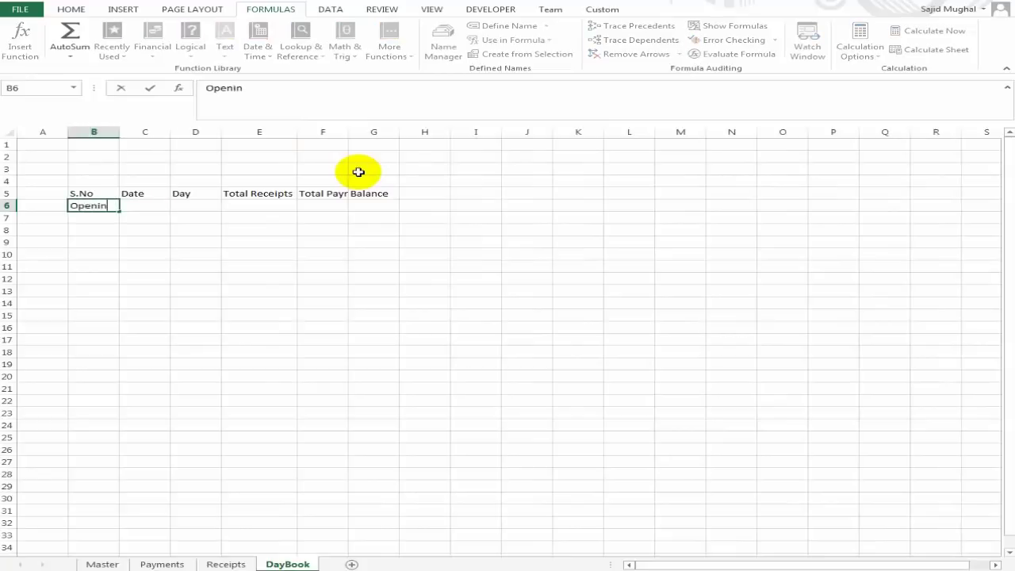
type("g Balance")
key("Return")
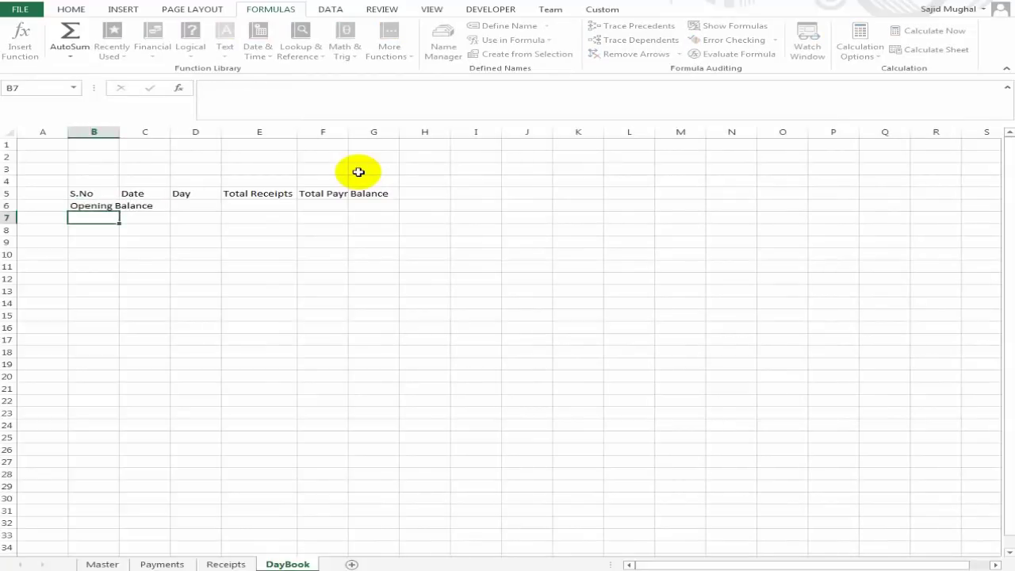
key("Up")
left_click(380, 206)
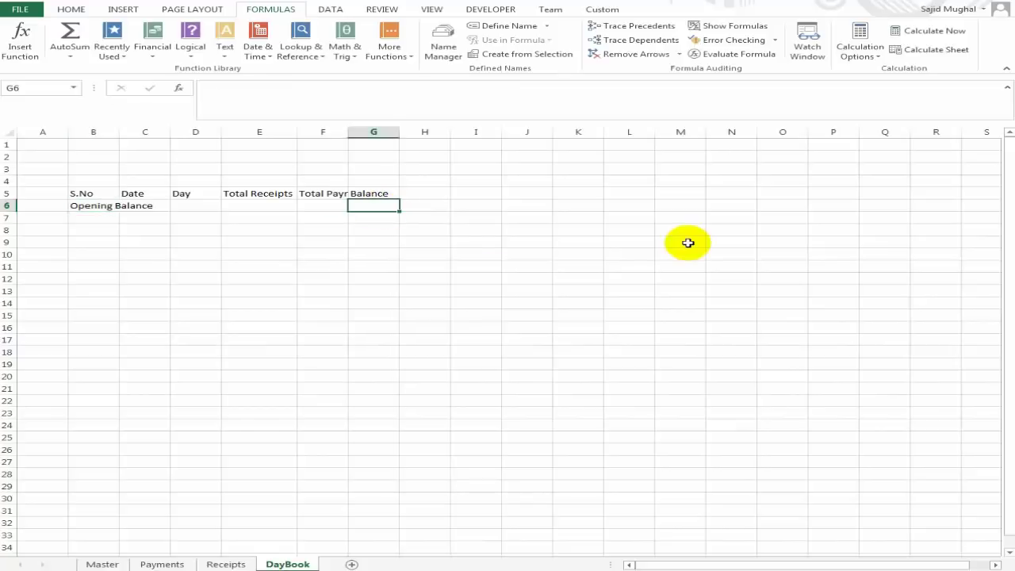
type("12000")
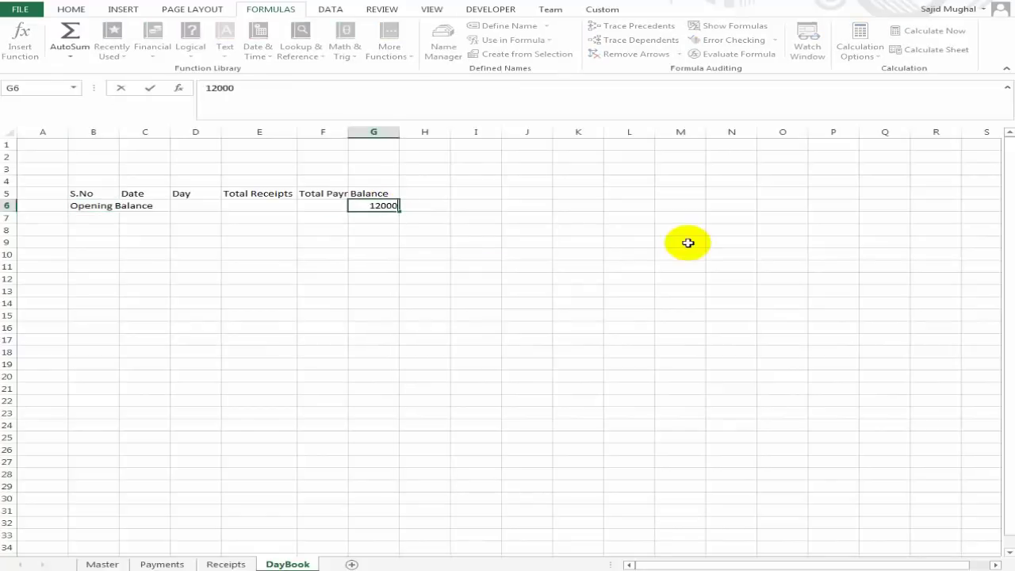
key("ctrl+Return")
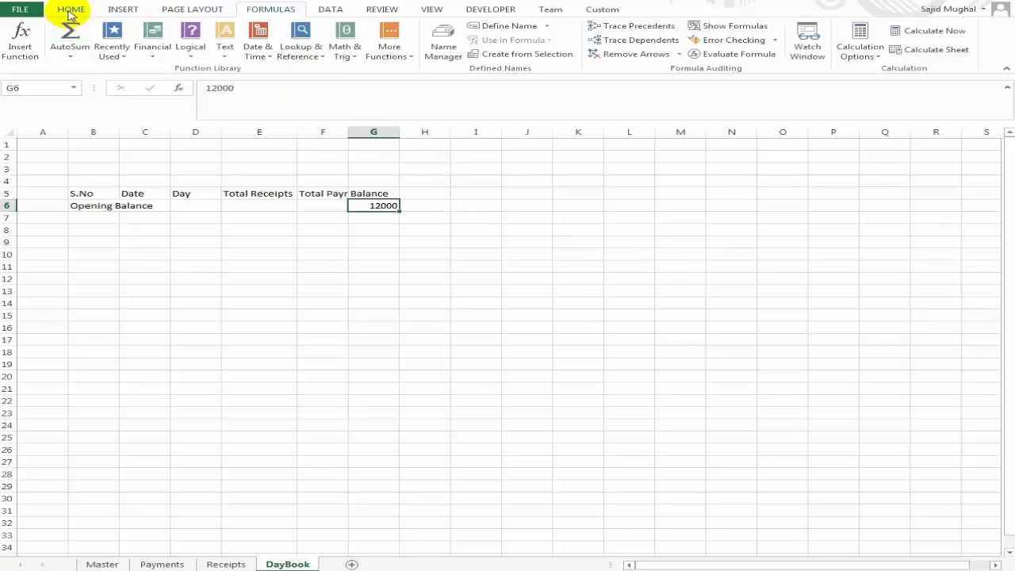
- Format G6 as Rs accounting without decimals and autofit column F to Total Payments
left_click(70, 9)
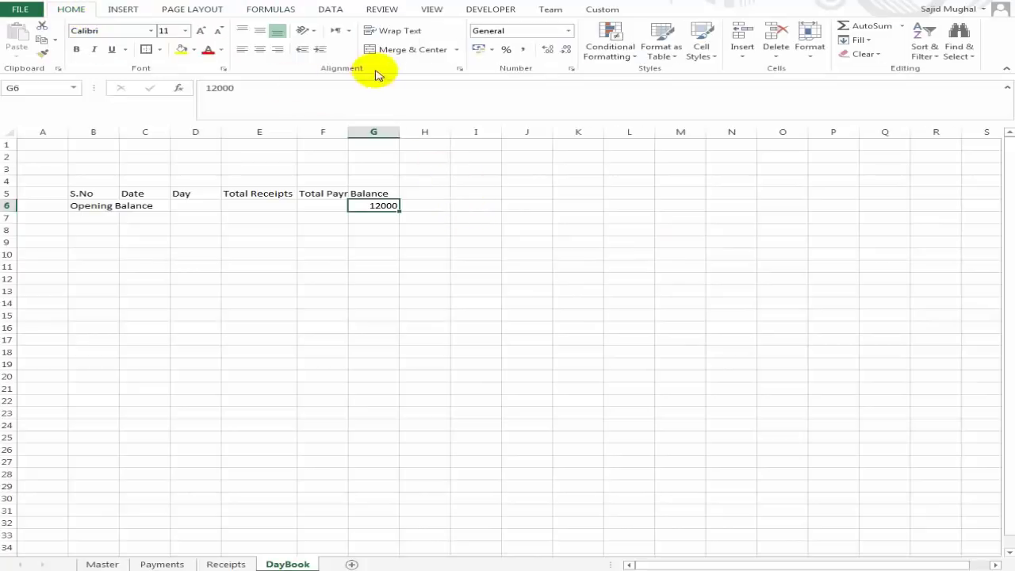
left_click(477, 50)
left_click(565, 49)
left_click(565, 50)
left_click(319, 213)
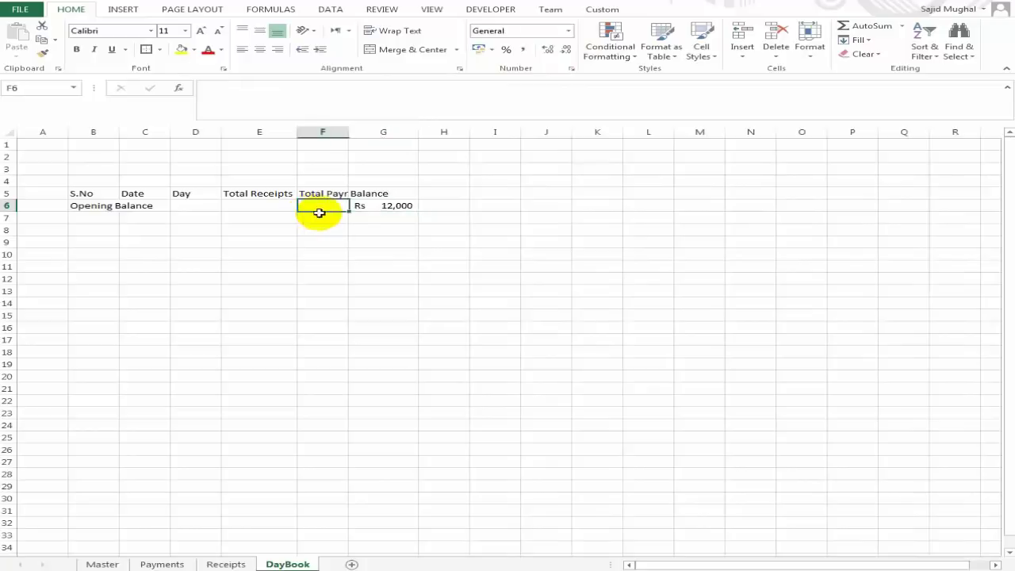
key("Up")
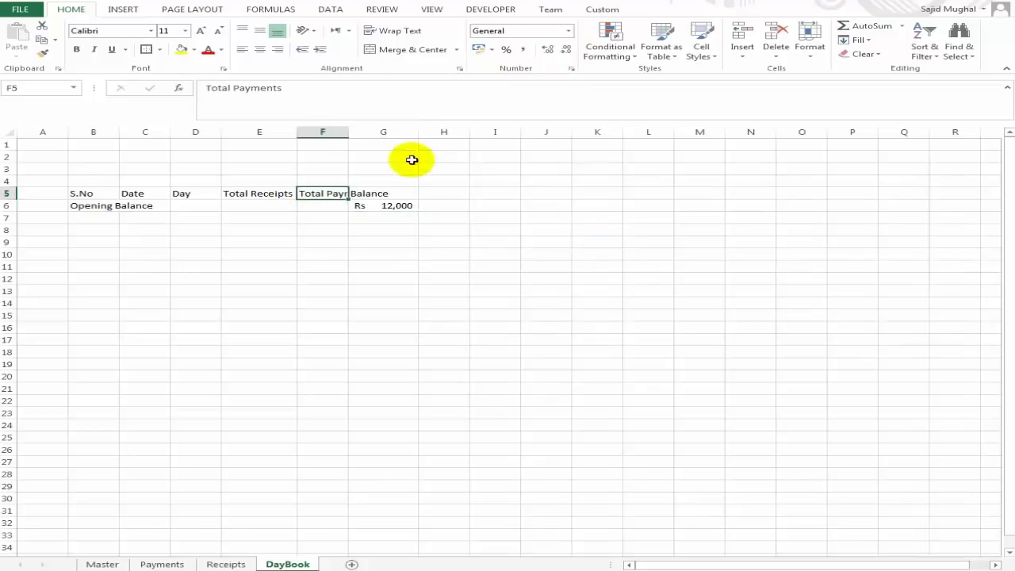
left_click_drag(349, 130, 349, 131)
double_click(349, 130)
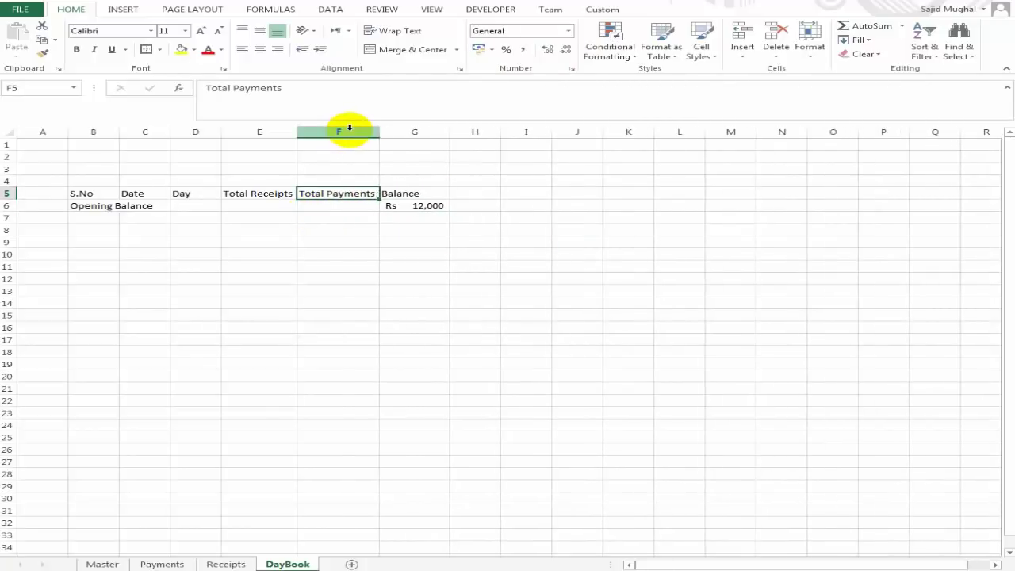
key("Left")
key("Left")
key("Left")
key("Down")
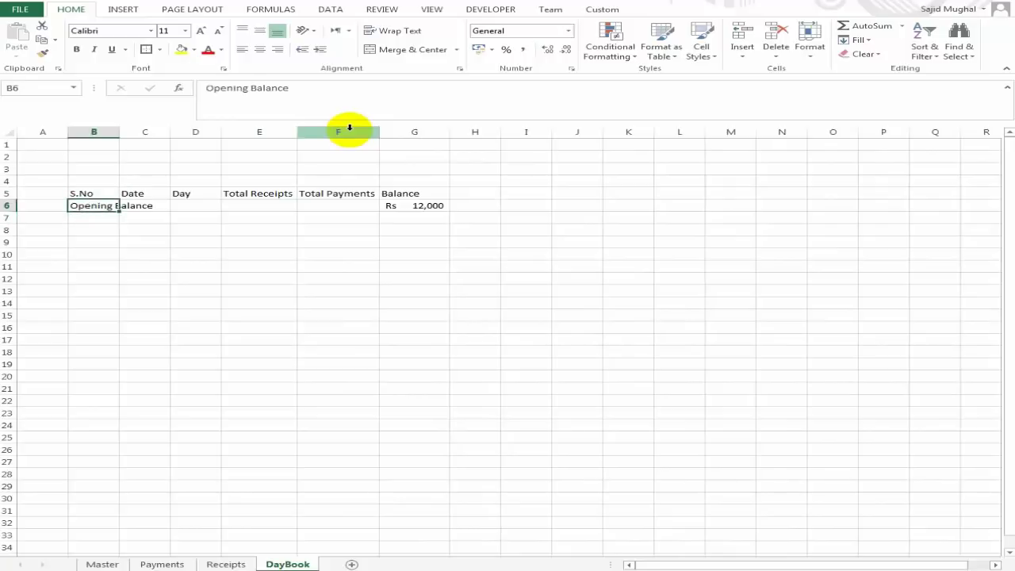
key("Down")
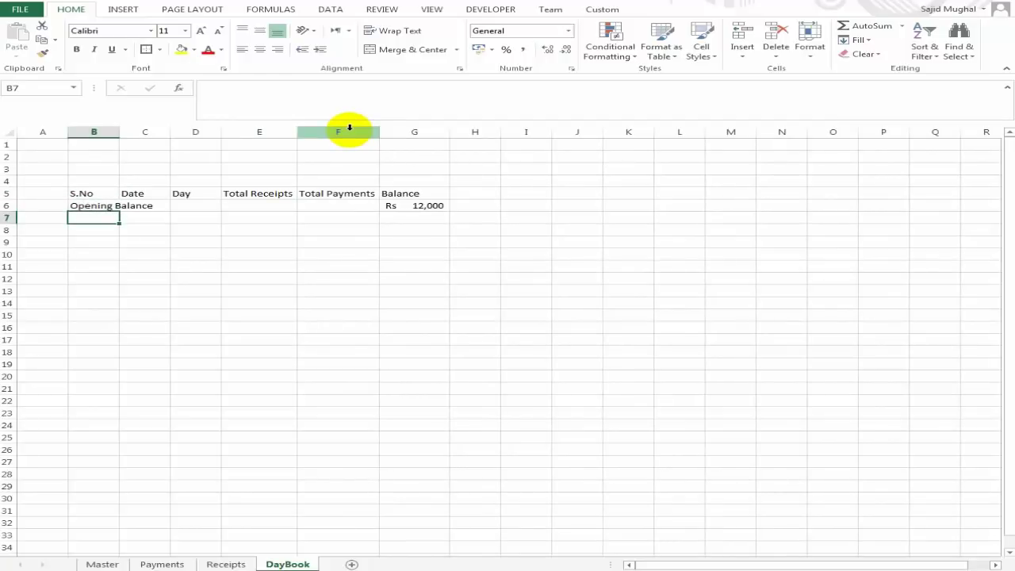
- Fill the 1, 2 serial series from B7 far down column B
left_click(102, 221)
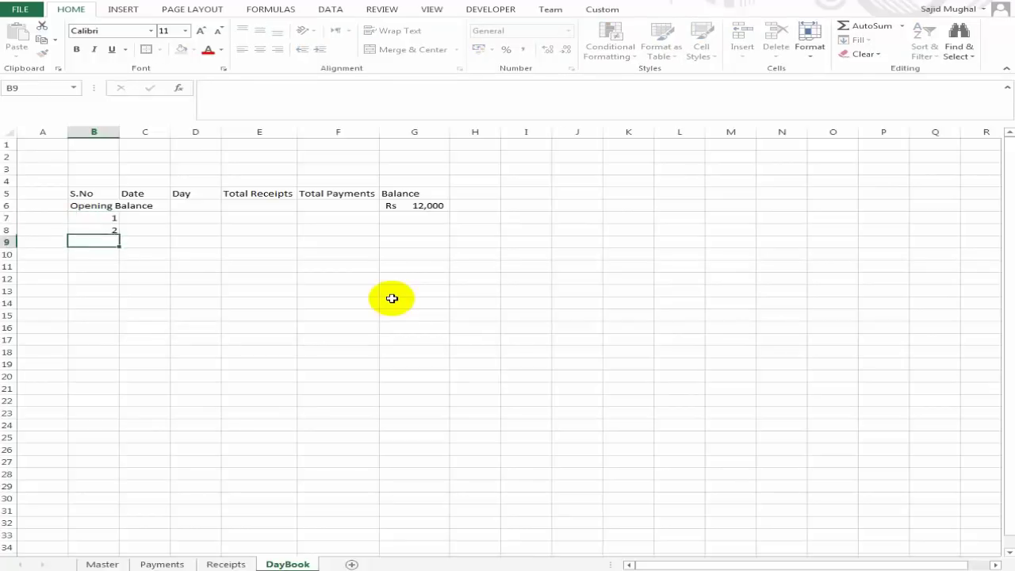
key("Up")
key("Up")
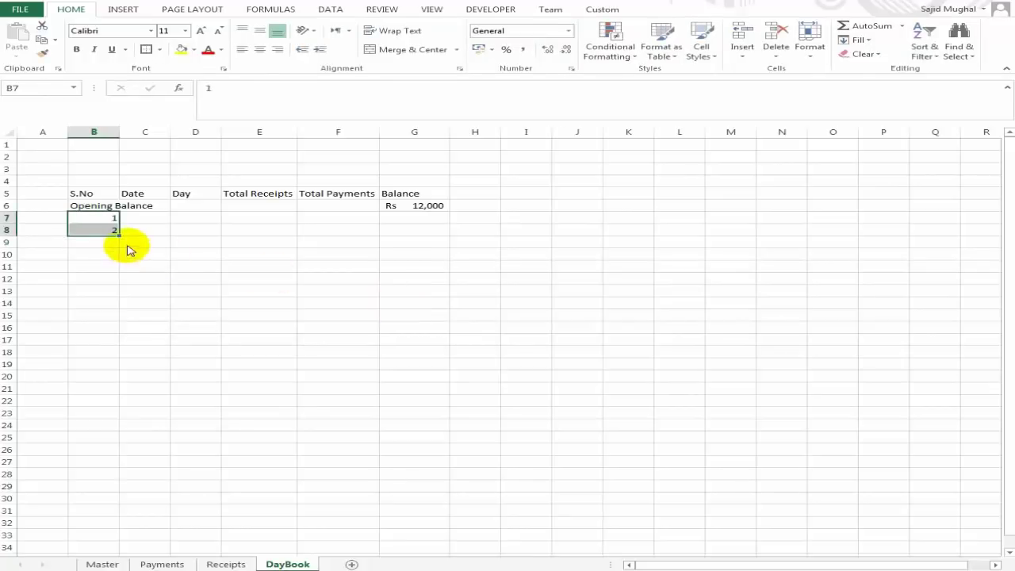
left_click_drag(118, 235, 117, 259)
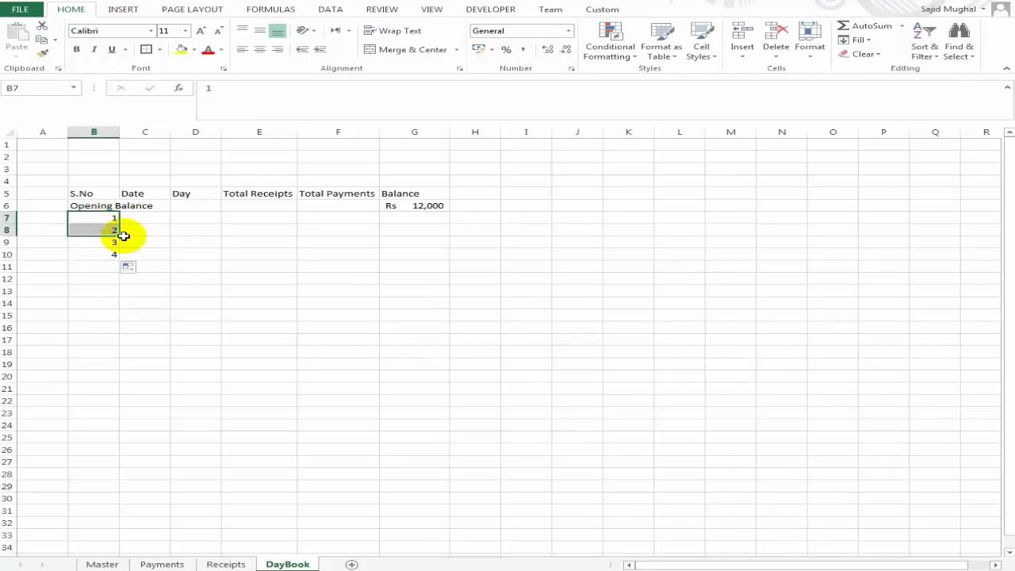
left_click_drag(118, 235, 117, 561)
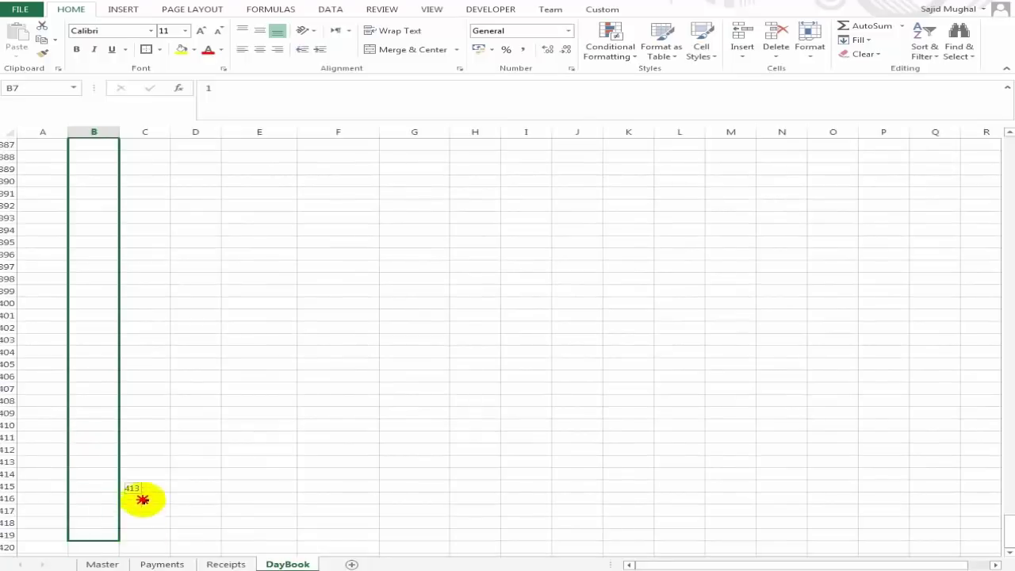
left_click_drag(118, 561, 123, 318)
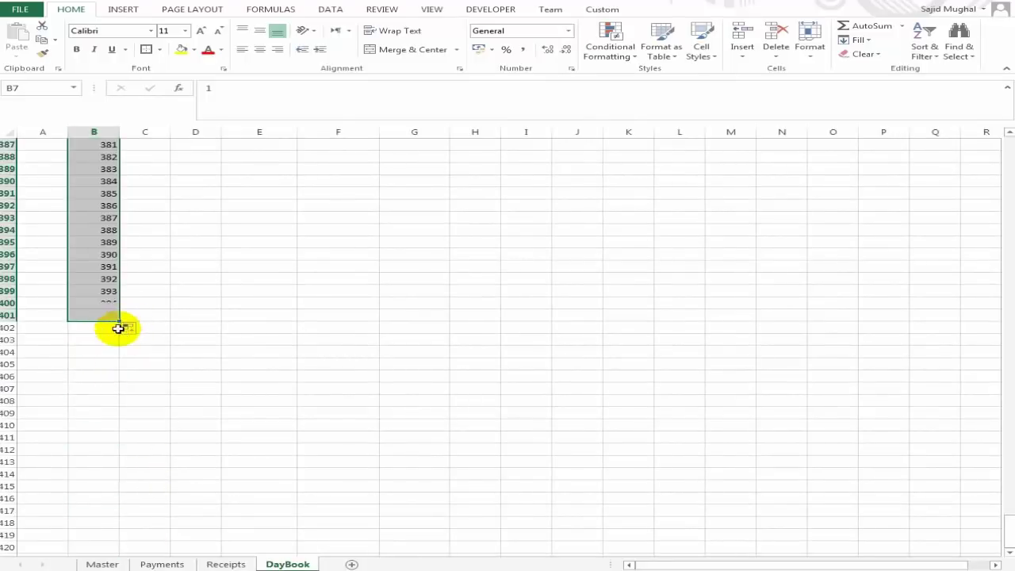
- Delete the surplus serial numbers after 365 and return to the Opening Balance row
left_click(109, 312)
key("shift+Up")
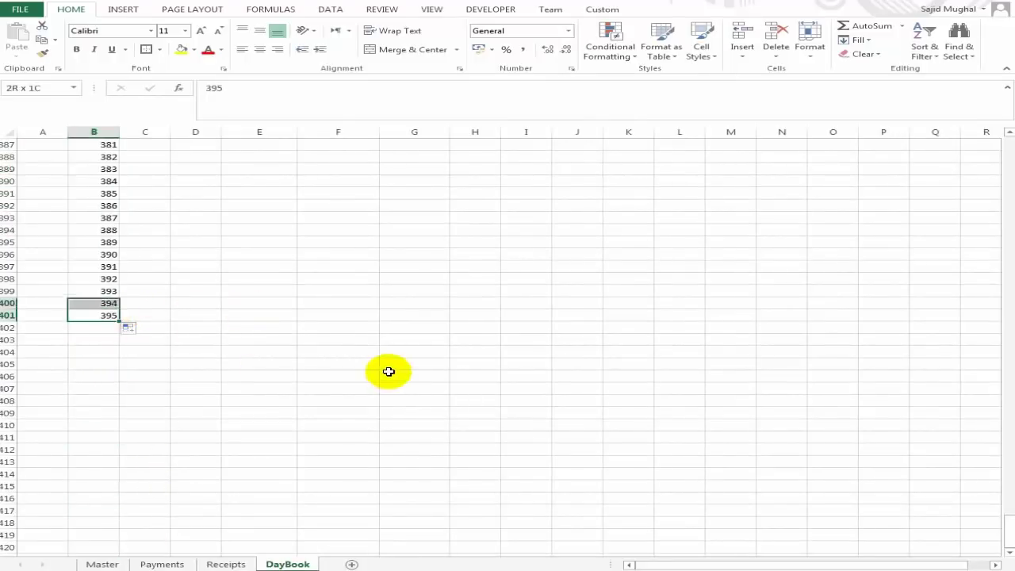
key("shift+Up")
key("shift+Up")
key("shift+Up")
key("shift+Up")
key("shift+Up")
key("shift+Up")
key("shift+Up")
key("shift+Up")
key("shift+Up")
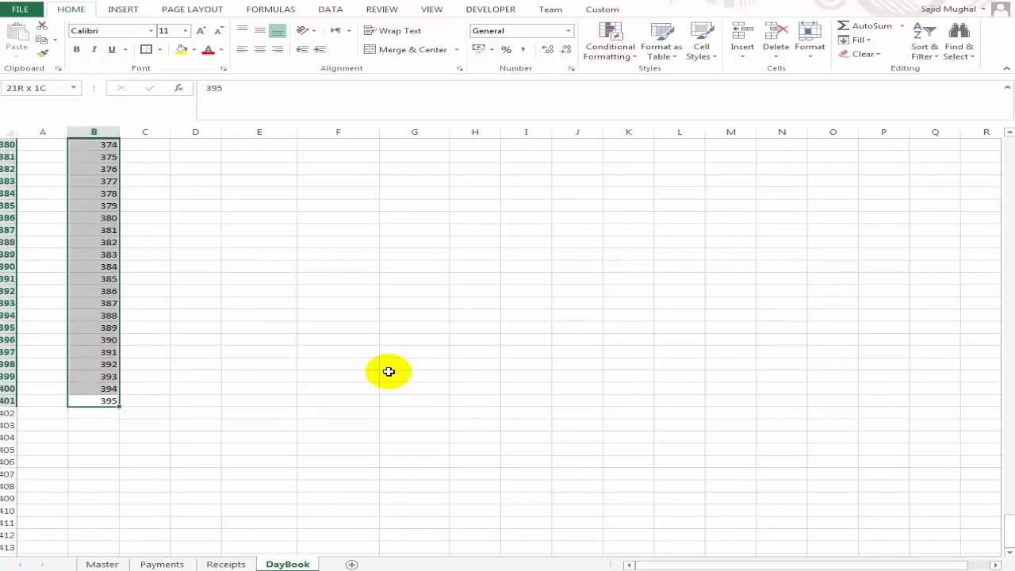
key("shift+Up")
key("shift+Up")
key("shift+Up")
key("shift+Up")
key("shift+Up")
key("shift+Up")
key("shift+Up")
key("shift+Up")
key("shift+Up")
key("shift+Down")
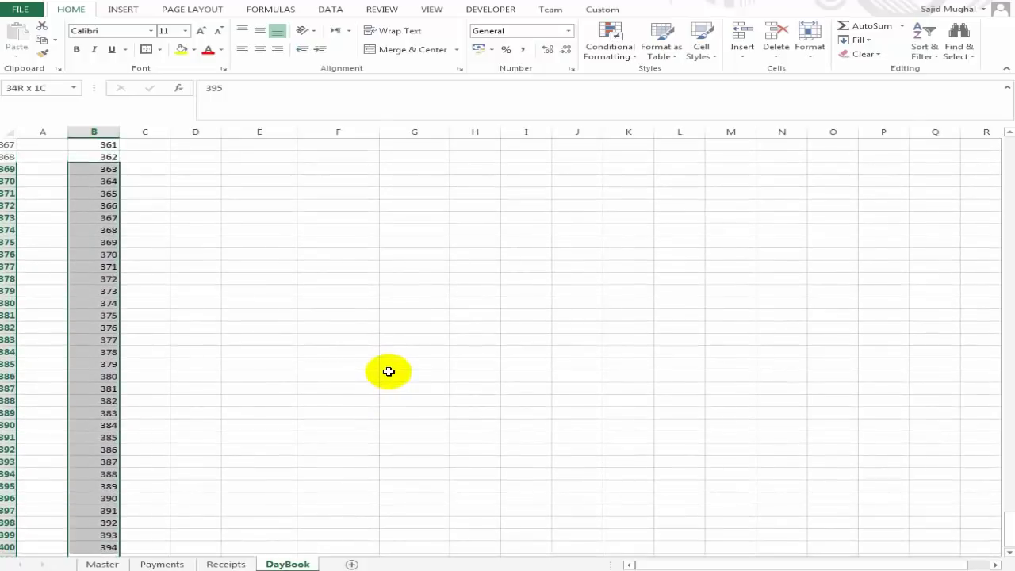
key("shift+Down")
key("Delete")
key("ctrl+Up")
key("Up")
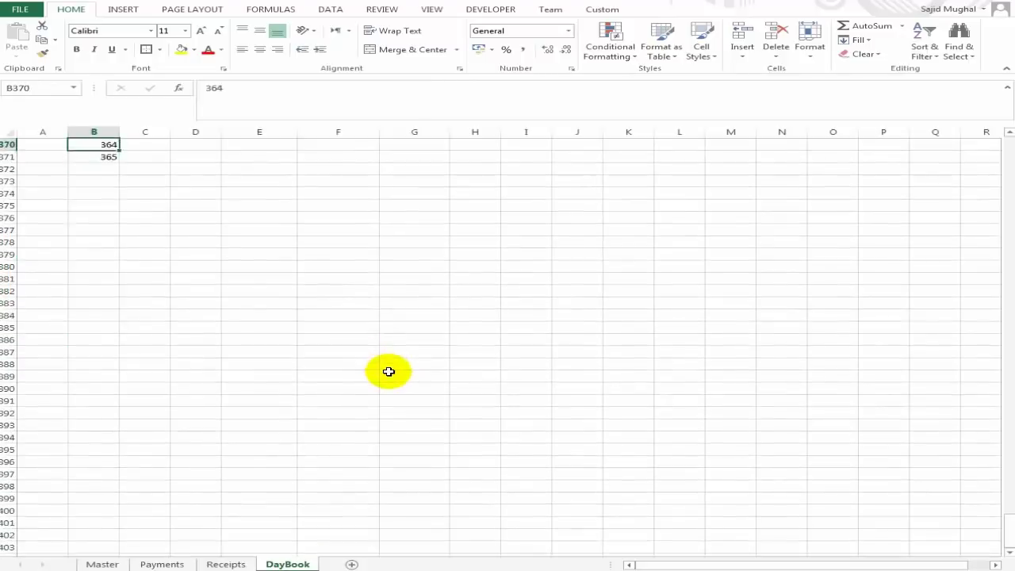
key("Up")
key("Up")
key("ctrl+Up")
key("Down")
key("Down")
key("Down")
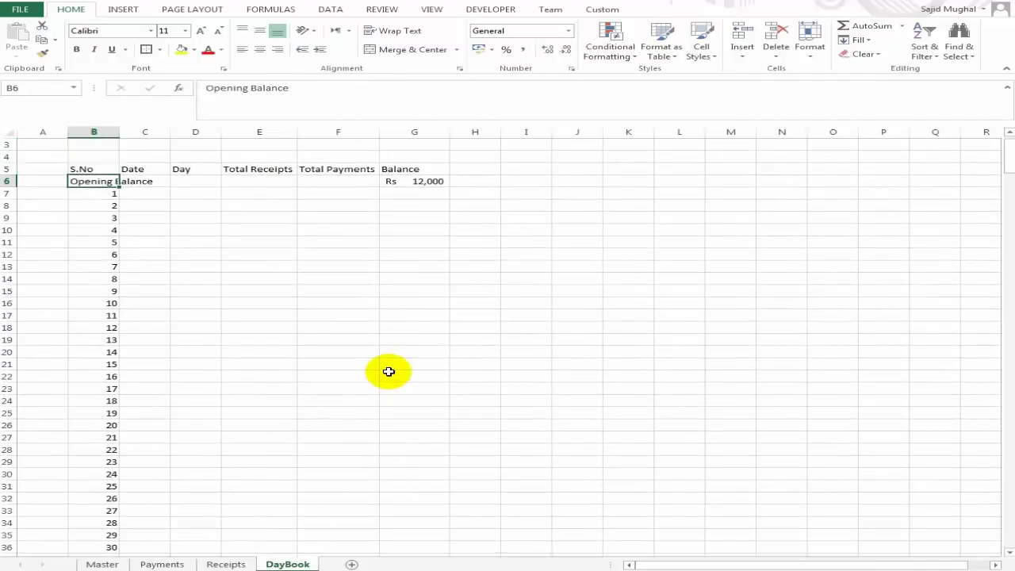
- Attempt to save the workbook with Ctrl+S, then return to the sheet
key("Down")
key("Right")
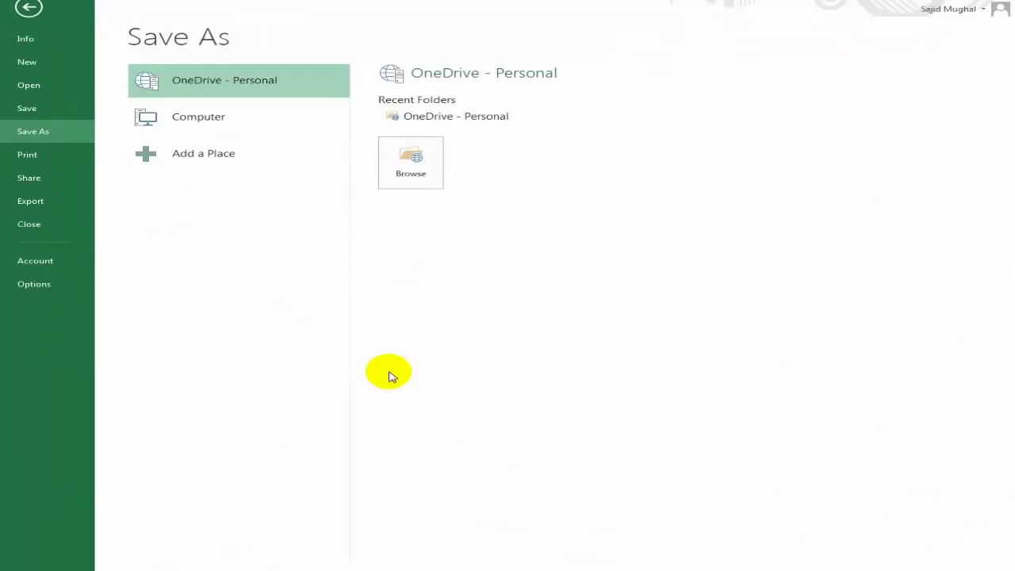
key("Escape")
left_click(229, 292)
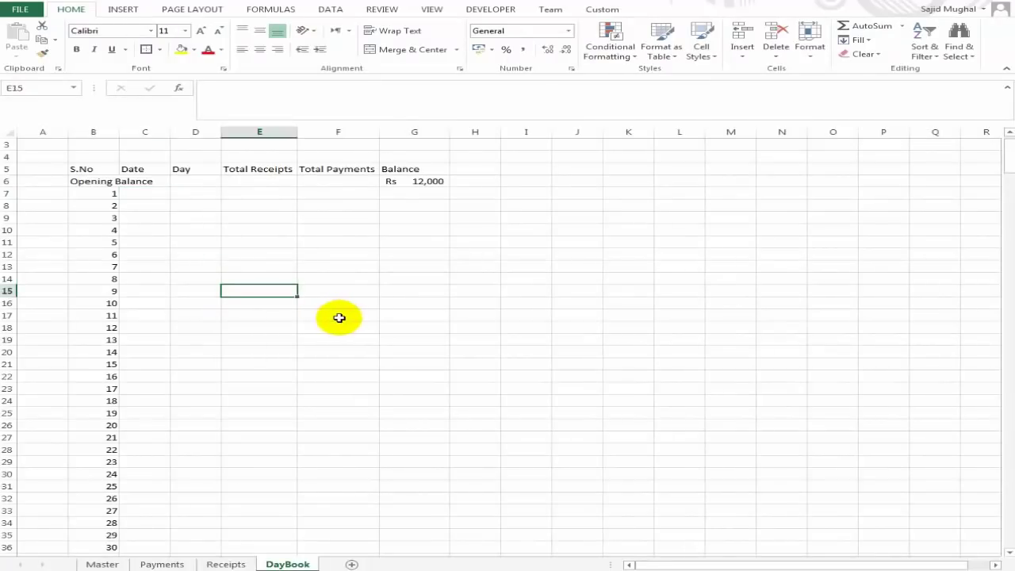
key("ctrl+s")
key("Escape")
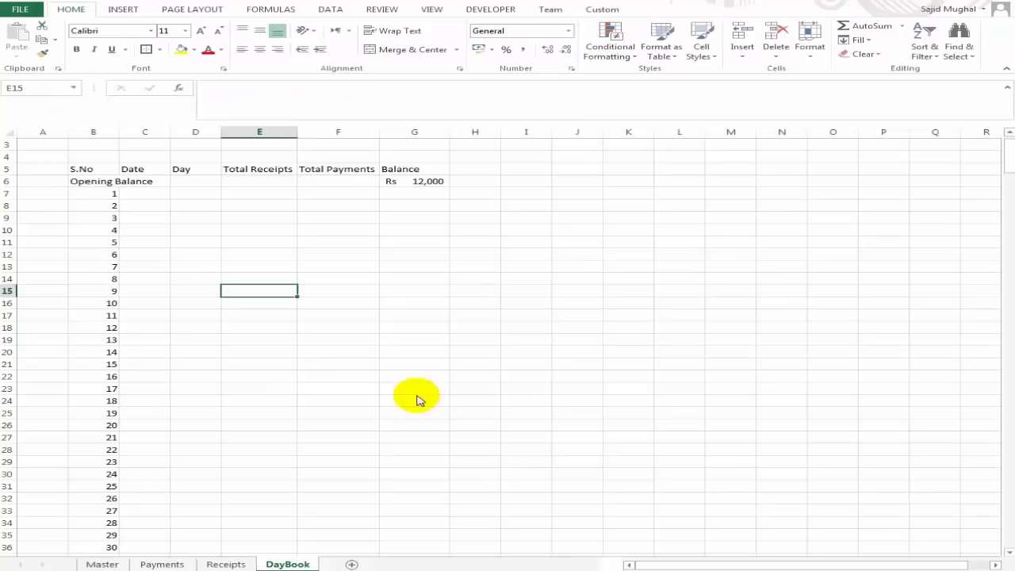
- Centre the S.No numbers in column B and left-align the Opening Balance label
left_click(123, 188)
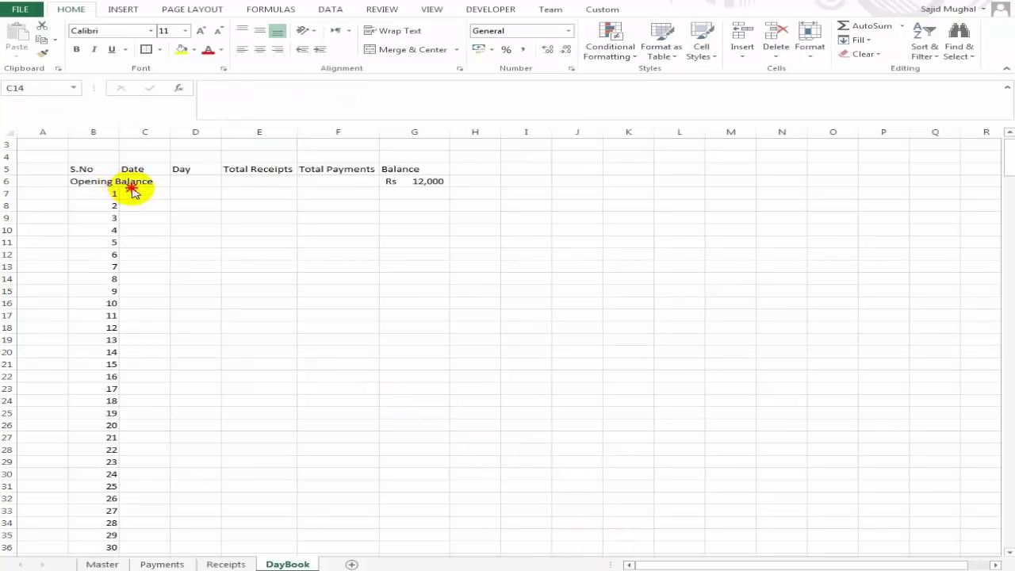
left_click(144, 195)
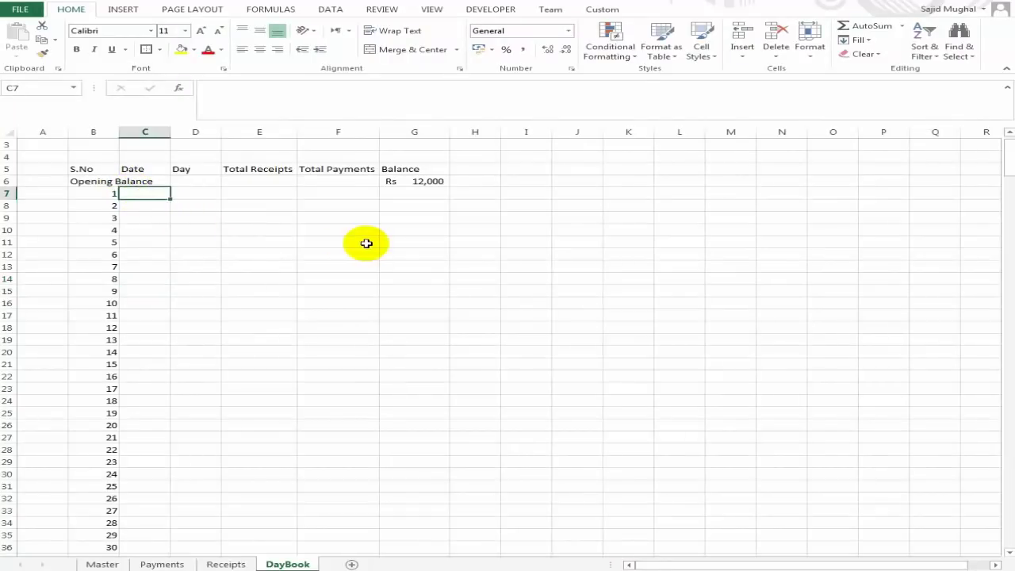
key("Left")
left_click(93, 132)
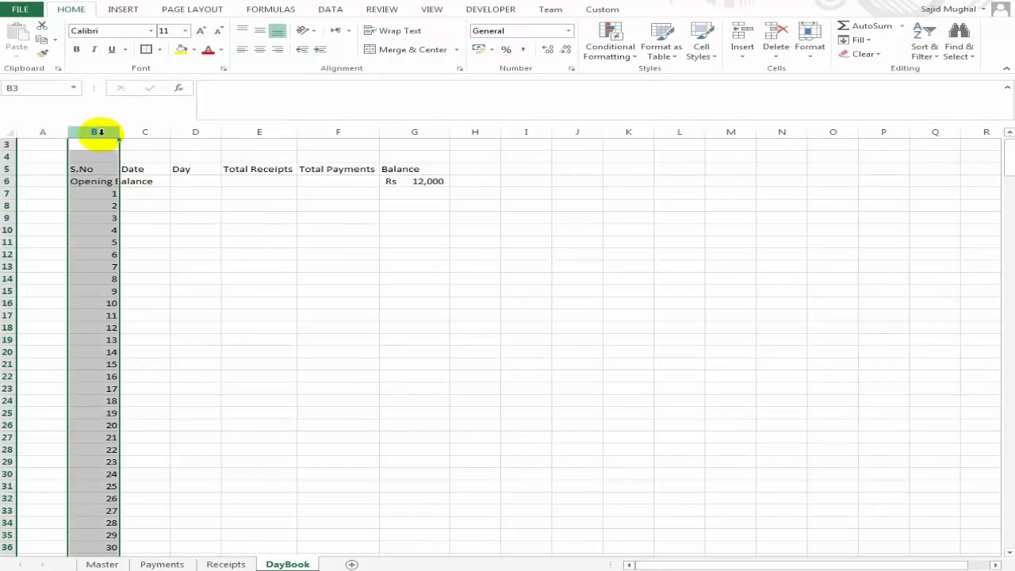
left_click(262, 52)
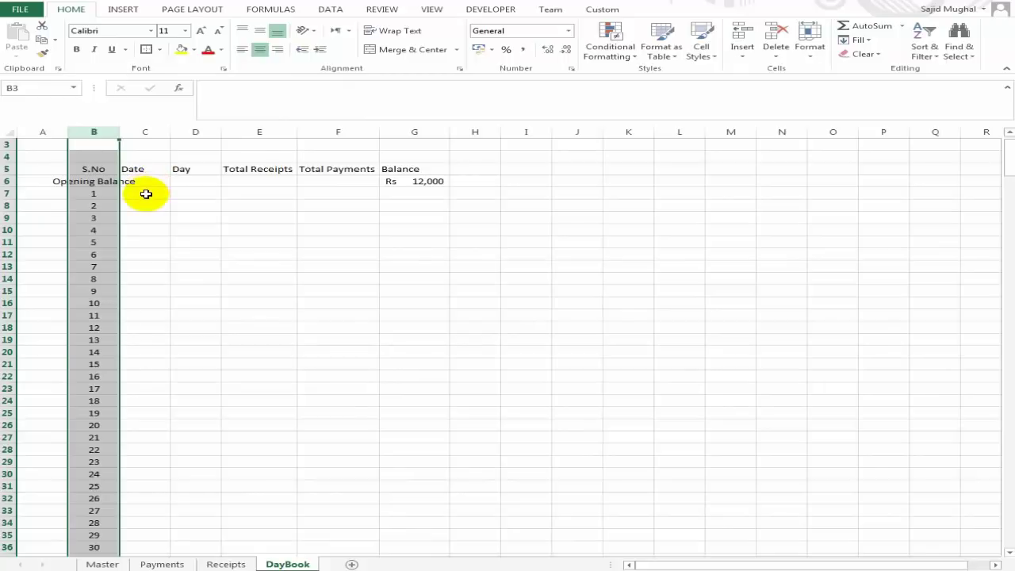
left_click(146, 194)
left_click(94, 182)
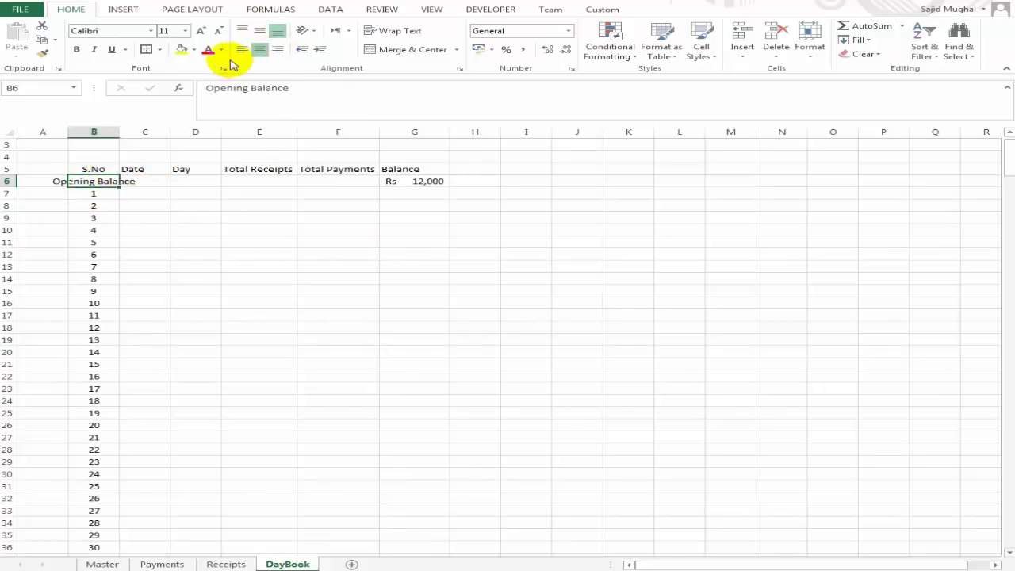
left_click(242, 50)
- Give the Opening Balance row B6:G6 a yellow fill
left_click(150, 192)
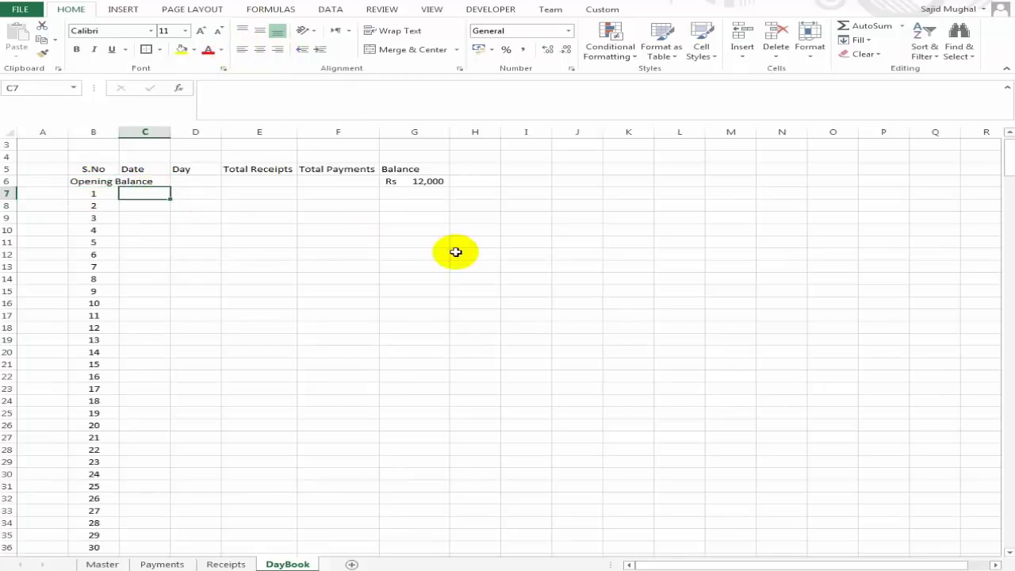
key("Up")
key("Left")
key("shift+Right")
key("shift+Right")
key("shift+Right")
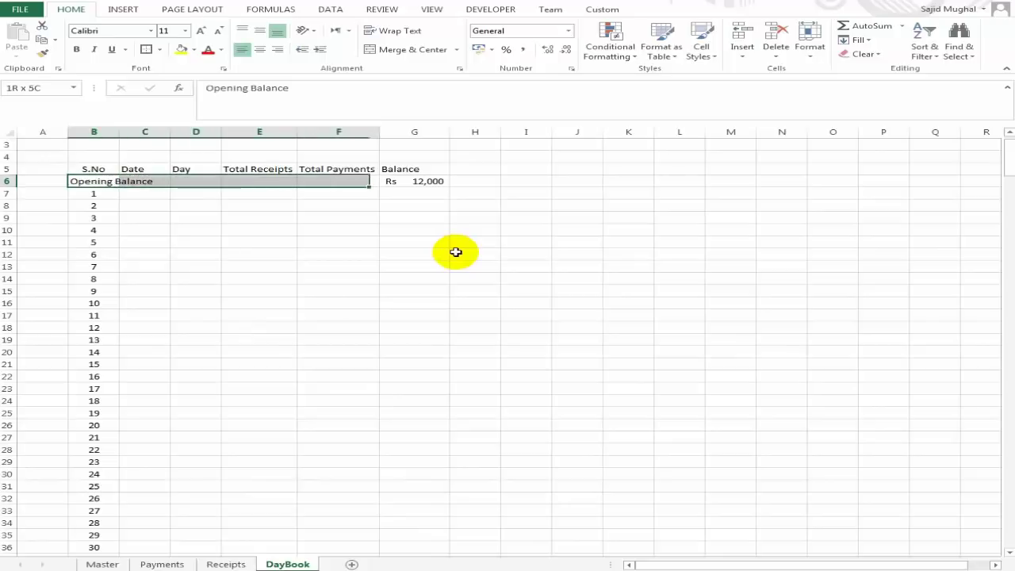
key("shift+Right")
key("shift+Right")
key("shift+Left")
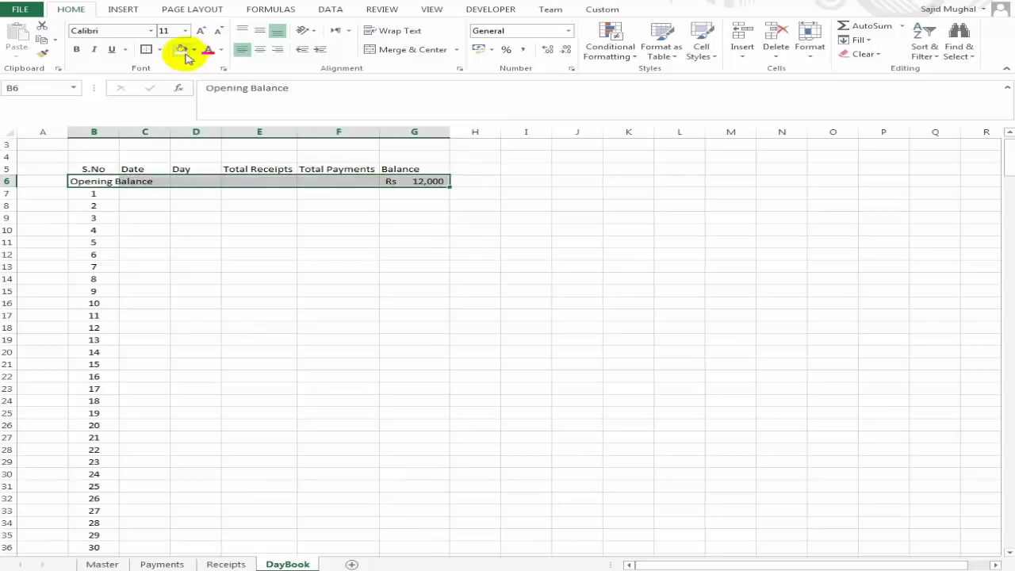
left_click(182, 52)
left_click(151, 207)
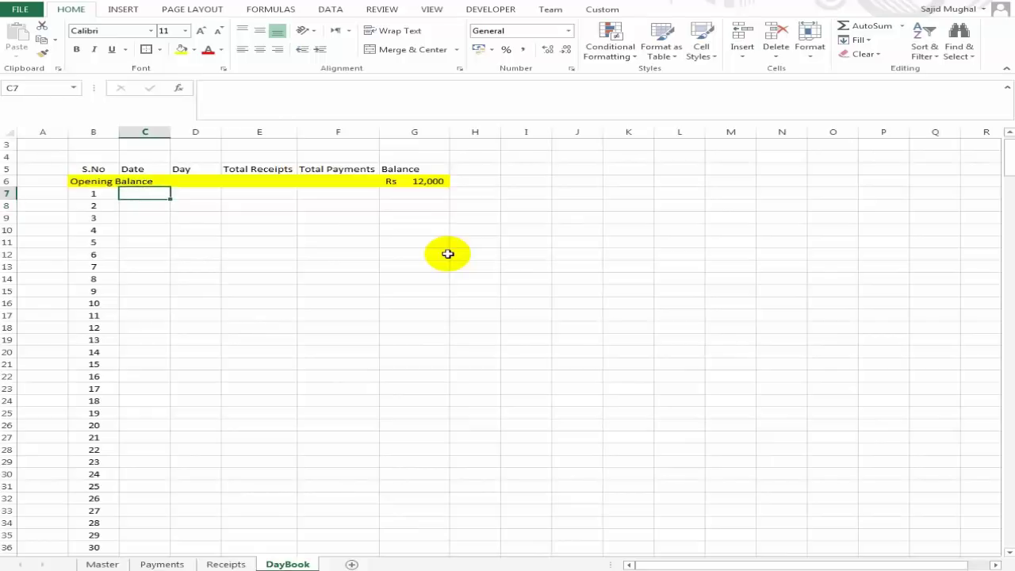
- Enter 1-1-18 in C7 and =TEXT(C7,"DDDD") in D7, showing Monday
type("1-1-18")
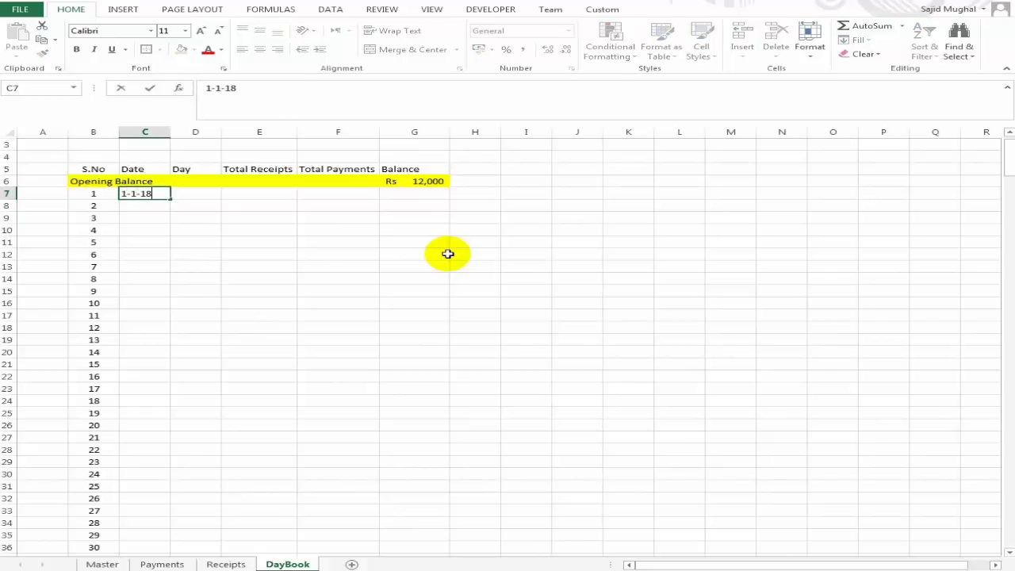
key("ctrl+Return")
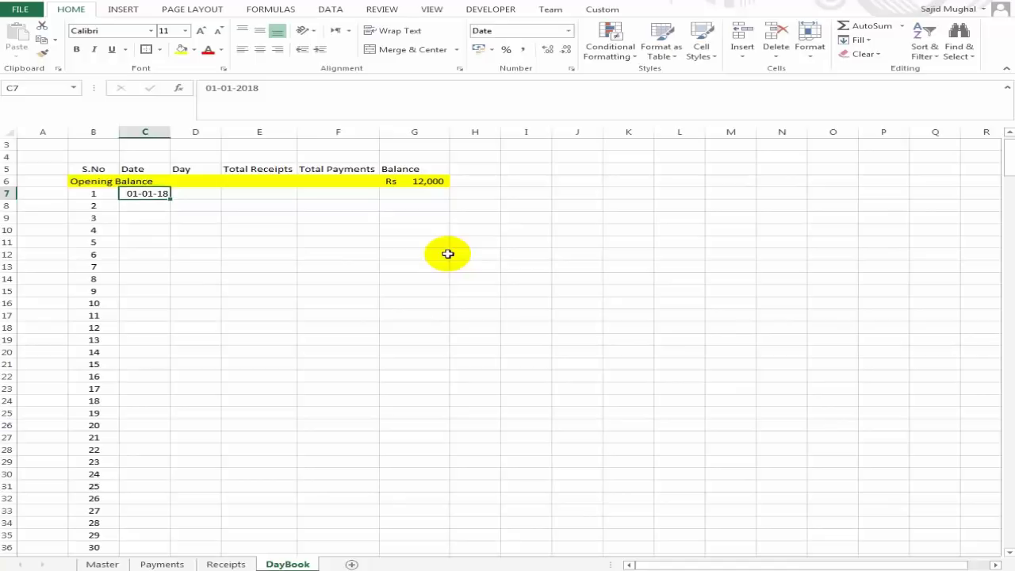
left_click(192, 194)
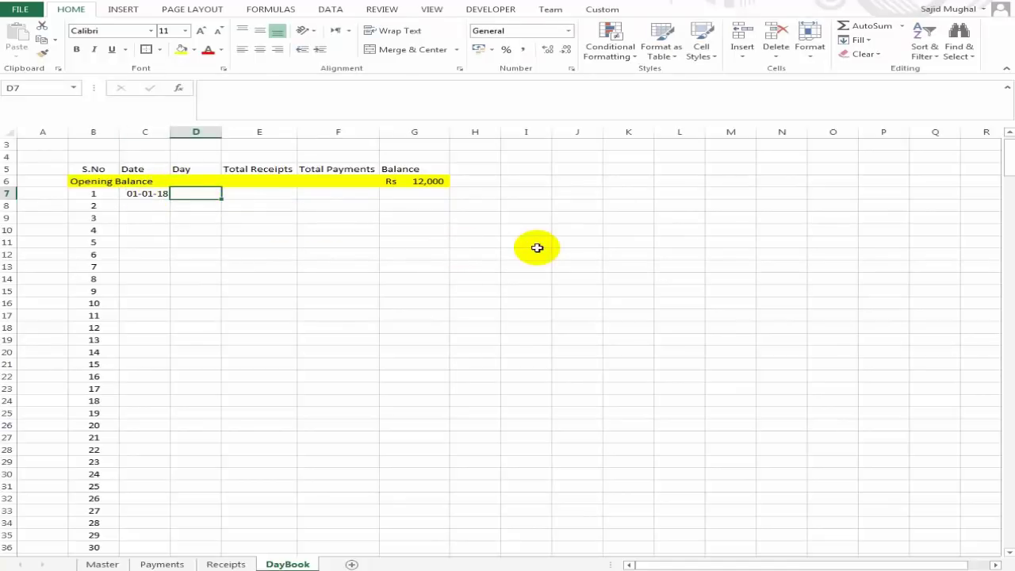
type("=tex")
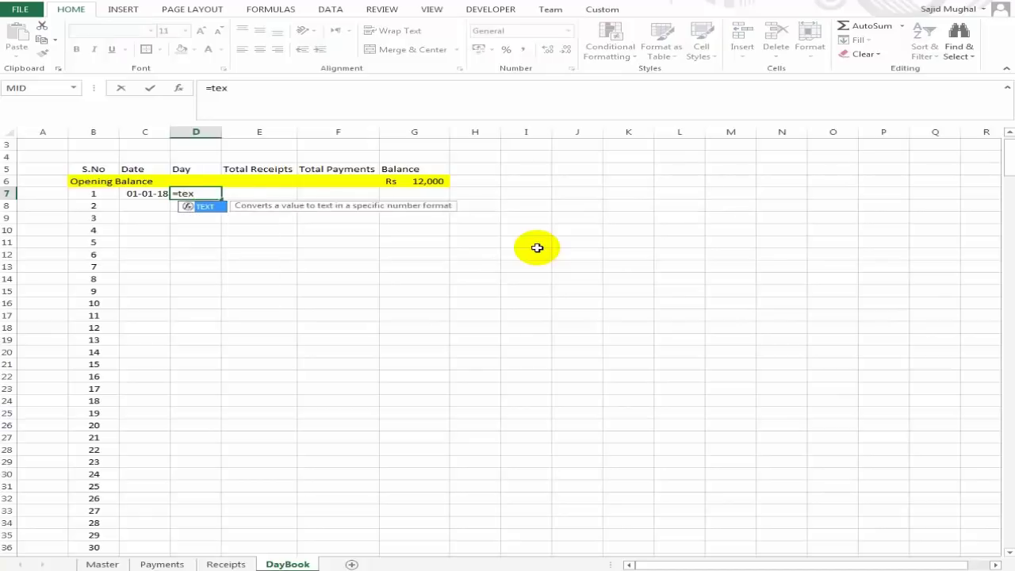
key("Tab")
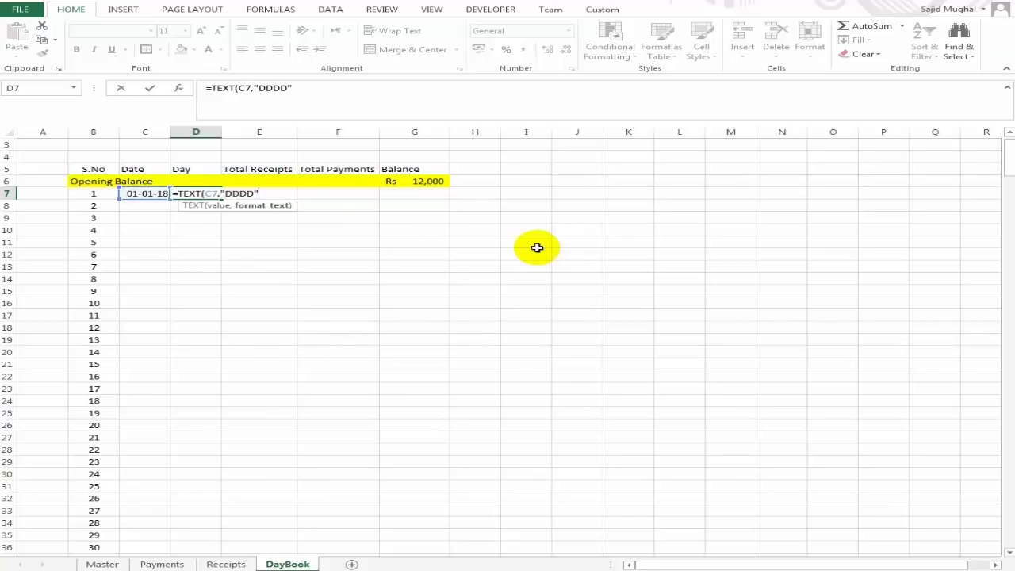
key("Return")
- Fill dates and weekday names down from C7:D7 through 31-12-18
key("Up")
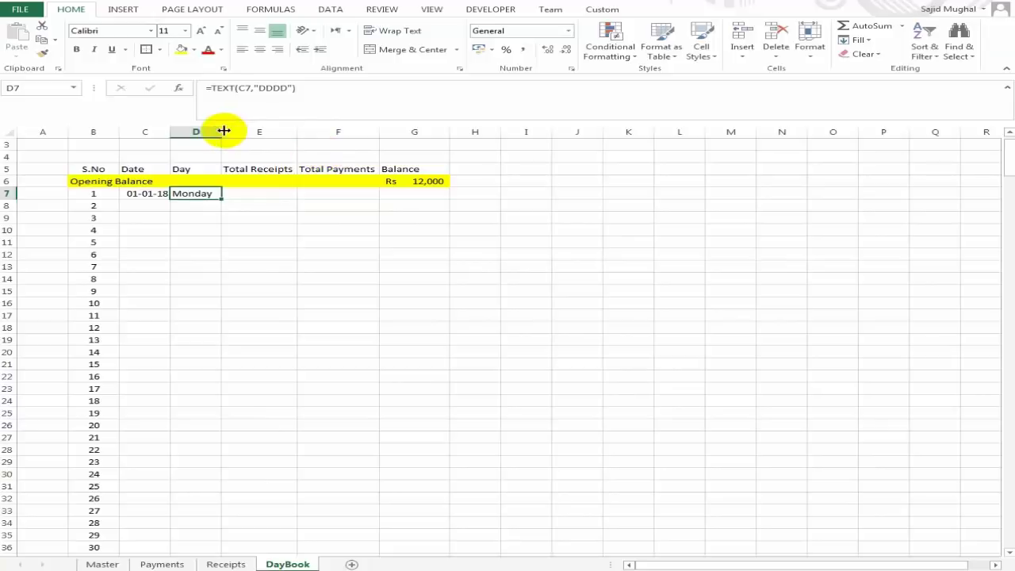
left_click(143, 194)
key("shift+Right")
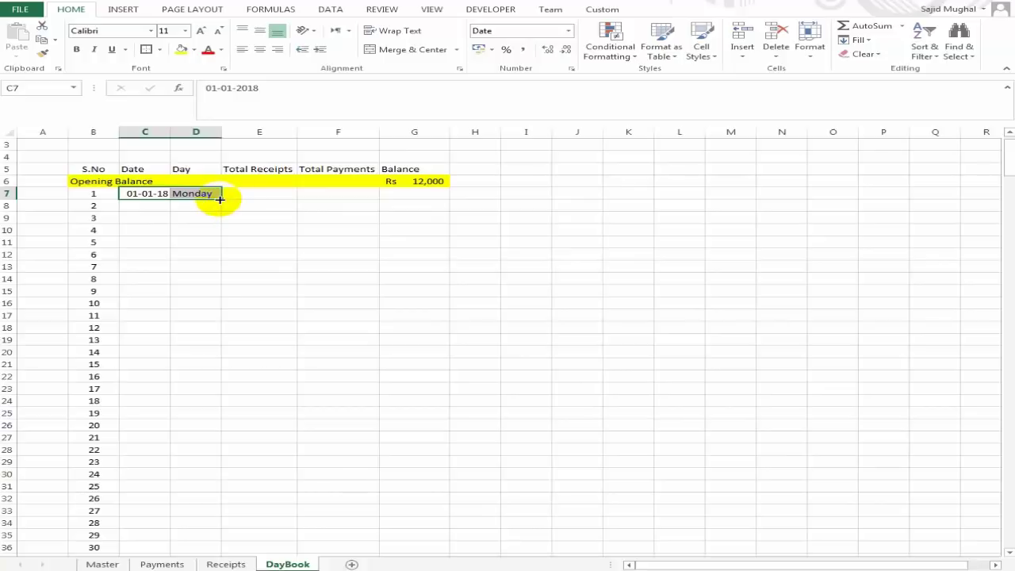
double_click(220, 199)
left_click(156, 404)
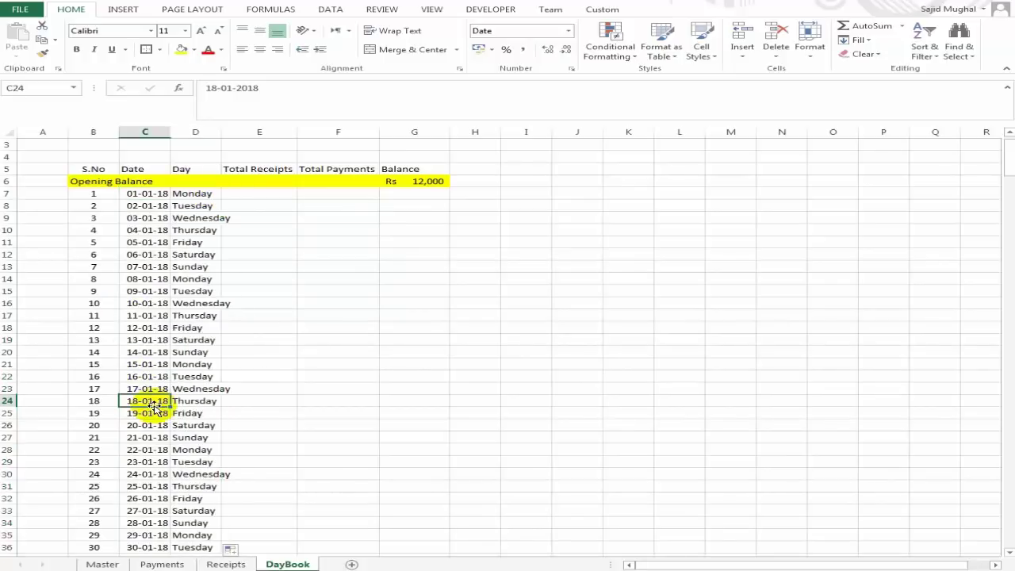
key("ctrl+Down")
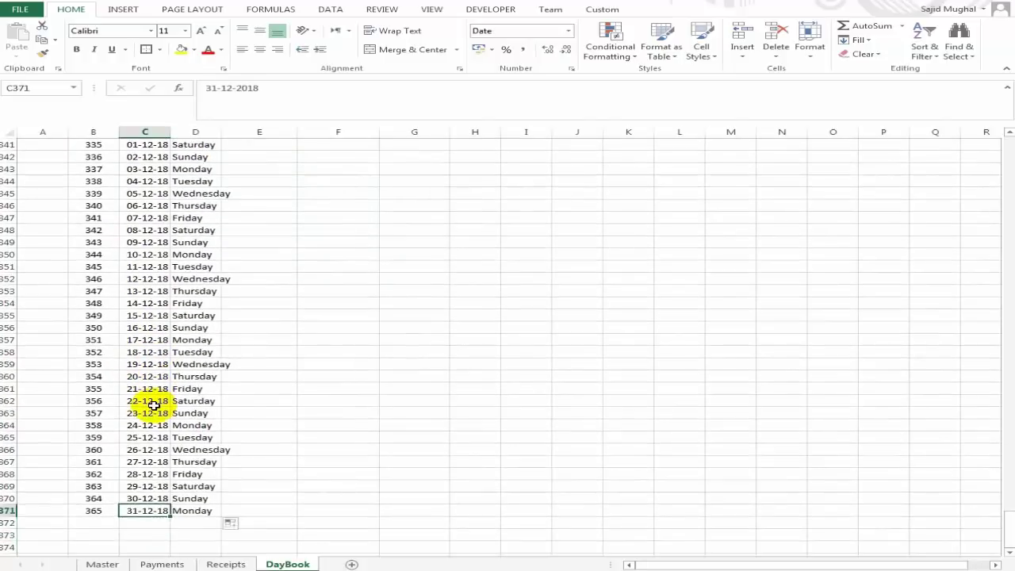
key("ctrl+Up")
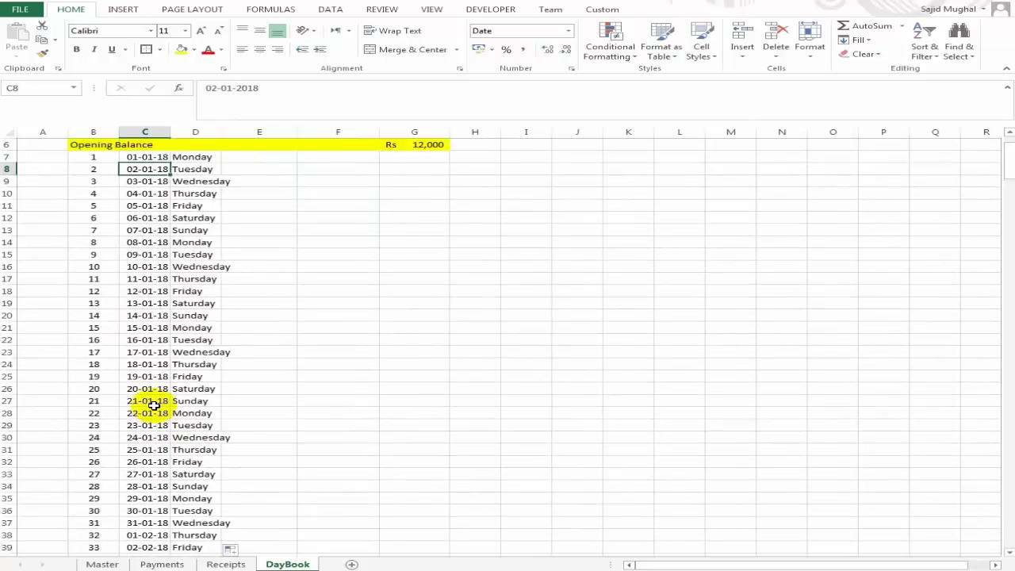
- Autofit the Day column so names like Wednesday fit
double_click(221, 131)
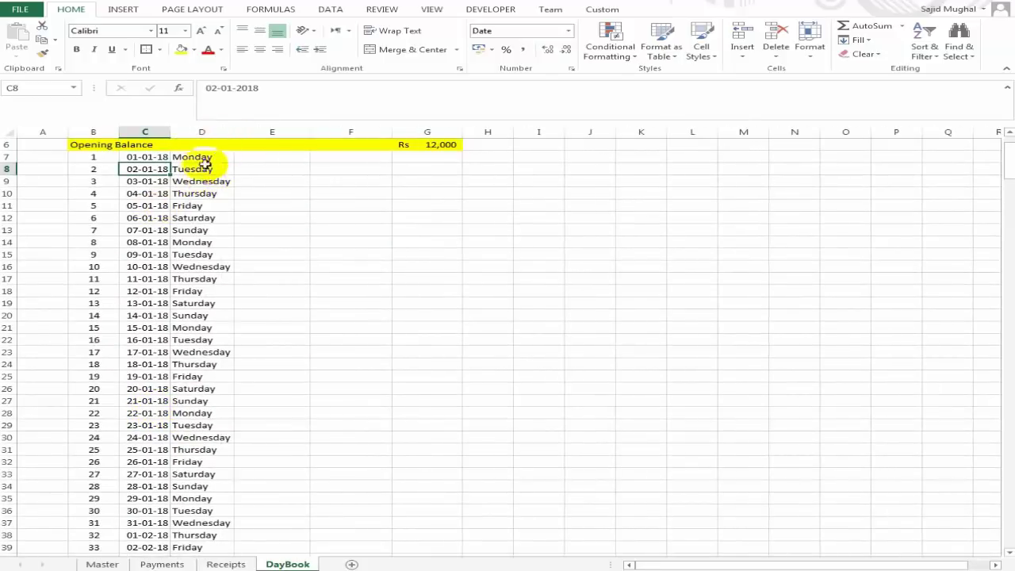
left_click(196, 176)
key("Up")
key("Up")
key("Up")
key("Up")
key("Up")
key("Down")
key("Down")
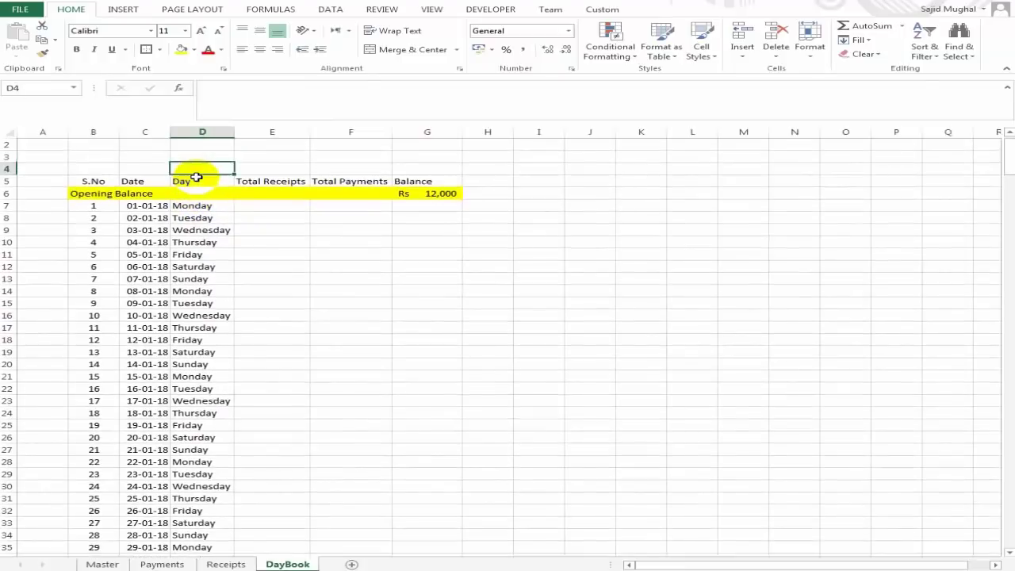
key("Down")
key("Down")
key("Down")
key("Right")
- Go to the first Total Receipts cell E7
key("Right")
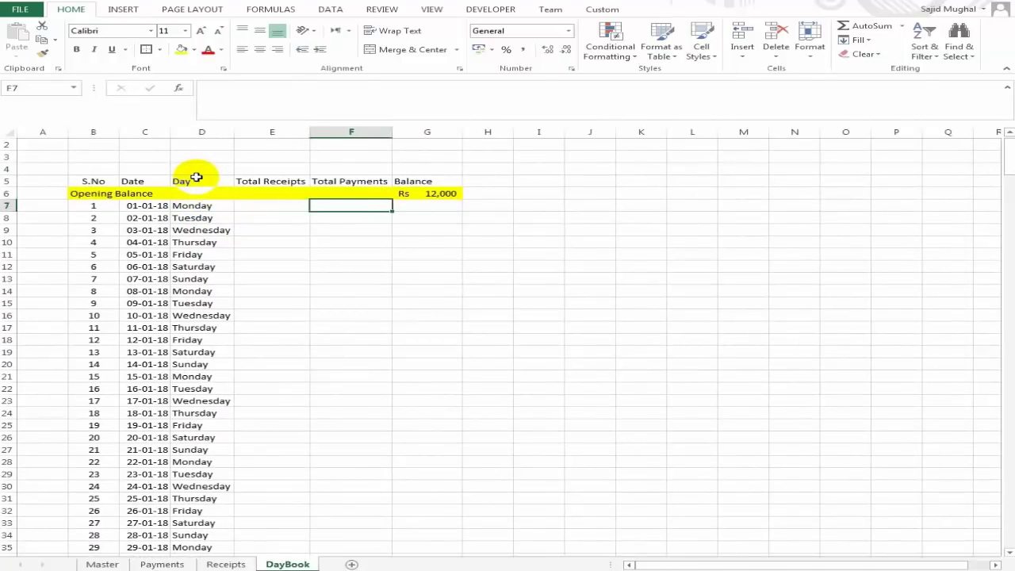
key("Right")
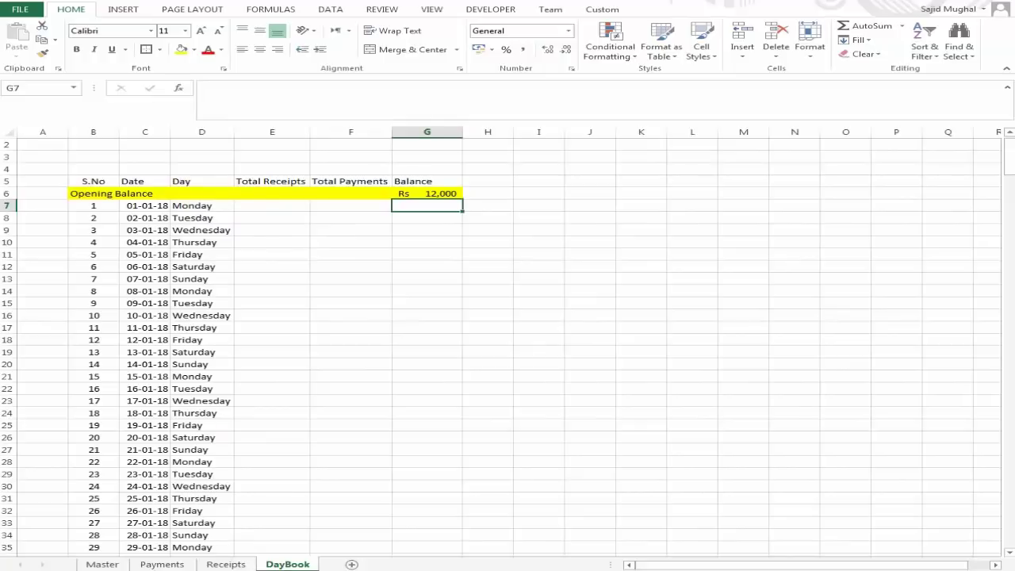
scroll(267, 225, "up", 1)
left_click(282, 217)
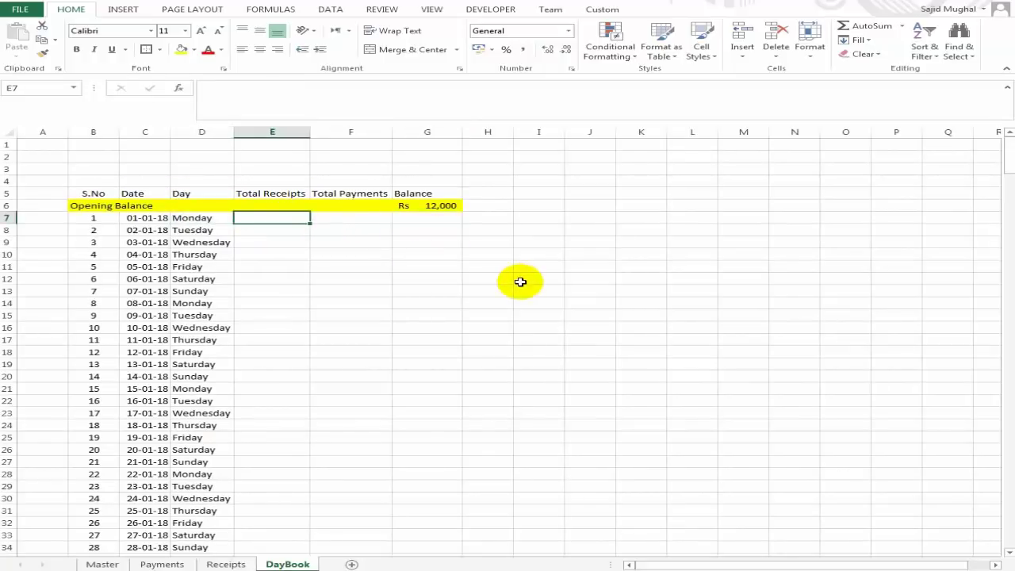
key("Left")
key("Right")
key("Left")
key("Left")
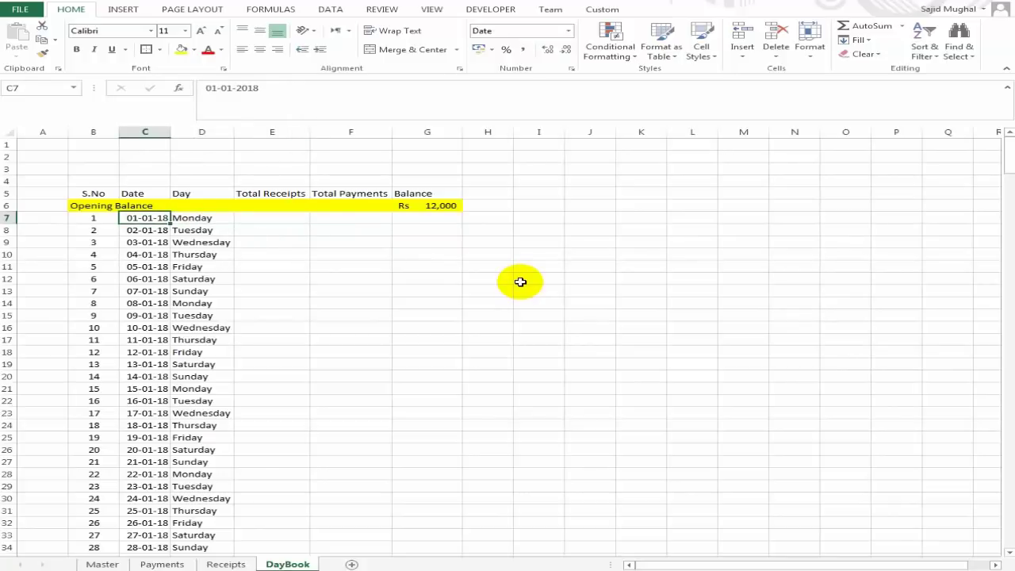
key("Right")
key("Right")
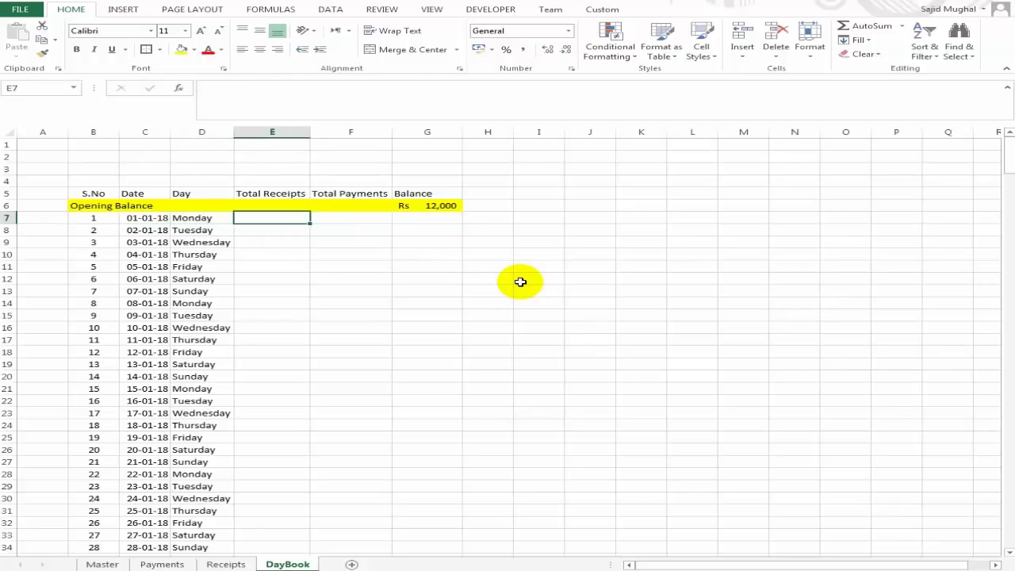
- Enter =SUMIF('Receipts'!$C:$G,DayBook!C7,'Receipts'!$G:$G) in E7, giving 50000
type("=sumif")
key("Tab")
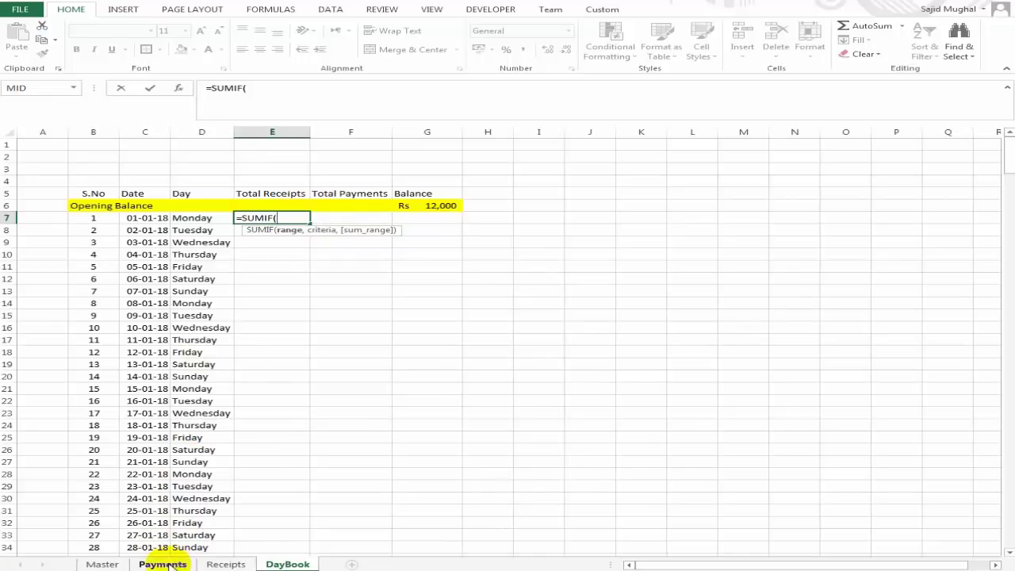
left_click(226, 564)
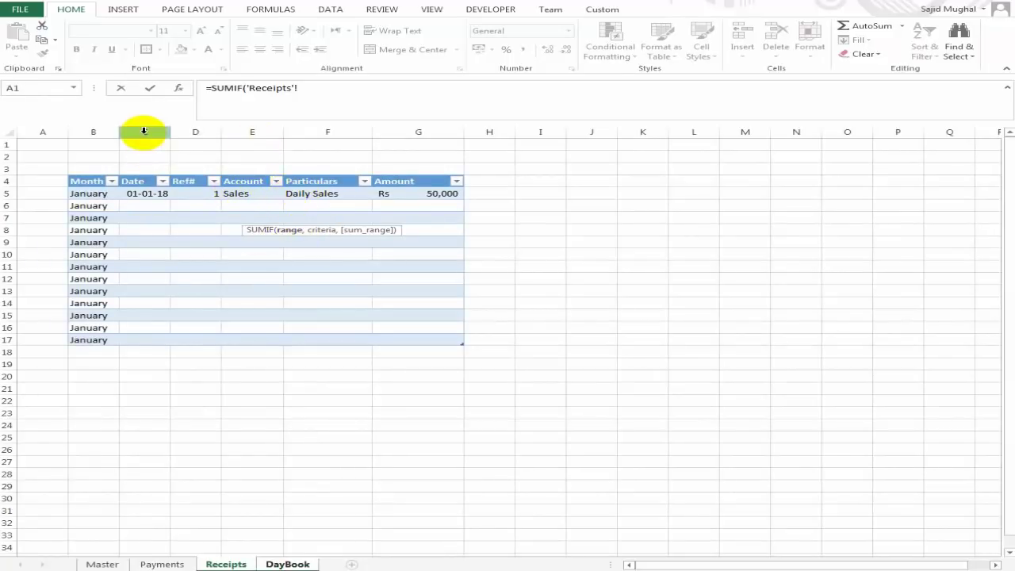
left_click_drag(144, 131, 421, 147)
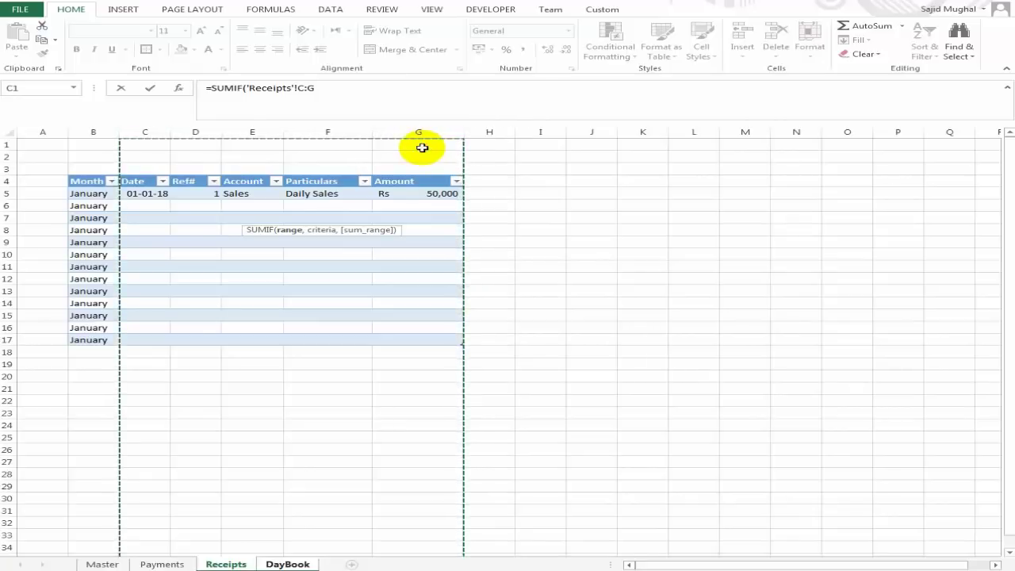
key("F4")
type(",")
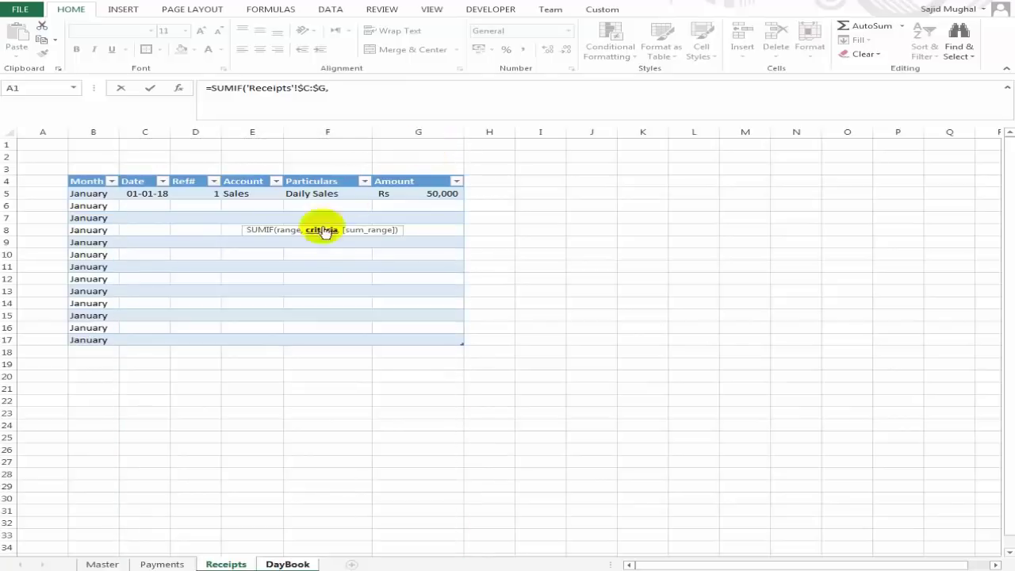
left_click(287, 564)
left_click(155, 218)
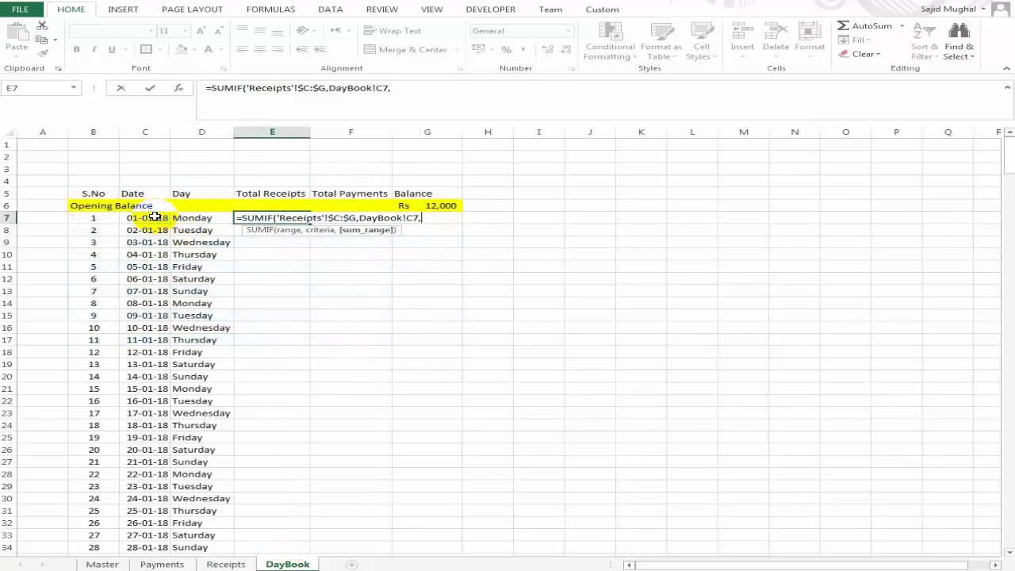
left_click(226, 564)
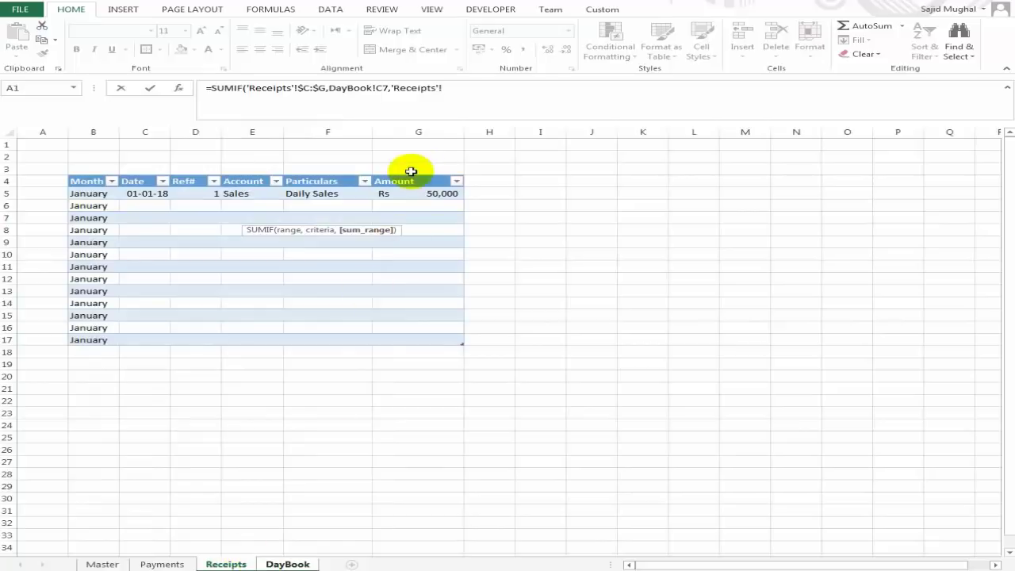
left_click(423, 131)
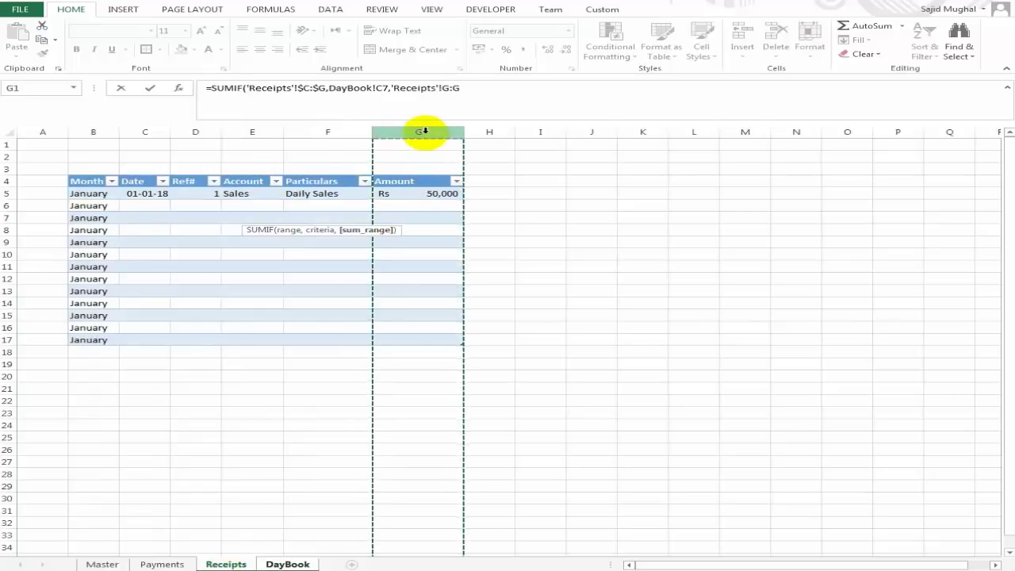
key("F4")
key("Return")
- Start a SUMIF in F7 using Payments columns C:G as the range
key("Up")
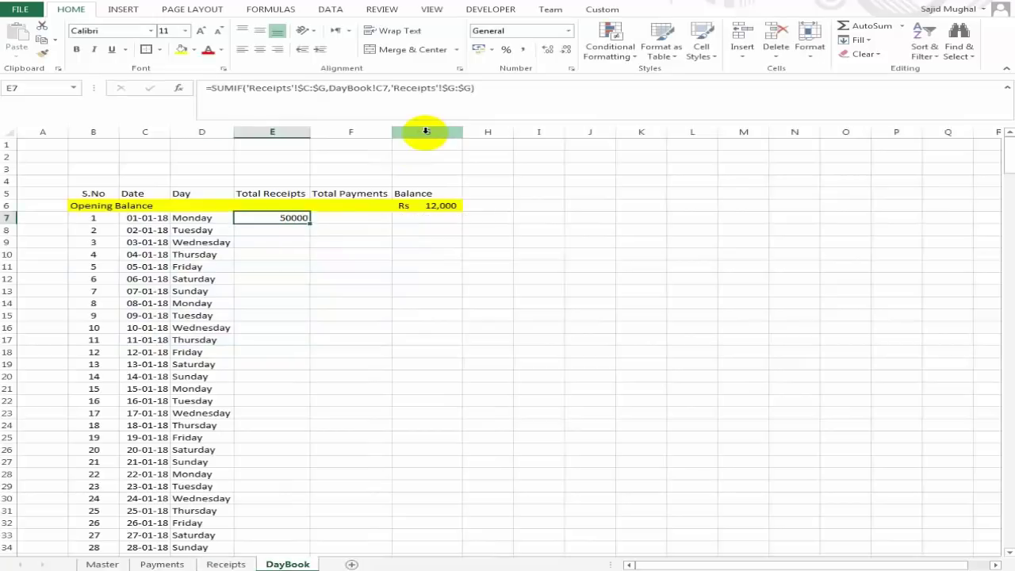
key("Left")
key("Left")
key("Right")
key("Right")
key("Right")
key("Left")
key("Right")
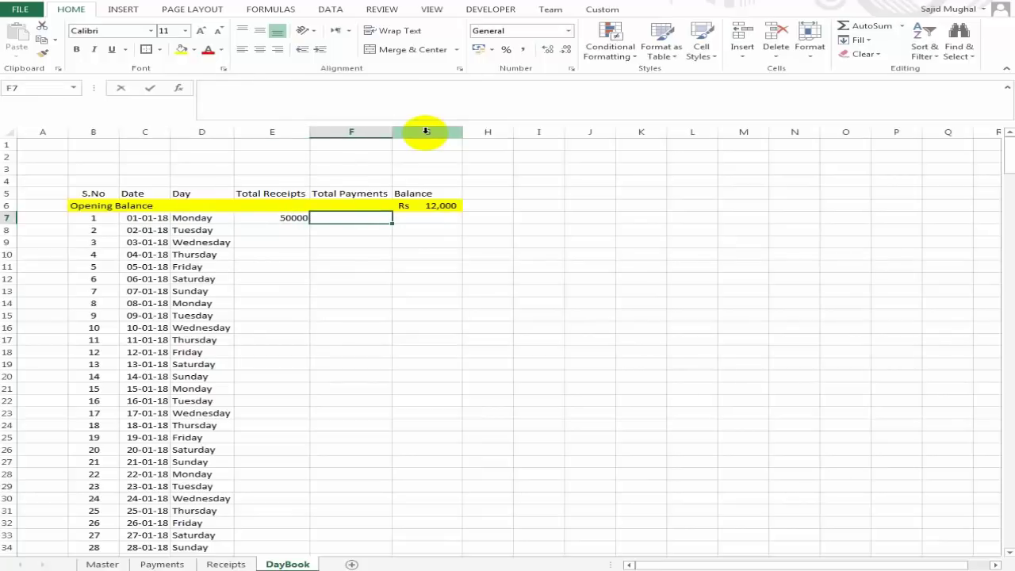
type("=sumif")
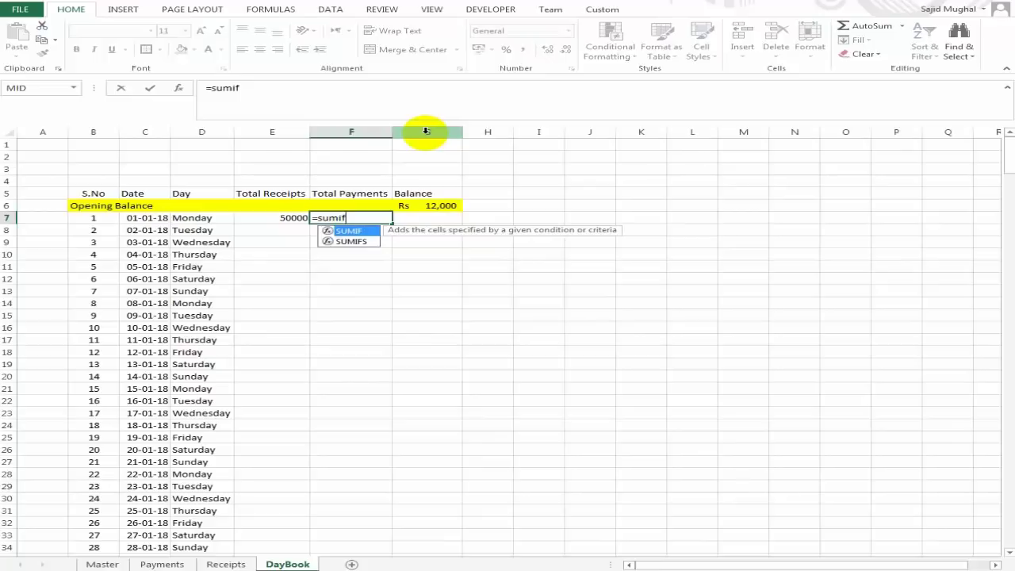
key("Tab")
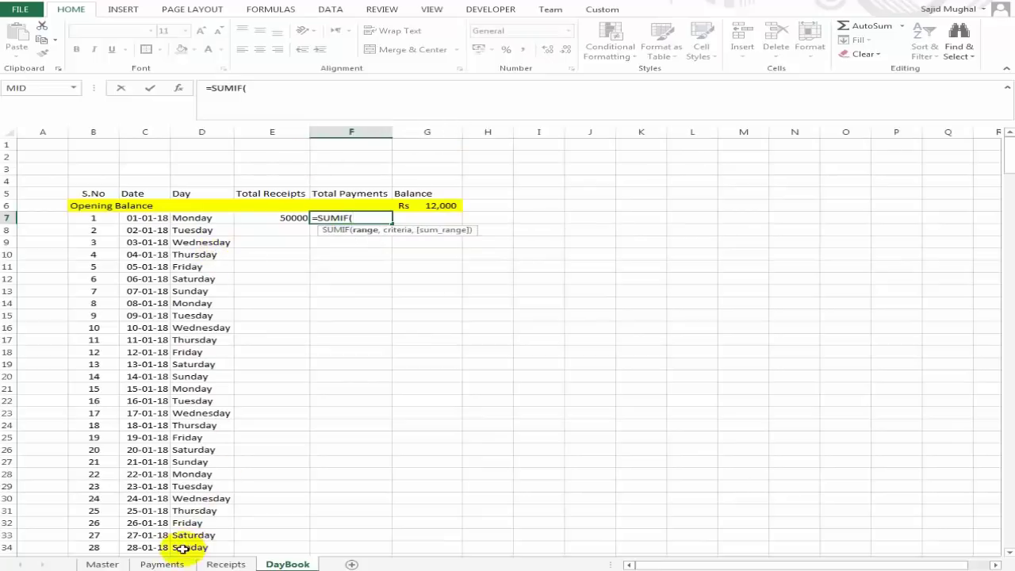
left_click(162, 564)
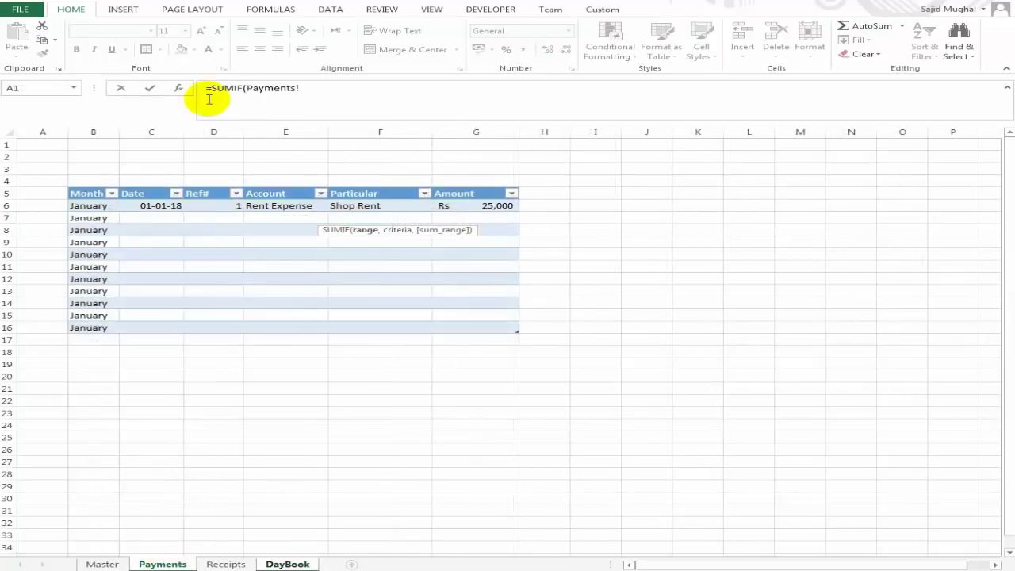
left_click_drag(154, 131, 471, 153)
- Complete F7 as =SUMIF(Payments!$C:$G,DayBook!C7,Payments!$G:$G), showing 25000
key("F4")
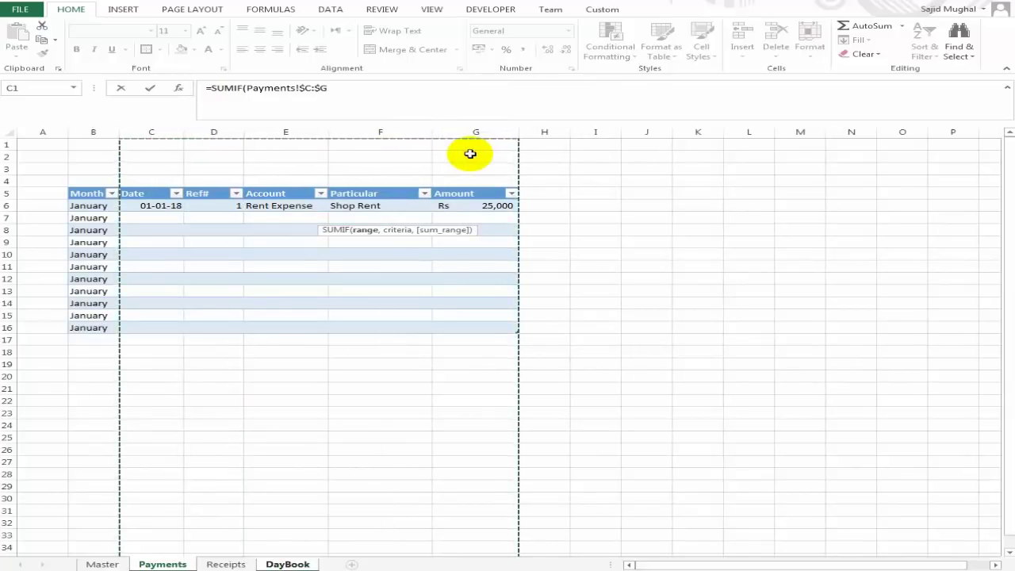
type(",")
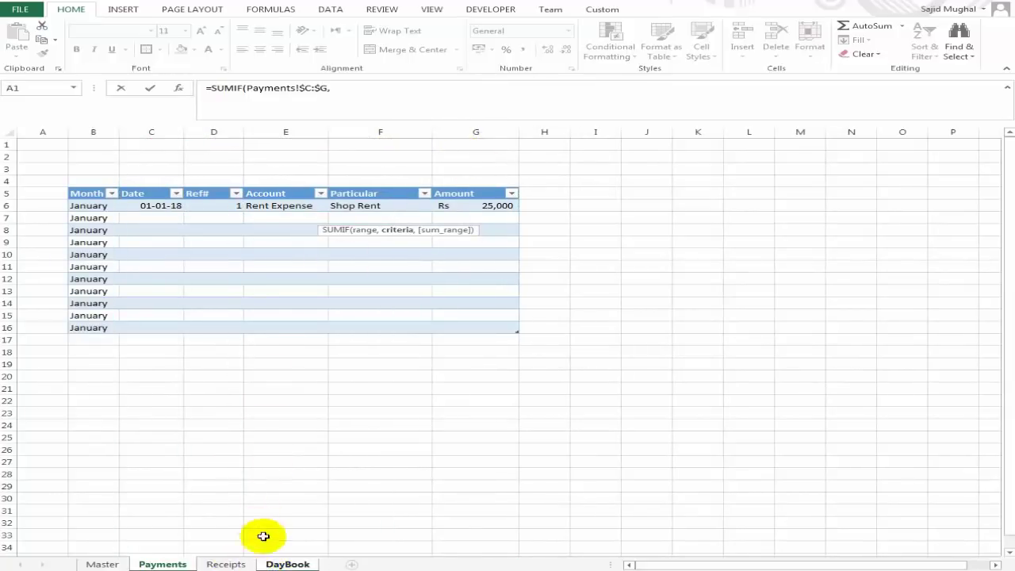
left_click(287, 564)
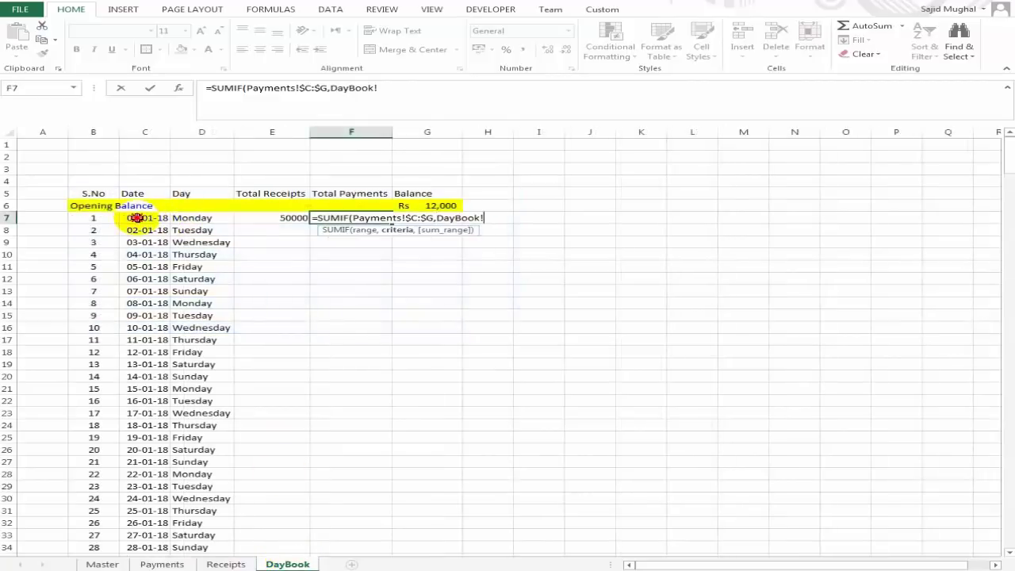
left_click(137, 218)
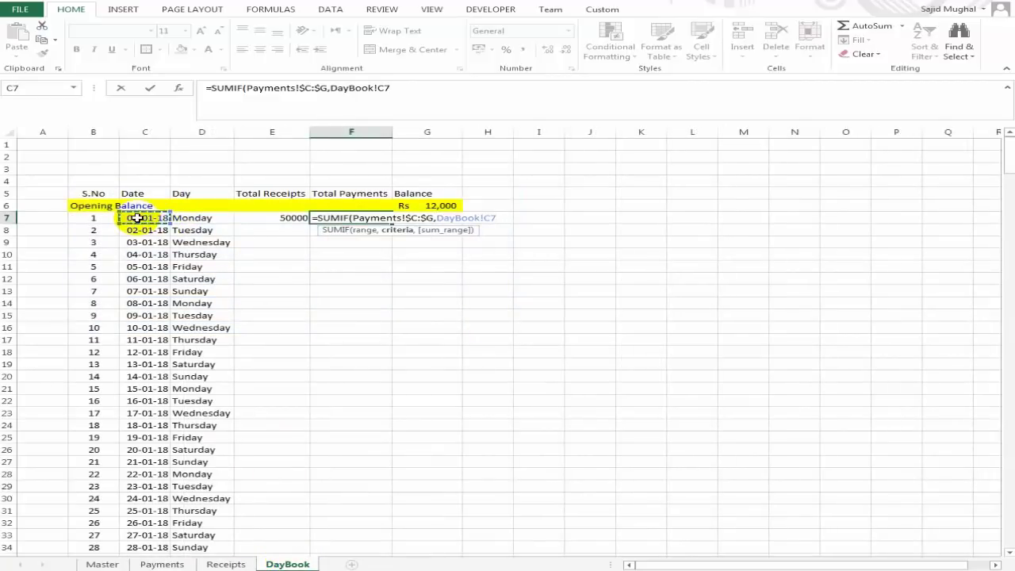
left_click(192, 568)
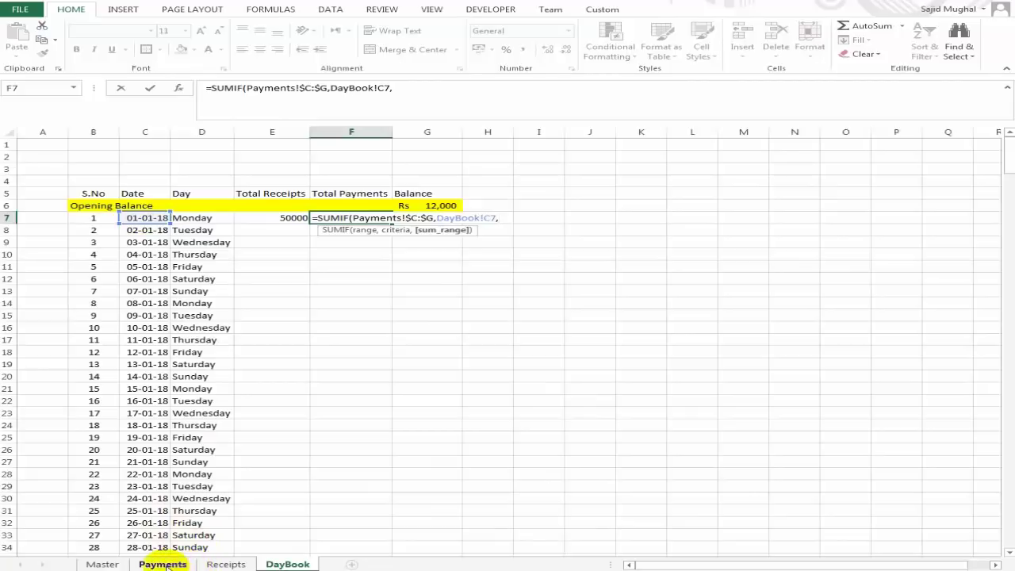
left_click(483, 132)
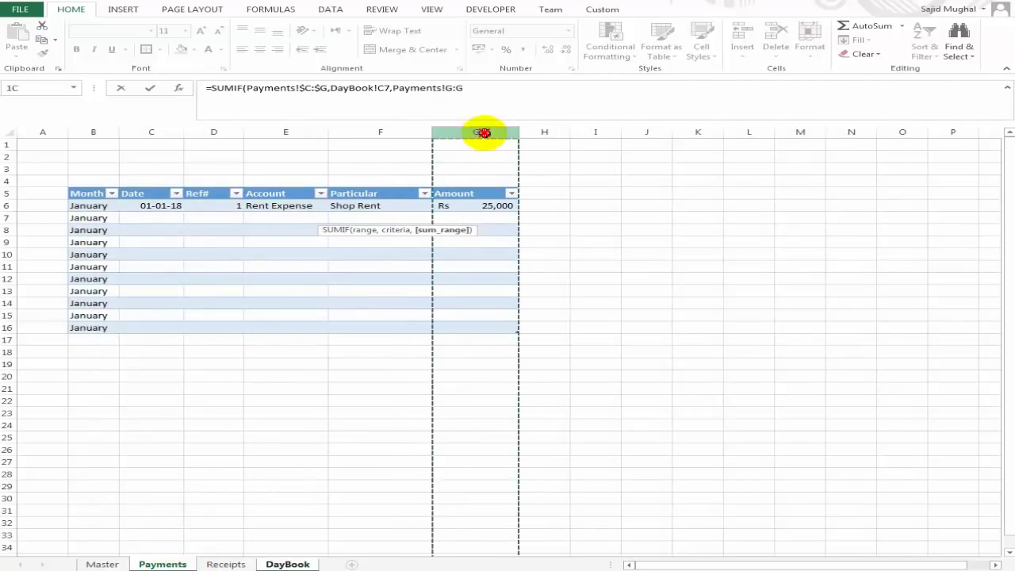
key("F4")
key("Return")
key("Up")
key("Left")
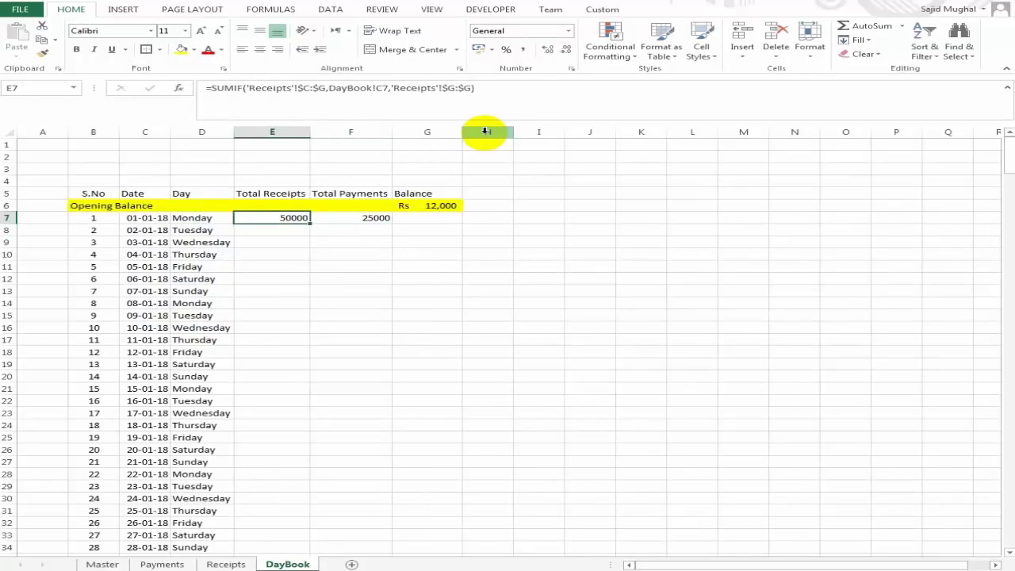
key("Right")
key("Right")
key("Left")
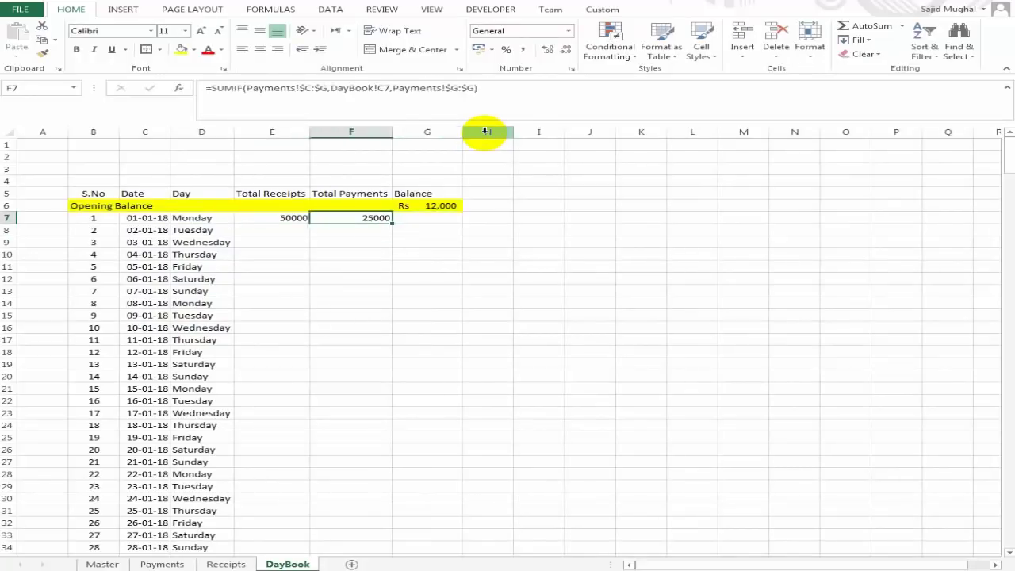
key("Right")
- Enter =G6+E7-F7 in Balance cell G7, giving Rs 37,000
type("=")
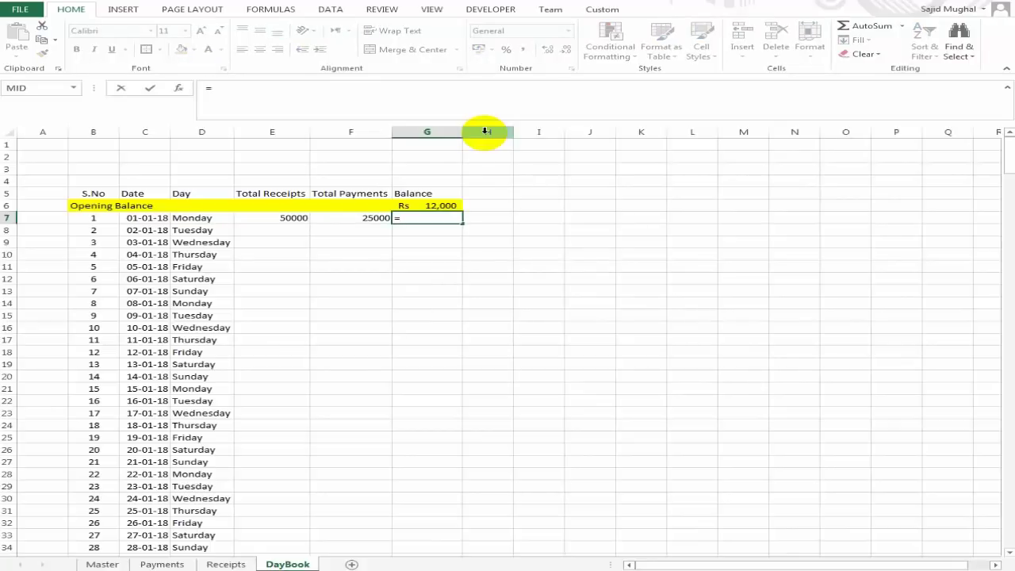
key("Left")
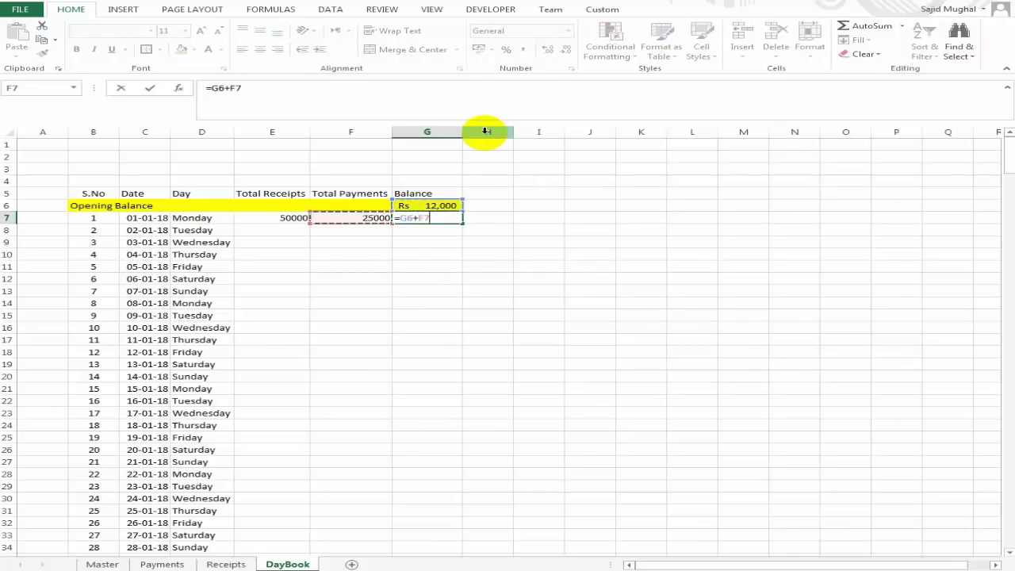
key("Left")
type("-")
key("Left")
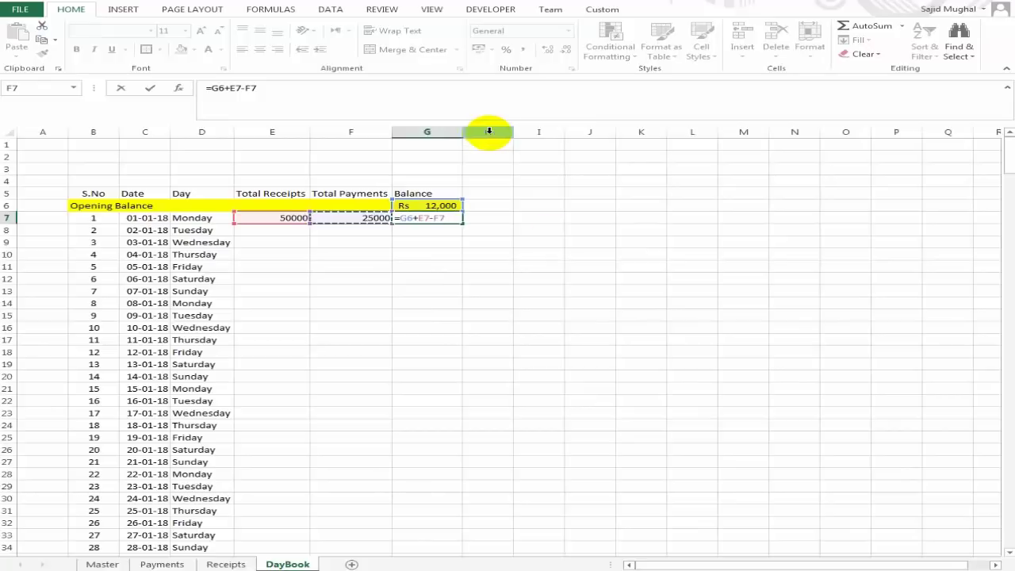
left_click(352, 217)
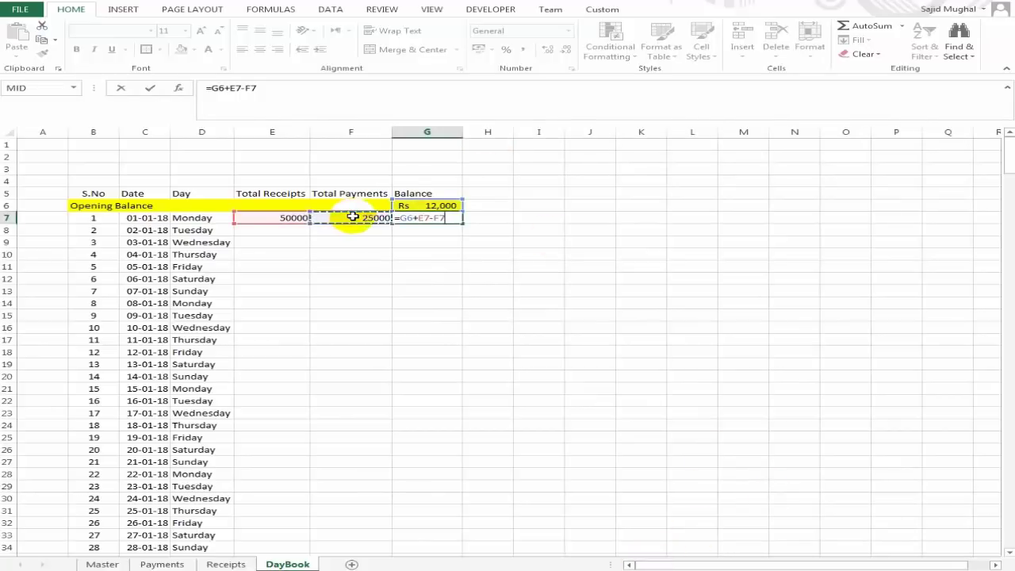
key("Return")
key("Up")
key("Left")
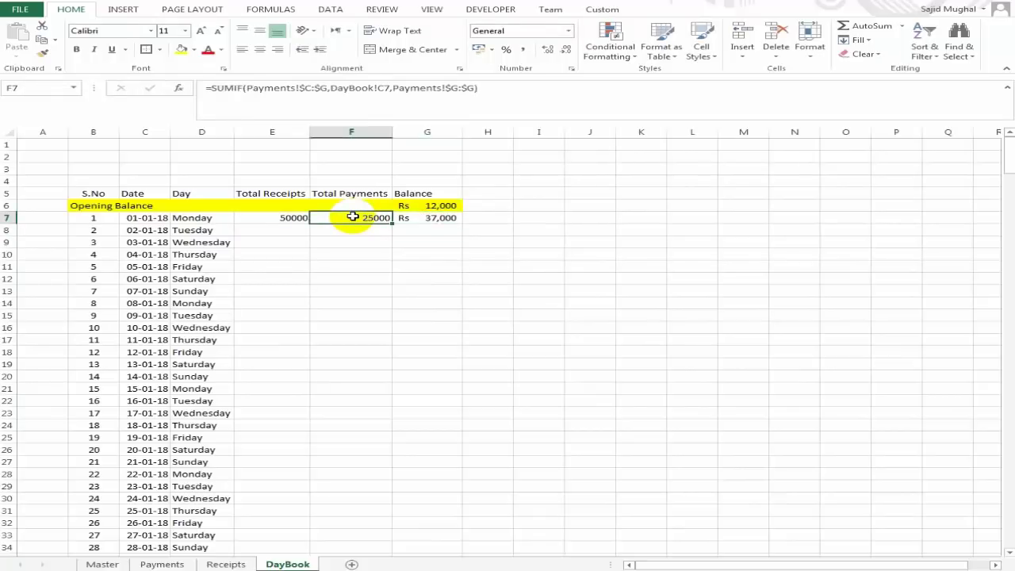
key("Right")
- Format E7:F7 as Accounting with no decimals, showing Rs 50,000 and Rs 25,000
key("Up")
key("Left")
key("Left")
key("Down")
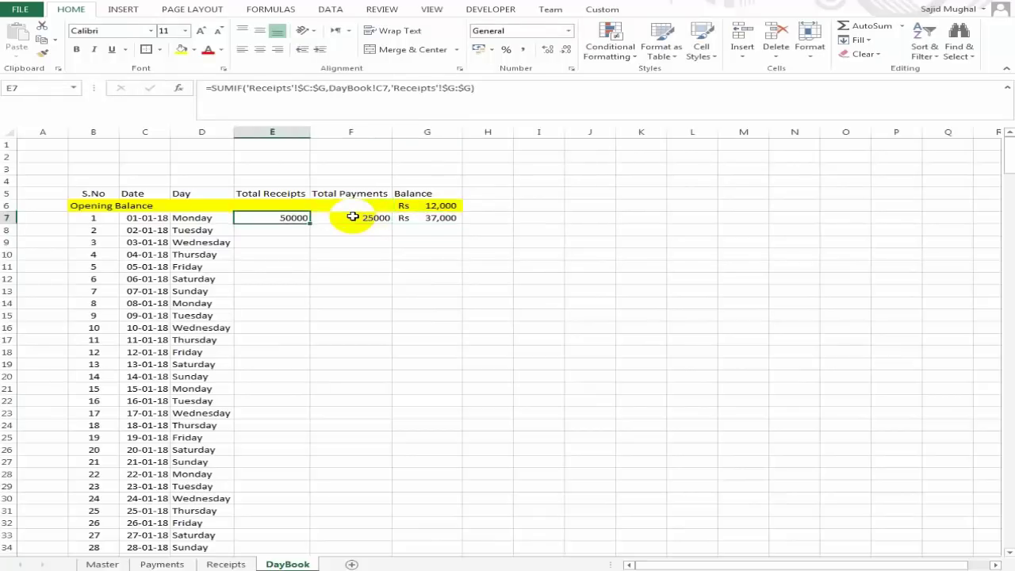
key("shift+Right")
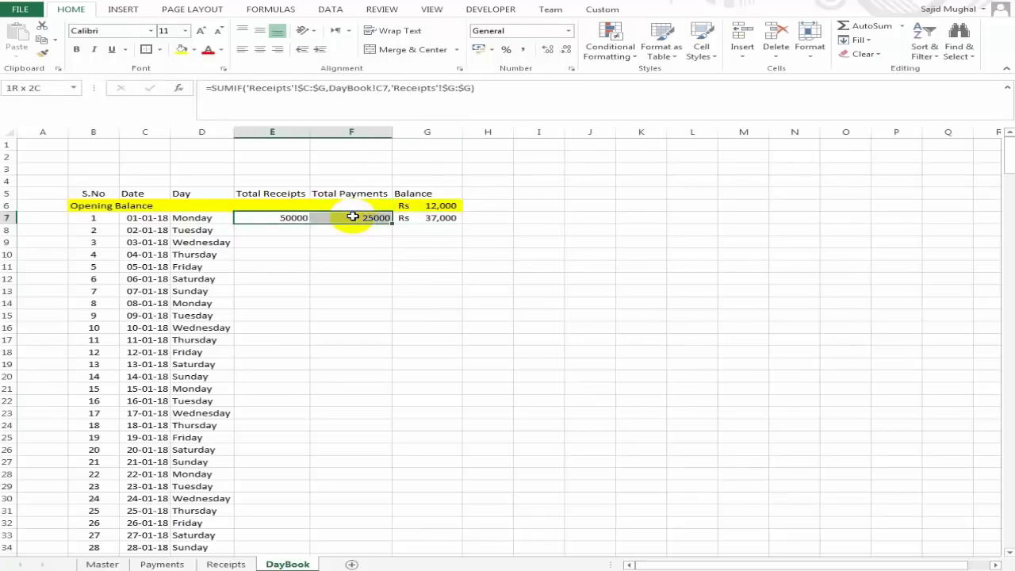
left_click(479, 49)
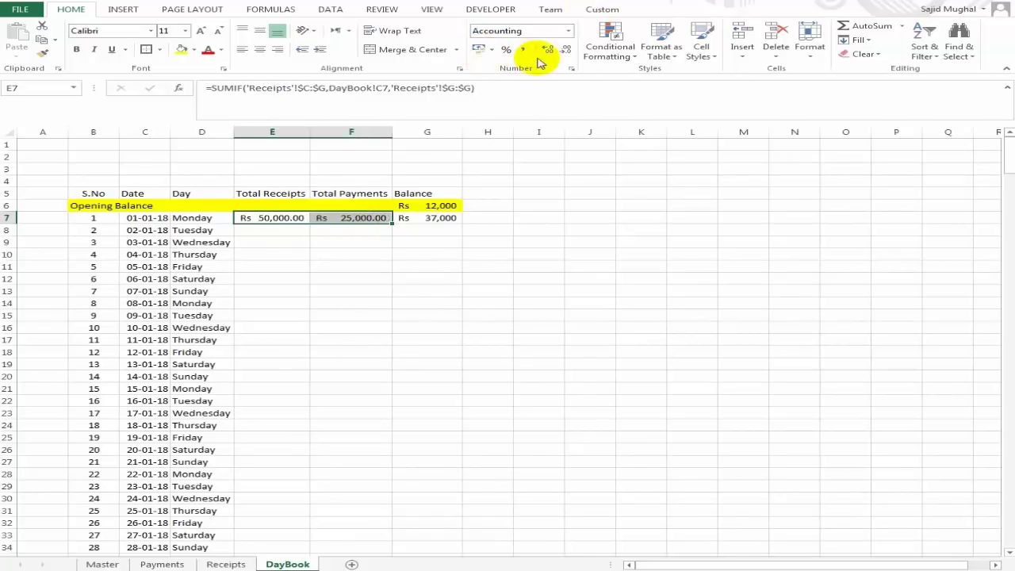
left_click(567, 52)
left_click(567, 52)
left_click(437, 218)
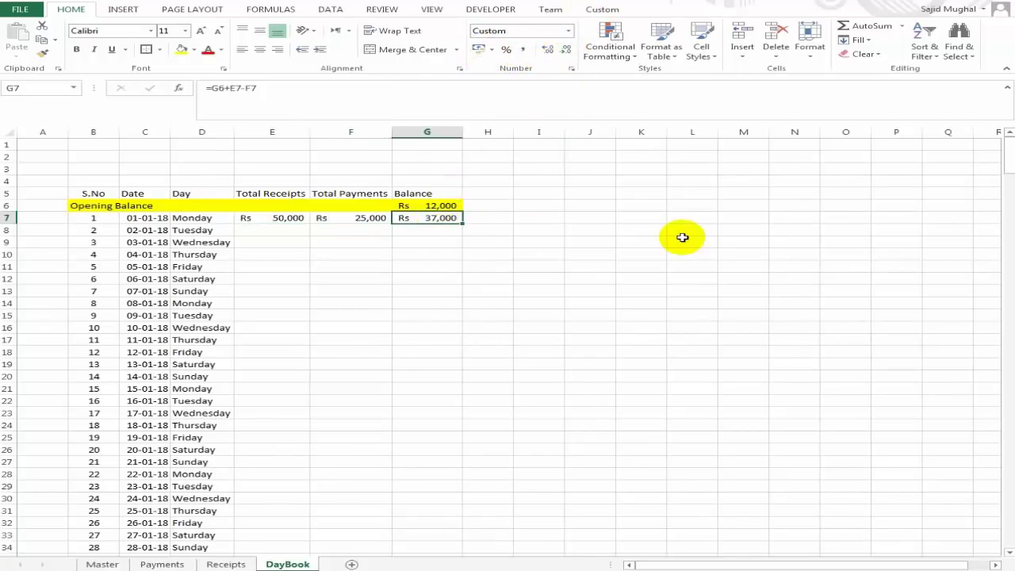
- Review the date in C7 and the receipts formula in E7
key("Right")
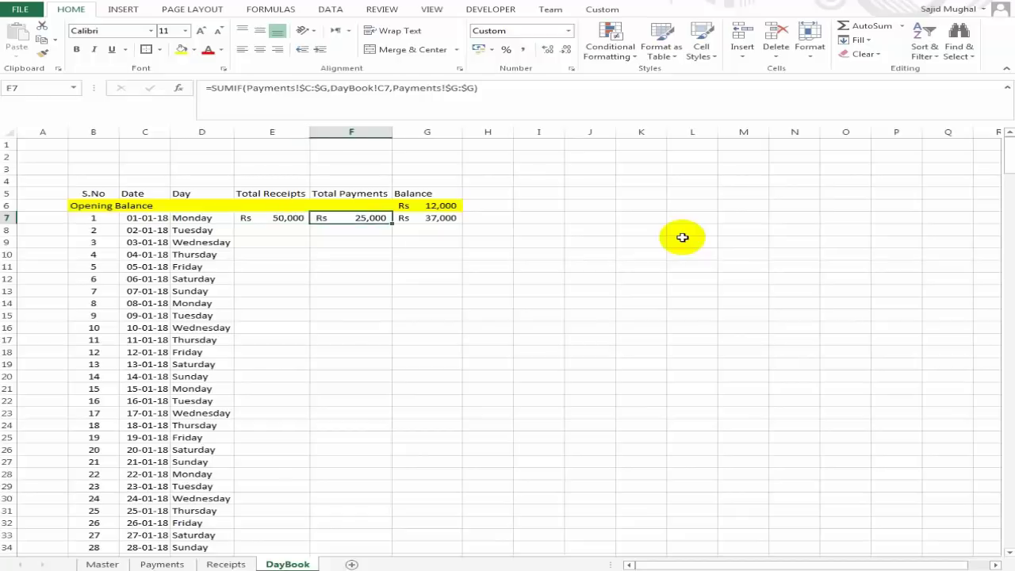
key("Left")
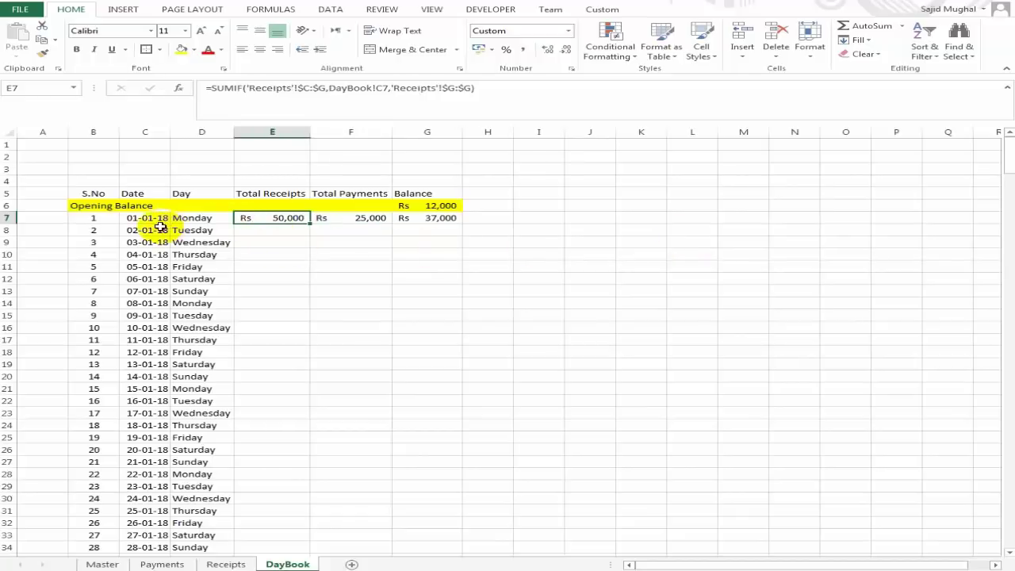
left_click(147, 220)
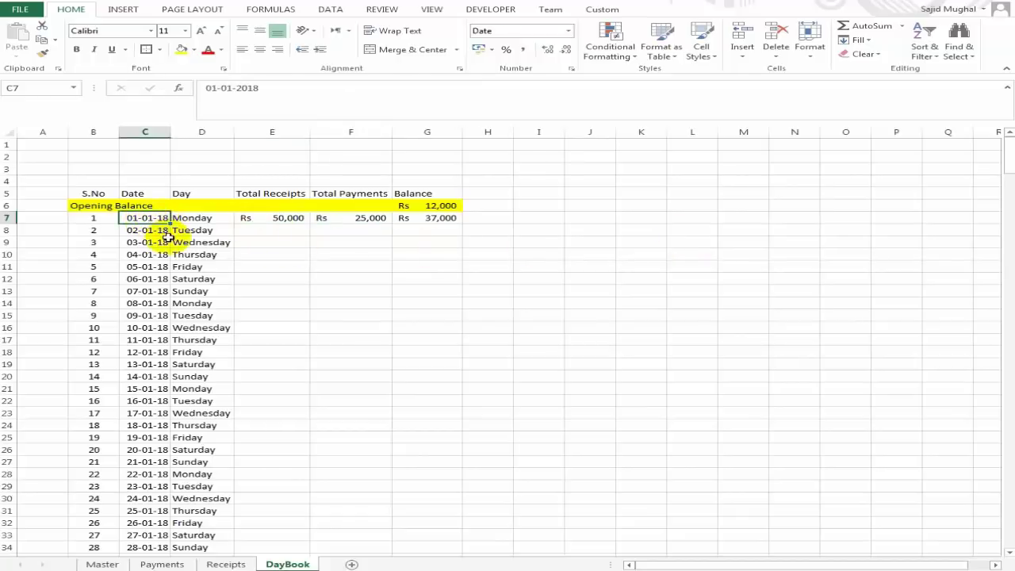
left_click(336, 253)
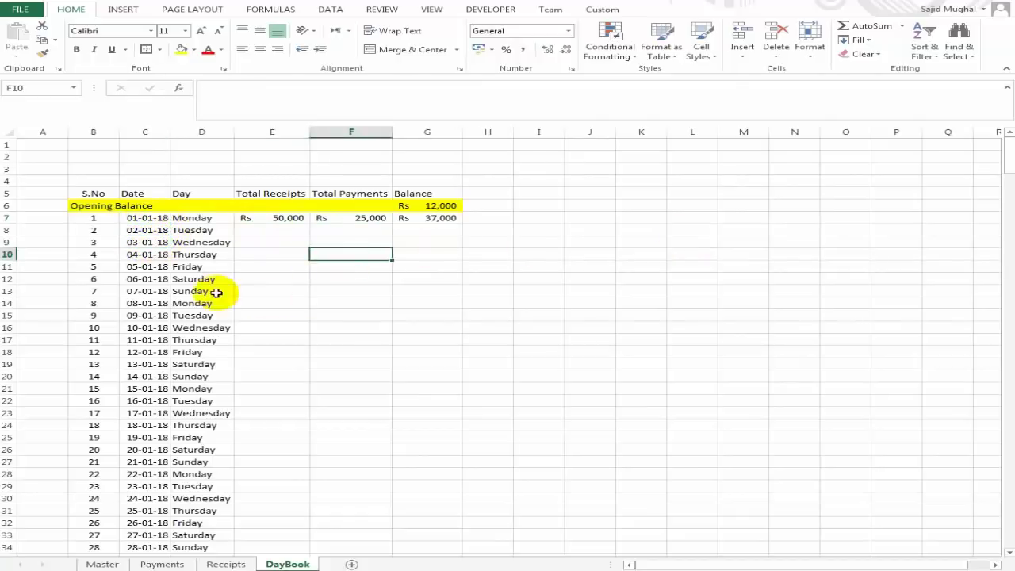
left_click(277, 219)
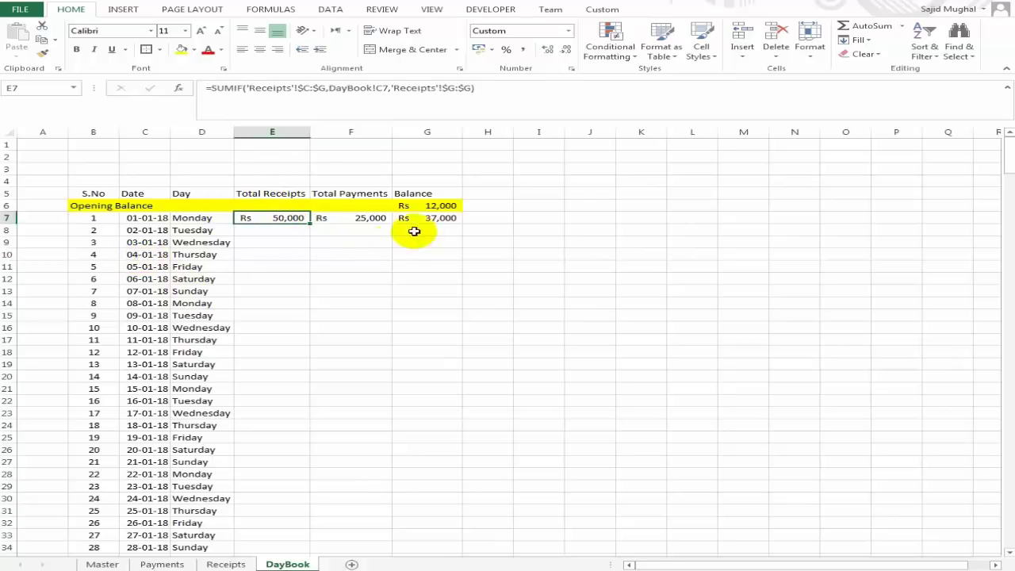
left_click(140, 195)
- Convert the DayBook range B5:G371 into a table with headers
scroll(193, 196, "down", 1)
key("Left")
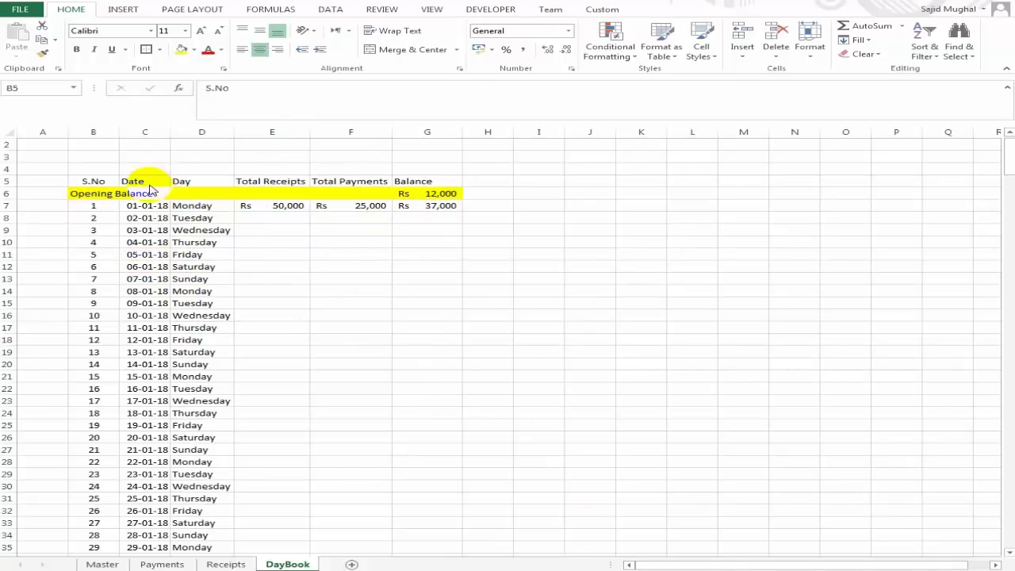
key("shift+Right")
key("shift+Right")
key("shift+Right")
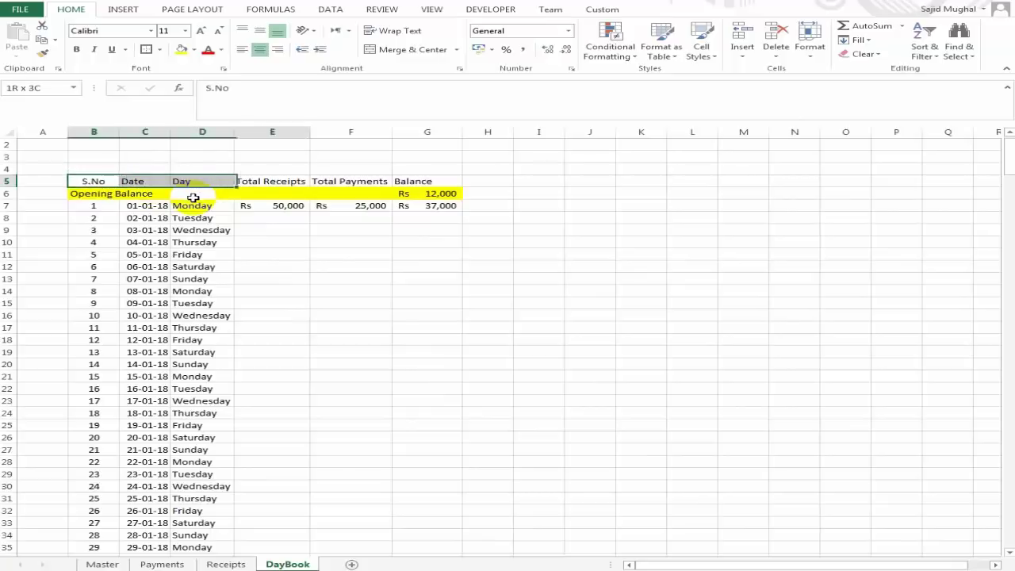
key("shift+Right")
key("shift+Right")
key("shift+Down")
key("shift+Down")
key("ctrl+shift+Down")
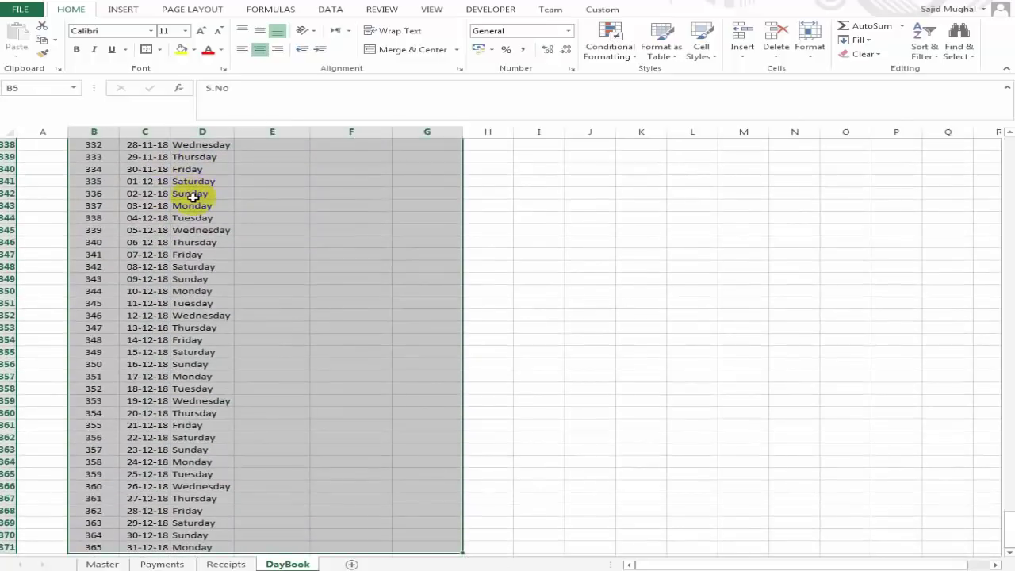
left_click(123, 12)
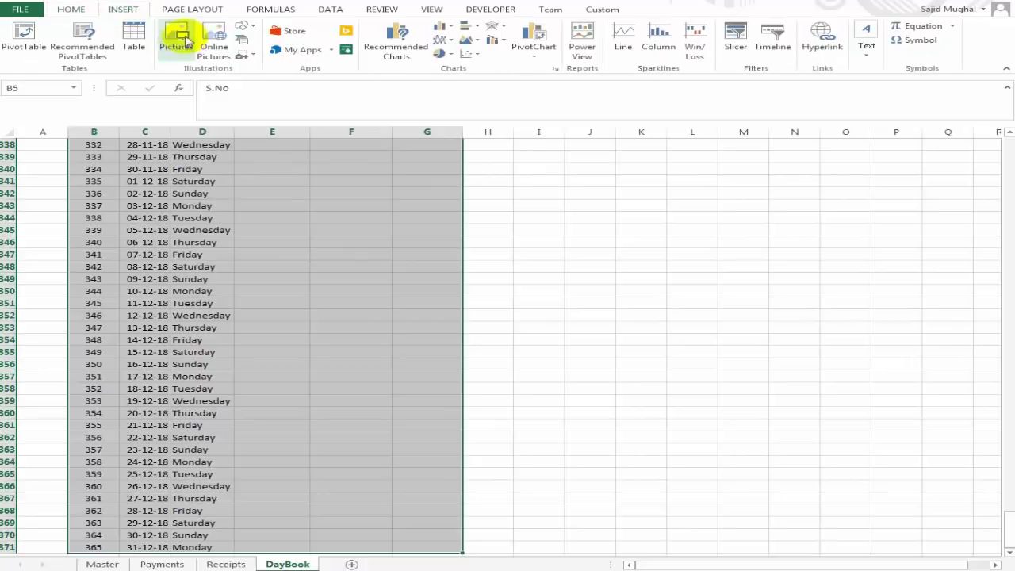
left_click(133, 35)
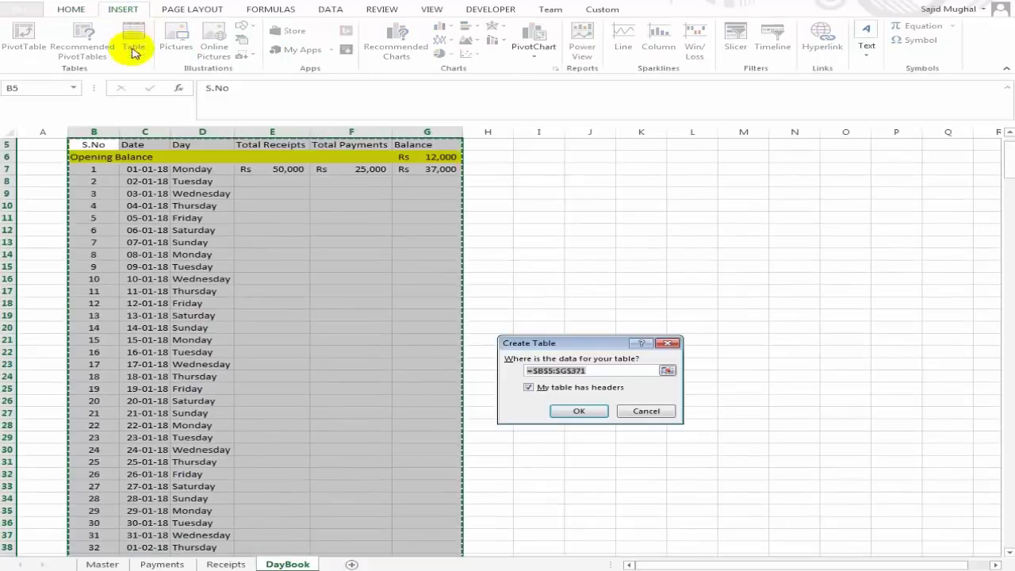
left_click(572, 410)
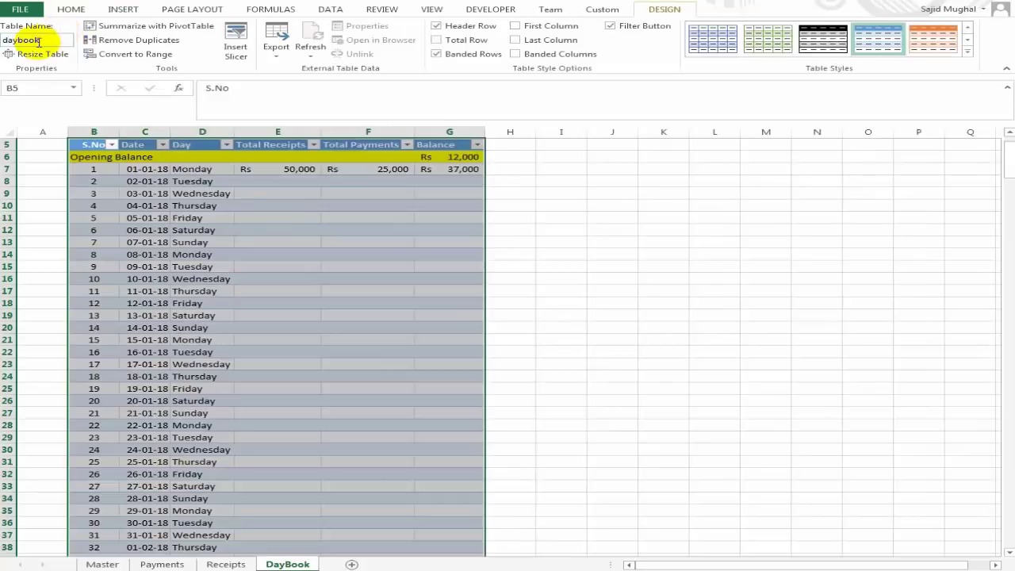
- Name the table daybook and check the Day formulas in rows 8 and 11
left_click(468, 230)
scroll(469, 331, "up", 2)
left_click(324, 251)
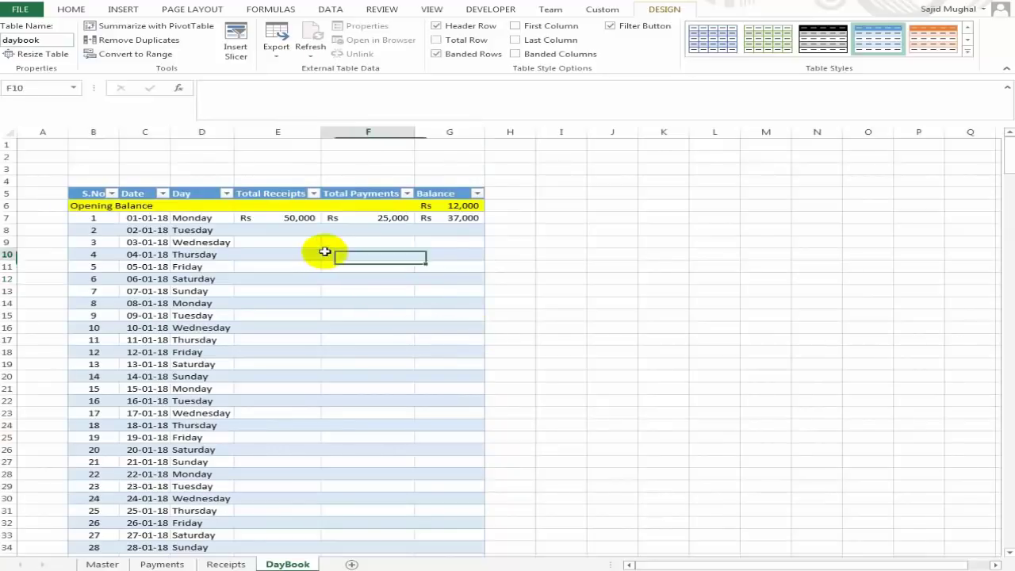
left_click(306, 170)
scroll(373, 333, "down", 1)
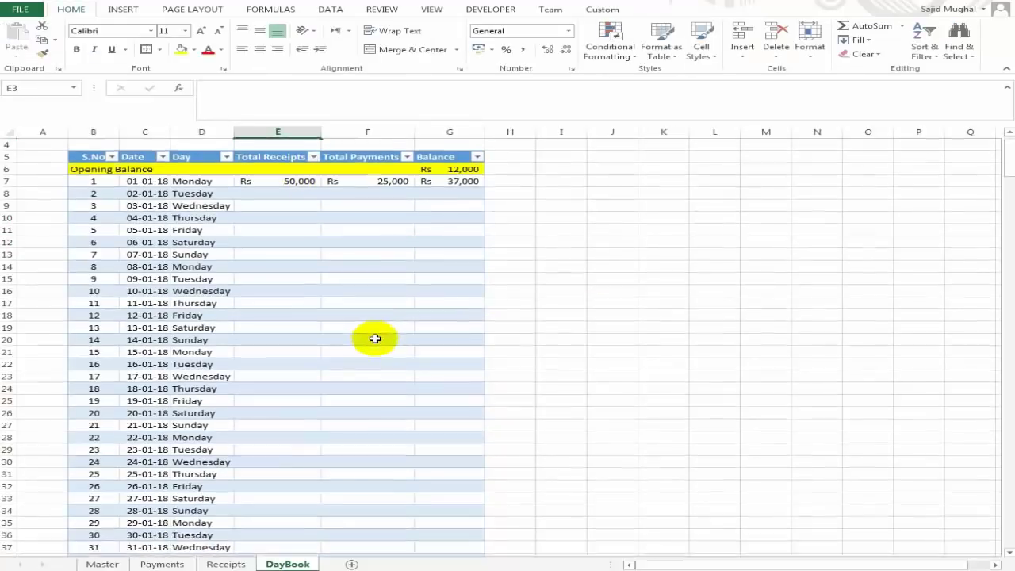
scroll(375, 339, "up", 1)
left_click(202, 266)
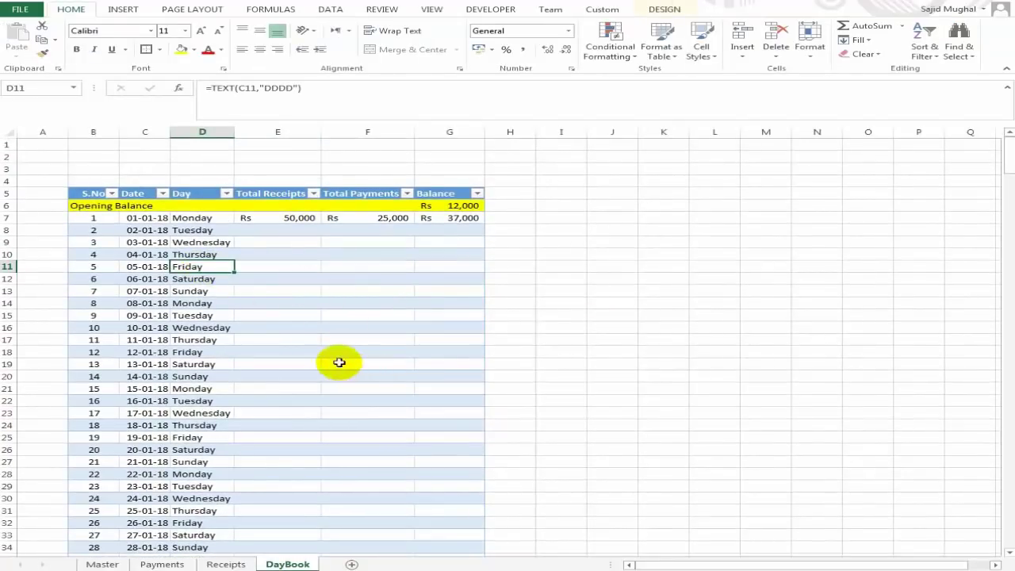
scroll(340, 363, "down", 1)
scroll(339, 358, "up", 1)
left_click(198, 229)
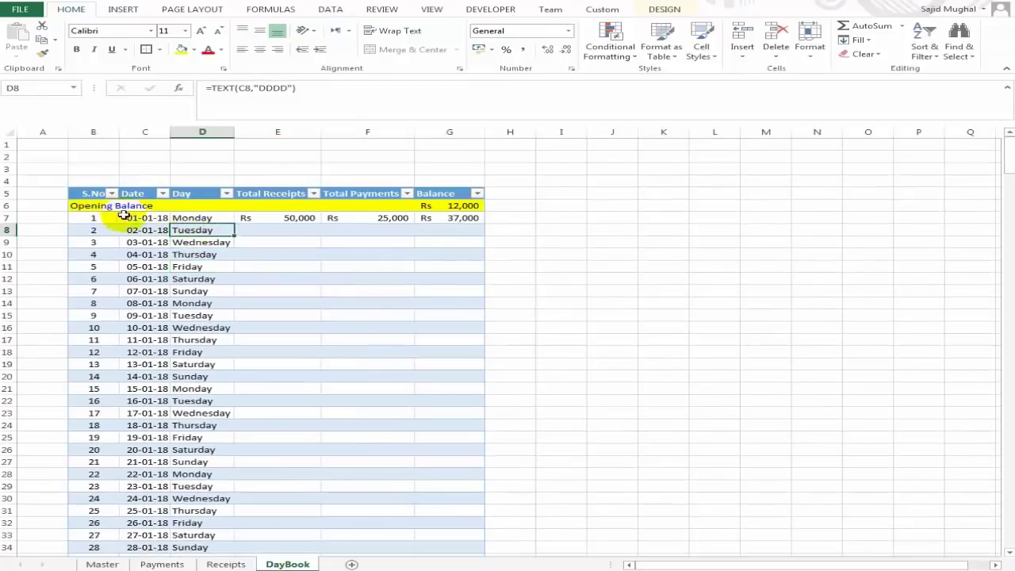
left_click(45, 205)
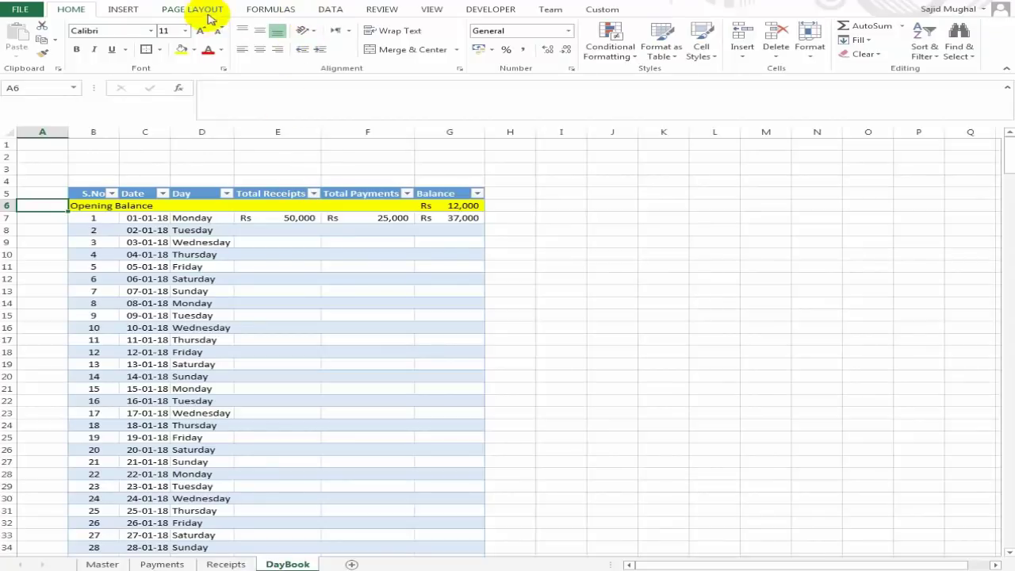
left_click(90, 205)
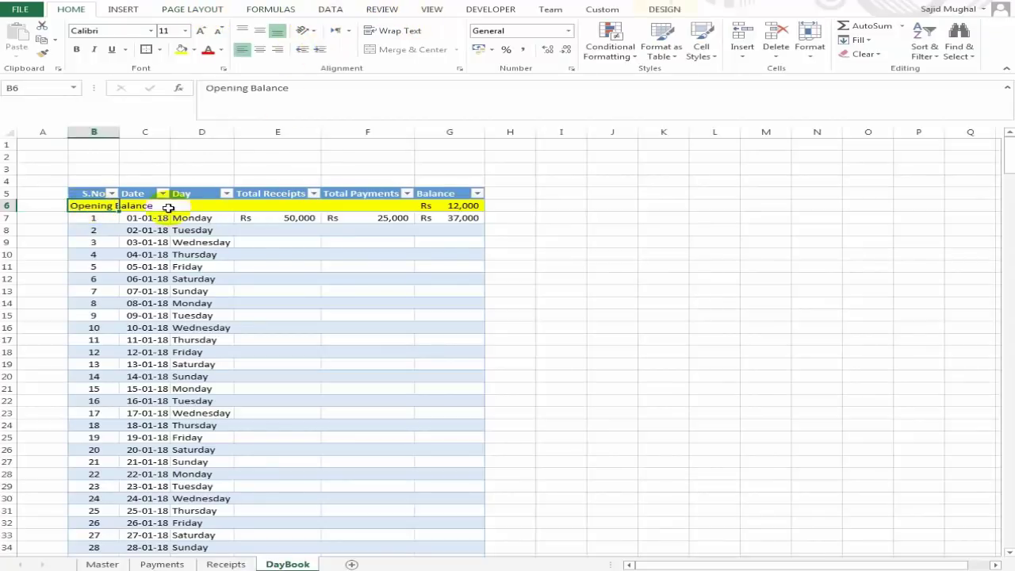
left_click(430, 11)
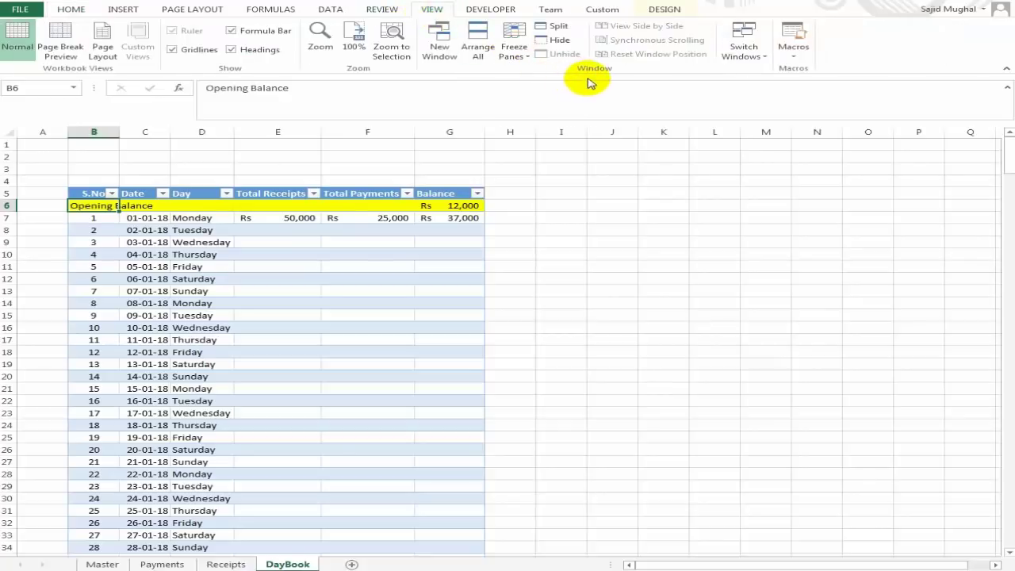
left_click(252, 242)
scroll(353, 290, "down", 2)
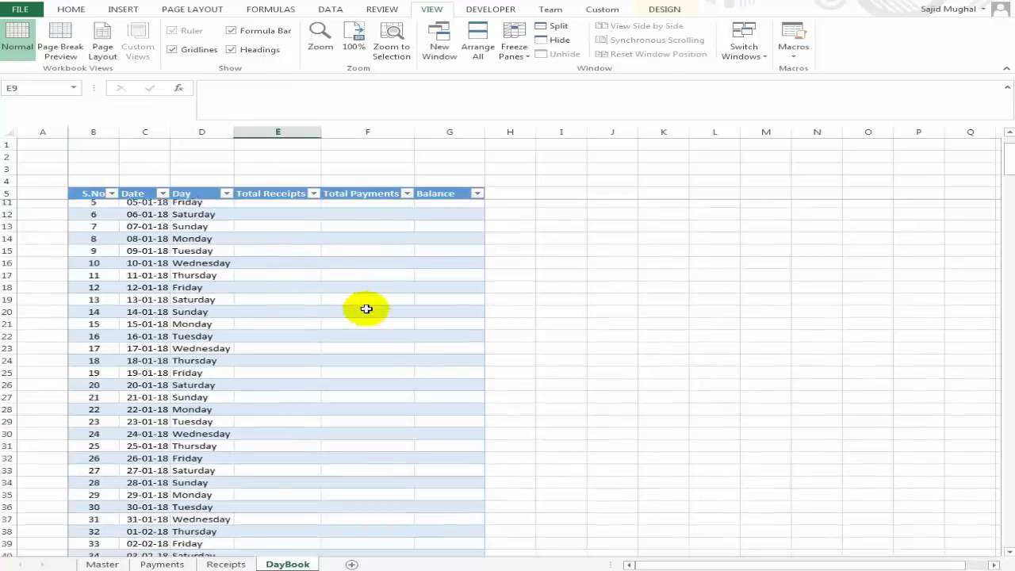
scroll(353, 291, "down", 4)
scroll(353, 291, "down", 12)
scroll(238, 365, "down", 6)
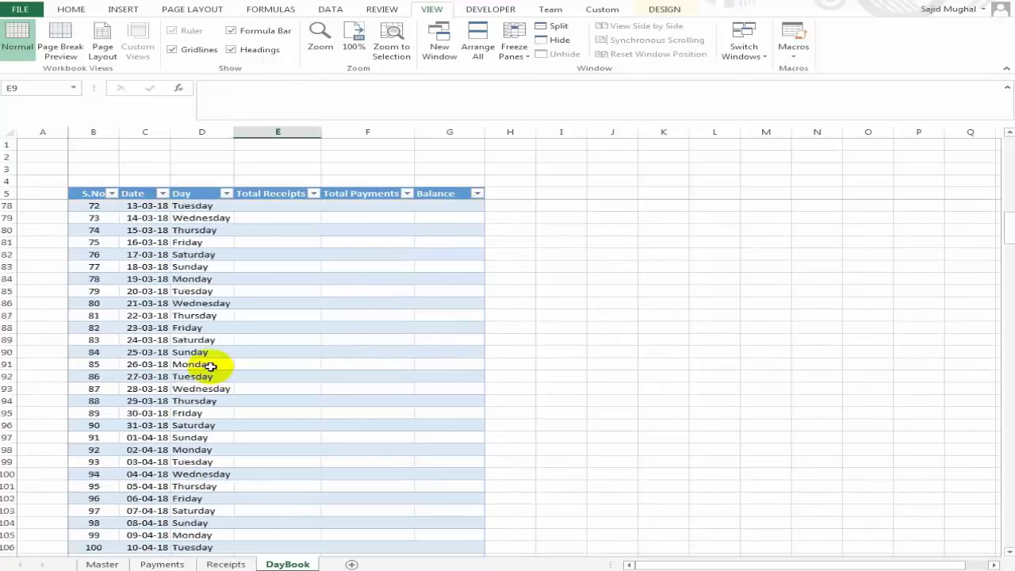
scroll(230, 357, "down", 2)
scroll(363, 200, "up", 4)
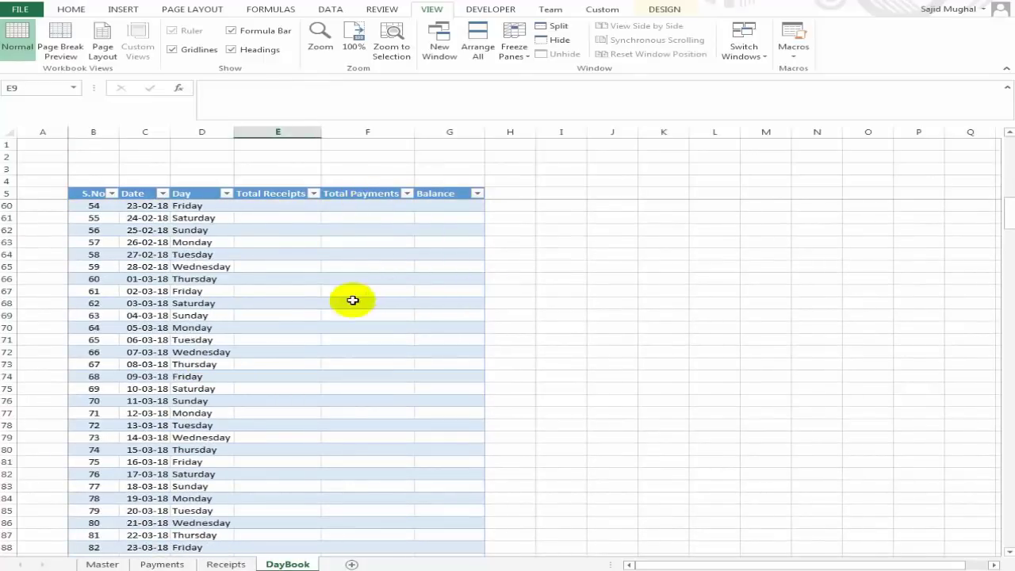
scroll(349, 299, "up", 9)
scroll(349, 299, "up", 3)
scroll(397, 388, "down", 3)
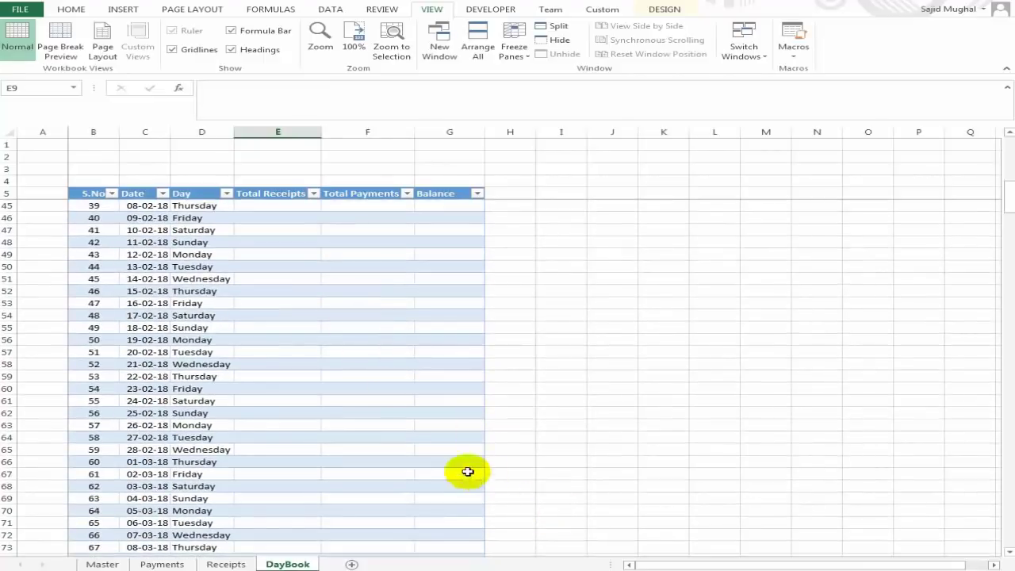
scroll(468, 468, "up", 4)
left_click(327, 352)
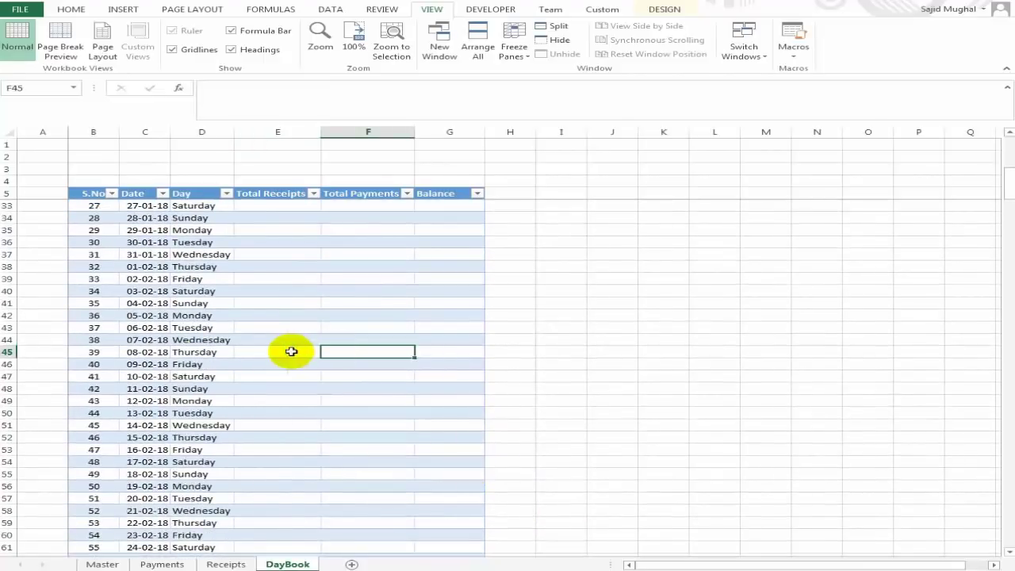
left_click(226, 563)
left_click(162, 564)
left_click(102, 564)
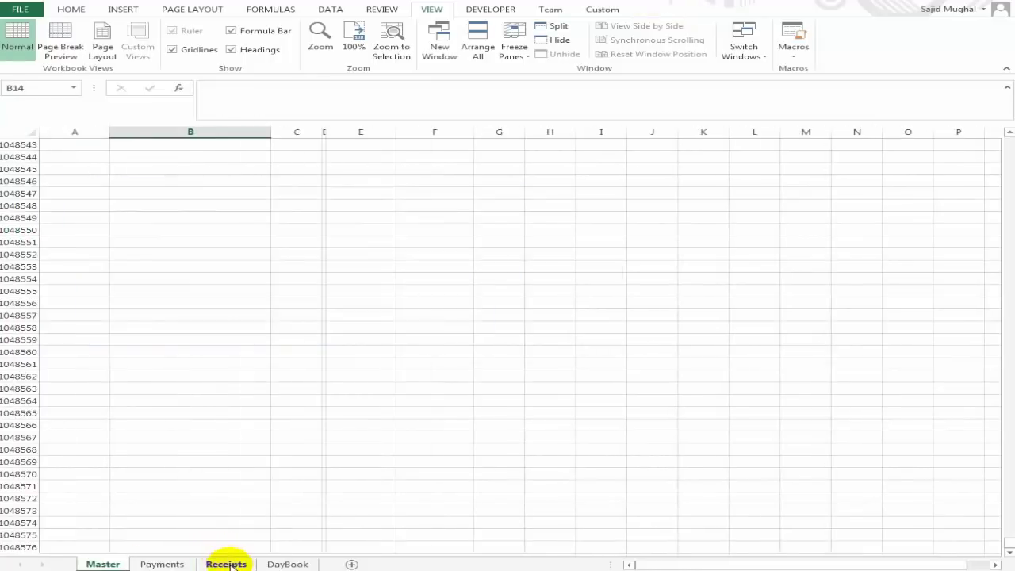
left_click(226, 564)
left_click(287, 564)
left_click(386, 325)
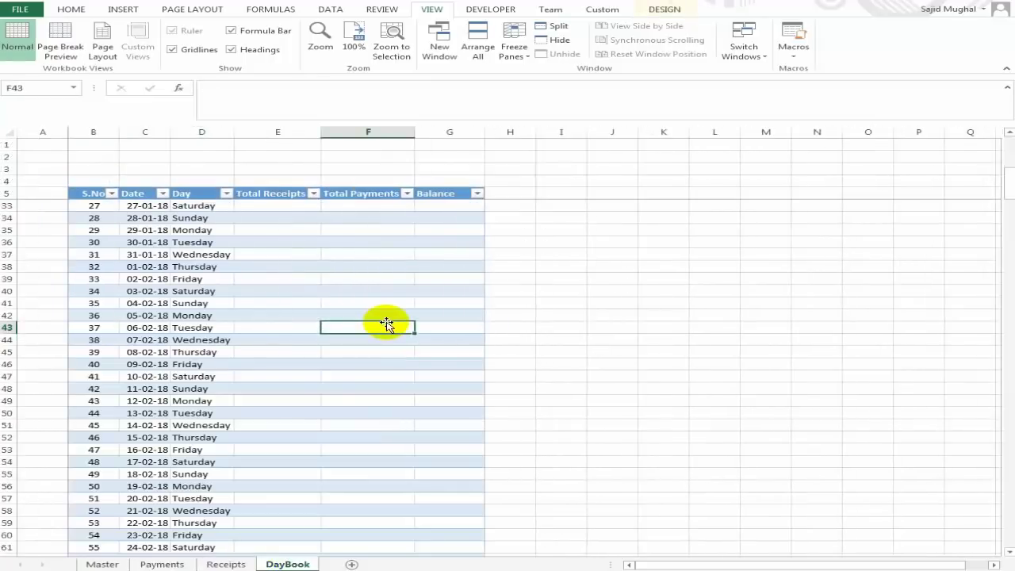
scroll(387, 330, "down", 2)
scroll(385, 336, "up", 1)
scroll(385, 335, "up", 1)
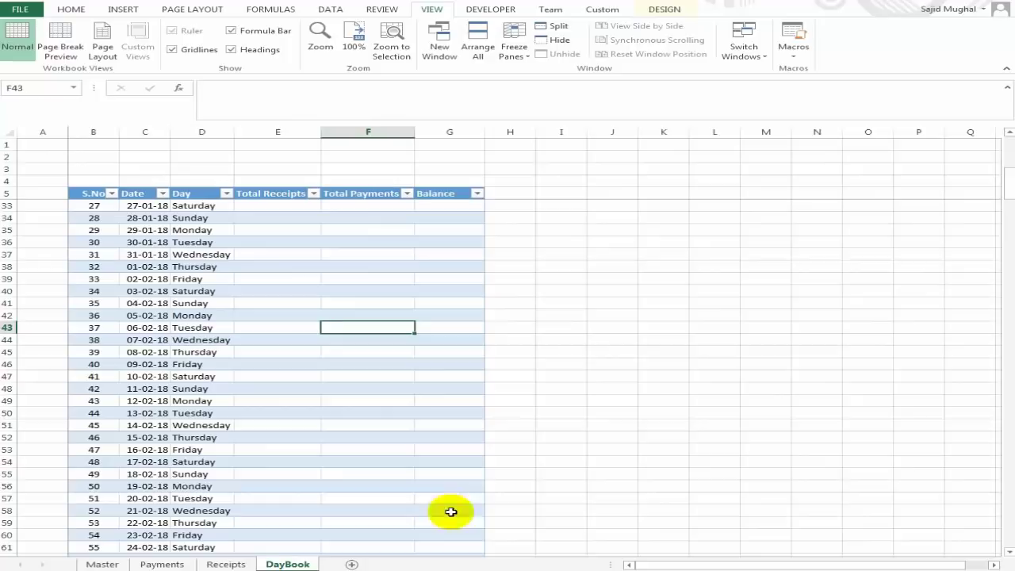
- Add a blank sheet after DayBook, review the Master and Payments sheets, then return to it
left_click(352, 564)
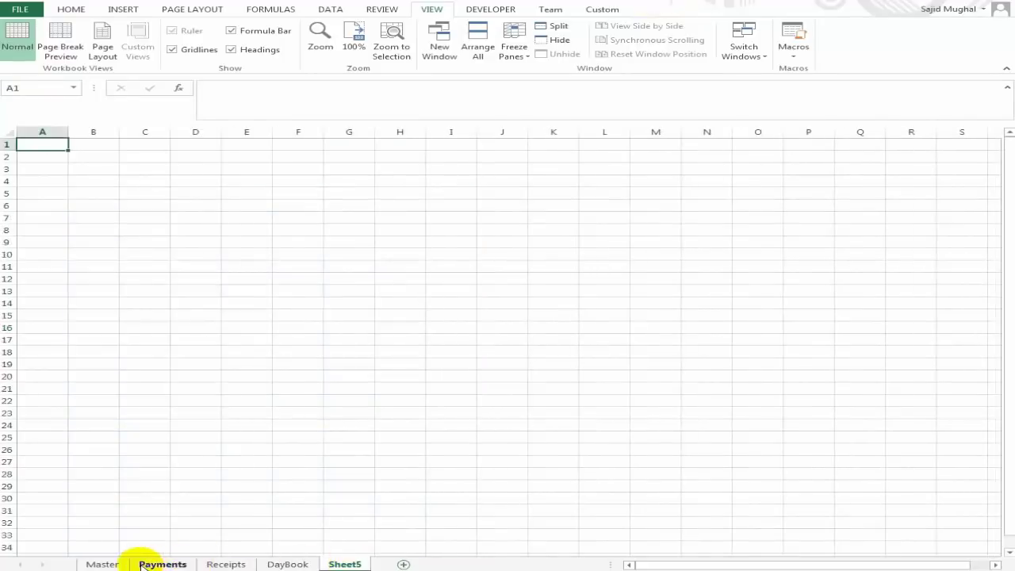
left_click(102, 564)
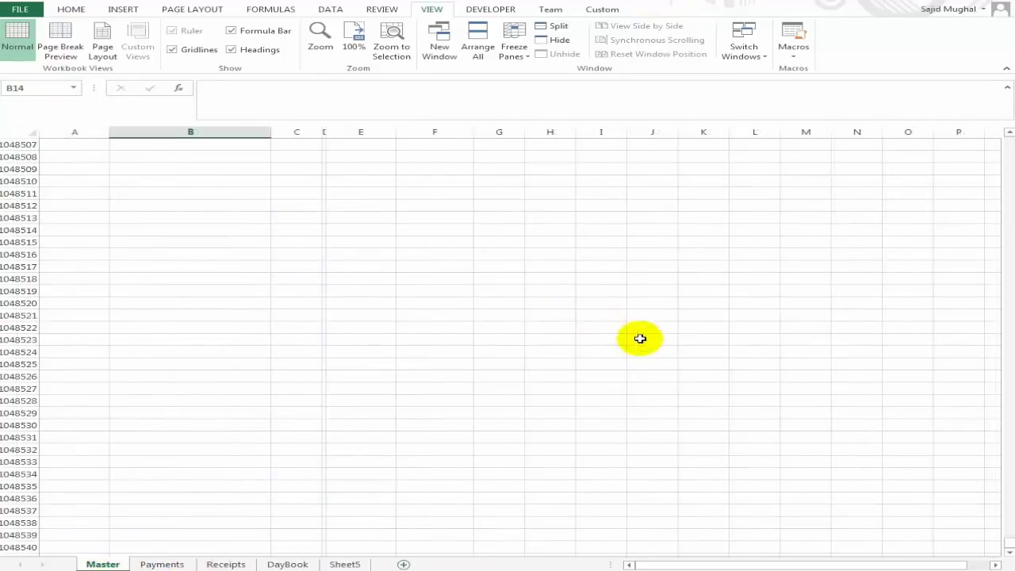
scroll(1003, 412, "up", 5)
left_click_drag(1008, 543, 1007, 140)
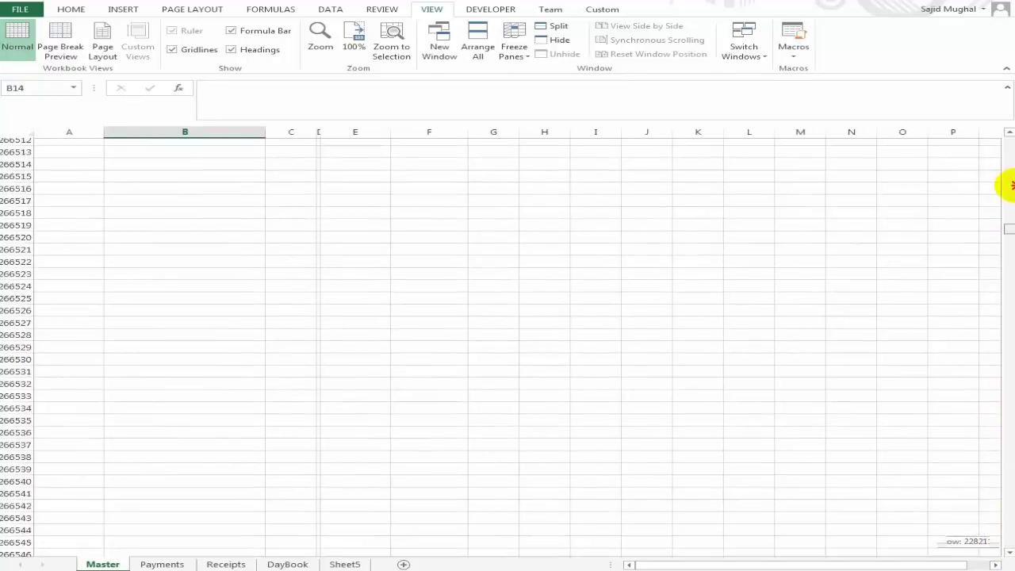
left_click(481, 387)
scroll(447, 302, "up", 3)
left_click(359, 314)
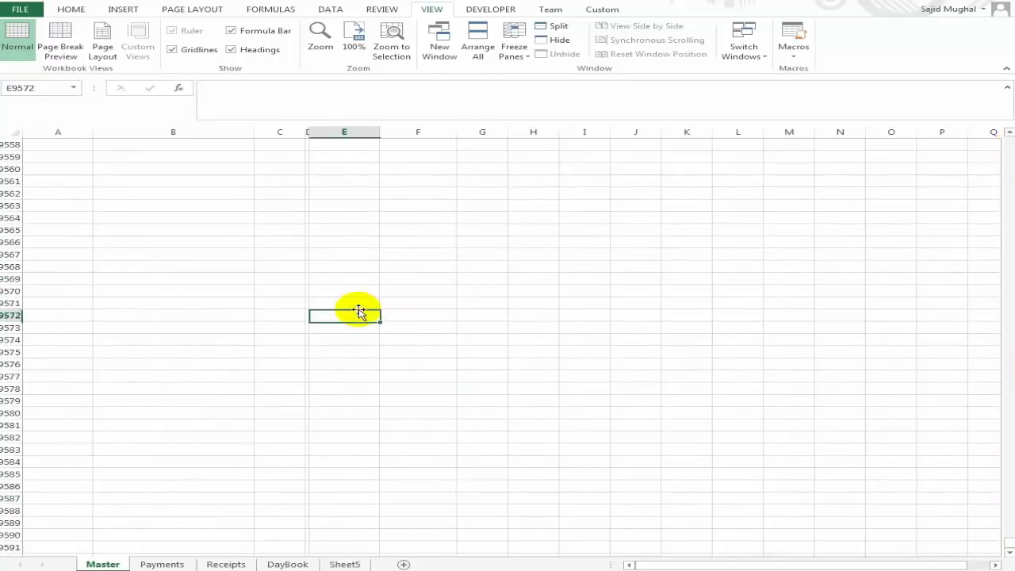
key("ctrl+Up")
key("ctrl+Up")
key("ctrl+Up")
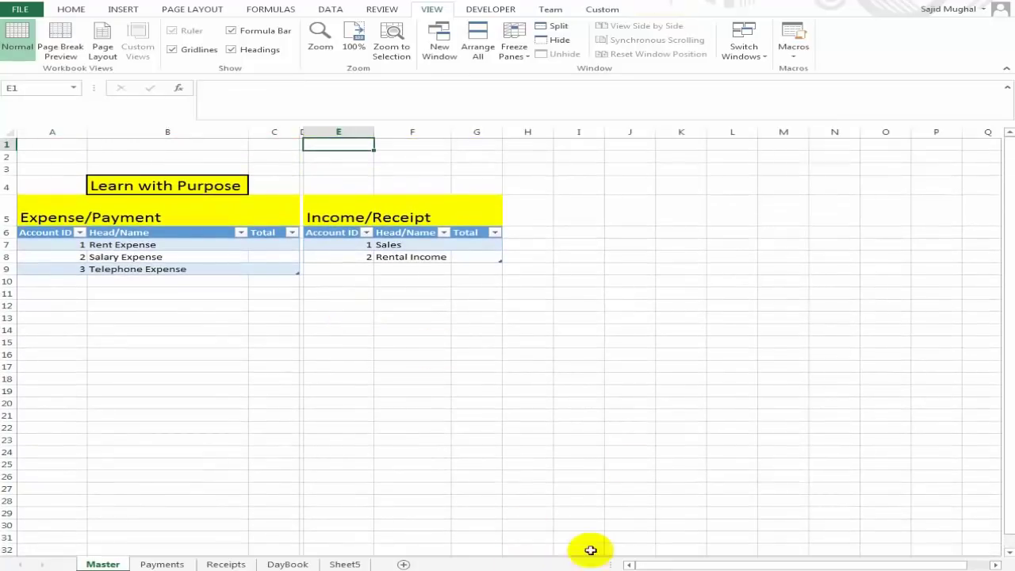
key("ctrl+Page_Down")
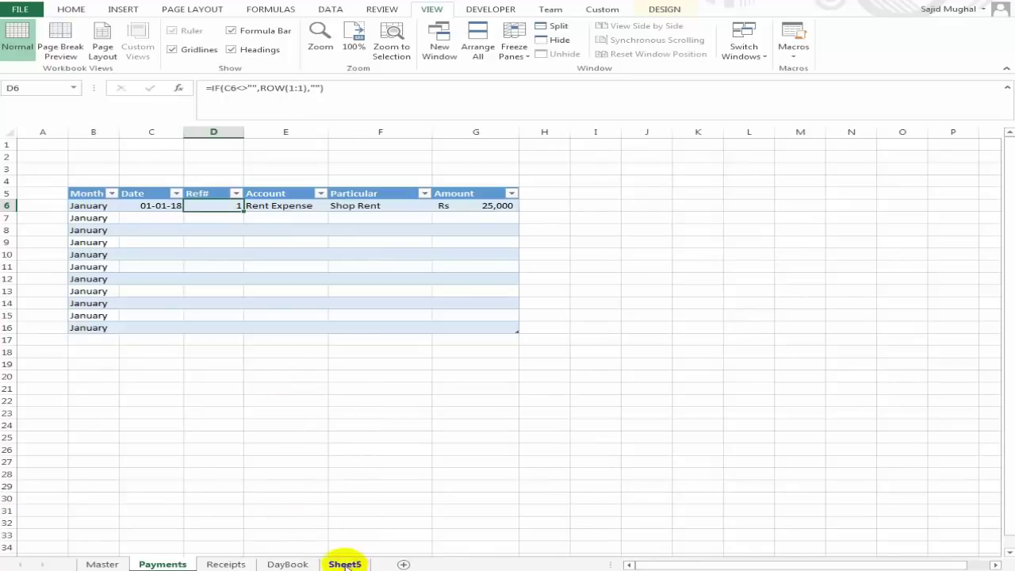
left_click(345, 562)
type("Reports")
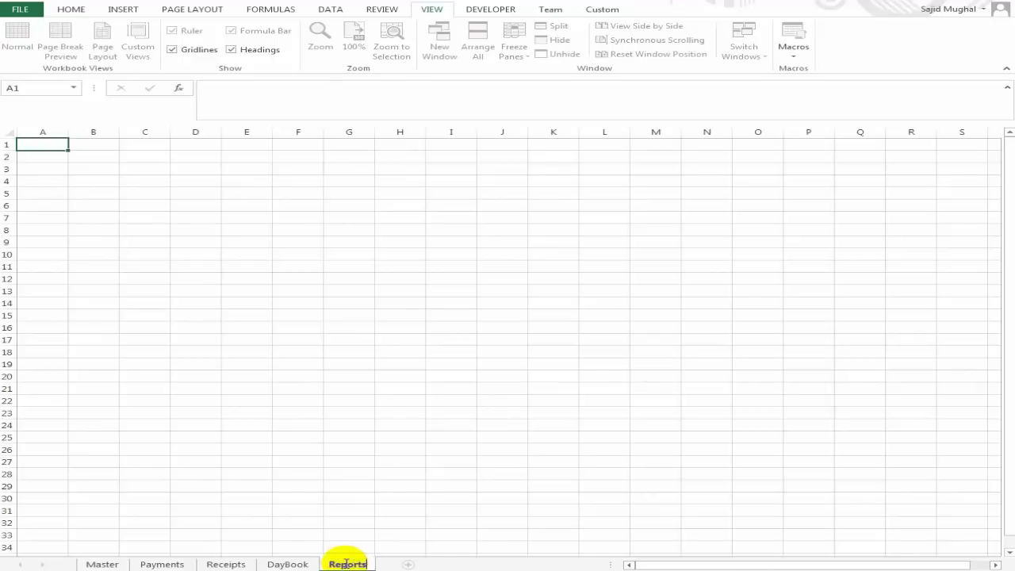
- Name the sheet Reports and enter the heading Month in B4
key("Return")
left_click(92, 195)
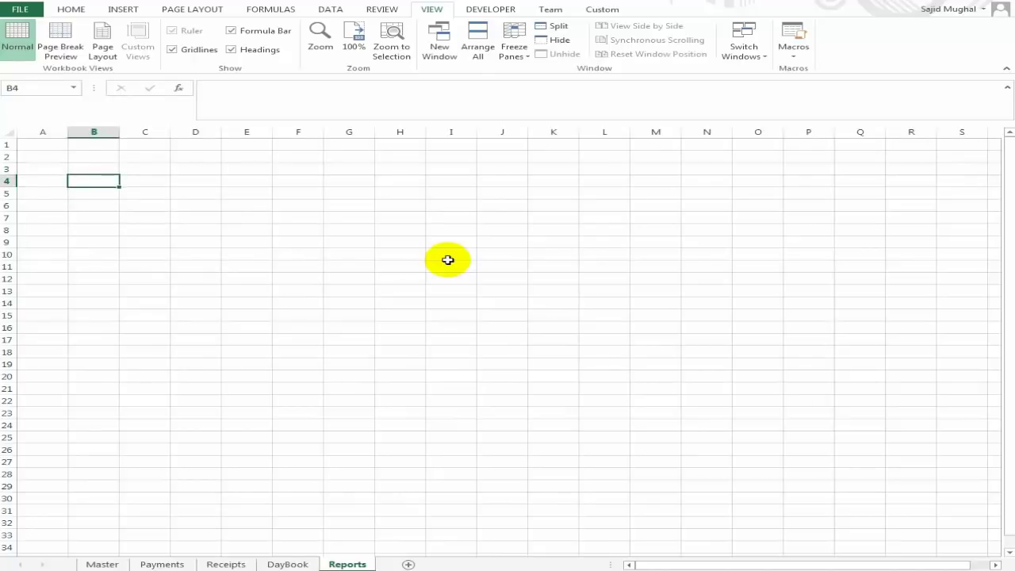
type("Month")
key("Return")
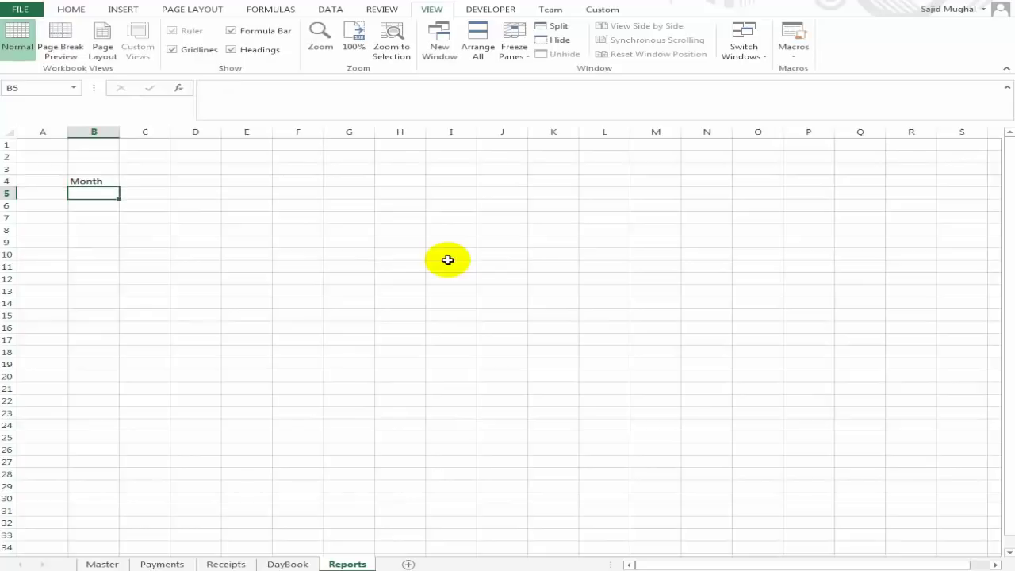
key("Up")
key("Right")
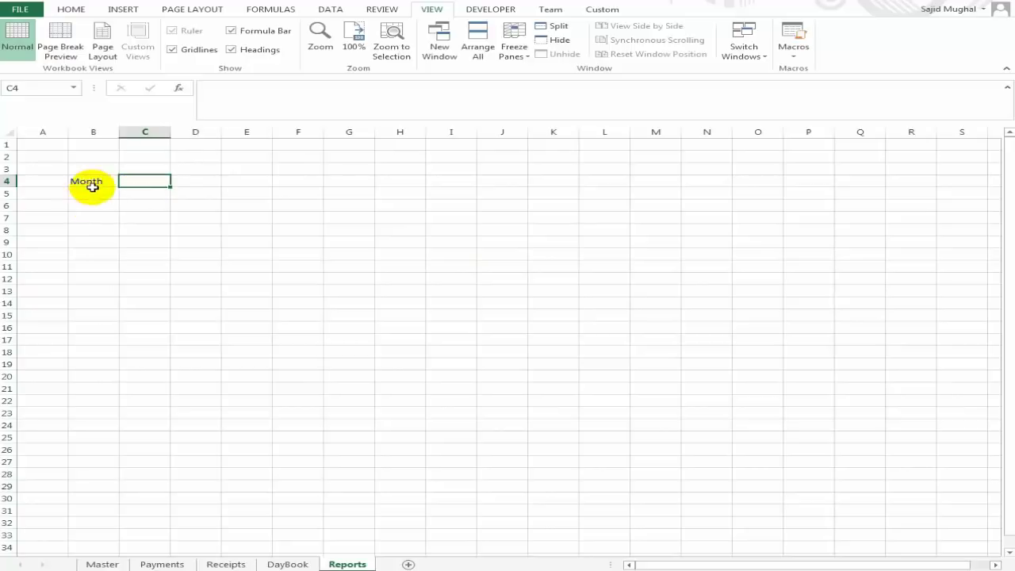
- List January through December in B5:B16, removing the extra months, and autofit column B
left_click(92, 193)
type("January")
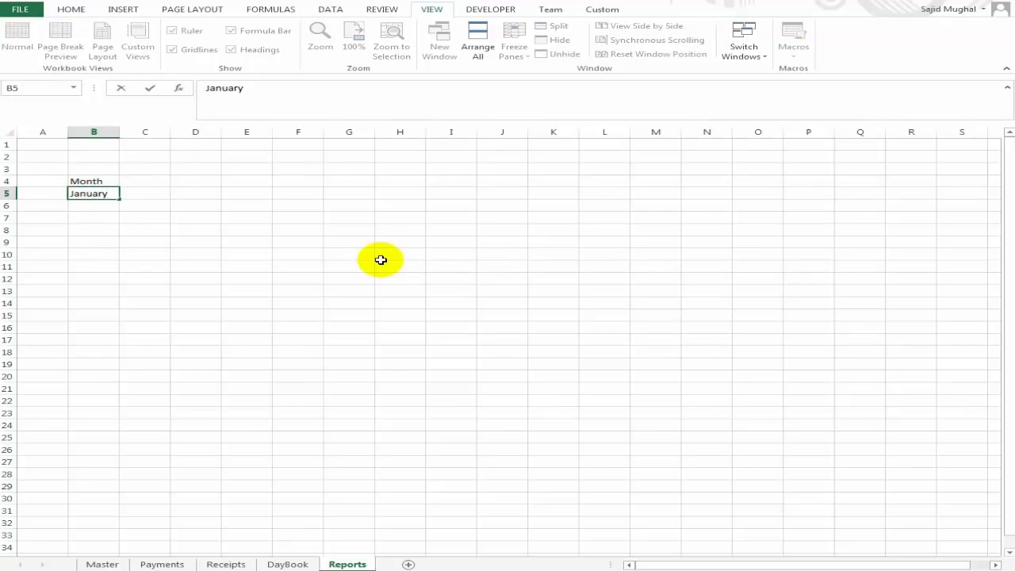
key("Return")
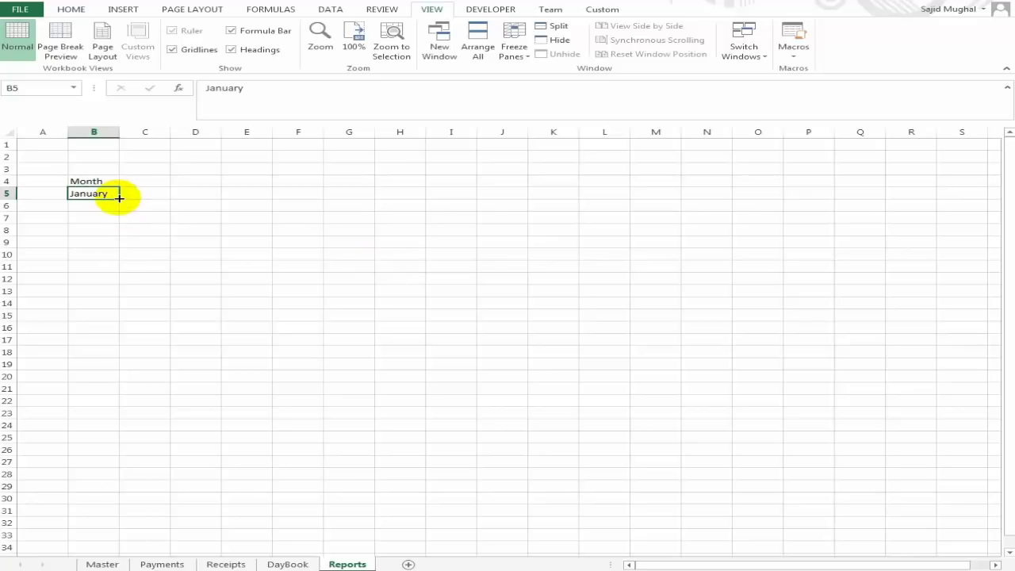
left_click_drag(119, 197, 121, 375)
key("Down")
key("Down")
key("Down")
key("Down")
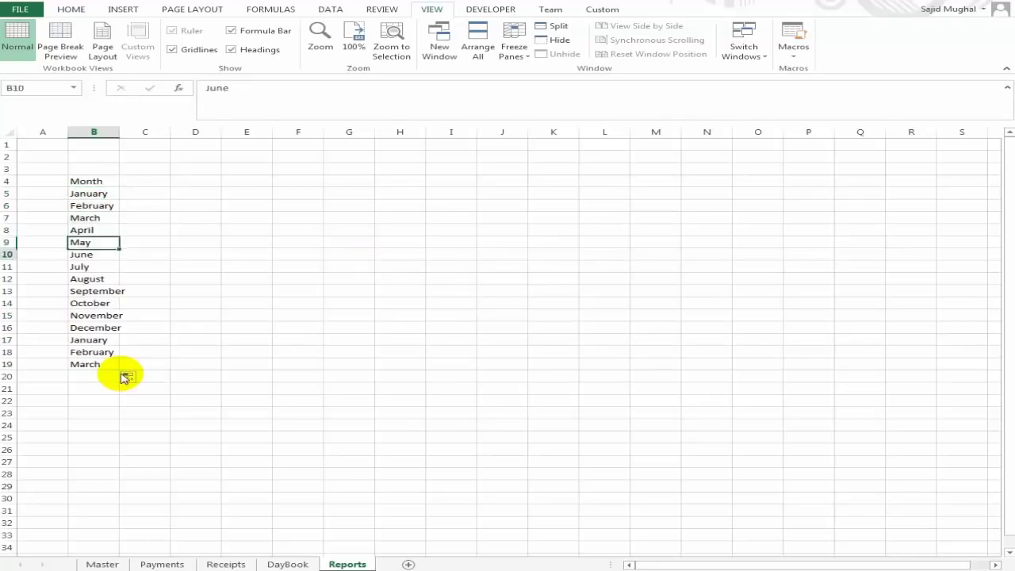
key("Down")
key("Down")
key("Down")
key("Down")
key("Down")
key("Down")
key("shift+Down")
key("shift+Down")
key("Delete")
key("Up")
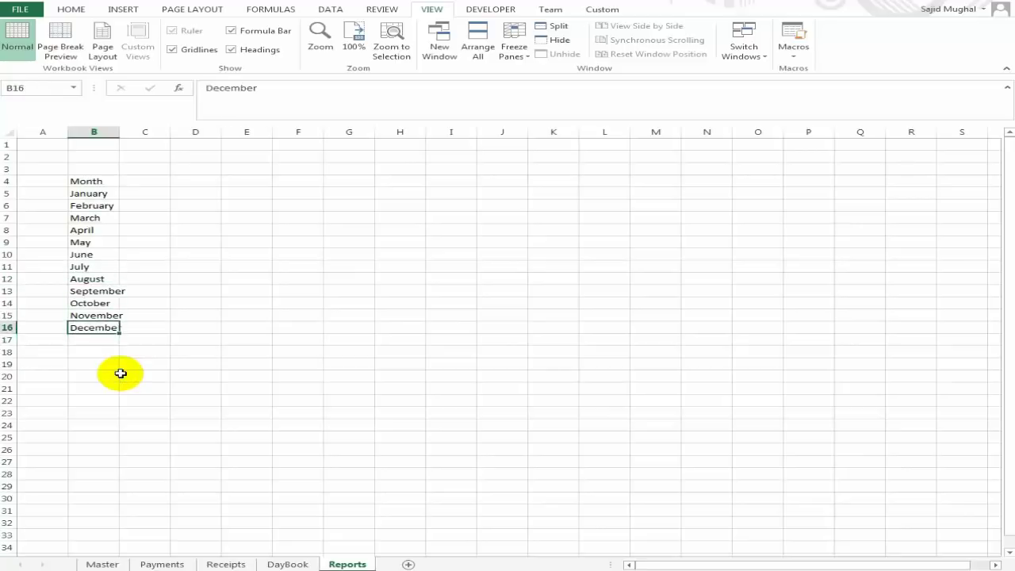
double_click(120, 132)
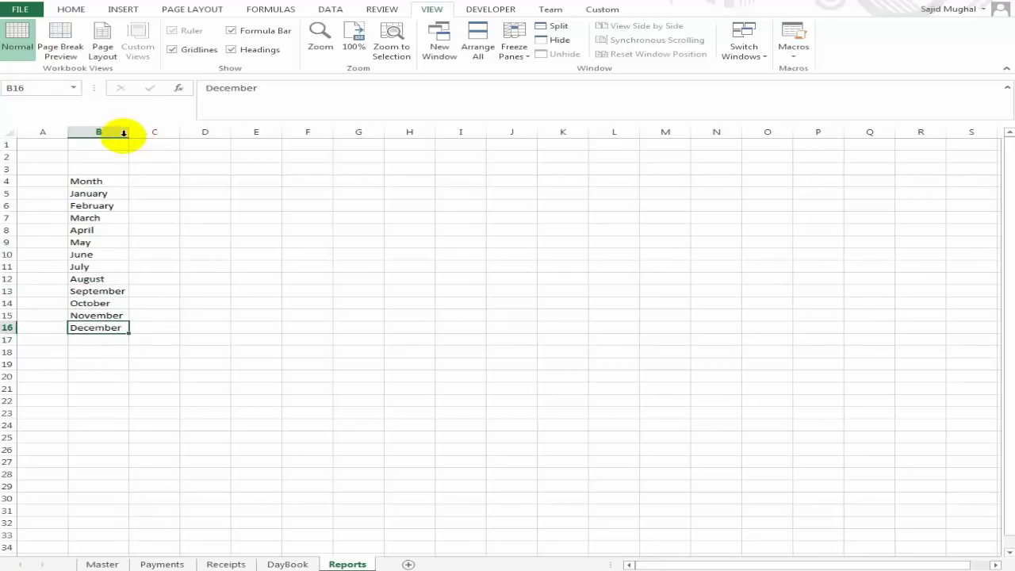
left_click(150, 182)
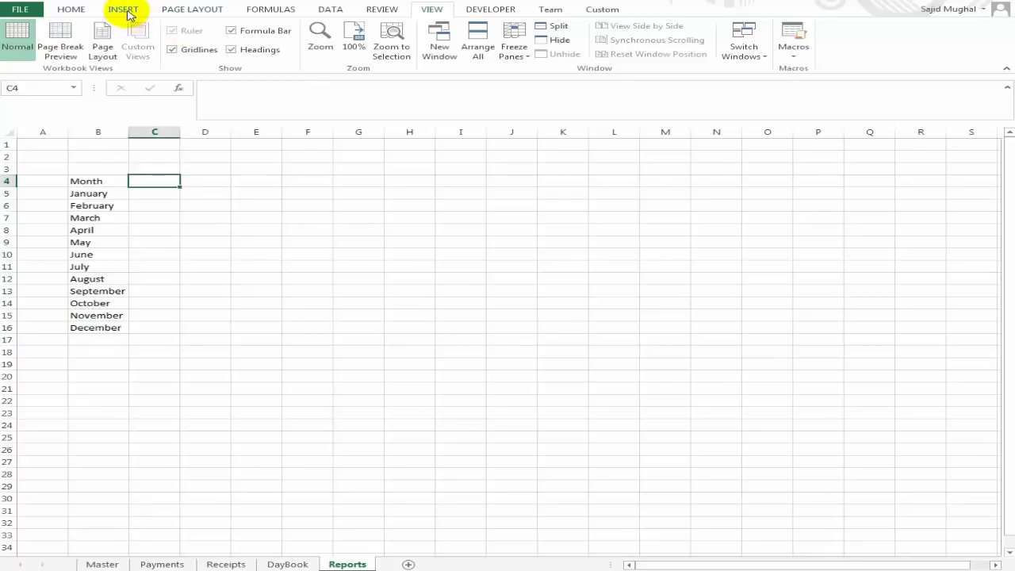
- Give C4 a drop-down list sourced from the Master sheet's Head/Name column
left_click(329, 10)
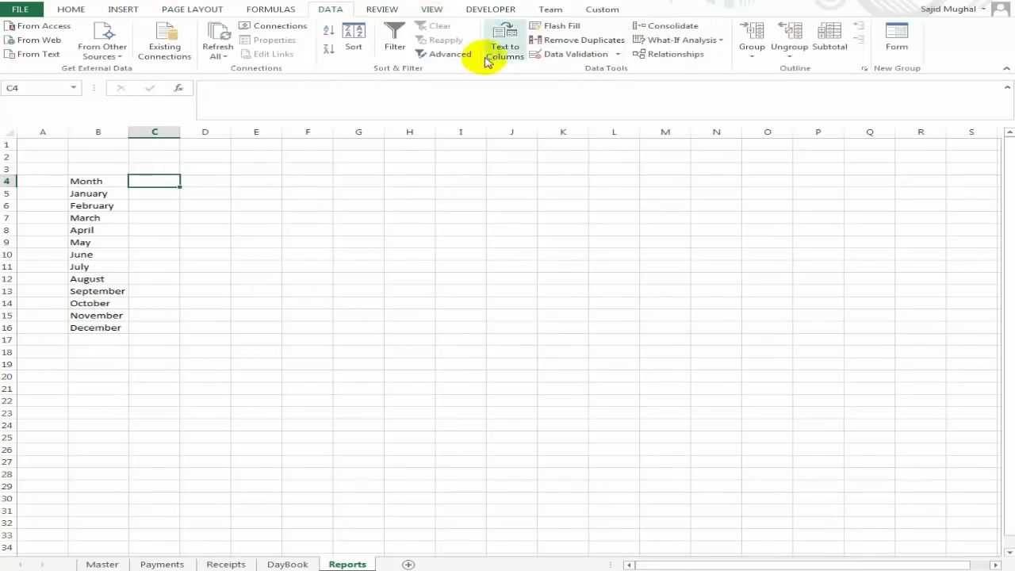
left_click(568, 53)
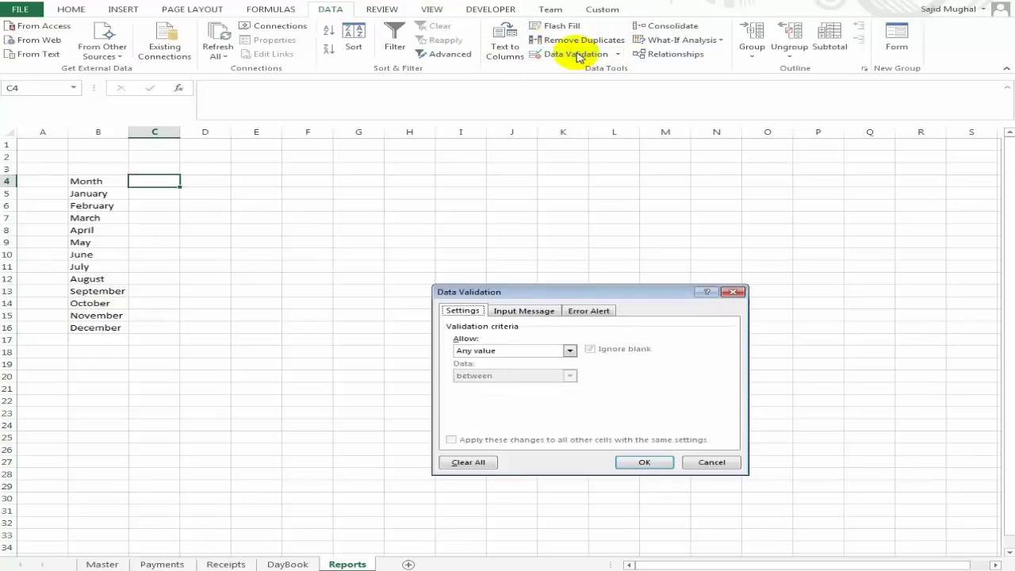
left_click(571, 351)
left_click(512, 386)
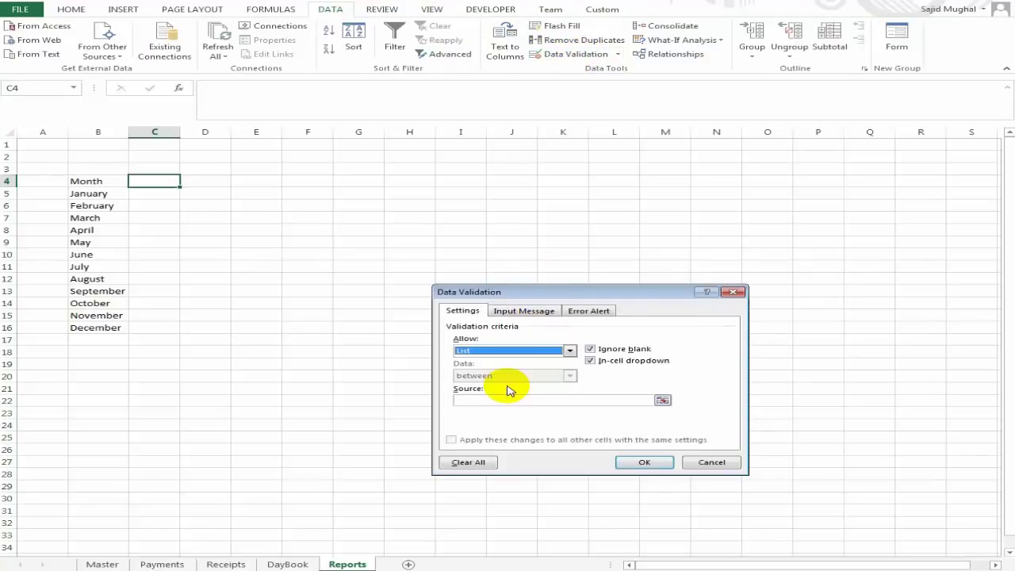
left_click(576, 400)
left_click(103, 564)
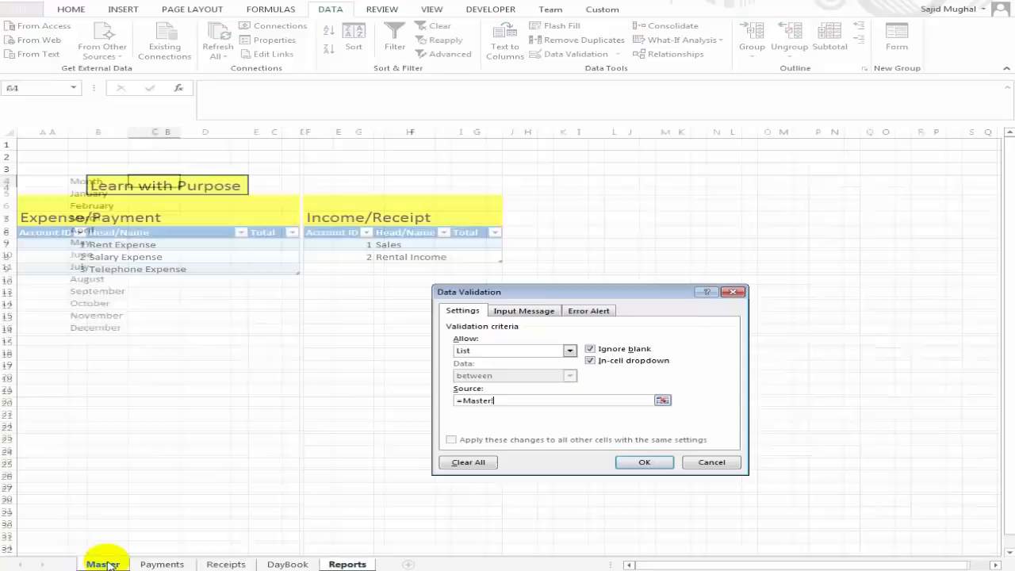
left_click(174, 232)
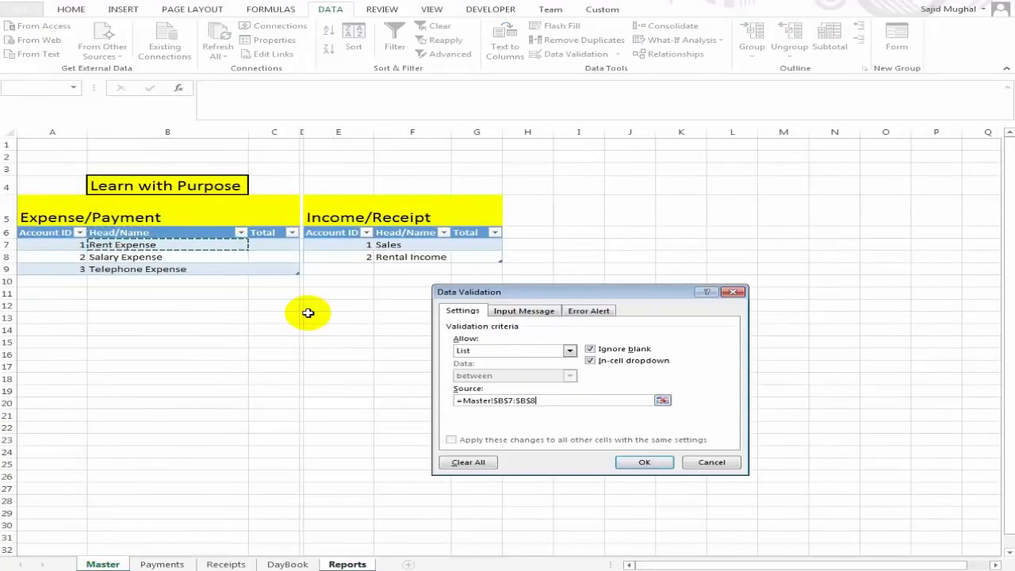
key("ctrl+shift+Down")
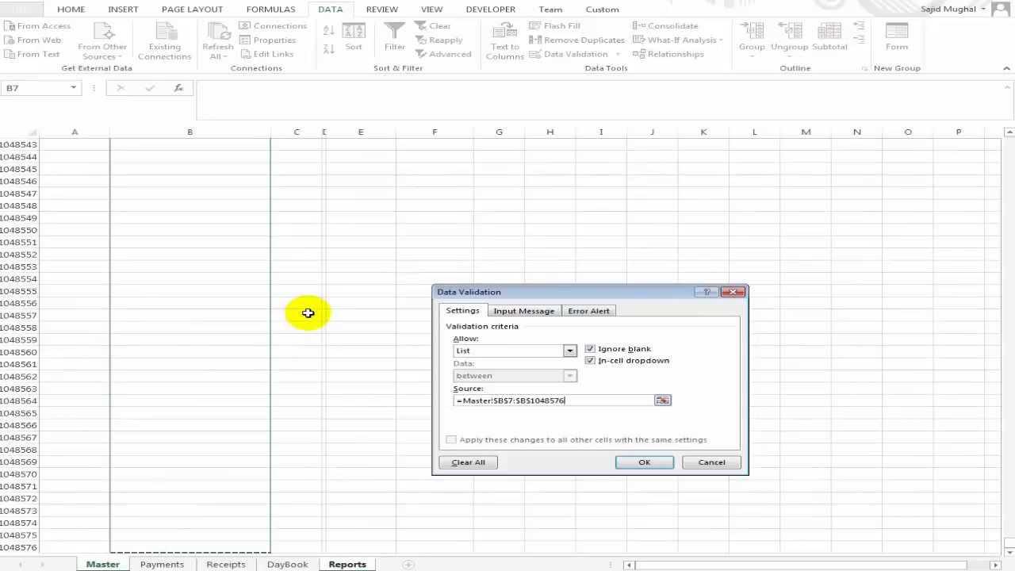
left_click(641, 463)
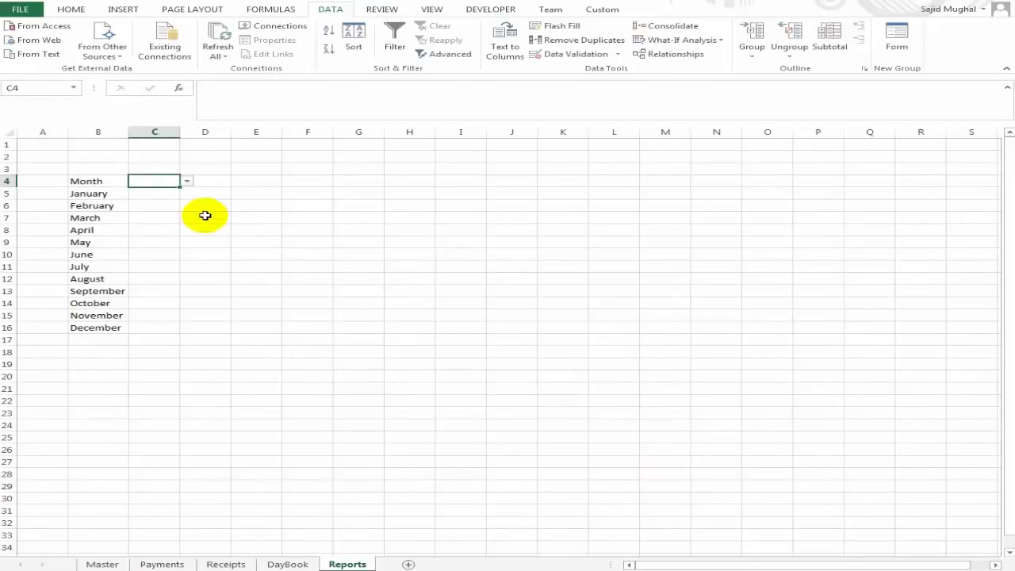
- Choose Rent Expense in C4 and widen column C to fit it
left_click(187, 181)
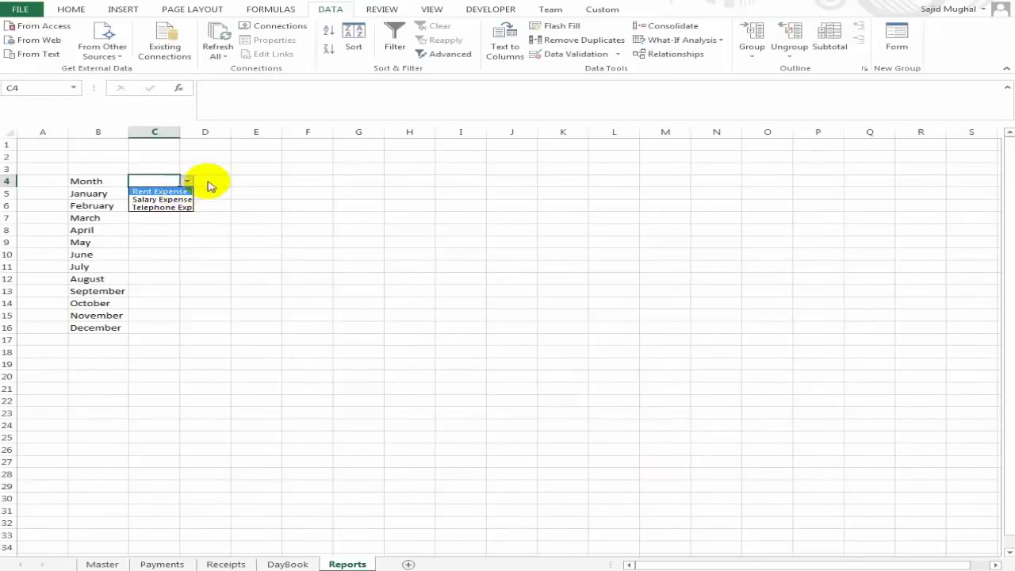
left_click(160, 191)
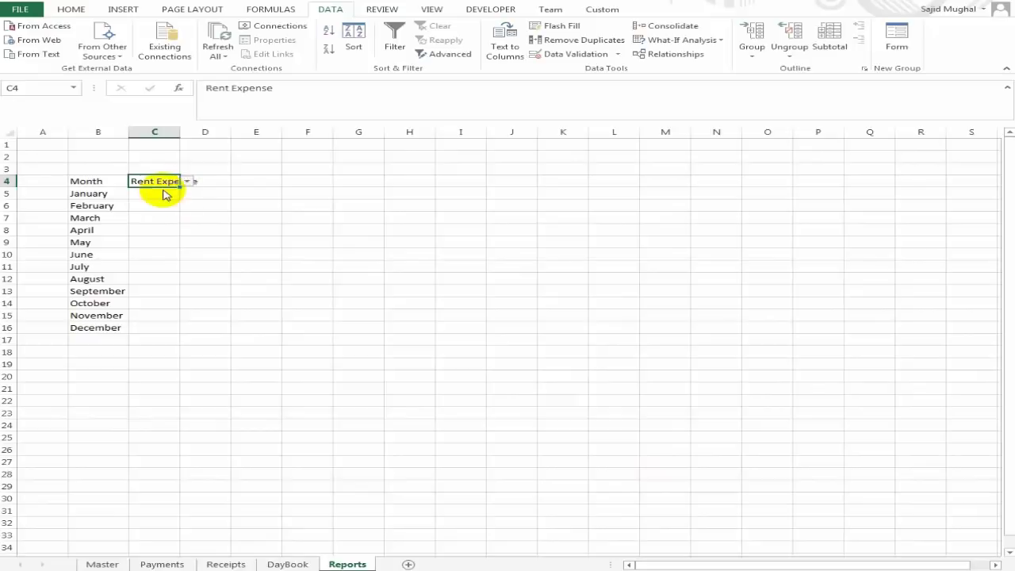
double_click(179, 130)
left_click(260, 184)
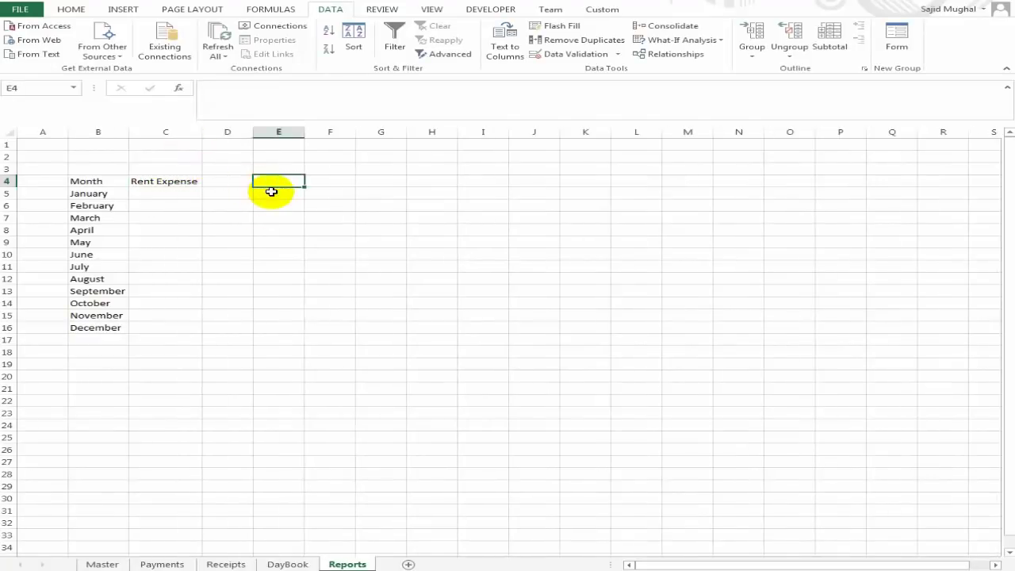
key("Left")
key("Left")
key("Down")
key("Up")
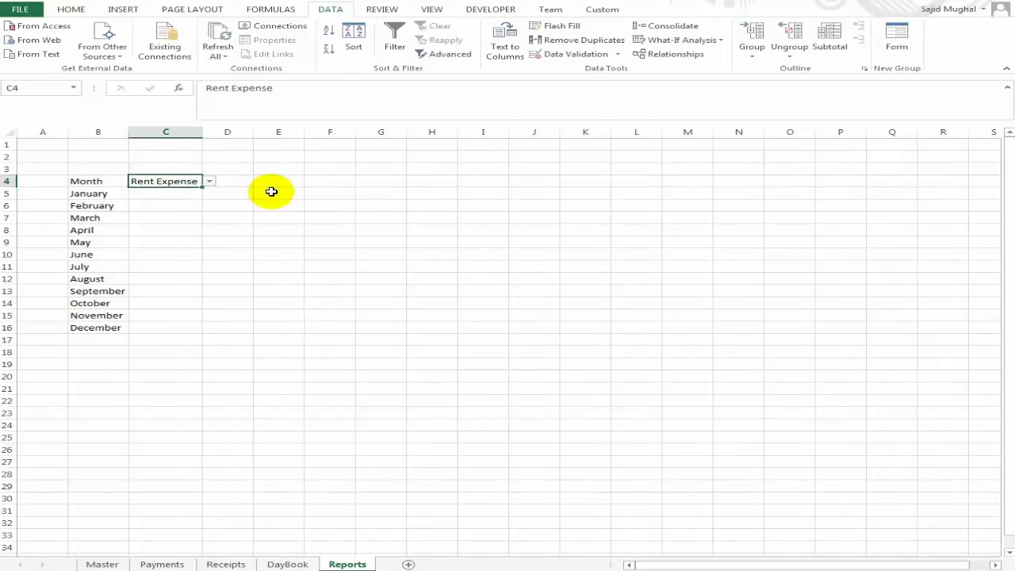
key("Down")
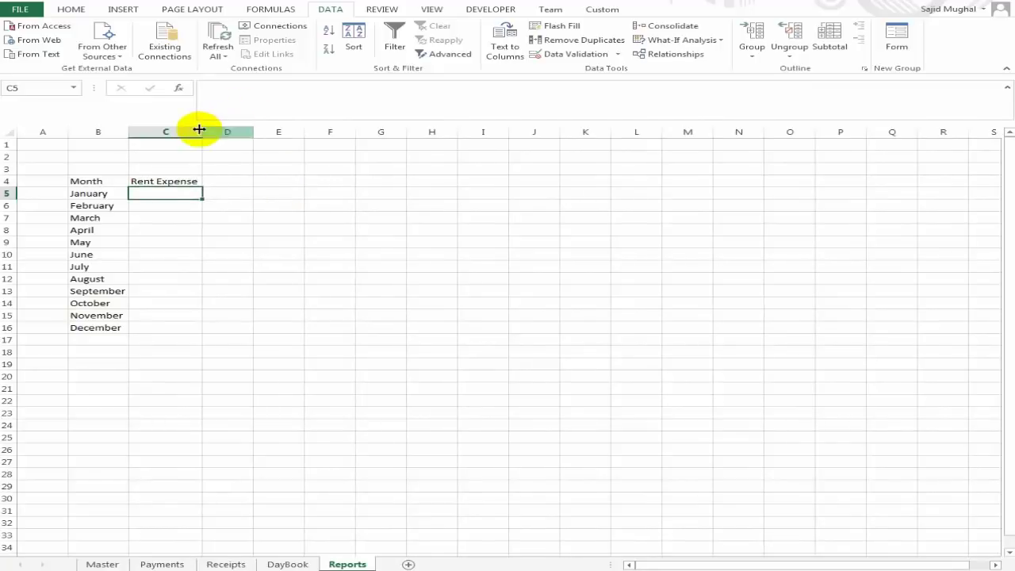
left_click_drag(204, 129, 217, 129)
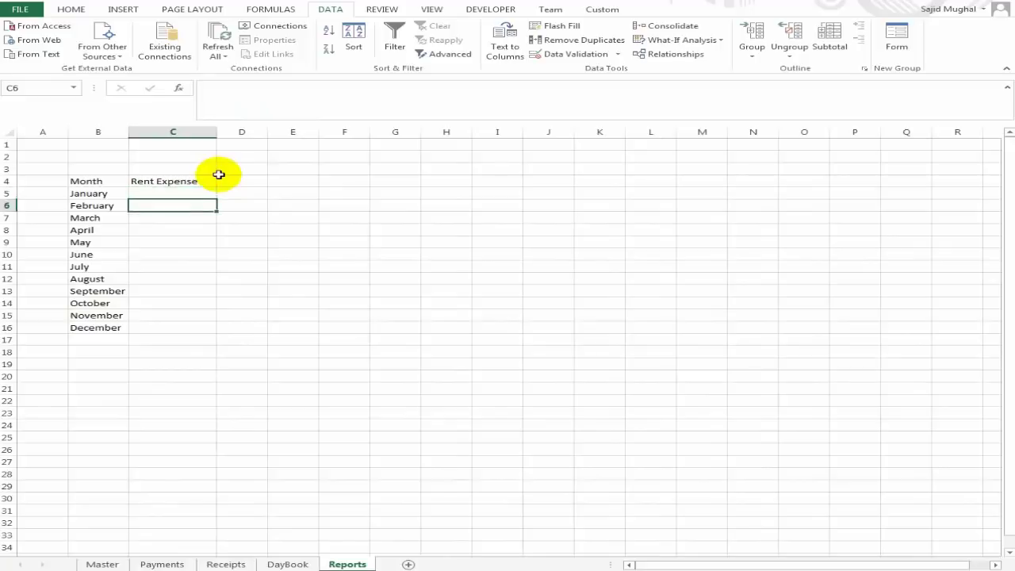
- Check the January label and select cell C5 for the first monthly total
key("Left")
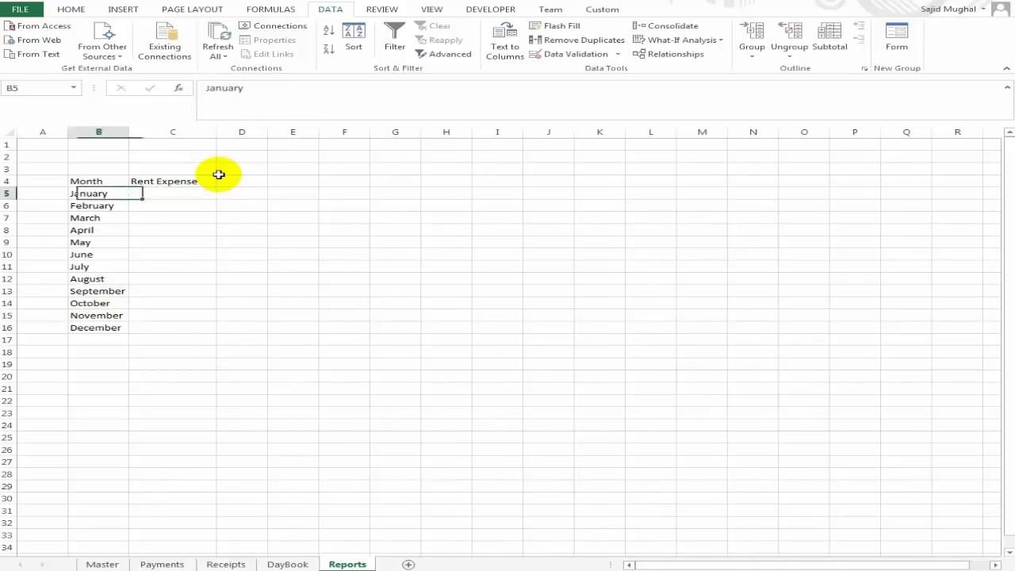
key("Right")
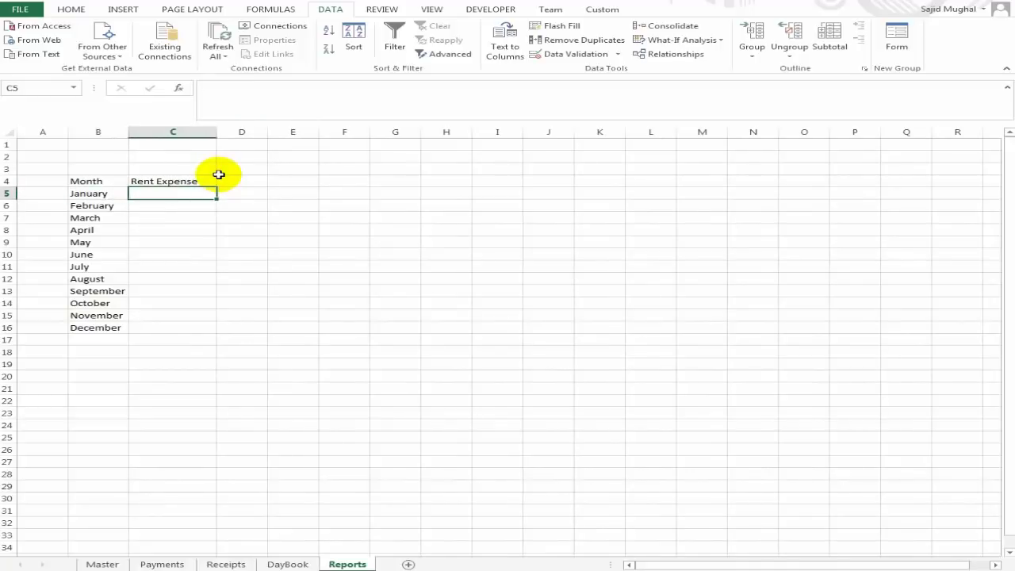
left_click(191, 182)
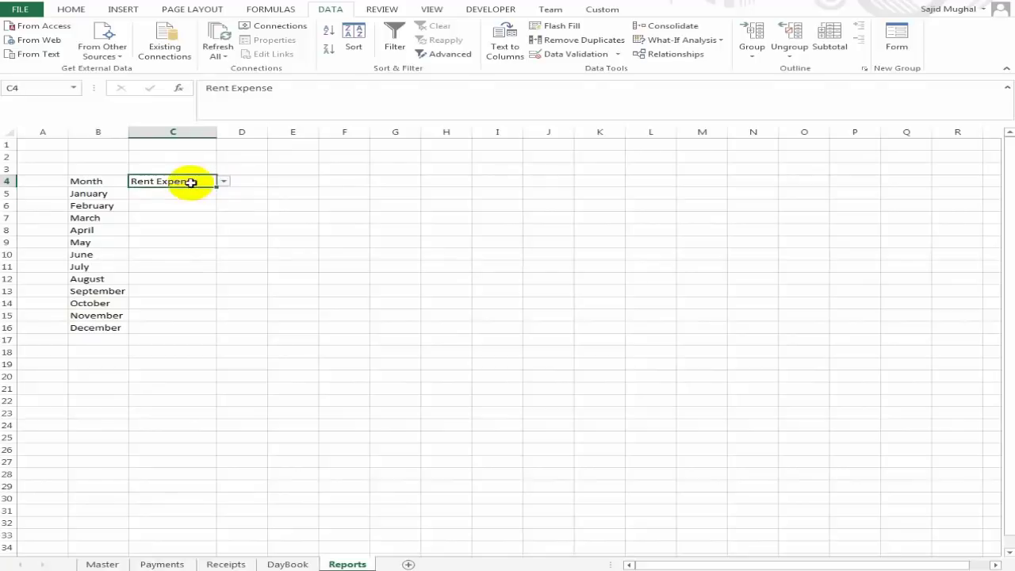
left_click(93, 193)
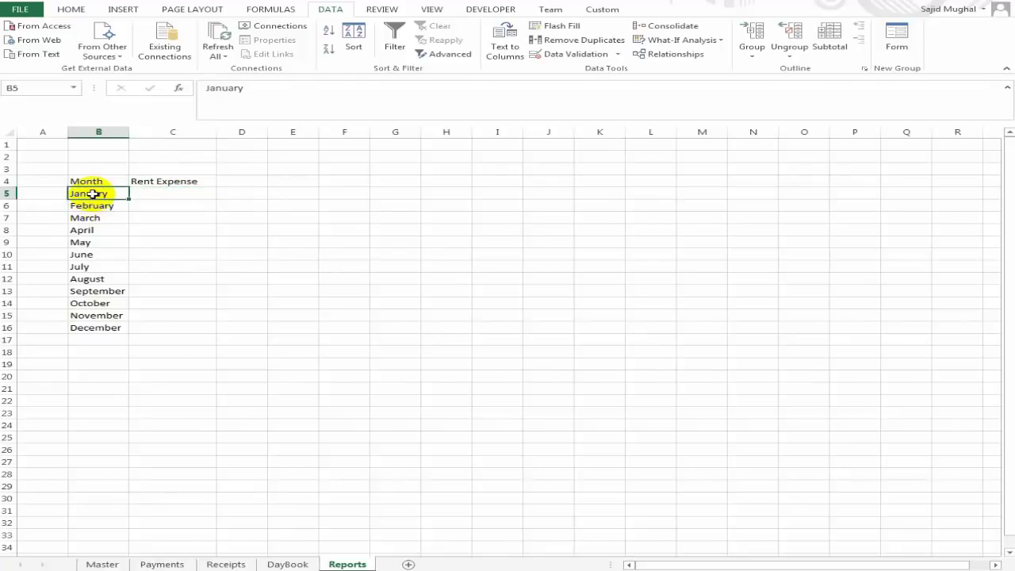
left_click(160, 193)
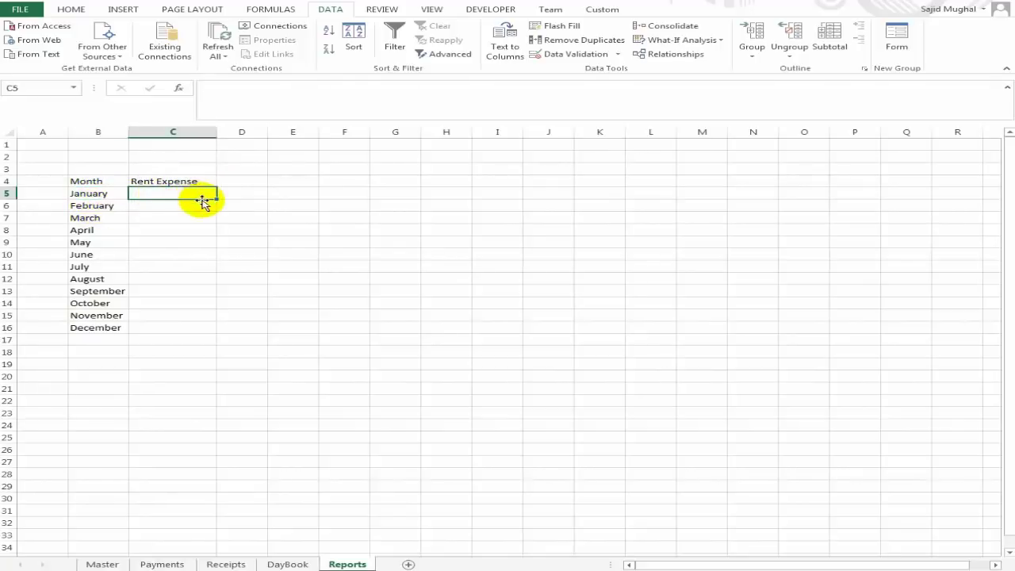
key("Up")
- Build a SUMIFS in C5 summing Payments Amount where Account is $C$4 and Month is B5
key("Down")
type("=s")
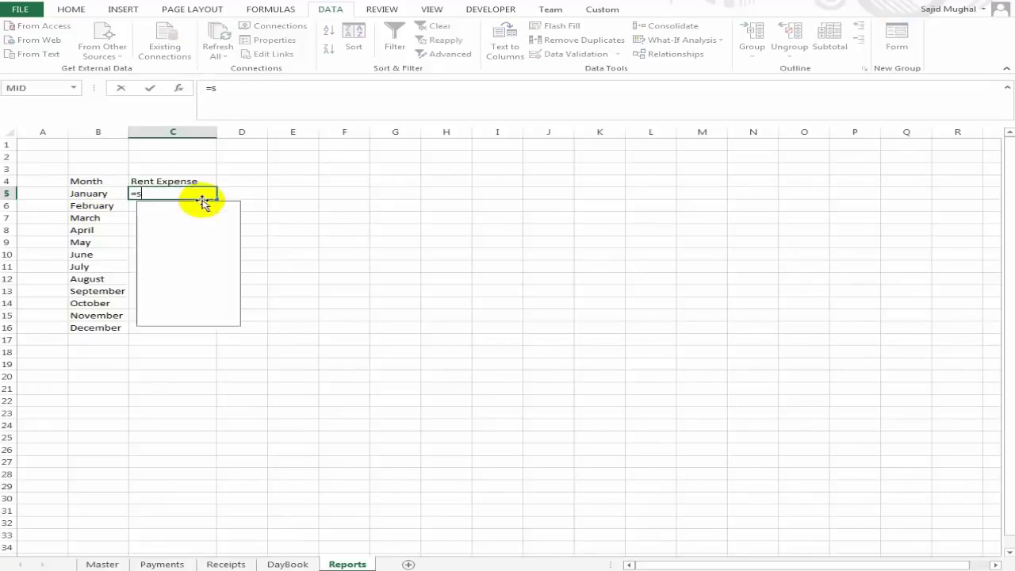
type("umif")
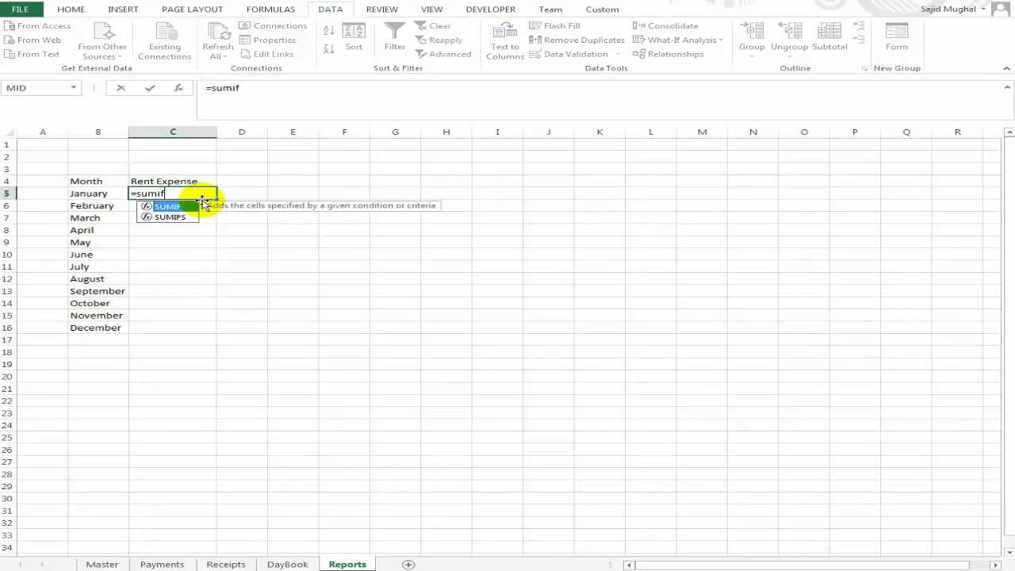
key("Down")
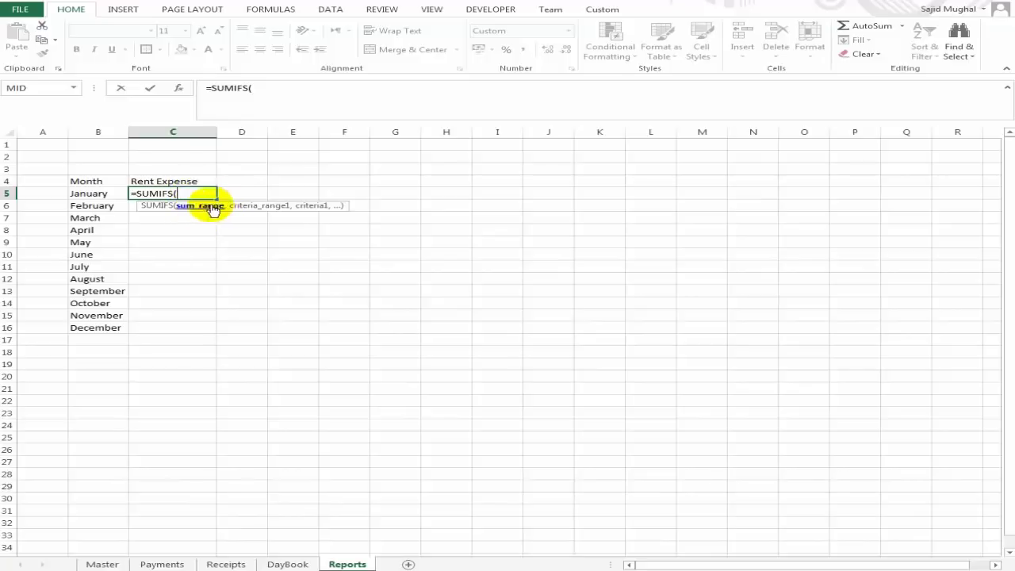
left_click(163, 564)
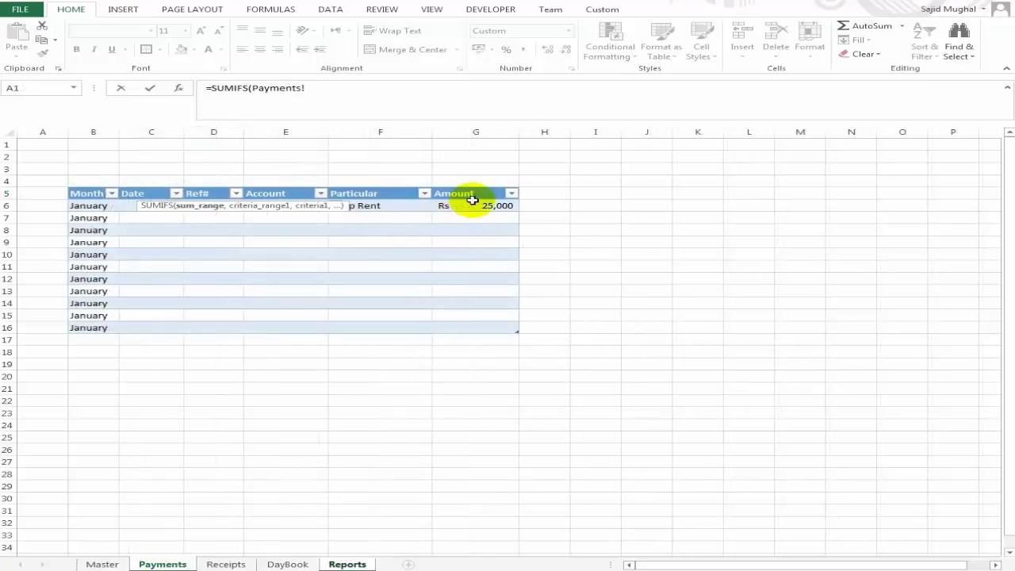
left_click_drag(471, 195, 494, 331)
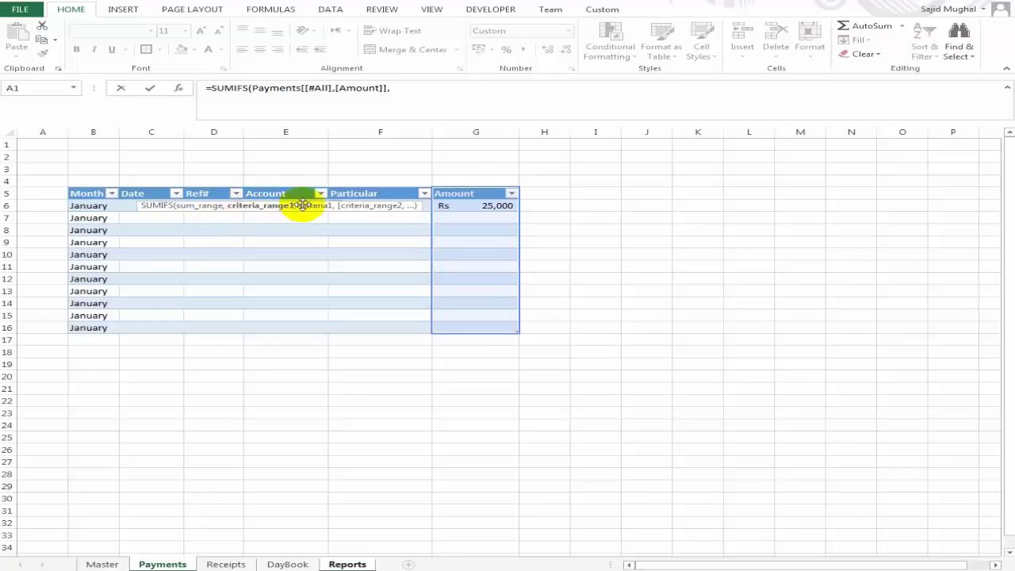
left_click_drag(270, 193, 276, 321)
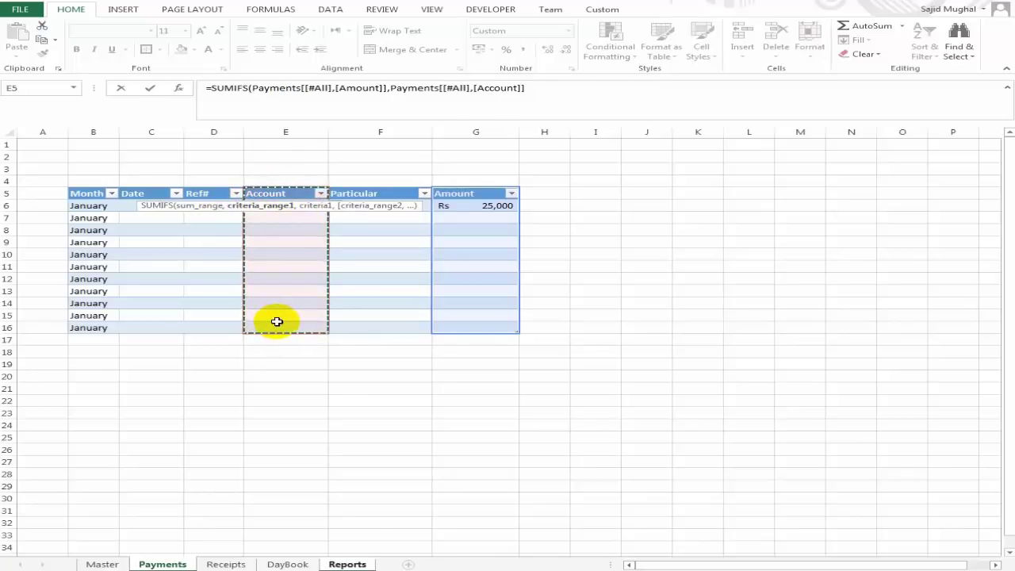
type(",")
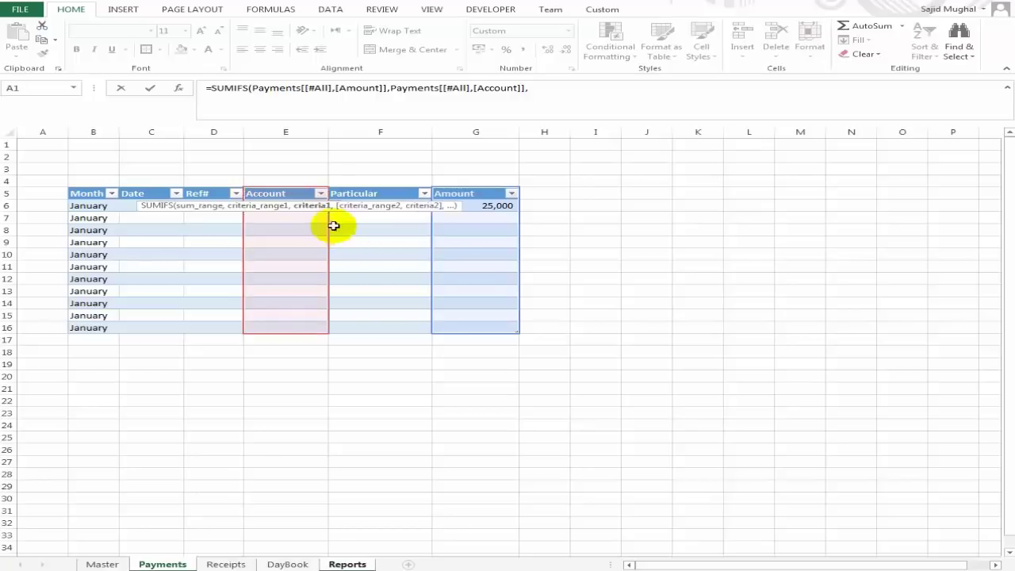
left_click(347, 564)
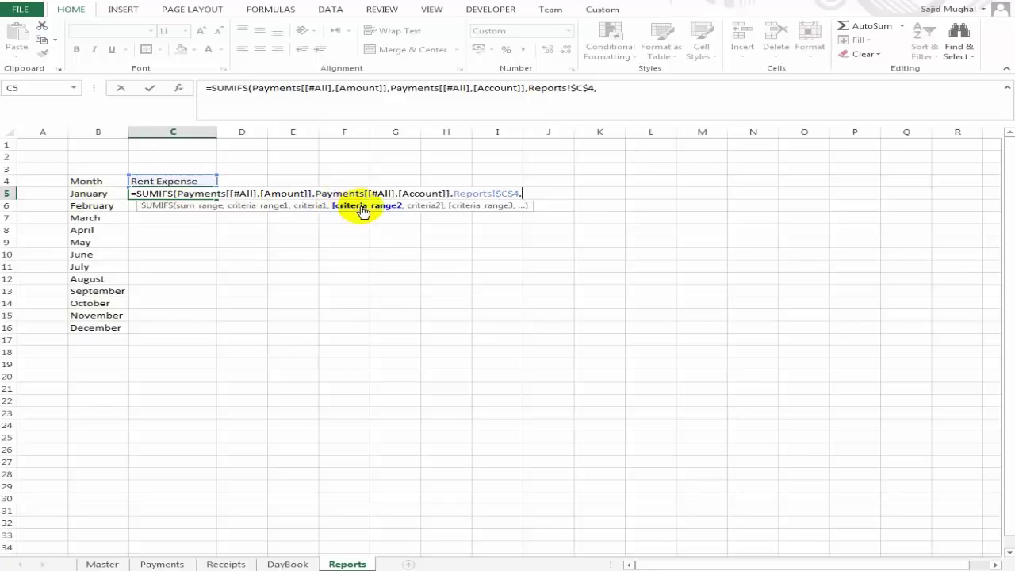
left_click(172, 564)
left_click_drag(87, 194, 89, 332)
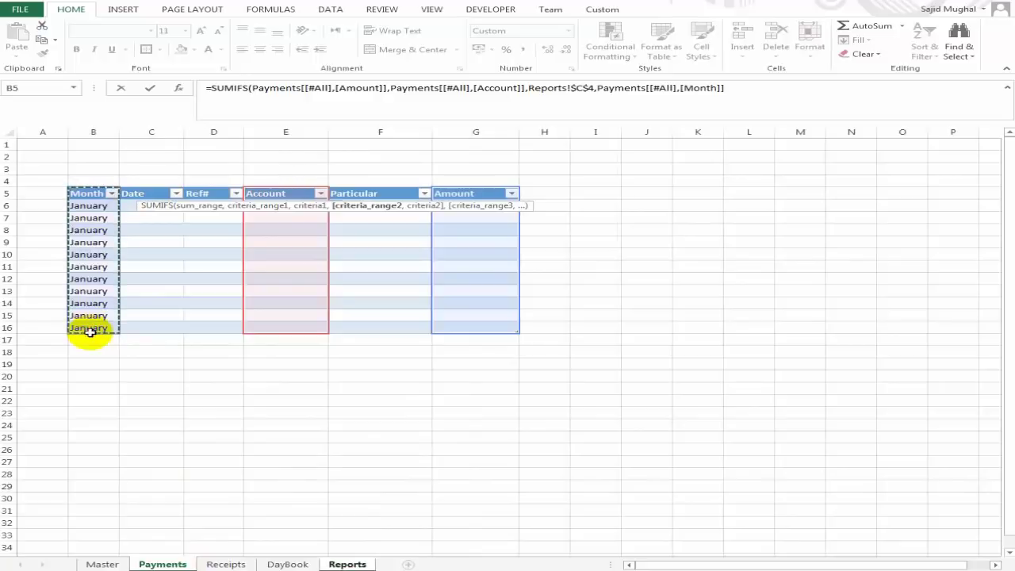
type(",")
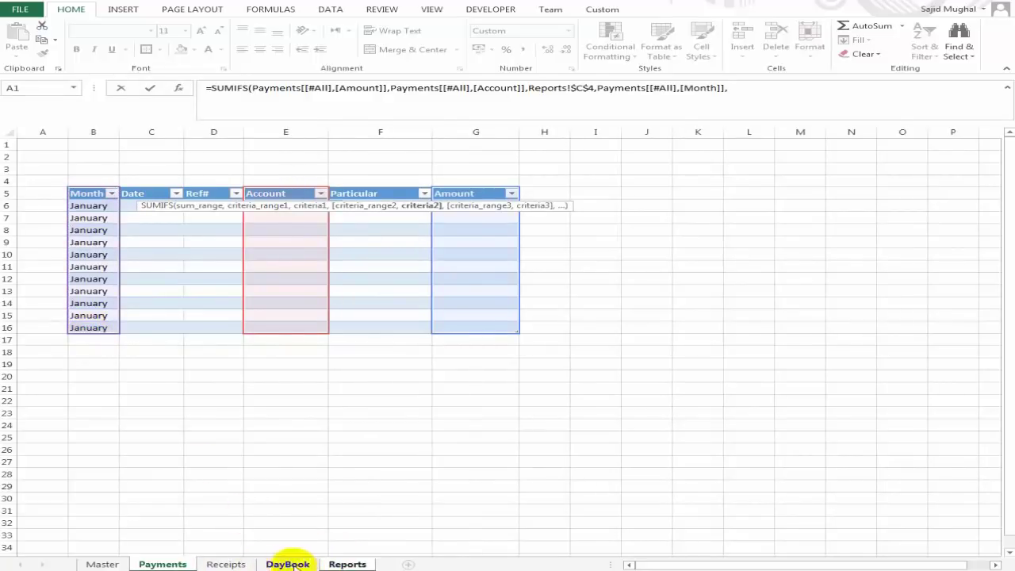
left_click(348, 564)
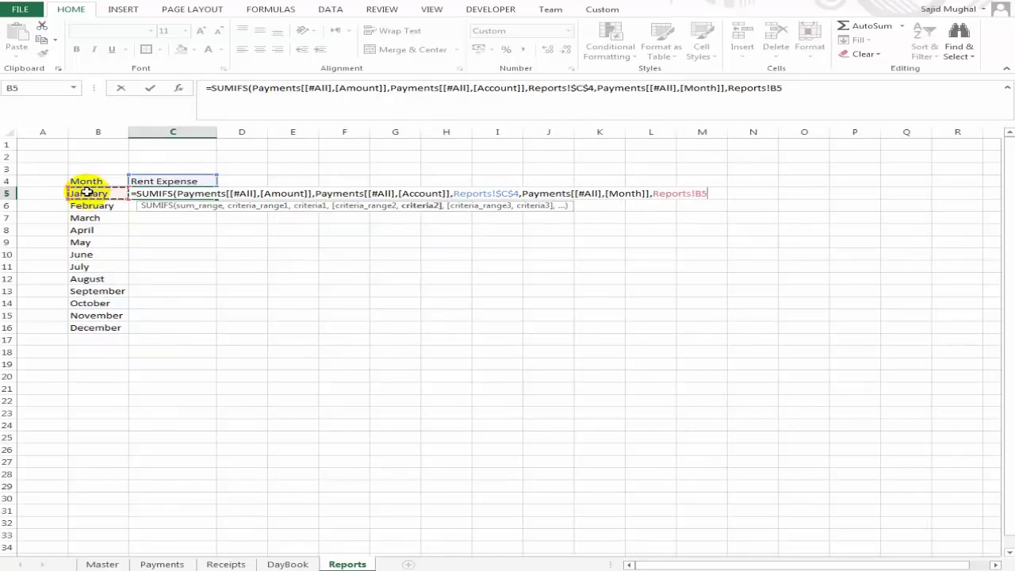
- Enter the formula, fill it down to C16, and autofit column C
key("Return")
key("Up")
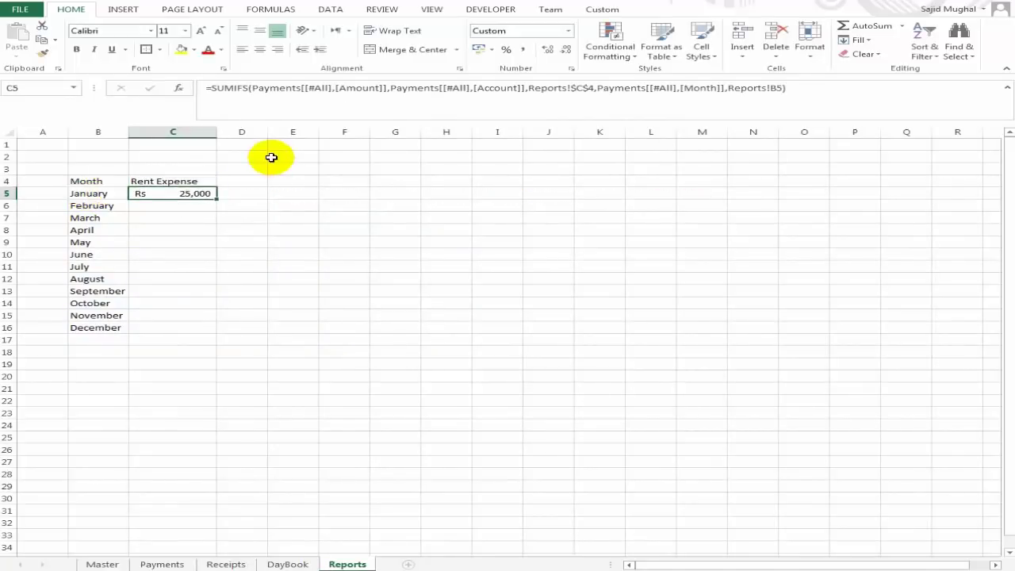
key("shift+Down")
key("shift+Down")
key("shift+Down")
key("shift+Down")
key("shift+Down")
key("shift+Down")
key("shift+Down")
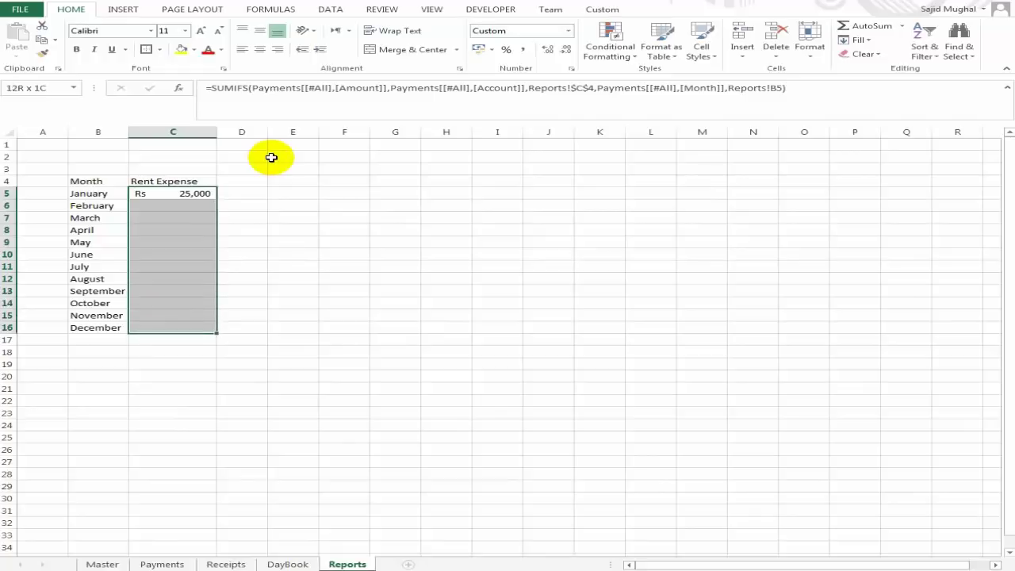
key("shift+Up")
key("shift+Up")
key("shift+Up")
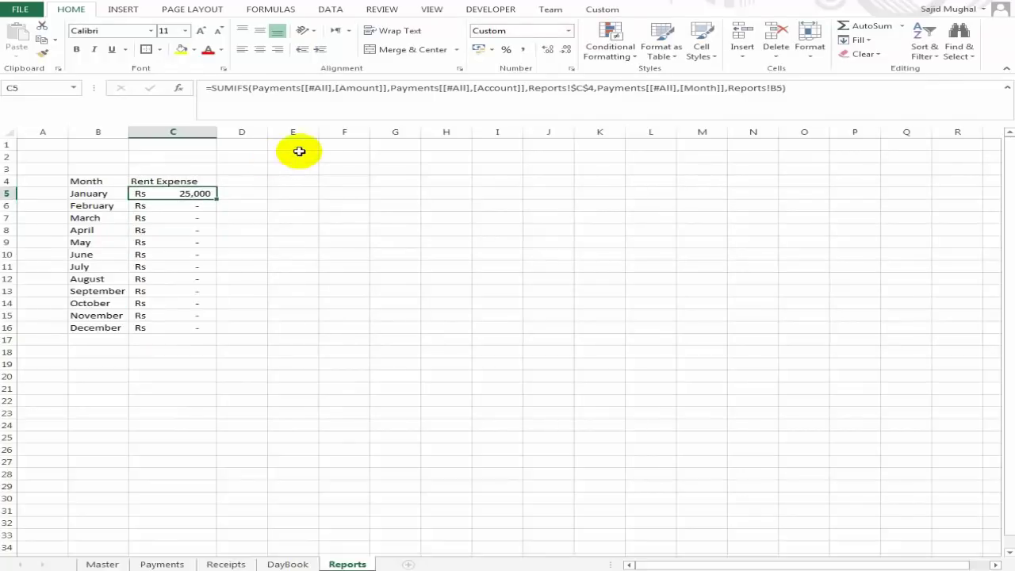
double_click(221, 137)
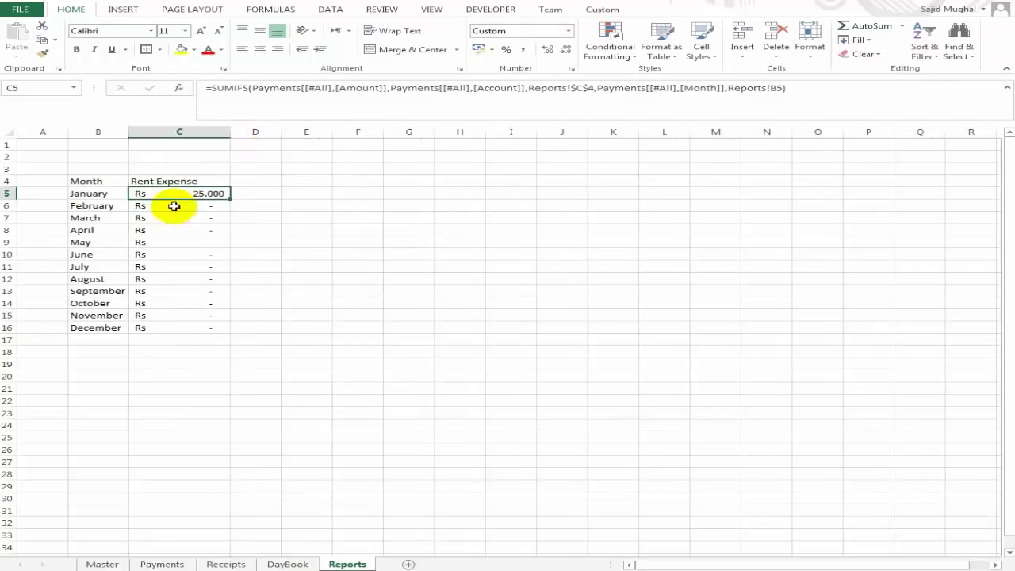
- On Payments, clear the repeated January entries and fill the months January through November
left_click(163, 564)
left_click(207, 218)
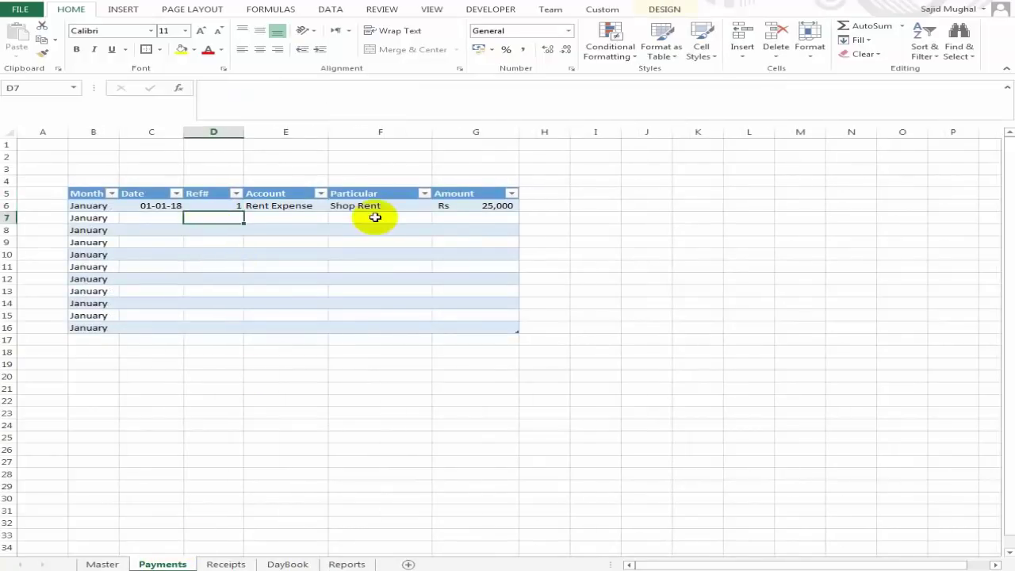
key("Left")
key("Left")
key("ctrl+shift+Down")
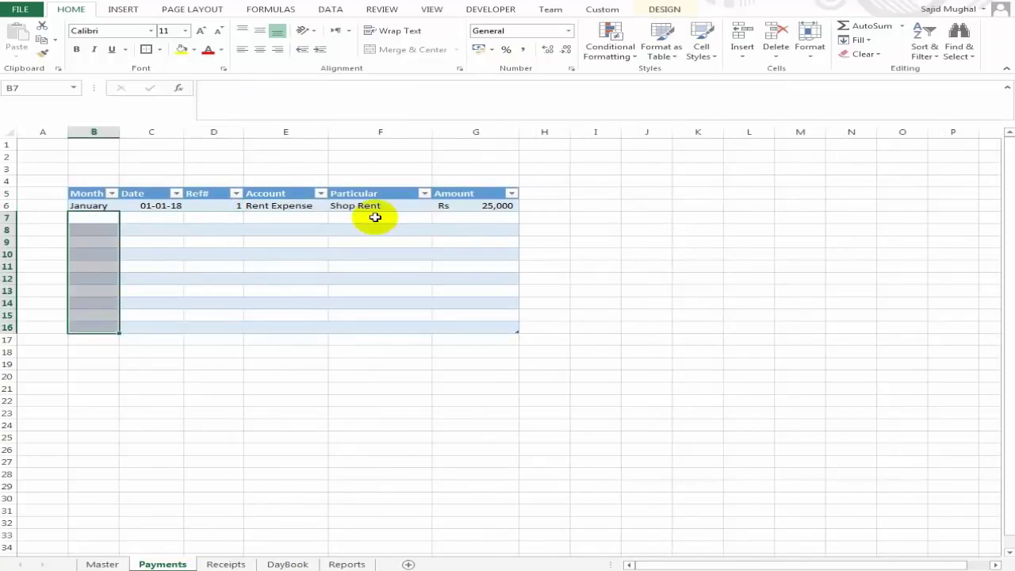
key("Delete")
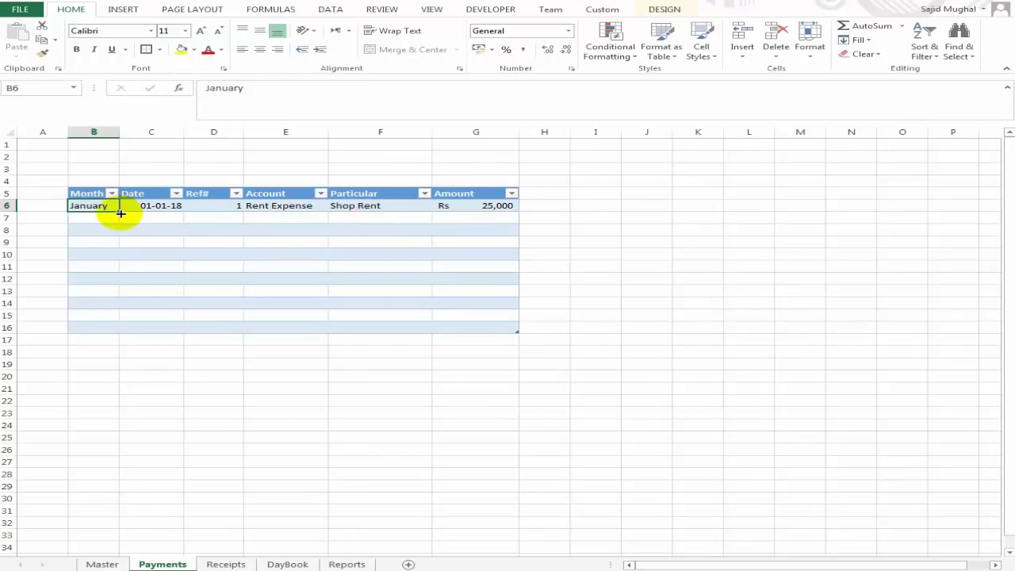
left_click_drag(120, 213, 119, 326)
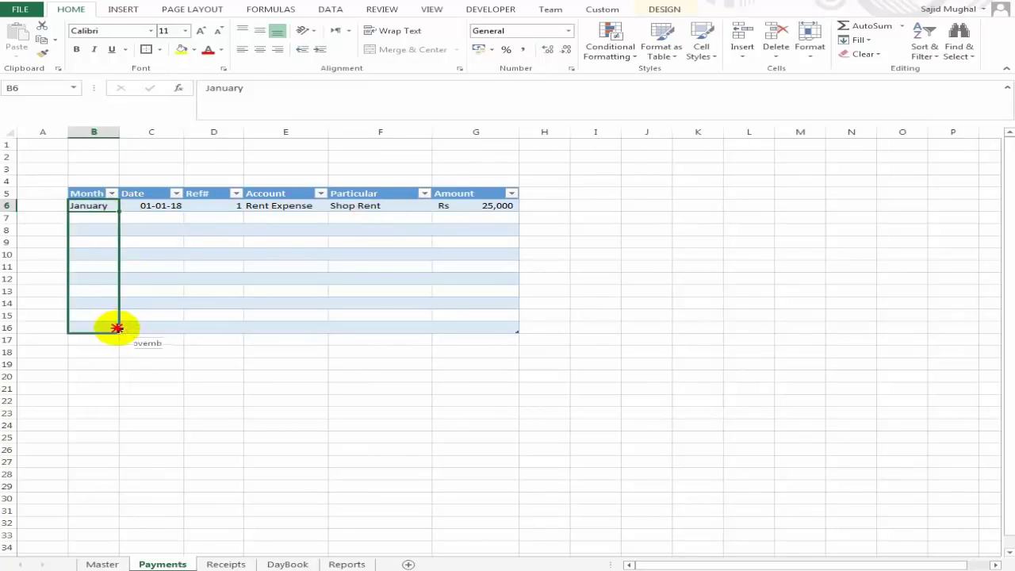
left_click(162, 277)
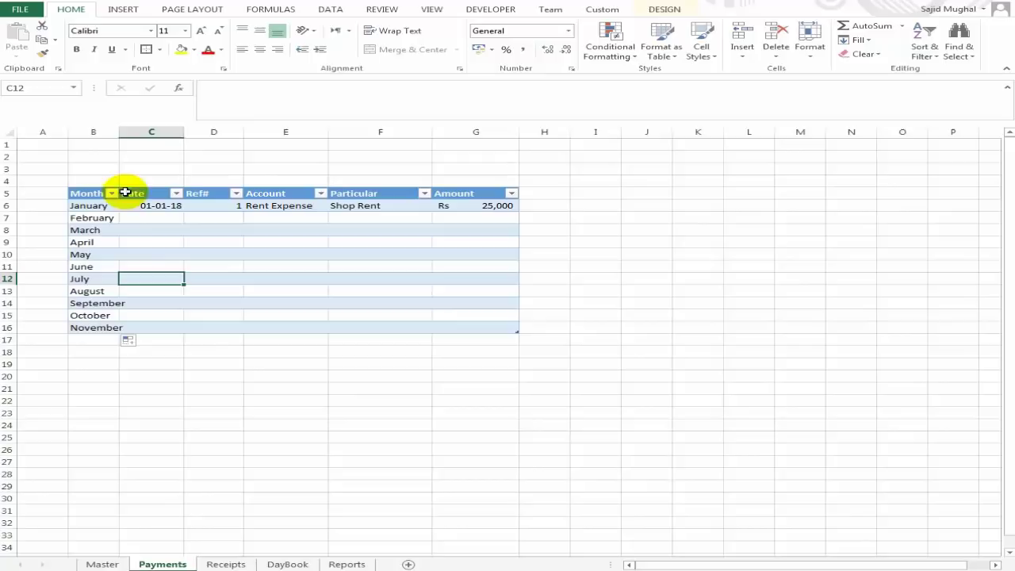
double_click(116, 136)
- Extend the month list to December and check the January entry and date
key("Left")
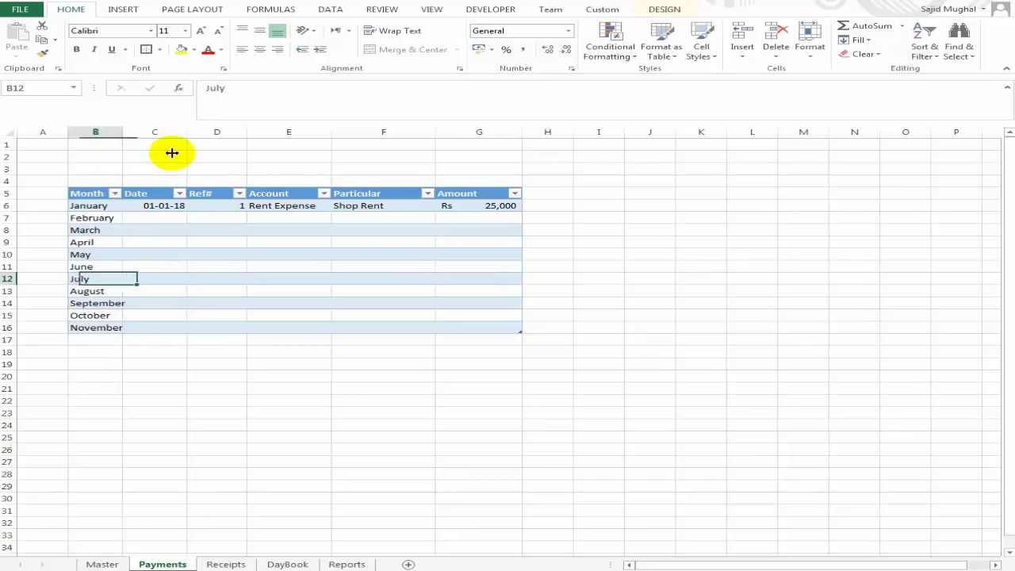
key("Down")
key("Down")
key("Down")
key("Down")
key("Down")
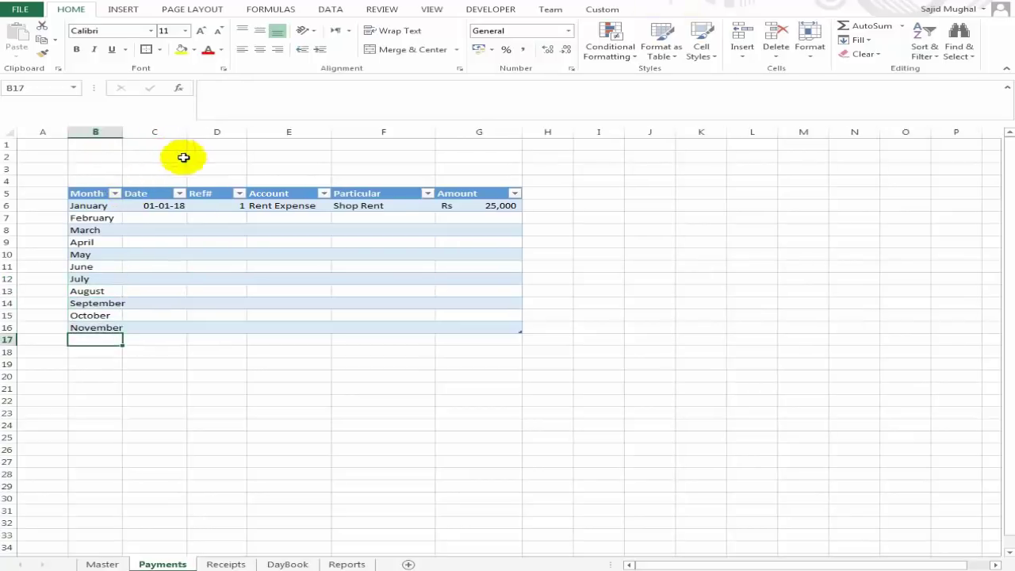
left_click(119, 327)
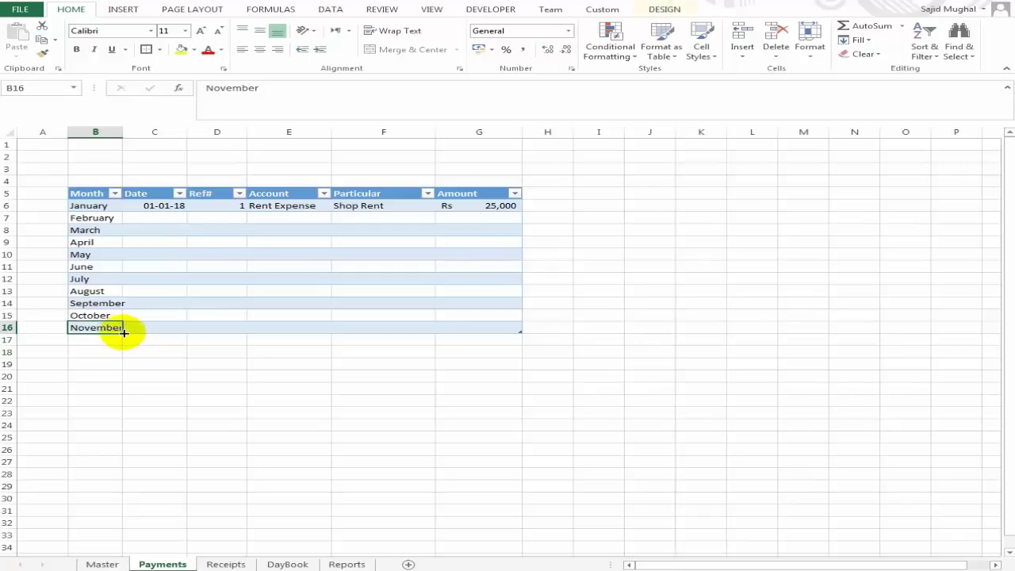
left_click_drag(123, 343, 123, 342)
left_click(145, 317)
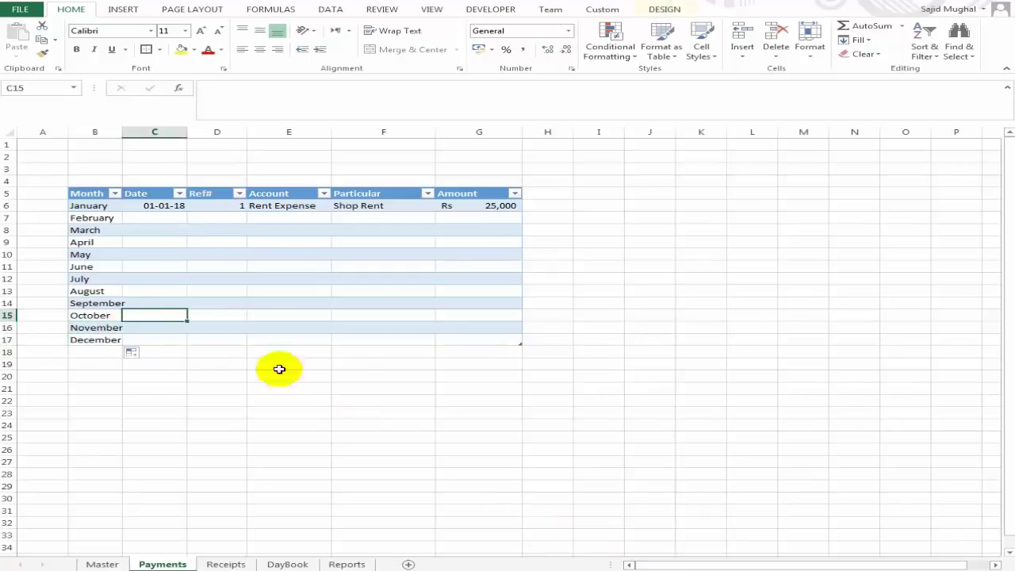
left_click(162, 280)
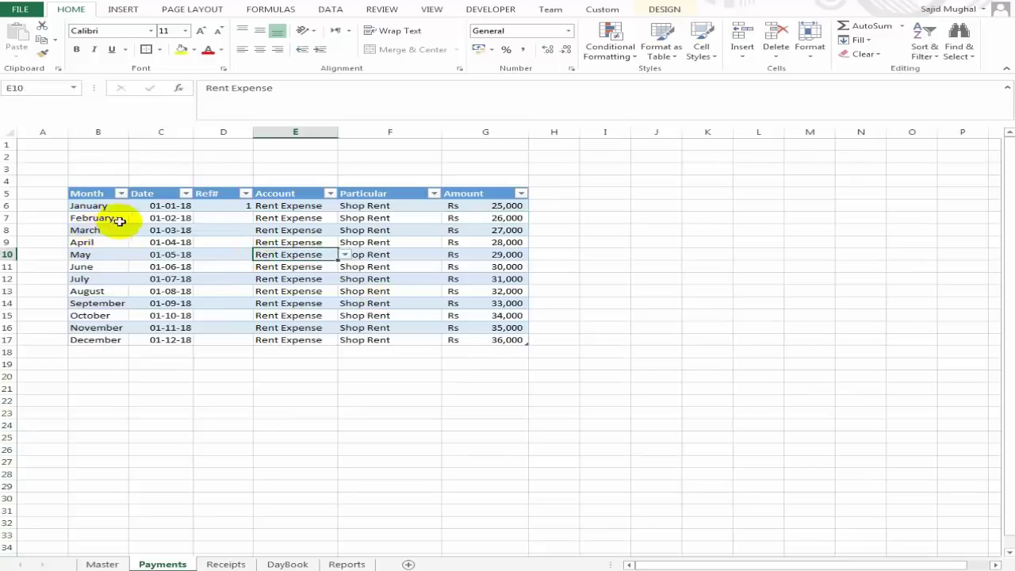
left_click(103, 206)
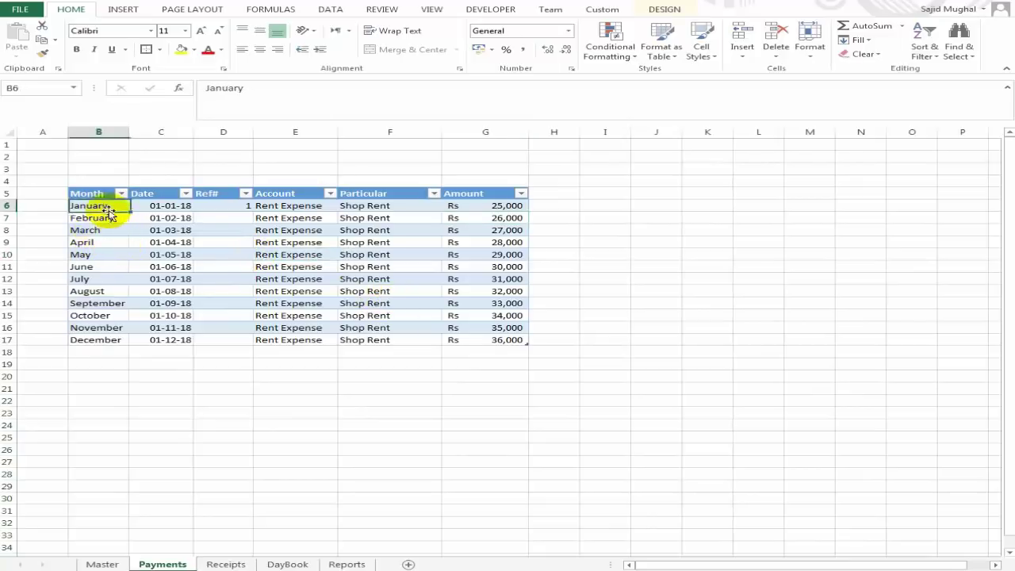
key("Down")
key("Up")
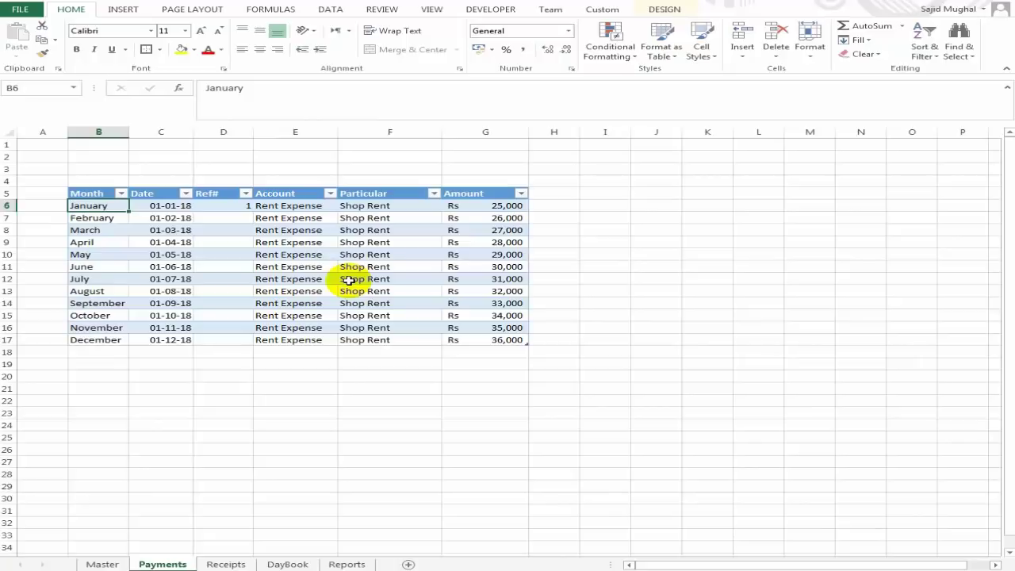
key("Right")
key("Left")
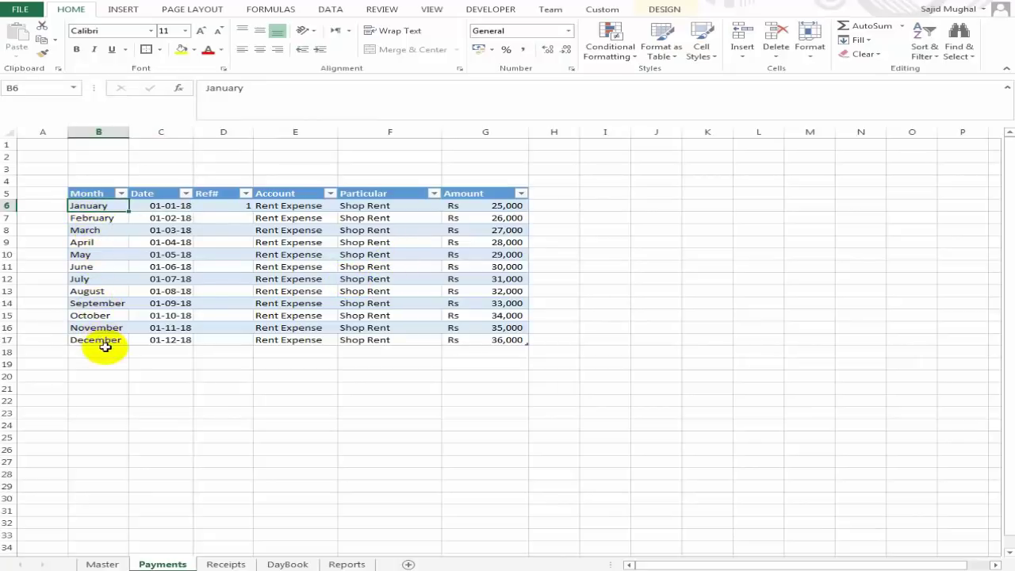
- Insert a clustered column chart from the Month and Rent Expense table B4:C16
left_click(346, 563)
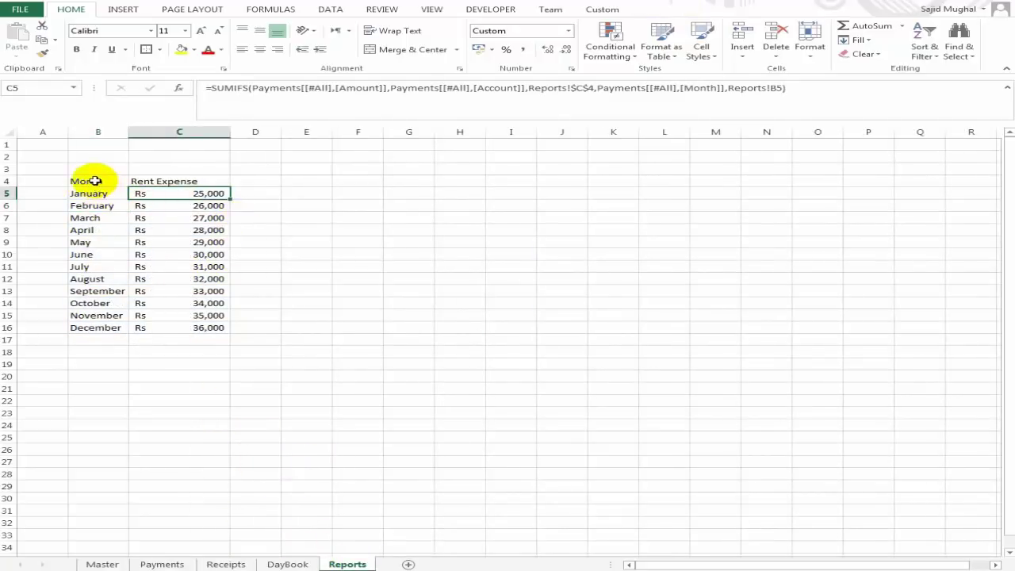
left_click_drag(96, 180, 197, 327)
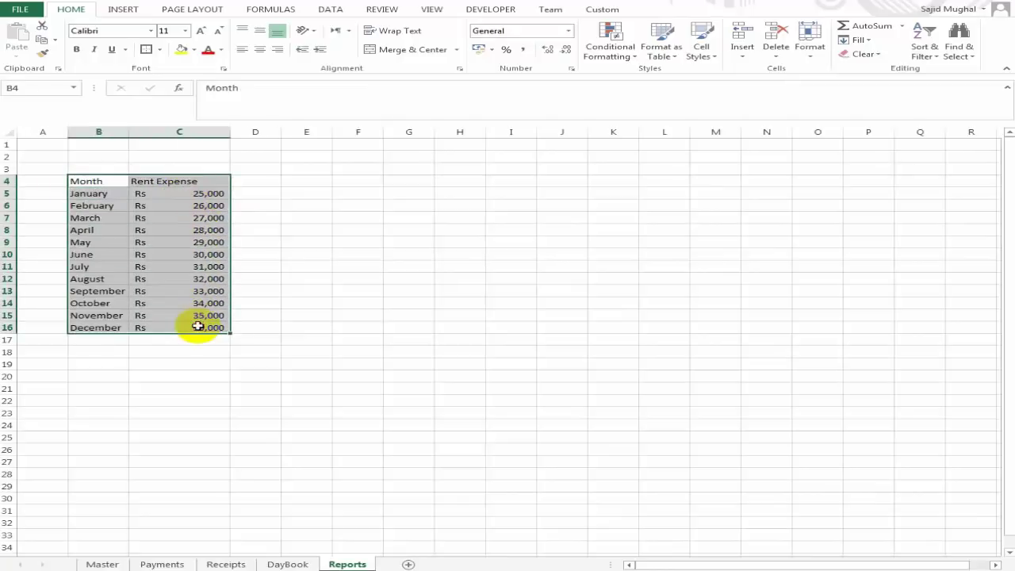
left_click(124, 9)
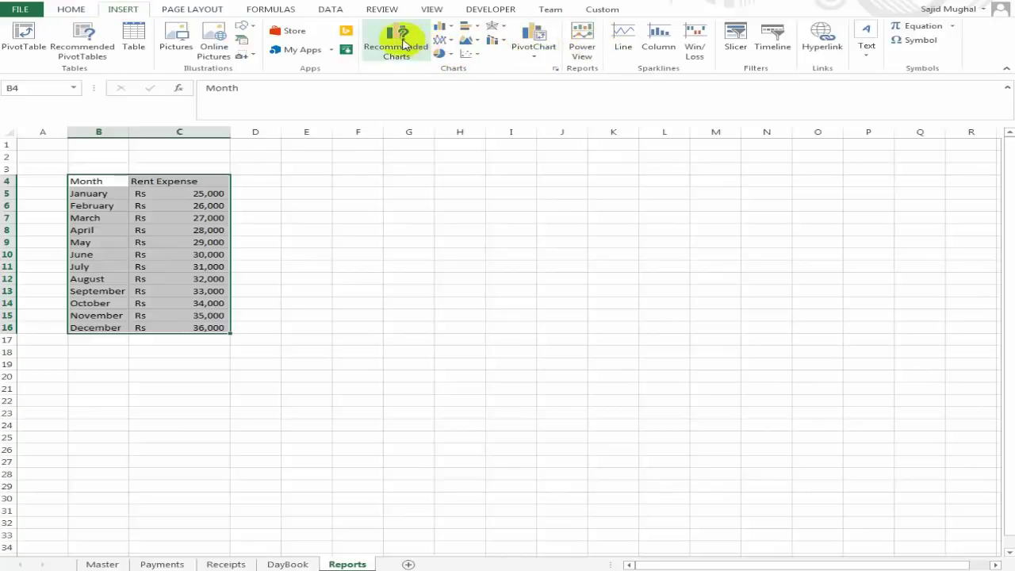
left_click(403, 40)
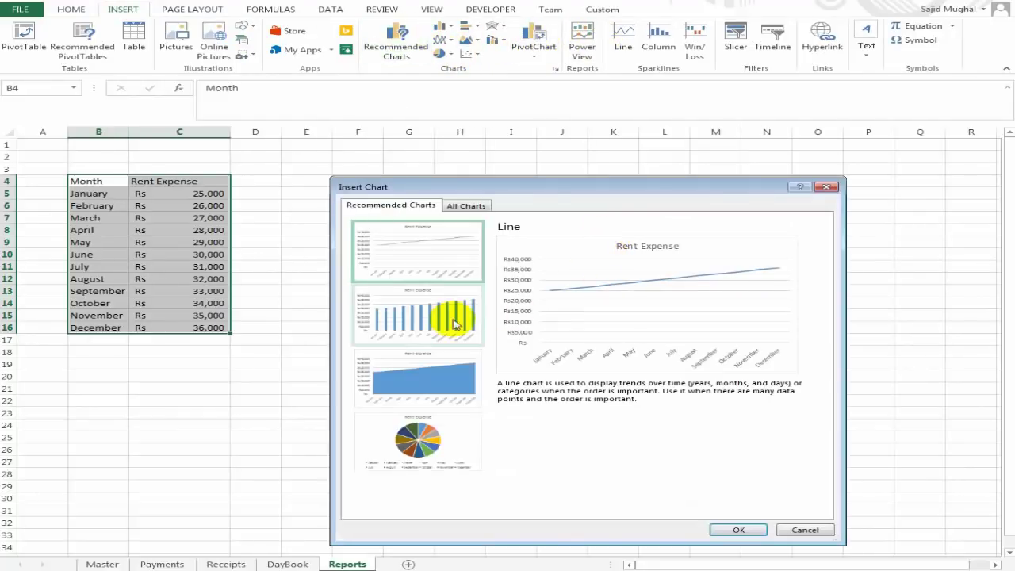
left_click(449, 320)
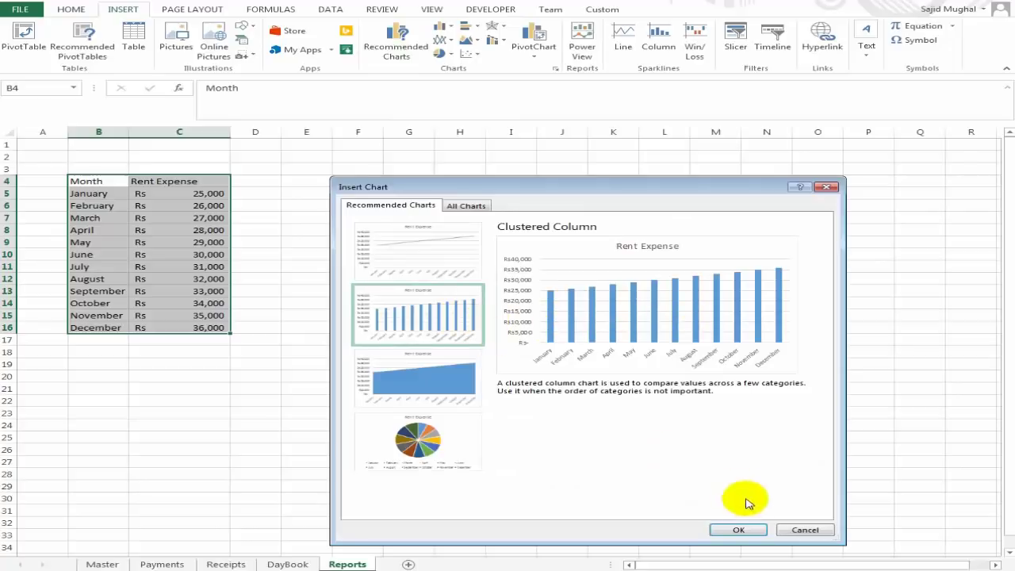
left_click(738, 529)
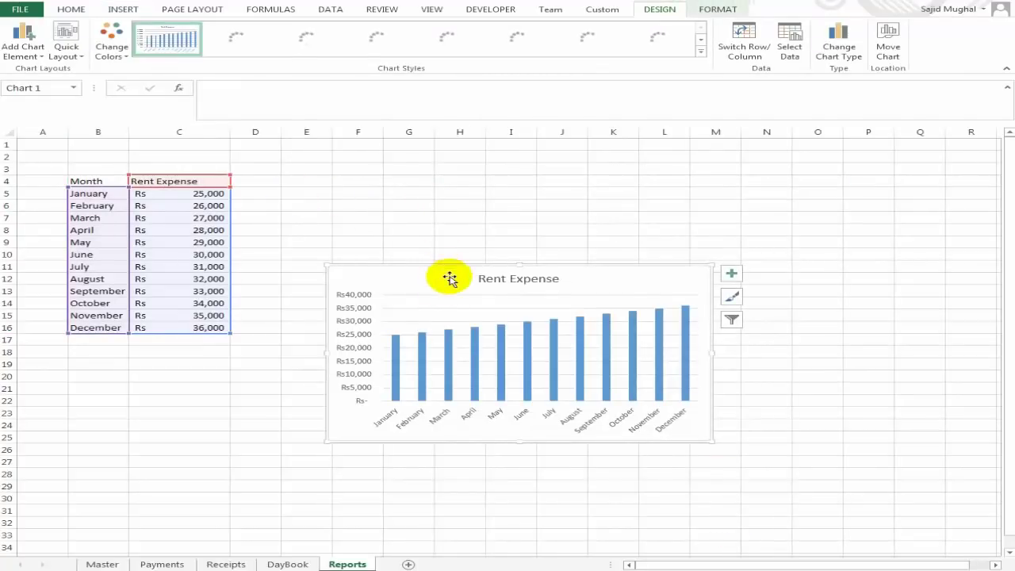
- Move and widen the chart so it sits beside the summary table
left_click_drag(444, 274, 369, 172)
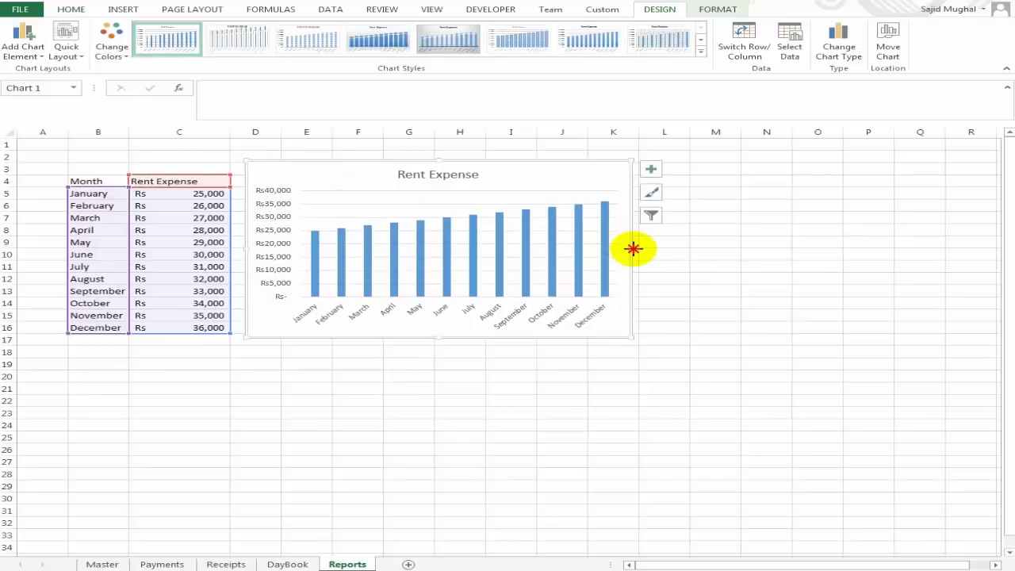
left_click_drag(633, 249, 687, 249)
left_click(561, 388)
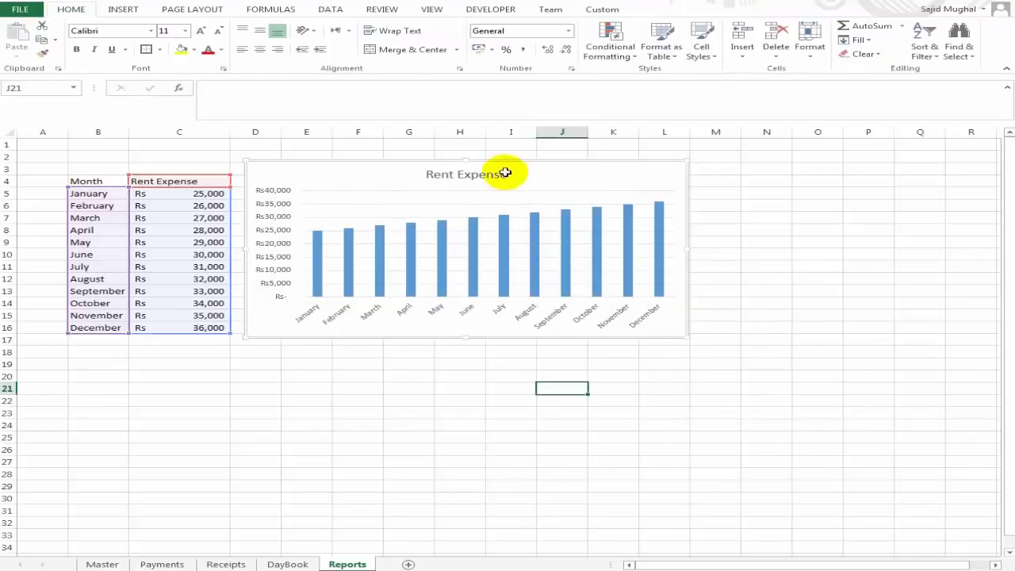
left_click(463, 165)
left_click(446, 154)
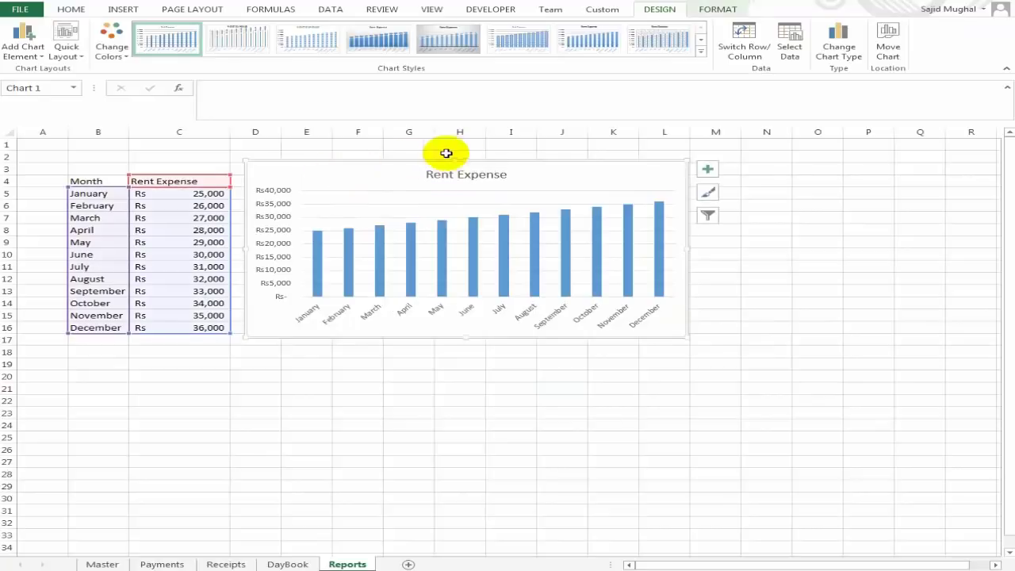
left_click_drag(466, 159, 466, 166)
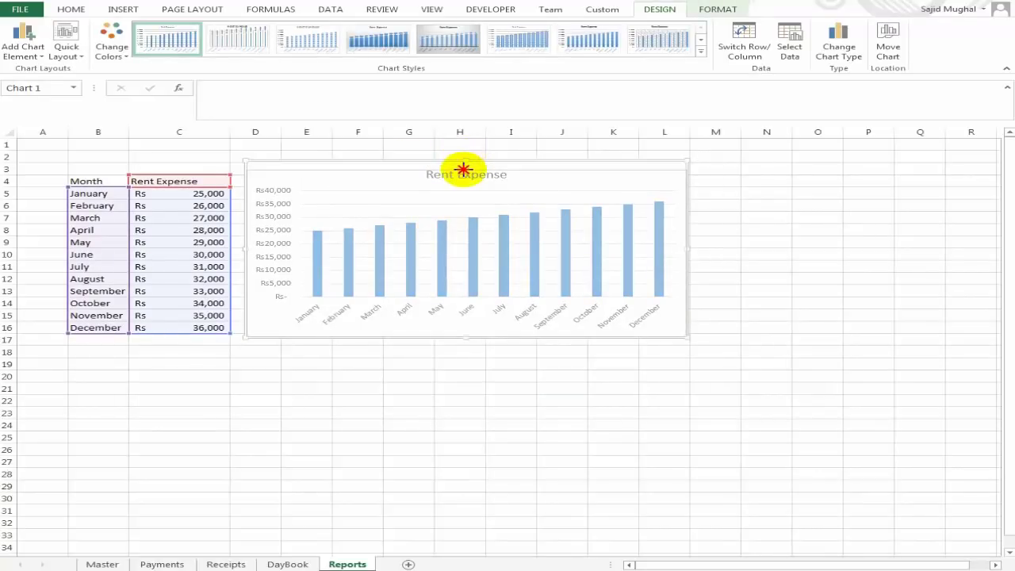
left_click(820, 326)
key("Escape")
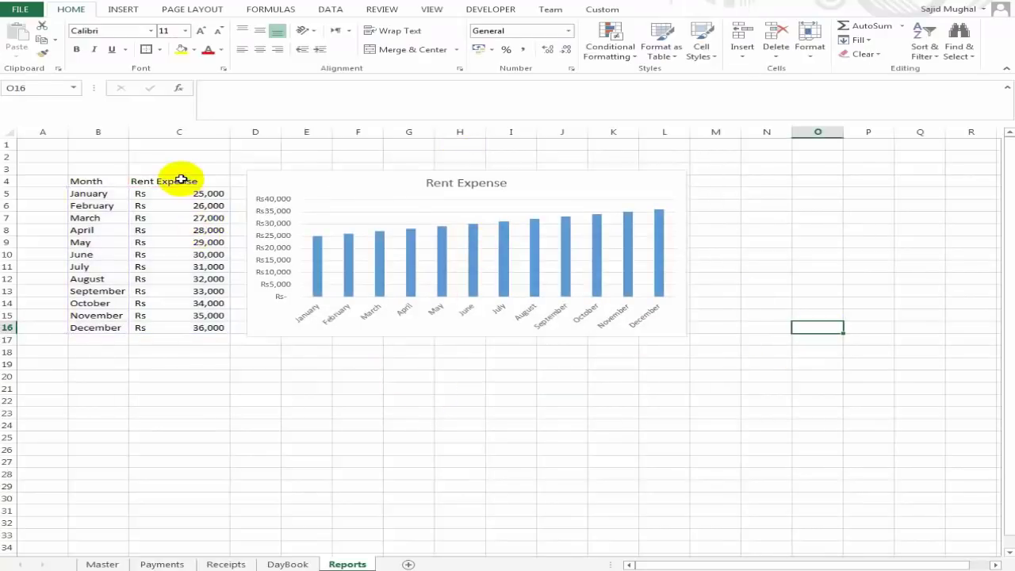
- Switch the C4 account to Salary Expense, then back to Rent Expense
left_click(199, 182)
left_click(237, 185)
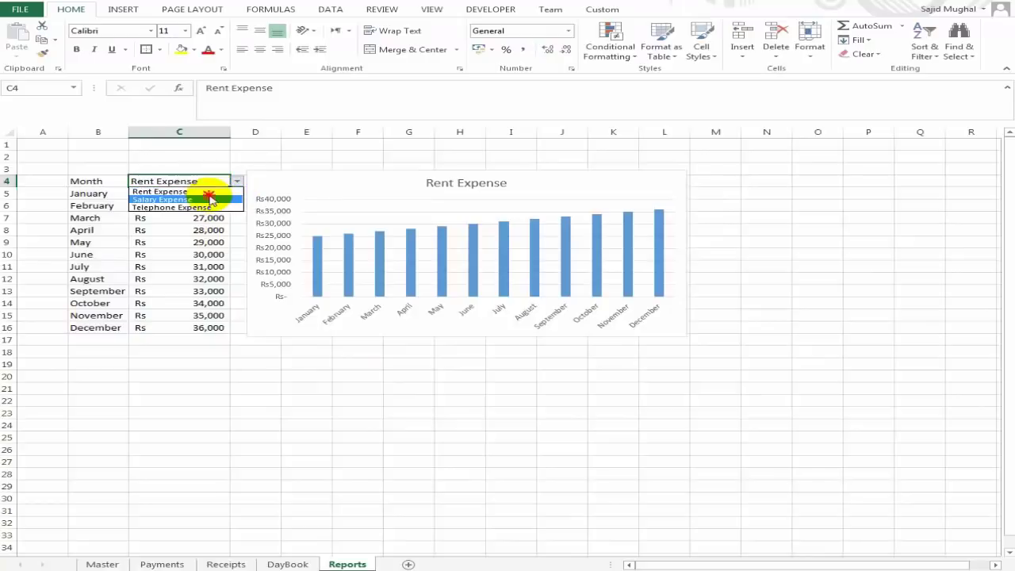
left_click(210, 196)
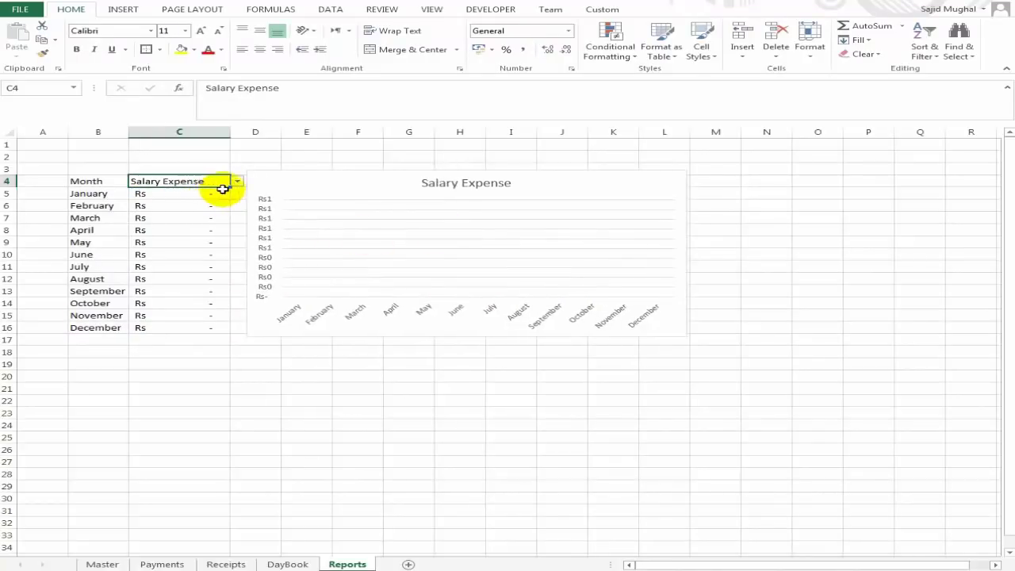
left_click(237, 182)
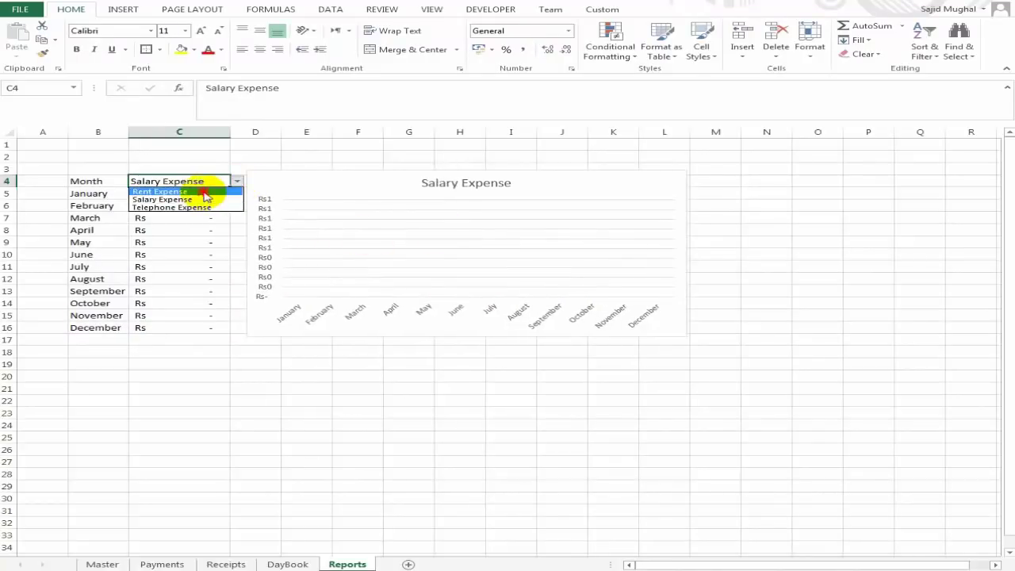
left_click(204, 193)
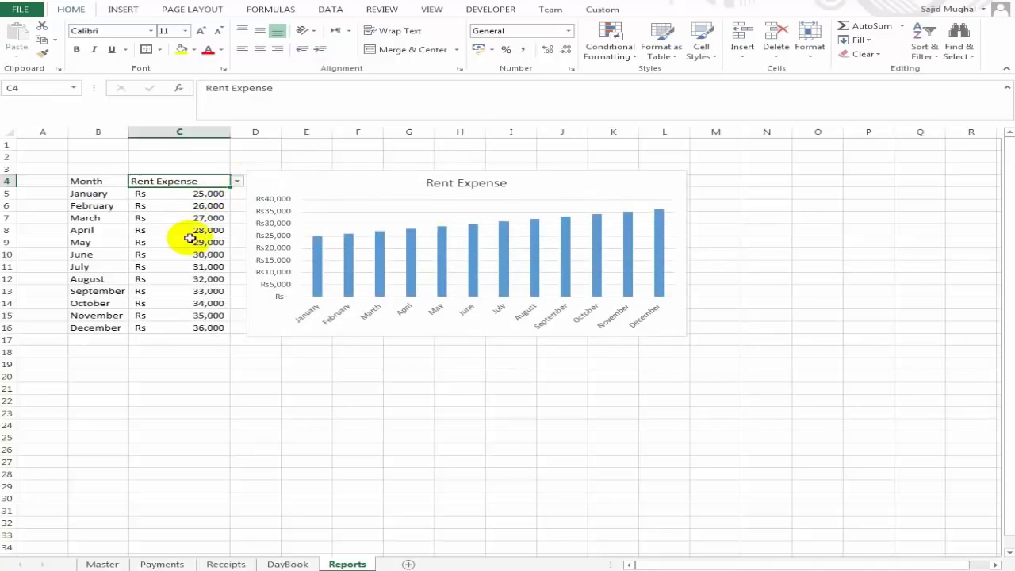
- Check the Payments sheet, then set the Reports account to Telephone Expense
left_click(163, 564)
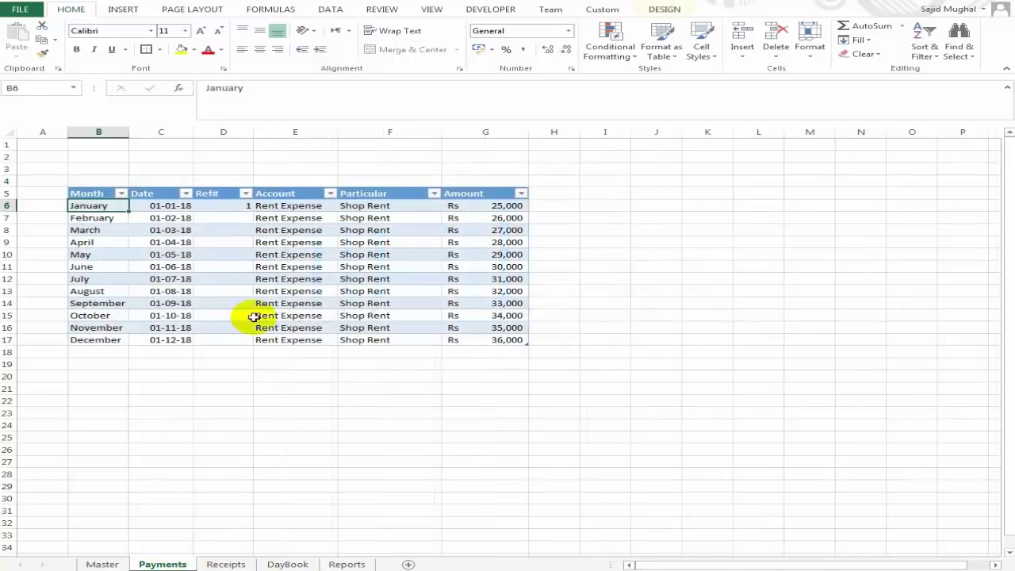
left_click(337, 563)
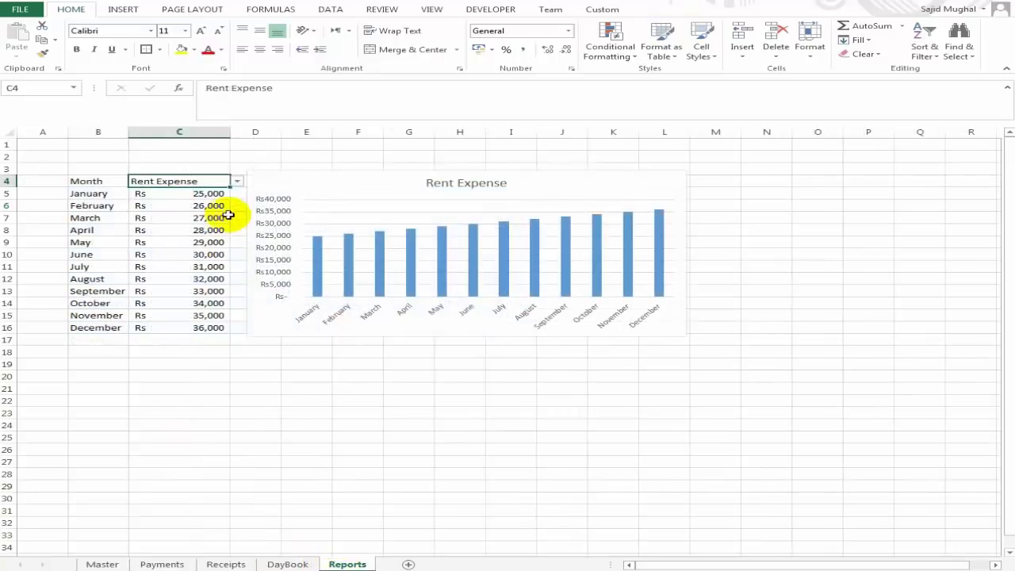
left_click(236, 182)
left_click(210, 207)
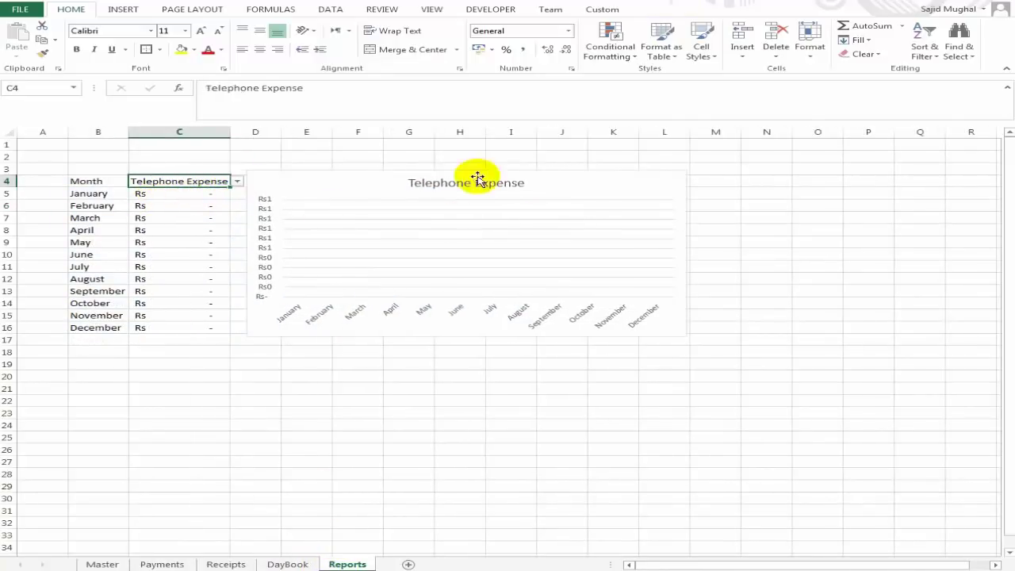
left_click(285, 367)
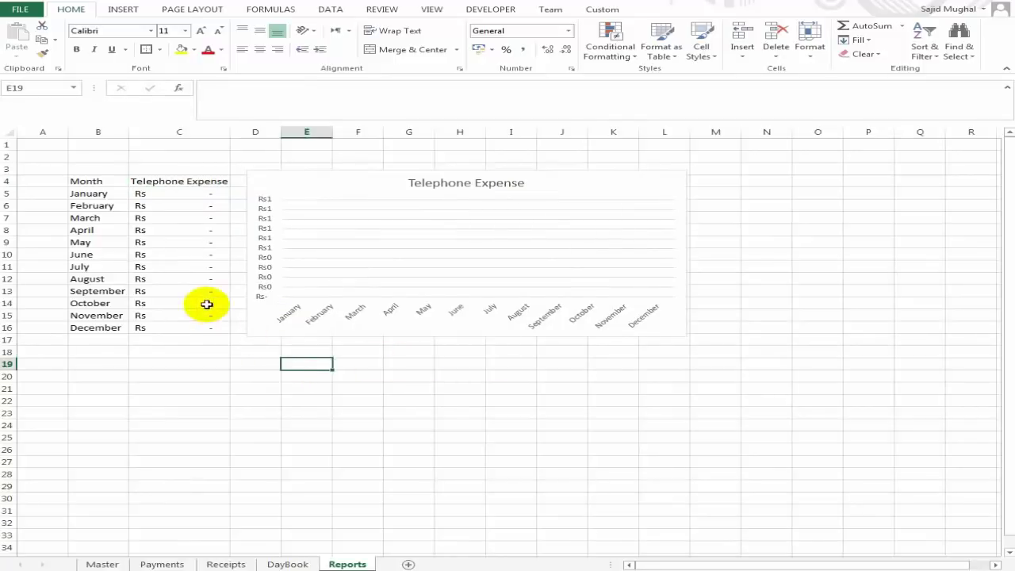
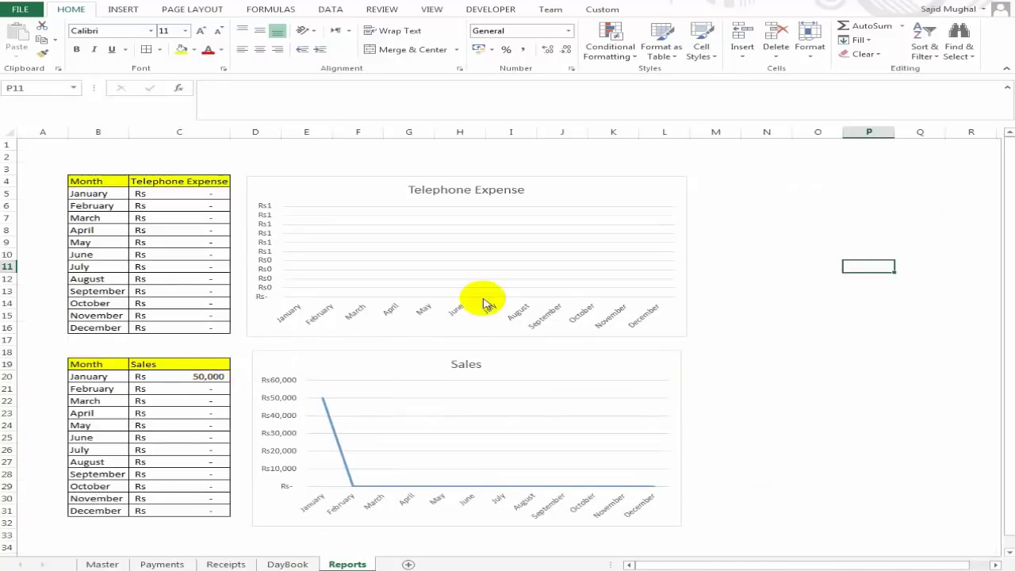
- Switch the Reports expense selector in C4 to Salary Expense, then to Rent Expense
left_click(195, 180)
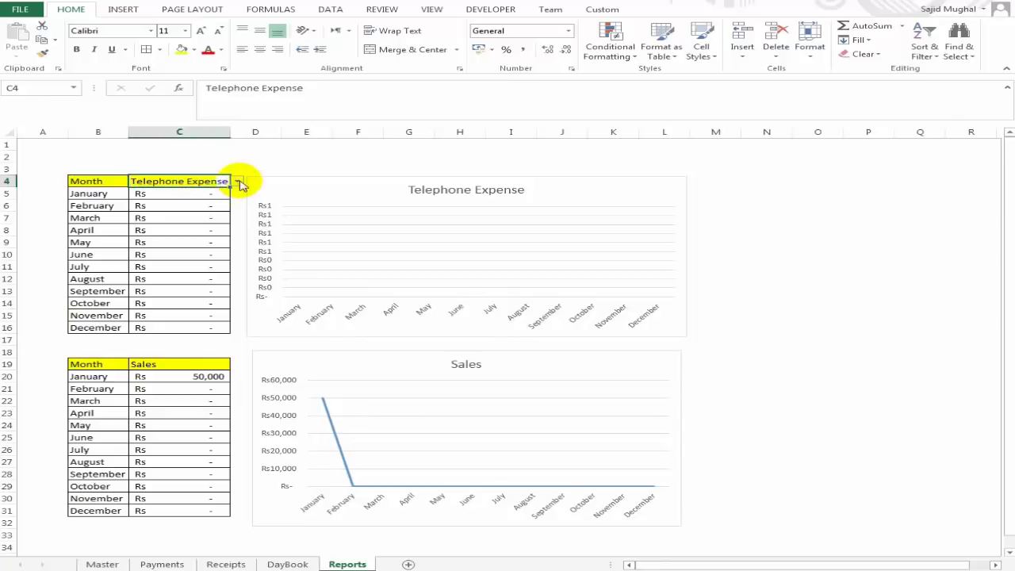
left_click(237, 181)
left_click(215, 199)
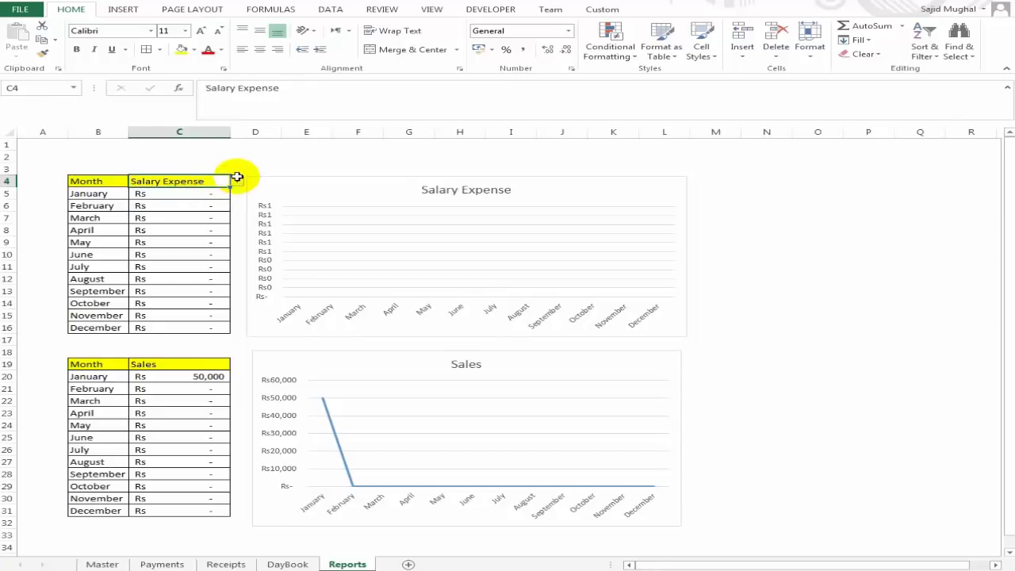
left_click(239, 176)
left_click(211, 183)
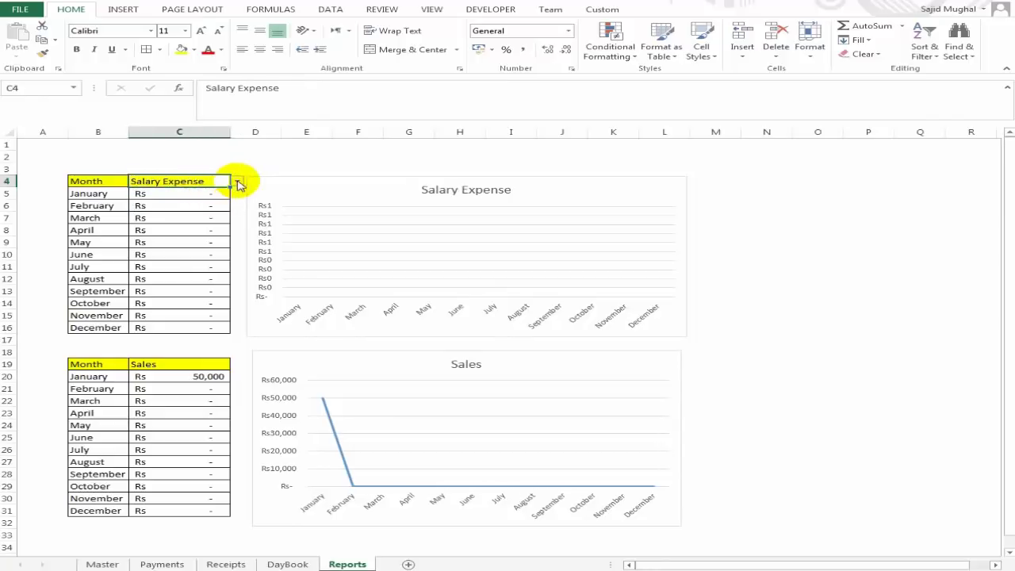
left_click(240, 184)
left_click(212, 193)
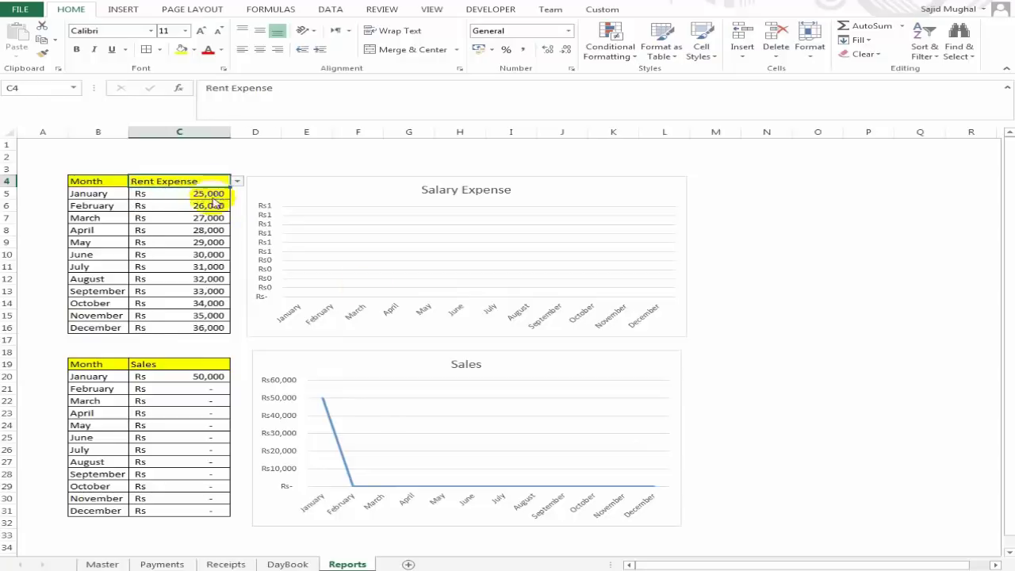
- Check the Sales table's account dropdown without changing it and inspect the January sales formula
left_click(781, 287)
left_click(170, 364)
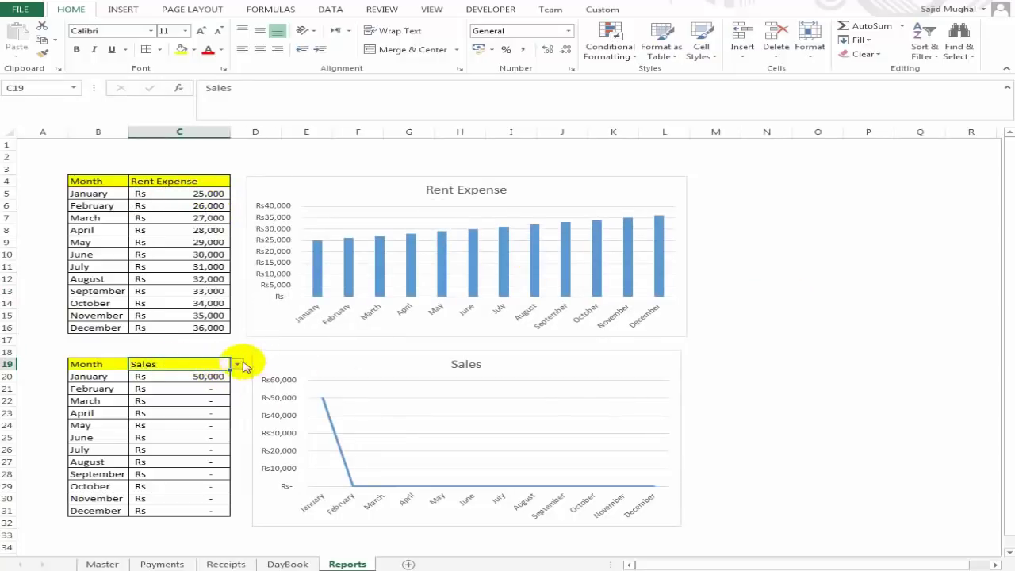
left_click(238, 364)
left_click(200, 378)
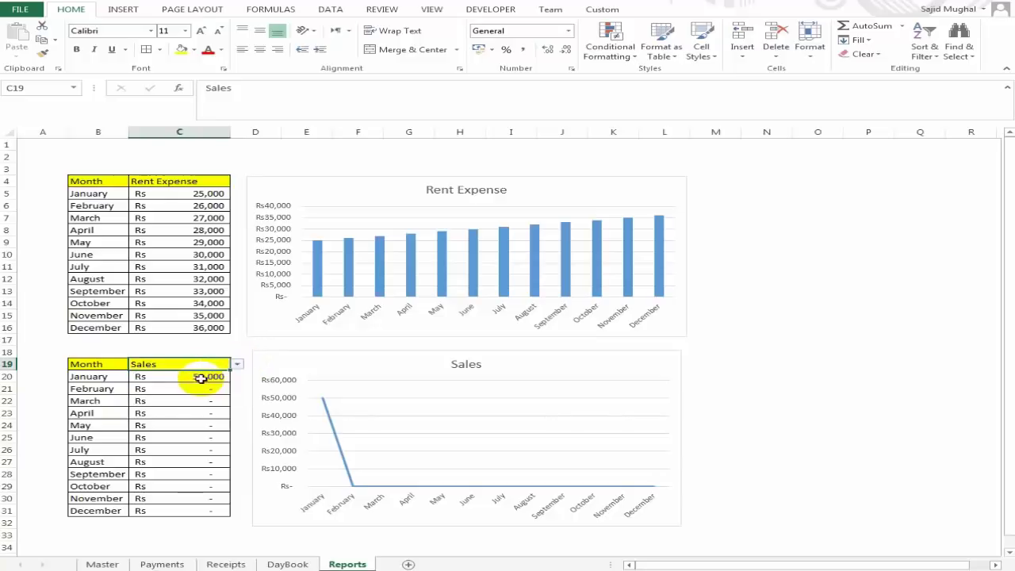
left_click(743, 403)
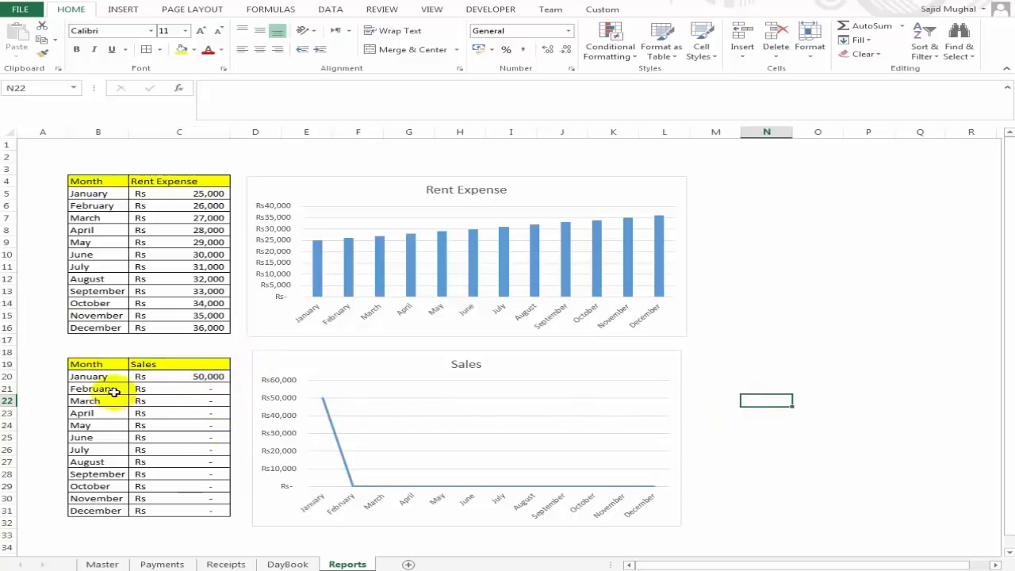
left_click(192, 376)
- On Receipts, enter the second receipt's date as 2-1 (02-01-18)
left_click(227, 563)
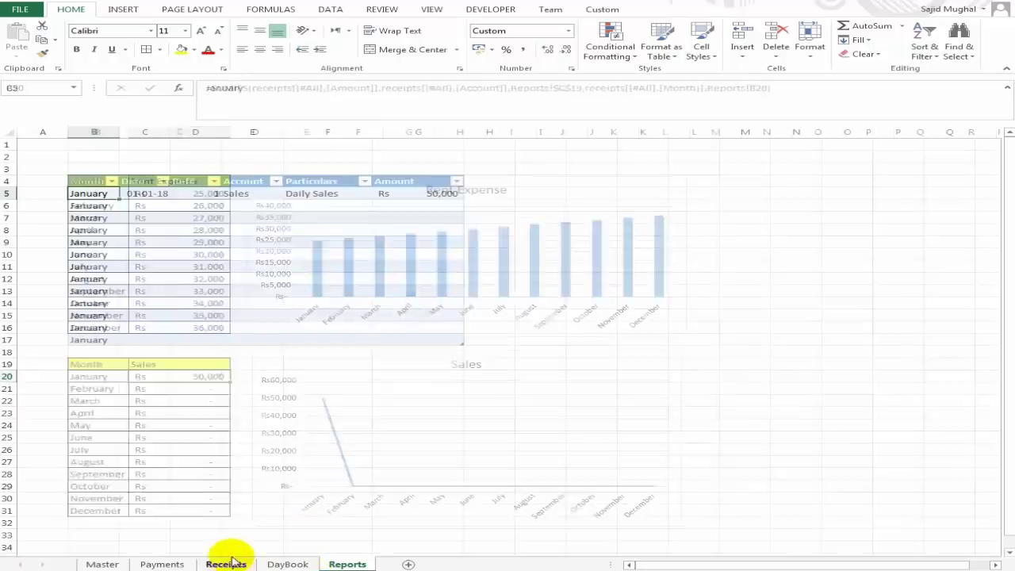
left_click(153, 202)
type("20")
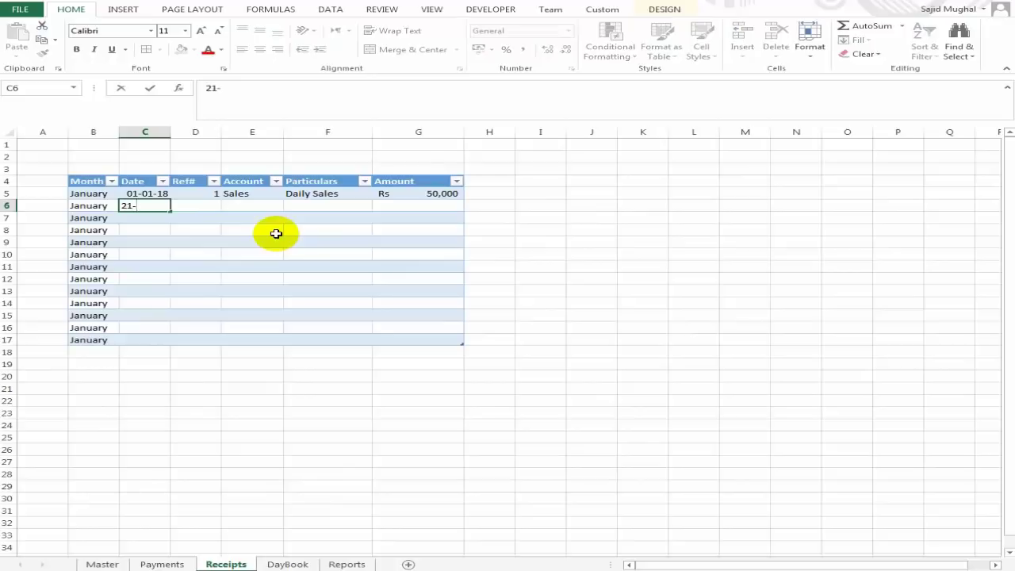
type("1")
key("Return")
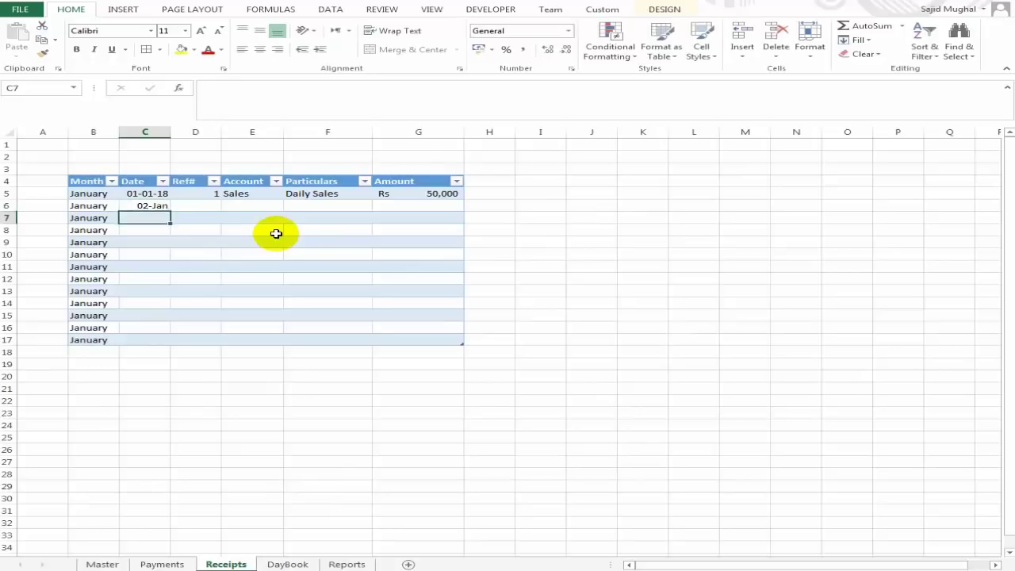
key("Up")
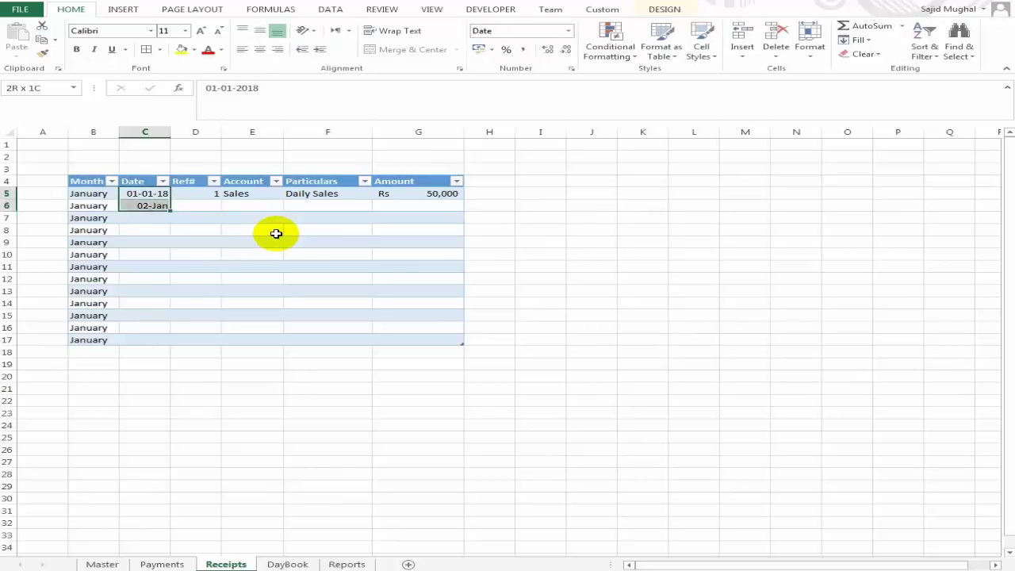
key("shift+Down")
key("shift+Down")
key("shift+Down")
key("shift+Down")
key("shift+Down")
key("shift+Down")
key("shift+Down")
key("shift+Down")
key("shift+Down")
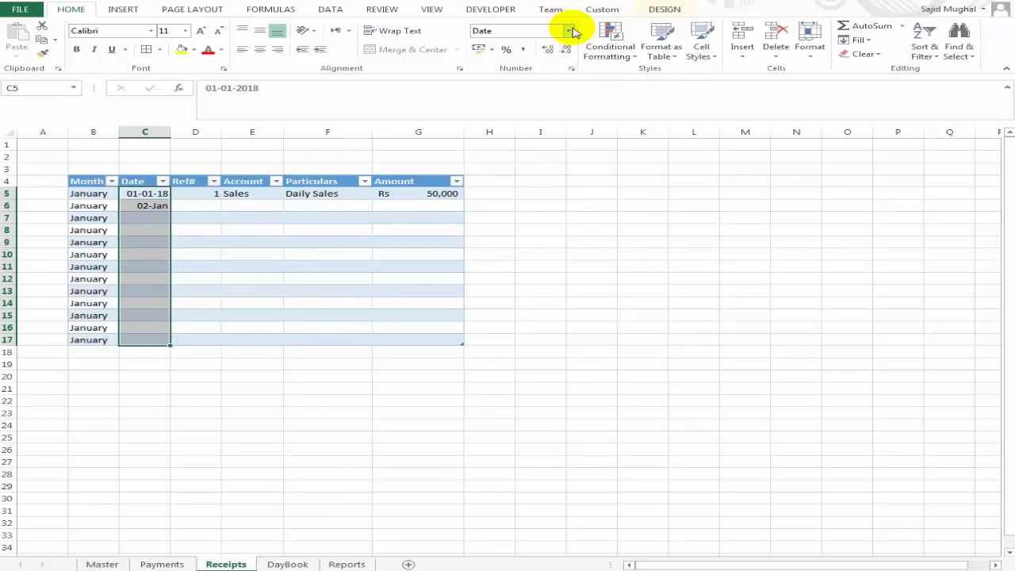
- Give the second receipt Particulars 'Daily Sales' and Amount 60000
left_click(198, 207)
key("Tab")
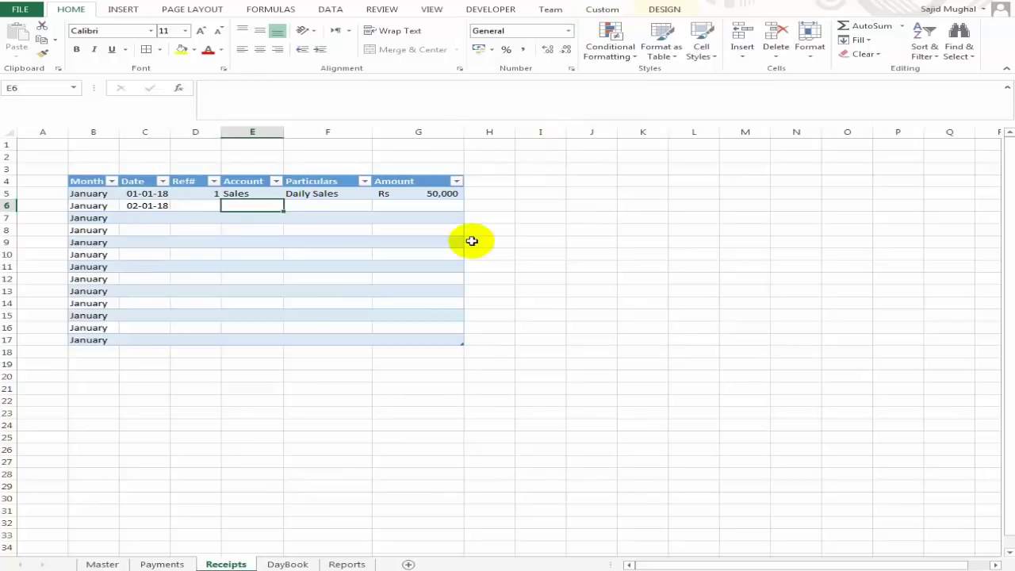
type("Sales")
key("Tab")
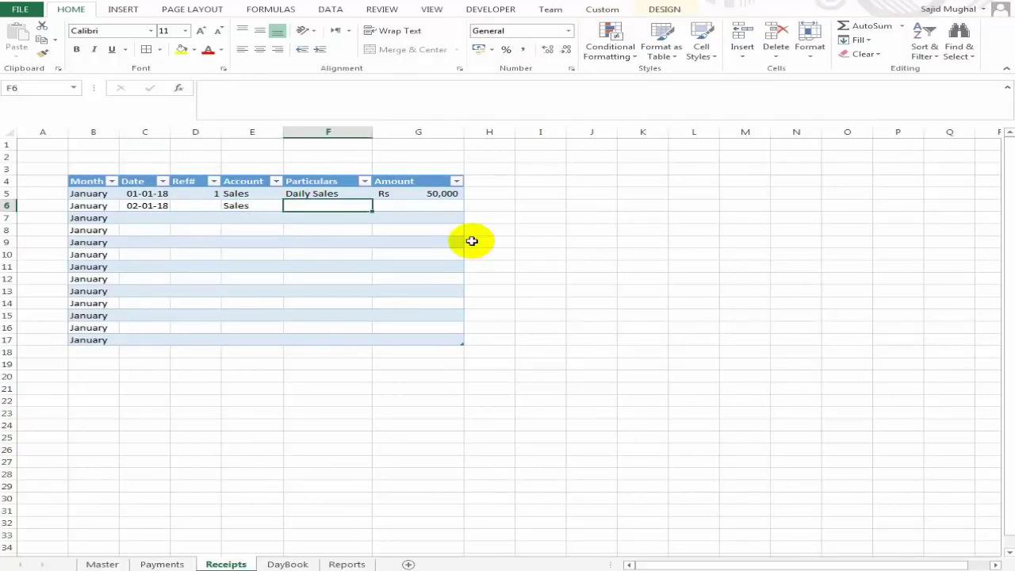
type("Daily Sales")
key("Tab")
type("60")
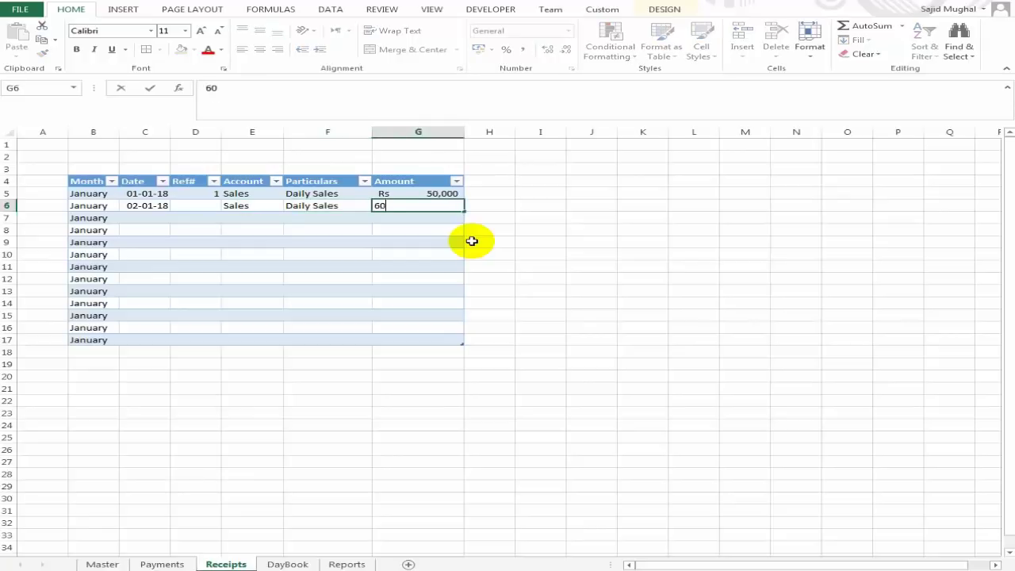
key("Return")
- Show the Amount column without decimals and confirm January sales of 110,000 on Reports
key("Up")
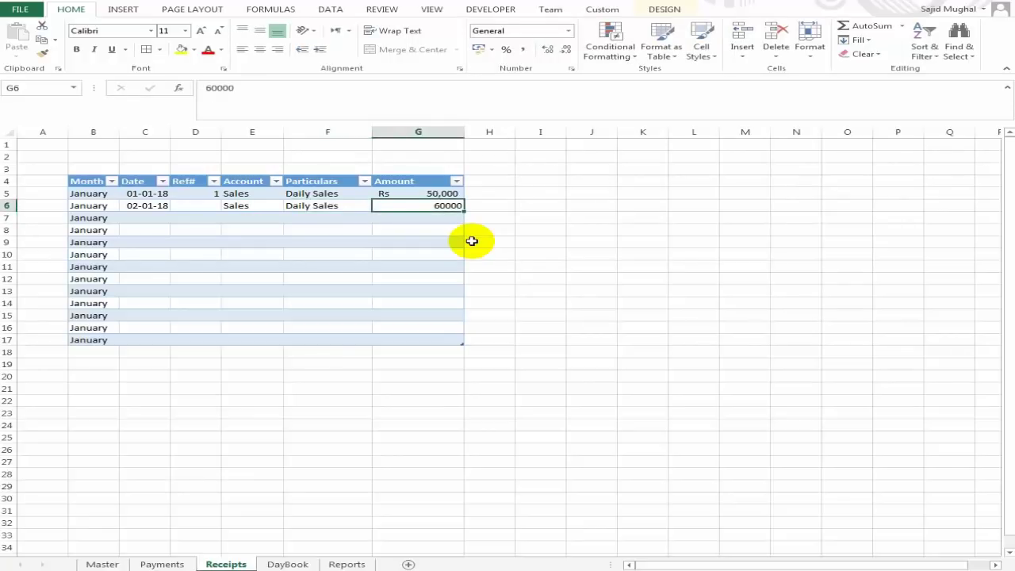
key("shift+Down")
key("shift+Down")
key("shift+Down")
key("shift+Down")
key("shift+Down")
key("shift+Down")
key("shift+Down")
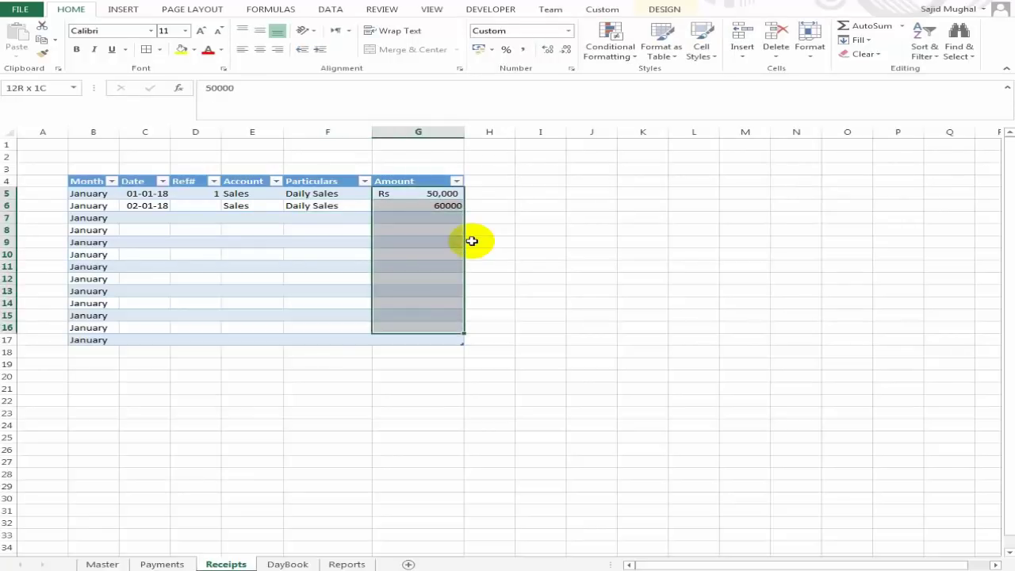
key("shift+Down")
key("shift+Down")
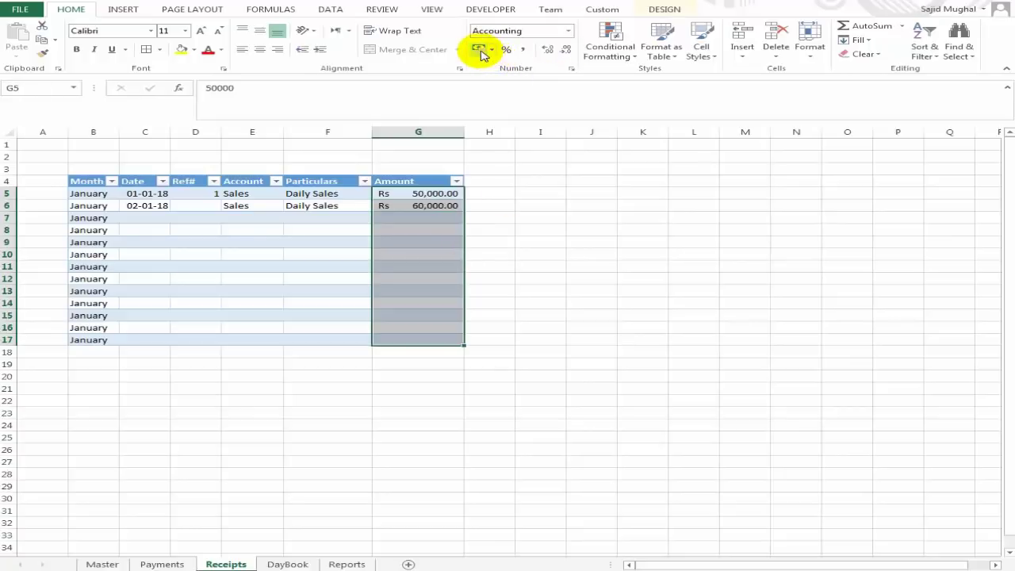
left_click(565, 53)
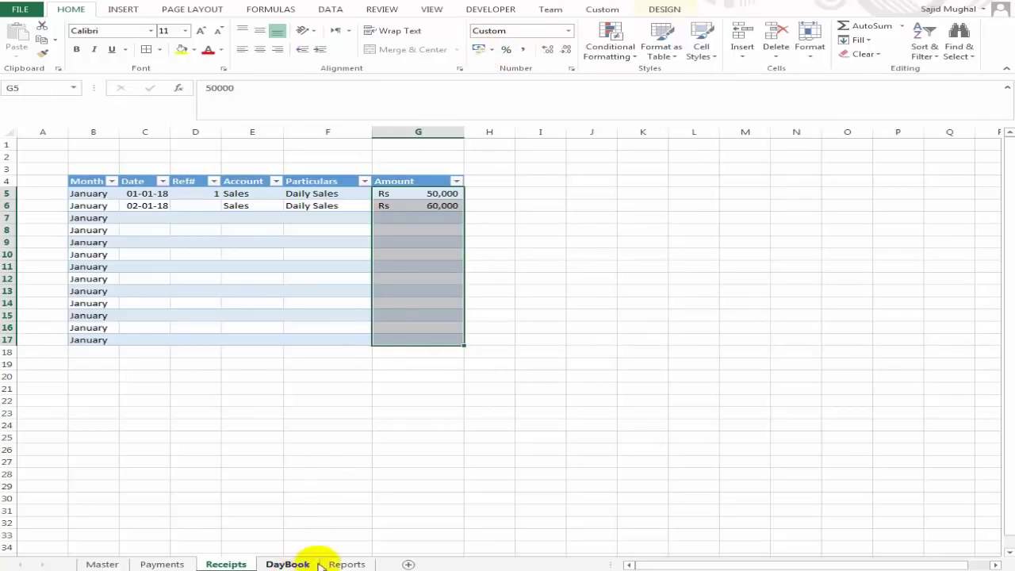
left_click(345, 564)
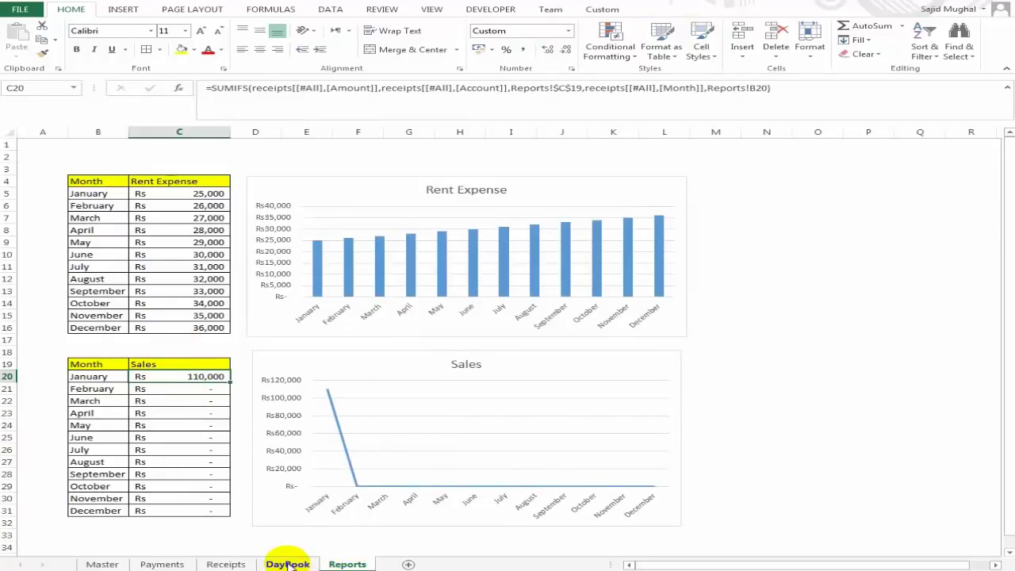
- On Receipts, fill the Ref# formula down column D with Ctrl+D
left_click(226, 564)
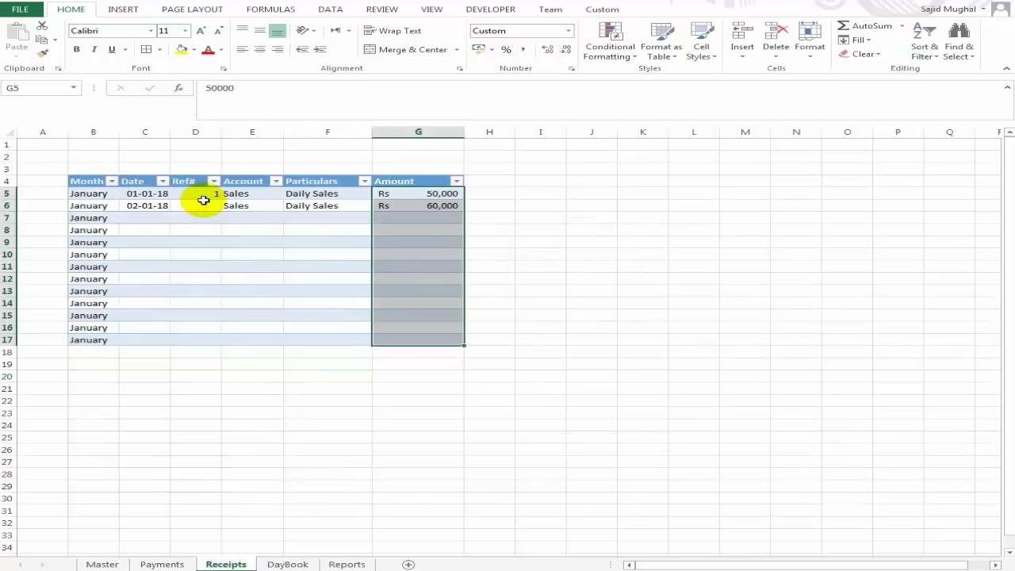
left_click(145, 206)
key("Left")
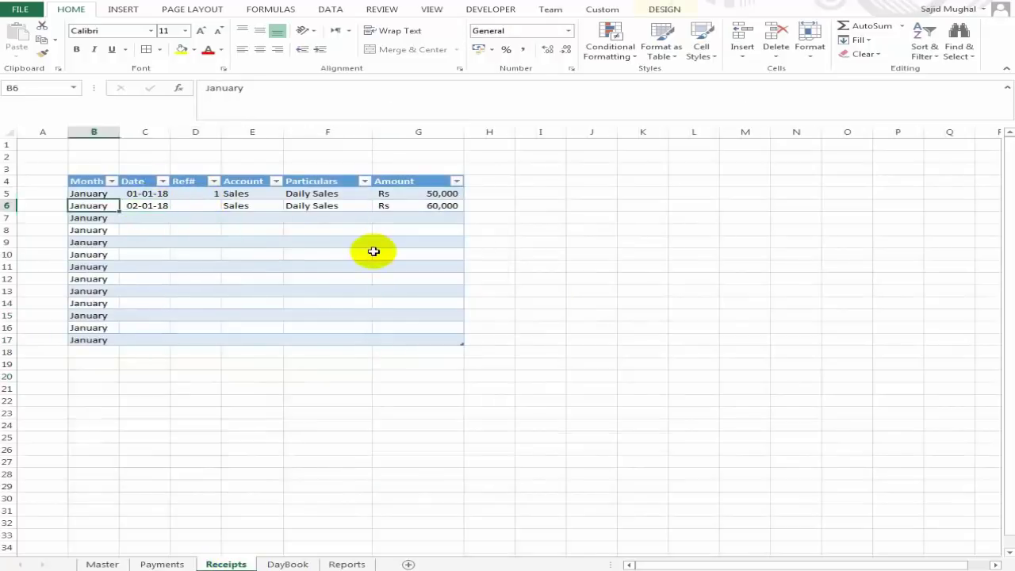
key("Right")
key("Right")
key("Up")
key("shift+Down")
key("shift+Down")
key("shift+Down")
key("shift+Down")
key("shift+Down")
key("shift+Down")
key("shift+Down")
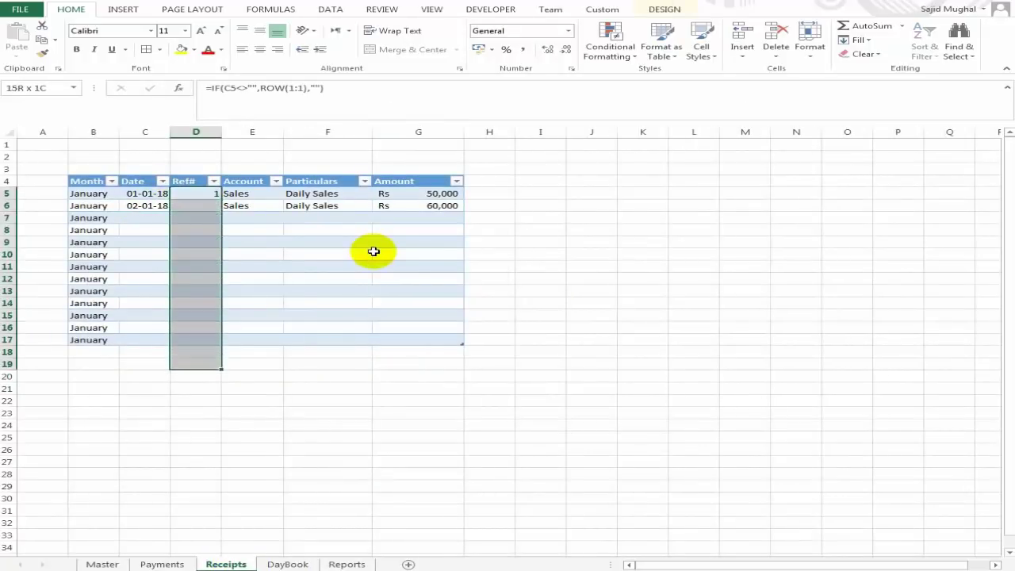
key("shift+Up")
key("shift+Up")
key("ctrl+d")
key("Down")
- Redate the second receipt to 2-2 with month February, then view the Sales report
key("Left")
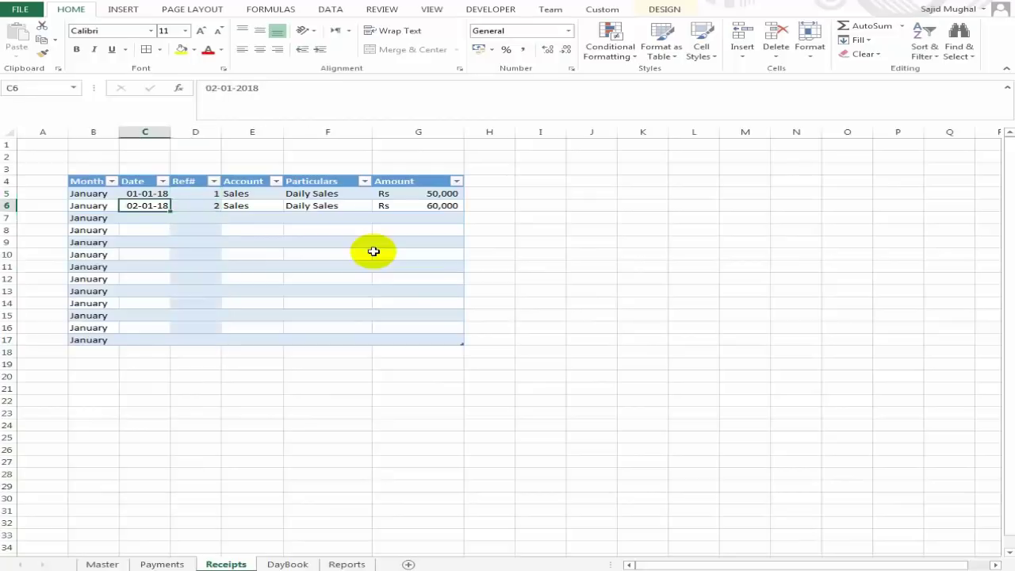
type("2-2")
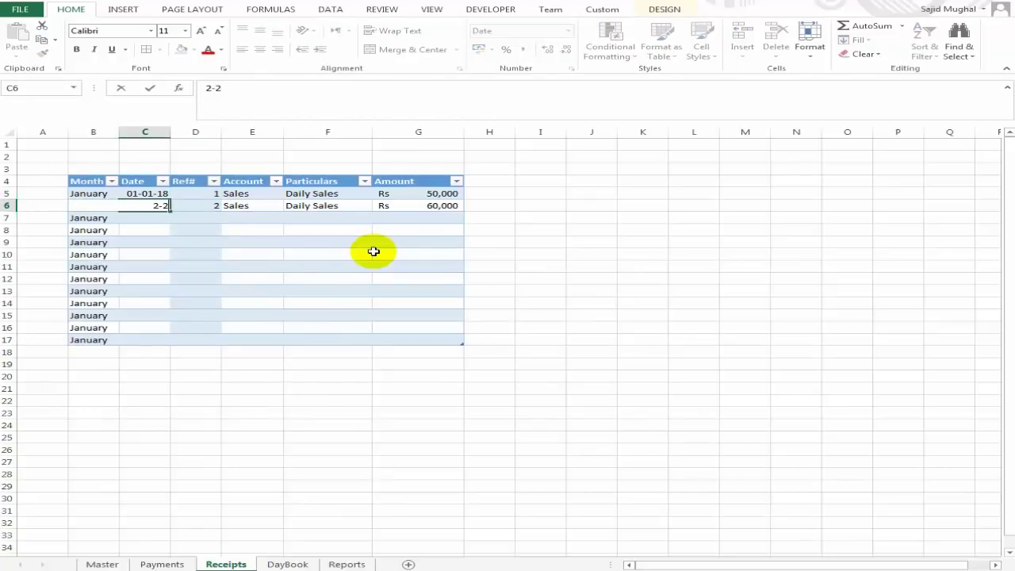
key("Return")
key("Up")
key("Left")
type("Fe")
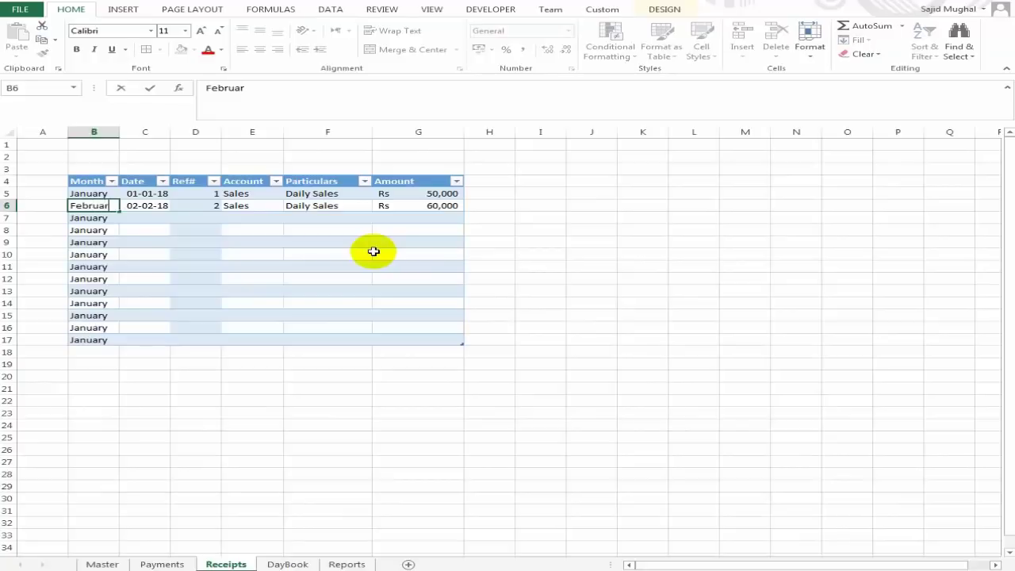
key("Return")
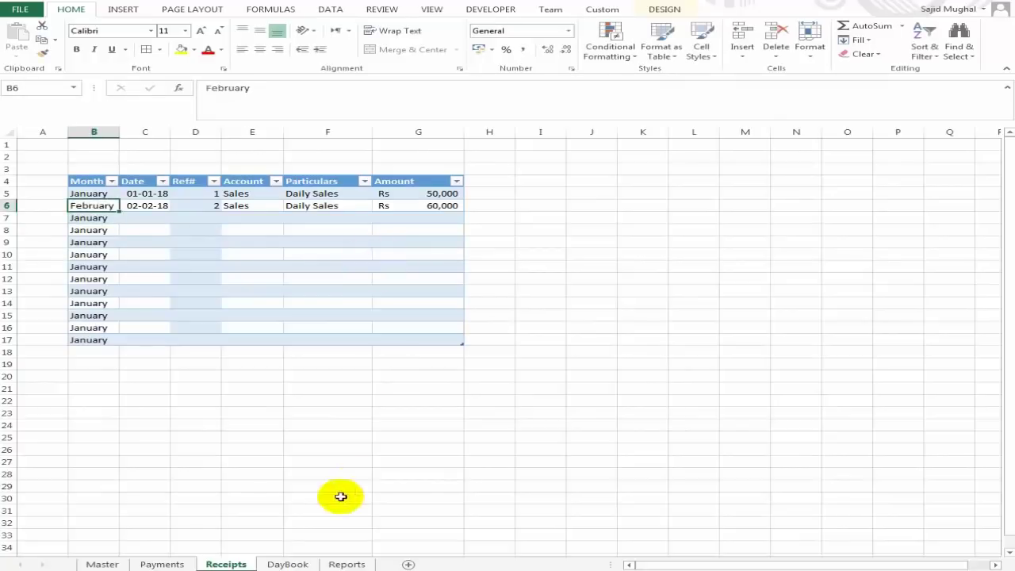
left_click(349, 564)
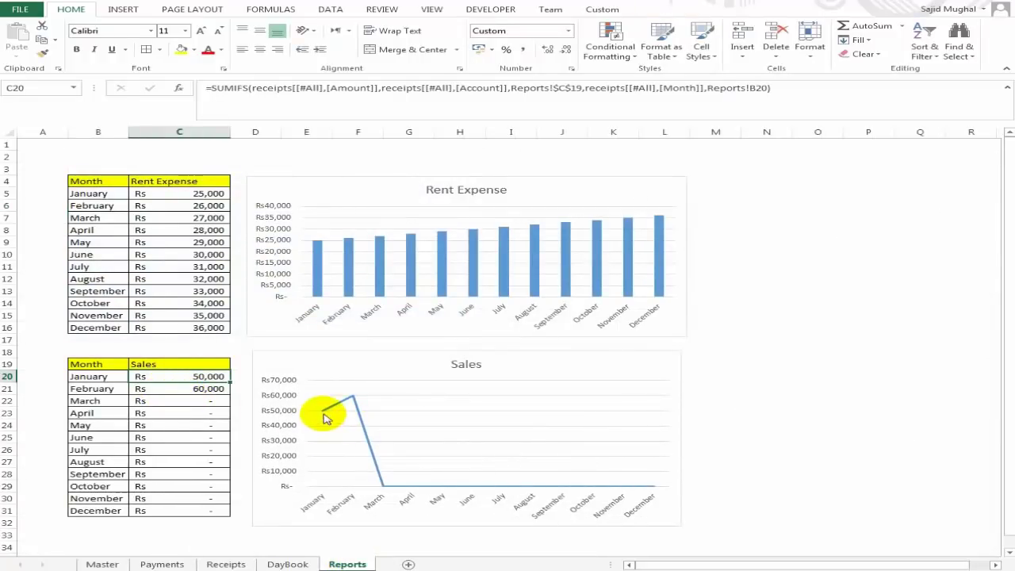
left_click(197, 364)
left_click(237, 365)
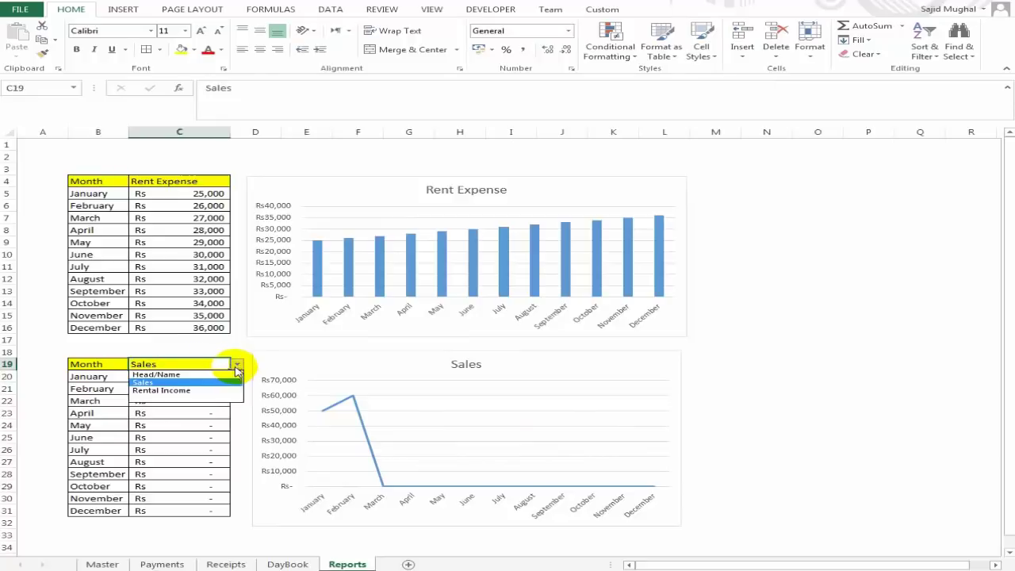
left_click(211, 388)
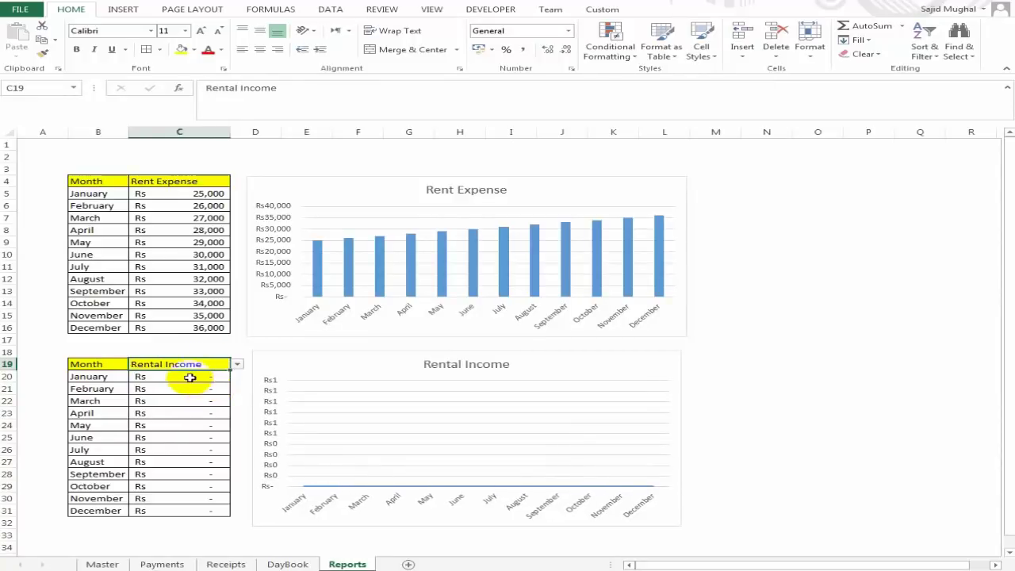
left_click(238, 364)
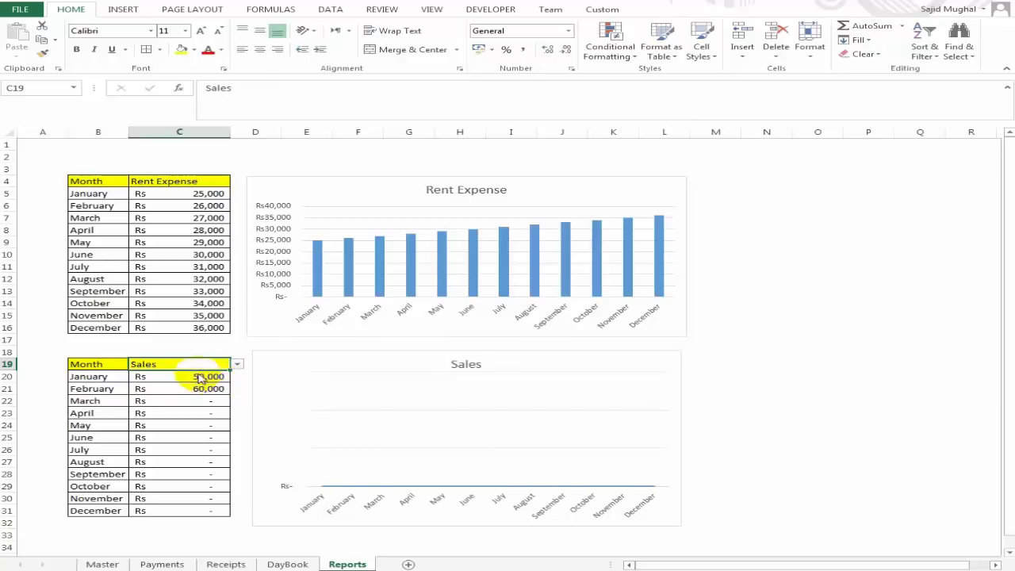
left_click(766, 339)
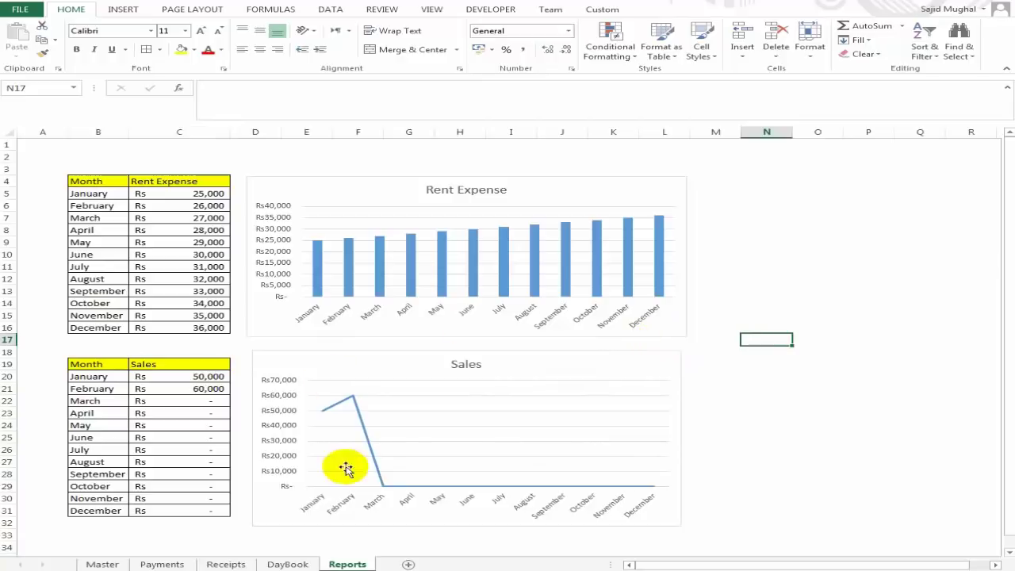
left_click(290, 563)
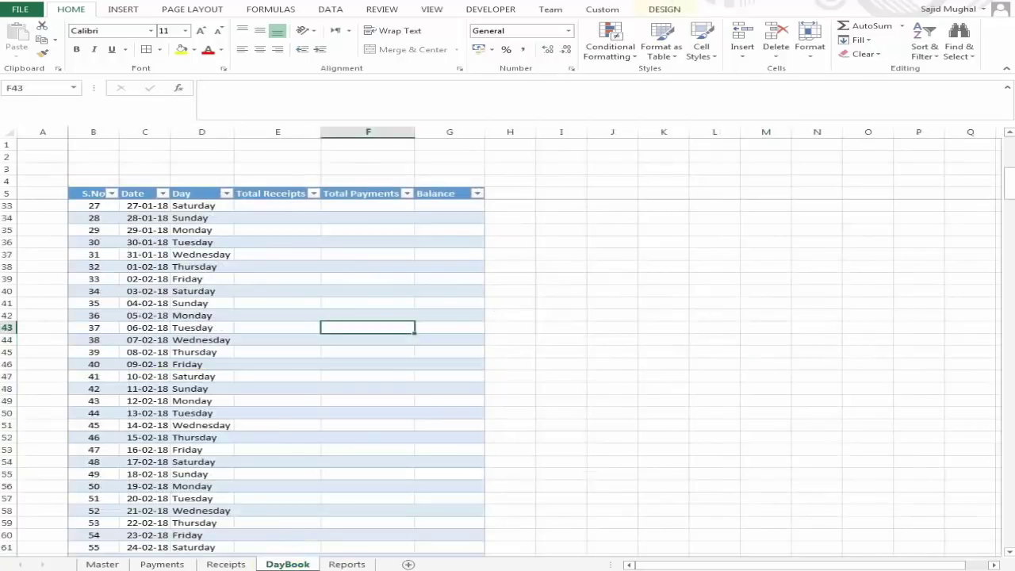
left_click(342, 564)
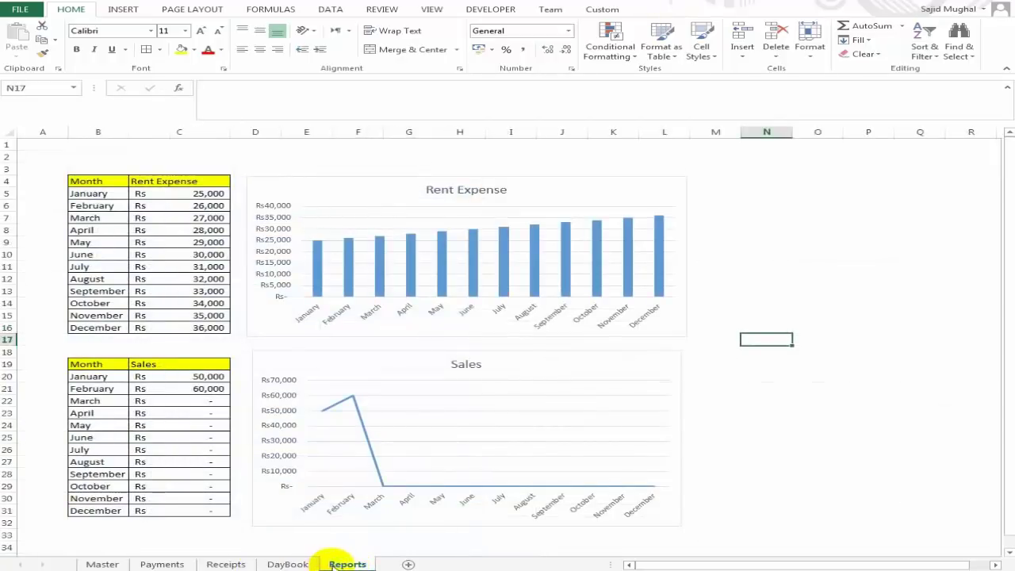
left_click(753, 243)
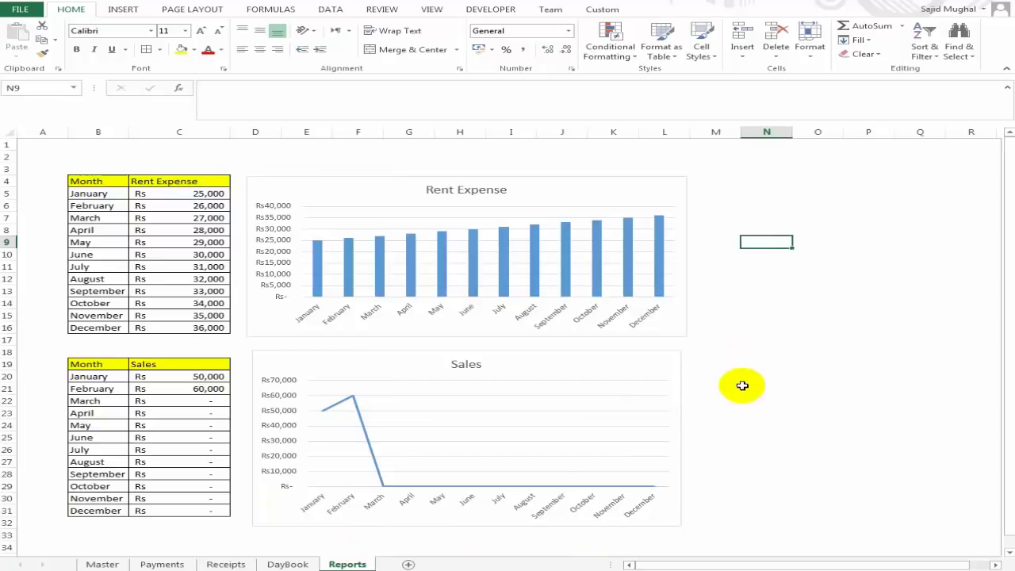
- Add a new sheet named Dashboard and move it to the first position, before Master
left_click(406, 564)
type("Dashboard")
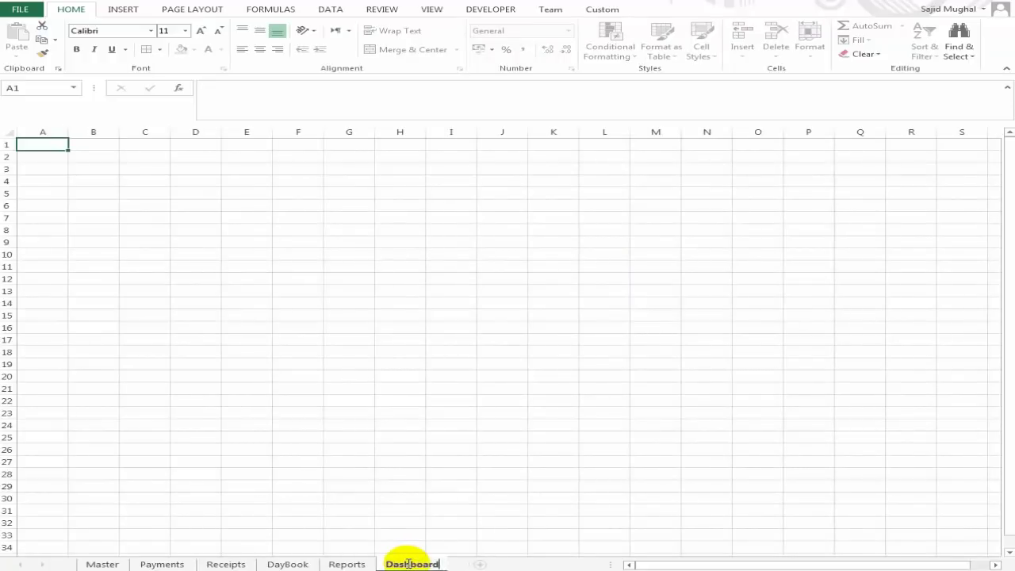
key("Return")
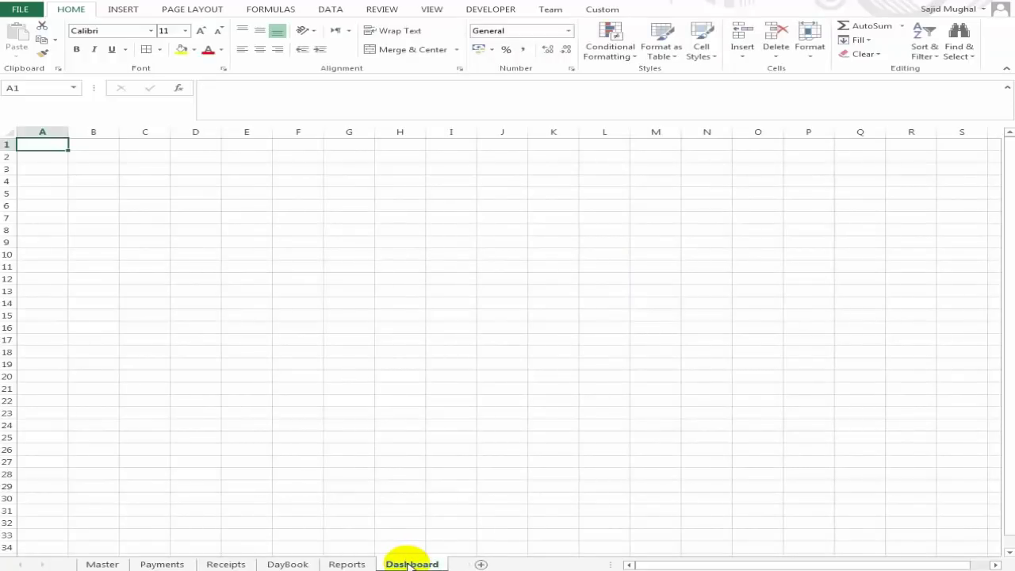
left_click_drag(412, 563, 42, 555)
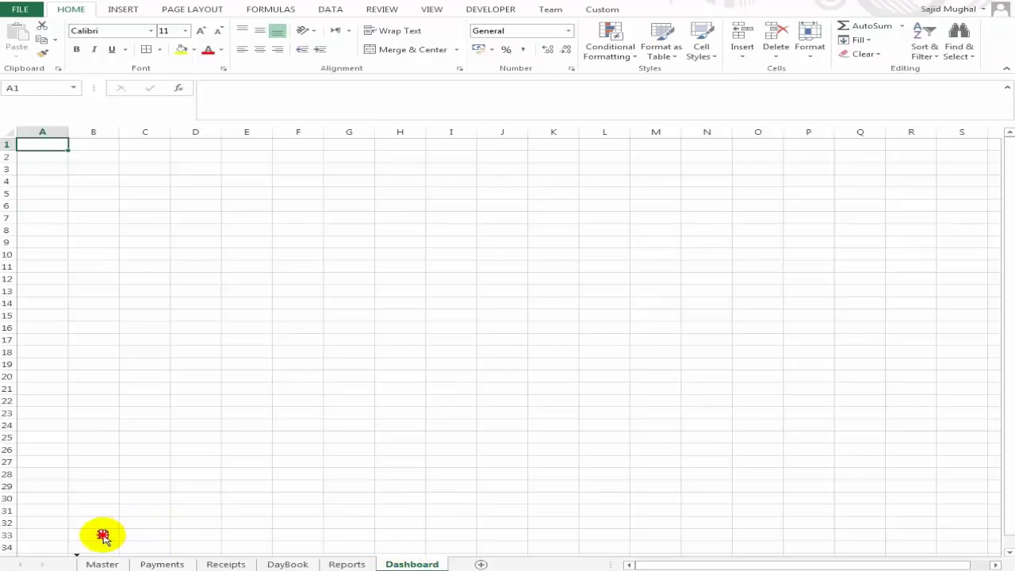
left_click(87, 192)
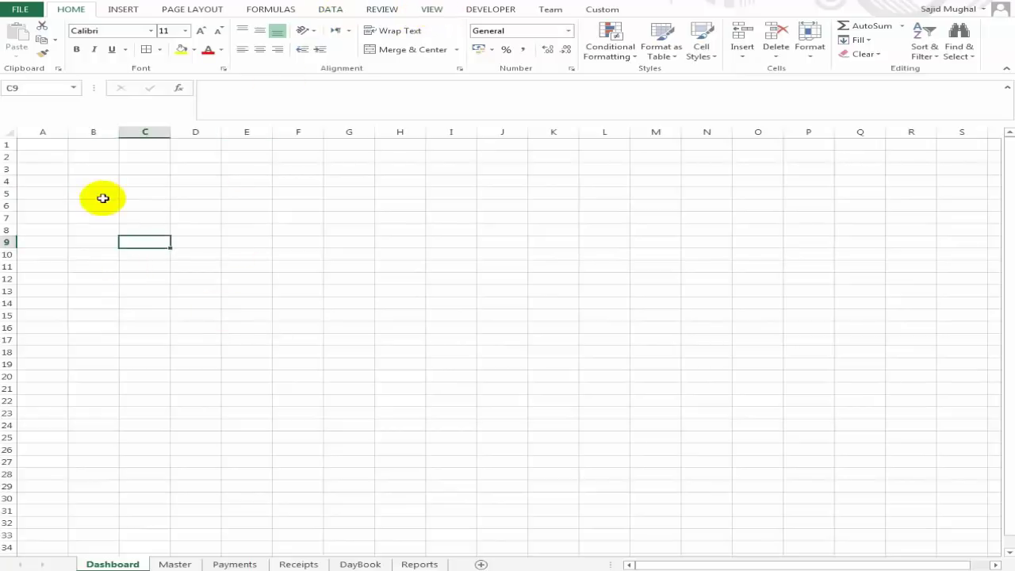
left_click(124, 9)
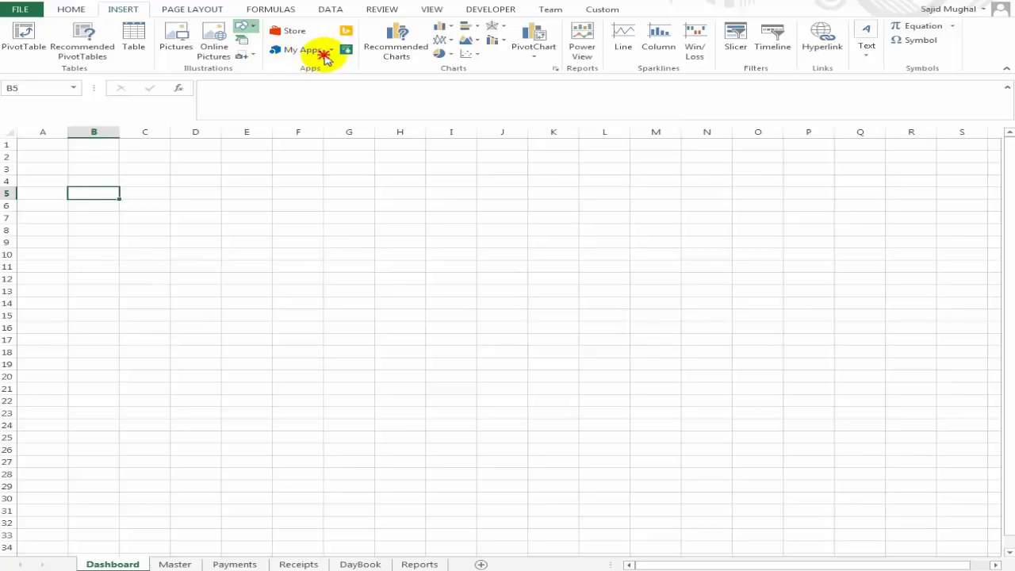
- Draw a blue rounded rectangle at B5–E8 and enlarge its Master label text
mouse_move(150, 196)
left_mouse_down()
mouse_move(229, 255)
mouse_move(346, 224)
mouse_move(324, 242)
left_mouse_up()
left_click_drag(265, 220, 201, 215)
left_click(335, 242)
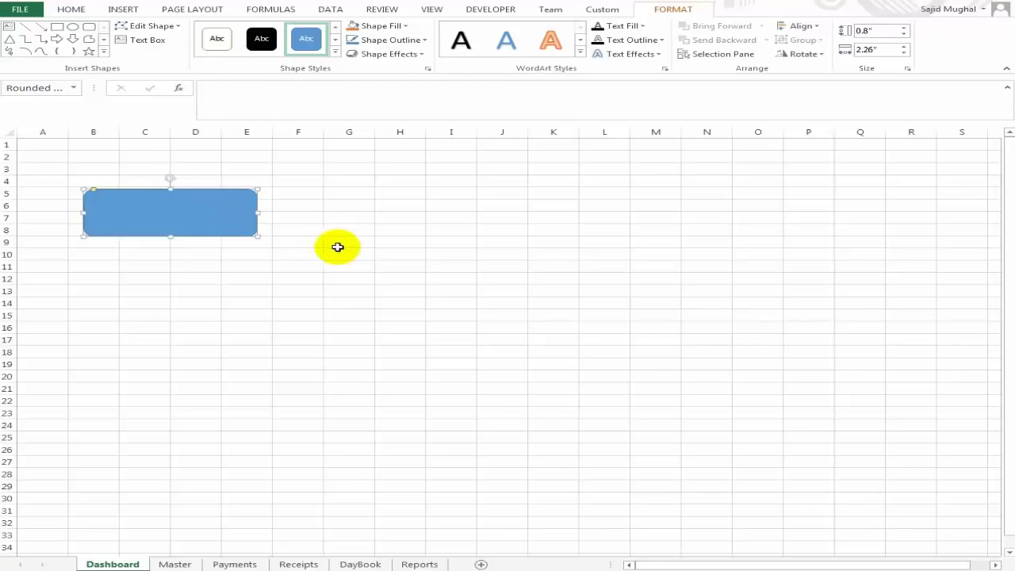
left_click(195, 222)
type("Master")
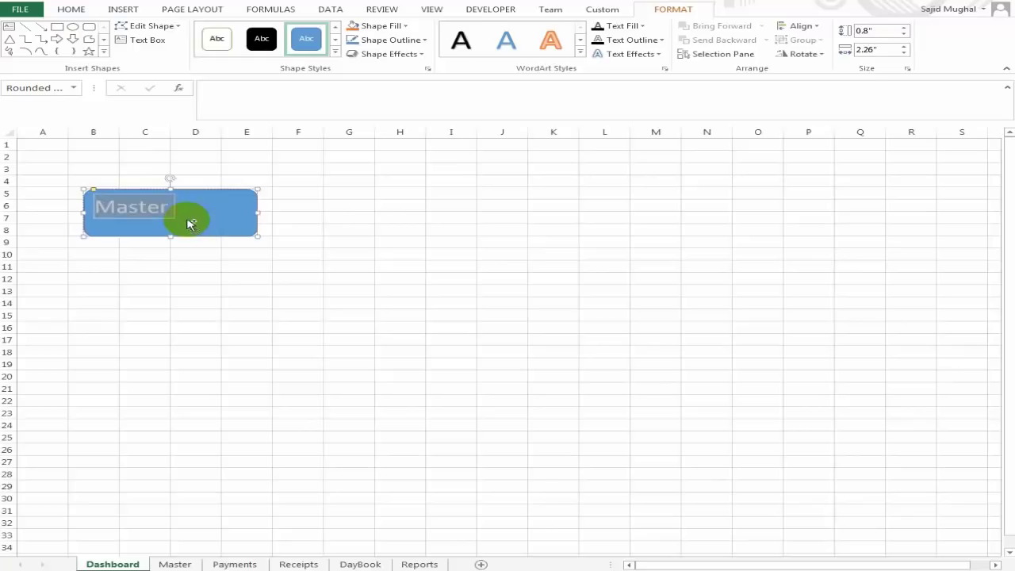
key("ctrl+shift+period")
key("ctrl+shift+period")
key("ctrl+shift+period")
key("ctrl+shift+period")
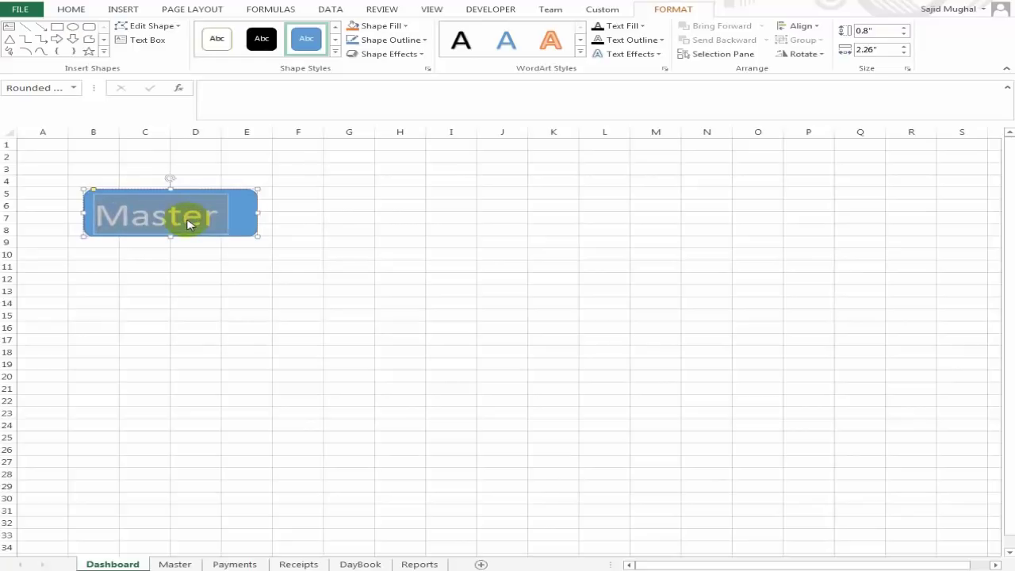
key("ctrl+shift+comma")
left_click(329, 240)
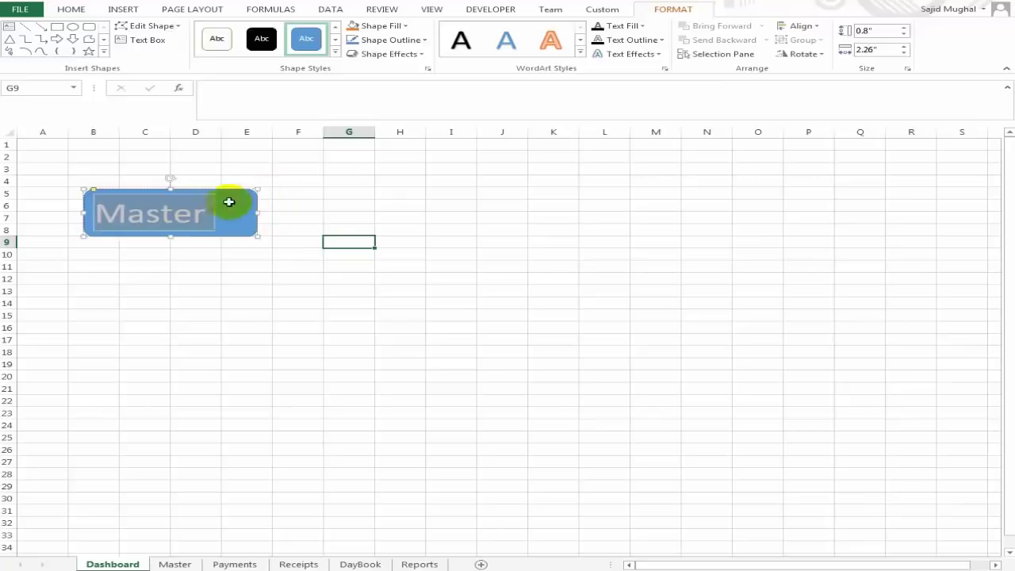
- Narrow the Master button to 1.82 inches and stack copies of it below
left_click(238, 215)
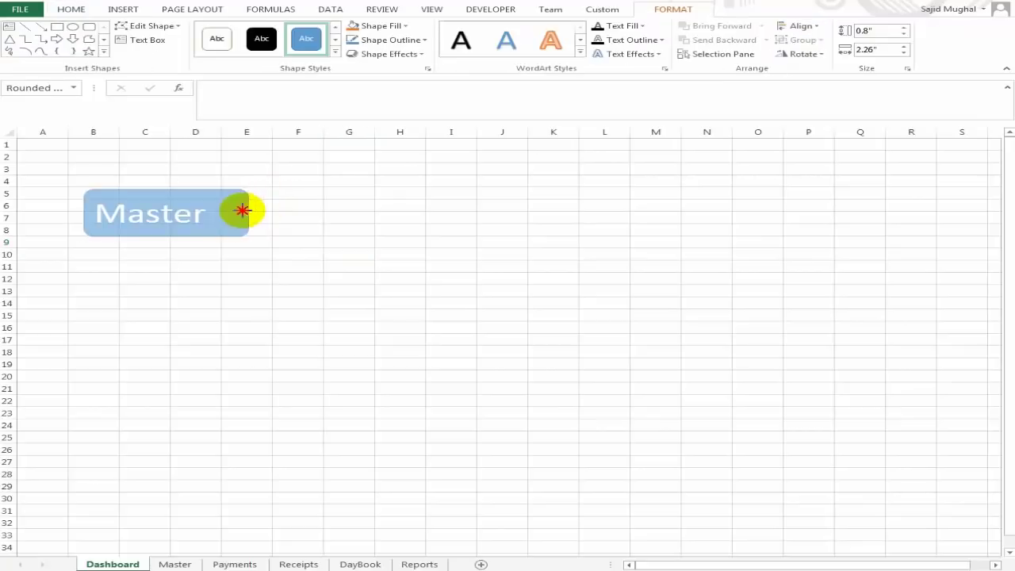
left_click_drag(255, 214, 224, 214)
left_click(215, 200)
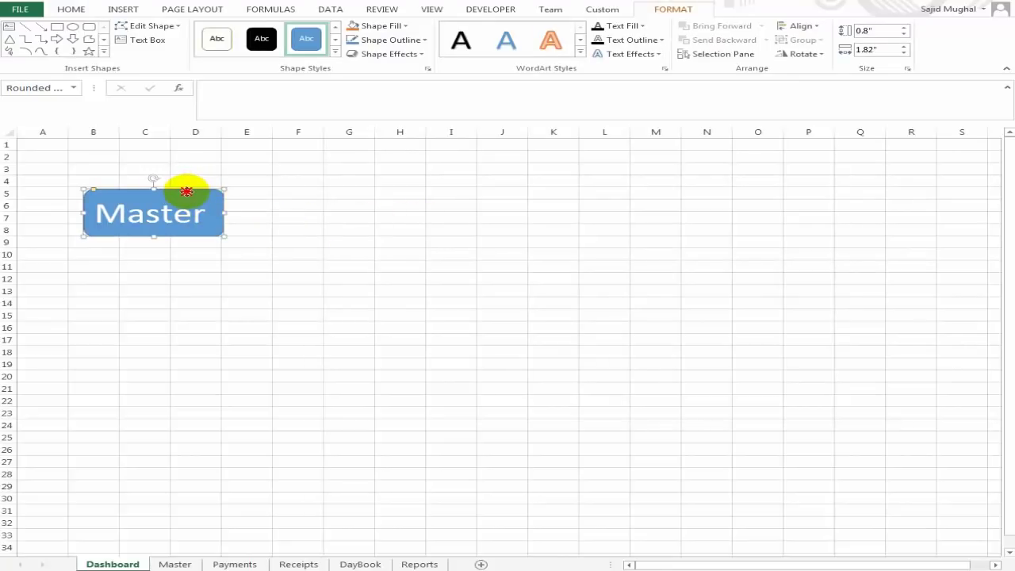
left_click_drag(185, 192, 181, 309)
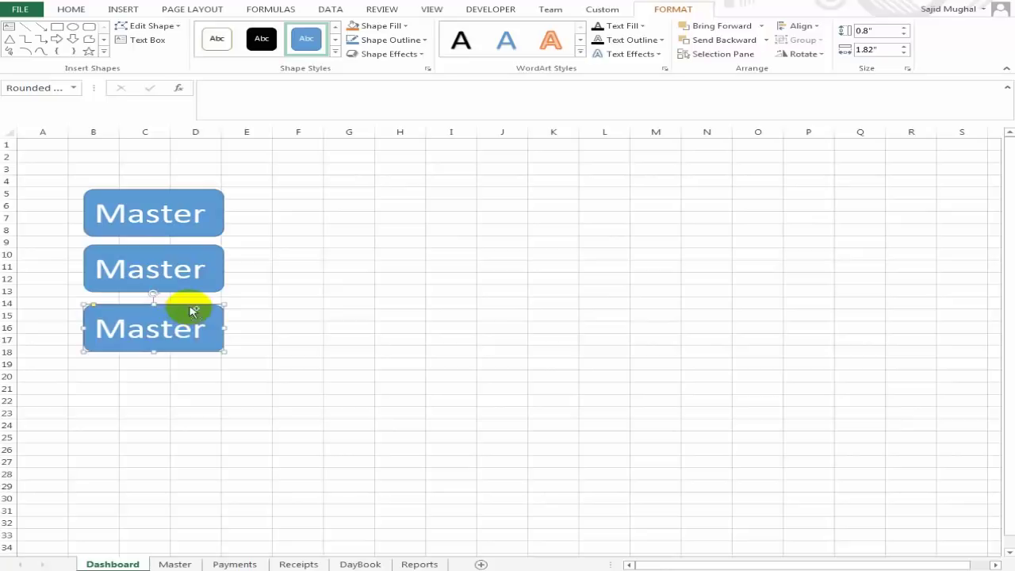
left_click_drag(191, 309, 185, 367)
left_click(404, 314)
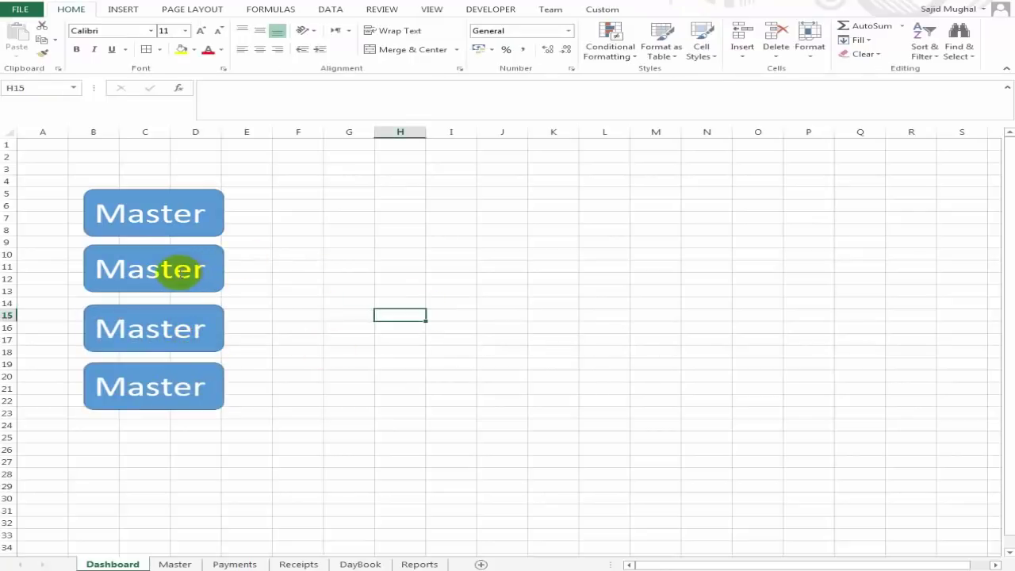
- Relabel the second button Payments, shrink its text and centre it both ways
left_click(188, 270)
double_click(186, 272)
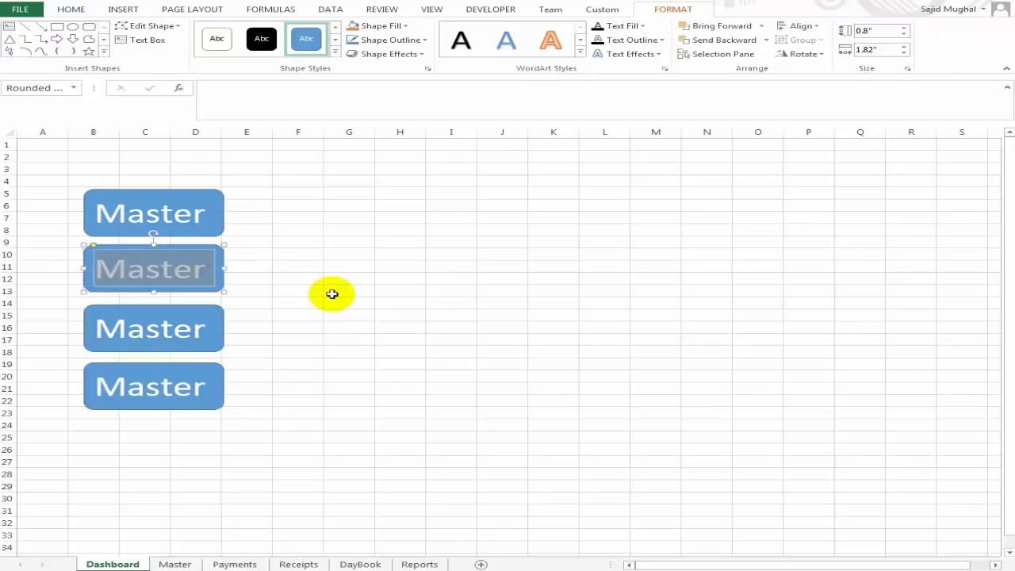
type("Payme")
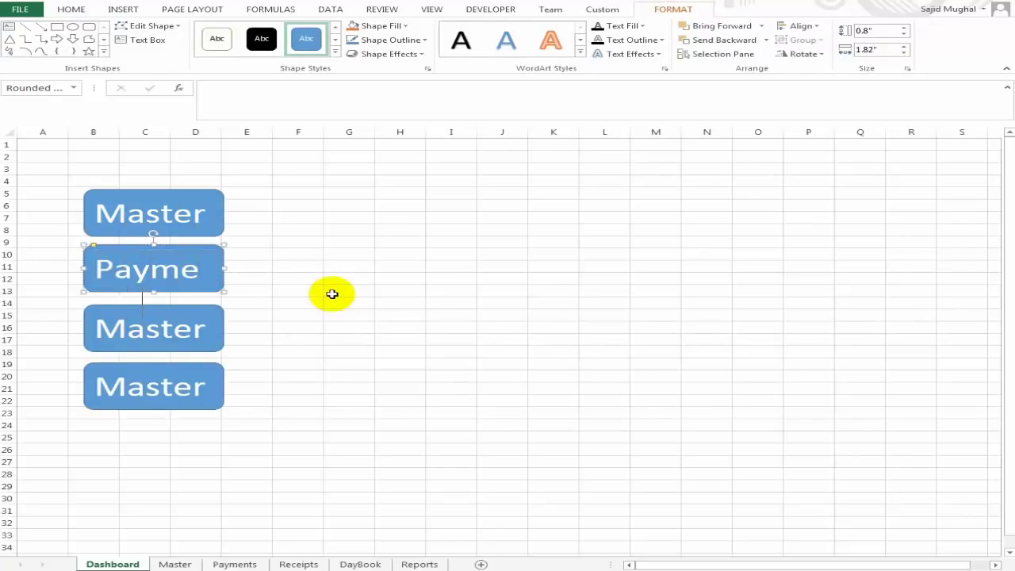
key("ctrl+a")
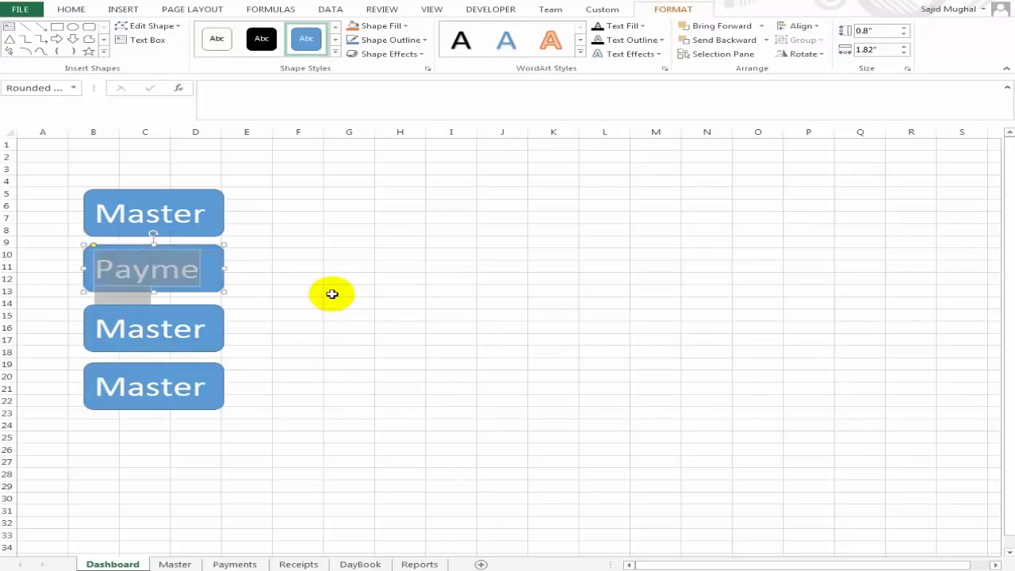
key("ctrl+shift+comma")
key("ctrl+shift+comma")
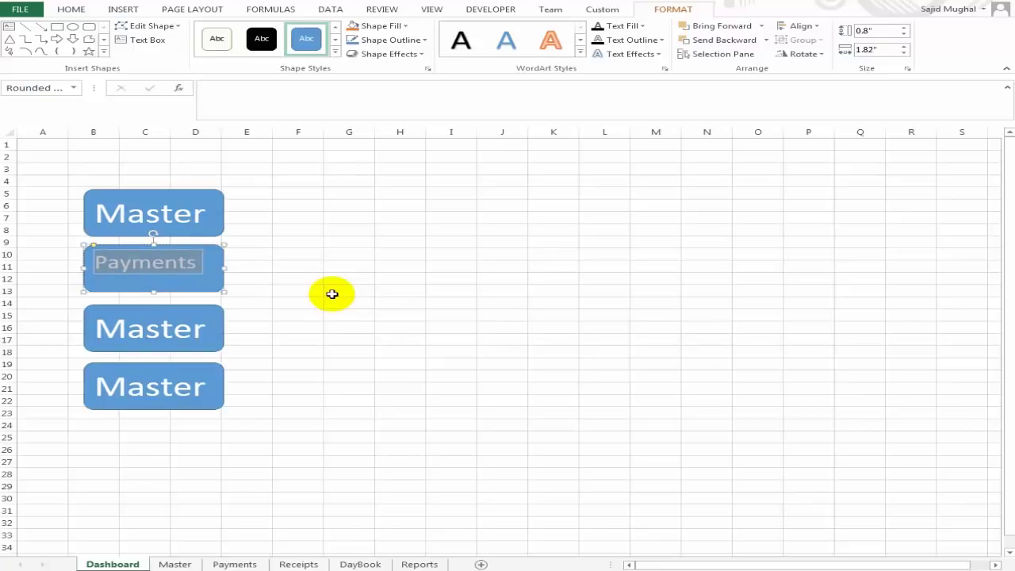
left_click(70, 9)
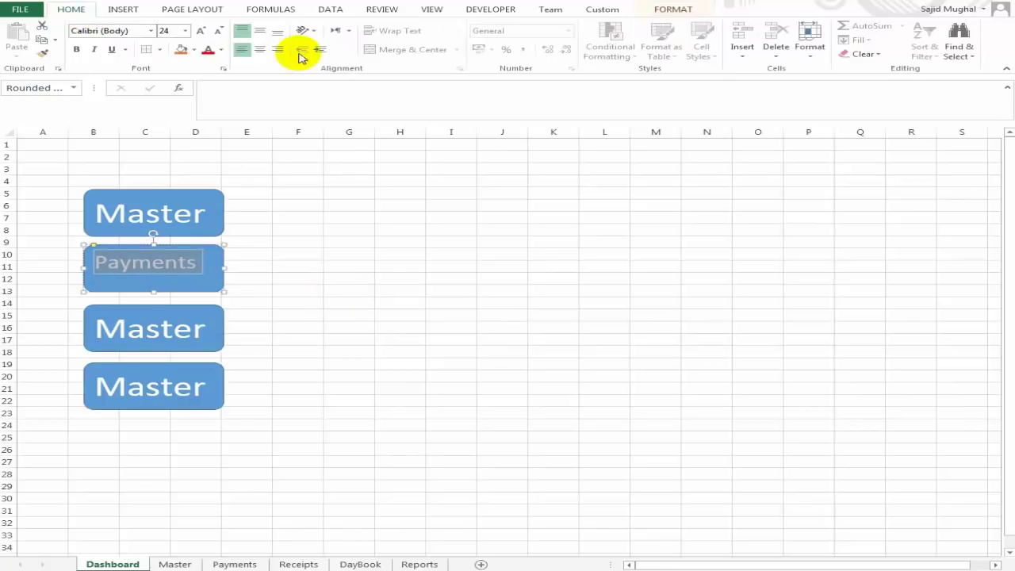
left_click(261, 50)
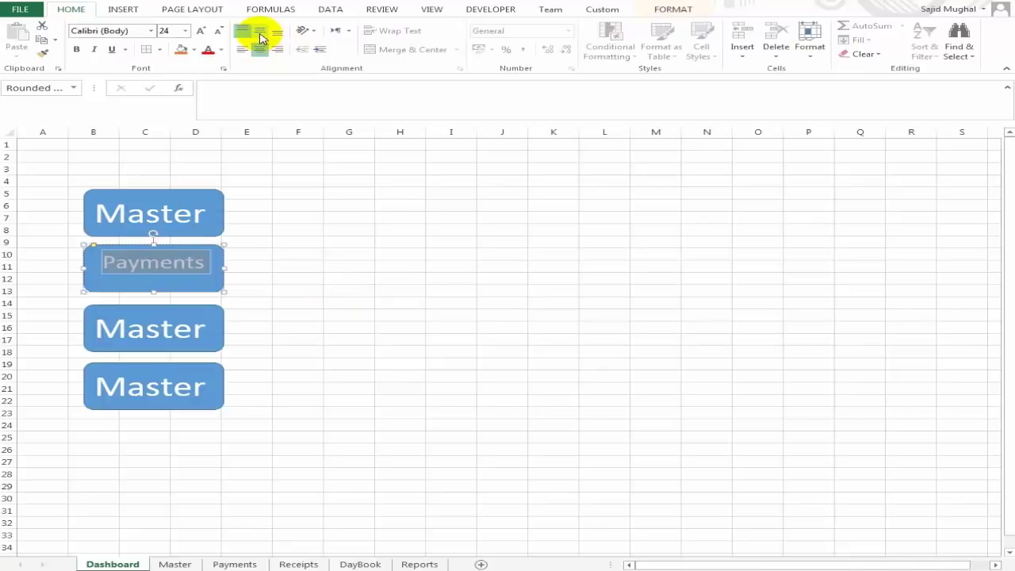
left_click(261, 35)
- Relabel the third button Receipts at size 32, centred horizontally and vertically
left_click(217, 344)
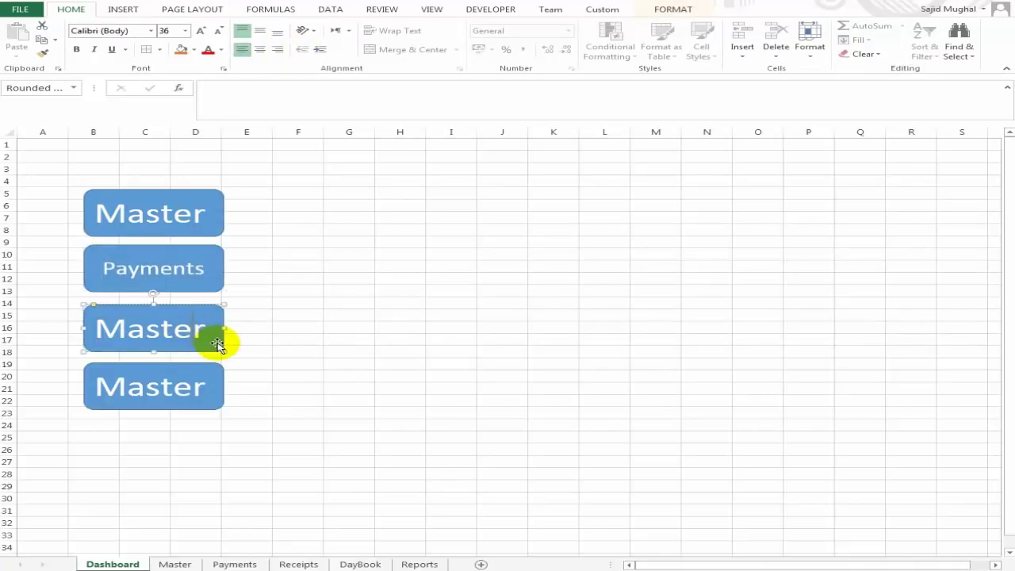
double_click(217, 344)
type("Receipt")
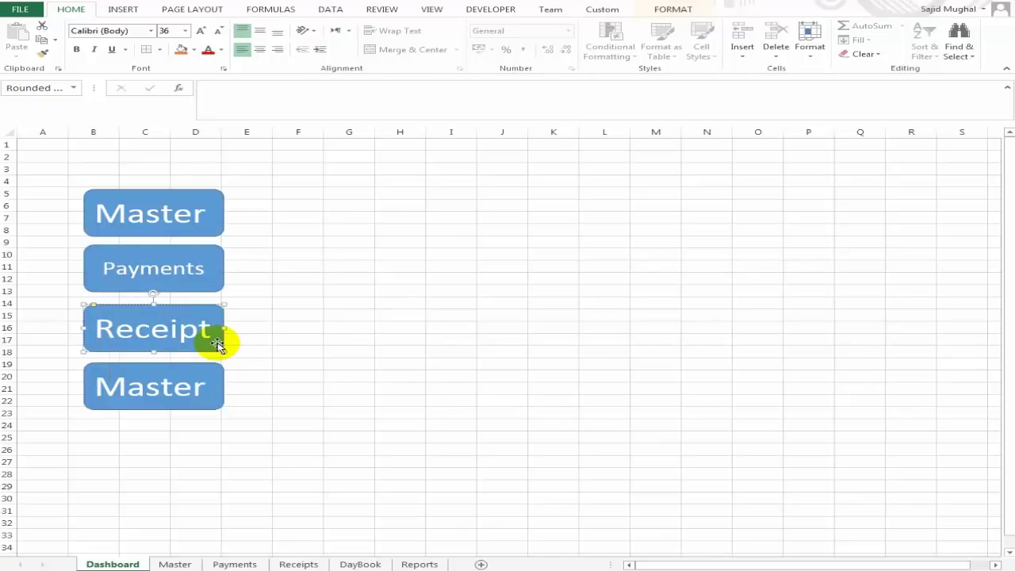
type("s")
key("ctrl+a")
key("ctrl+shift+comma")
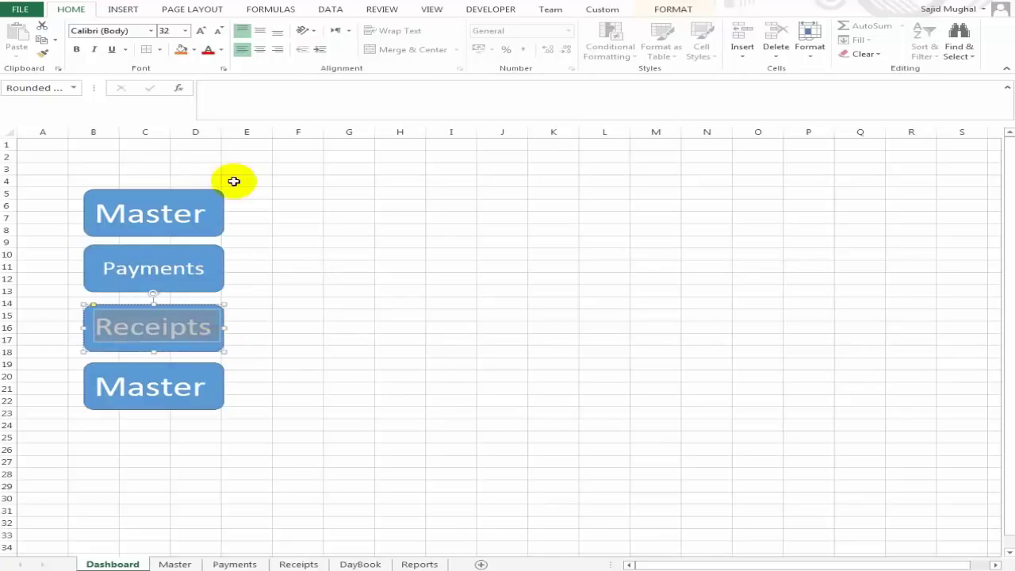
left_click(258, 47)
left_click(260, 31)
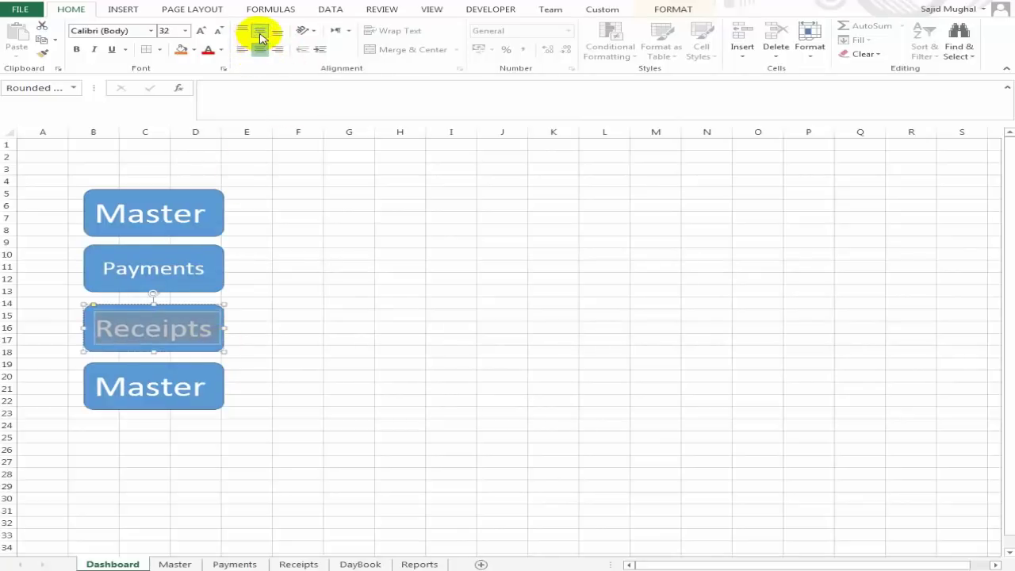
left_click(351, 337)
- Relabel the bottom button DayBook with centred, middle-aligned text
left_click(151, 389)
key("ctrl+a")
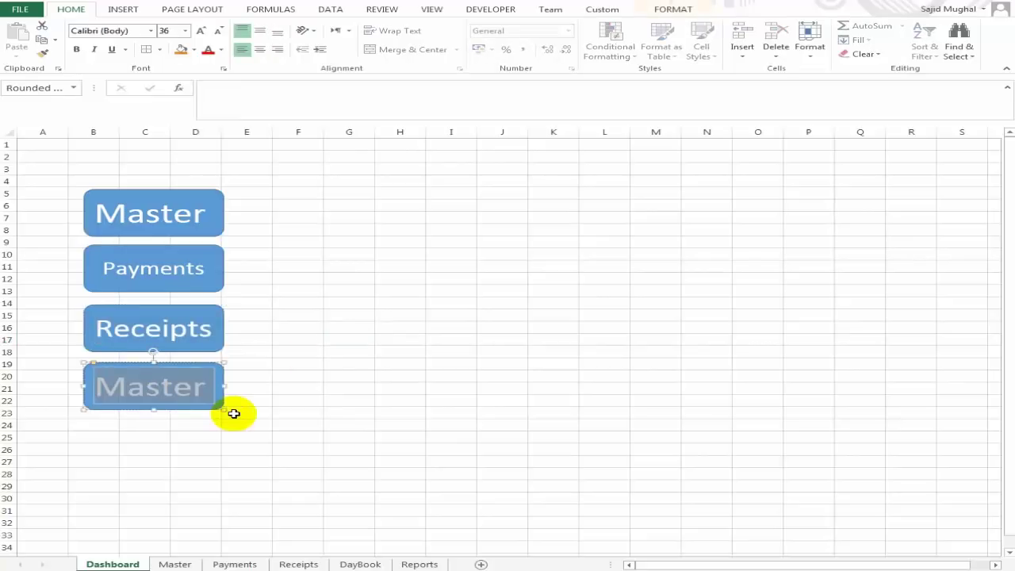
type("DayBo")
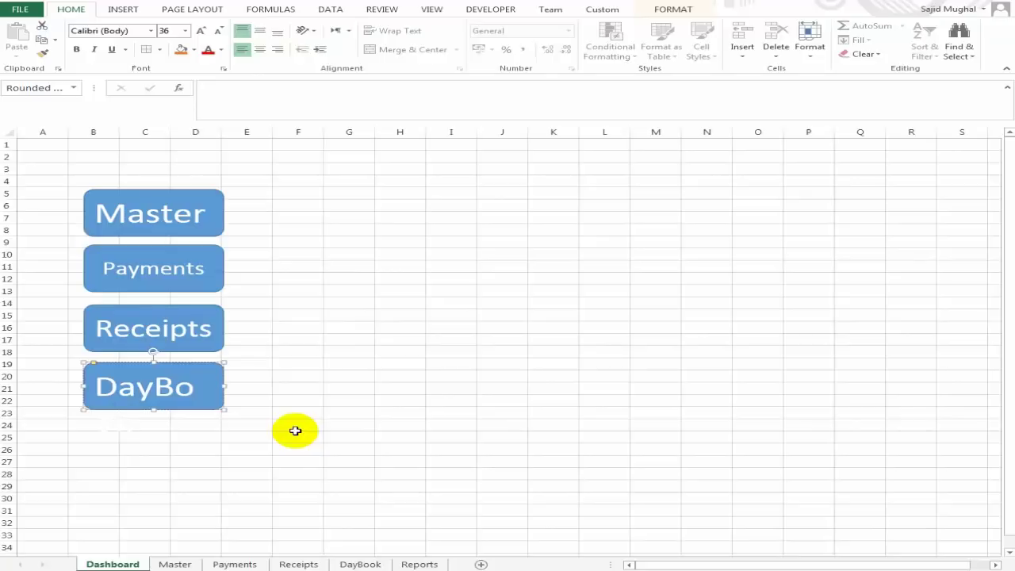
type("ok")
key("ctrl+a")
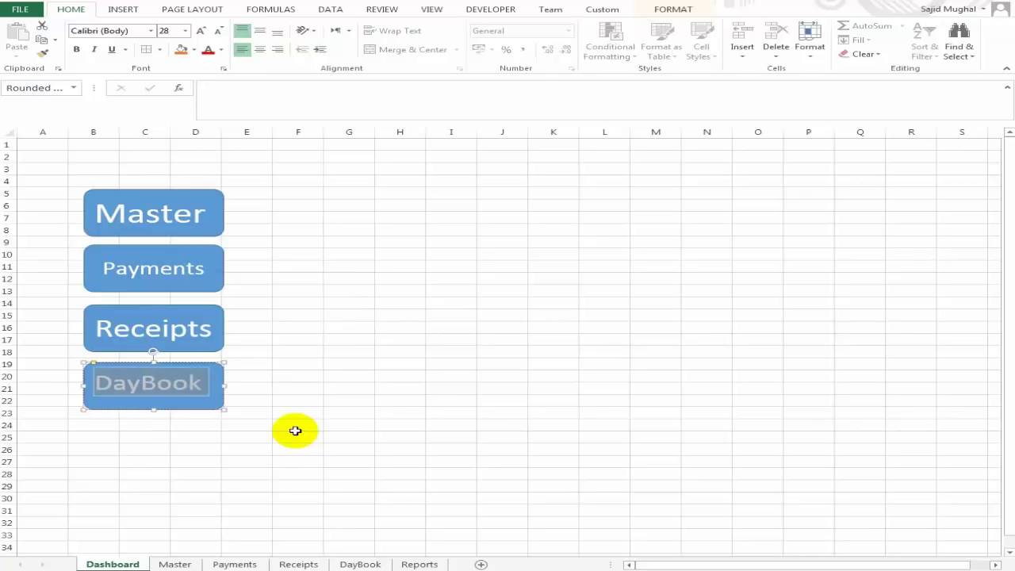
left_click(260, 49)
left_click(260, 30)
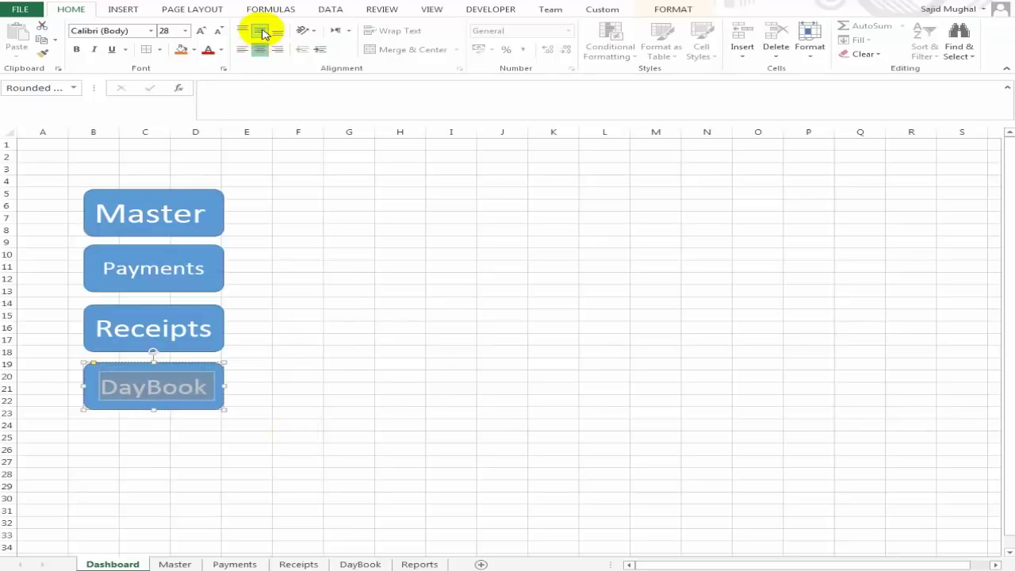
left_click(265, 397)
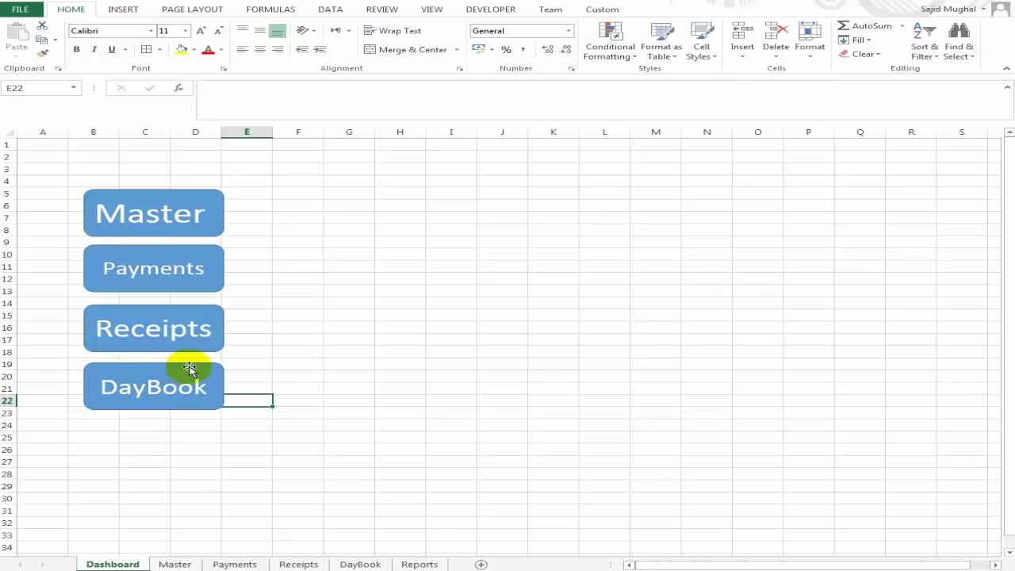
- Copy the DayBook button below it and relabel the copy Reports
left_click_drag(192, 371, 175, 428)
left_click(314, 412)
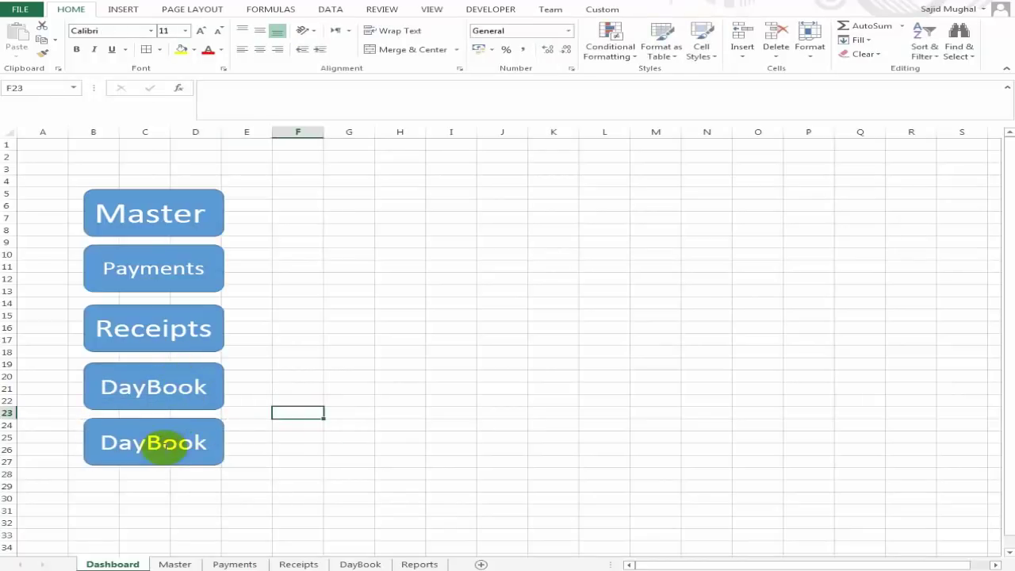
left_click(170, 441)
key("ctrl+a")
type("Re")
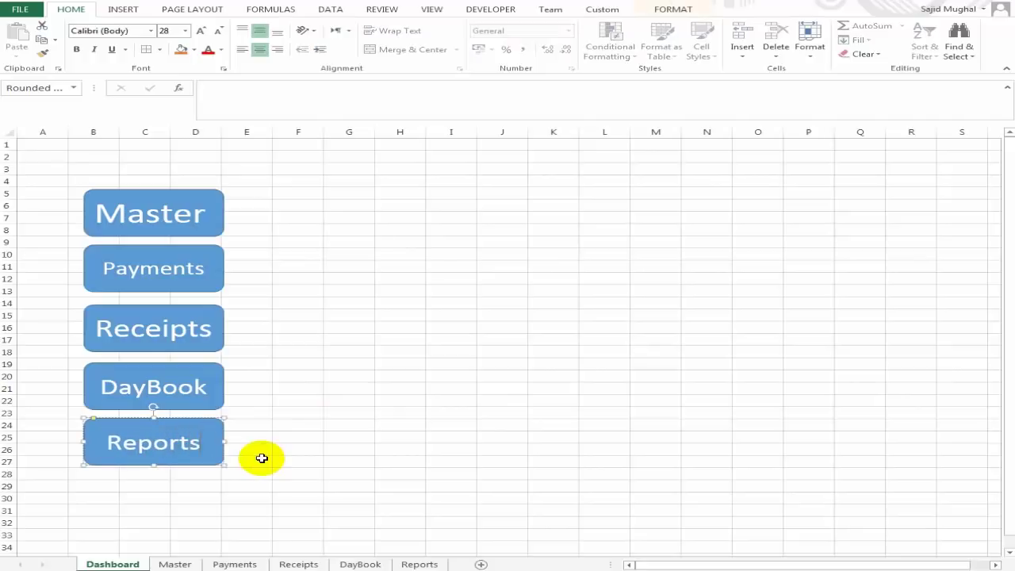
left_click(293, 338)
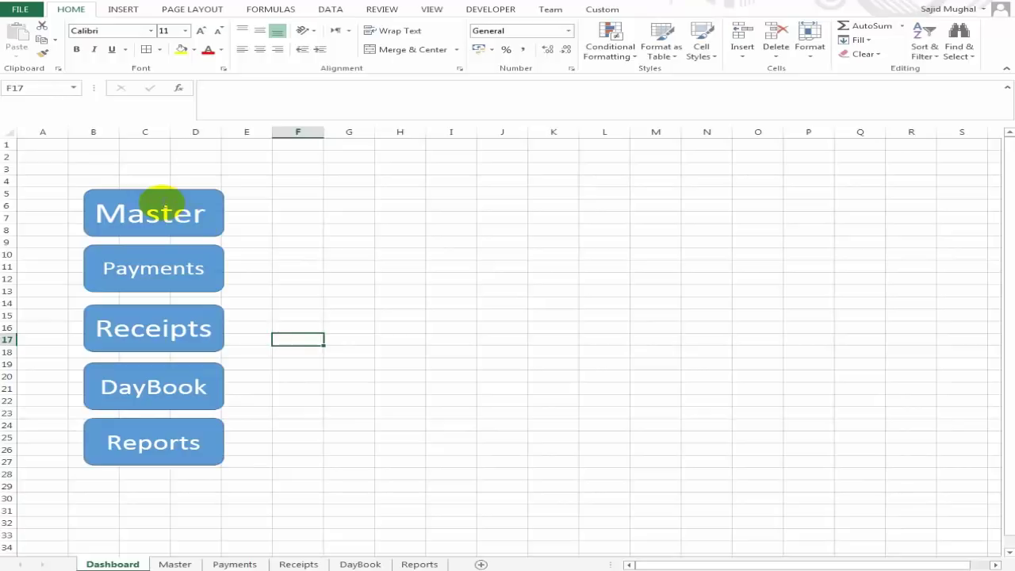
- Centre the Master button's label horizontally and vertically
left_click(166, 208)
key("ctrl+a")
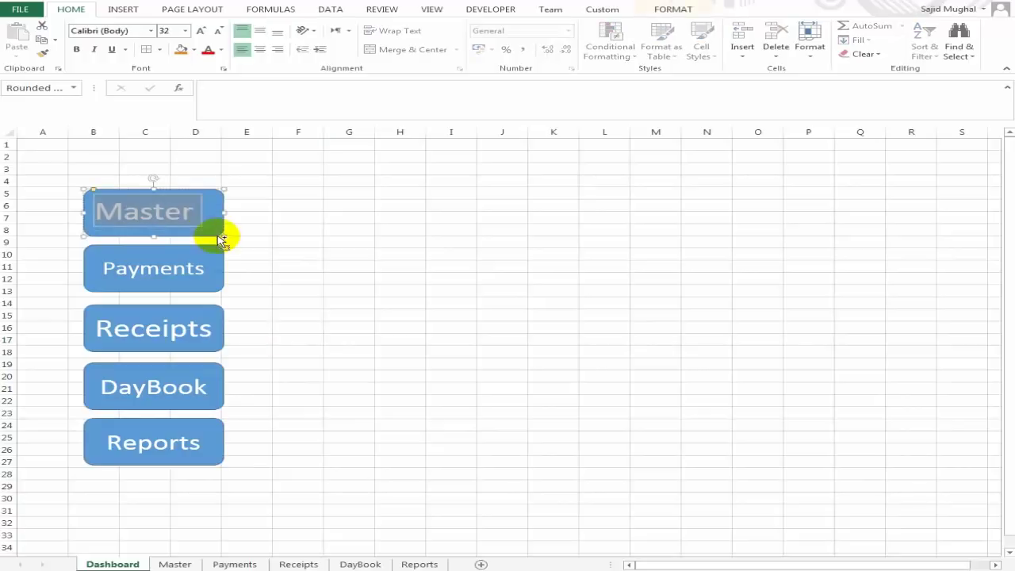
left_click(259, 49)
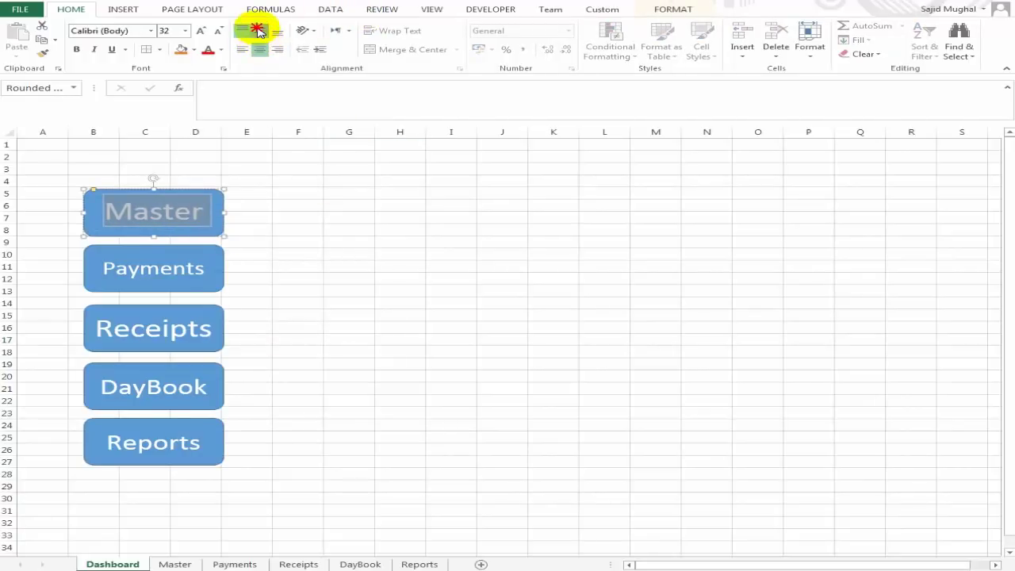
left_click(260, 31)
left_click(353, 303)
left_click(408, 350)
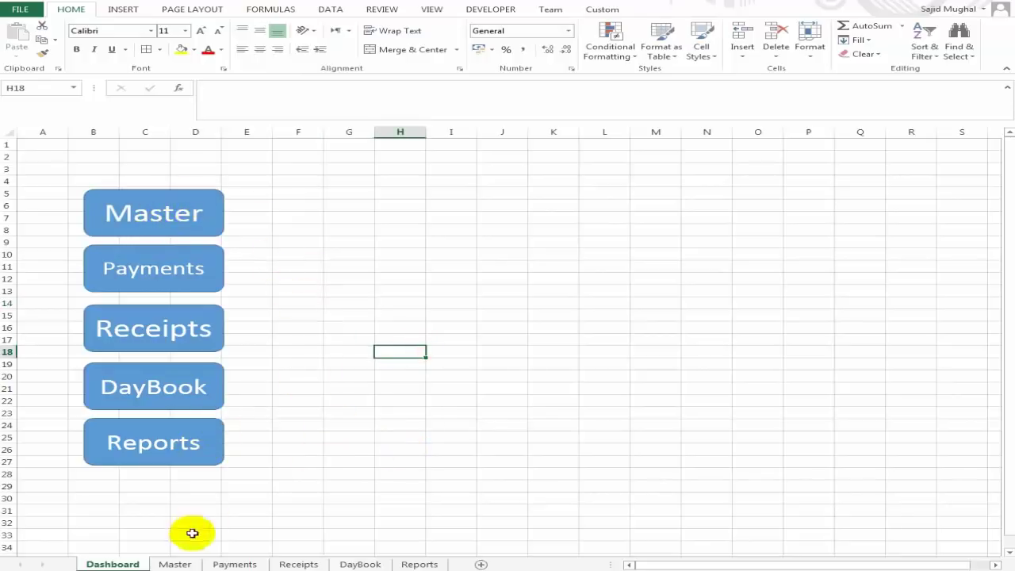
left_click(195, 200)
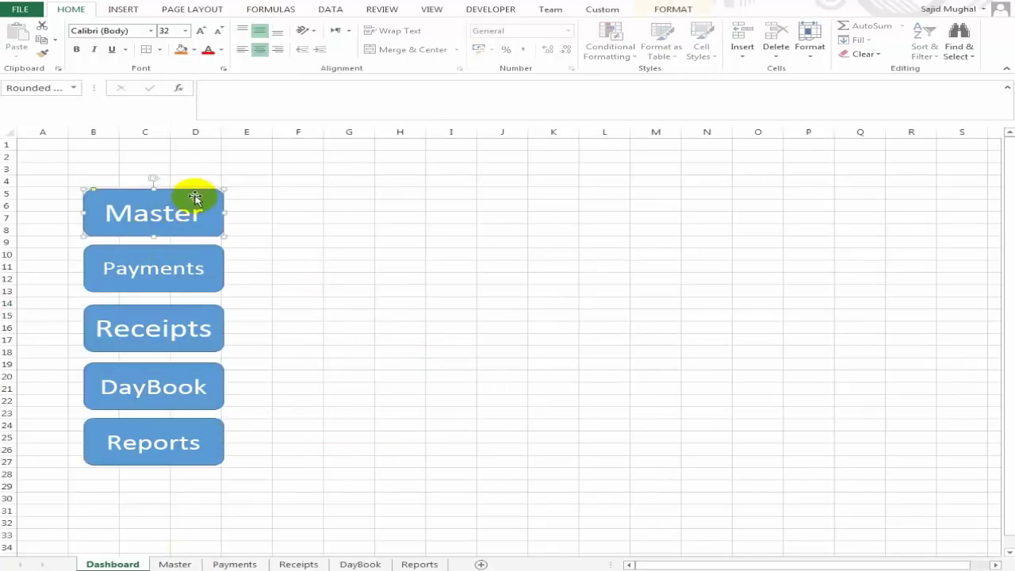
- Hyperlink the Master button to the Master sheet in this workbook and test it
right_click(195, 198)
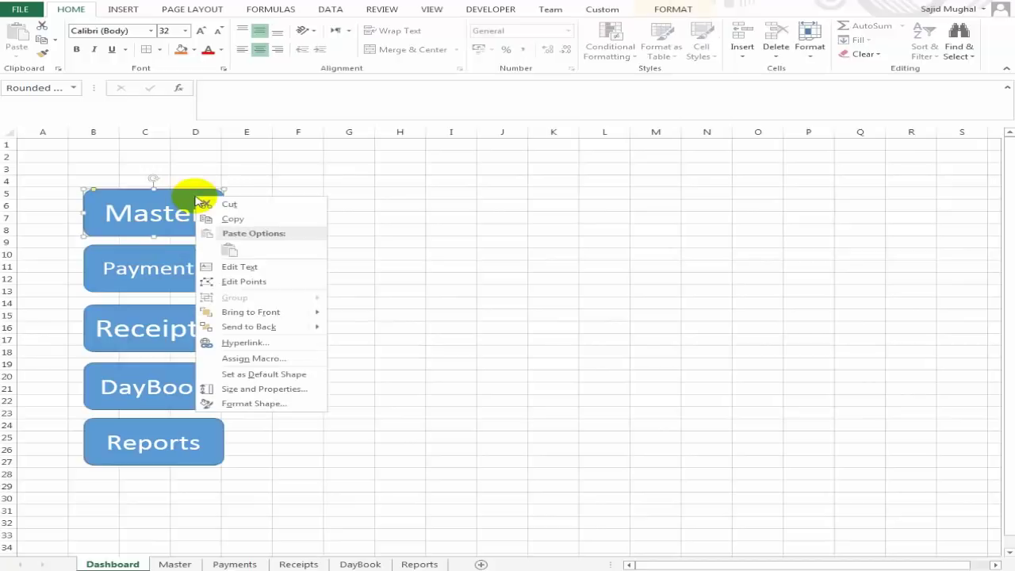
left_click(275, 342)
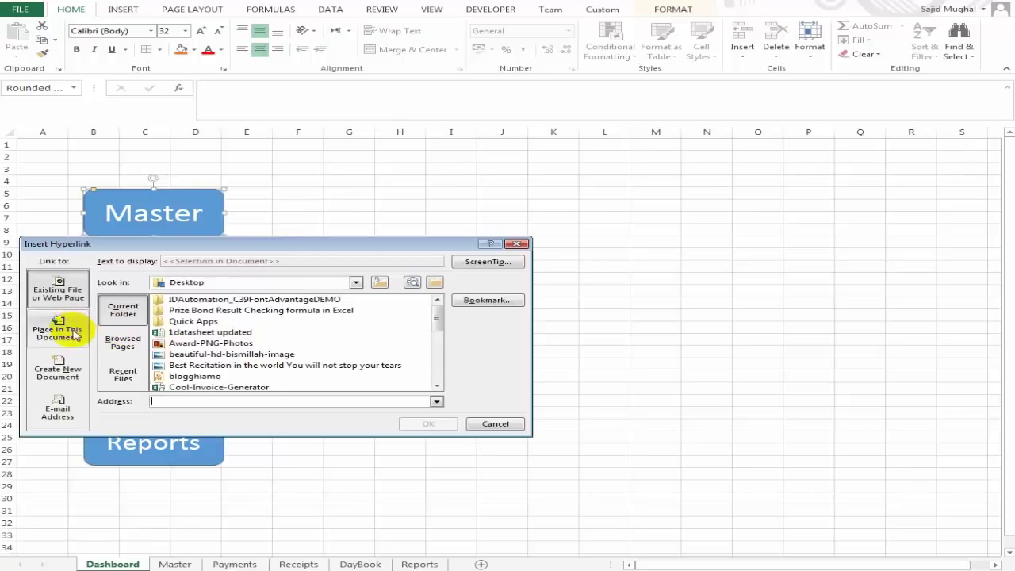
left_click(79, 336)
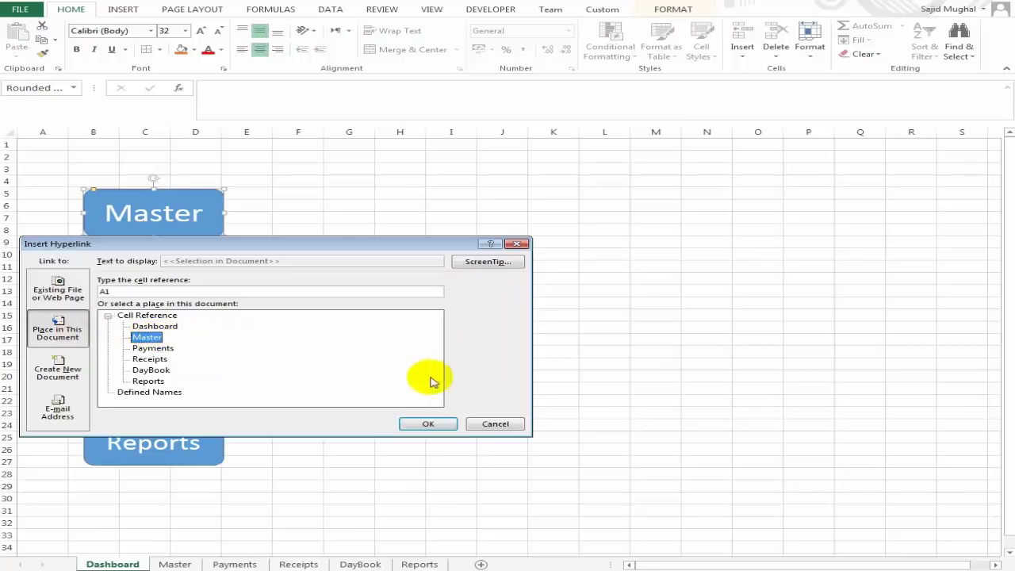
left_click(426, 424)
left_click(337, 300)
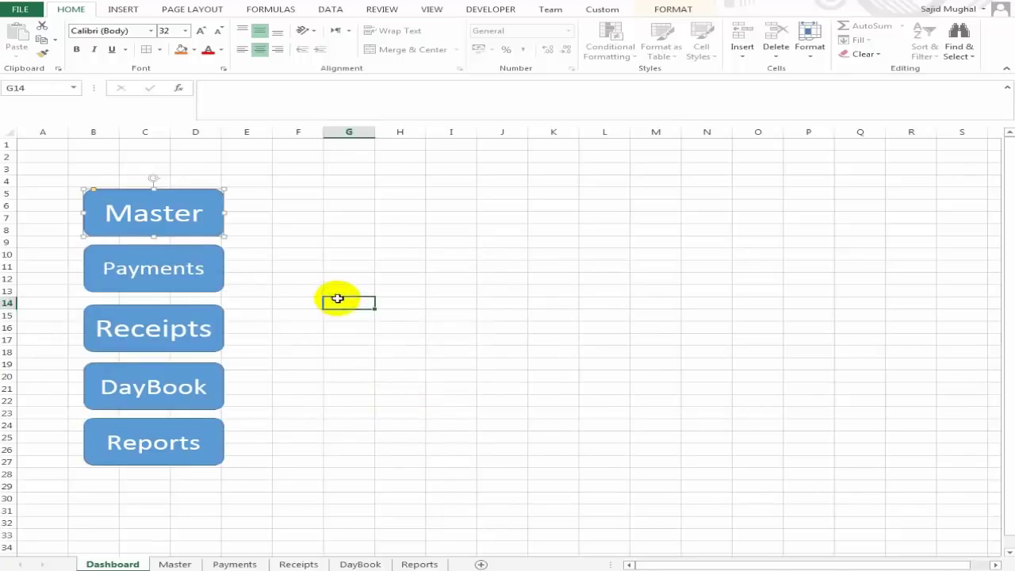
left_click(195, 199)
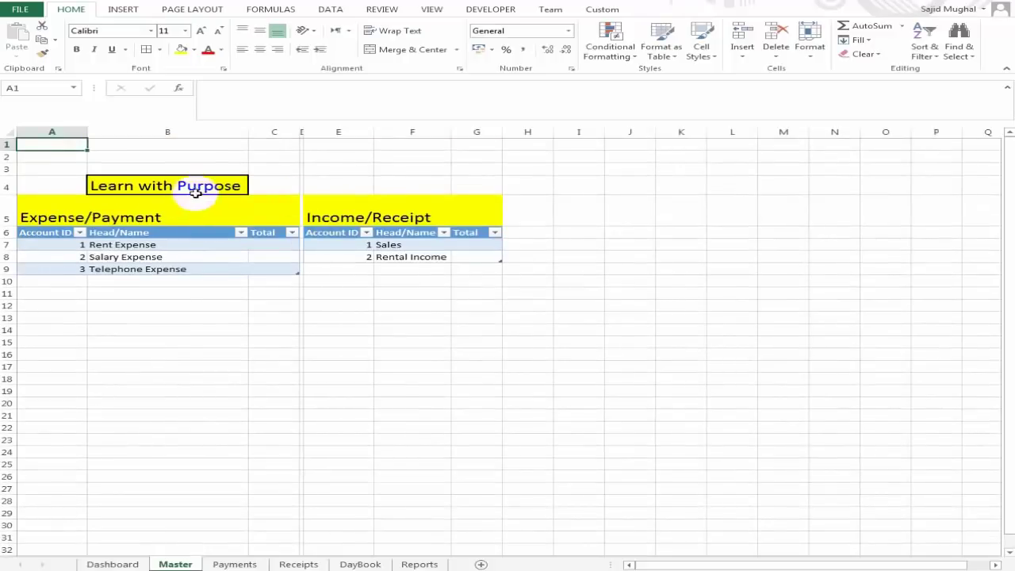
left_click(113, 564)
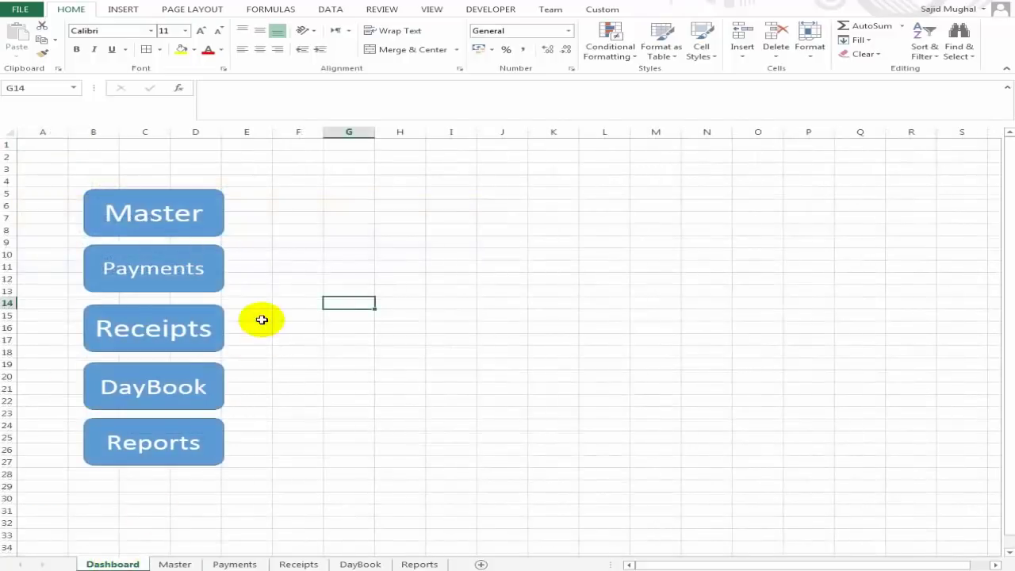
- Select the Payments button and dismiss its actions list without adding a link
left_click(169, 255, "ctrl")
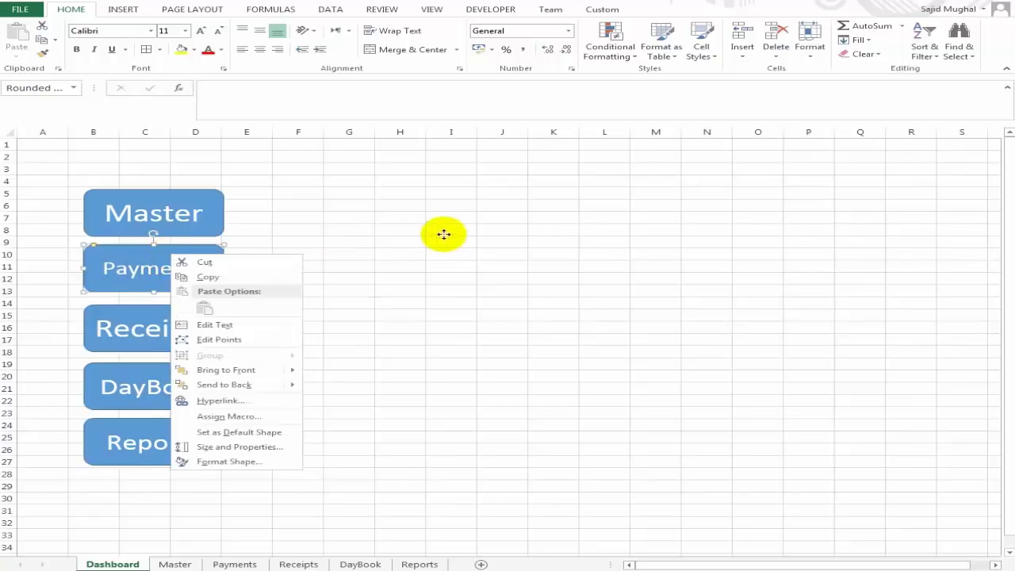
left_click(154, 268)
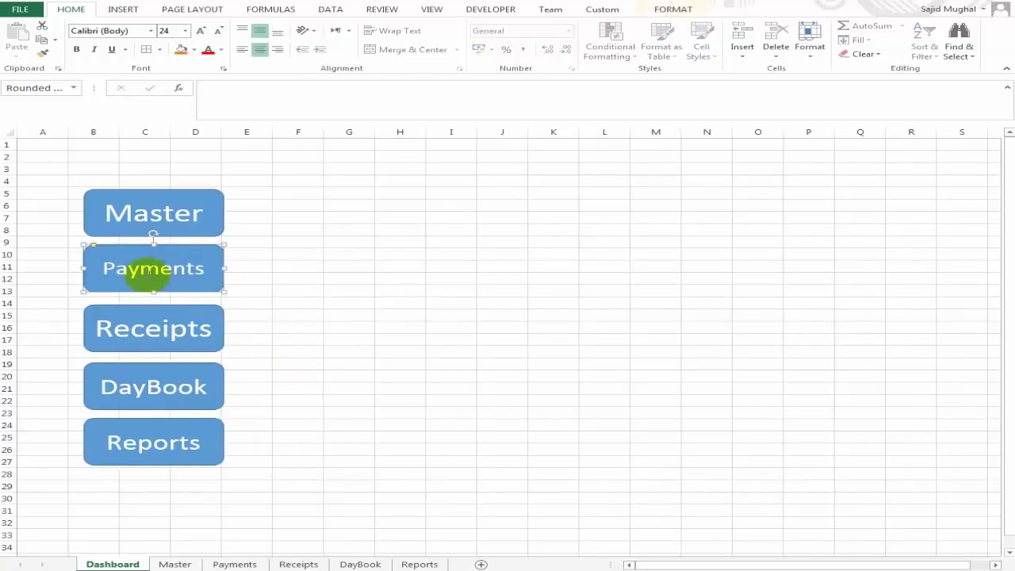
left_click(432, 362)
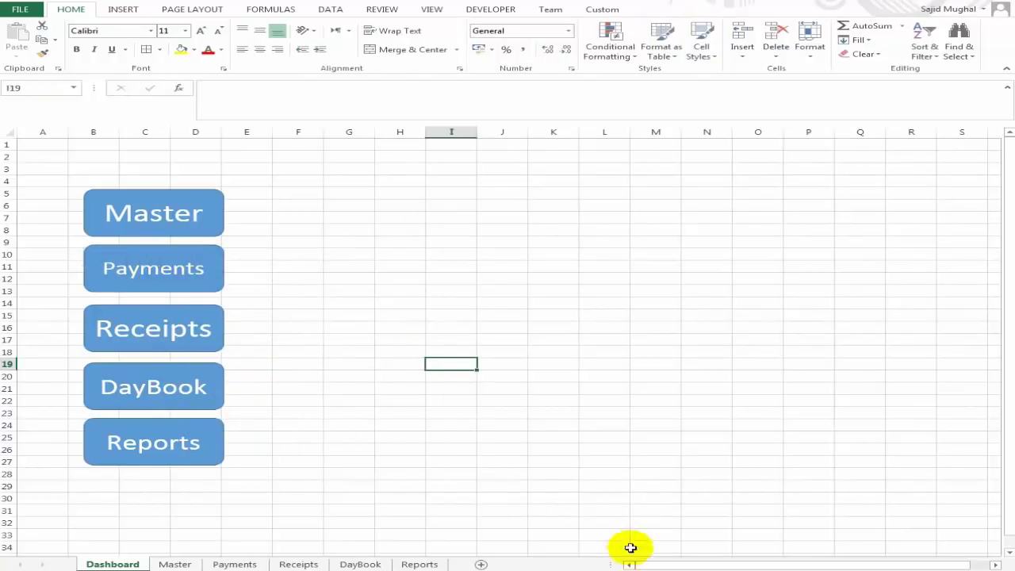
left_click(294, 286)
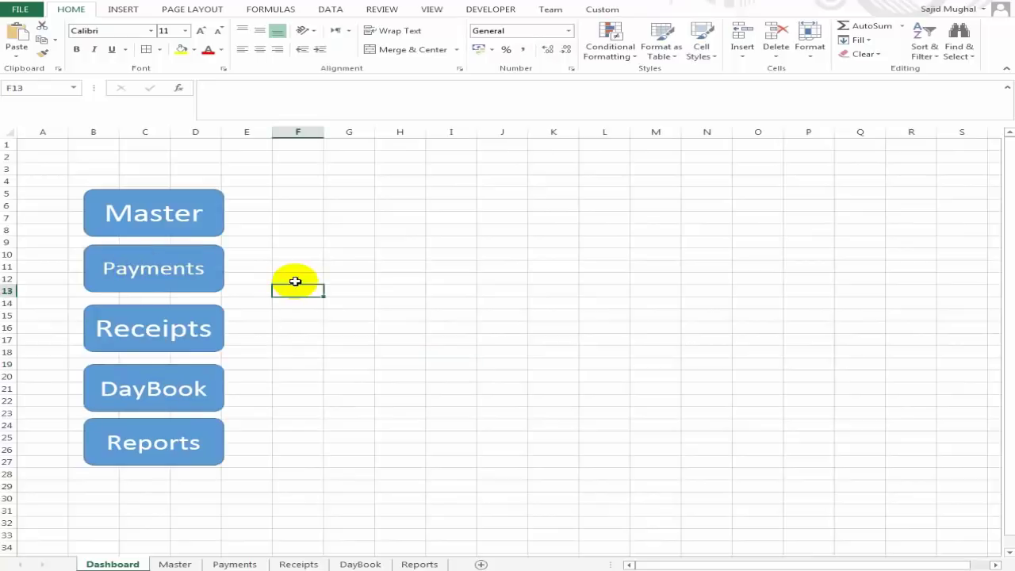
left_click(296, 245)
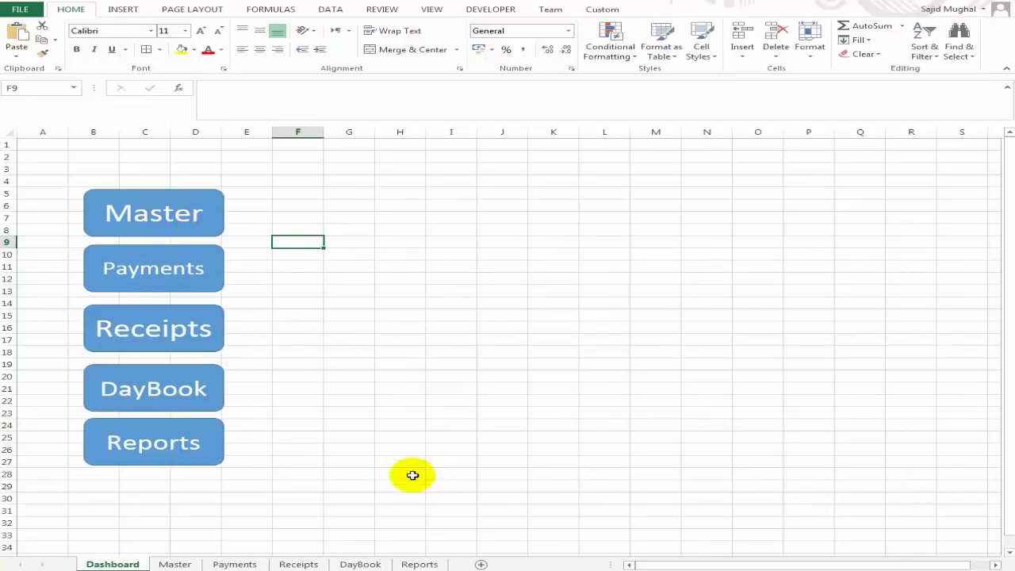
- On Reports, insert entire blank columns before column A, shifting the tables rightward
left_click(419, 564)
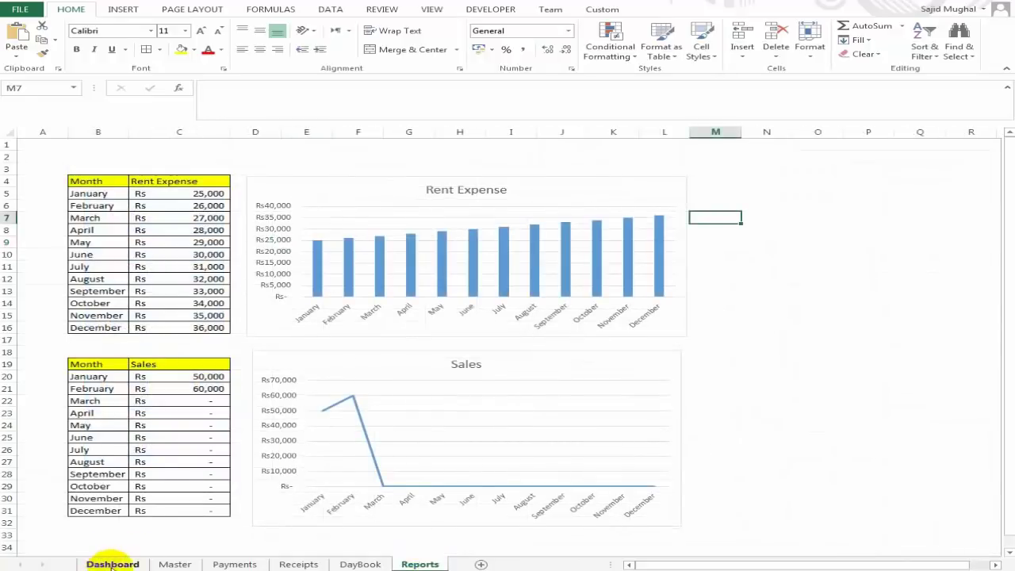
left_click(50, 132)
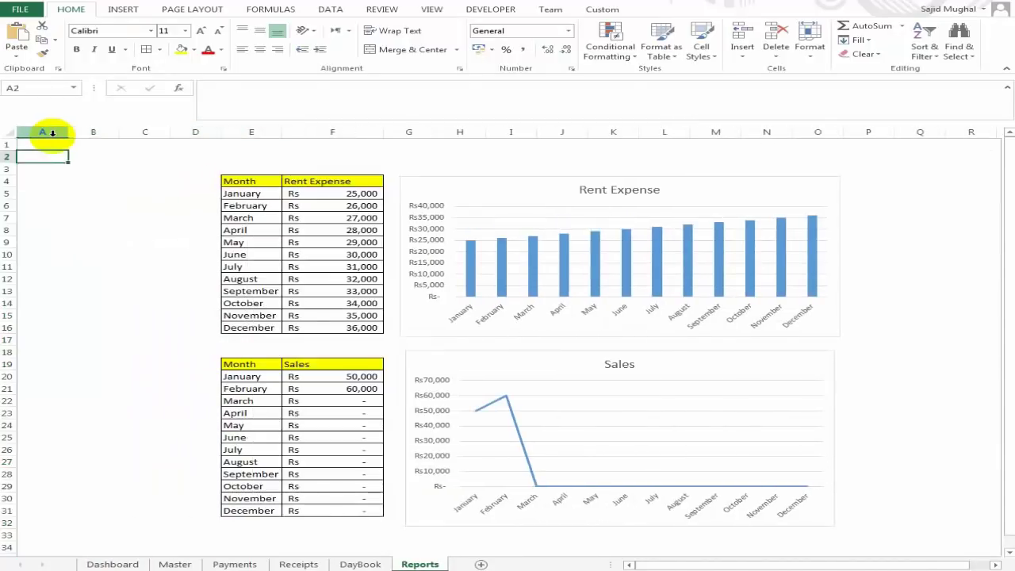
key("ctrl+shift+plus")
key("Return")
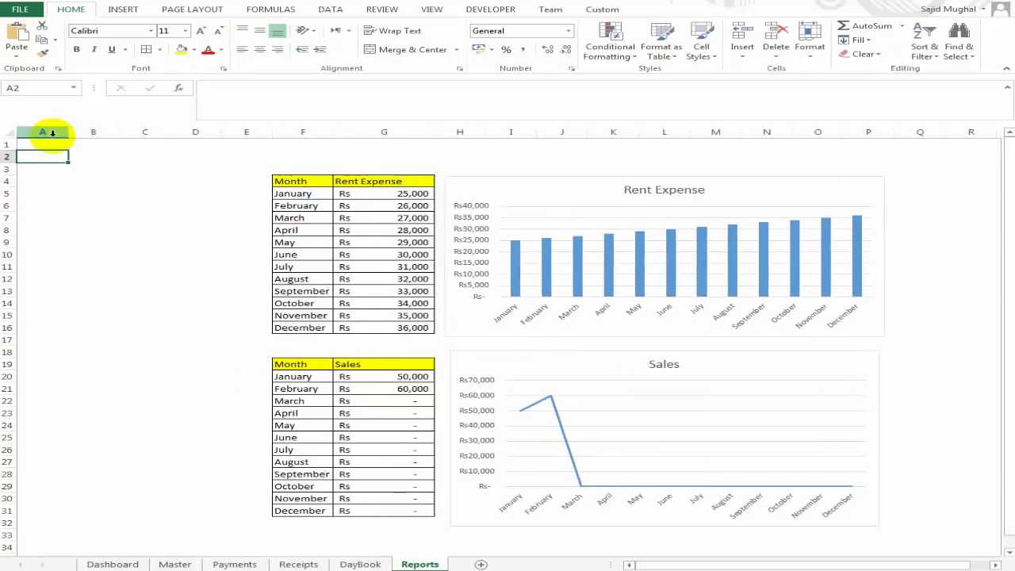
key("ctrl+shift+plus")
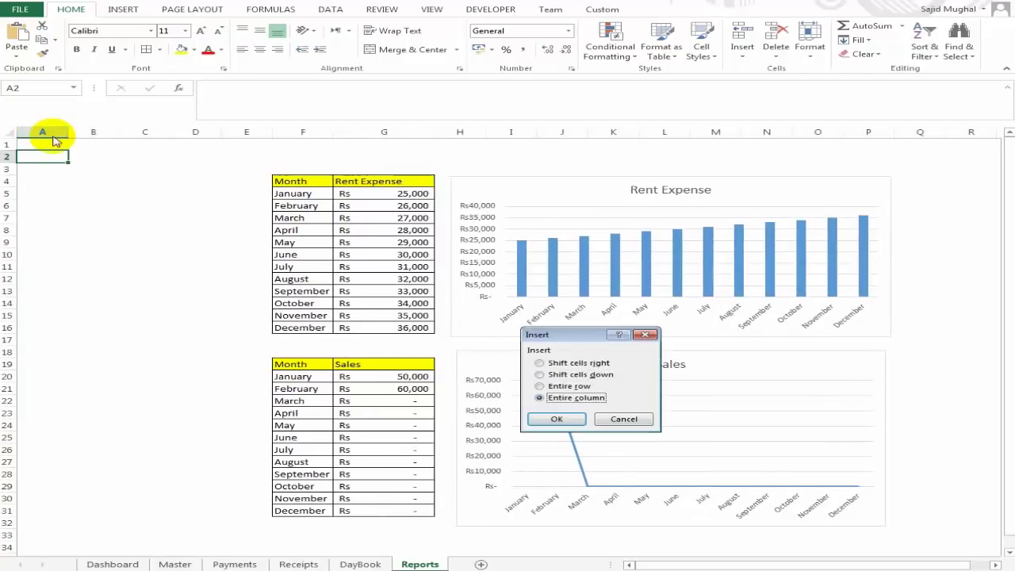
key("Return")
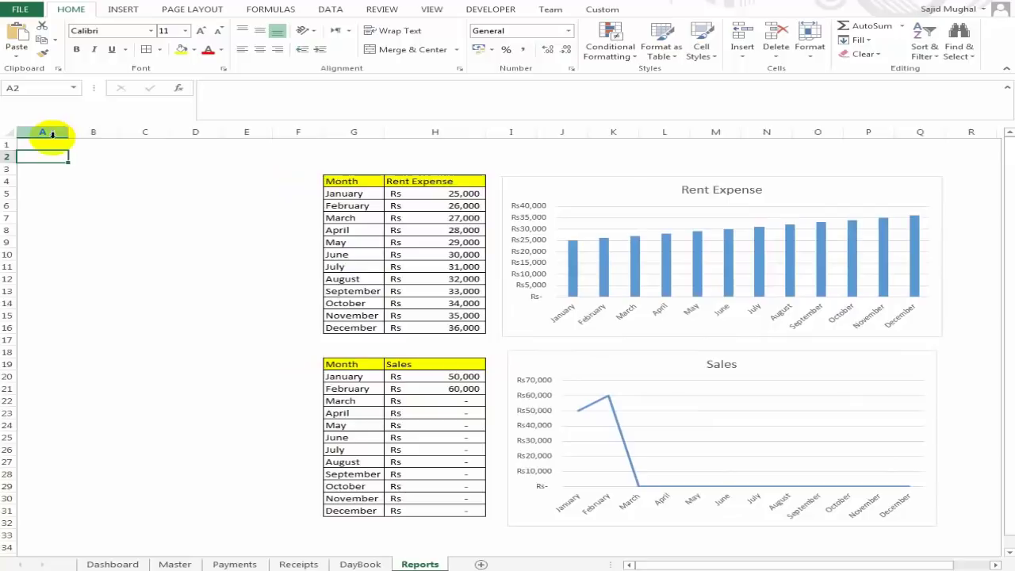
- Select all five navigation buttons on Dashboard and cut them
left_click(110, 564)
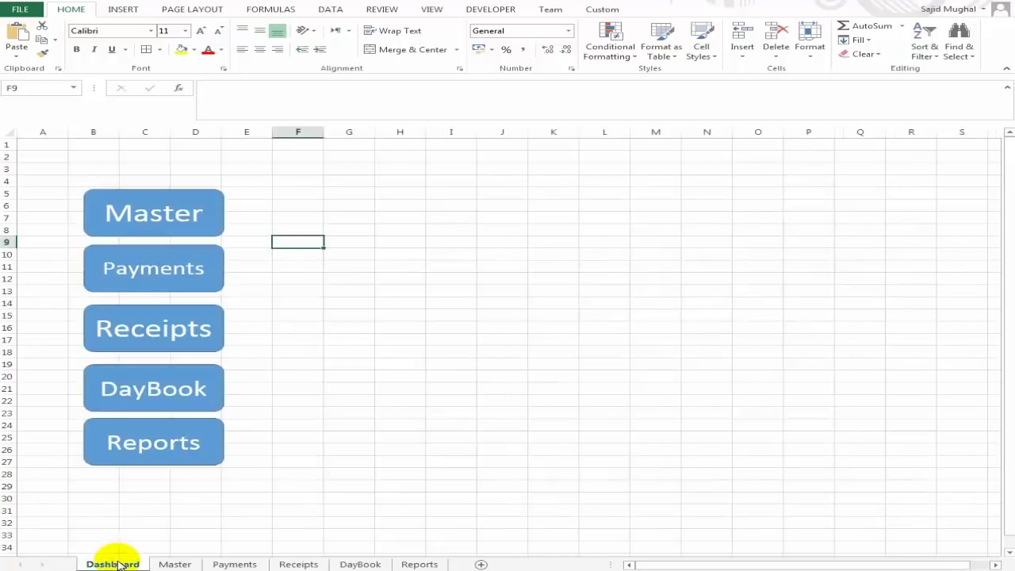
left_click(175, 199, "ctrl")
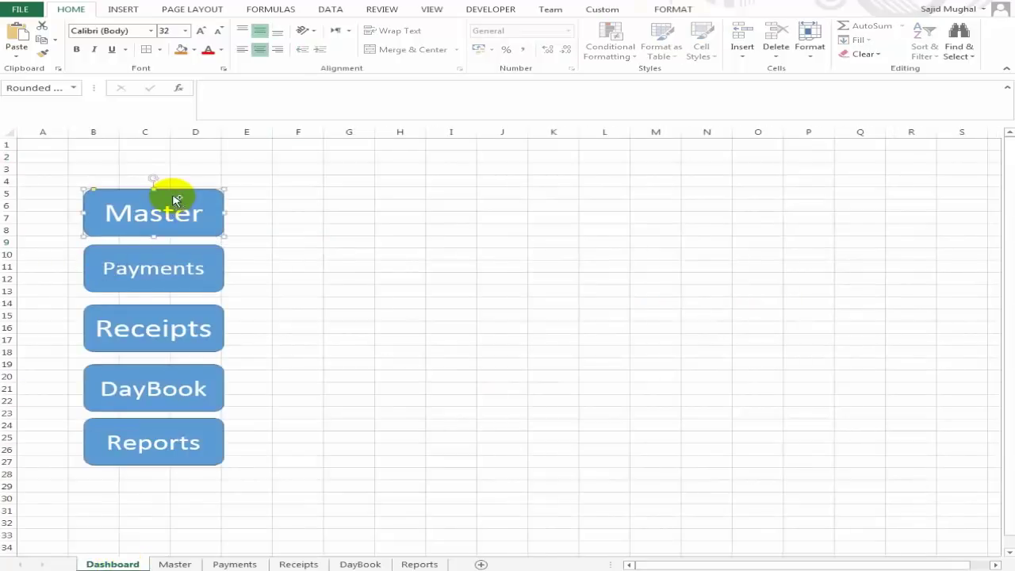
left_click(178, 249, "ctrl")
left_click(172, 317, "ctrl")
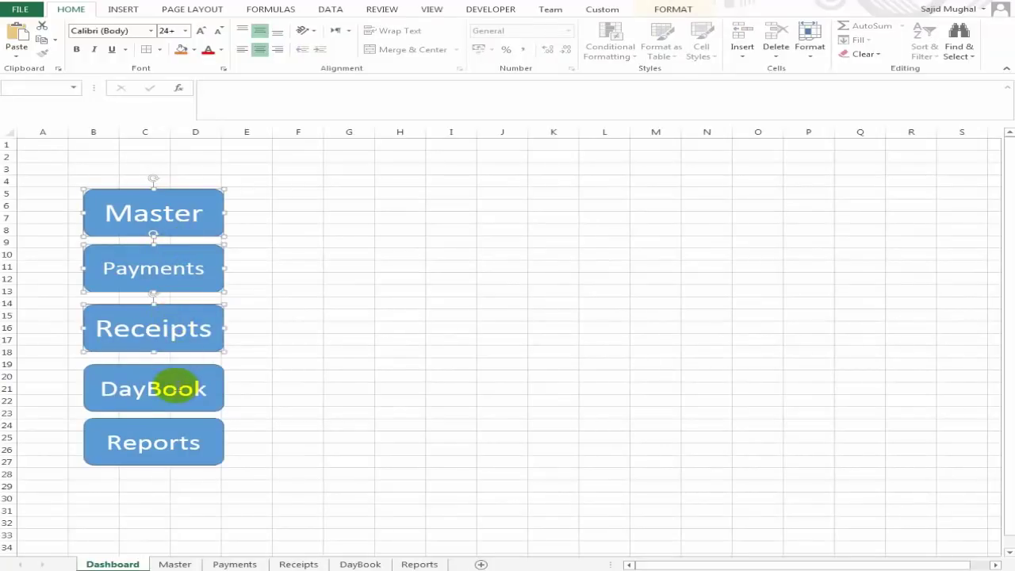
left_click(176, 388, "ctrl")
left_click(170, 433, "ctrl")
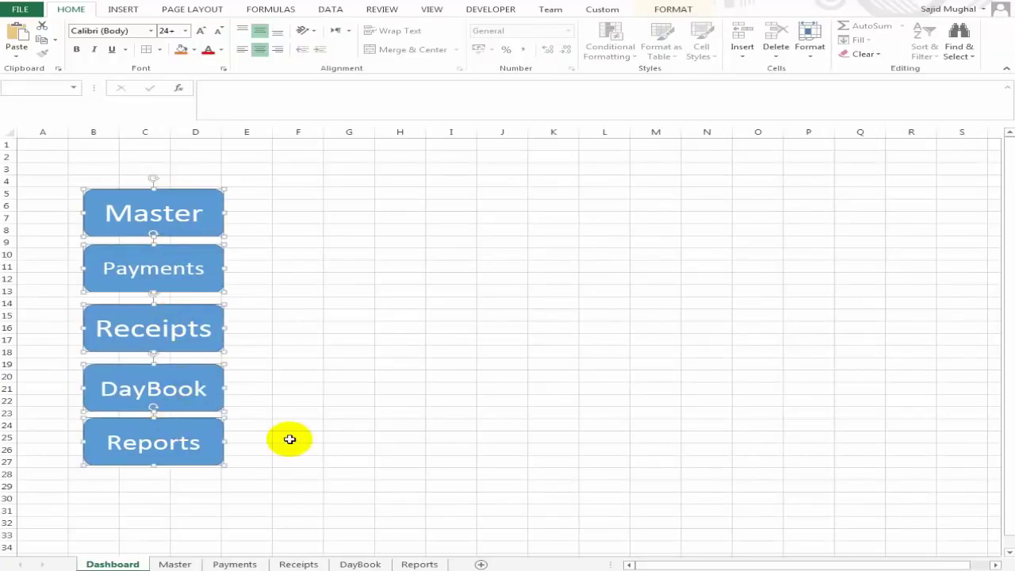
key("Delete")
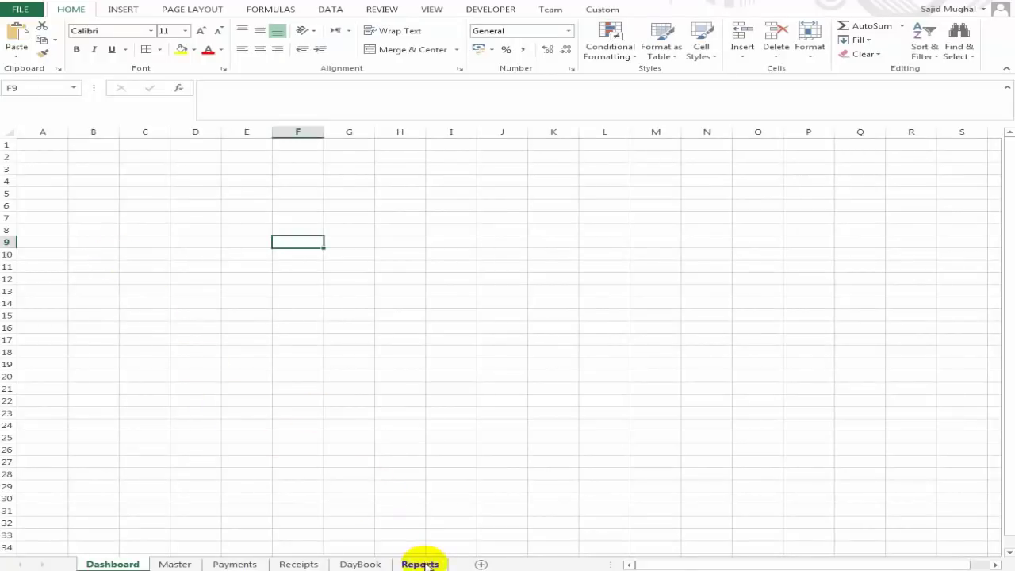
- Paste the five buttons at cell B5 on the Reports sheet
left_click(421, 564)
left_click(43, 181)
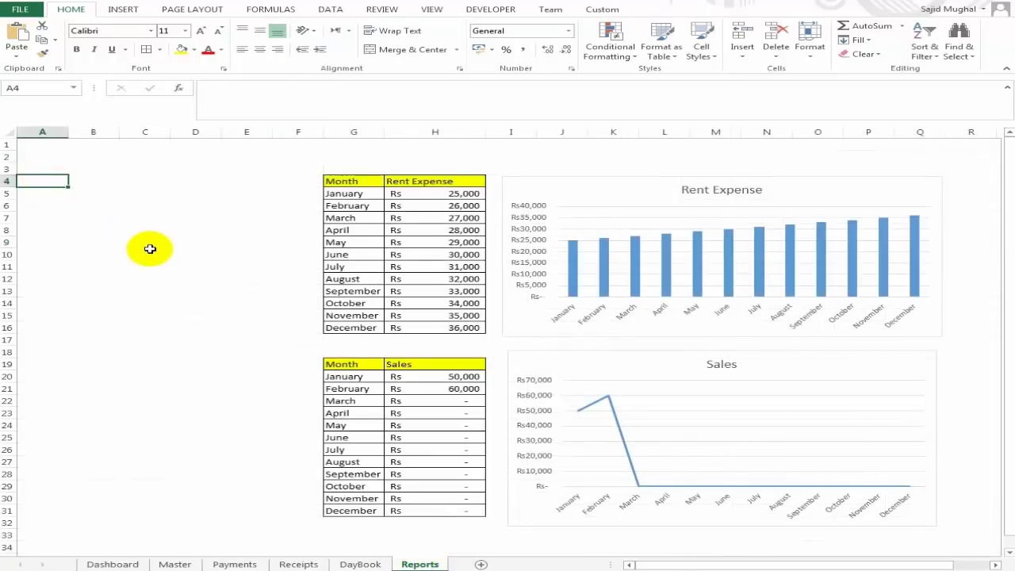
left_click(100, 194)
key("ctrl+v")
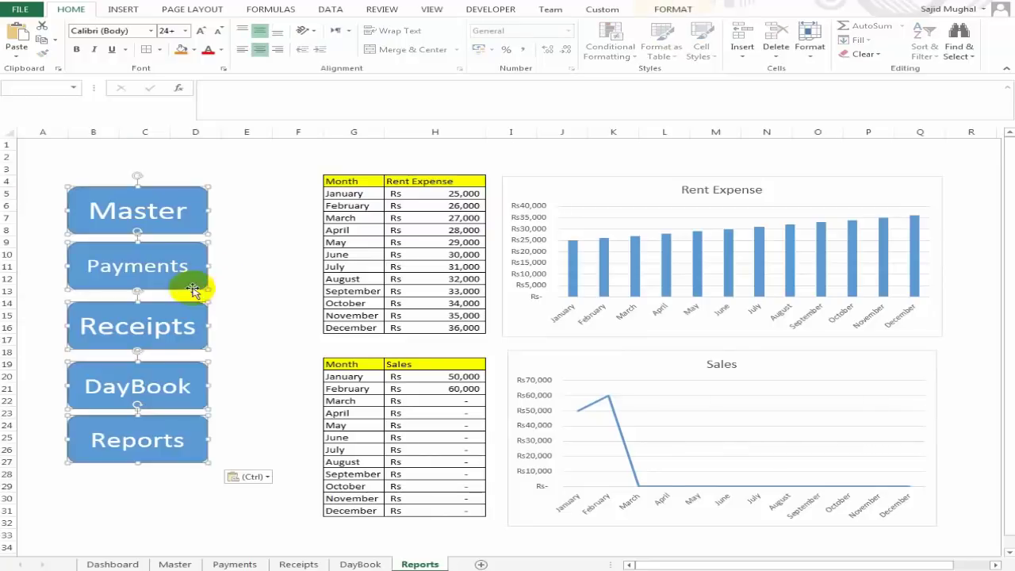
left_click(261, 315)
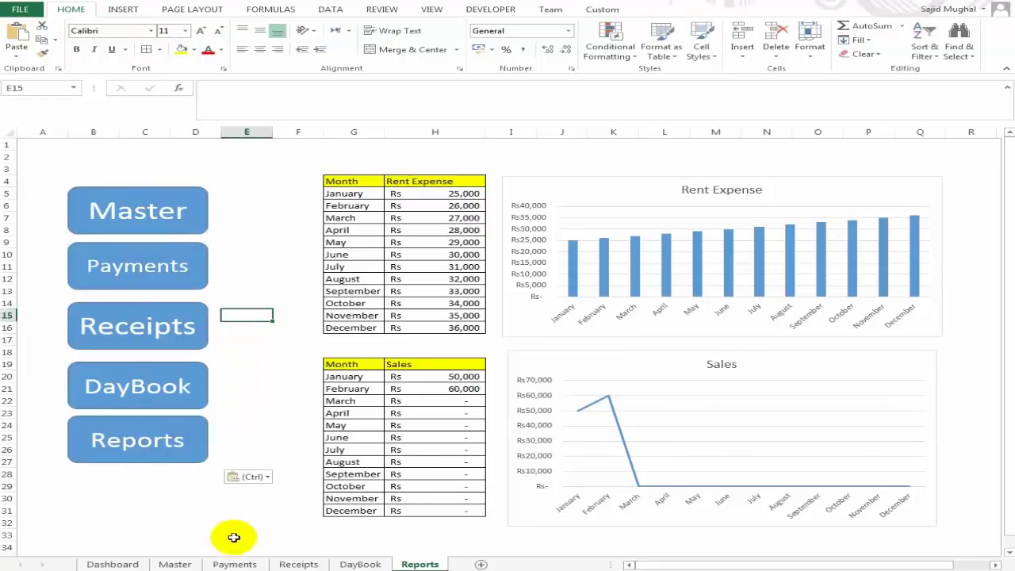
- Delete the blank Dashboard sheet and rename the Reports sheet to Dashboard
left_click(130, 563)
right_click(130, 563)
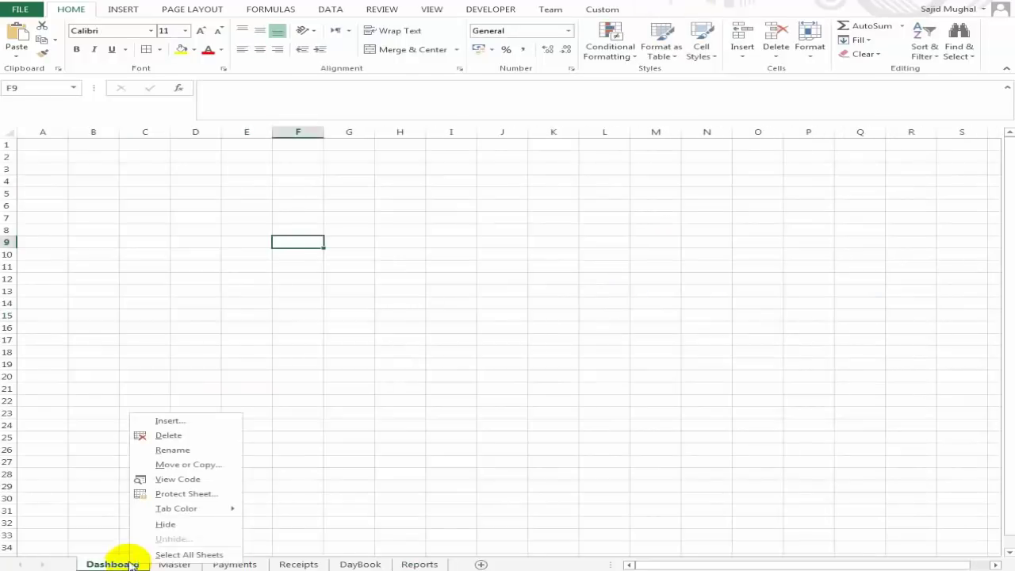
left_click(235, 435)
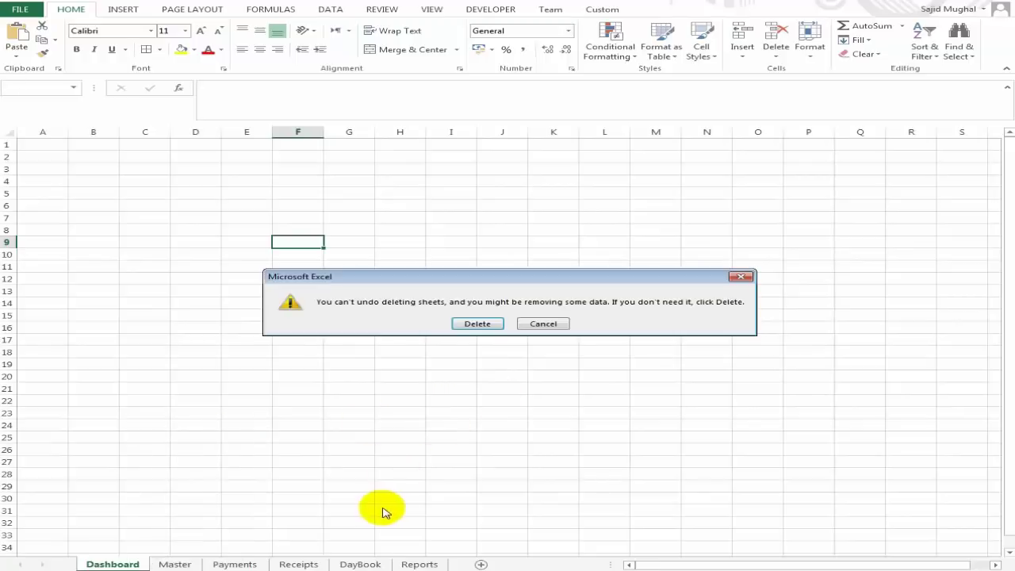
left_click(474, 323)
left_click(347, 564)
type("Dashboard")
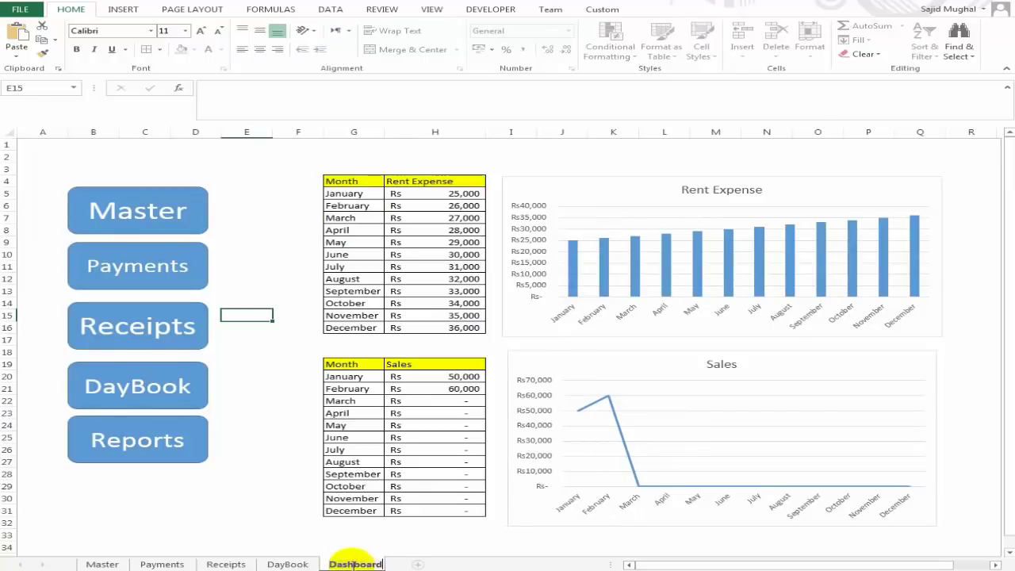
key("Return")
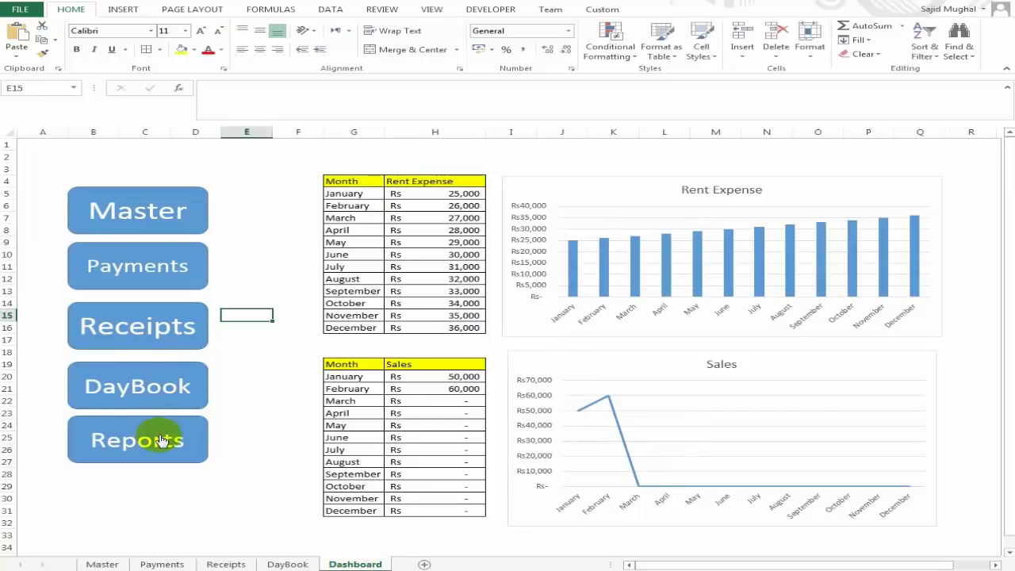
- Delete the Reports button shape from the new Dashboard sheet
left_click(146, 435, "ctrl")
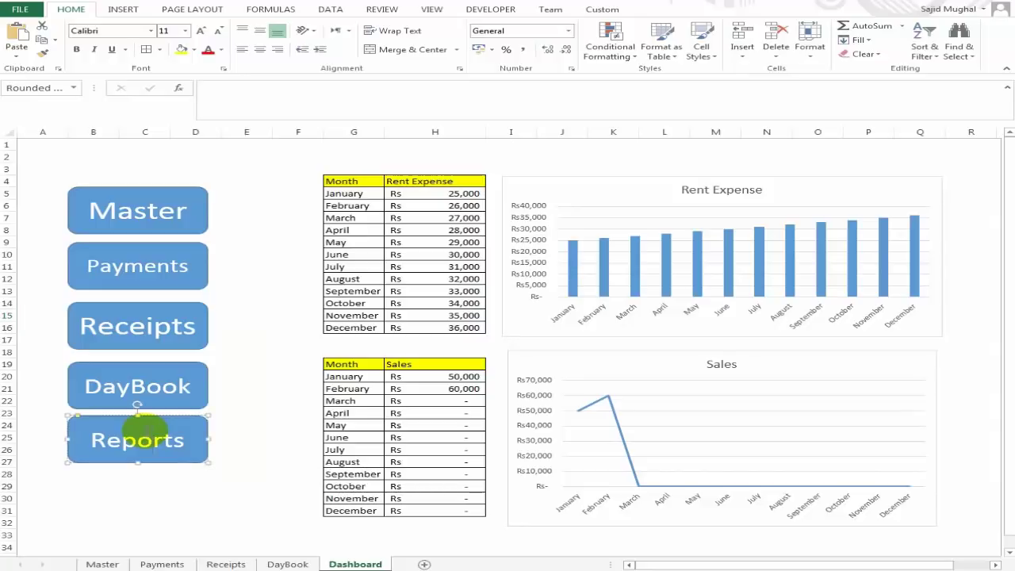
right_click(147, 434)
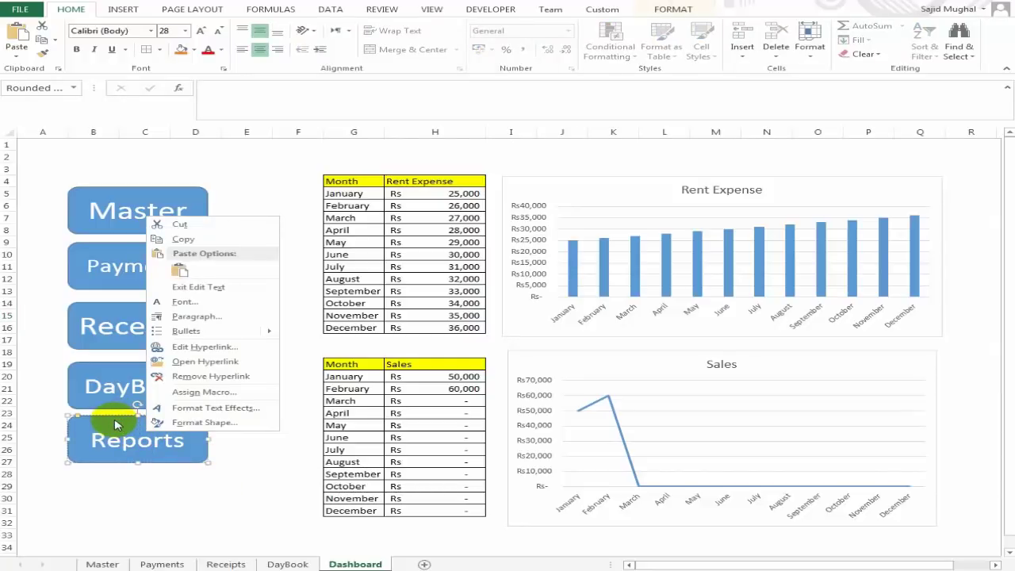
key("Escape")
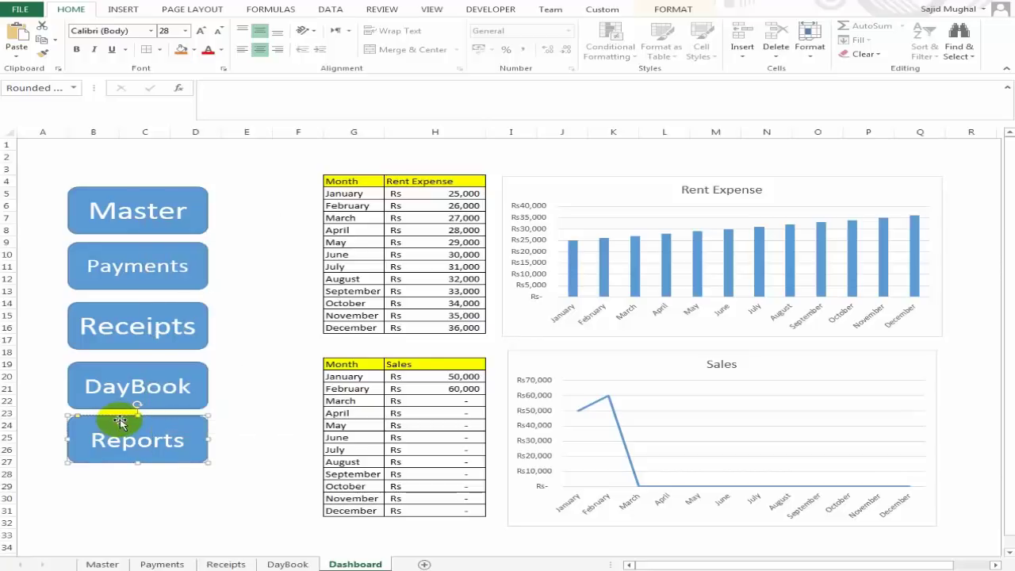
key("Delete")
left_click(215, 401)
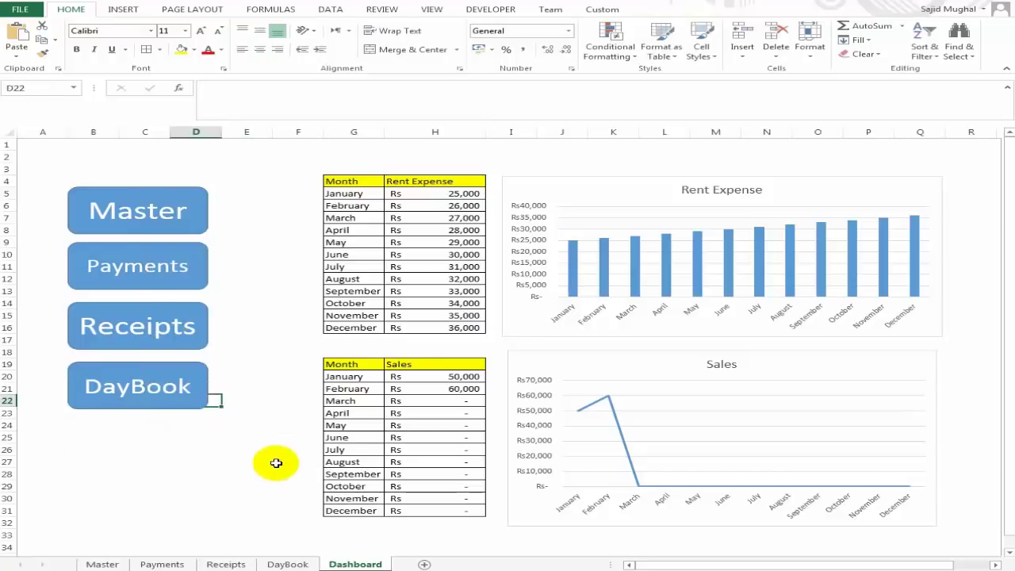
- Check the Master button link, then move the Dashboard sheet to the first position
left_click(154, 210)
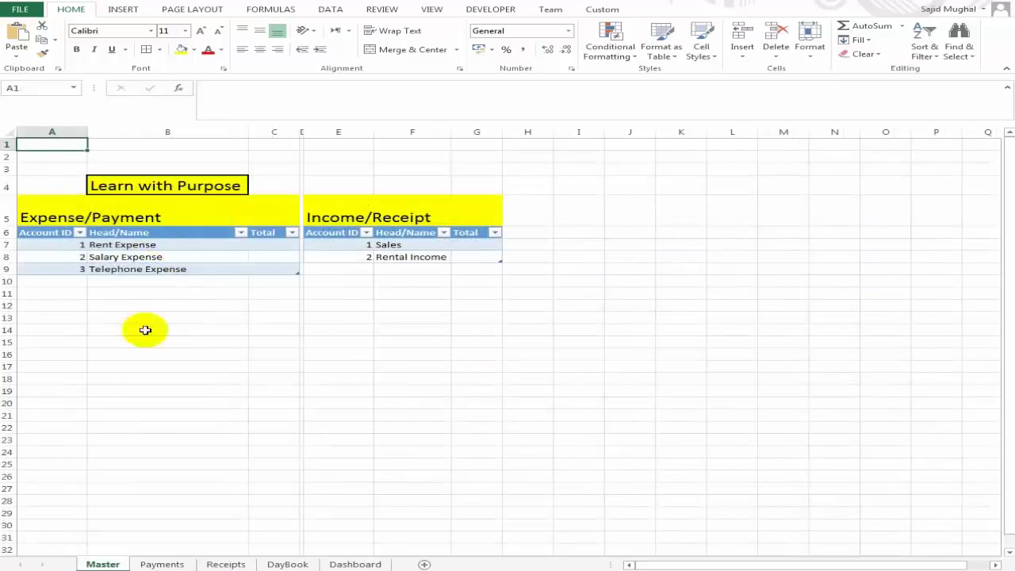
left_click(351, 563)
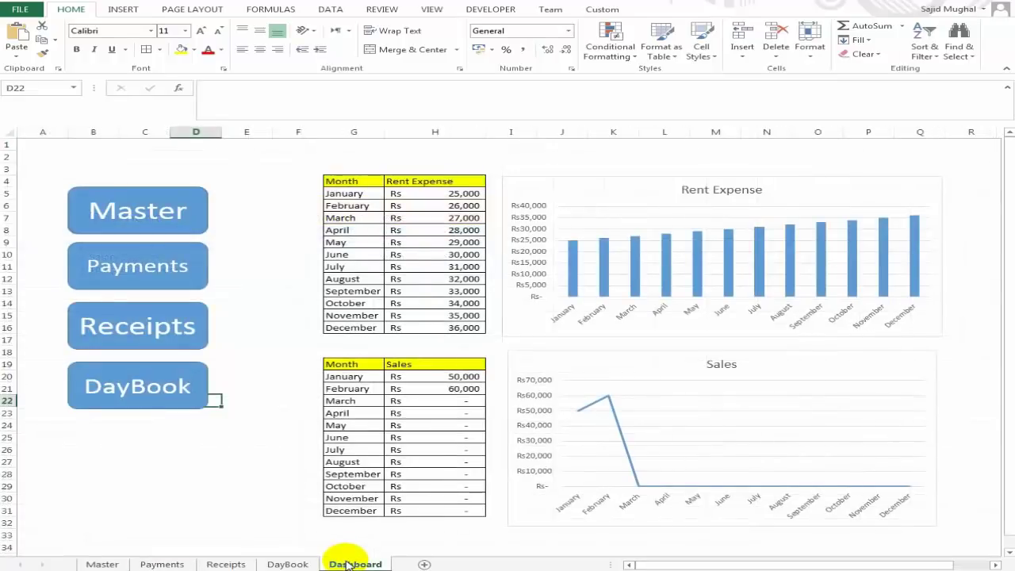
left_click_drag(347, 563, 87, 546)
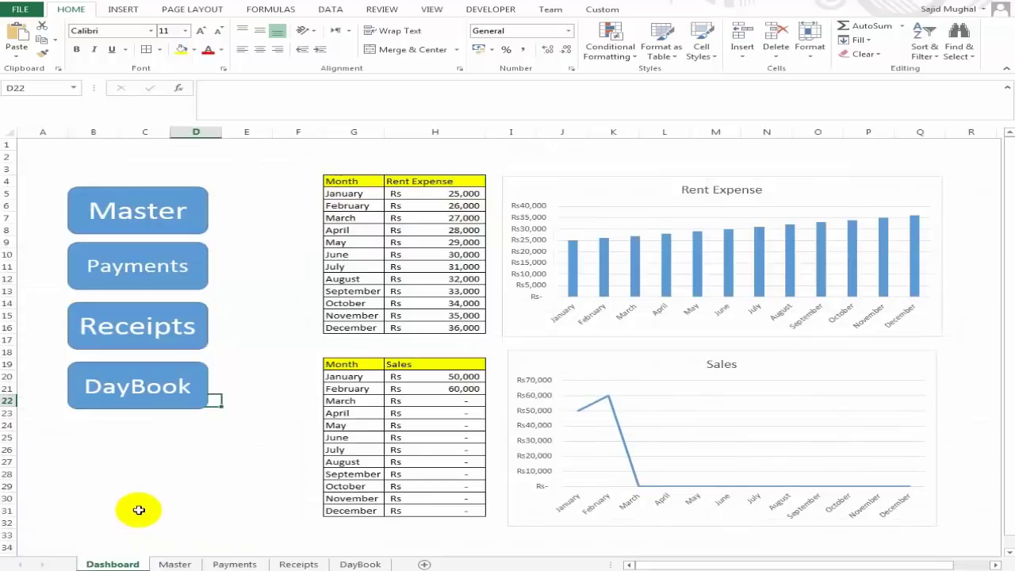
- Move the four navigation buttons below row 15 and check the Master, Payments and Receipts links
left_click(242, 462)
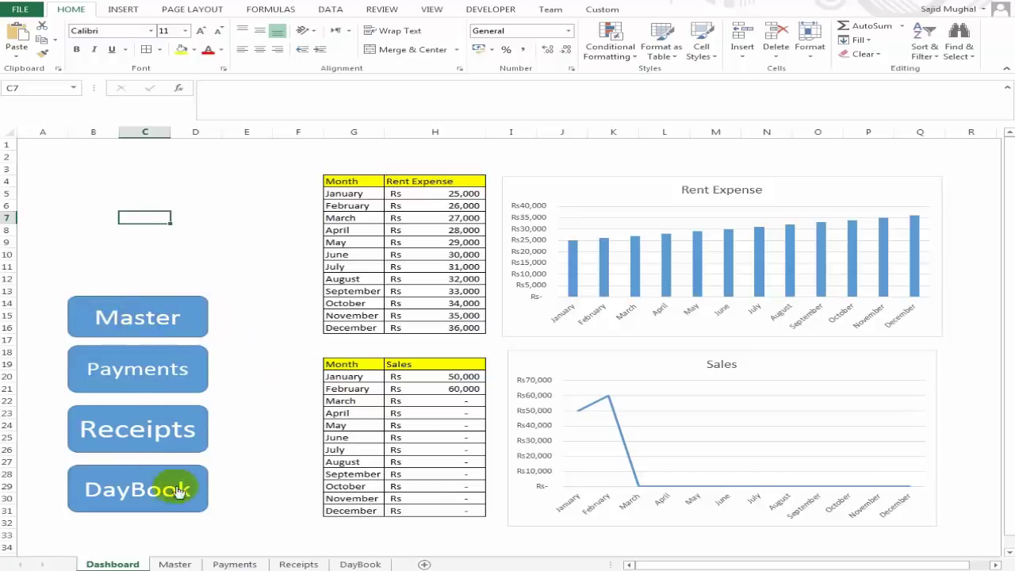
left_click(175, 562)
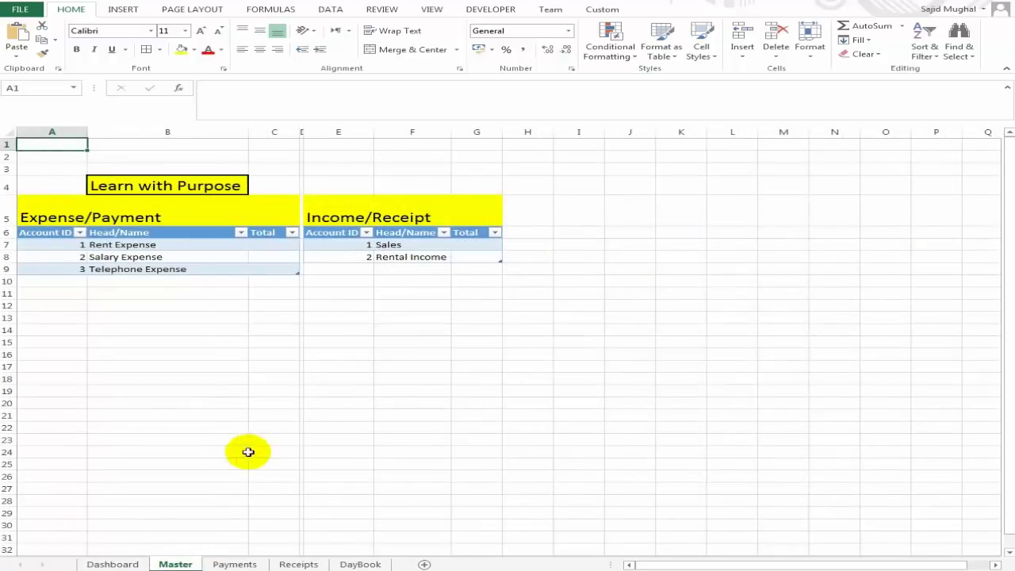
left_click(235, 562)
left_click(297, 564)
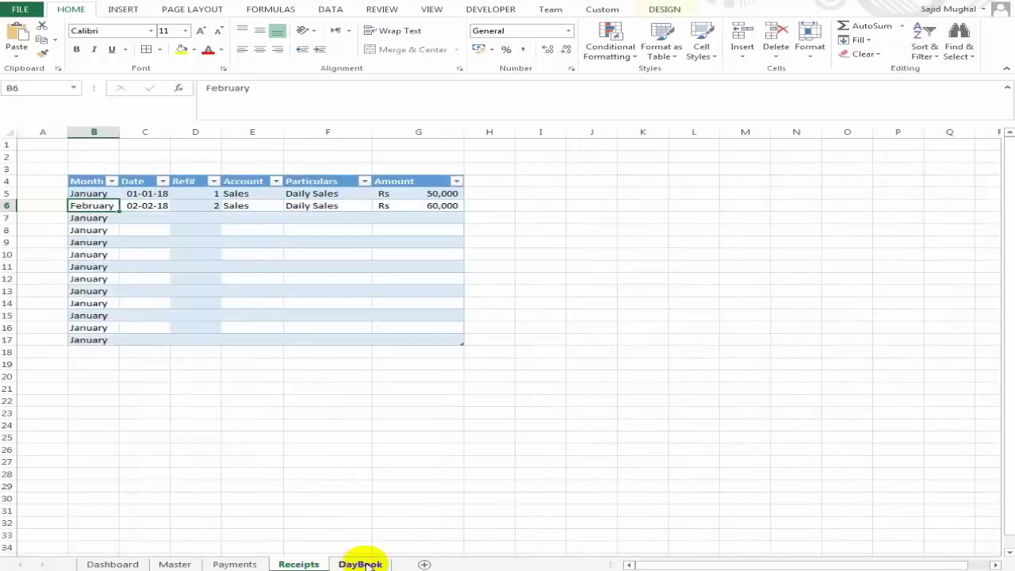
left_click(335, 146)
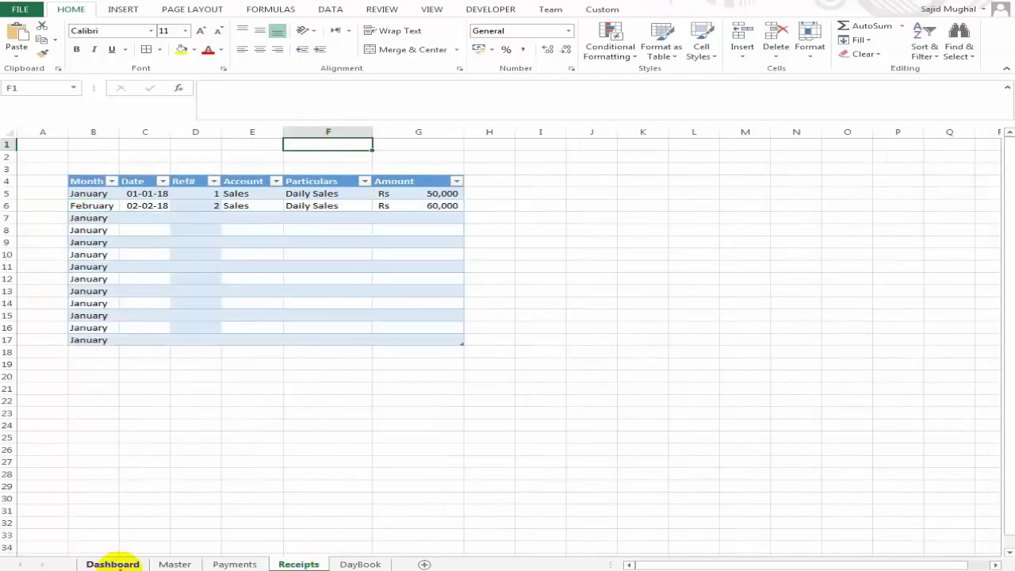
left_click(113, 564)
left_click(224, 228)
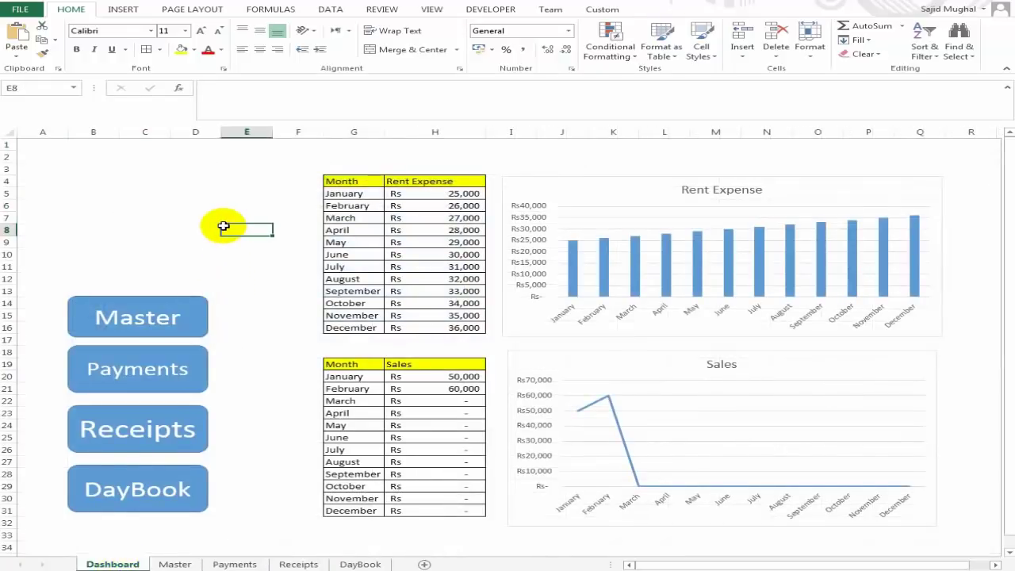
- Return to Dashboard and make B5 the active cell for the summary headings
left_click(143, 192)
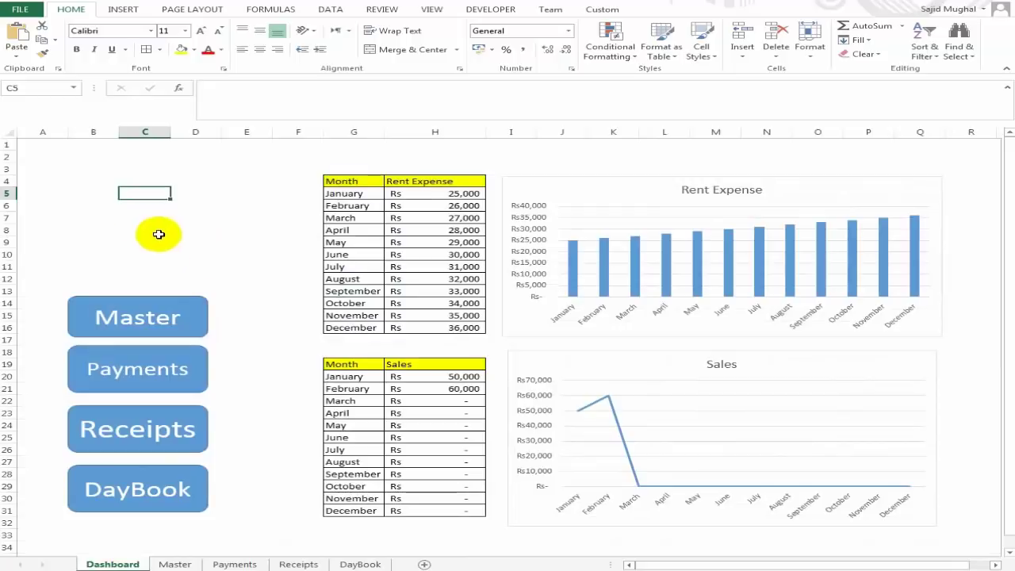
left_click(110, 215)
key("Up")
key("Right")
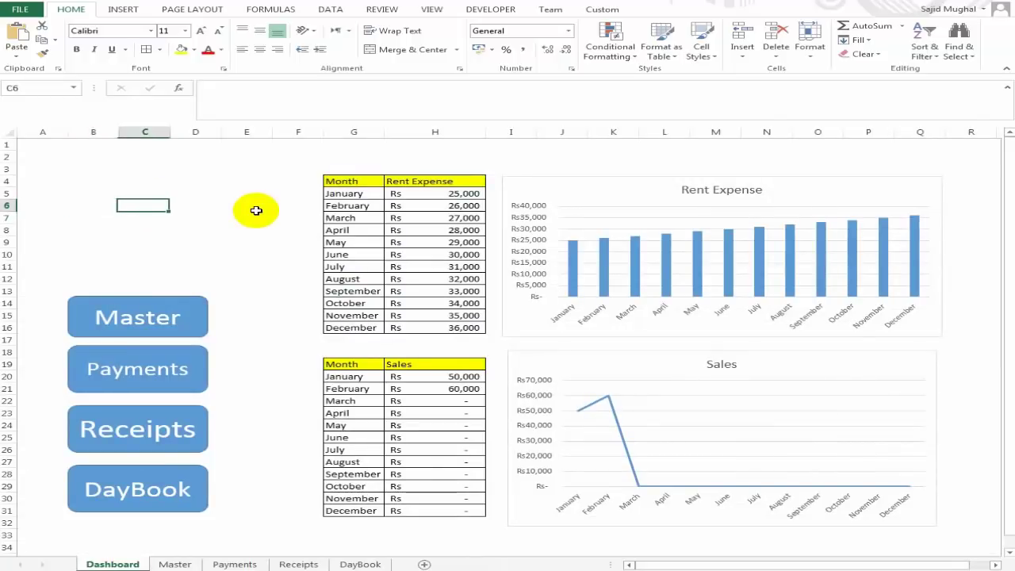
key("Left")
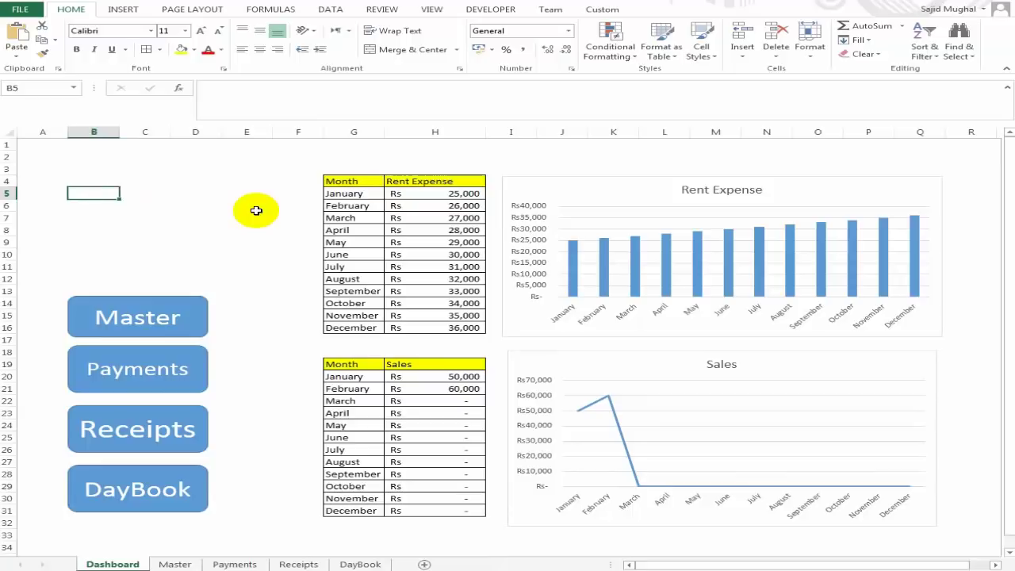
key("Right")
key("Left")
- Enter the headings Date, Receipts and Payments in B5:D5, correcting 'Dated' to 'Date'
key("Up")
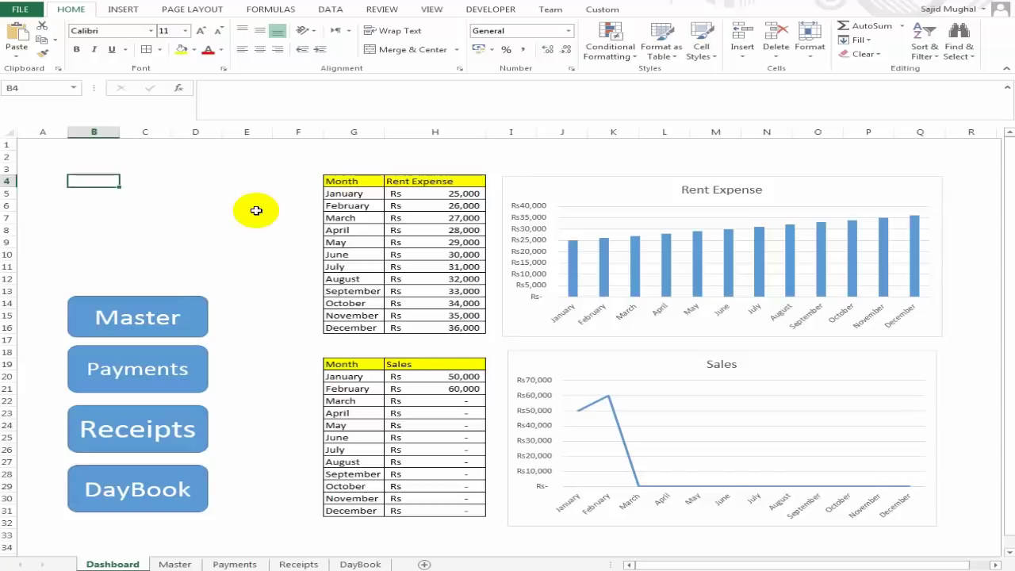
key("Down")
type("a")
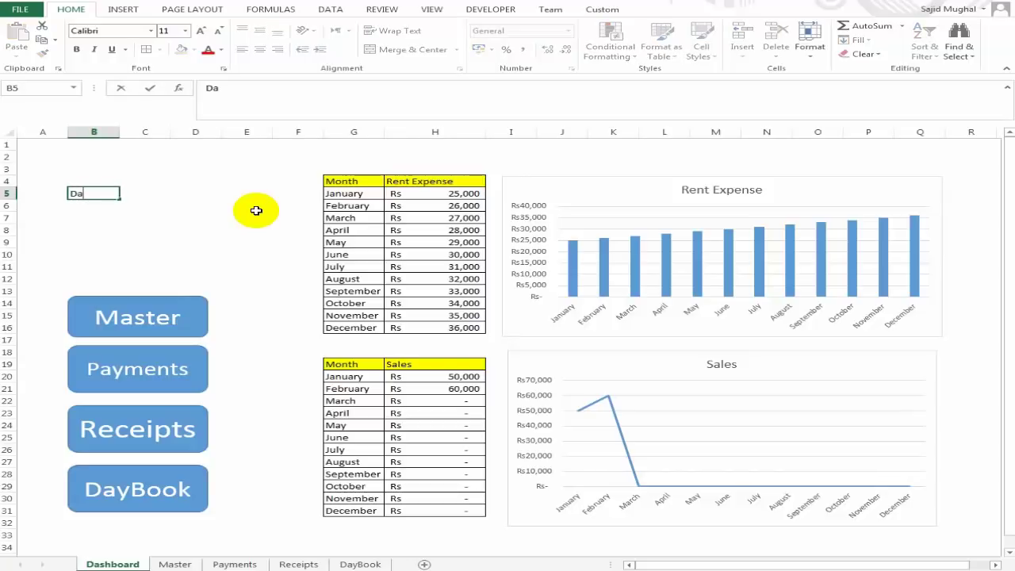
key("Return")
key("Up")
key("Right")
key("Left")
key("F2")
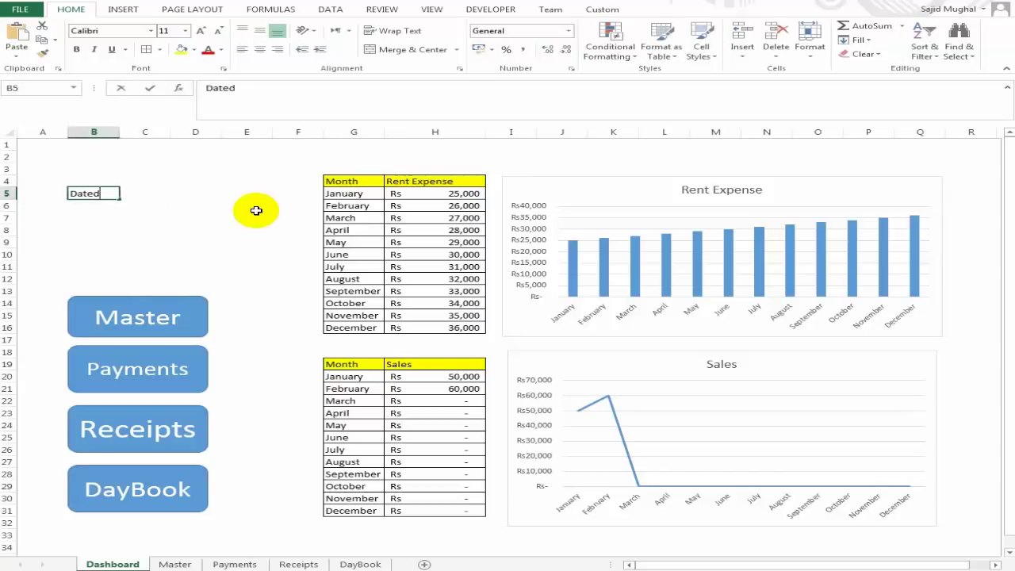
key("BackSpace")
key("Tab")
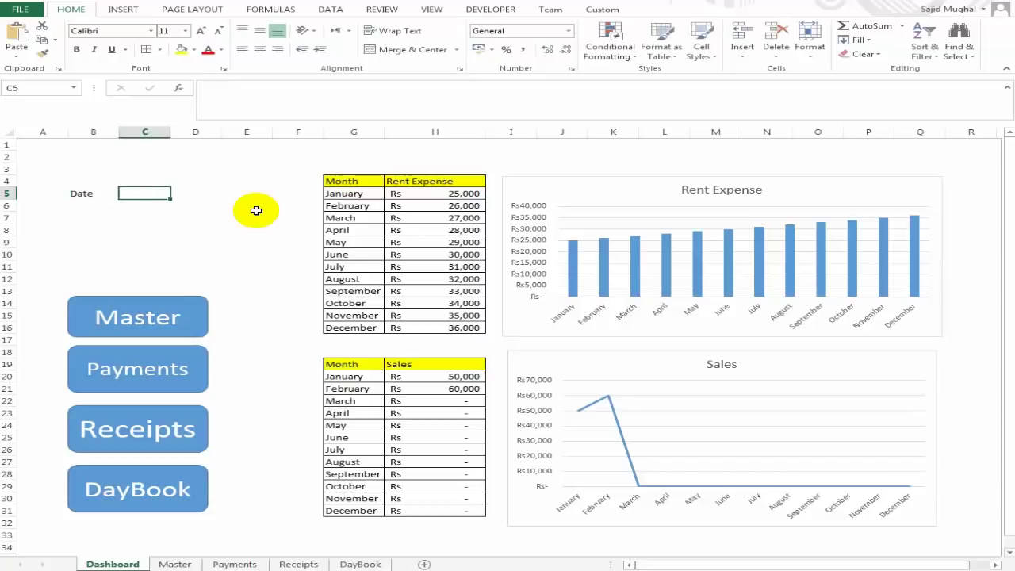
type("Receipts")
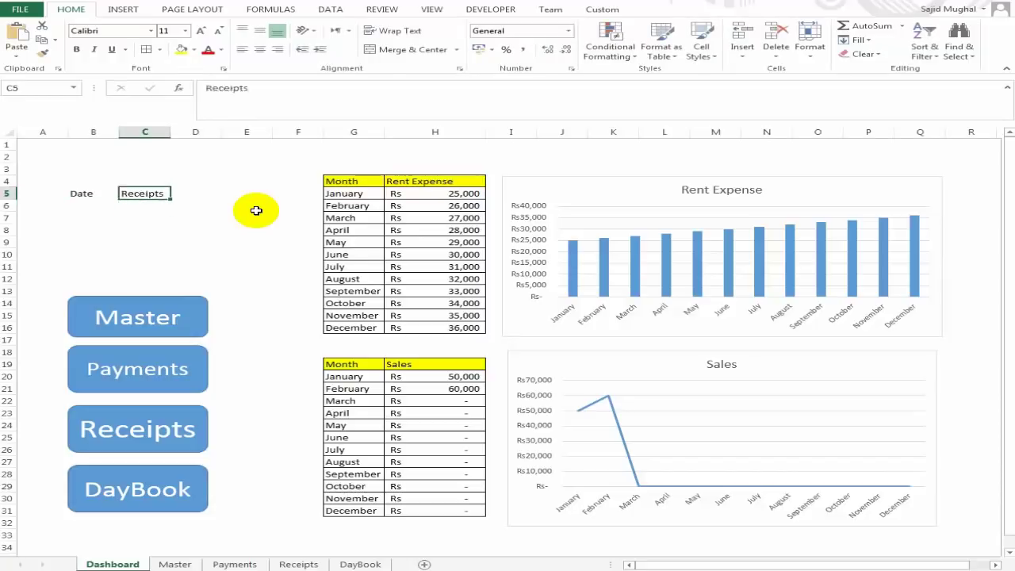
key("Tab")
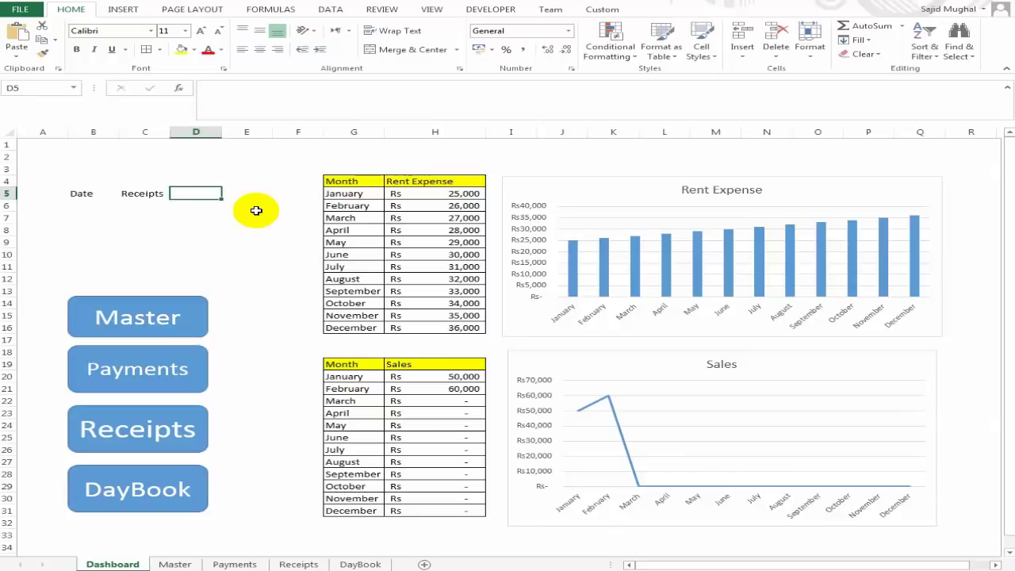
type("Payments")
key("Return")
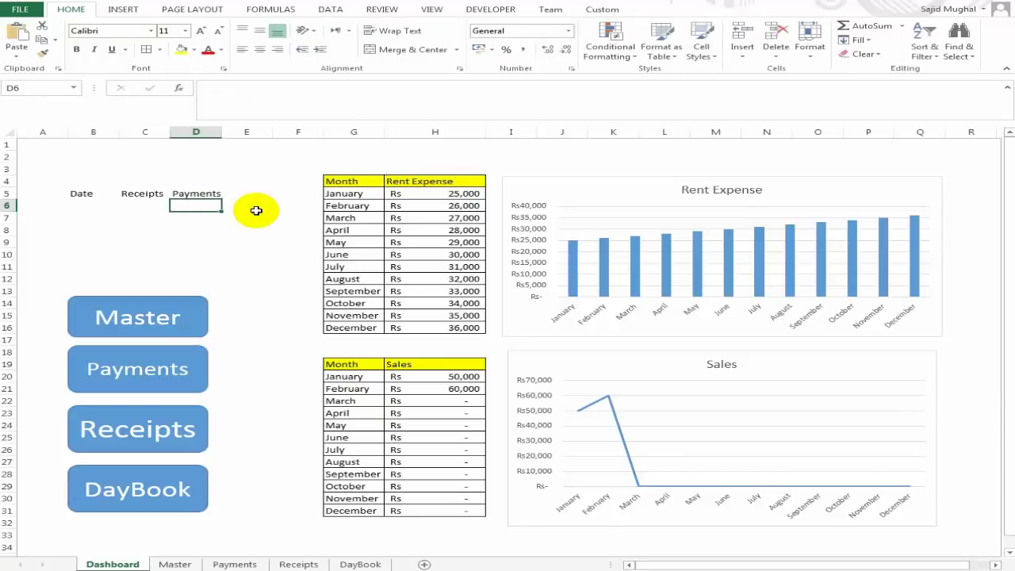
- Apply All Borders to B5:D6 and fill the B5:D5 heading row yellow
key("Left")
key("Left")
key("Down")
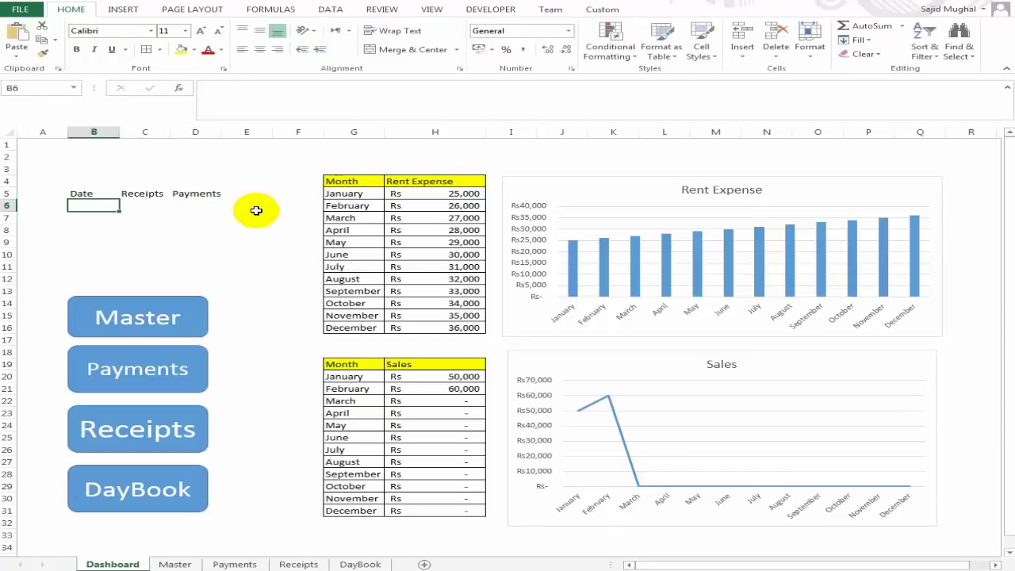
key("Up")
key("shift+Right")
key("shift+Right")
key("shift+Down")
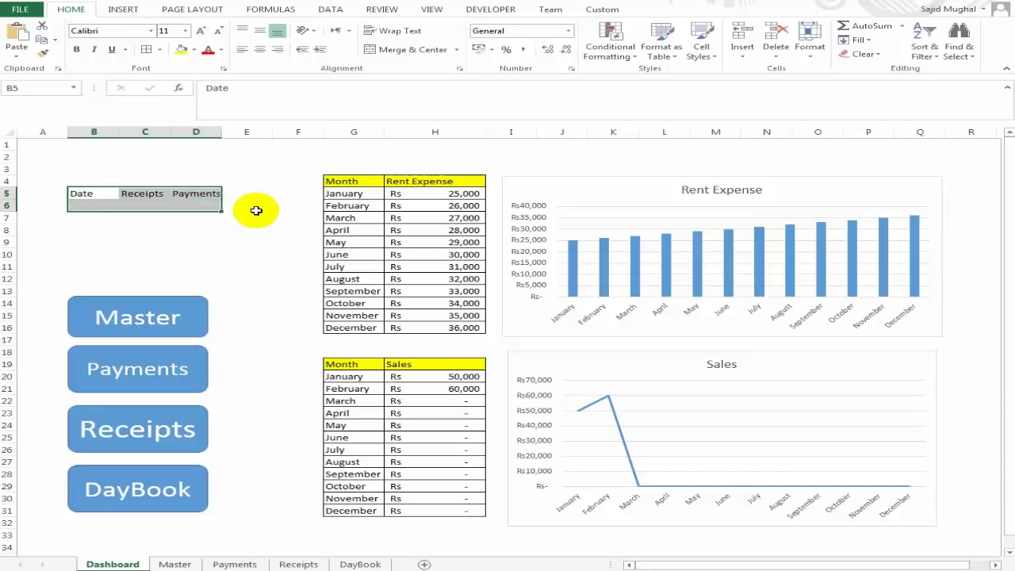
left_click(159, 49)
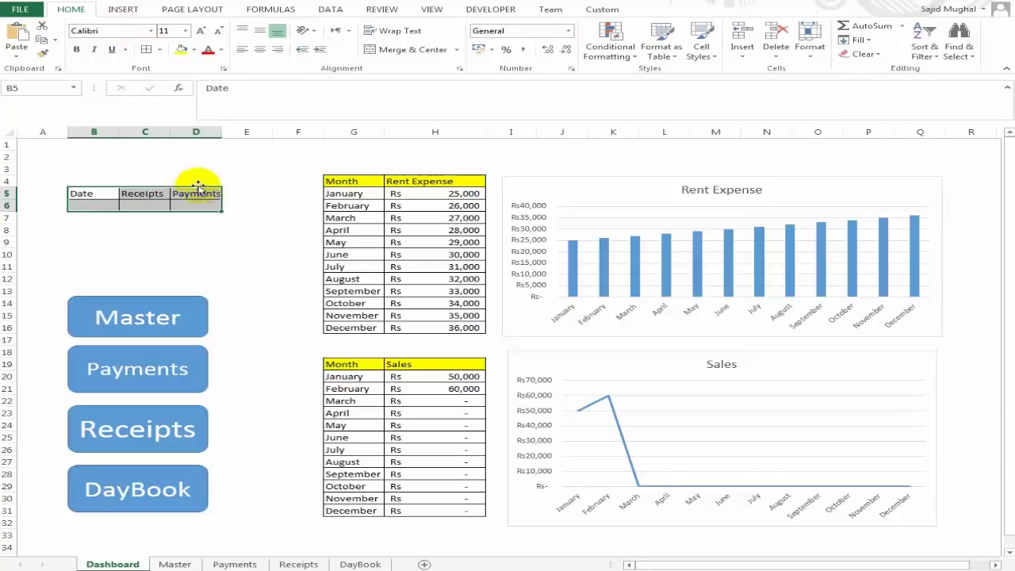
left_click(145, 205)
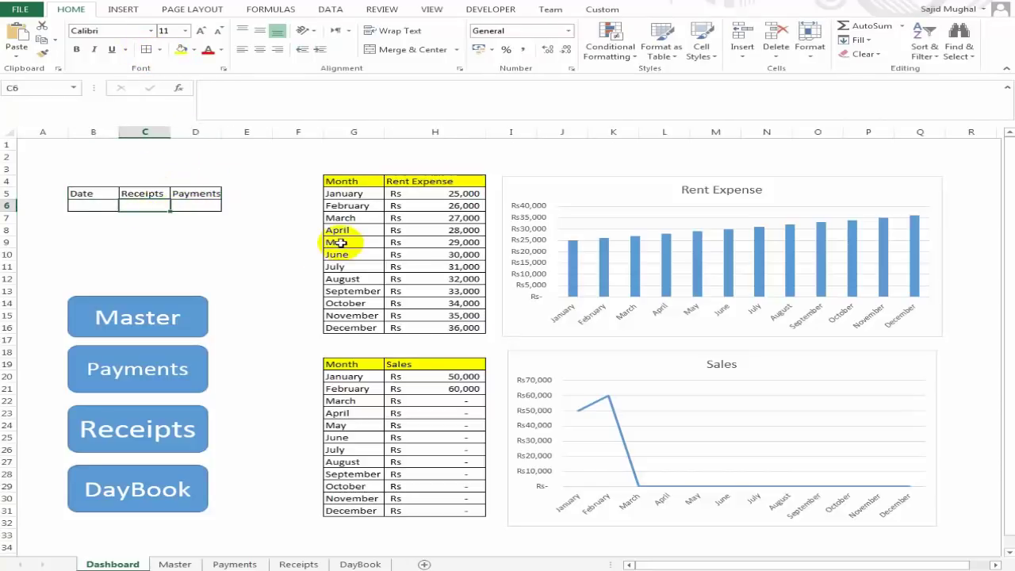
key("Up")
key("Left")
key("shift+Right")
key("shift+Right")
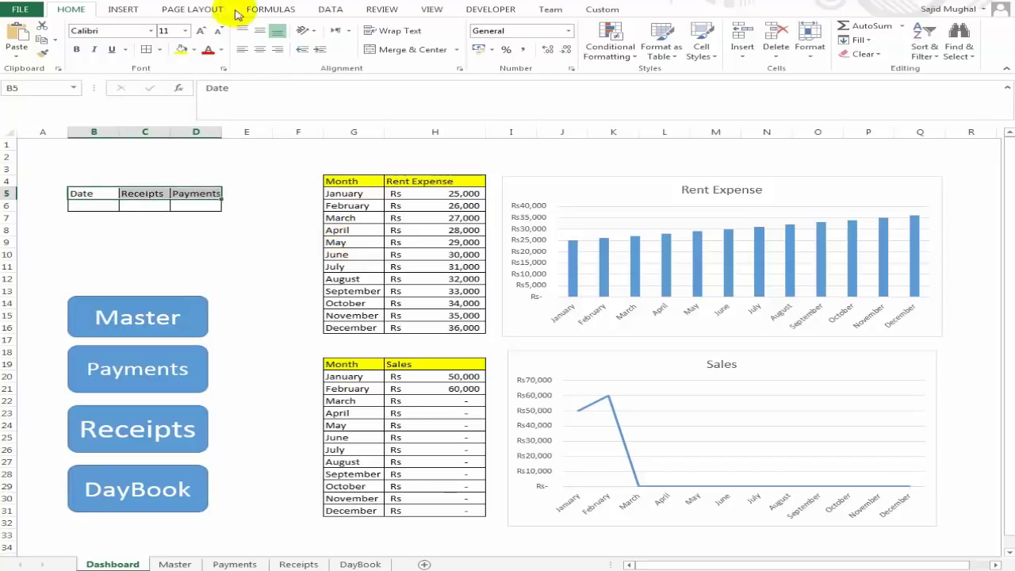
left_click(181, 49)
- Enter the date 01-01-18 in B6 under Date
key("Down")
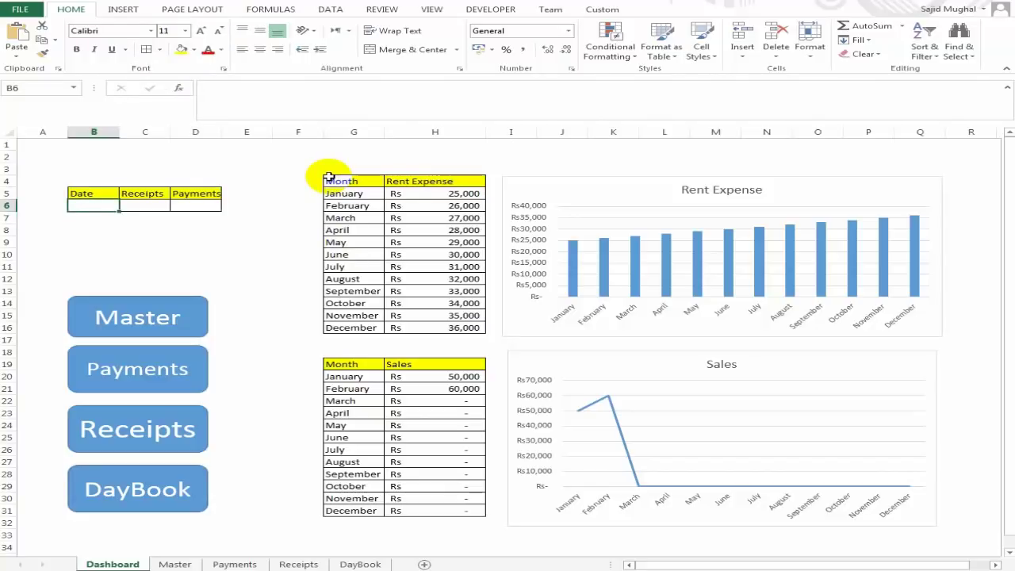
type("1-1-18")
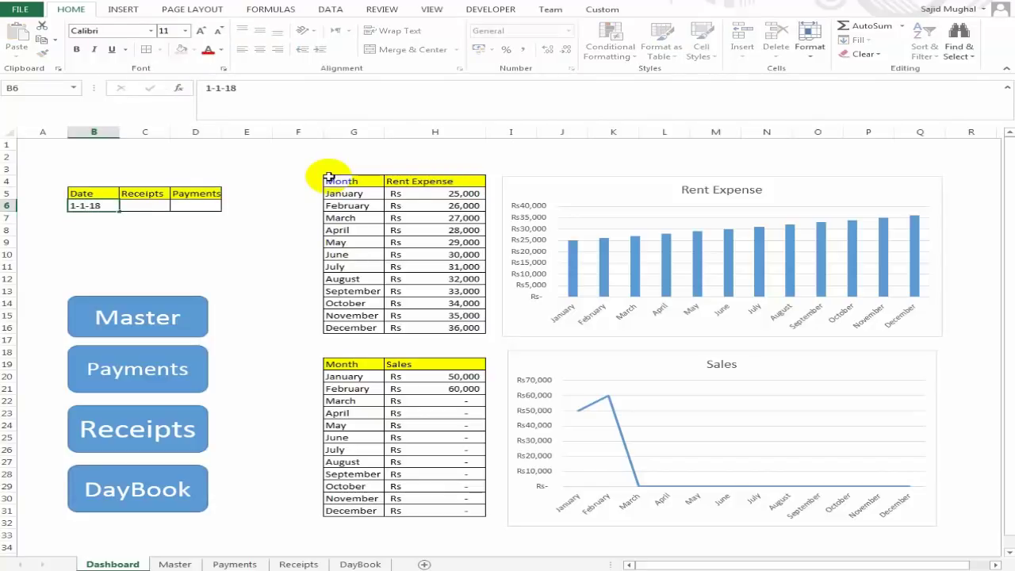
key("ctrl+Return")
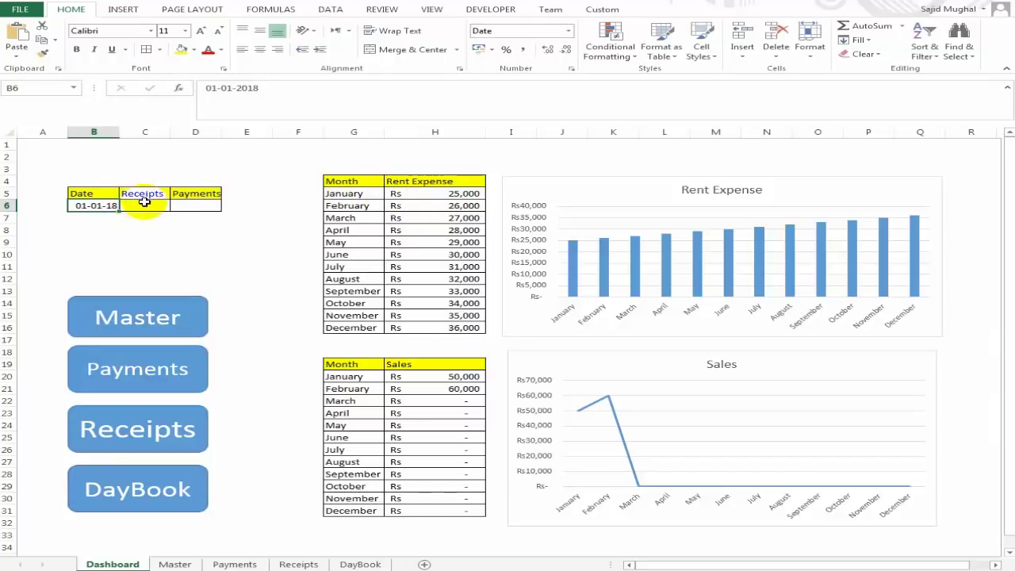
left_click(145, 204)
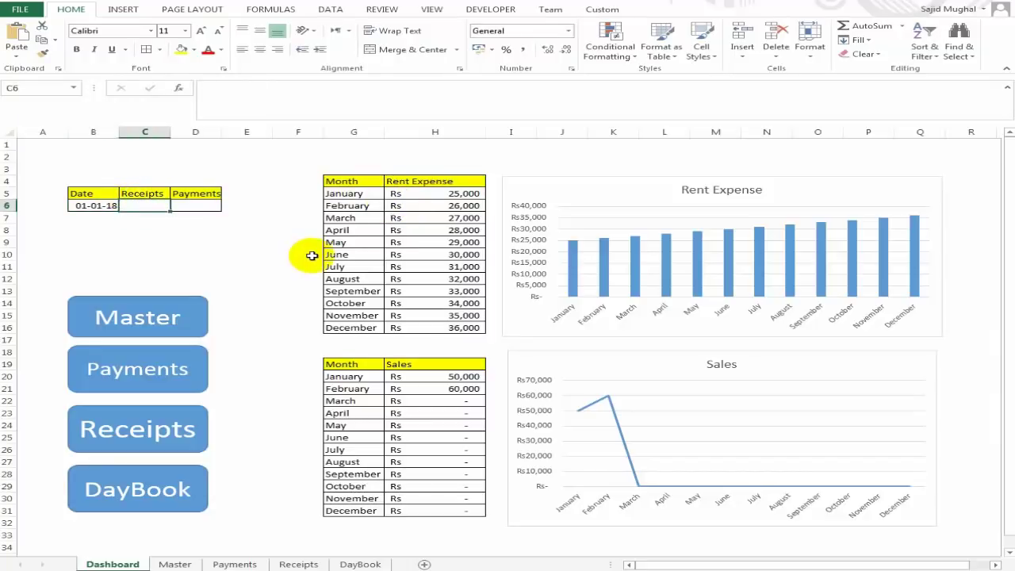
type("=sum")
key("BackSpace")
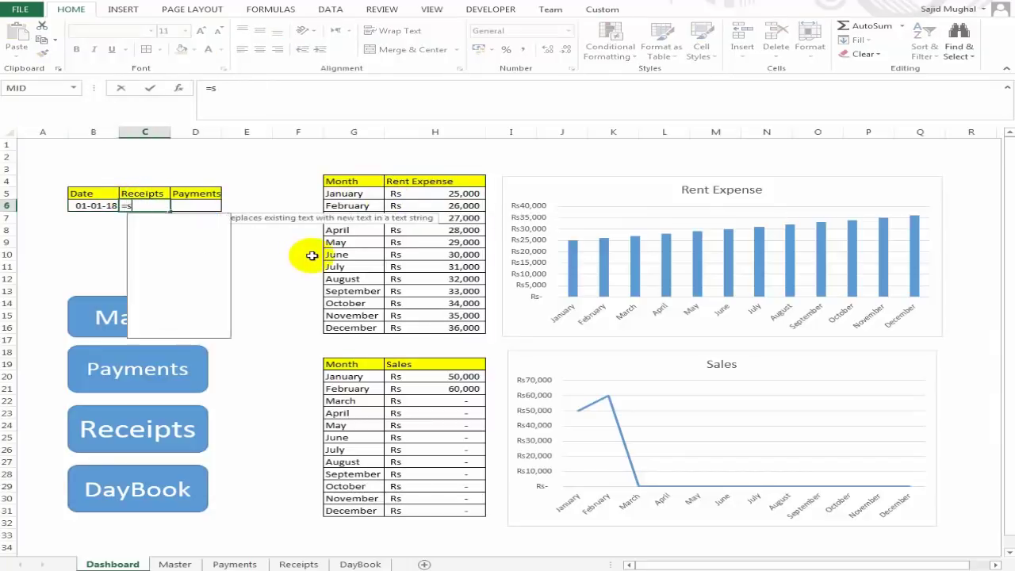
key("BackSpace")
key("BackSpace")
type("vl")
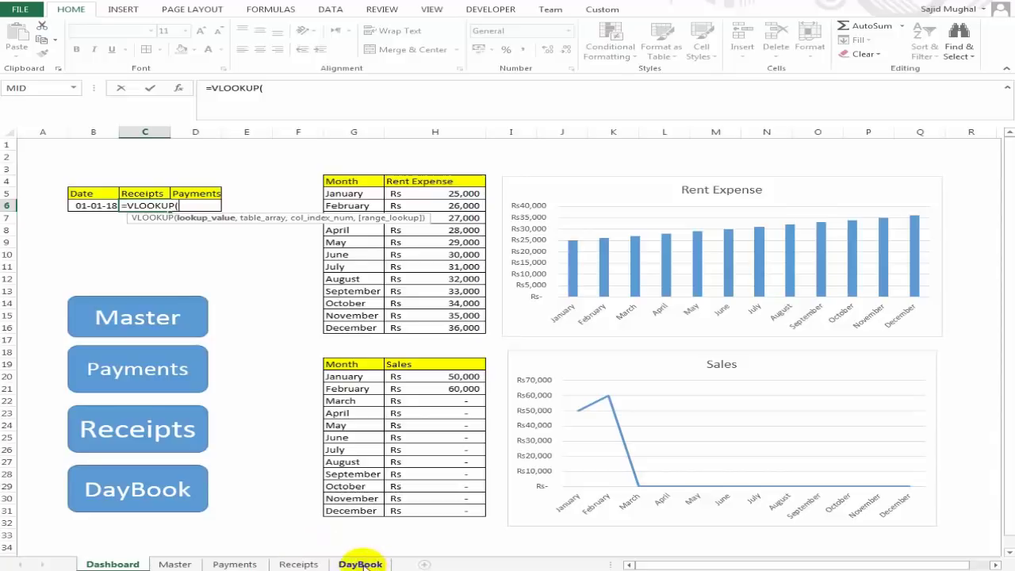
left_click(360, 562)
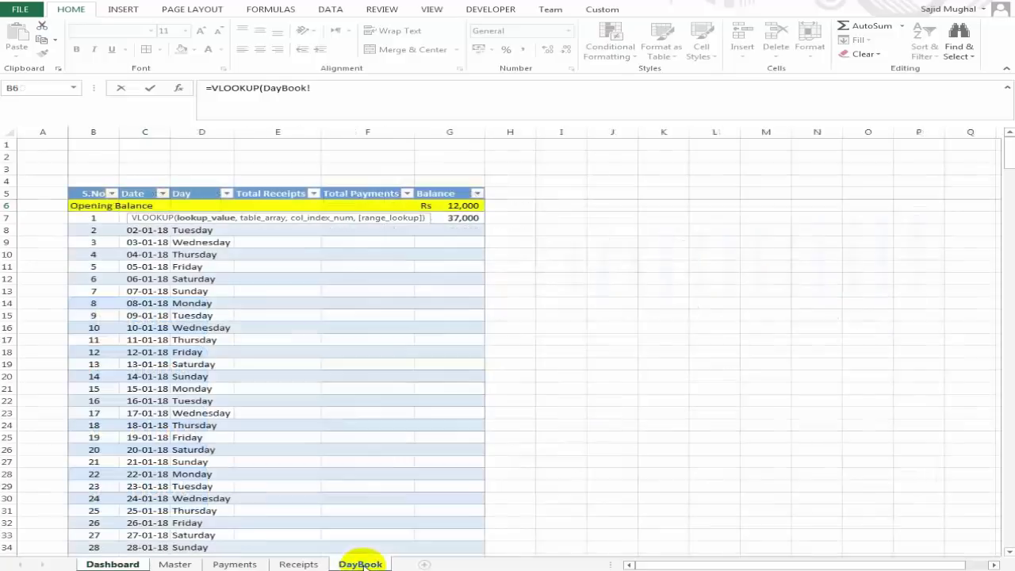
left_click(270, 194)
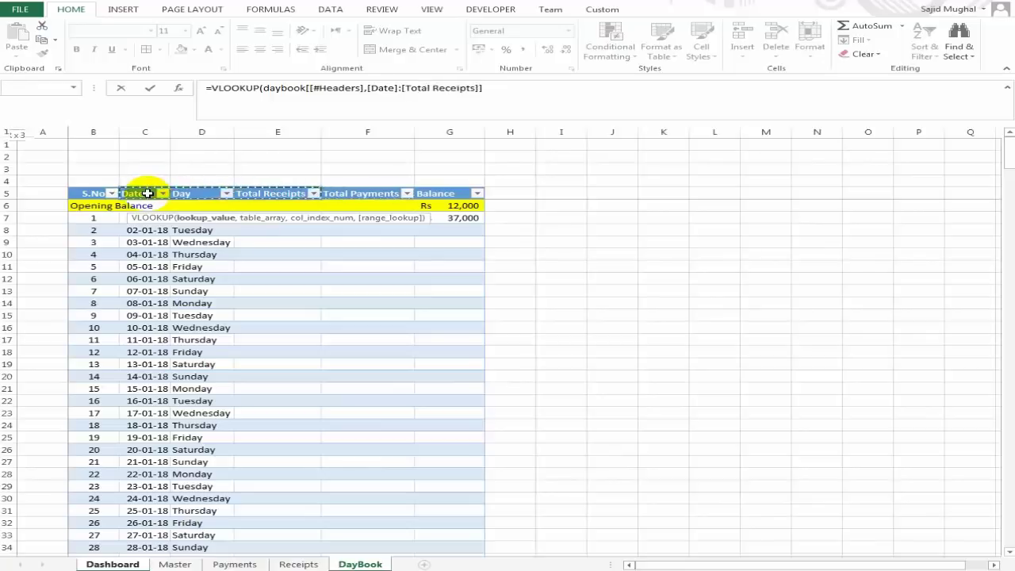
key("shift+Down")
key("shift+Down")
key("shift+Down")
key("shift+Down")
key("shift+Down")
key("shift+Down")
key("ctrl+shift+Down")
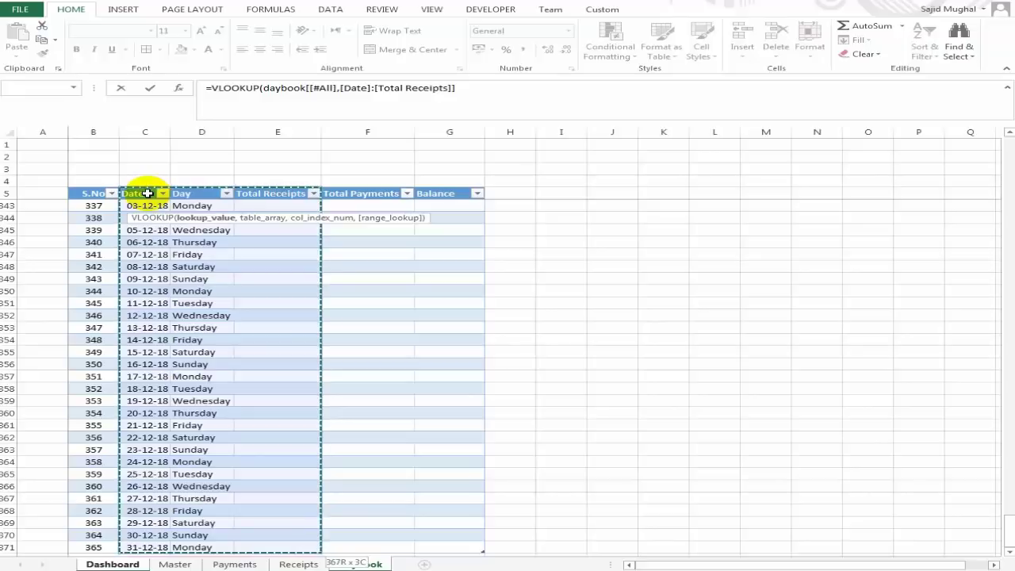
key("Escape")
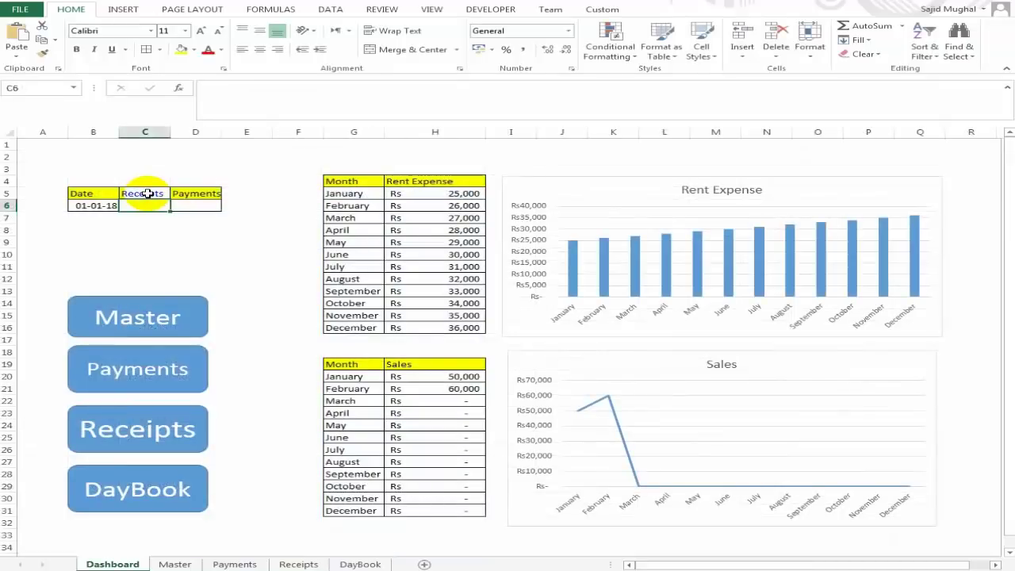
- Enter a VLOOKUP in C6 that pulls the date's receipts (50000) from the DayBook table
type("=v")
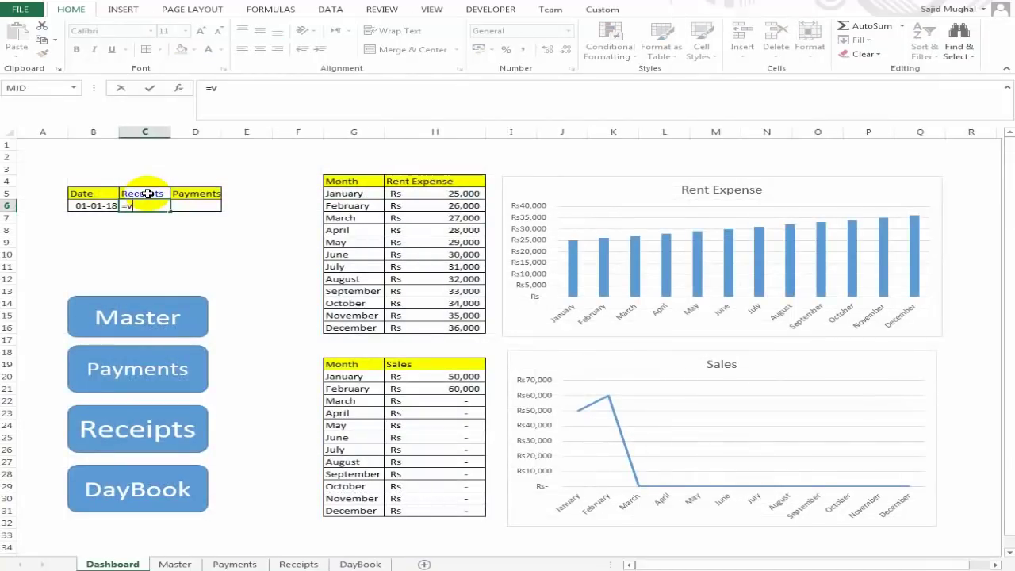
type("lo")
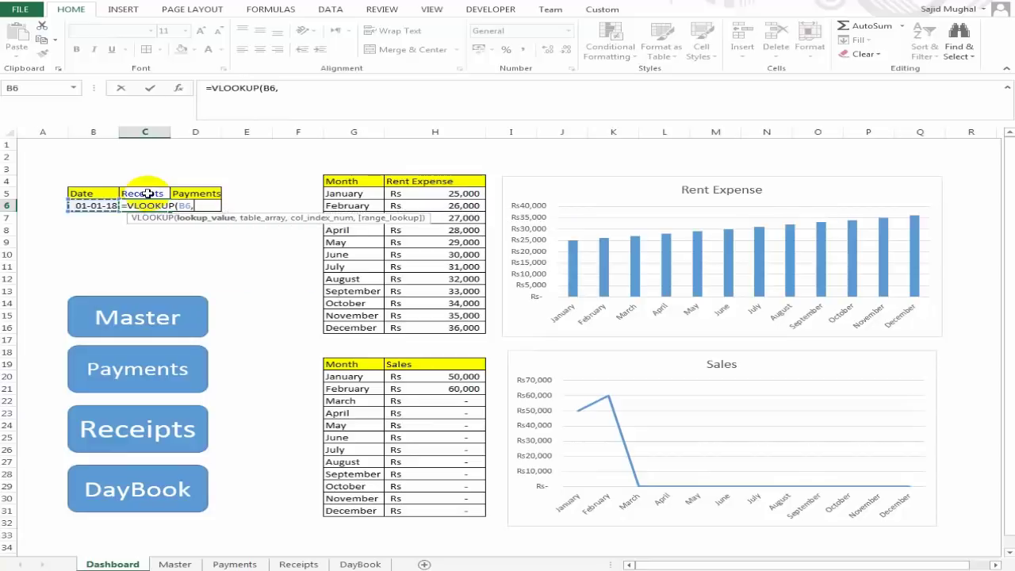
left_click(350, 563)
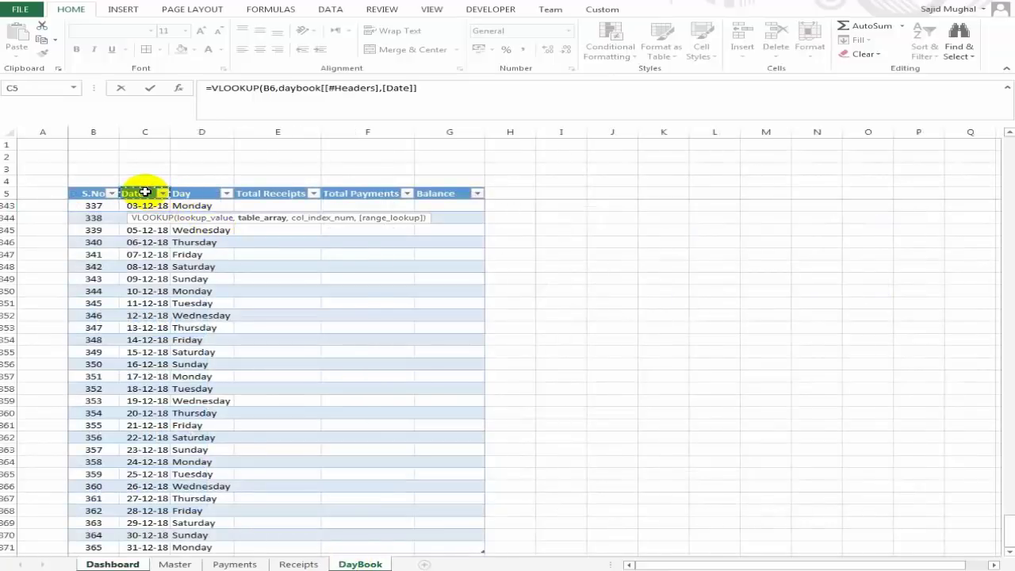
key("shift+Down")
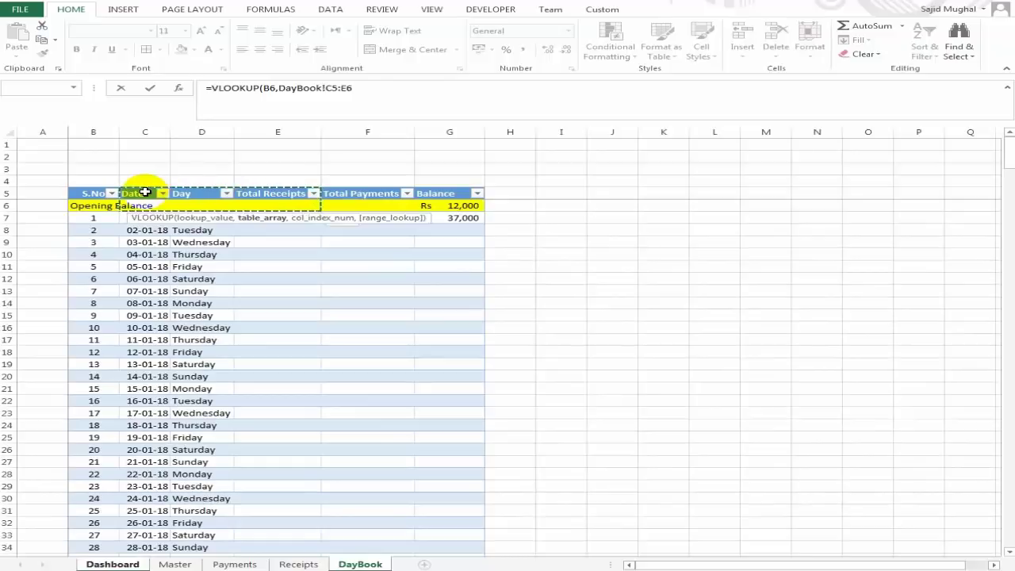
key("shift+Right")
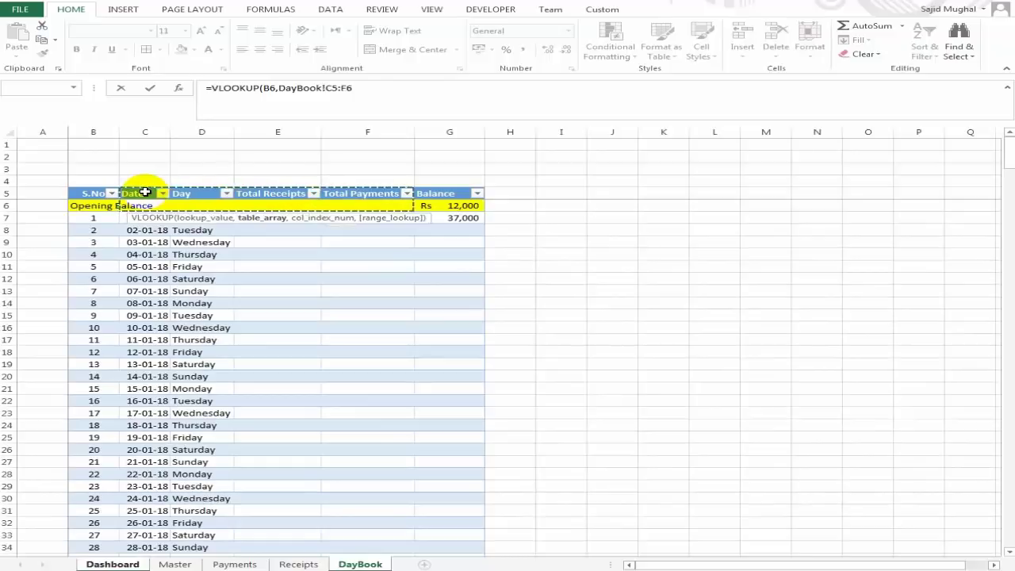
key("shift+Down")
key("shift+Down")
key("shift+Down")
key("shift+Down")
key("ctrl+shift+Down")
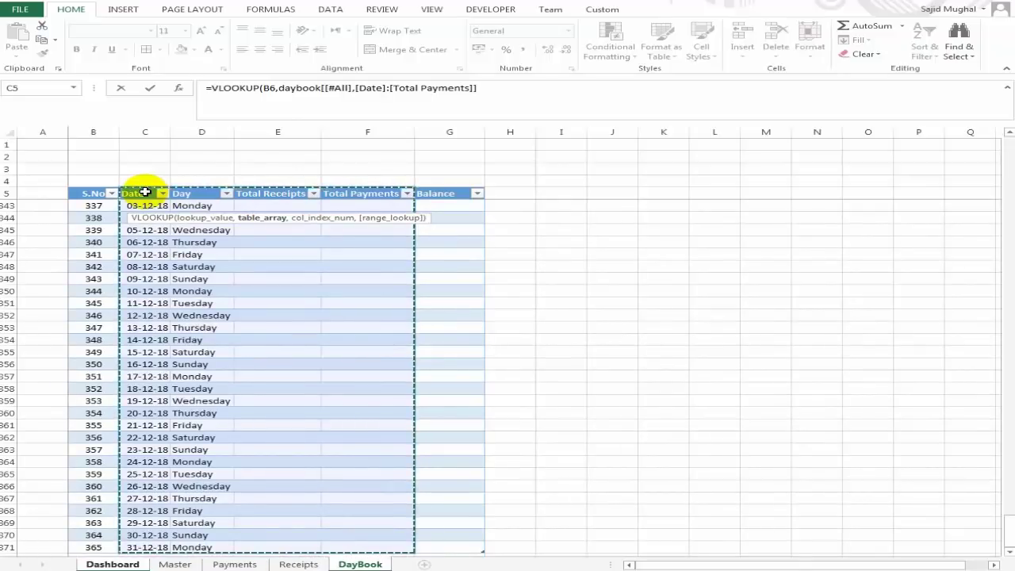
type(",3")
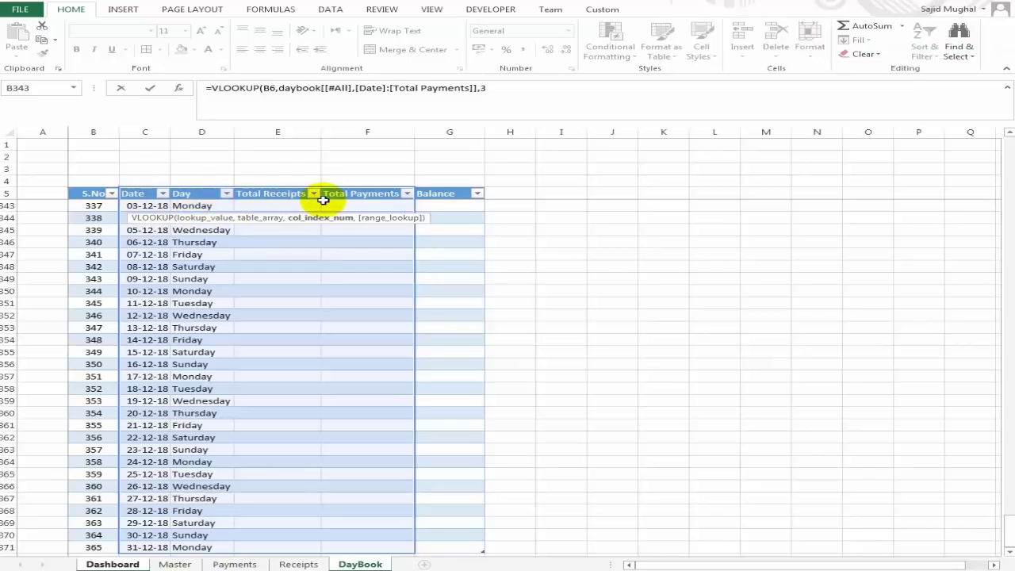
key("Return")
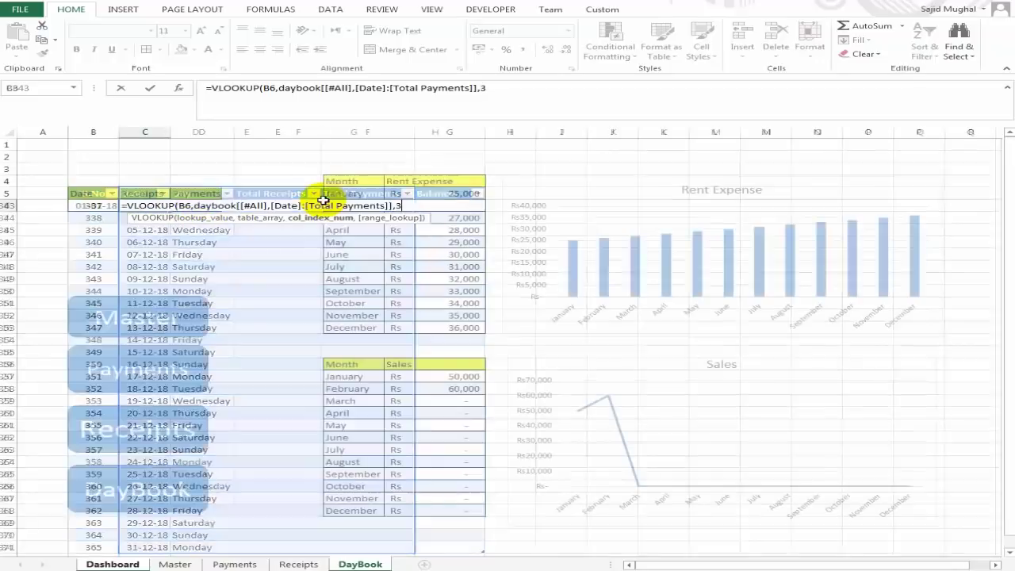
- Select and copy the receipts VLOOKUP formula text from C6
key("F2")
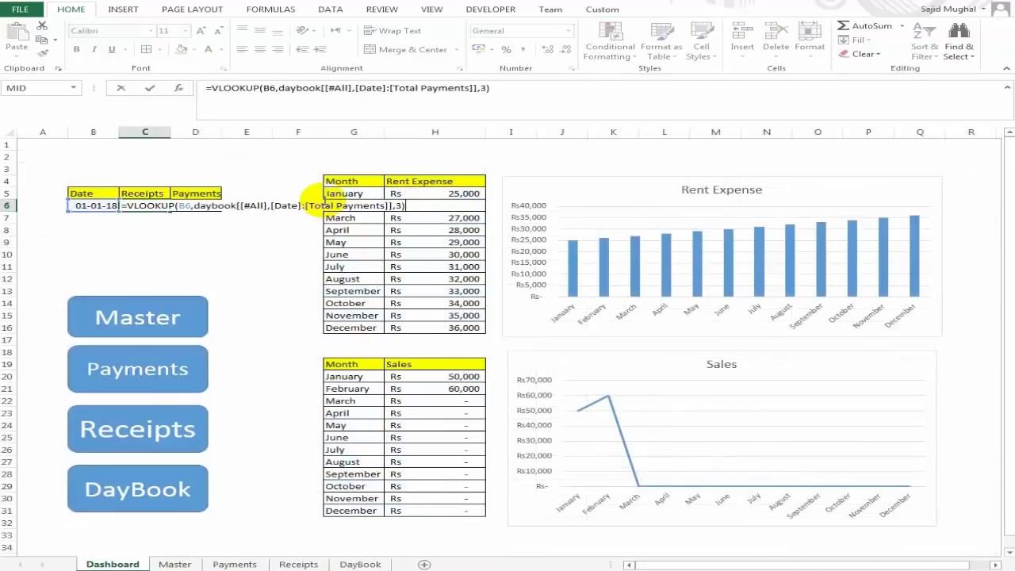
key("Left")
key("Left")
key("Left")
key("ctrl+shift+Left")
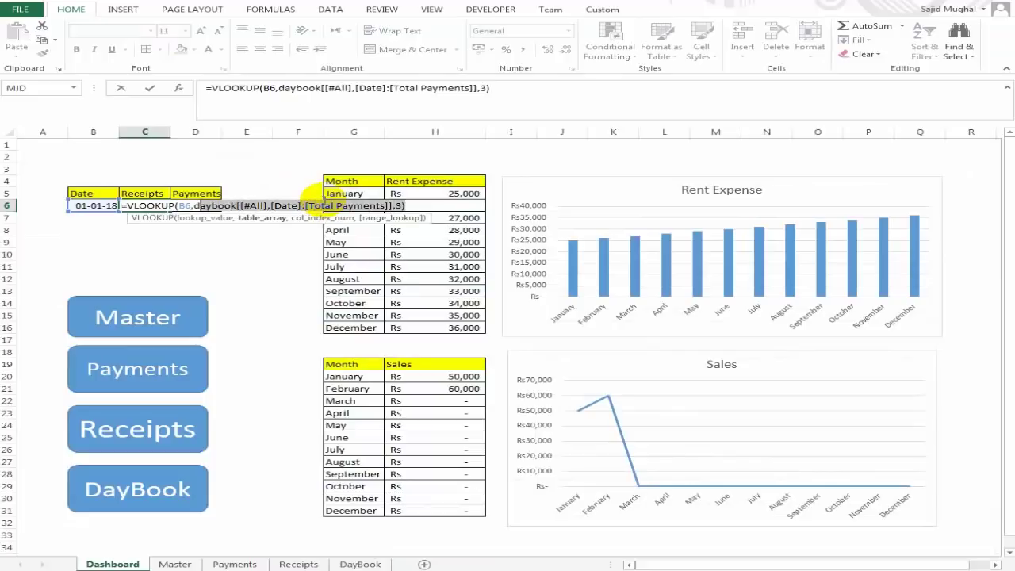
key("ctrl+shift+Left")
key("ctrl+shift+Left")
key("ctrl+shift+Left")
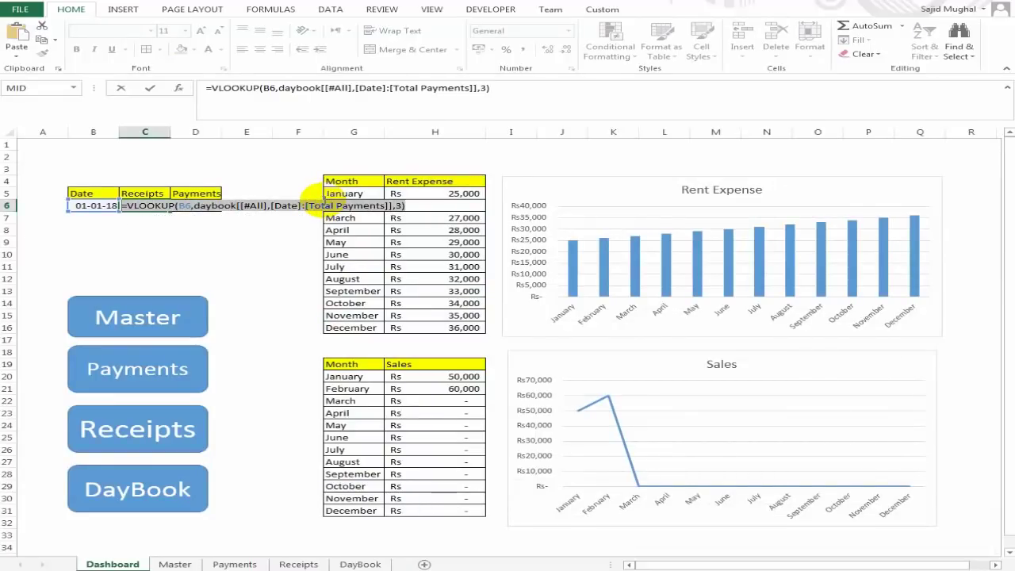
key("Escape")
key("Right")
- Paste the receipts lookup formula into the Payments cell D6
key("ctrl+v")
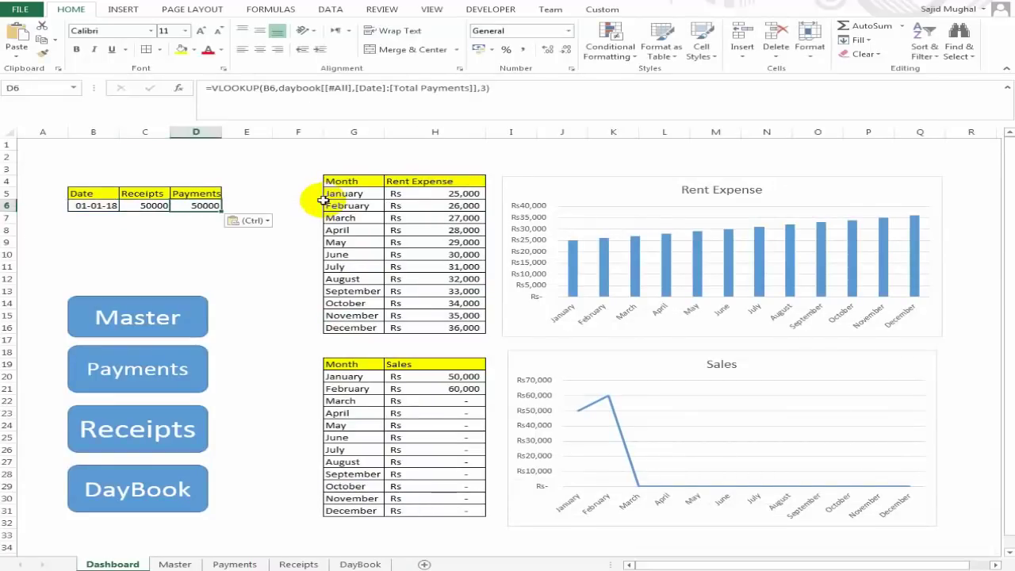
key("F2")
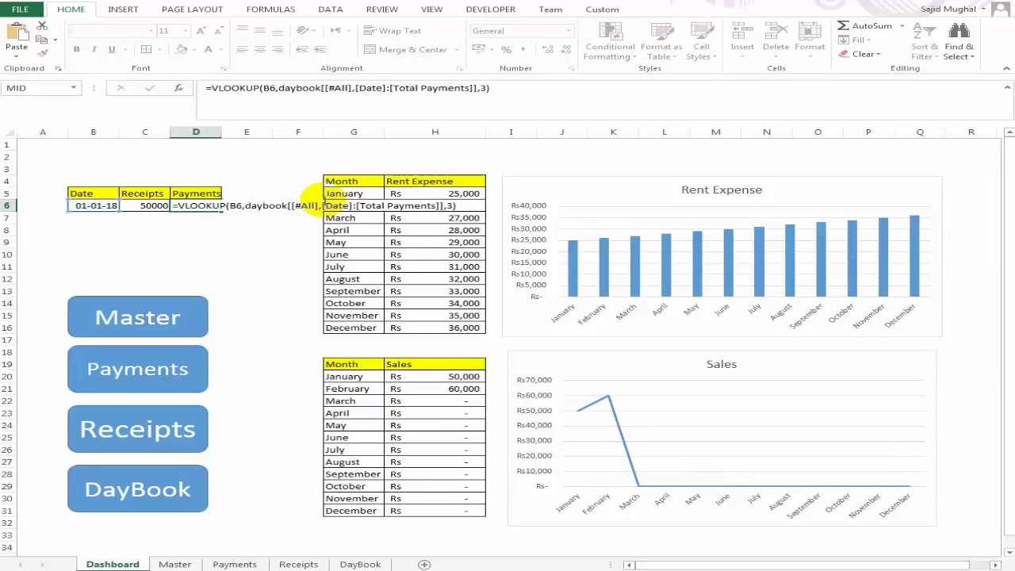
key("ctrl+Return")
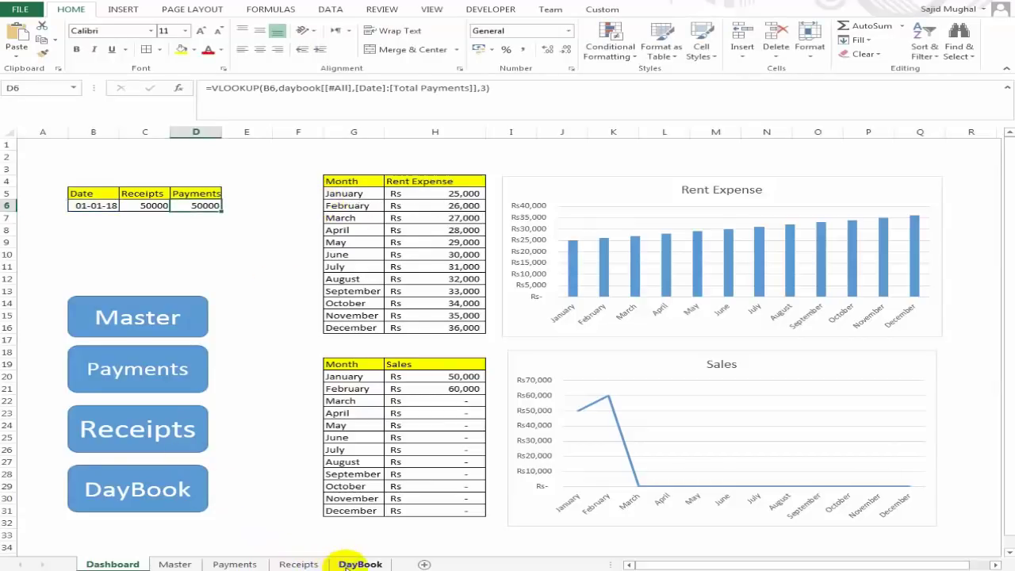
- Change the Payments lookup's column index from 3 to 4 so D6 shows 25000
left_click(360, 564)
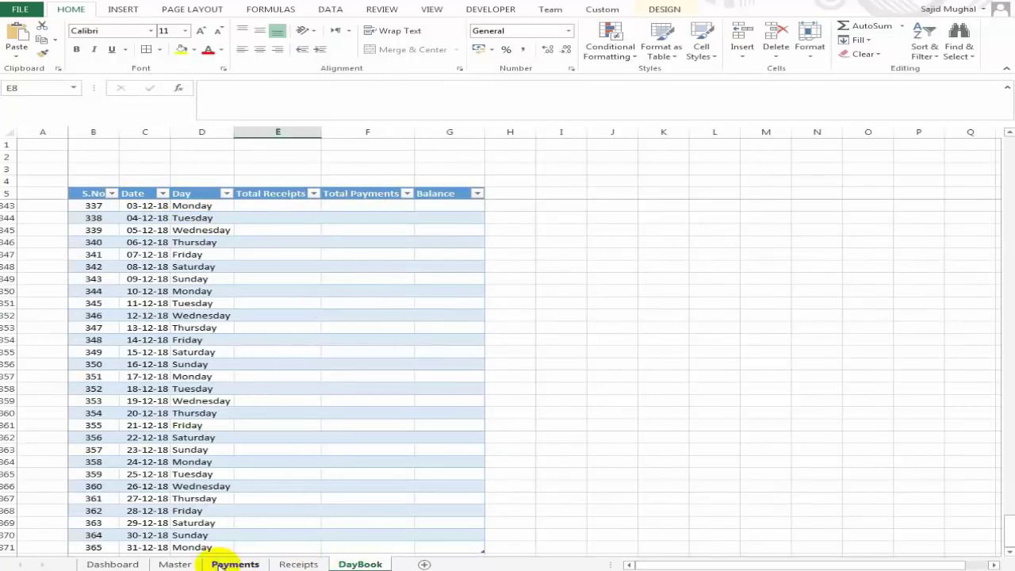
left_click(111, 564)
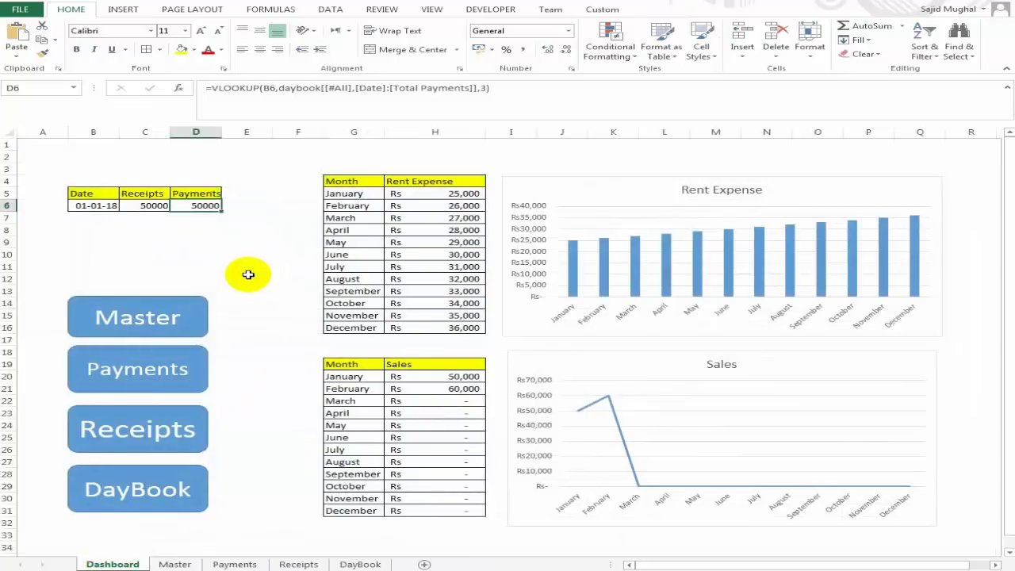
key("F2")
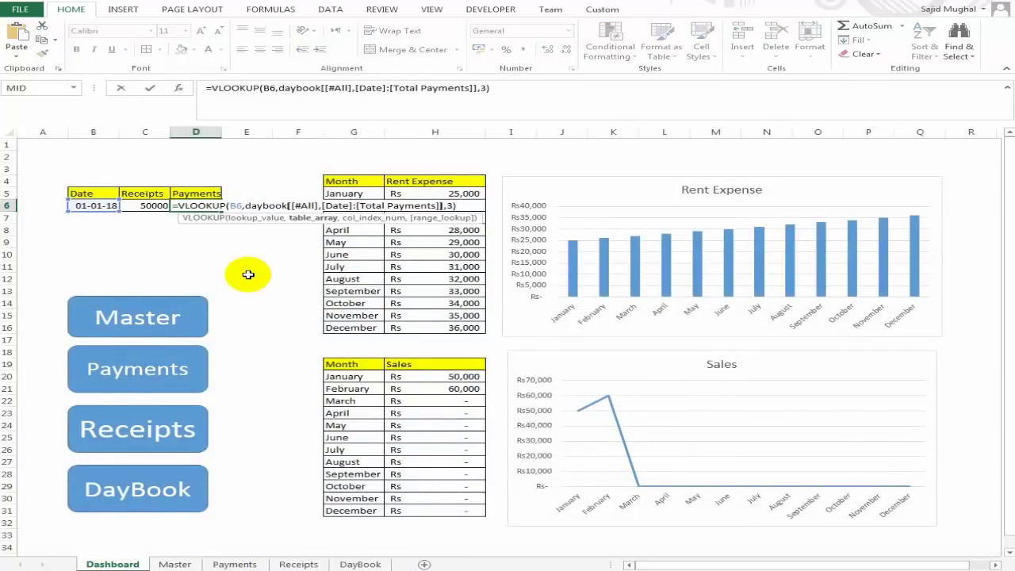
key("BackSpace")
type("4")
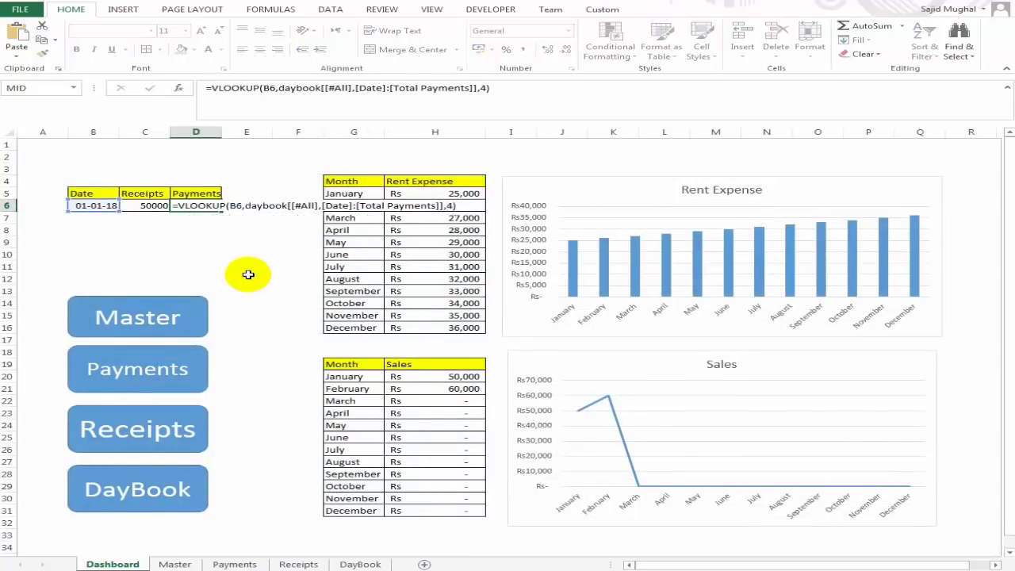
key("Return")
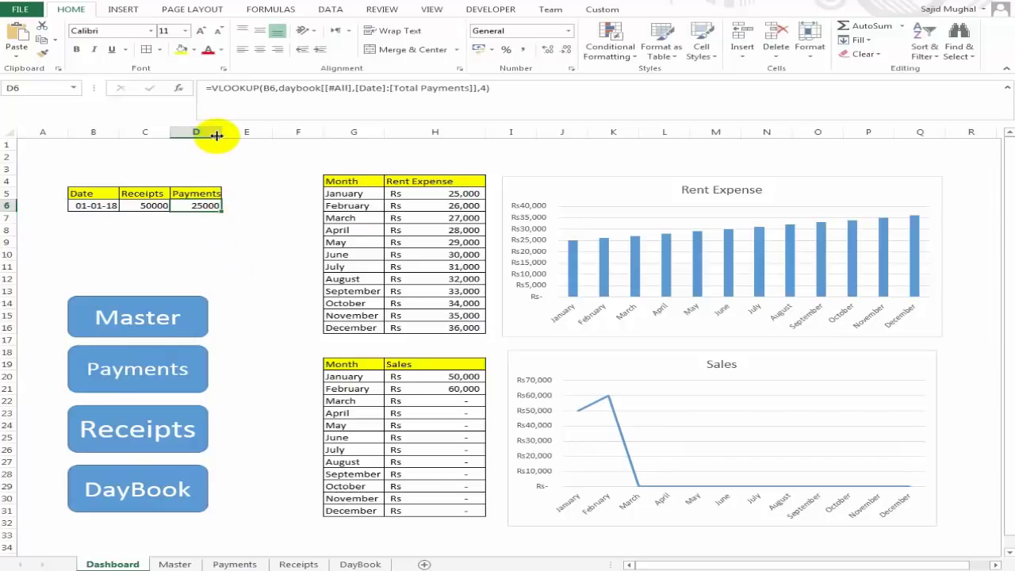
left_click(198, 193)
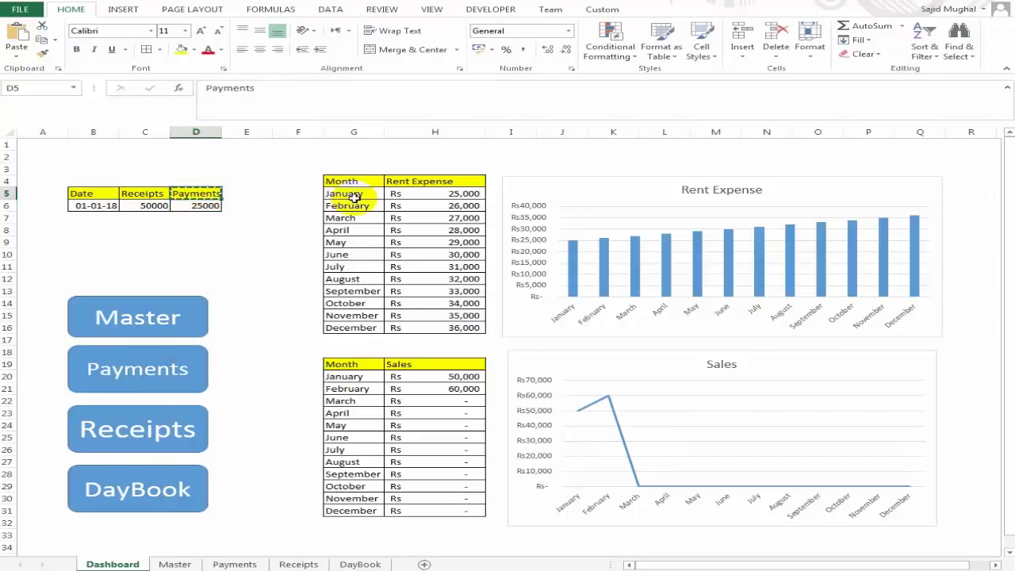
- Add a Balance heading in E5 and the formula =C6-D6 in E6
key("Right")
key("Return")
type("Bala")
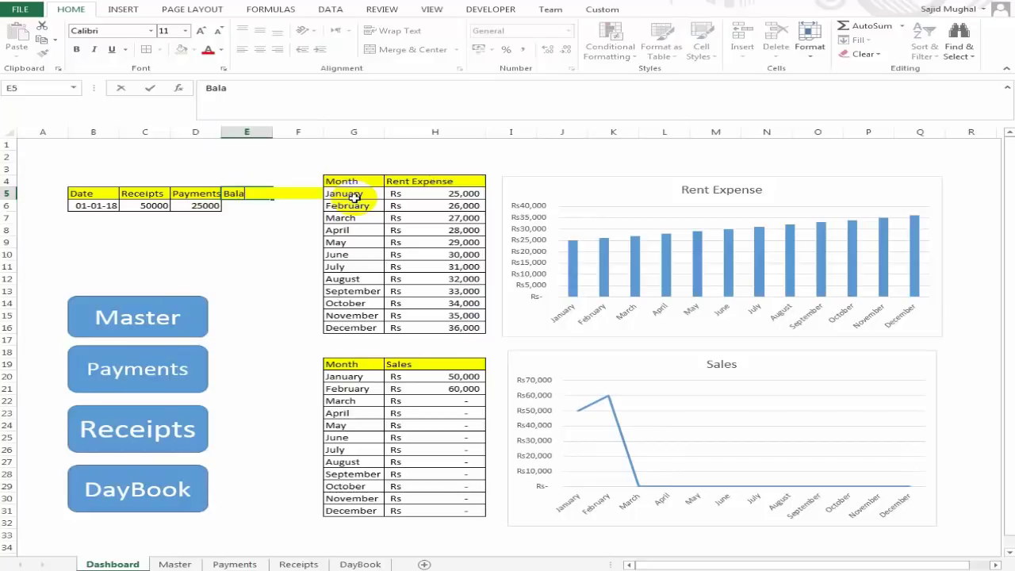
key("ctrl+Return")
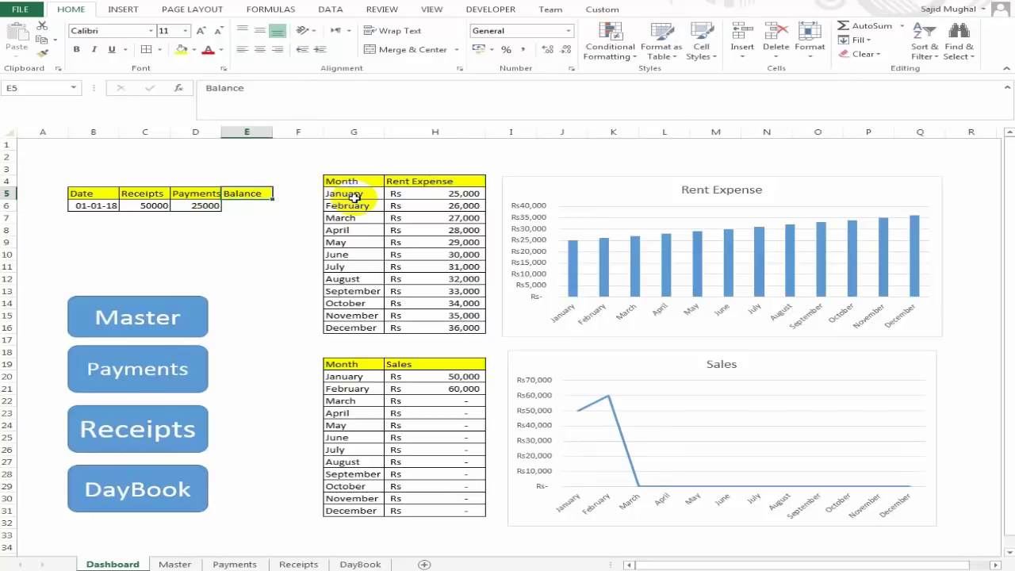
key("Down")
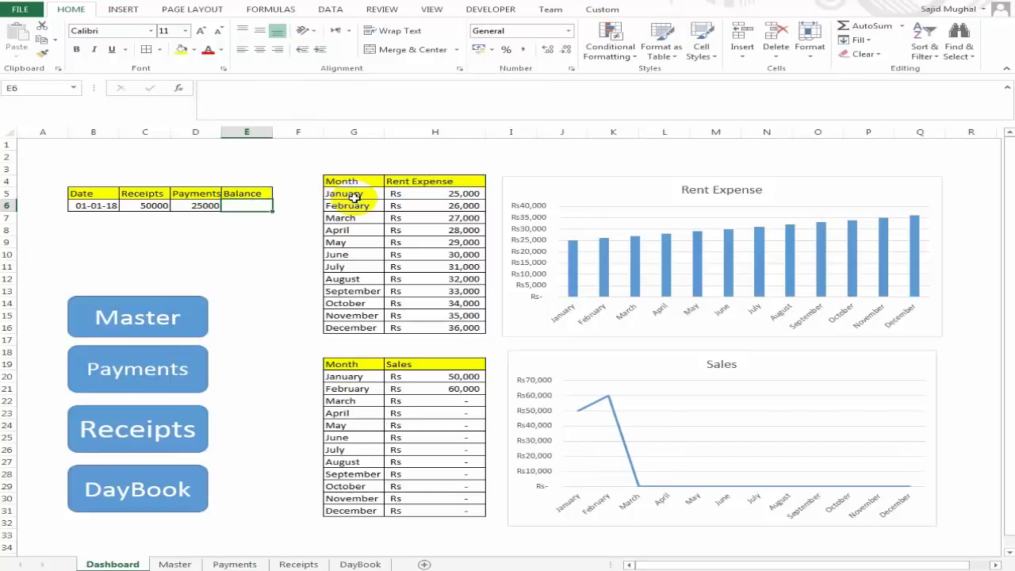
type("=")
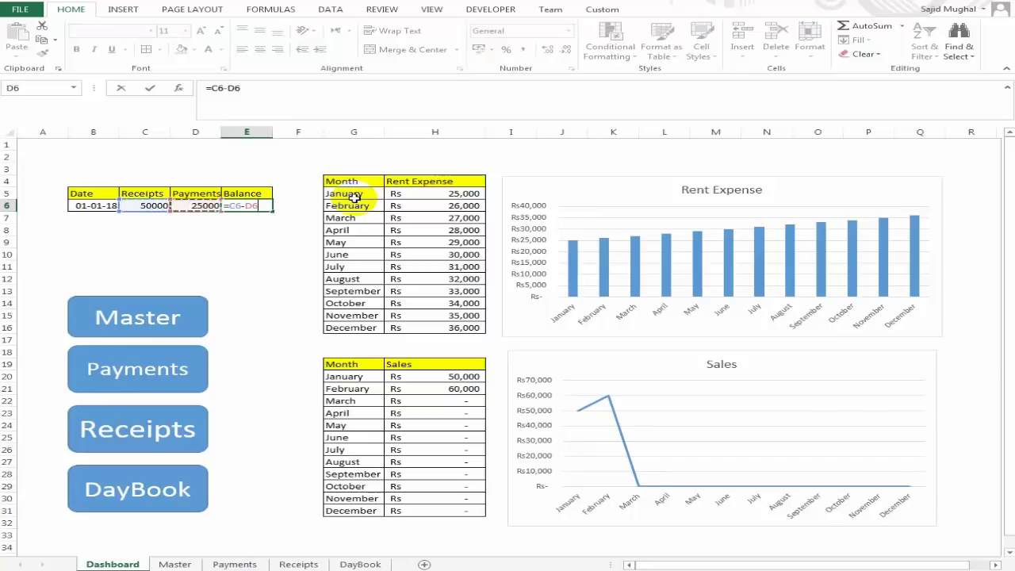
key("ctrl+Return")
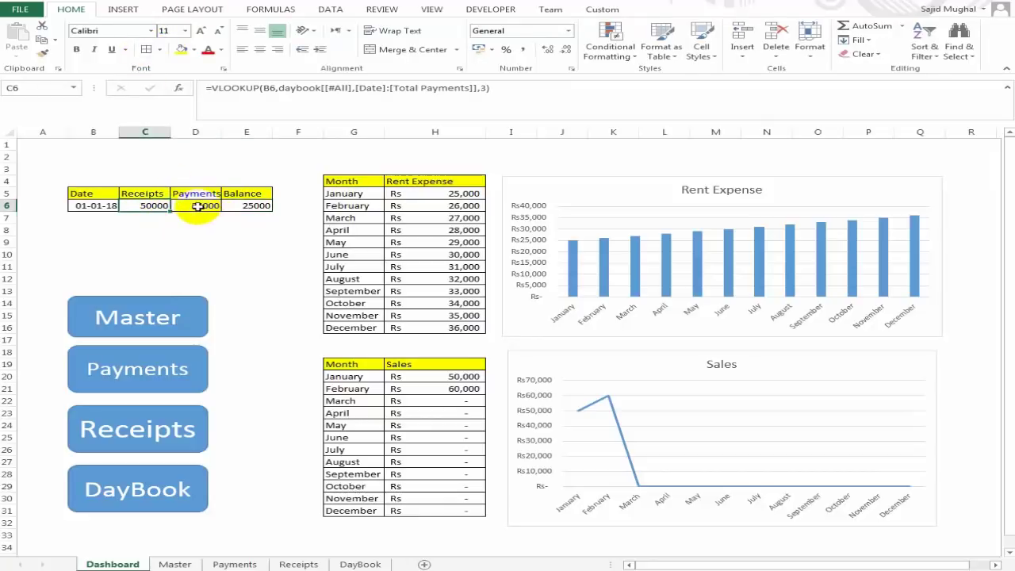
- Test the lookup with date 01-02-18, then restore 01-01-18 in B6
key("Left")
type("1-2")
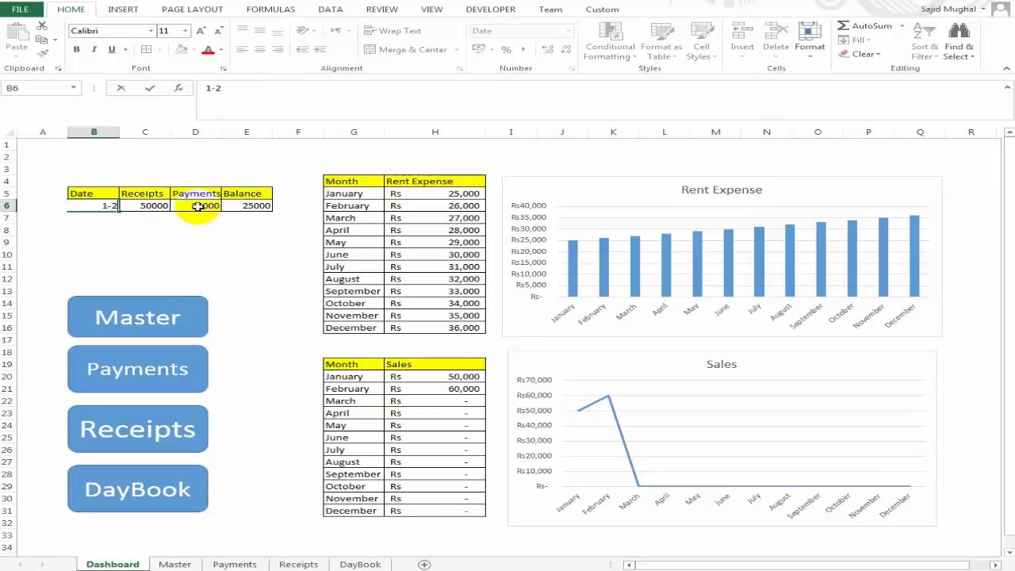
key("Return")
key("Up")
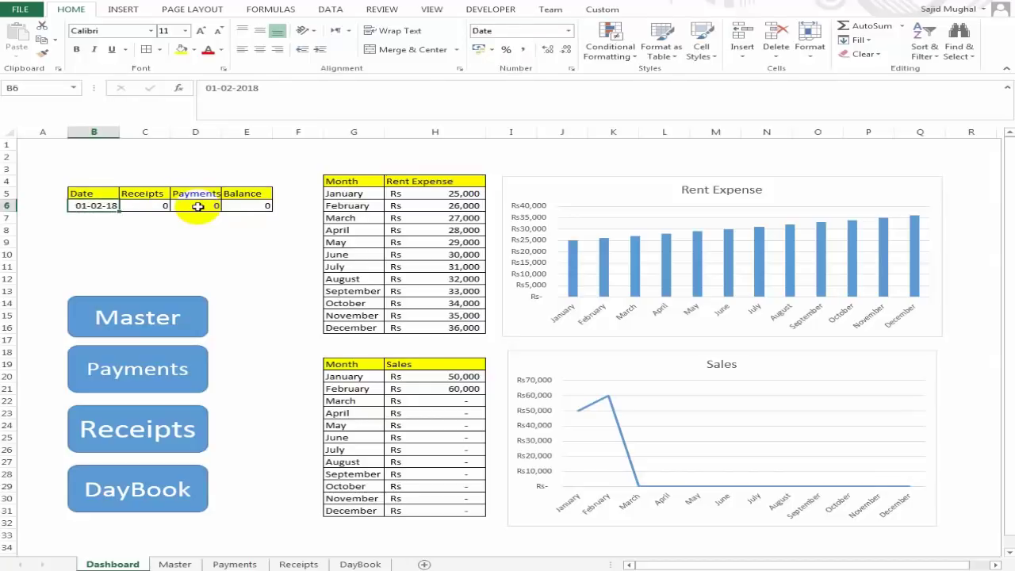
type("1-1")
key("Return")
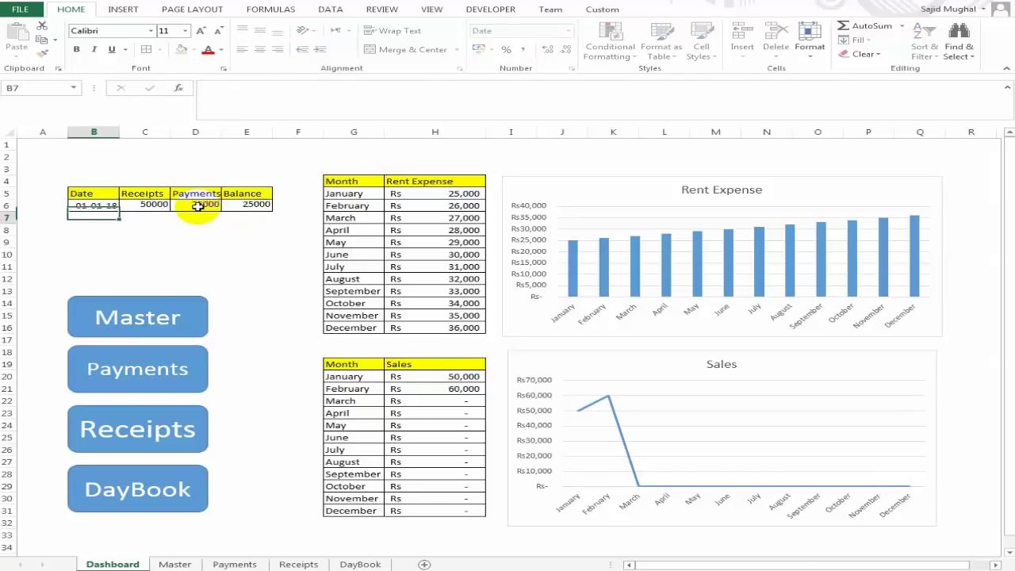
key("Up")
key("Right")
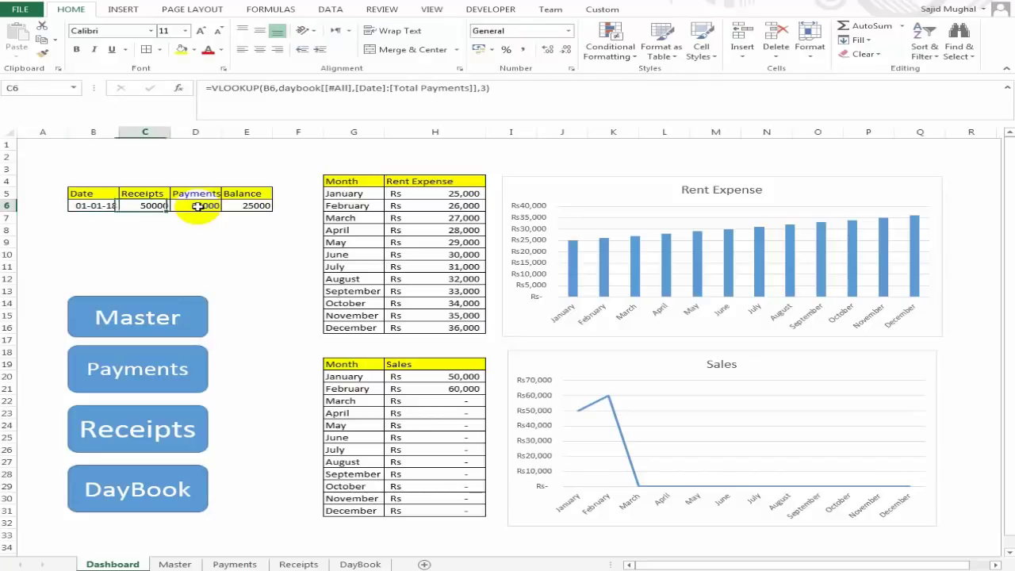
- Format C6:E6 as Rs accounting with no decimal places
left_click_drag(198, 205, 247, 206)
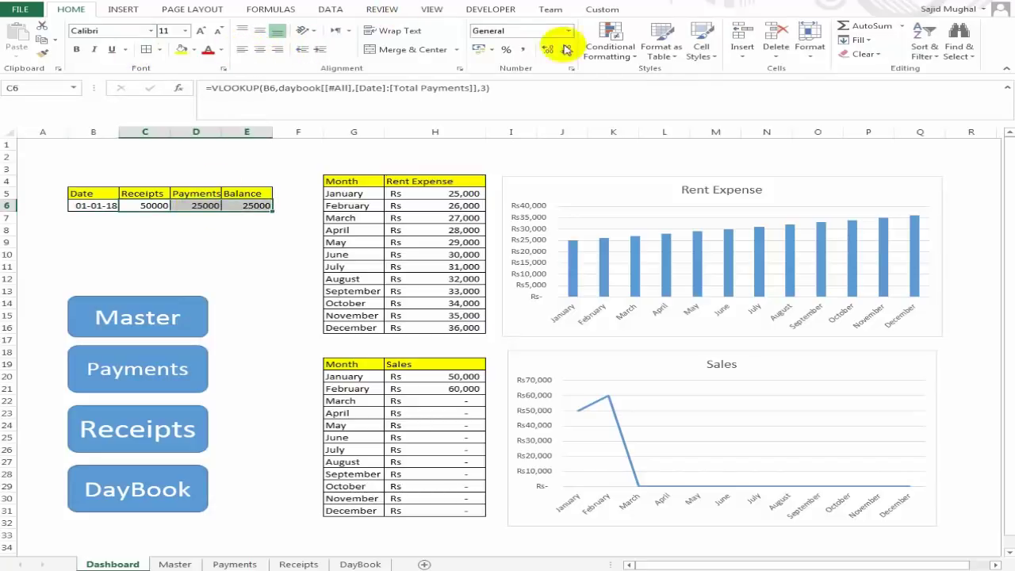
left_click(478, 50)
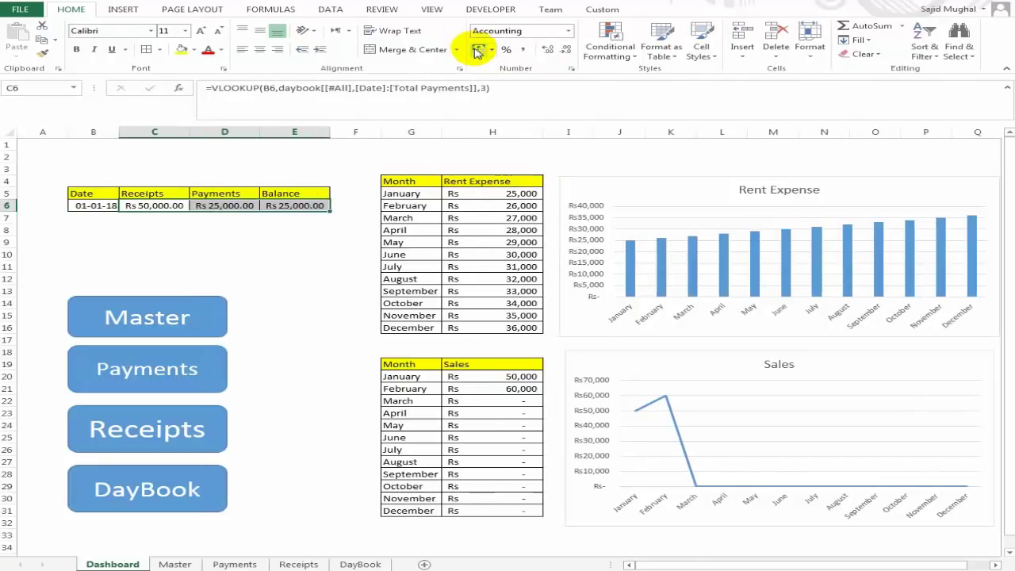
left_click(566, 49)
left_click(566, 50)
left_click(318, 231)
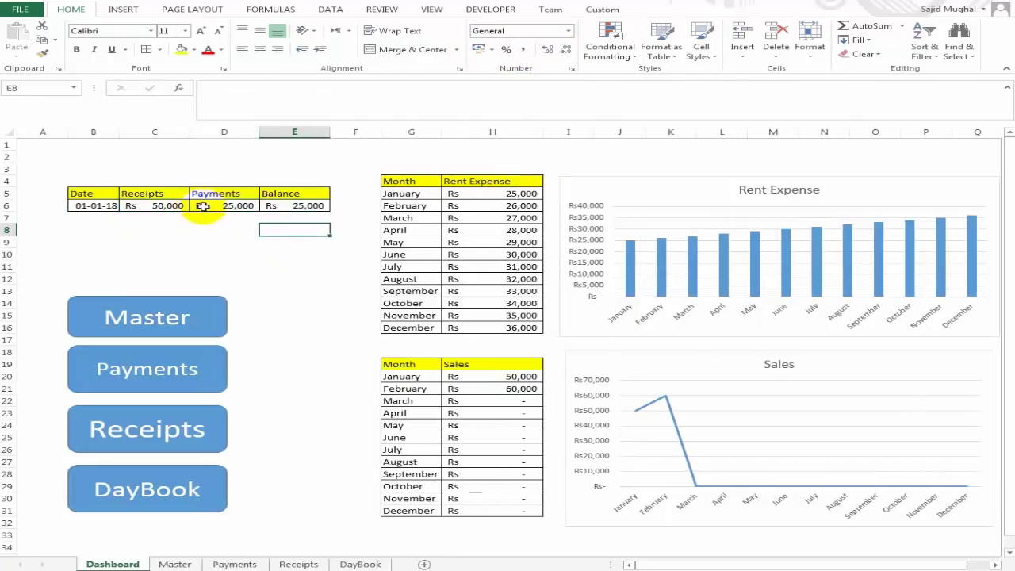
left_click(230, 206)
left_click(305, 205)
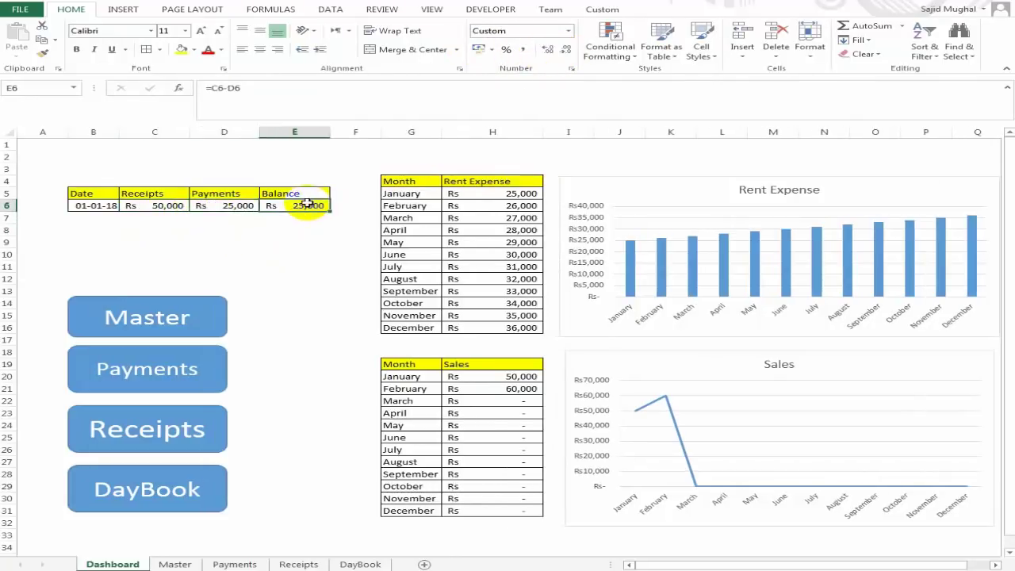
left_click(272, 319)
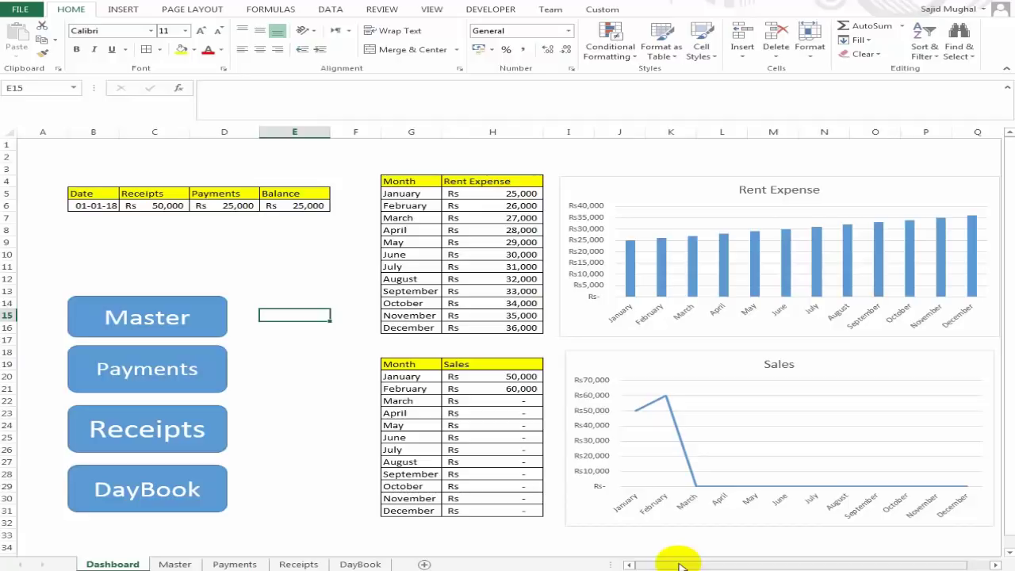
mouse_move(680, 565)
left_mouse_down()
mouse_move(708, 563)
mouse_move(670, 564)
left_mouse_up()
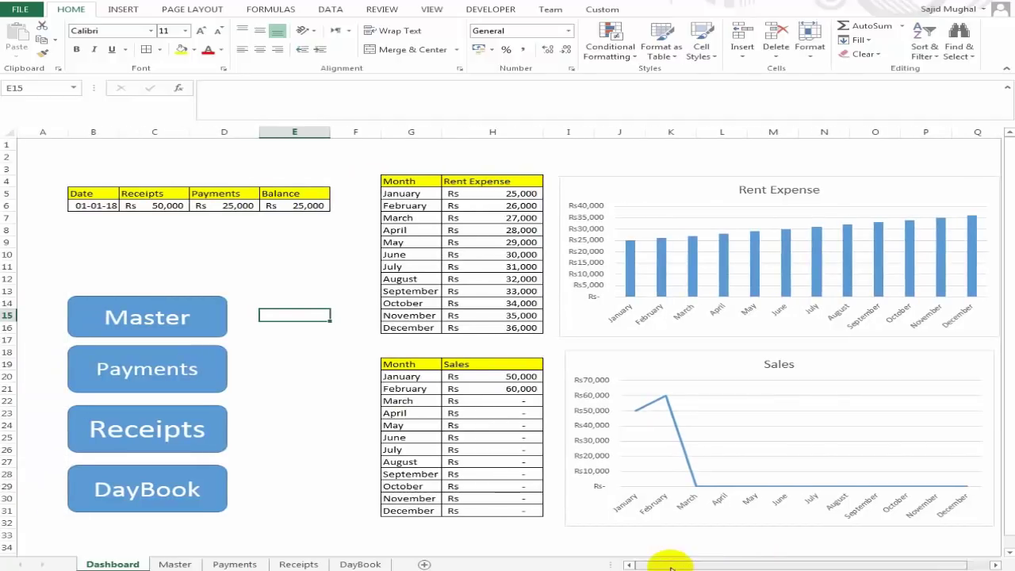